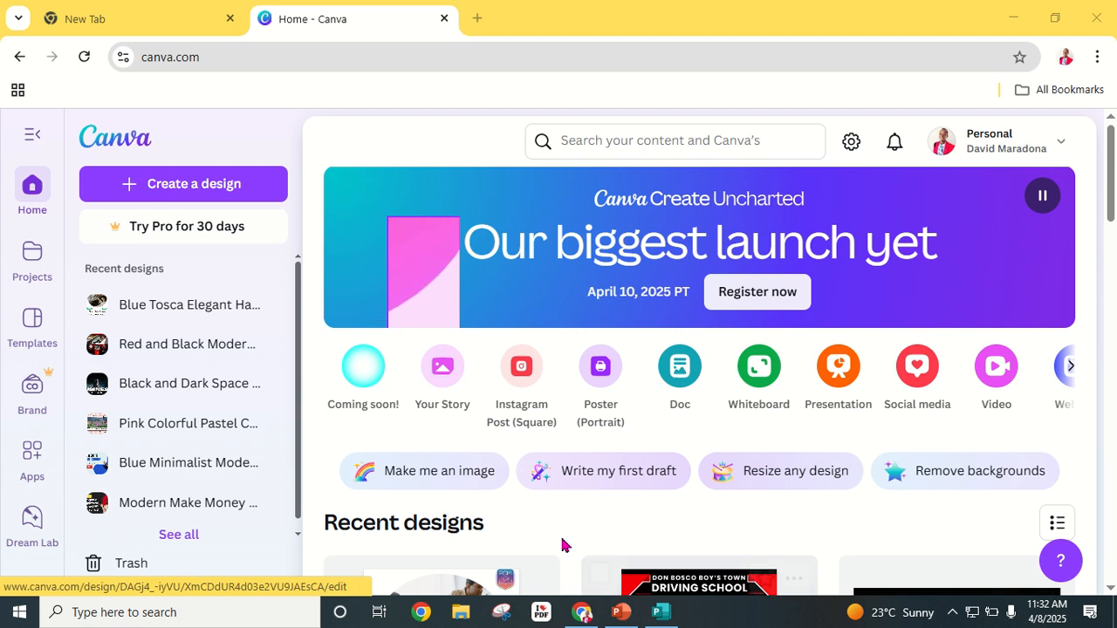
Step: Switch to the blank Publication1 page in Publisher and scroll it into view
{"action": "left_click", "coordinate": [659, 616]}
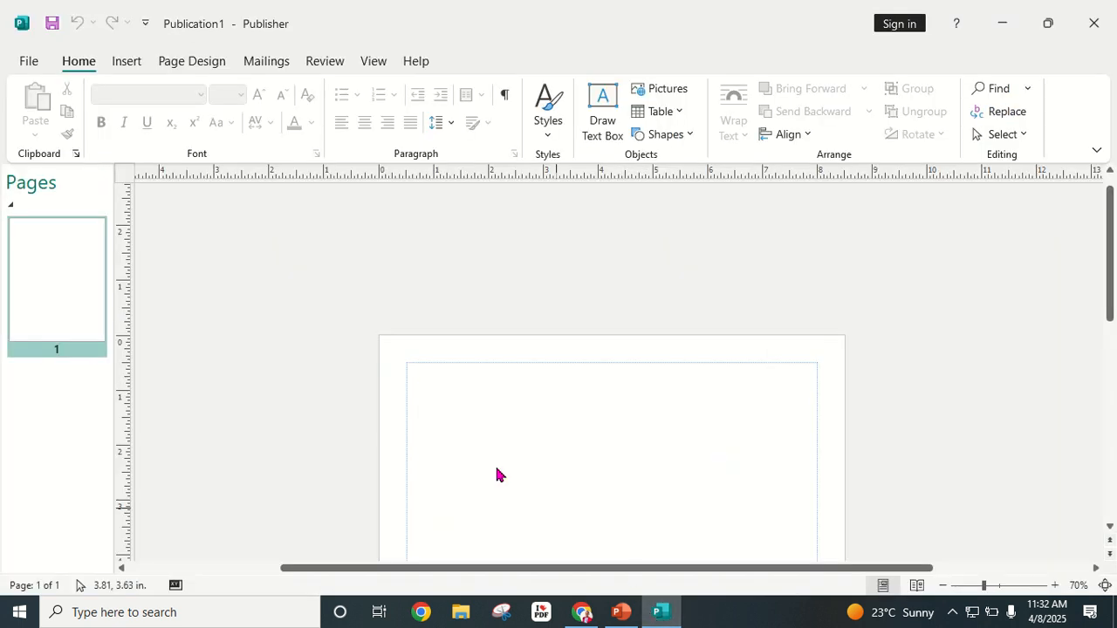
{"action": "scroll", "coordinate": [384, 393], "scroll_direction": "down", "scroll_amount": 2}
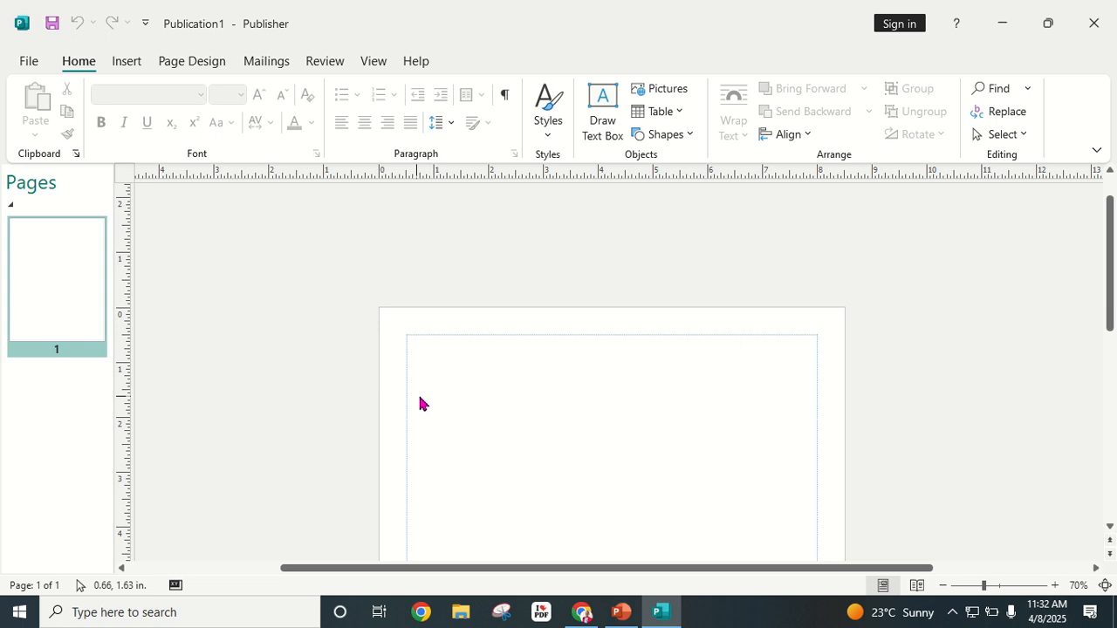
{"action": "scroll", "coordinate": [427, 401], "scroll_direction": "down", "scroll_amount": 2}
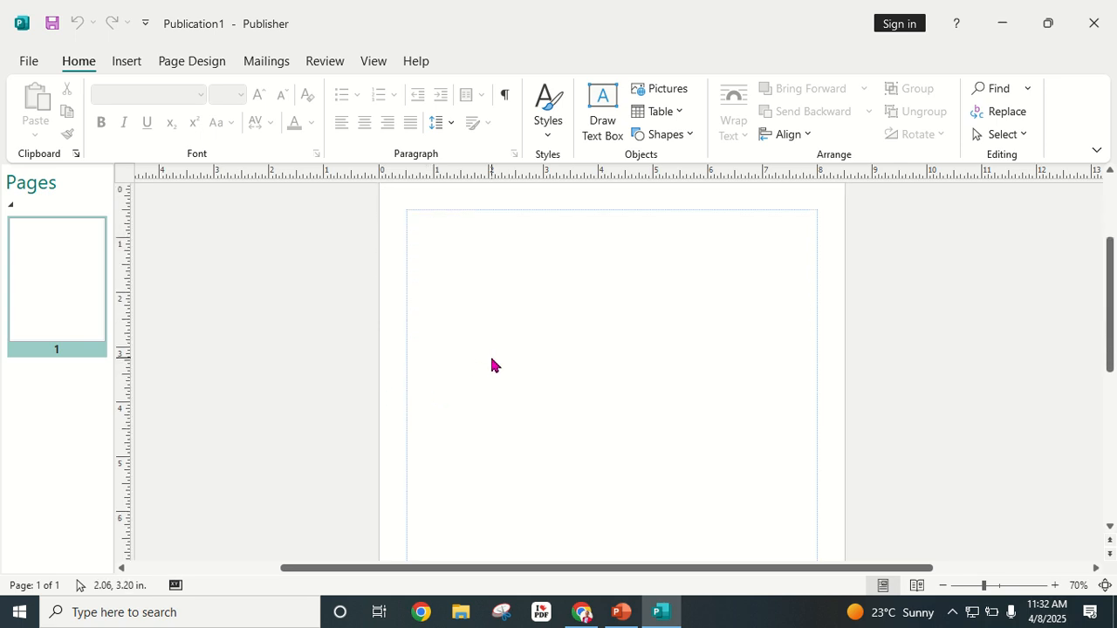
{"action": "scroll", "coordinate": [490, 359], "scroll_direction": "up", "scroll_amount": 1}
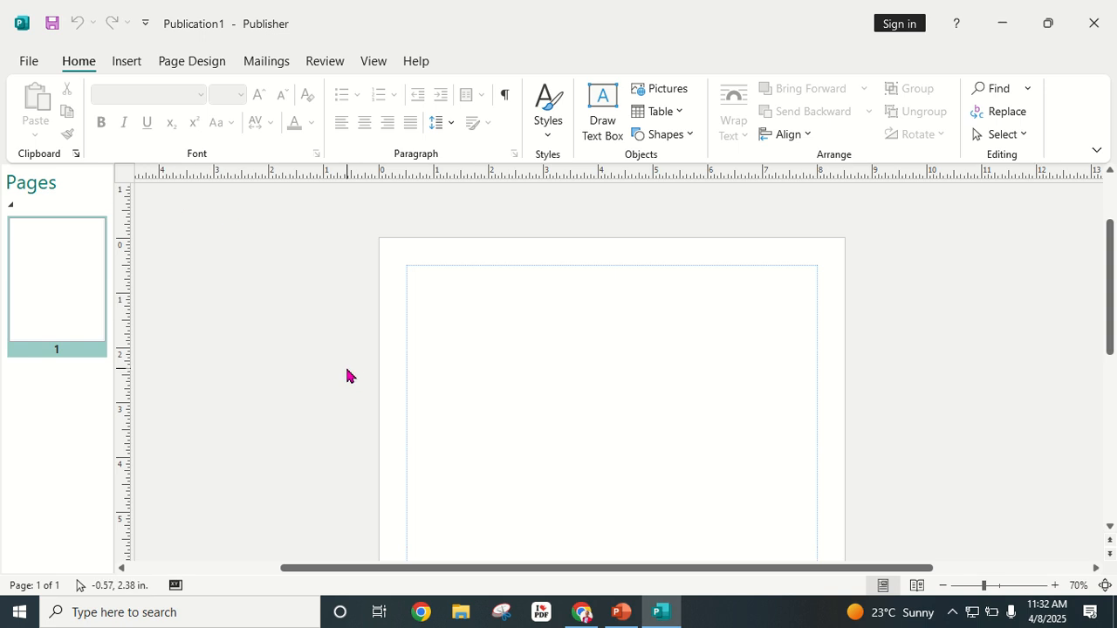
Step: Switch to Canva in Chrome and open its Projects page
{"action": "left_click", "coordinate": [582, 614]}
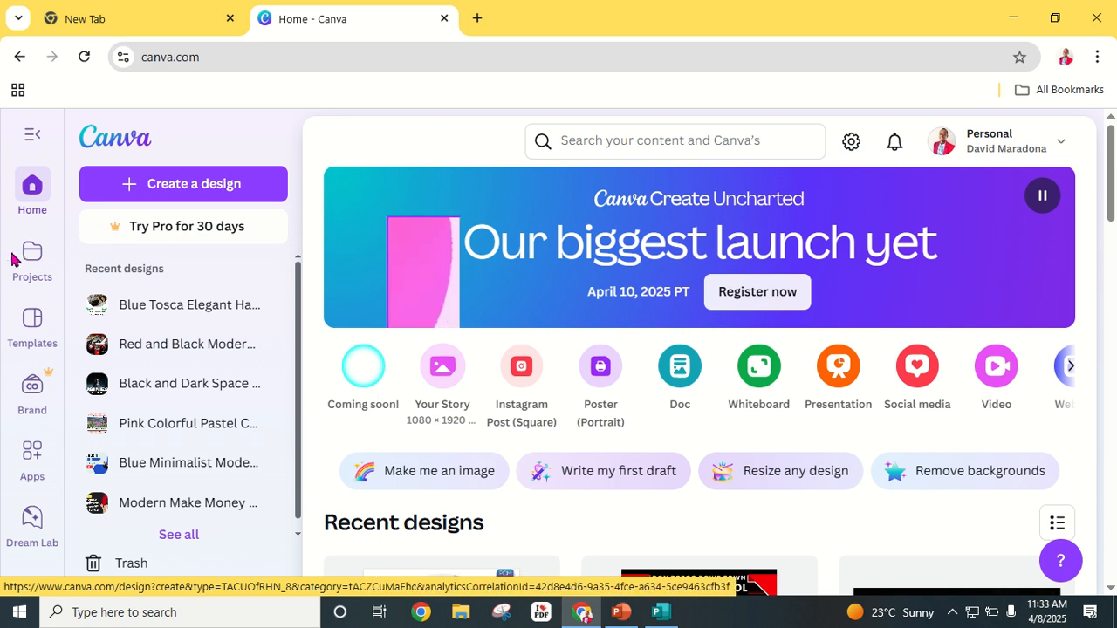
{"action": "scroll", "coordinate": [12, 258], "scroll_direction": "down", "scroll_amount": 3}
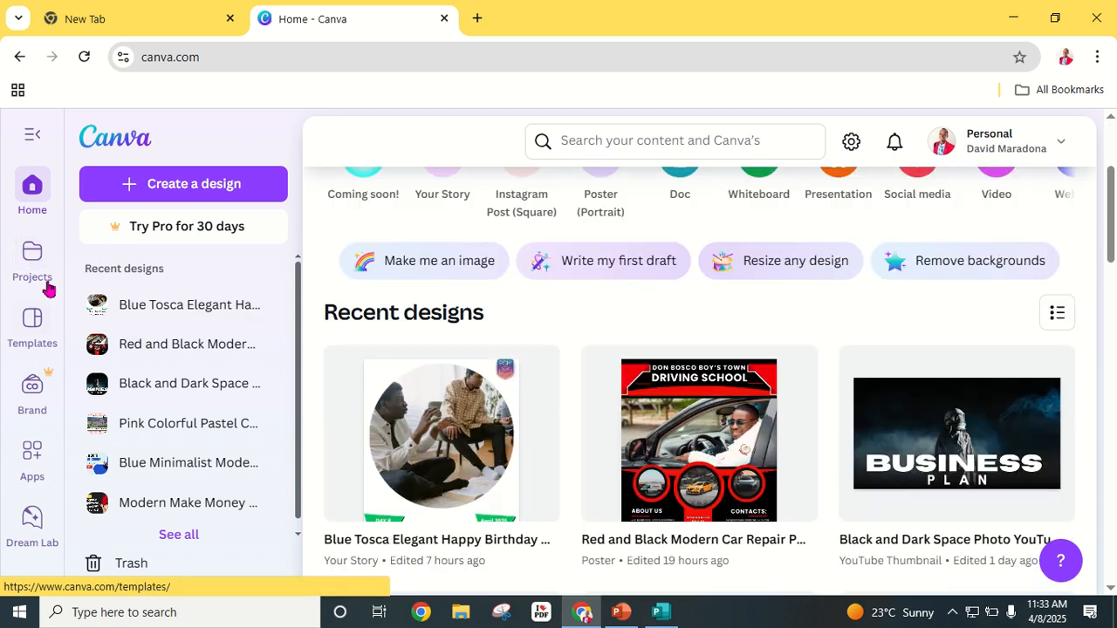
{"action": "left_click", "coordinate": [15, 299]}
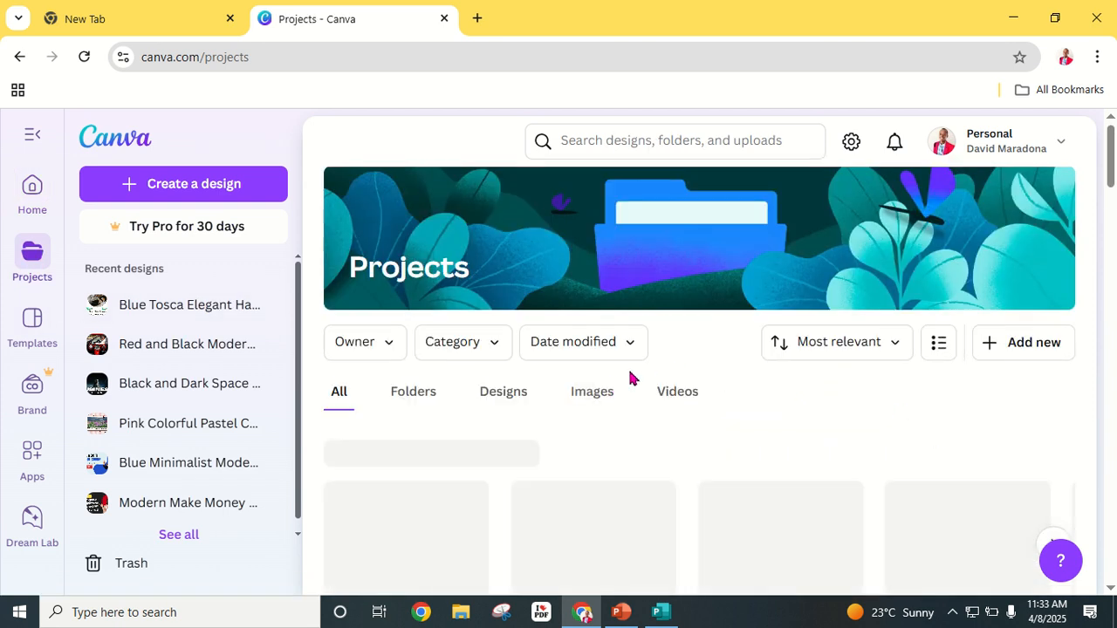
Step: Browse the Projects list of recent designs, the Uploads folder, images and uploaded videos
{"action": "scroll", "coordinate": [595, 384], "scroll_direction": "down", "scroll_amount": 3}
{"action": "scroll", "coordinate": [591, 375], "scroll_direction": "down", "scroll_amount": 3}
{"action": "scroll", "coordinate": [591, 369], "scroll_direction": "up", "scroll_amount": 3}
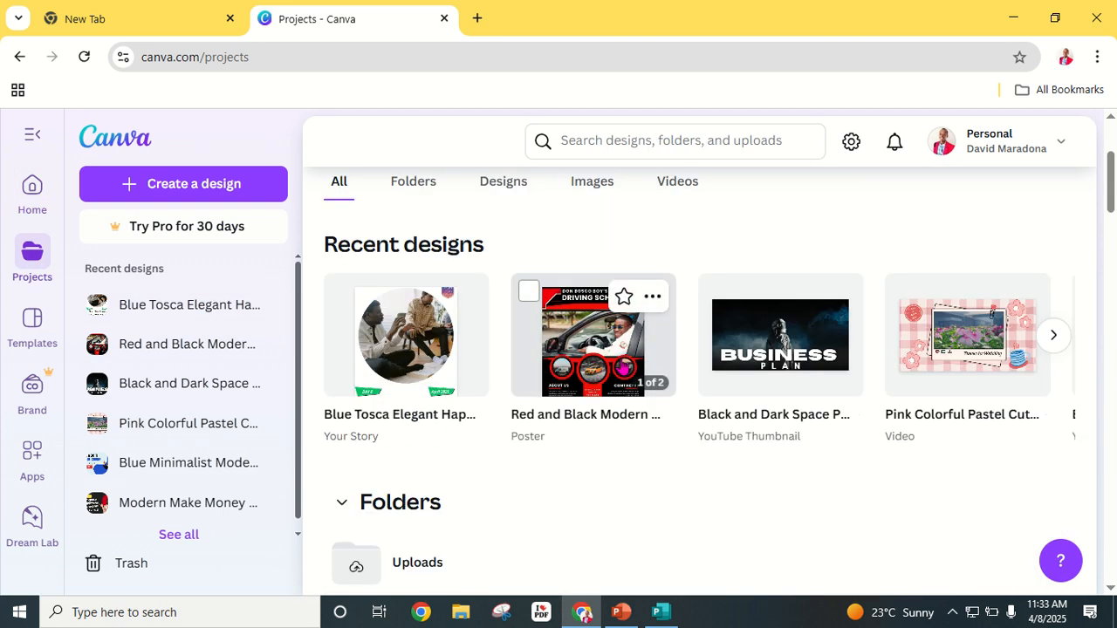
{"action": "scroll", "coordinate": [606, 414], "scroll_direction": "down", "scroll_amount": 6}
{"action": "scroll", "coordinate": [606, 414], "scroll_direction": "down", "scroll_amount": 10}
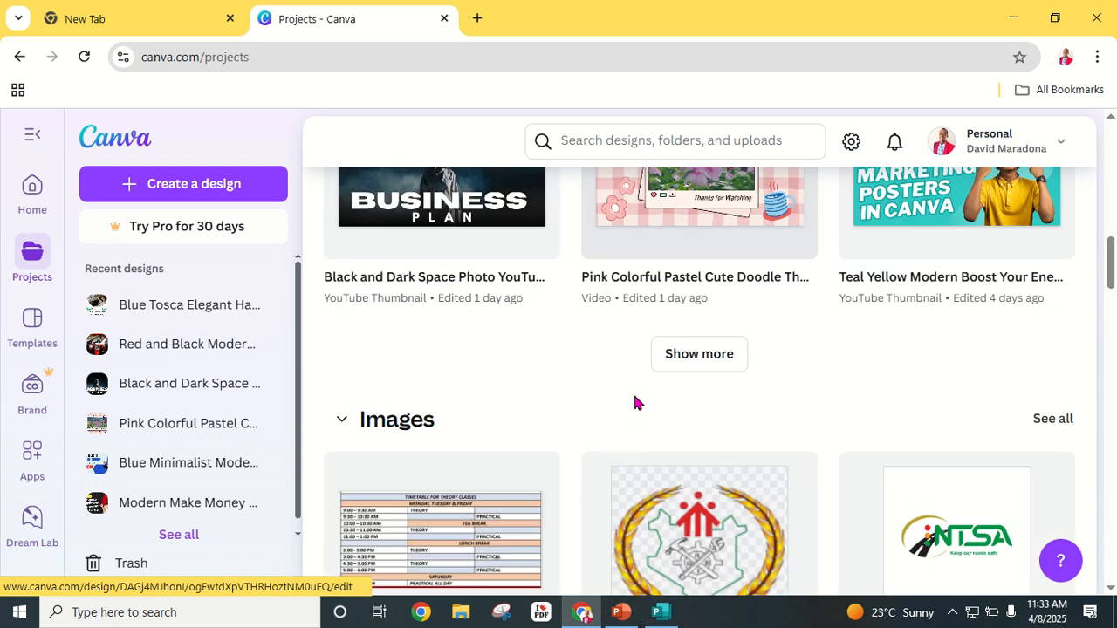
{"action": "scroll", "coordinate": [639, 398], "scroll_direction": "down", "scroll_amount": 15}
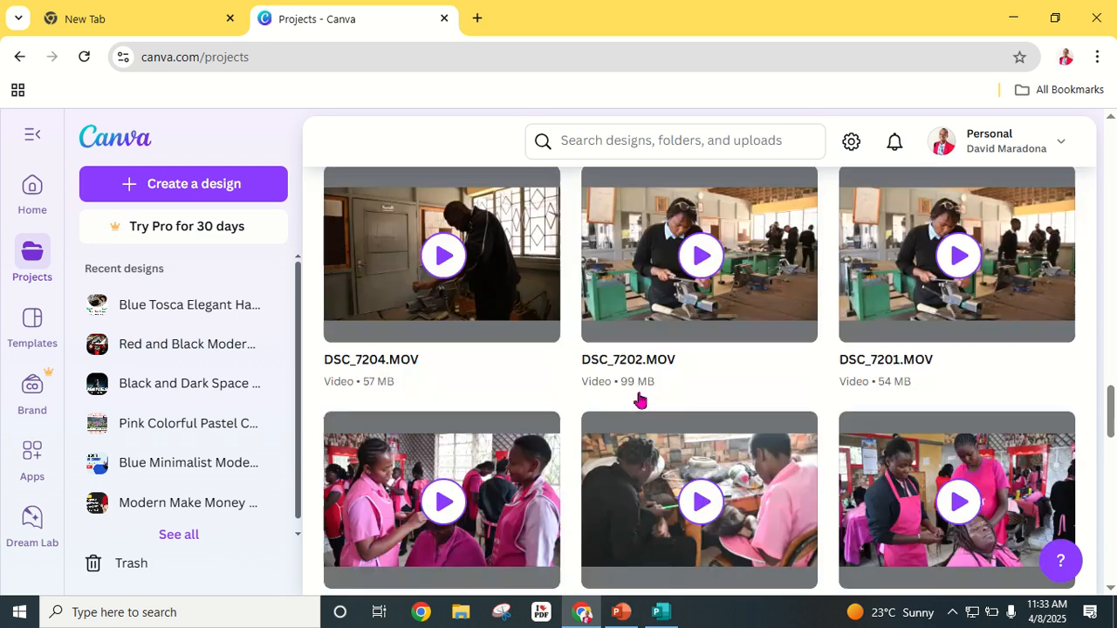
{"action": "scroll", "coordinate": [640, 401], "scroll_direction": "down", "scroll_amount": 8}
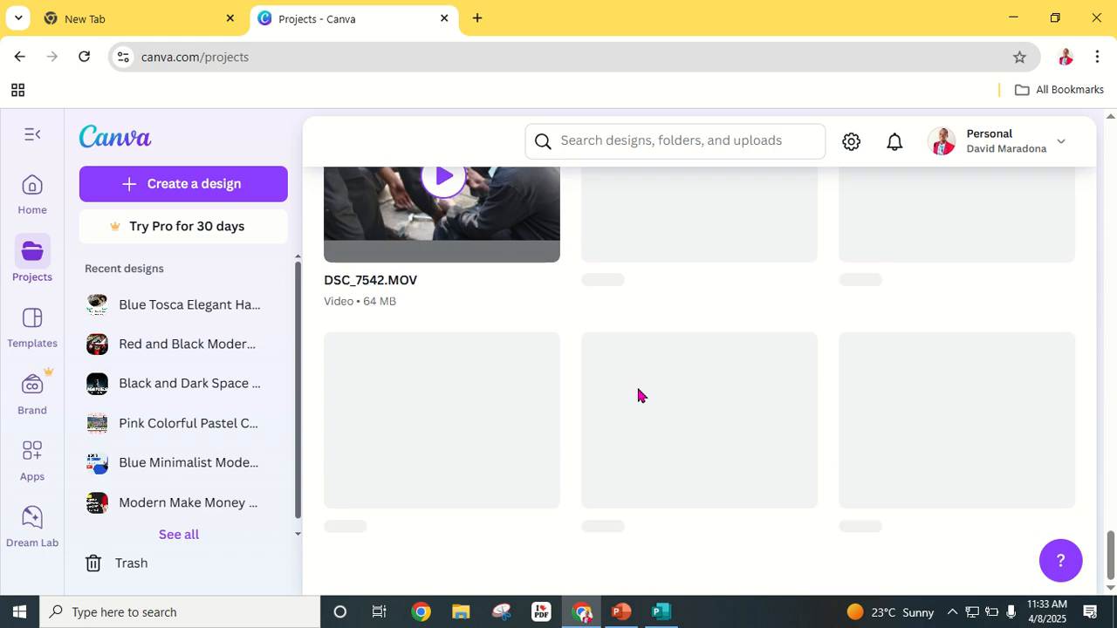
{"action": "scroll", "coordinate": [639, 392], "scroll_direction": "down", "scroll_amount": 3}
{"action": "scroll", "coordinate": [638, 389], "scroll_direction": "up", "scroll_amount": 6}
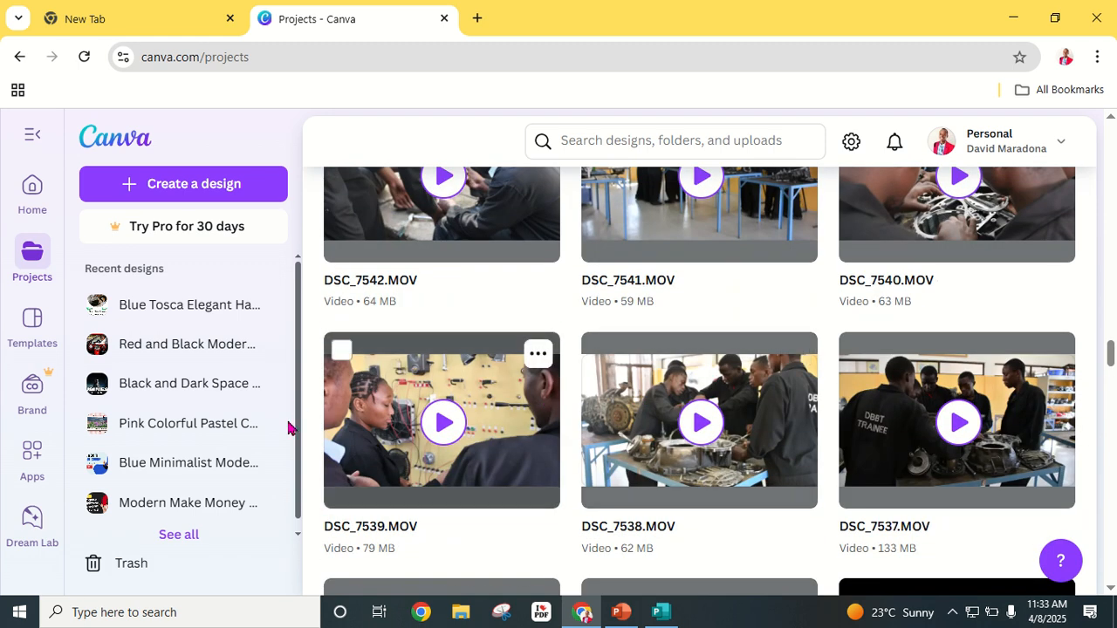
{"action": "scroll", "coordinate": [37, 466], "scroll_direction": "down", "scroll_amount": 3}
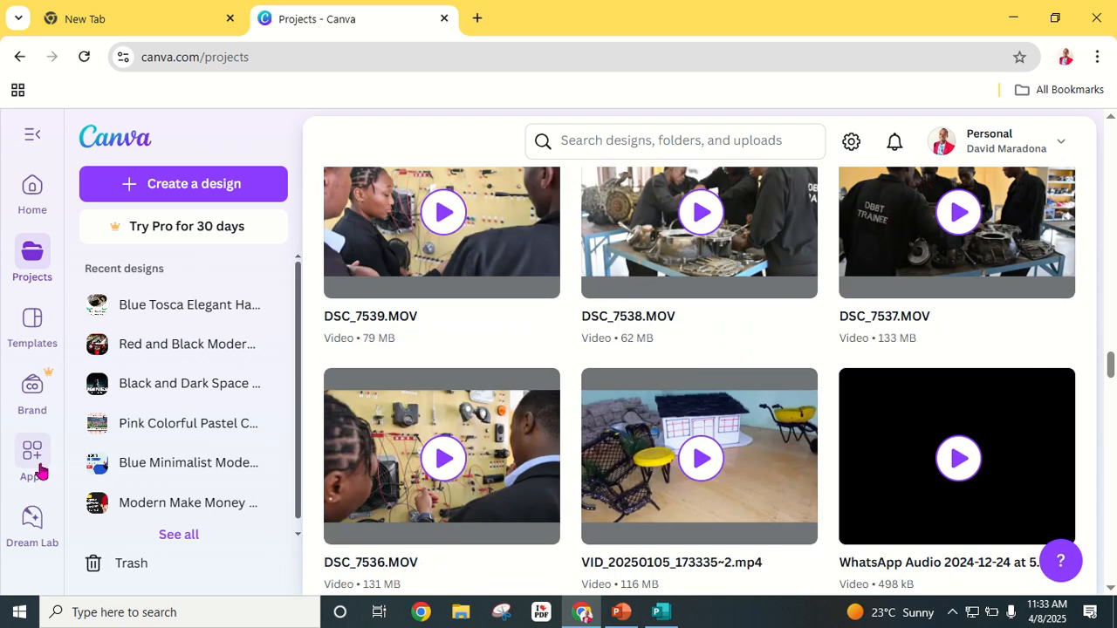
{"action": "scroll", "coordinate": [379, 434], "scroll_direction": "up", "scroll_amount": 9}
{"action": "scroll", "coordinate": [524, 424], "scroll_direction": "down", "scroll_amount": 2}
{"action": "scroll", "coordinate": [513, 420], "scroll_direction": "up", "scroll_amount": 5}
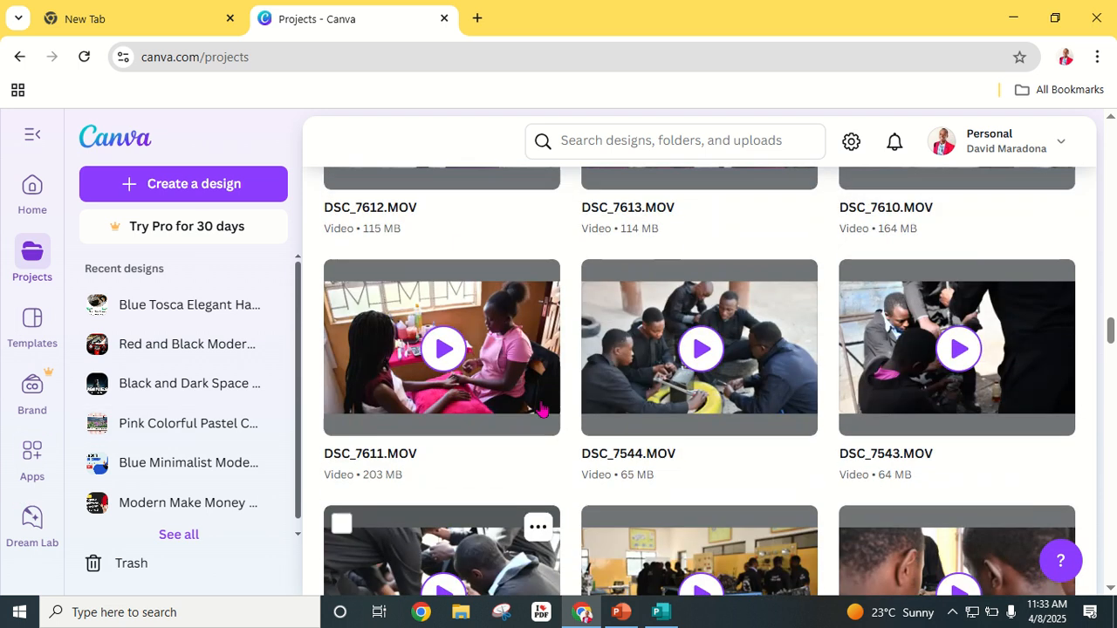
{"action": "scroll", "coordinate": [616, 358], "scroll_direction": "down", "scroll_amount": 10}
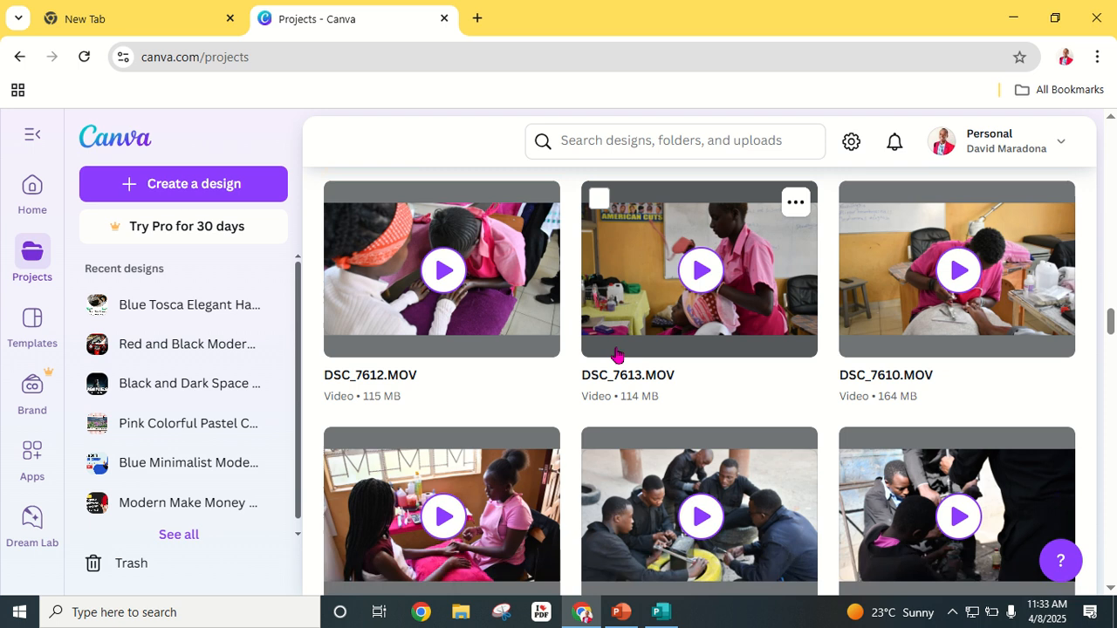
{"action": "scroll", "coordinate": [620, 356], "scroll_direction": "down", "scroll_amount": 6}
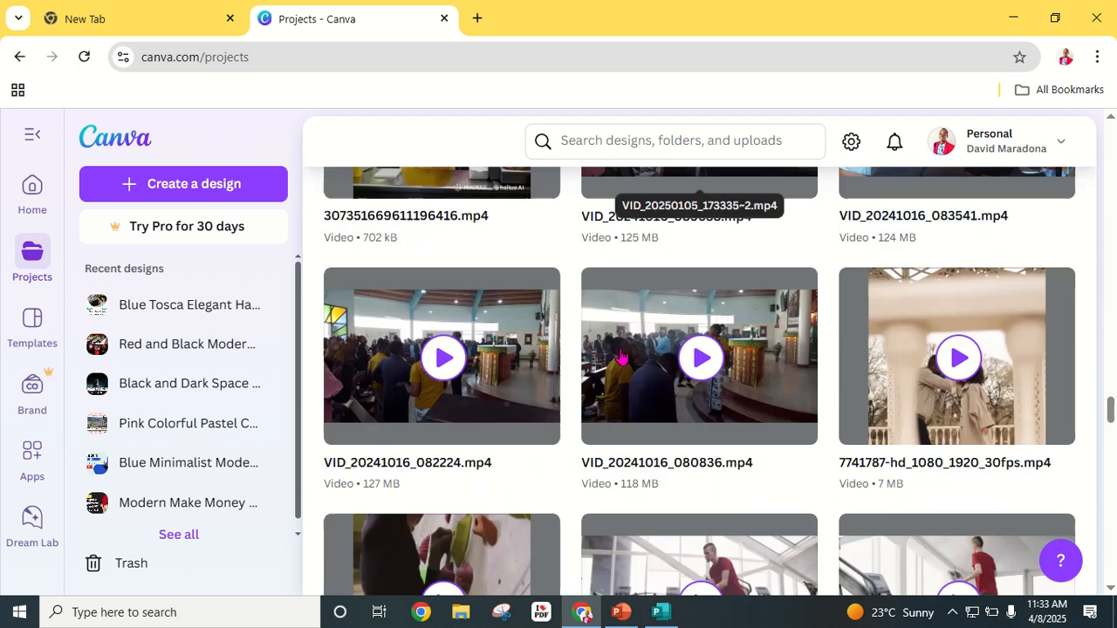
{"action": "scroll", "coordinate": [598, 365], "scroll_direction": "down", "scroll_amount": 4}
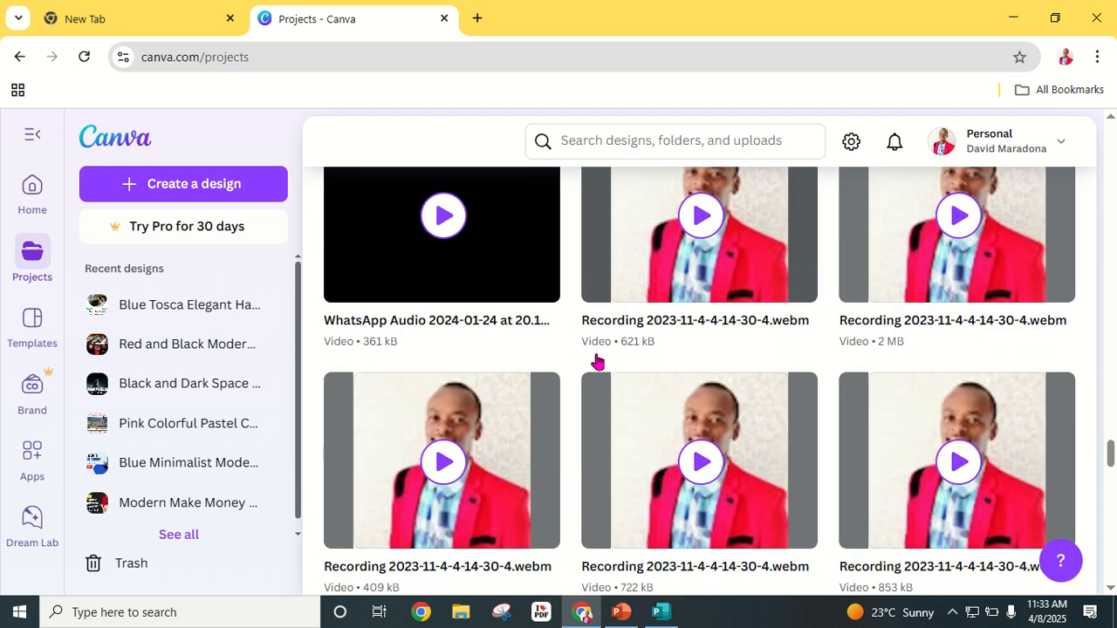
{"action": "scroll", "coordinate": [598, 364], "scroll_direction": "down", "scroll_amount": 8}
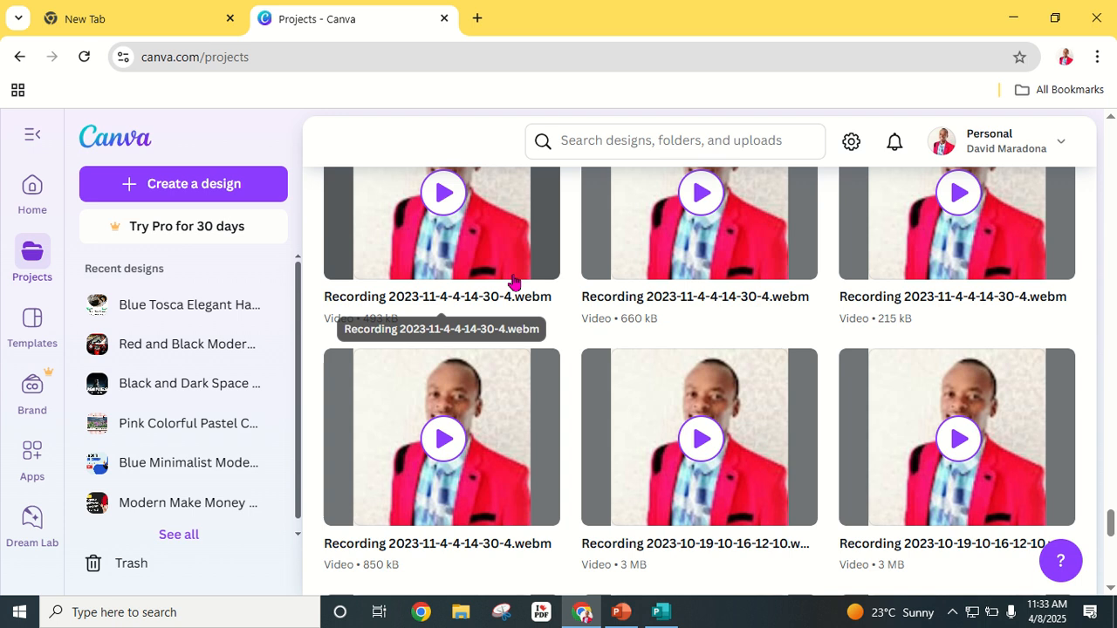
{"action": "scroll", "coordinate": [793, 447], "scroll_direction": "down", "scroll_amount": 20}
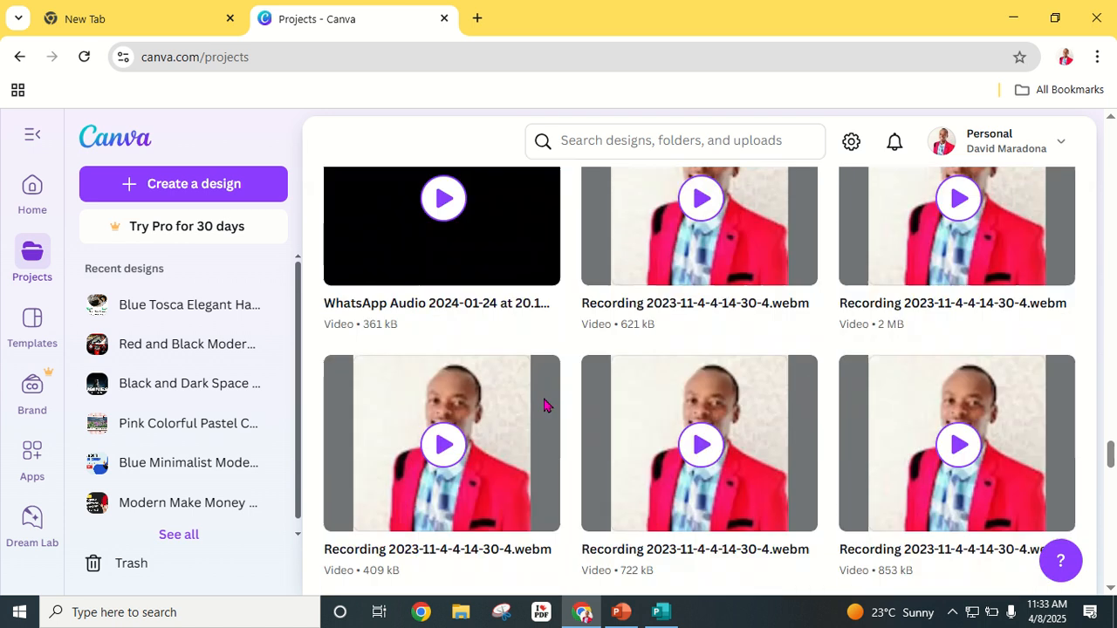
{"action": "scroll", "coordinate": [571, 405], "scroll_direction": "up", "scroll_amount": 20}
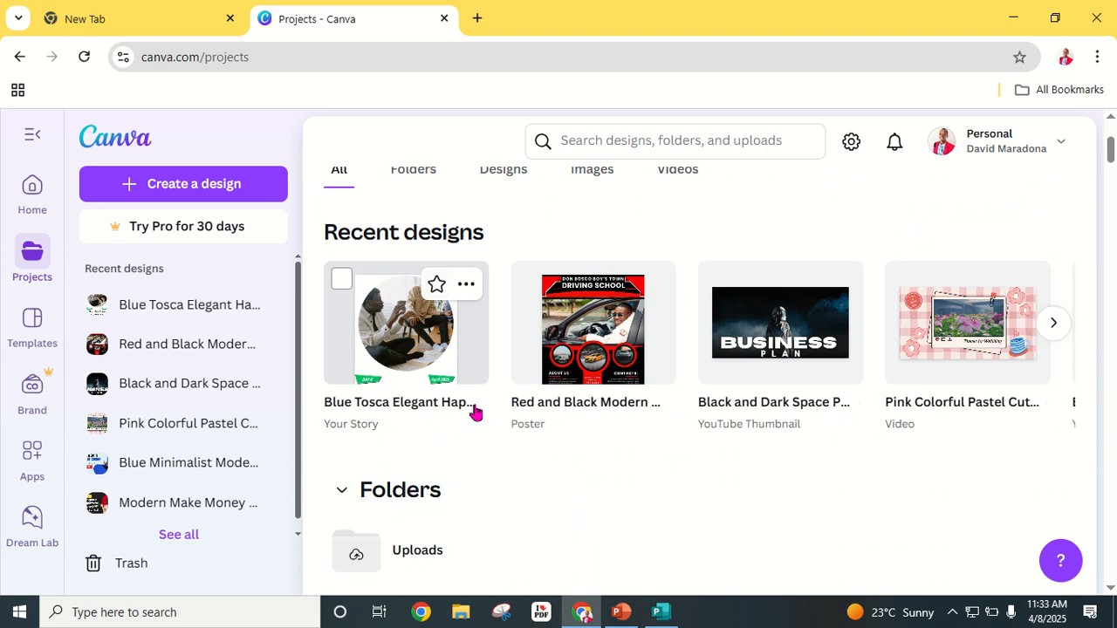
Step: Start saving Publication1 to This PC with the Save As dialog on the Desktop folder
{"action": "left_click", "coordinate": [661, 611]}
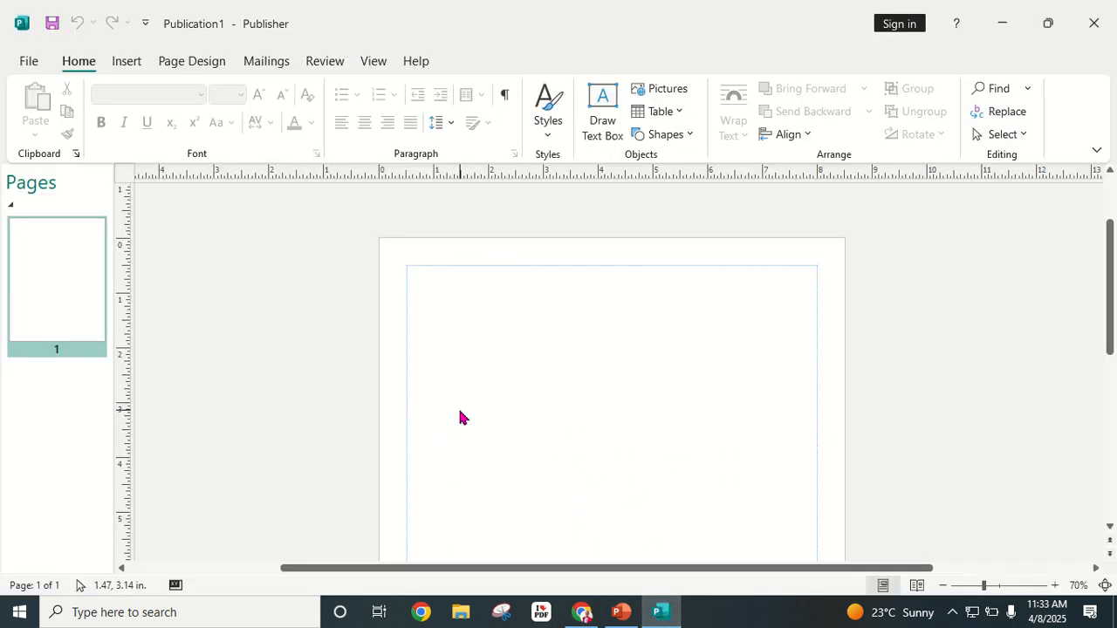
{"action": "left_click", "coordinate": [26, 60]}
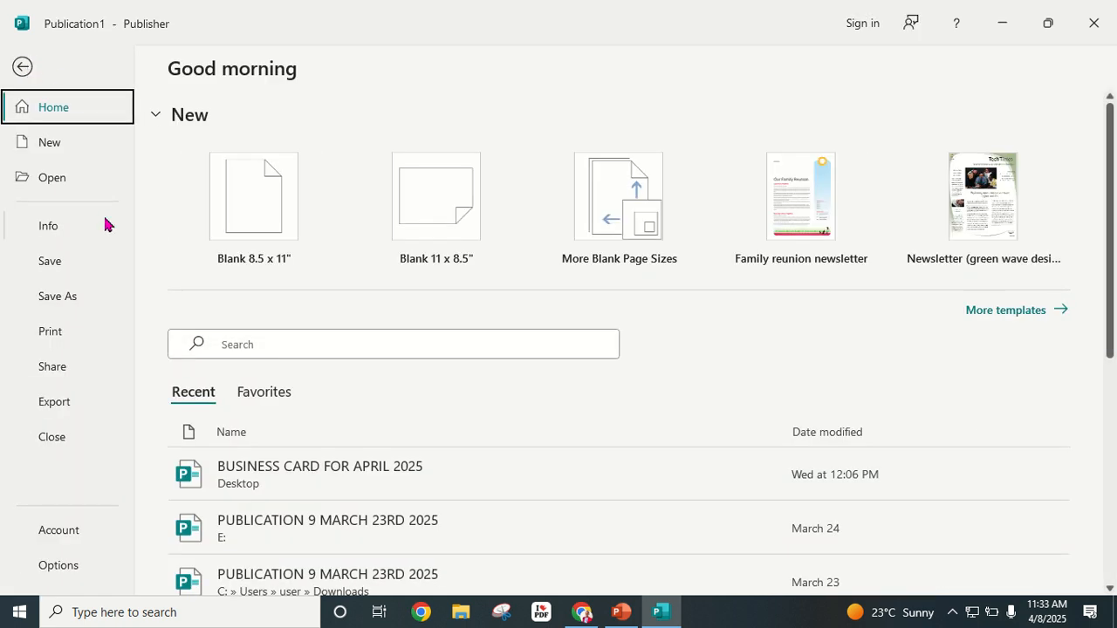
{"action": "left_click", "coordinate": [54, 262]}
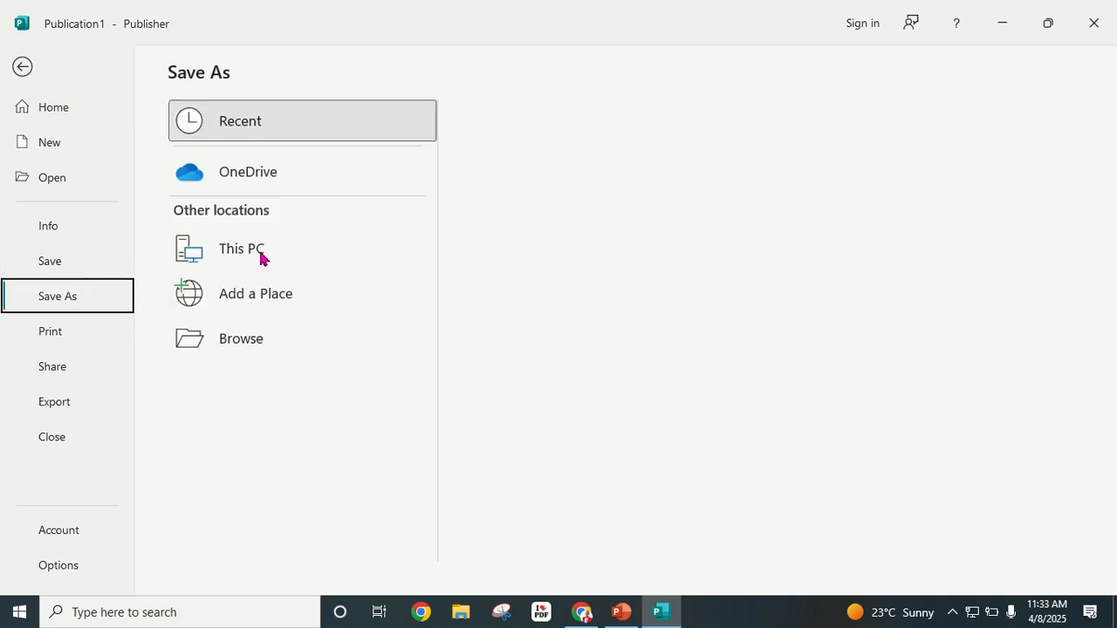
{"action": "left_click", "coordinate": [261, 258]}
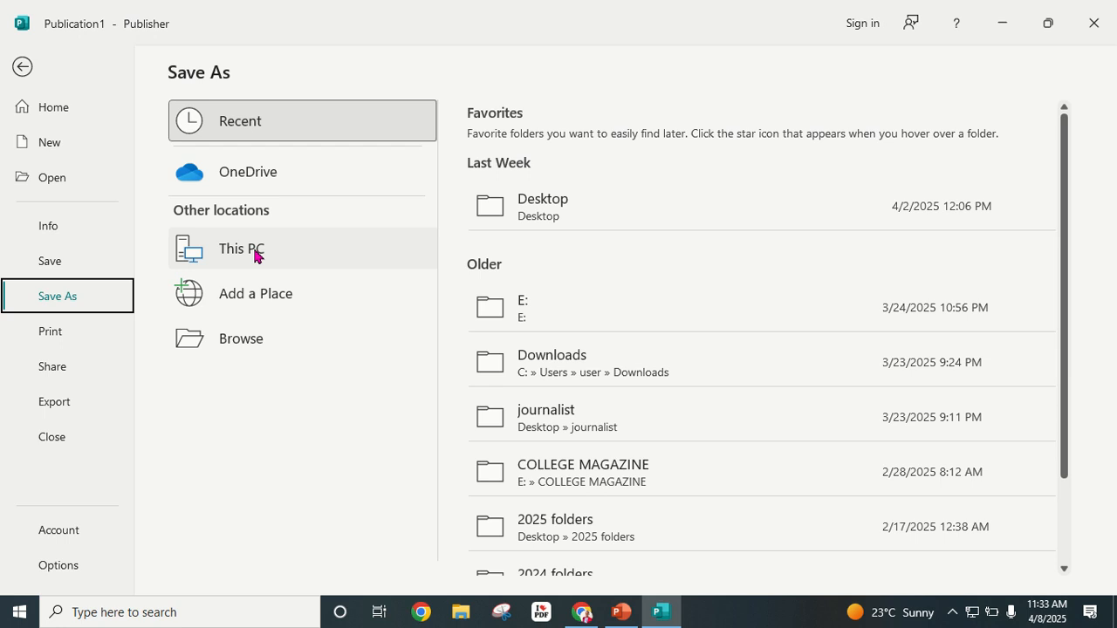
{"action": "left_click", "coordinate": [562, 221]}
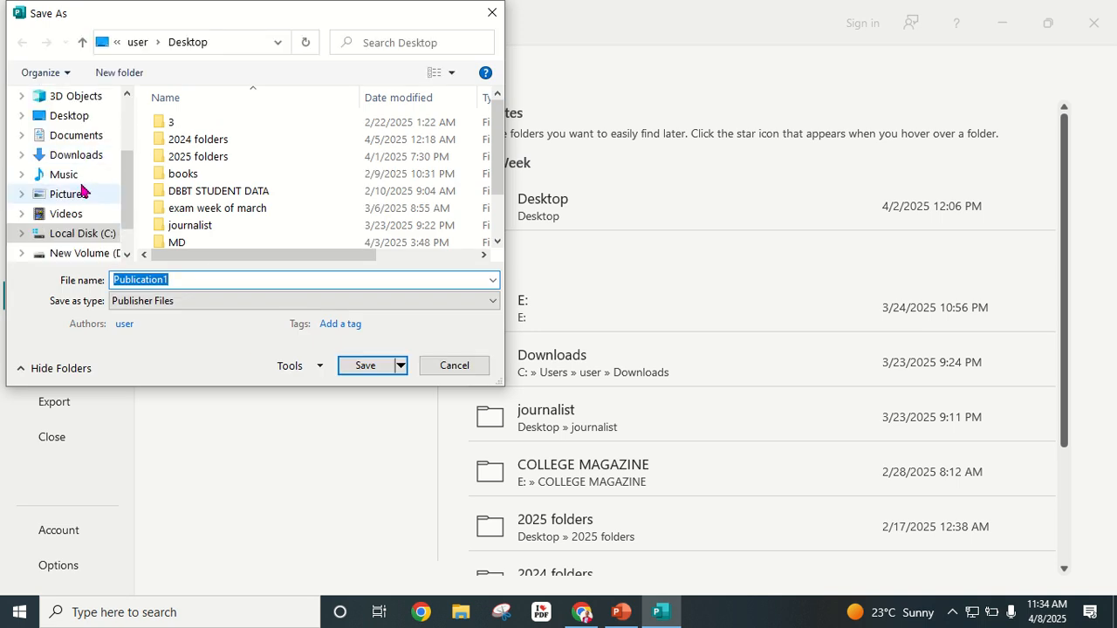
Step: Make the Desktop folder the save destination
{"action": "scroll", "coordinate": [80, 185], "scroll_direction": "up", "scroll_amount": 5}
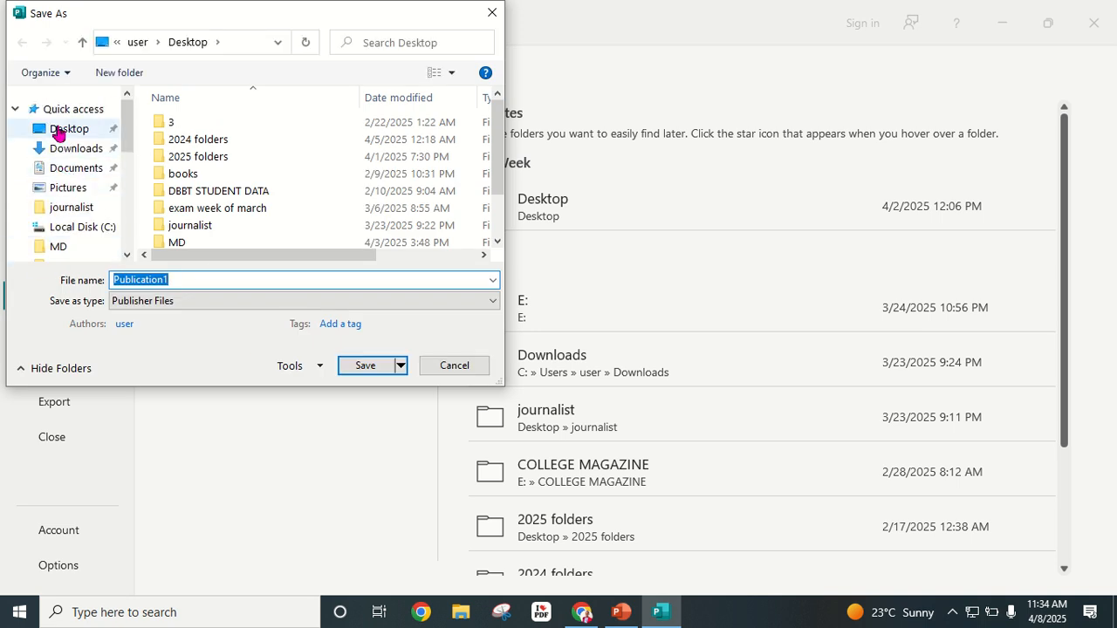
{"action": "scroll", "coordinate": [58, 144], "scroll_direction": "down", "scroll_amount": 5}
{"action": "scroll", "coordinate": [55, 147], "scroll_direction": "up", "scroll_amount": 5}
{"action": "left_click", "coordinate": [63, 129]}
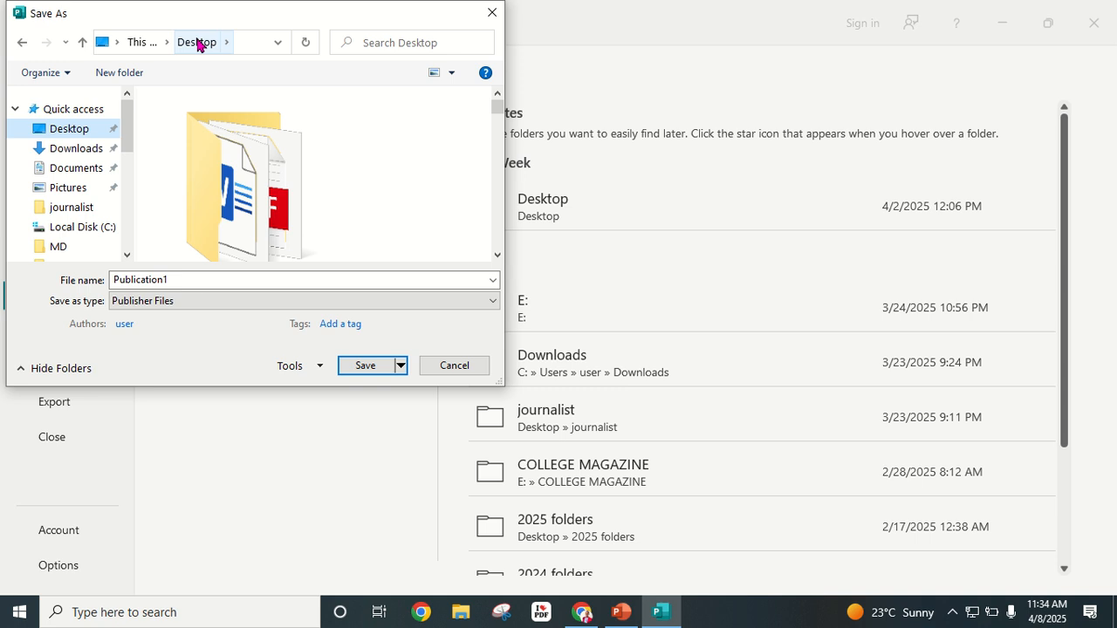
Step: Save the file as 'BAKERY FLYER MADE WITH PUBLISHER', keeping the Publisher Files type
{"action": "scroll", "coordinate": [400, 187], "scroll_direction": "down", "scroll_amount": 2}
{"action": "scroll", "coordinate": [329, 195], "scroll_direction": "down", "scroll_amount": 3}
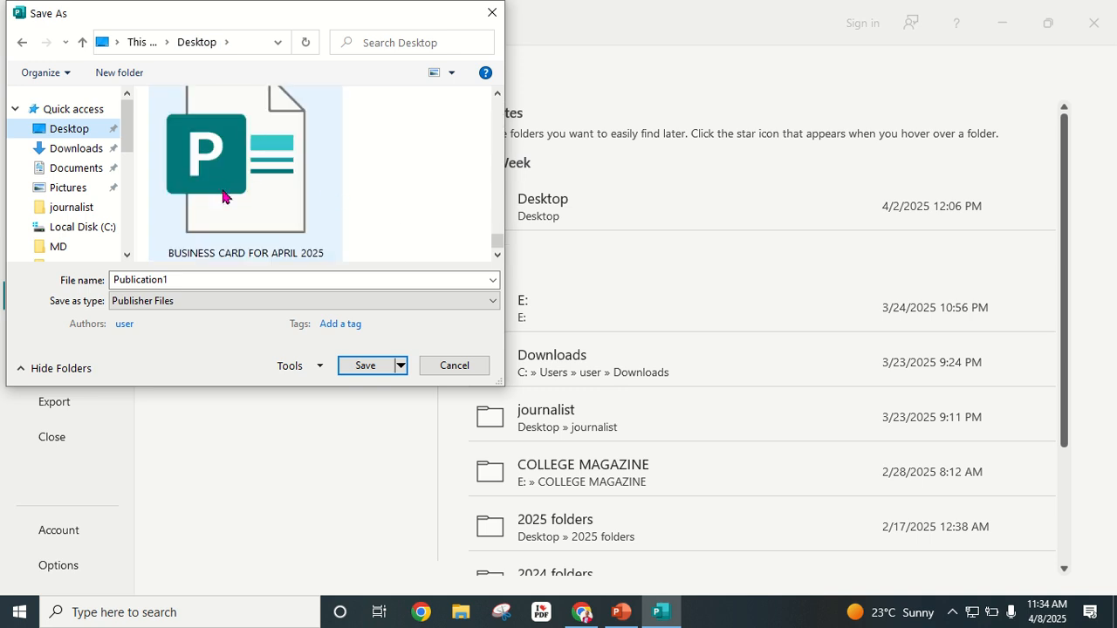
{"action": "double_click", "coordinate": [182, 278]}
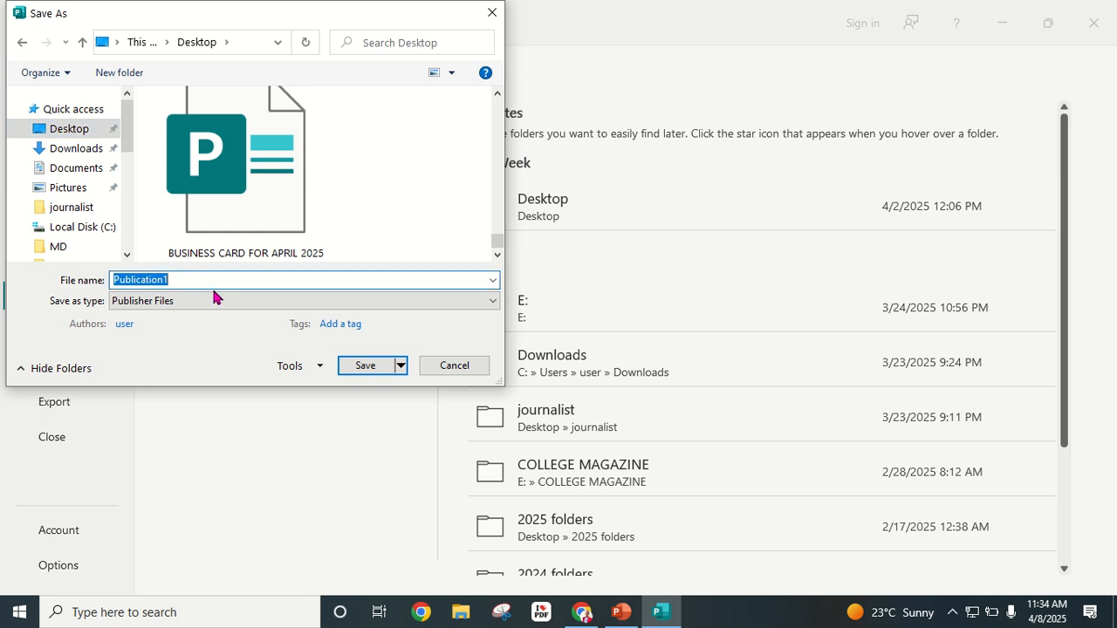
{"action": "type", "text": "flyer"}
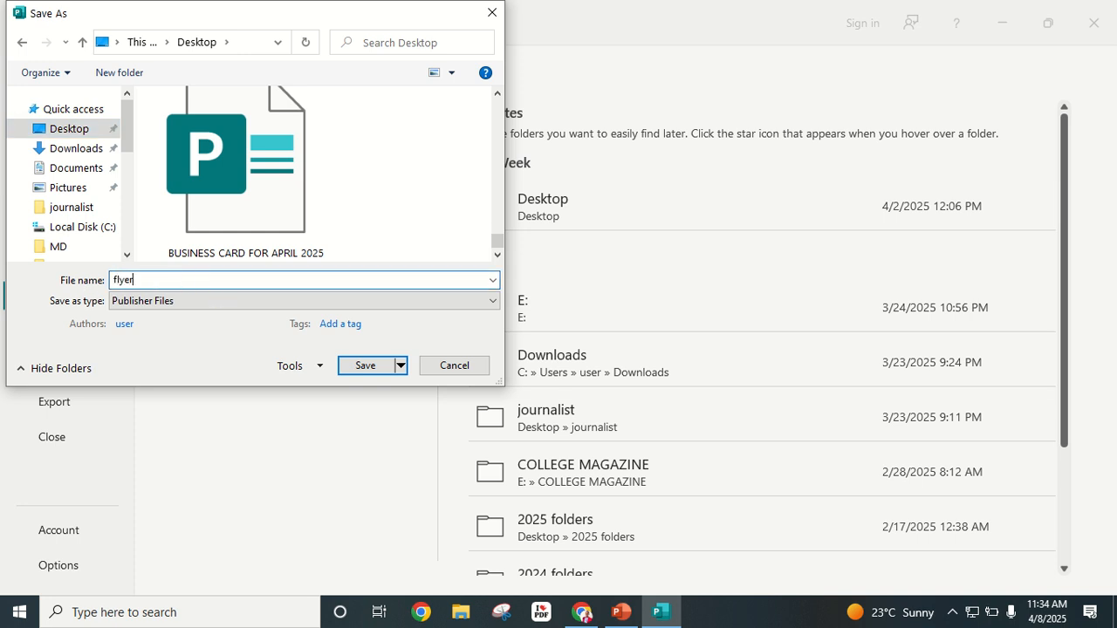
{"action": "key", "text": "BackSpace"}
{"action": "key", "text": "BackSpace"}
{"action": "key", "text": "BackSpace"}
{"action": "type", "text": "BAKERY FLYER MADE WITH PUBLISHER"}
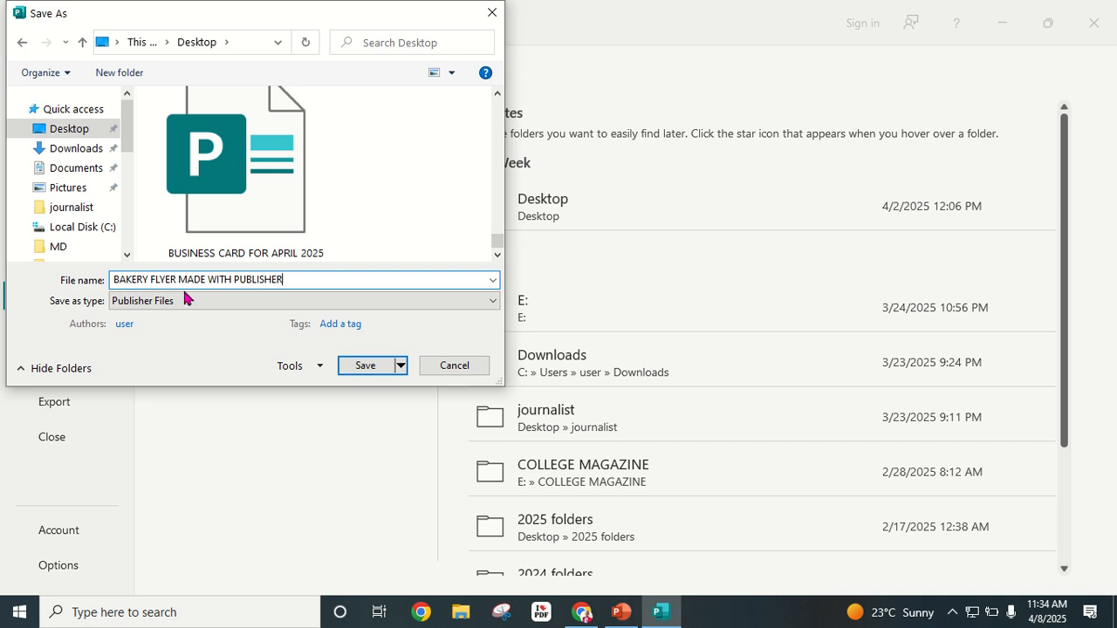
{"action": "left_click", "coordinate": [150, 301]}
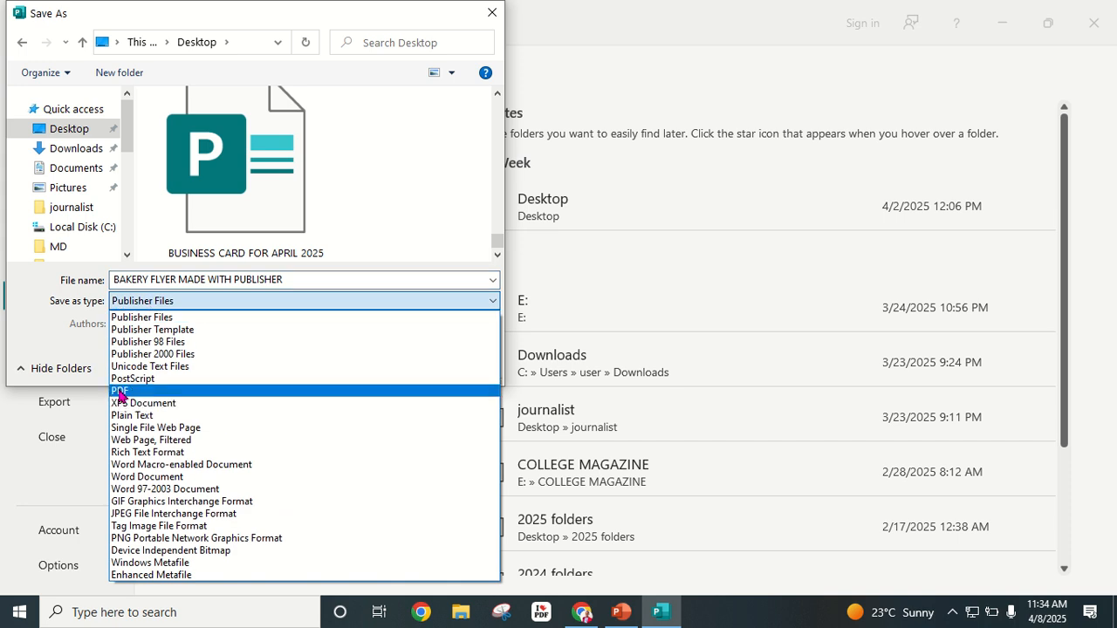
{"action": "left_click", "coordinate": [157, 299]}
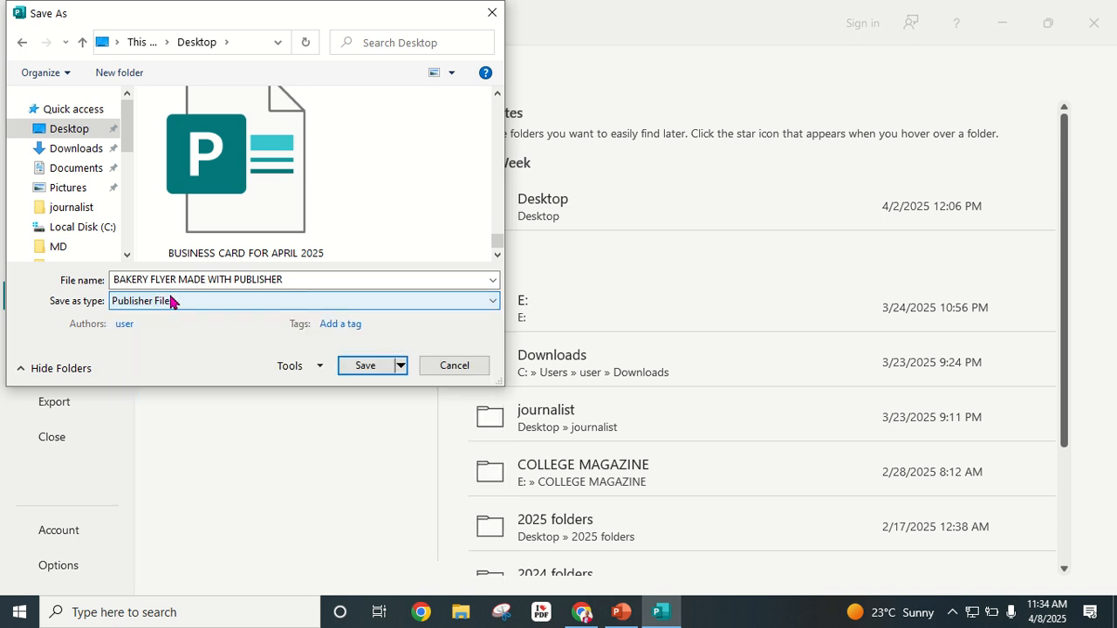
{"action": "left_click", "coordinate": [367, 370]}
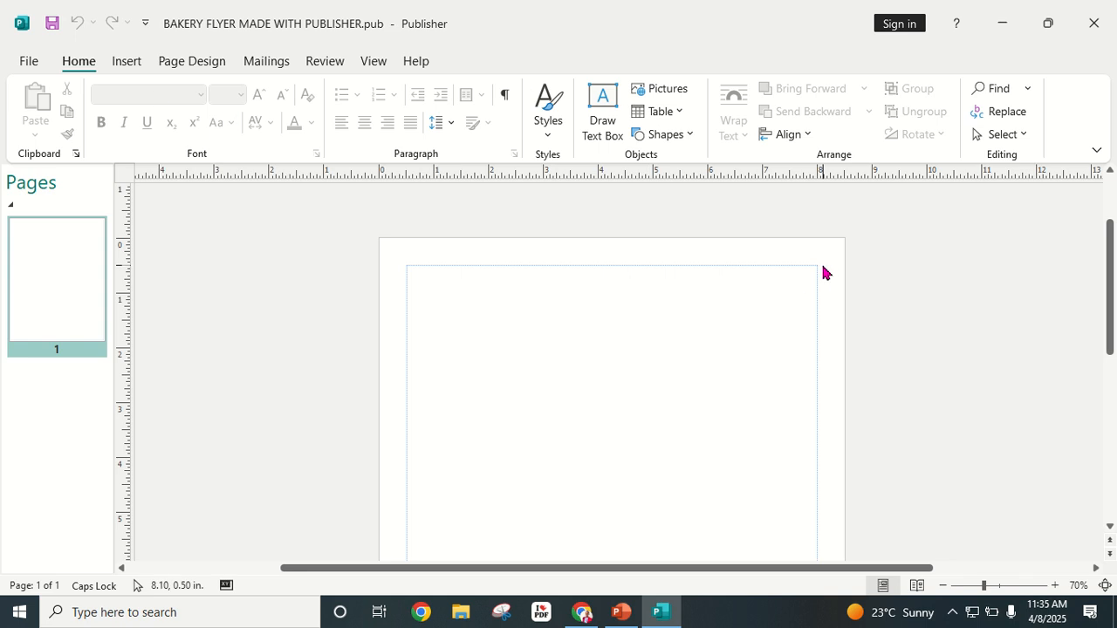
{"action": "scroll", "coordinate": [405, 314], "scroll_direction": "down", "scroll_amount": 1}
{"action": "scroll", "coordinate": [522, 311], "scroll_direction": "down", "scroll_amount": 10}
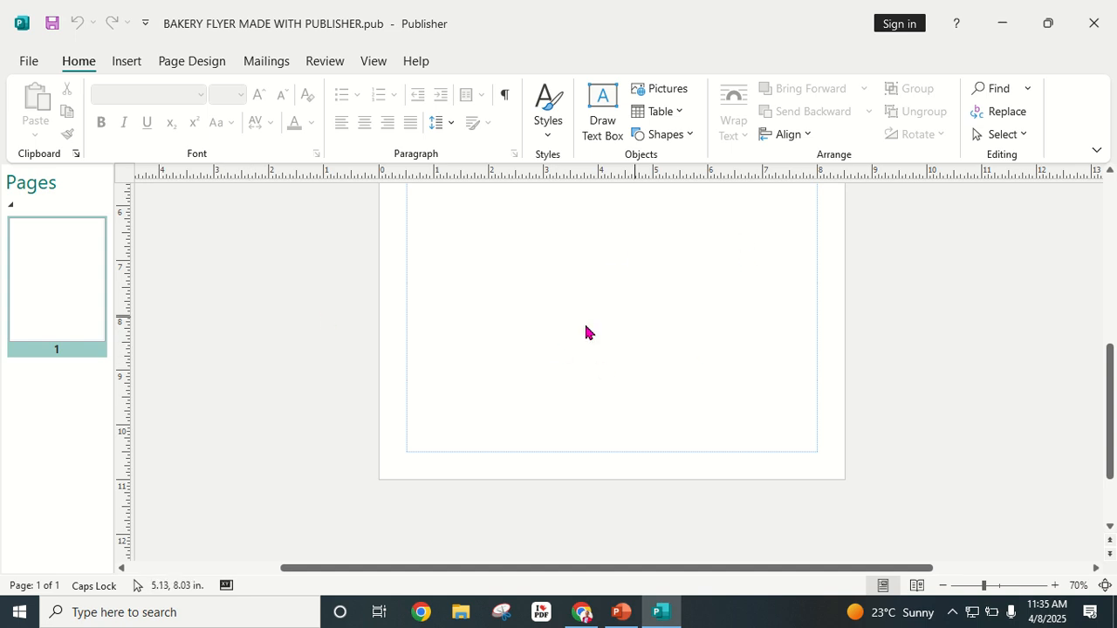
{"action": "scroll", "coordinate": [460, 390], "scroll_direction": "up", "scroll_amount": 3}
{"action": "scroll", "coordinate": [499, 320], "scroll_direction": "up", "scroll_amount": 6}
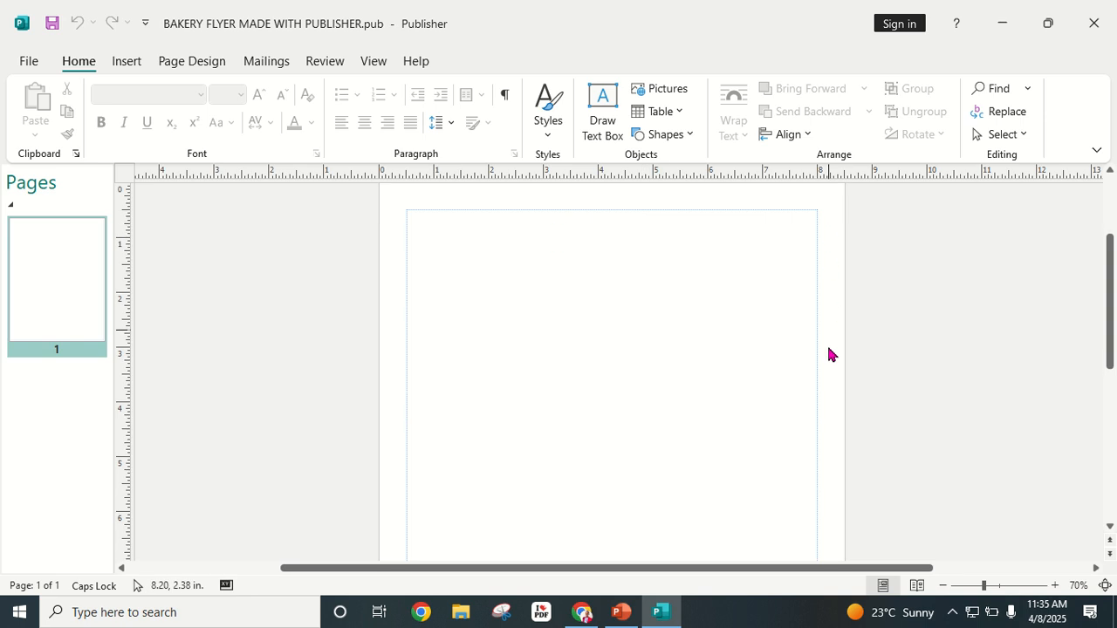
{"action": "scroll", "coordinate": [481, 374], "scroll_direction": "down", "scroll_amount": 4}
{"action": "scroll", "coordinate": [491, 324], "scroll_direction": "down", "scroll_amount": 6}
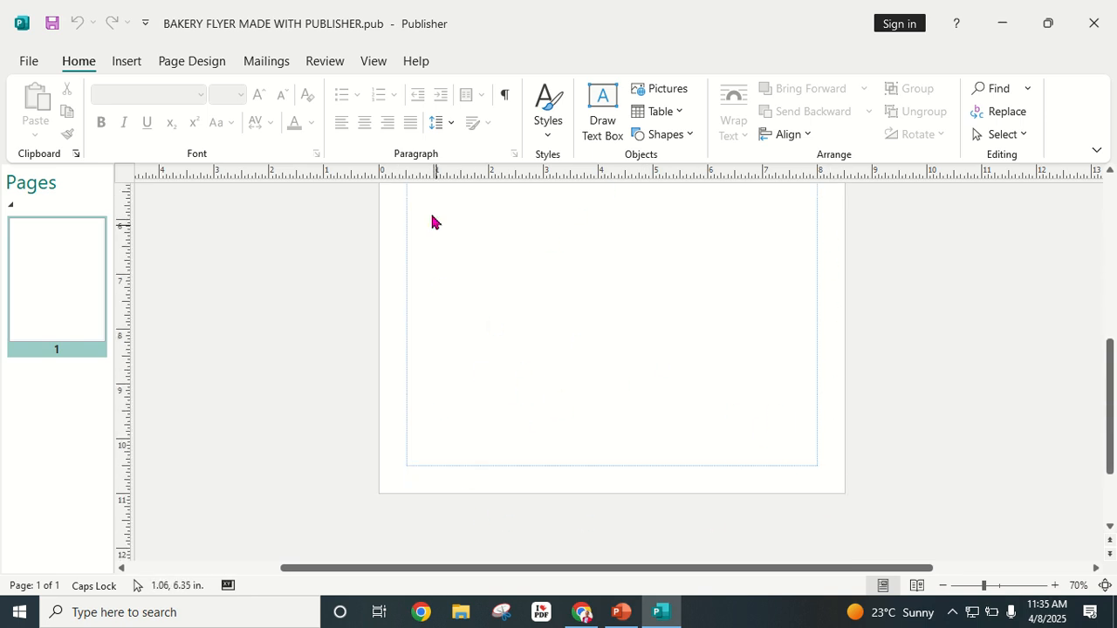
{"action": "scroll", "coordinate": [691, 373], "scroll_direction": "up", "scroll_amount": 4}
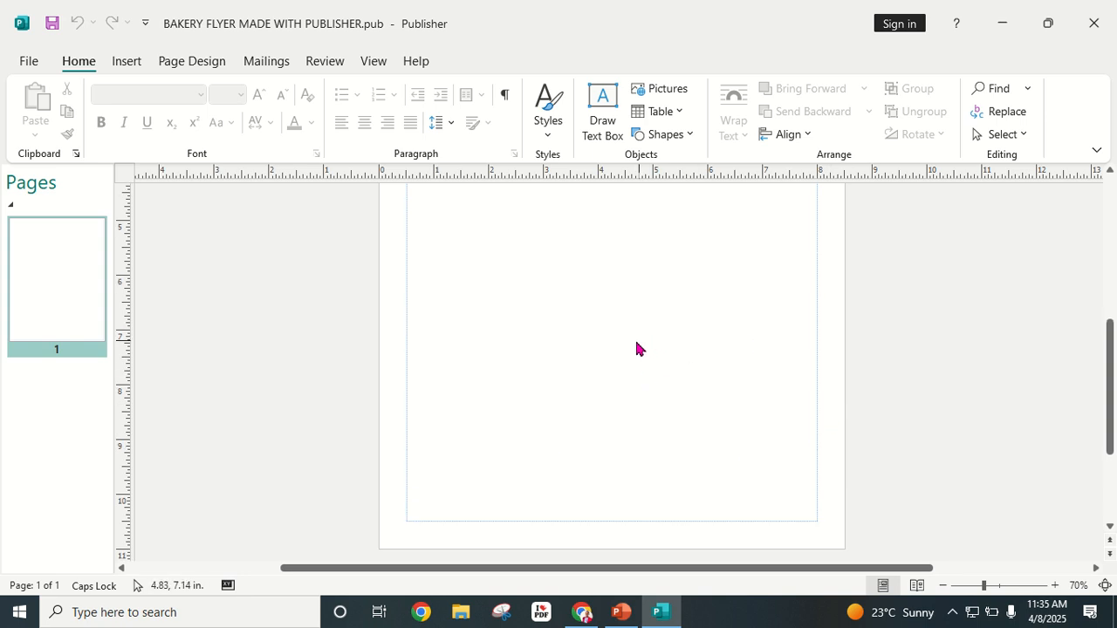
Step: Open More Preset Page Sizes at the Advertisements category, then switch to the browser
{"action": "left_click", "coordinate": [192, 62]}
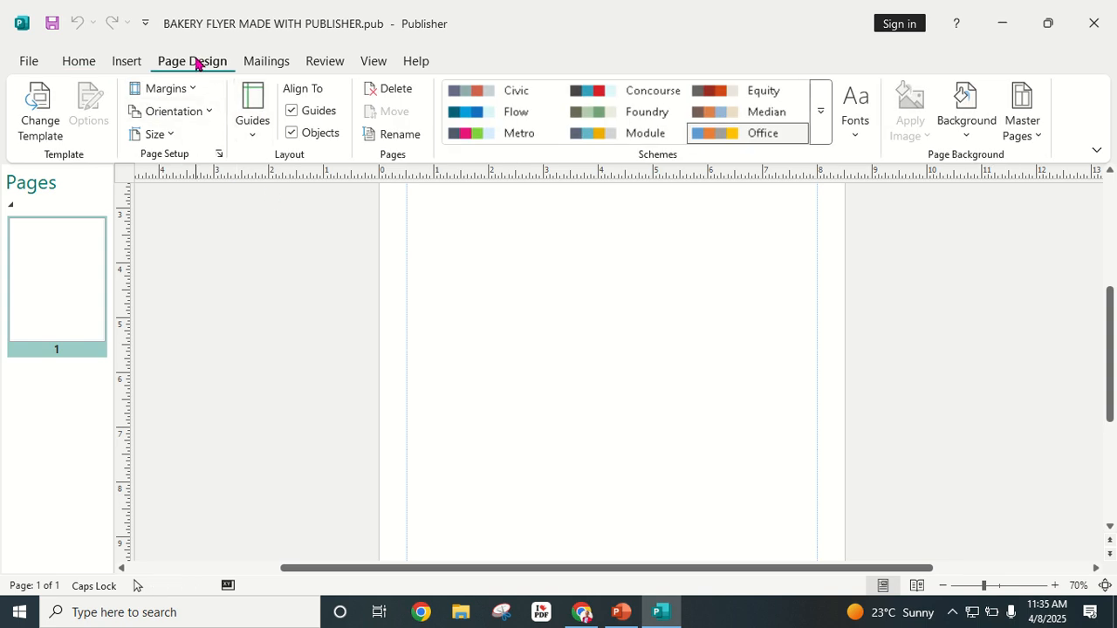
{"action": "left_click", "coordinate": [171, 136]}
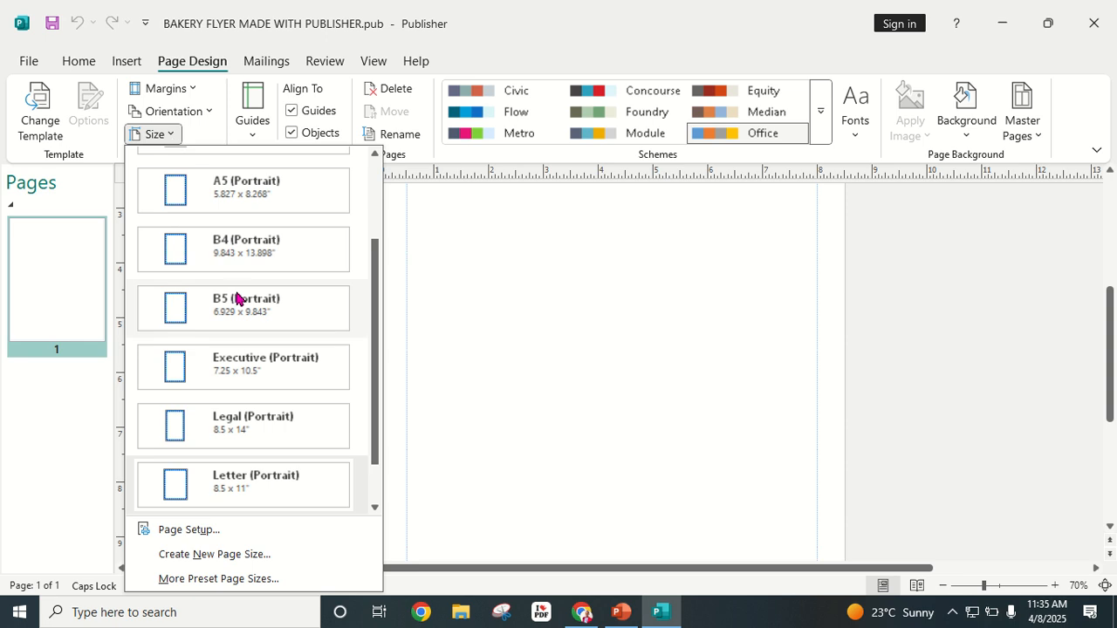
{"action": "scroll", "coordinate": [174, 321], "scroll_direction": "down", "scroll_amount": 1}
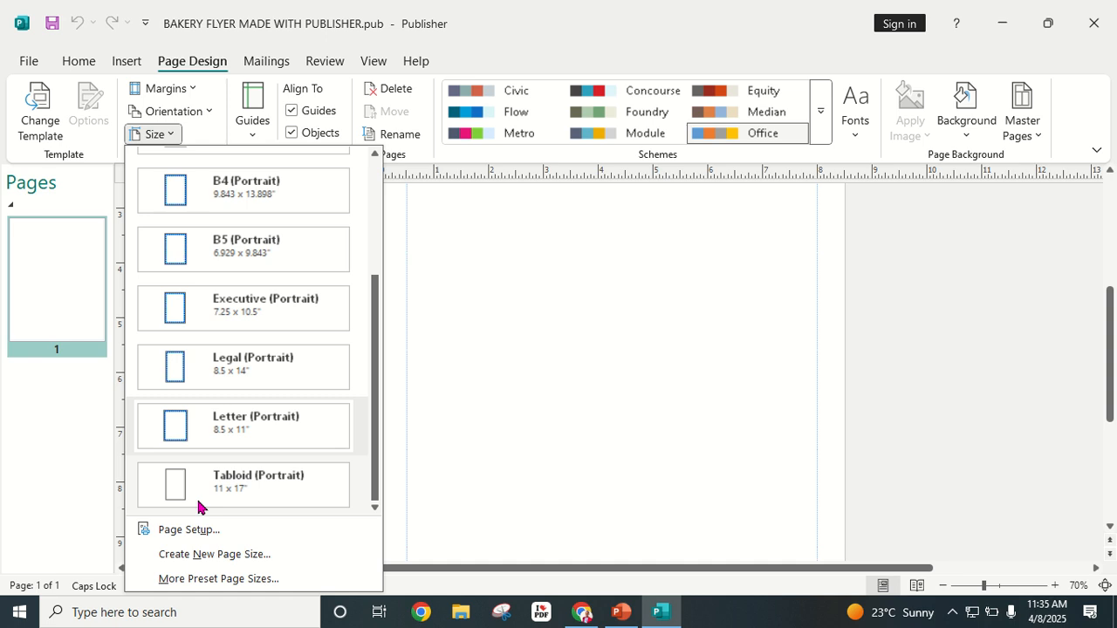
{"action": "left_click", "coordinate": [211, 580]}
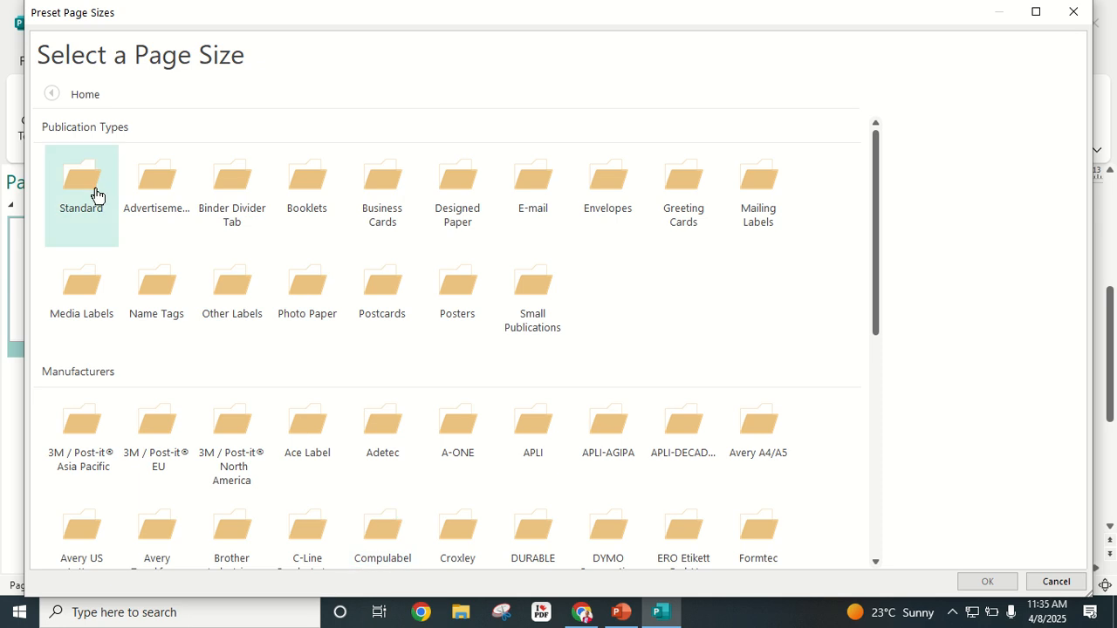
{"action": "left_click", "coordinate": [151, 189]}
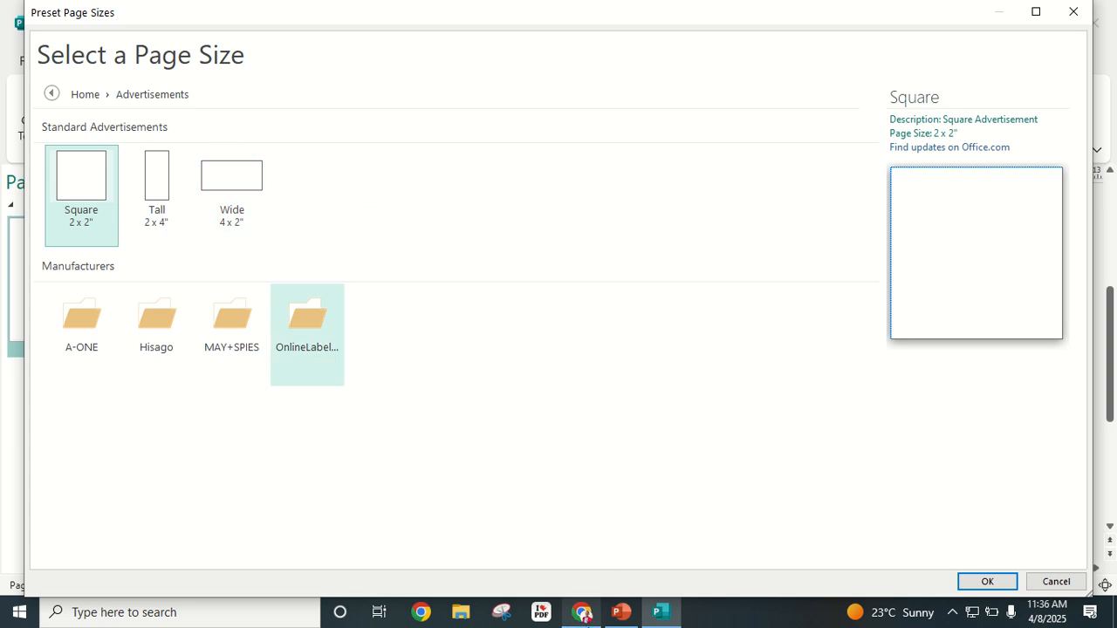
{"action": "left_click", "coordinate": [582, 611]}
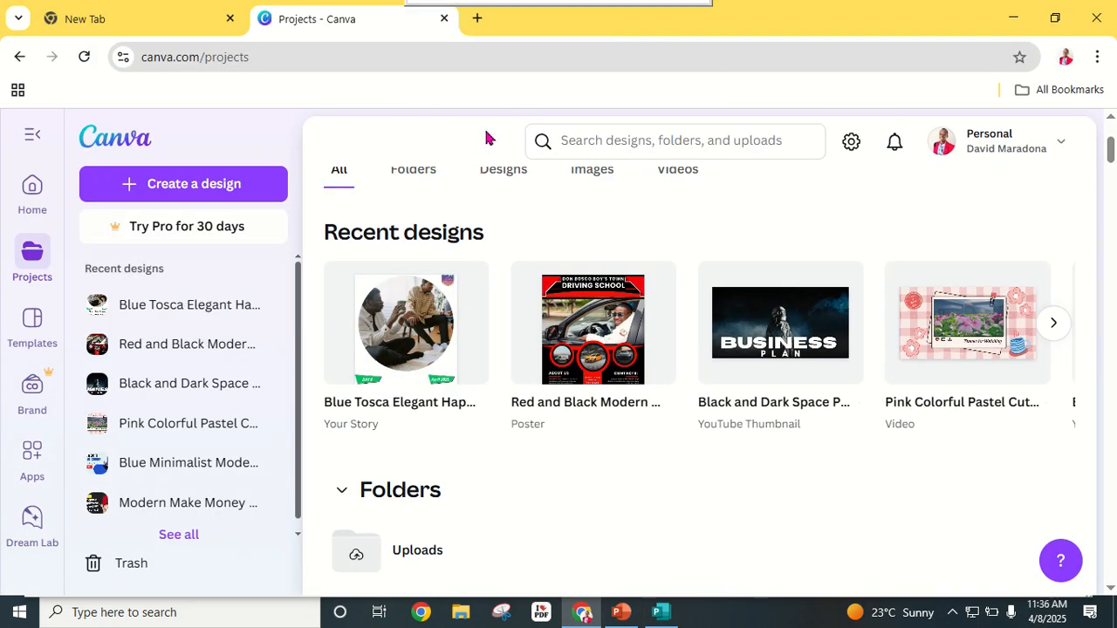
Step: Google 'SIZE OF A FLYER' in a new tab, finding 8.5" x 11", then return to Publisher
{"action": "left_click", "coordinate": [474, 19]}
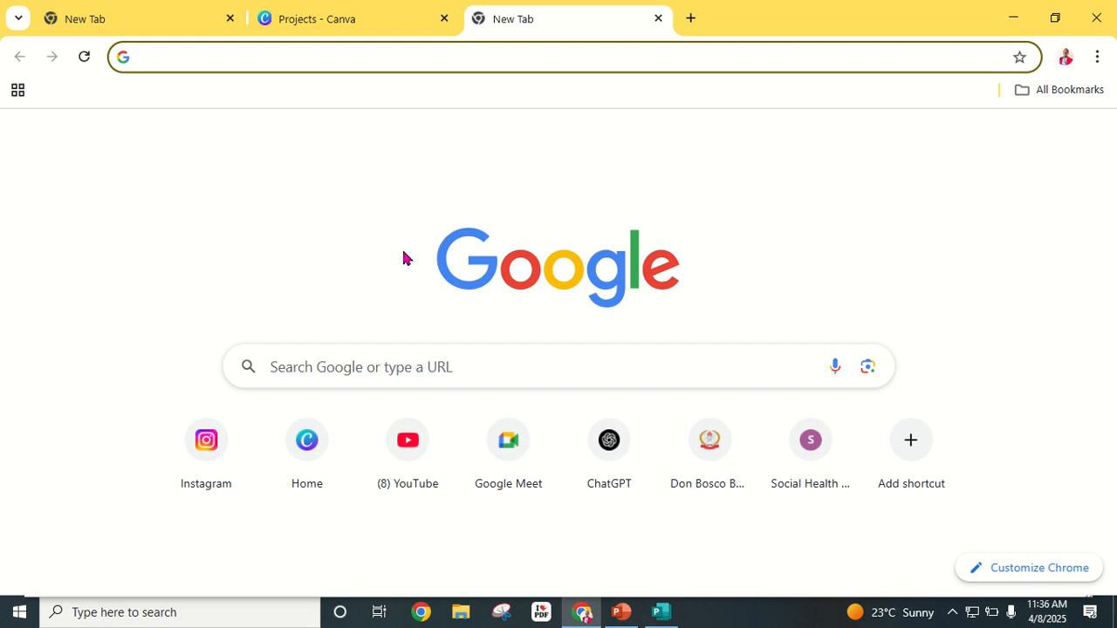
{"action": "left_click", "coordinate": [402, 366]}
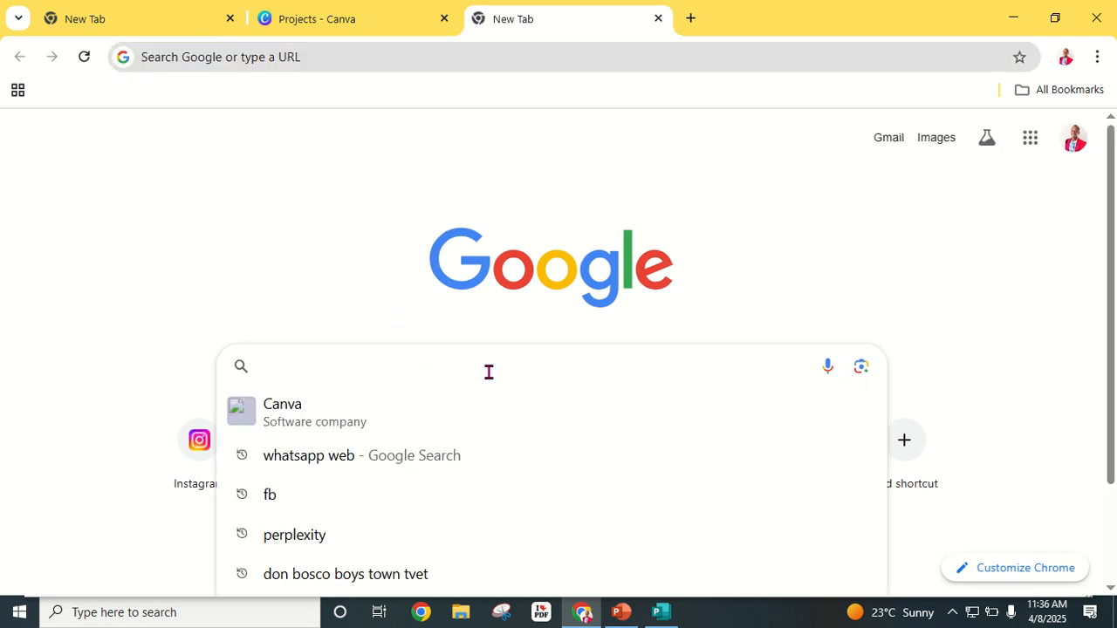
{"action": "type", "text": "SIX"}
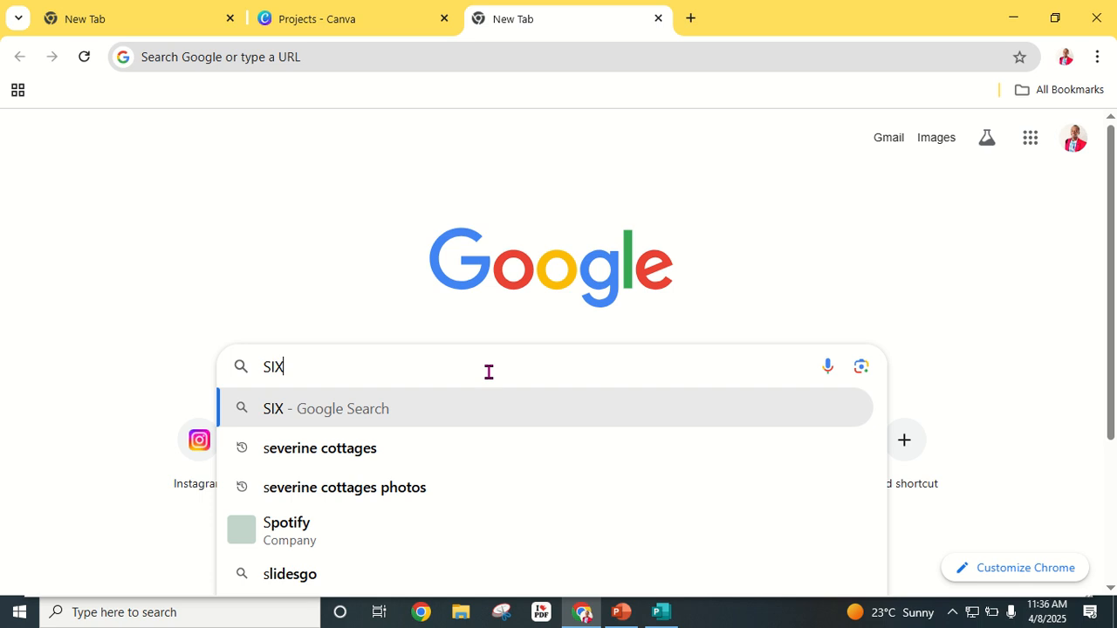
{"action": "key", "text": "BackSpace"}
{"action": "type", "text": "ZE OF A FLYER"}
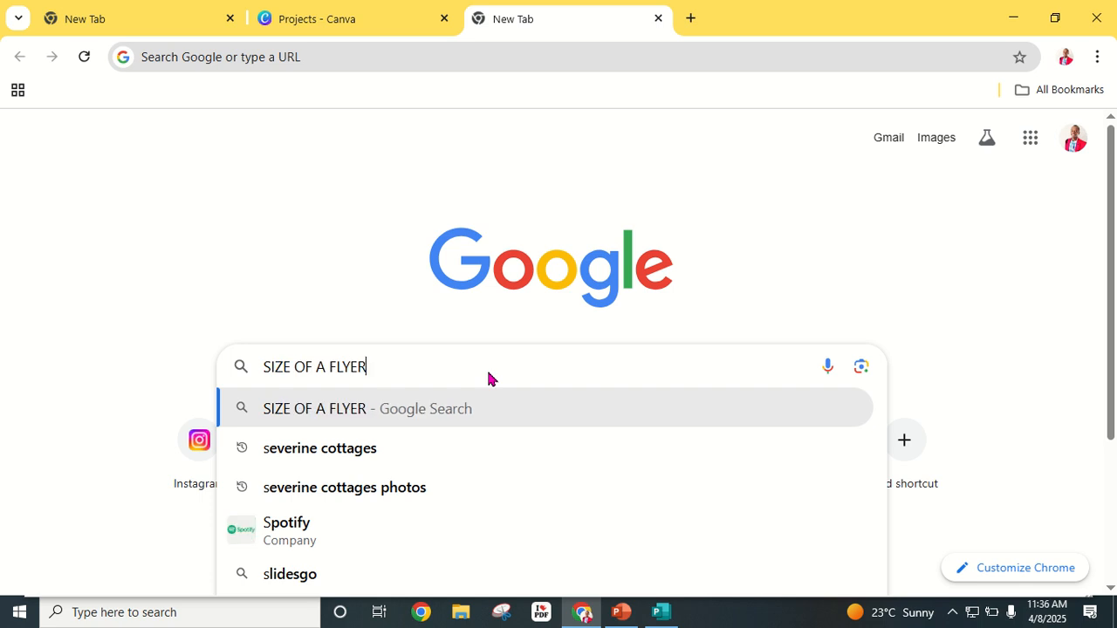
{"action": "key", "text": "Return"}
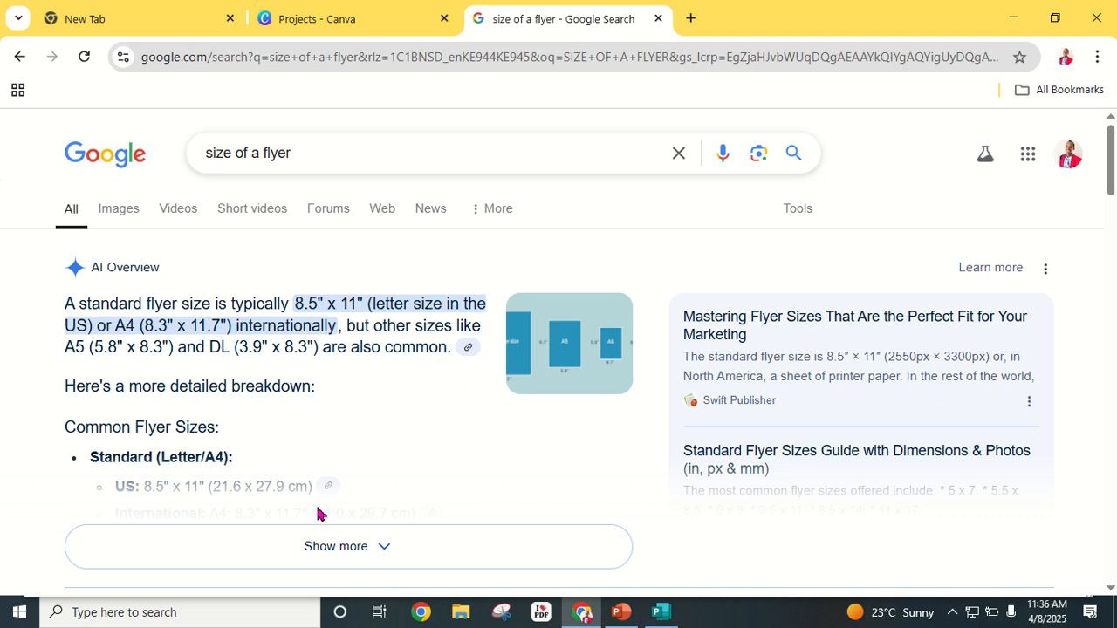
{"action": "left_click", "coordinate": [661, 612]}
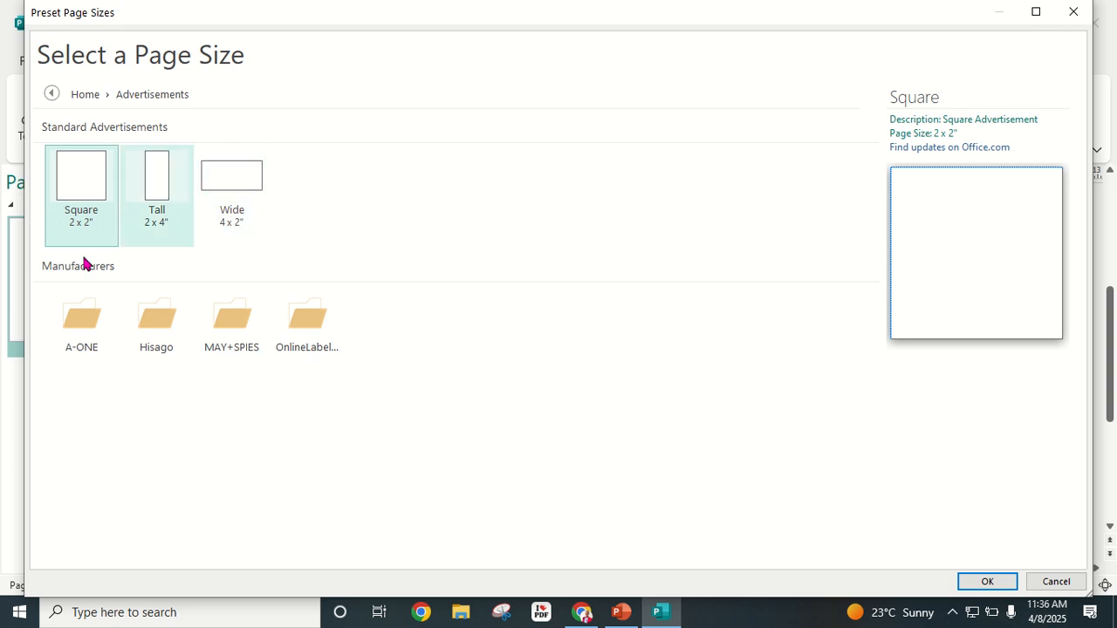
Step: Apply the Standard Letter (Portrait) page size, 8.5 x 11 inches
{"action": "left_click", "coordinate": [52, 95]}
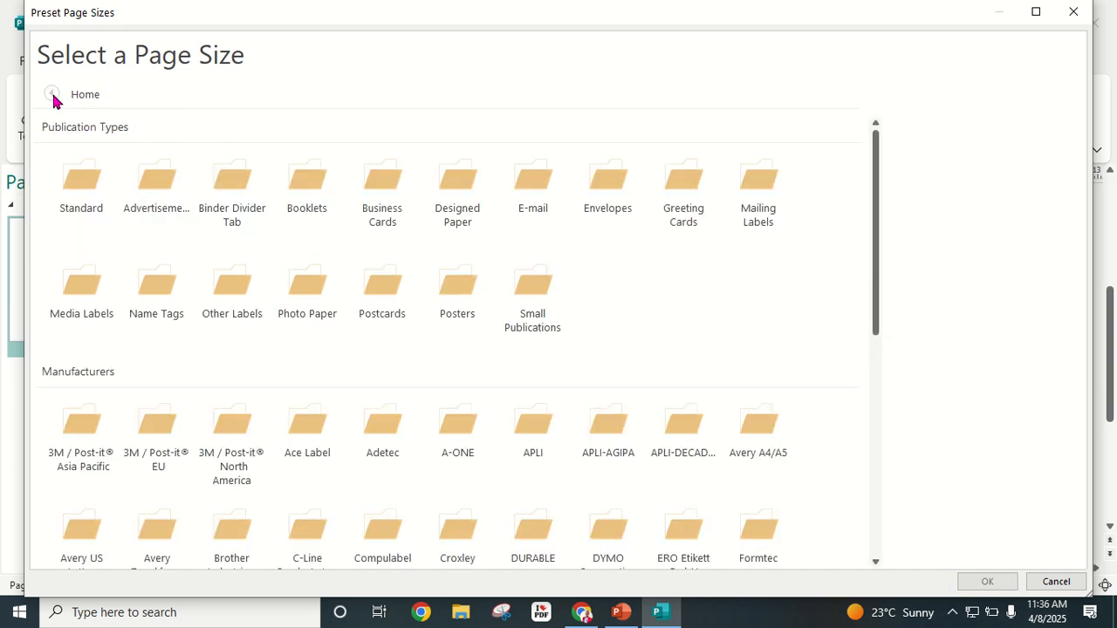
{"action": "left_click", "coordinate": [88, 203]}
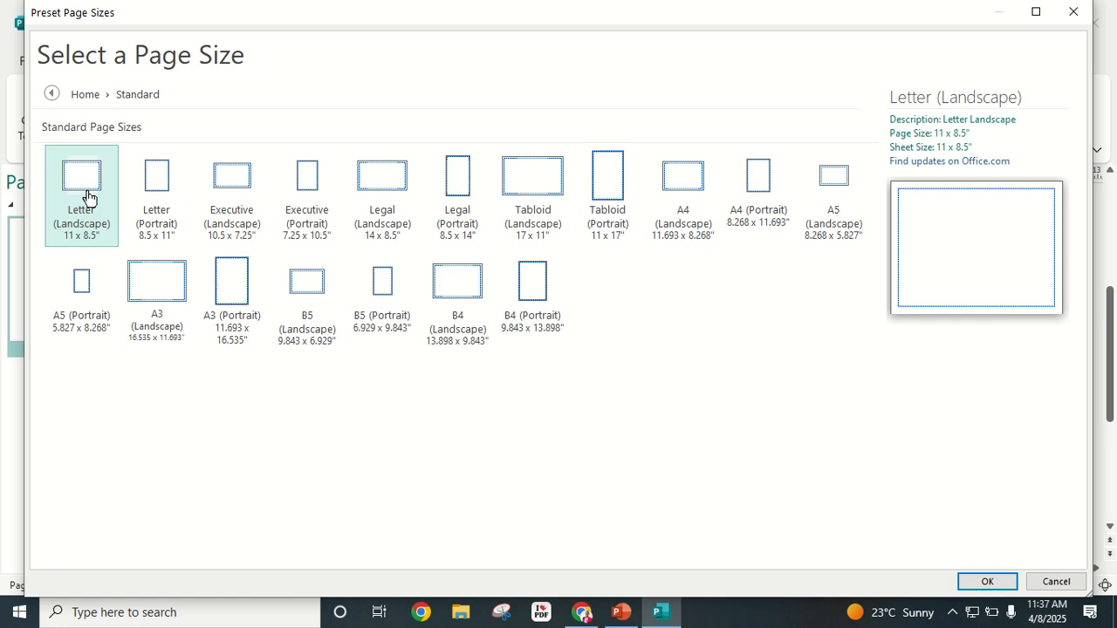
{"action": "left_click", "coordinate": [157, 200]}
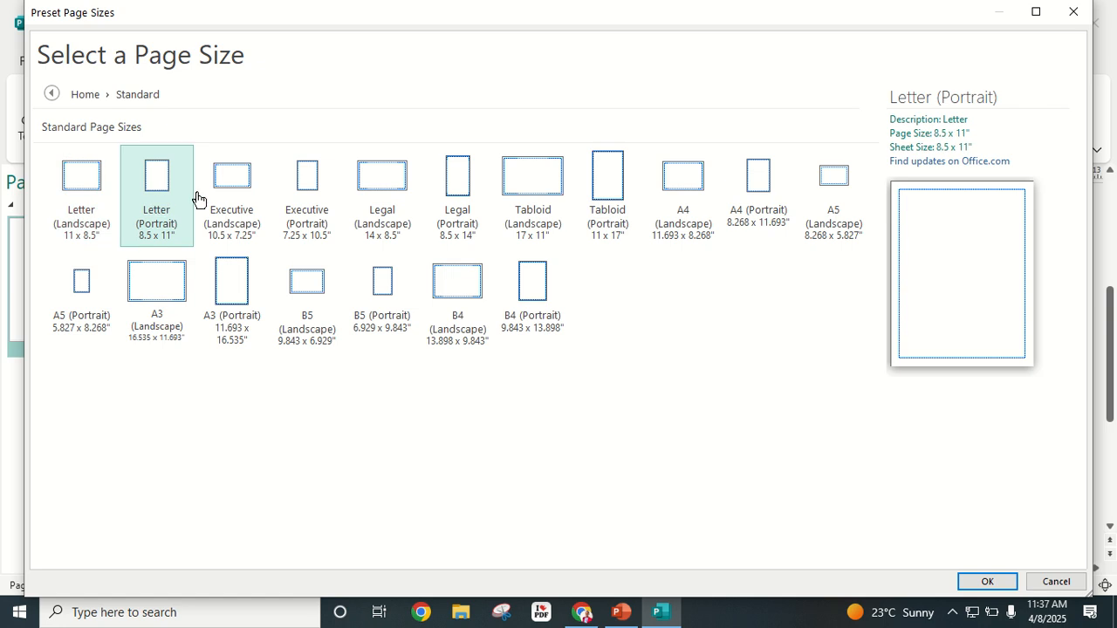
{"action": "left_click", "coordinate": [985, 583]}
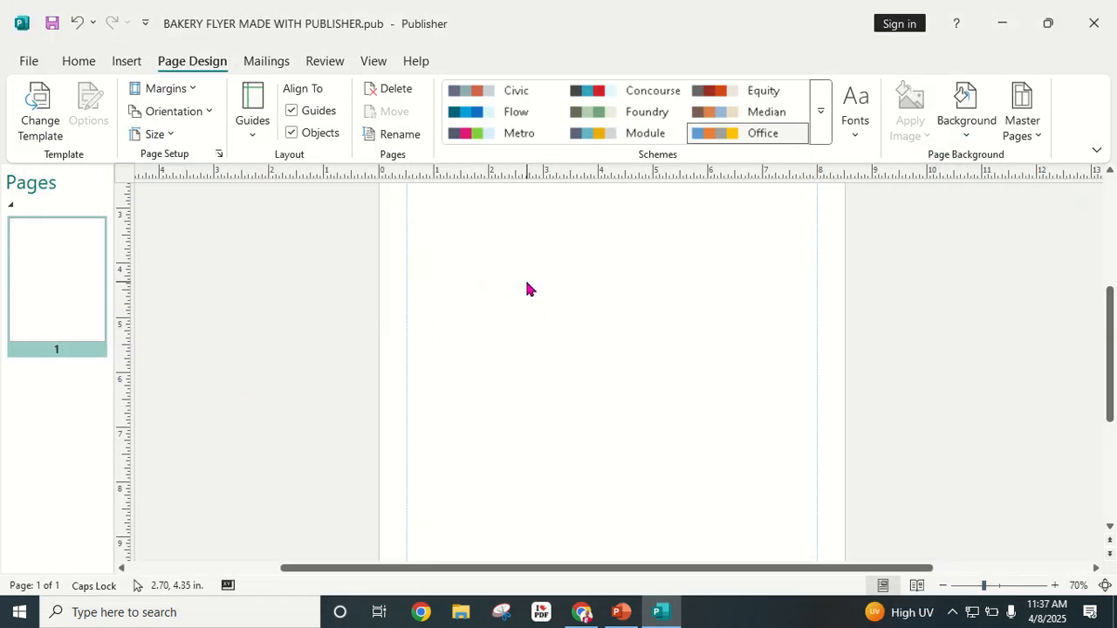
{"action": "scroll", "coordinate": [801, 459], "scroll_direction": "up", "scroll_amount": 3}
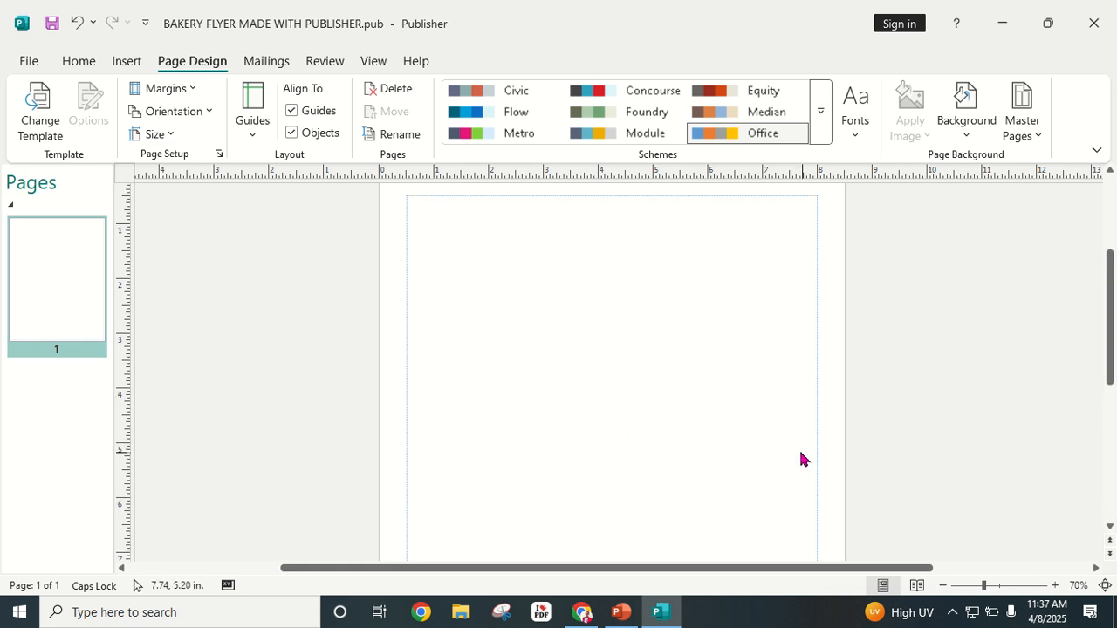
{"action": "scroll", "coordinate": [599, 411], "scroll_direction": "up", "scroll_amount": 2}
{"action": "scroll", "coordinate": [536, 411], "scroll_direction": "down", "scroll_amount": 5}
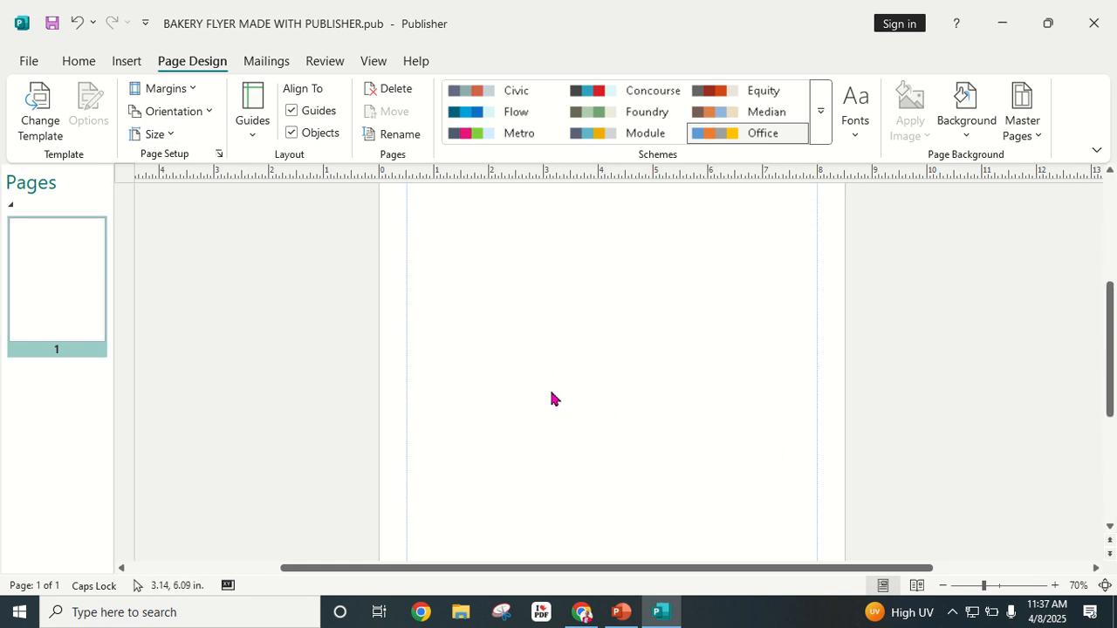
{"action": "scroll", "coordinate": [554, 395], "scroll_direction": "down", "scroll_amount": 6}
{"action": "scroll", "coordinate": [646, 366], "scroll_direction": "up", "scroll_amount": 3}
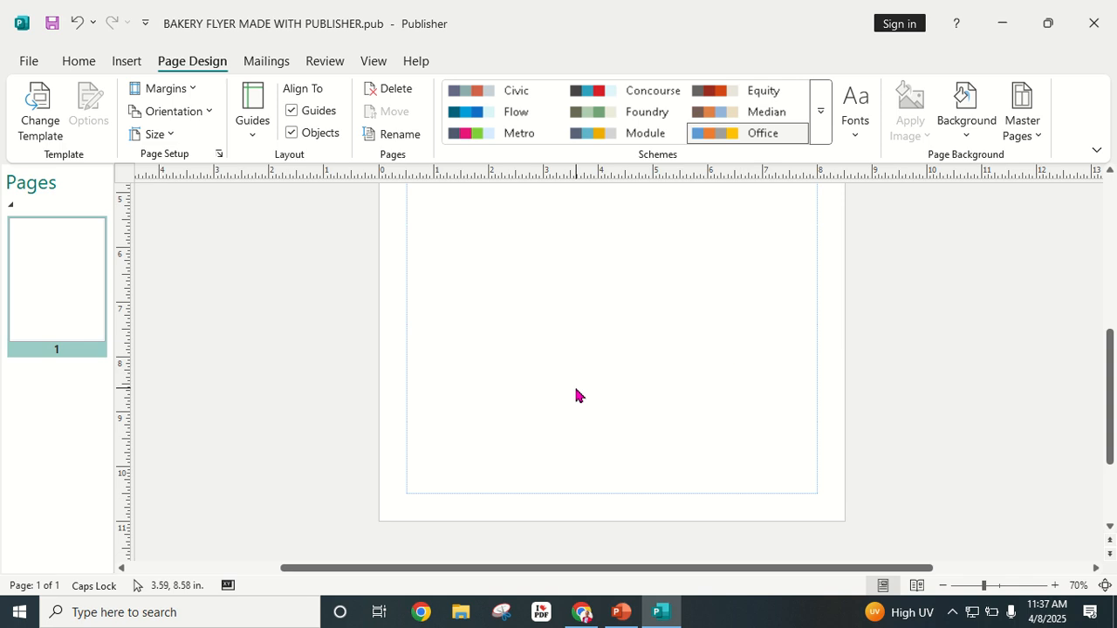
{"action": "scroll", "coordinate": [578, 393], "scroll_direction": "down", "scroll_amount": 2}
{"action": "scroll", "coordinate": [611, 401], "scroll_direction": "up", "scroll_amount": 3}
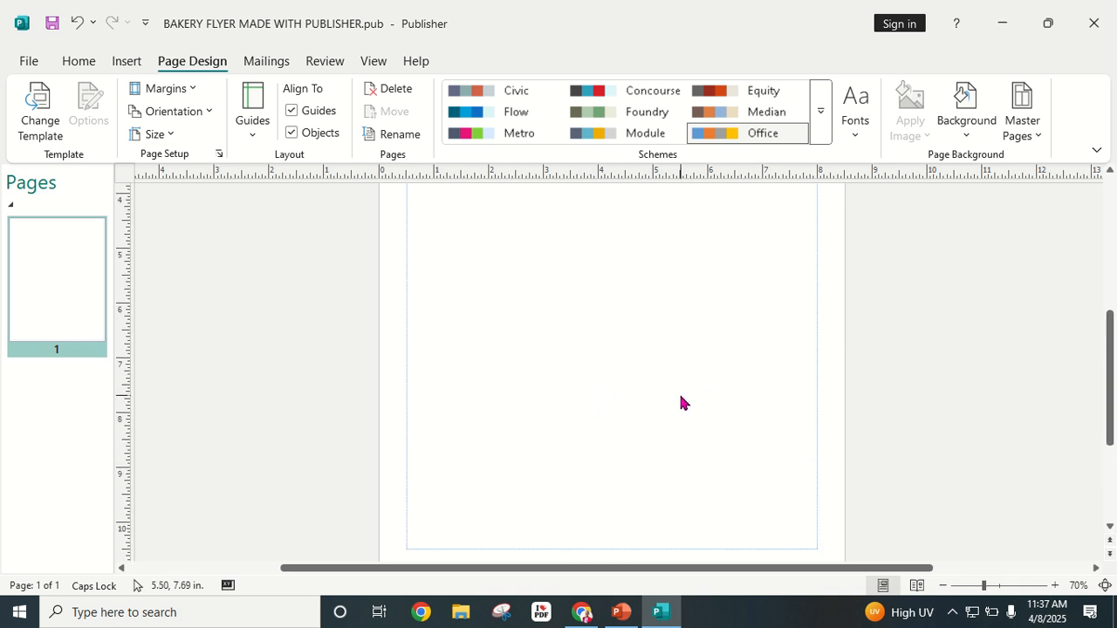
{"action": "scroll", "coordinate": [681, 402], "scroll_direction": "up", "scroll_amount": 6}
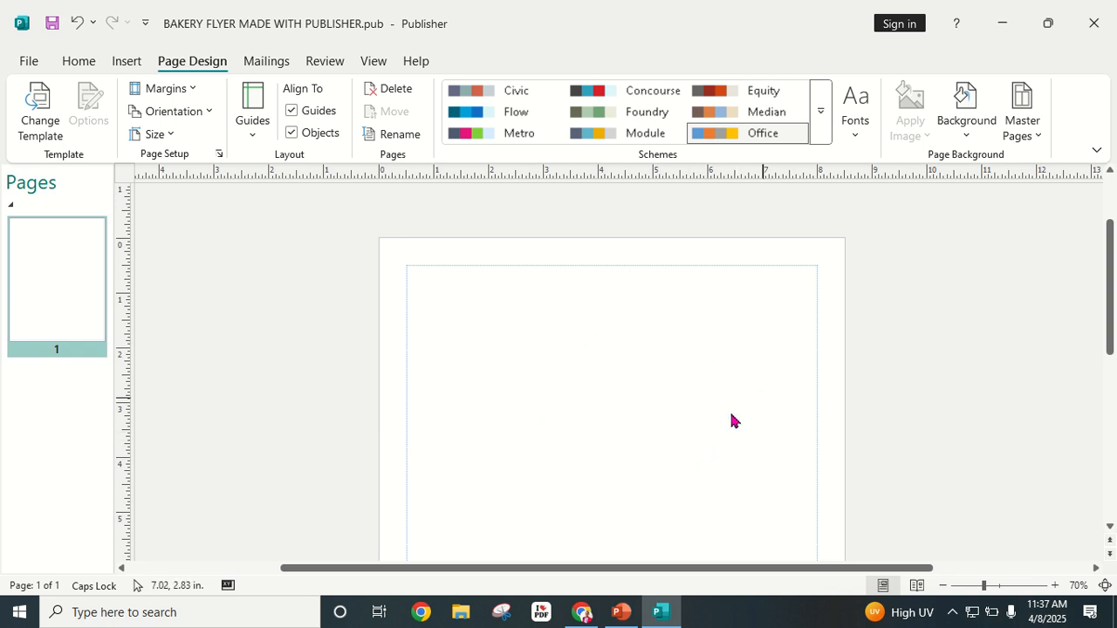
{"action": "scroll", "coordinate": [543, 346], "scroll_direction": "down", "scroll_amount": 6}
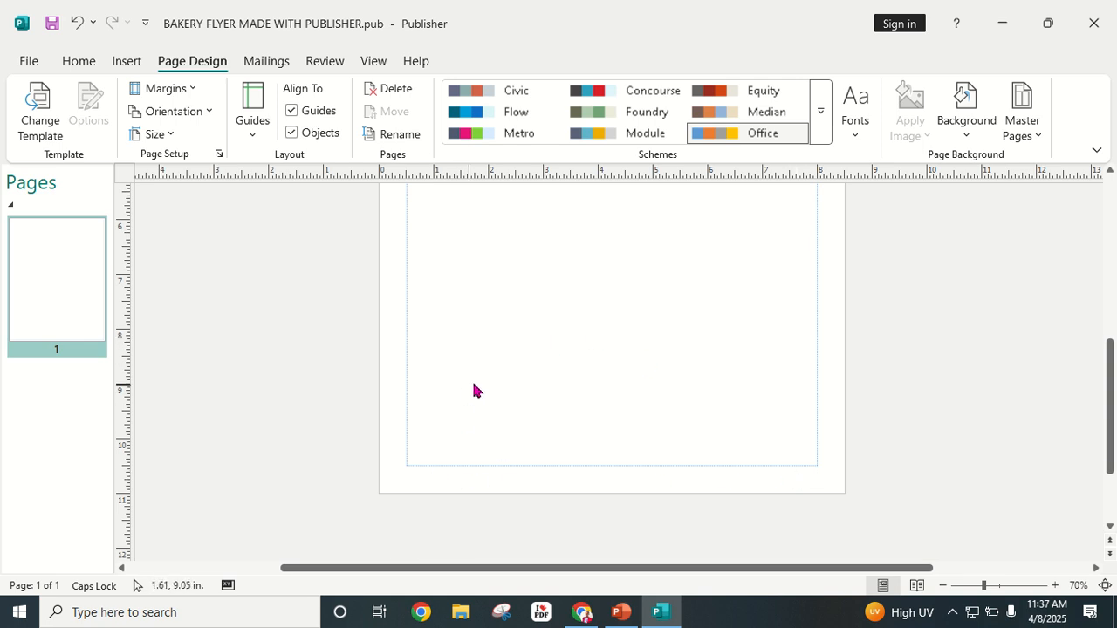
{"action": "scroll", "coordinate": [474, 388], "scroll_direction": "up", "scroll_amount": 5}
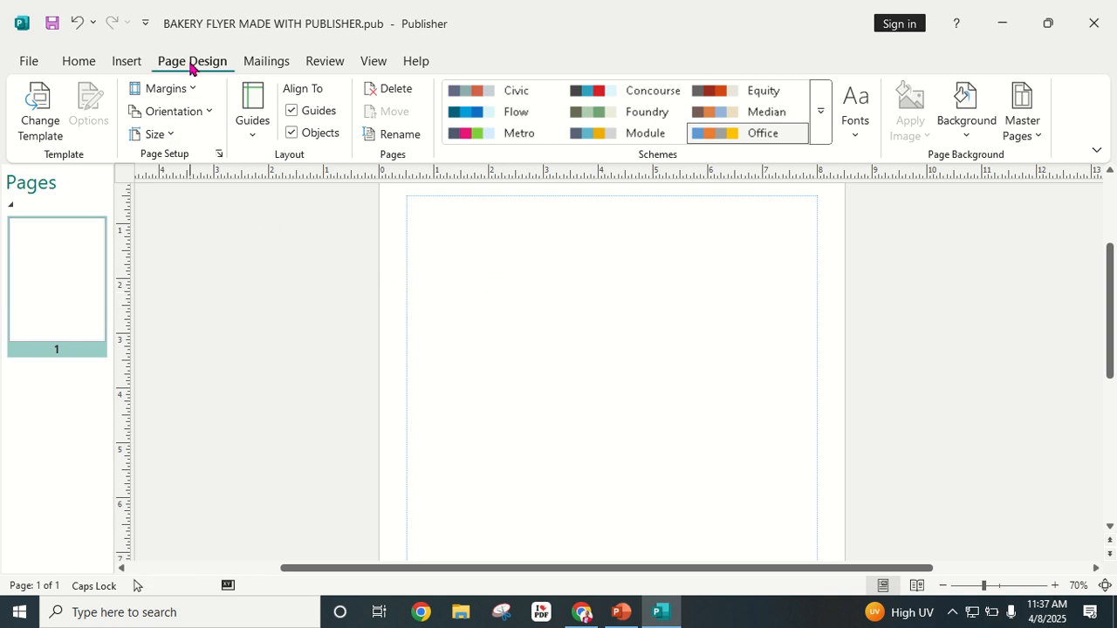
{"action": "left_click", "coordinate": [198, 90]}
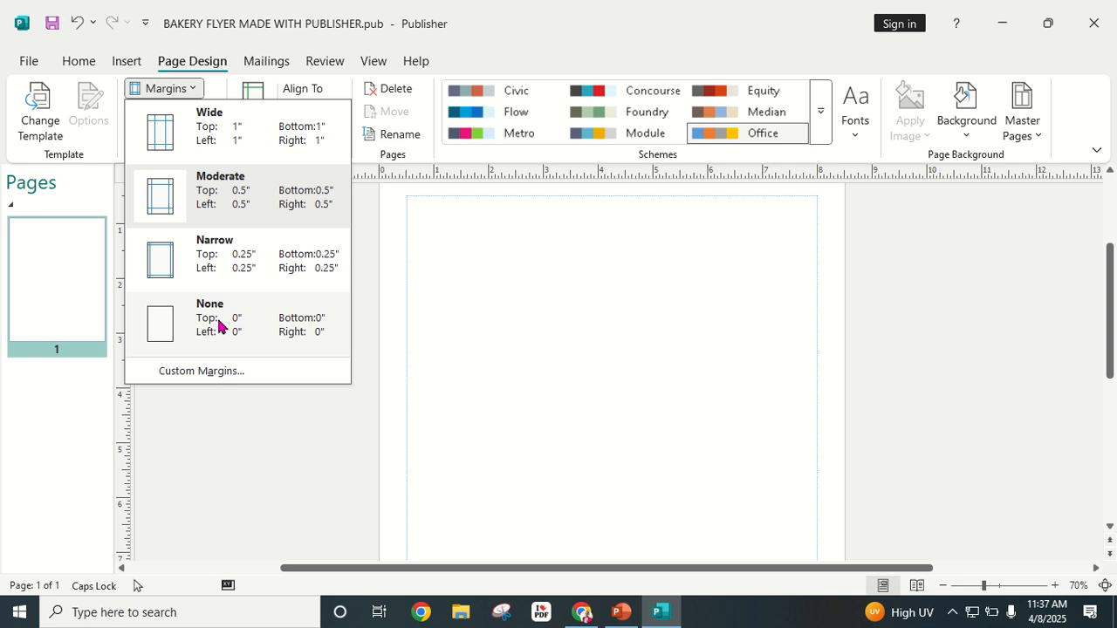
{"action": "left_click", "coordinate": [626, 335]}
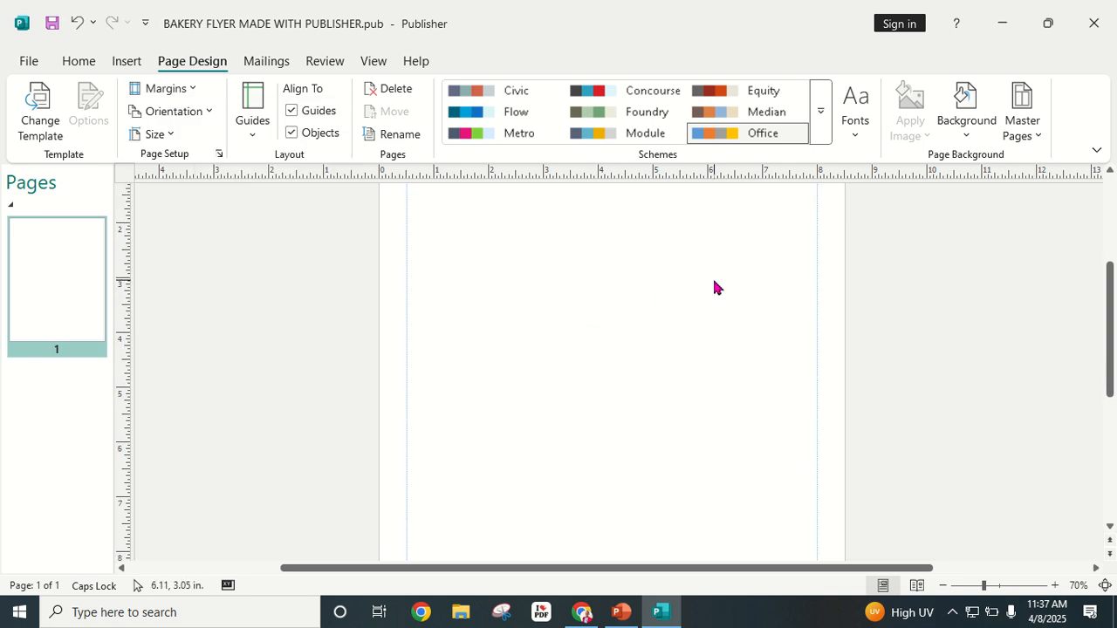
{"action": "scroll", "coordinate": [489, 322], "scroll_direction": "up", "scroll_amount": 1}
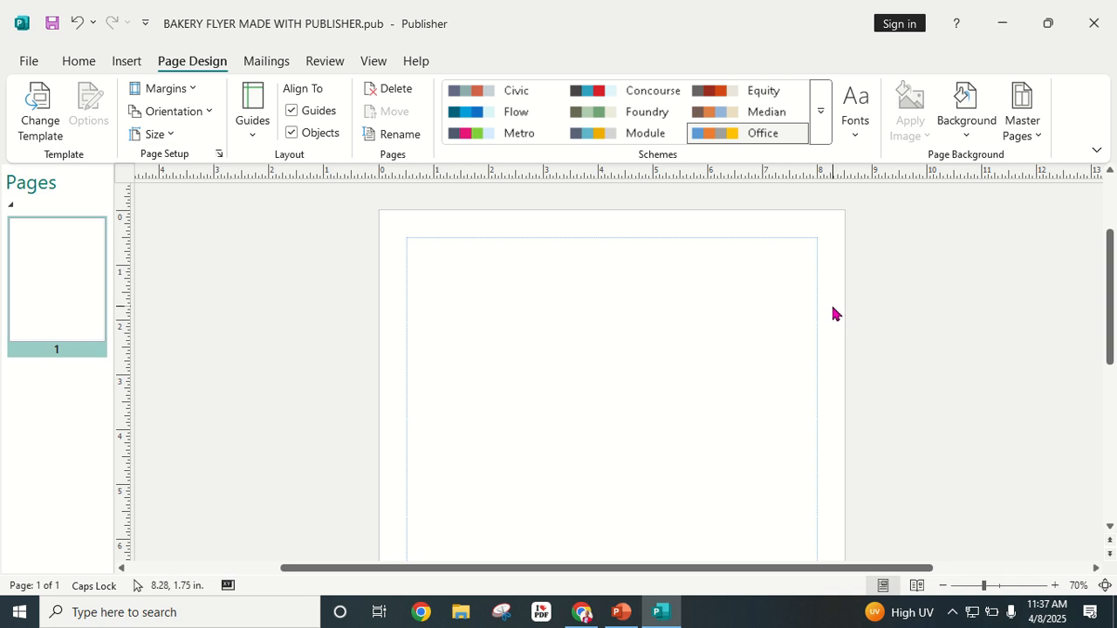
{"action": "scroll", "coordinate": [597, 275], "scroll_direction": "down", "scroll_amount": 1}
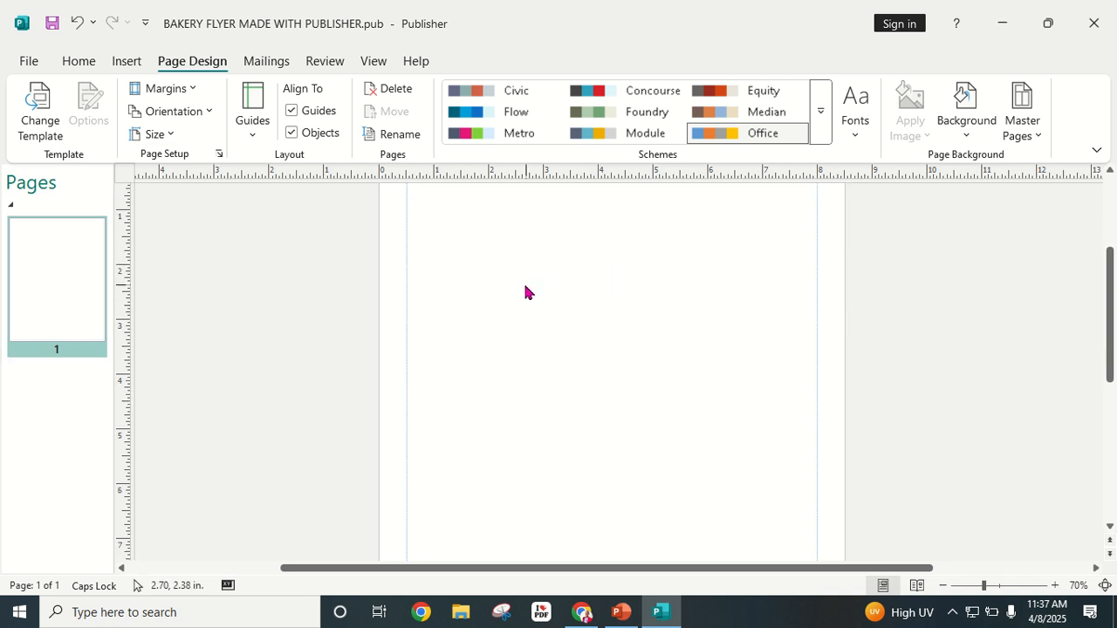
{"action": "left_click", "coordinate": [942, 587]}
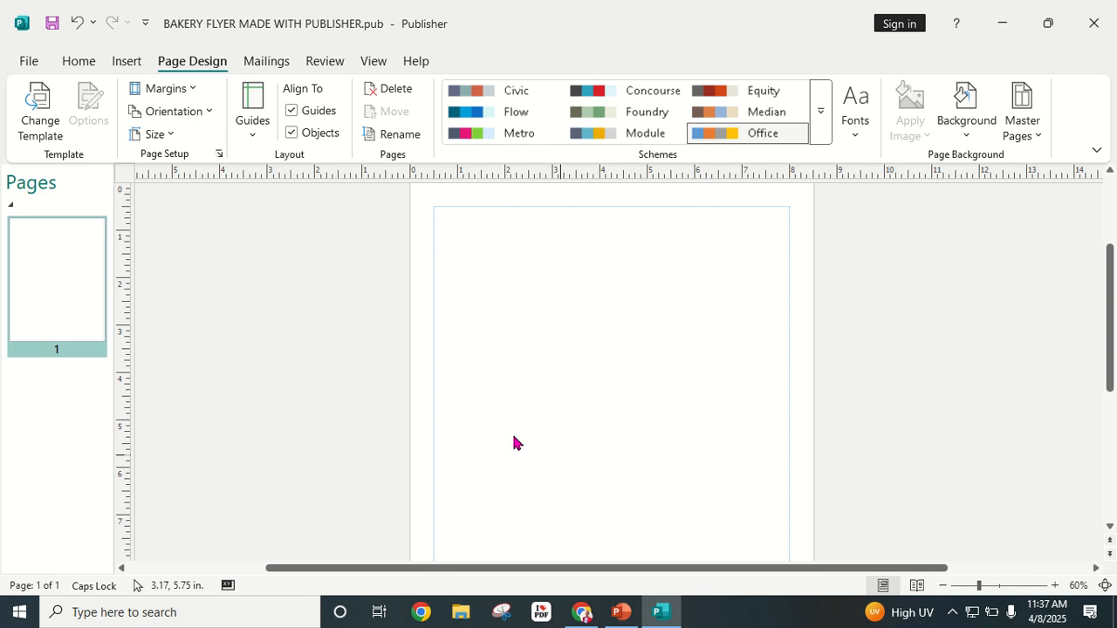
{"action": "scroll", "coordinate": [511, 431], "scroll_direction": "up", "scroll_amount": 1}
{"action": "scroll", "coordinate": [515, 393], "scroll_direction": "down", "scroll_amount": 1}
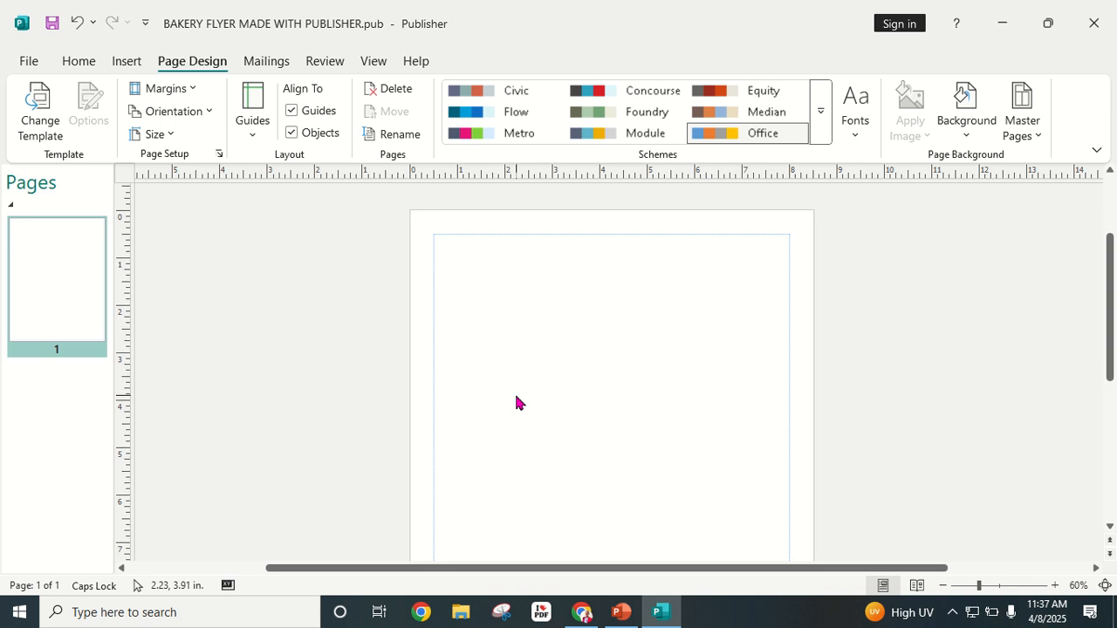
{"action": "scroll", "coordinate": [515, 393], "scroll_direction": "down", "scroll_amount": 3}
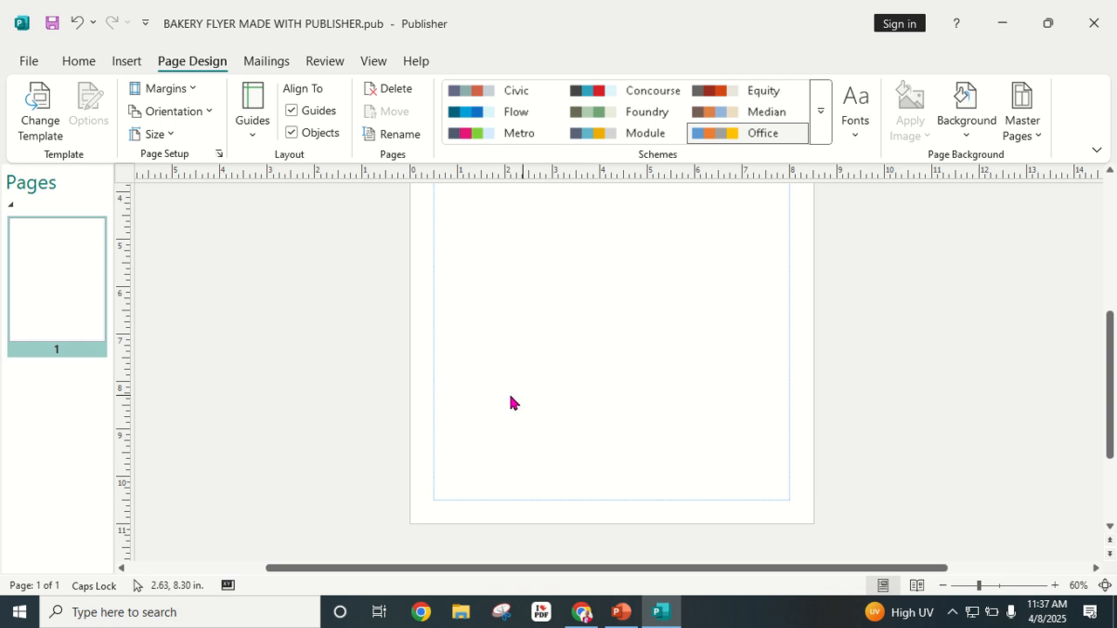
{"action": "scroll", "coordinate": [448, 437], "scroll_direction": "up", "scroll_amount": 4}
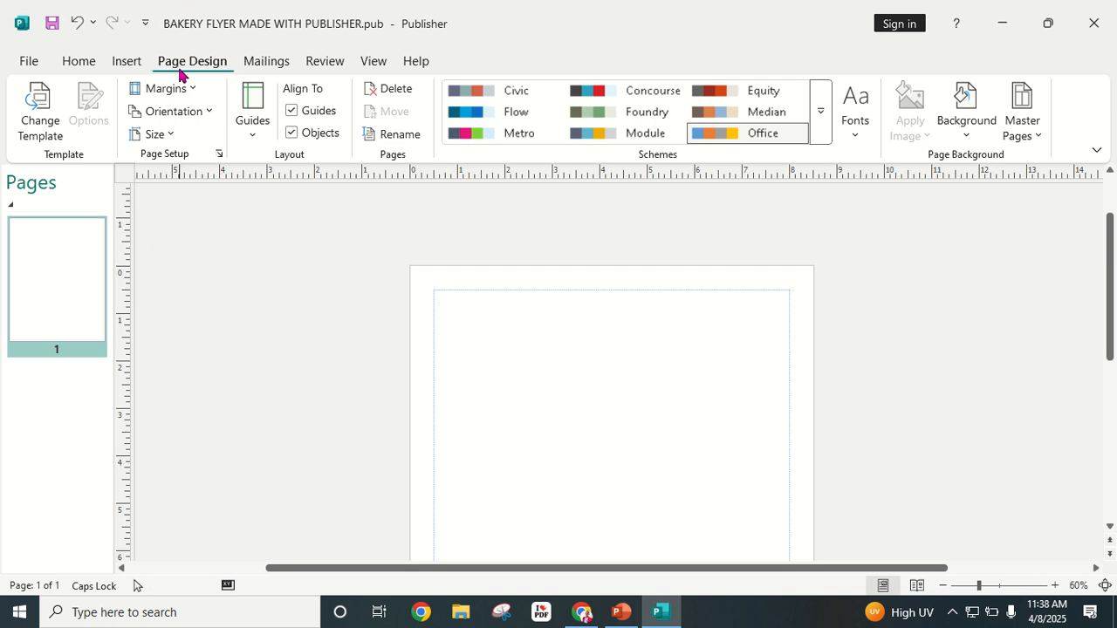
{"action": "left_click", "coordinate": [978, 137]}
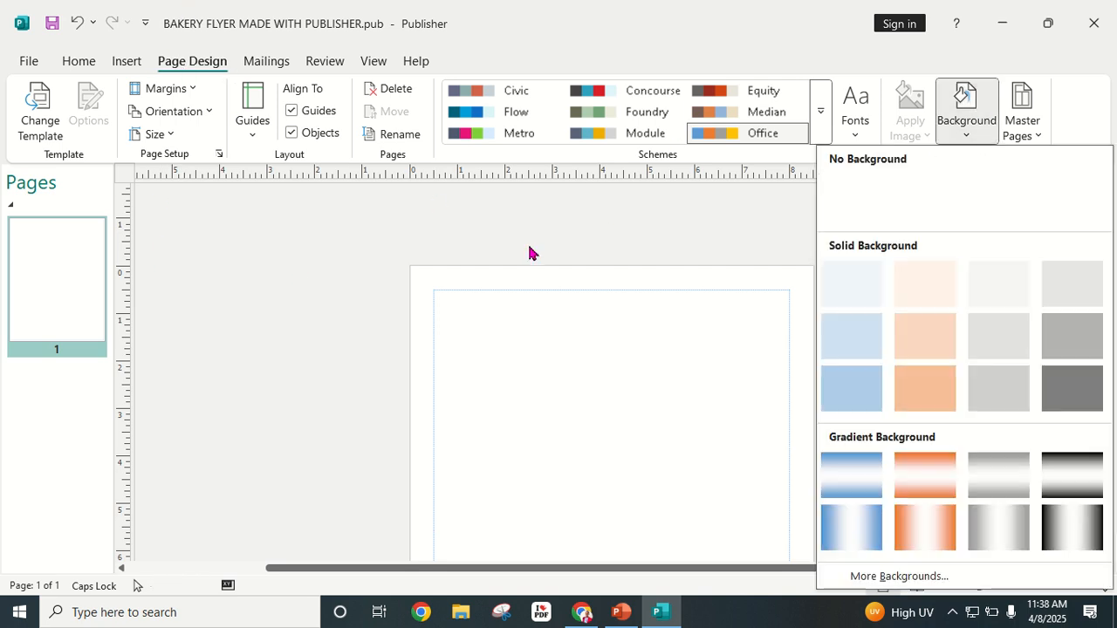
{"action": "left_click", "coordinate": [903, 337]}
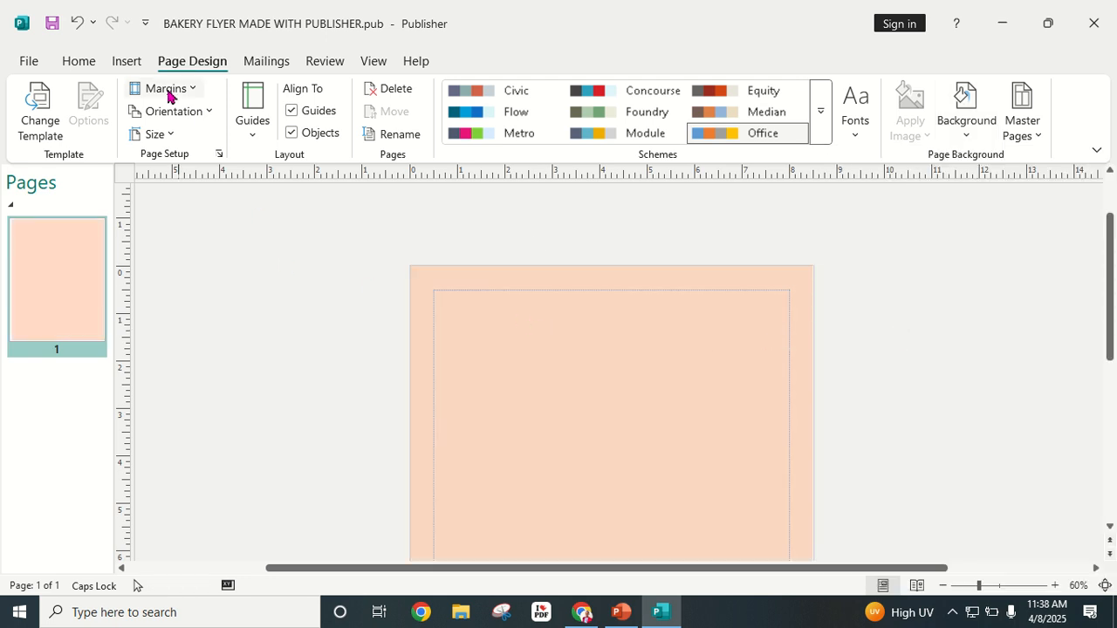
{"action": "left_click", "coordinate": [78, 24]}
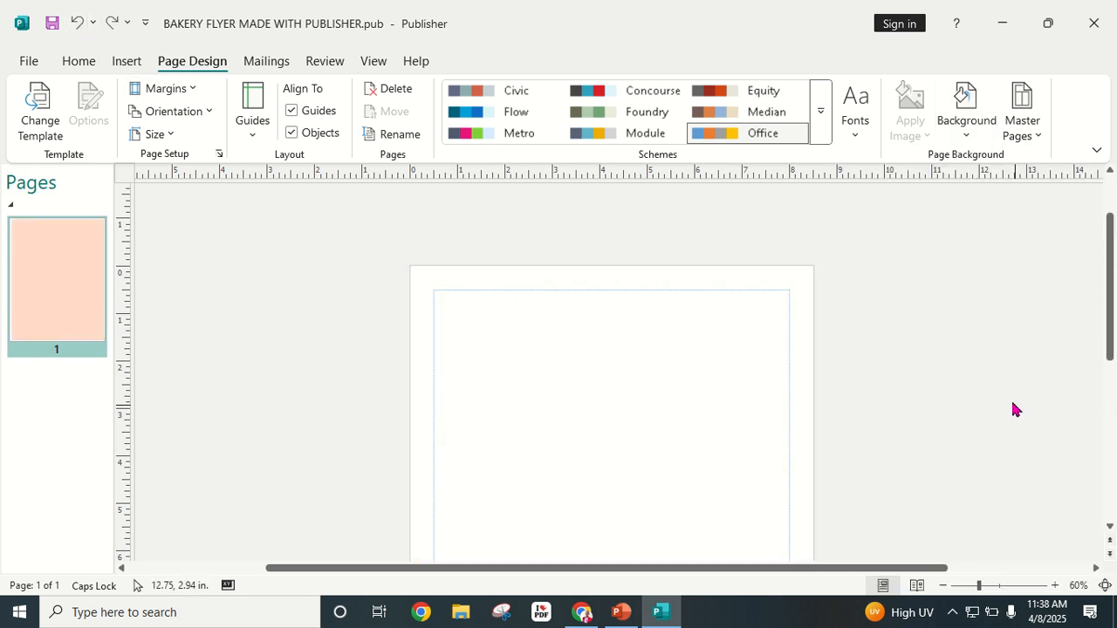
{"action": "scroll", "coordinate": [359, 483], "scroll_direction": "down", "scroll_amount": 2}
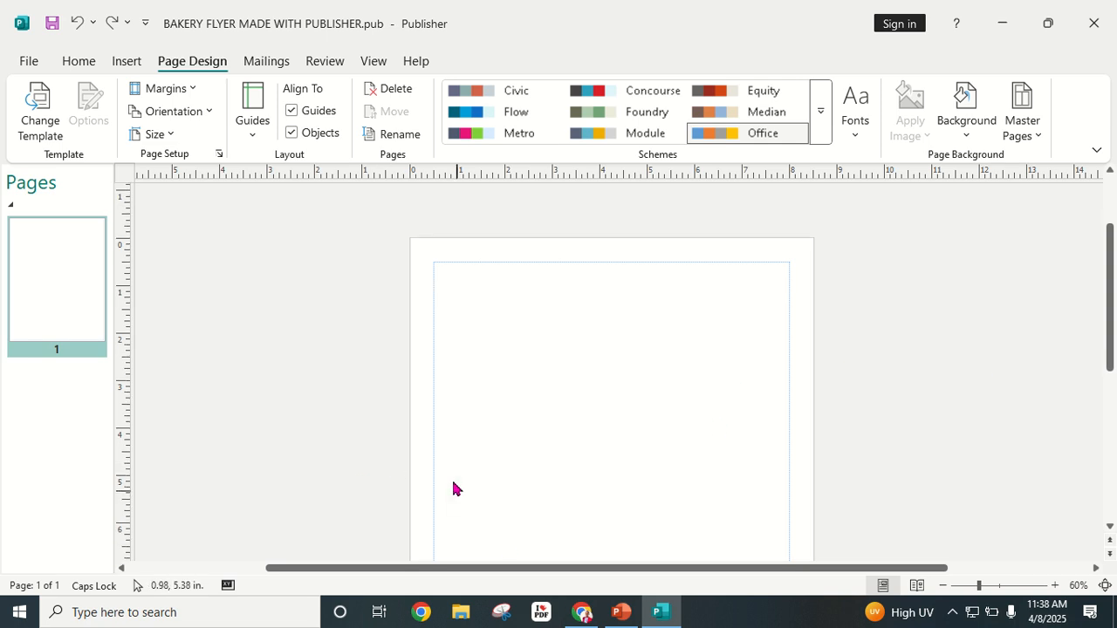
{"action": "scroll", "coordinate": [424, 514], "scroll_direction": "up", "scroll_amount": 2}
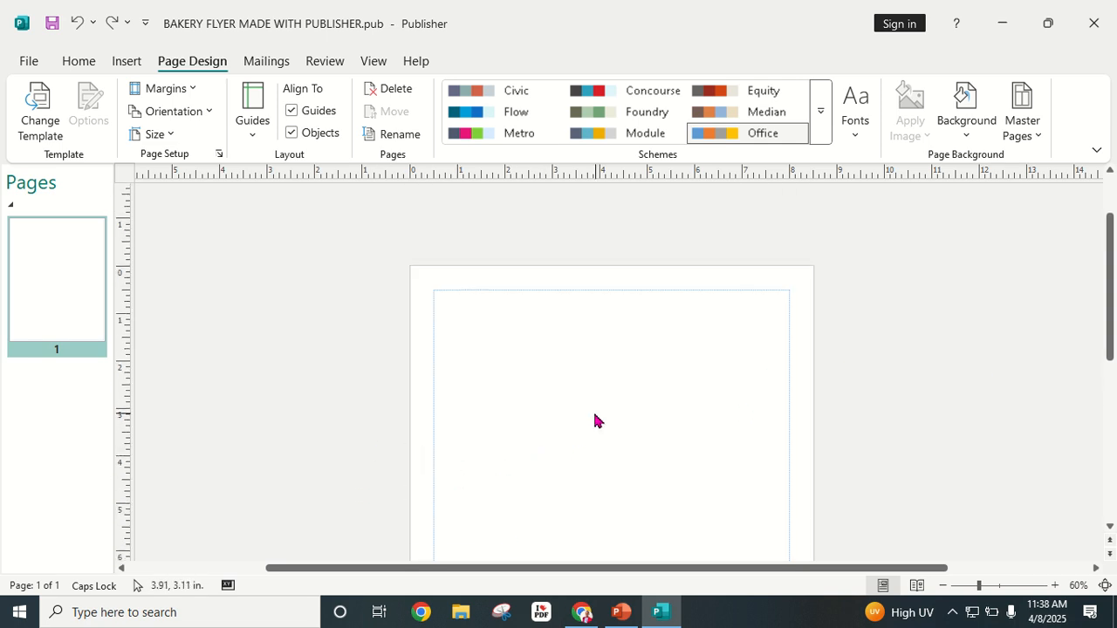
{"action": "scroll", "coordinate": [447, 337], "scroll_direction": "down", "scroll_amount": 3}
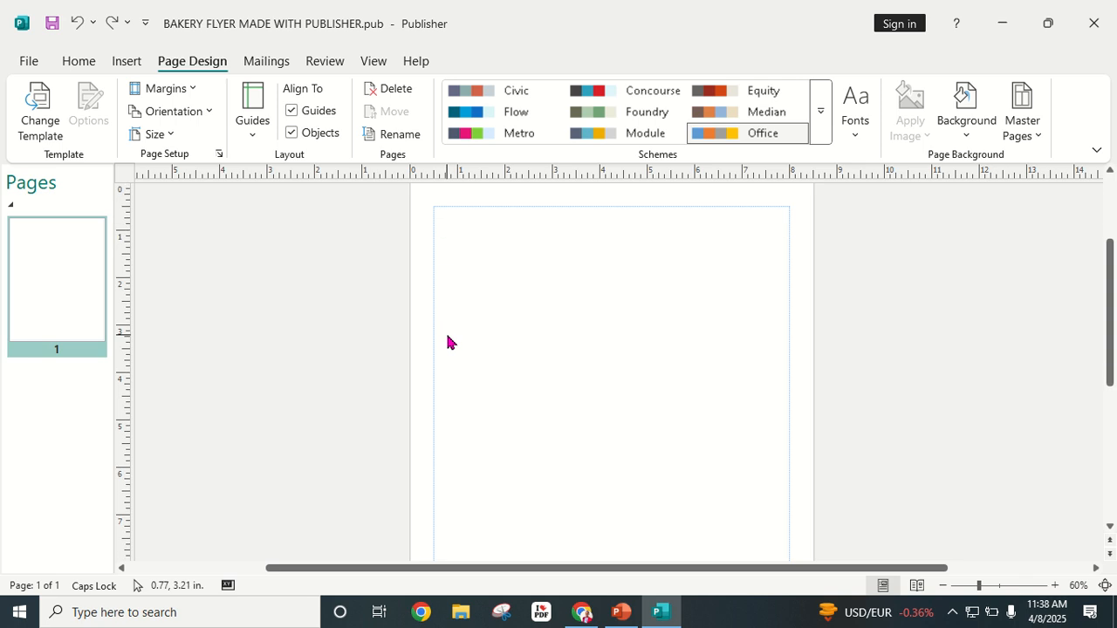
{"action": "left_click", "coordinate": [943, 587]}
{"action": "left_click", "coordinate": [943, 586]}
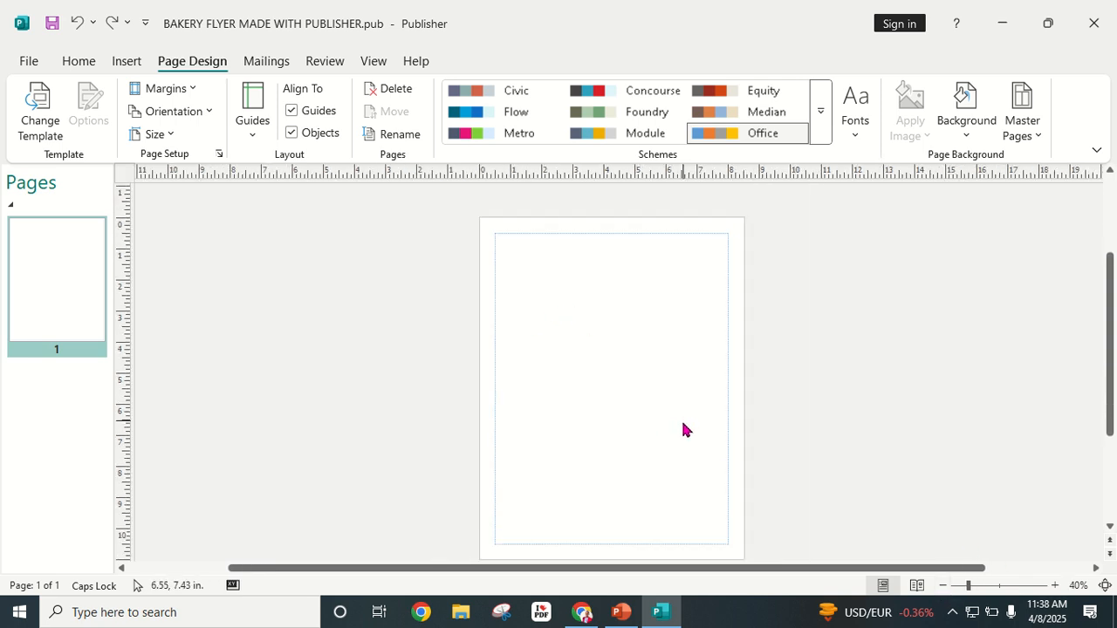
Step: Apply a built-in ruler guide layout with one vertical and several horizontal guides
{"action": "left_click", "coordinate": [253, 137]}
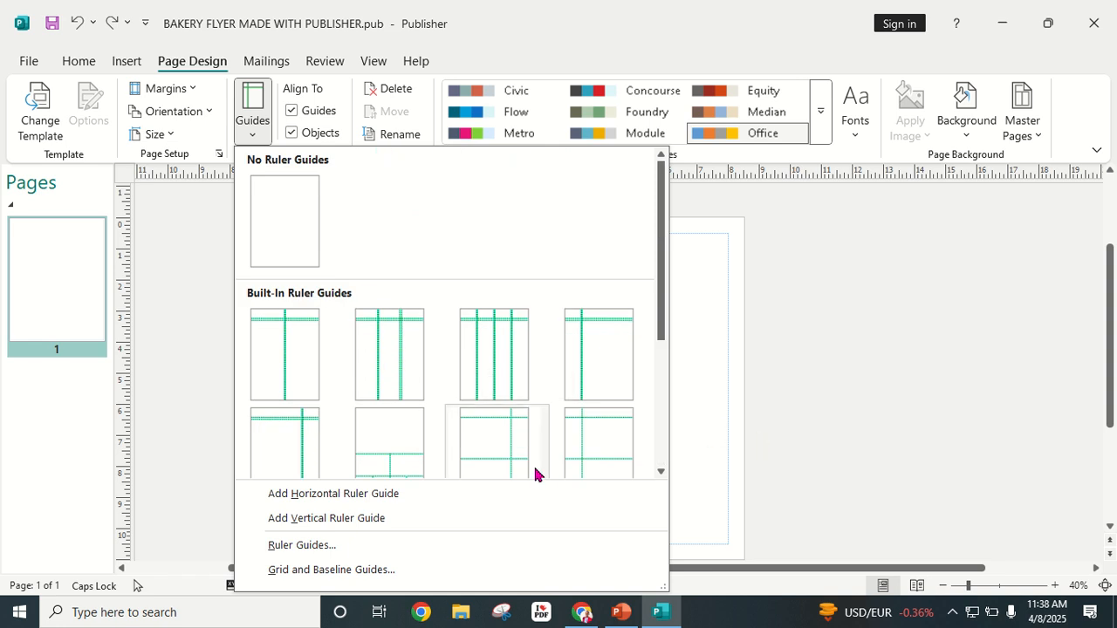
{"action": "scroll", "coordinate": [471, 432], "scroll_direction": "down", "scroll_amount": 3}
{"action": "scroll", "coordinate": [443, 409], "scroll_direction": "up", "scroll_amount": 3}
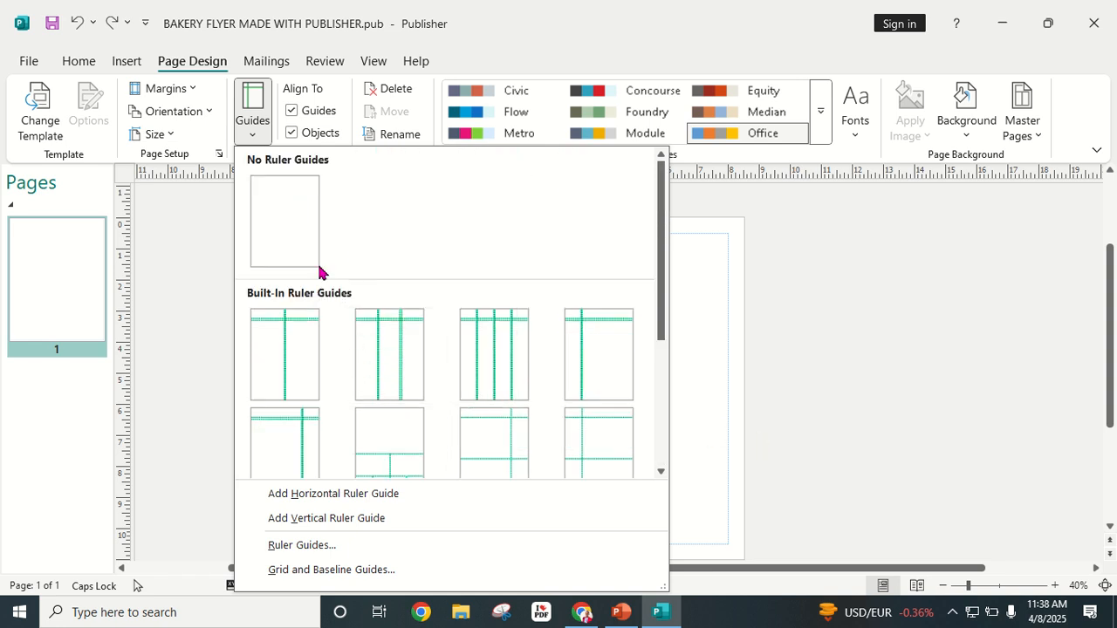
{"action": "left_click", "coordinate": [261, 139]}
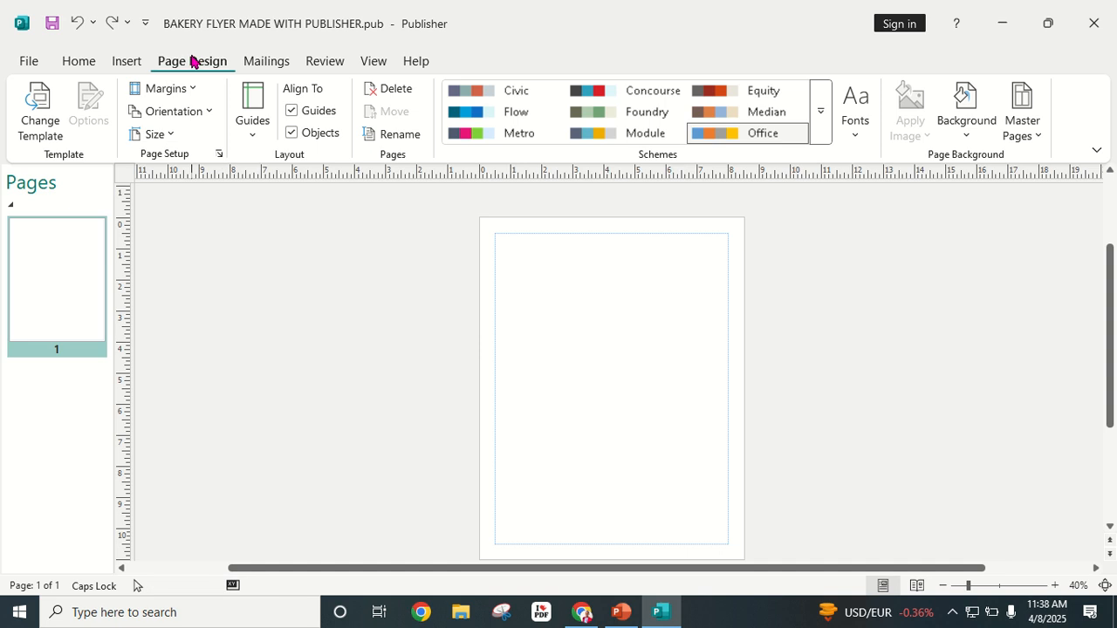
{"action": "left_click", "coordinate": [254, 136]}
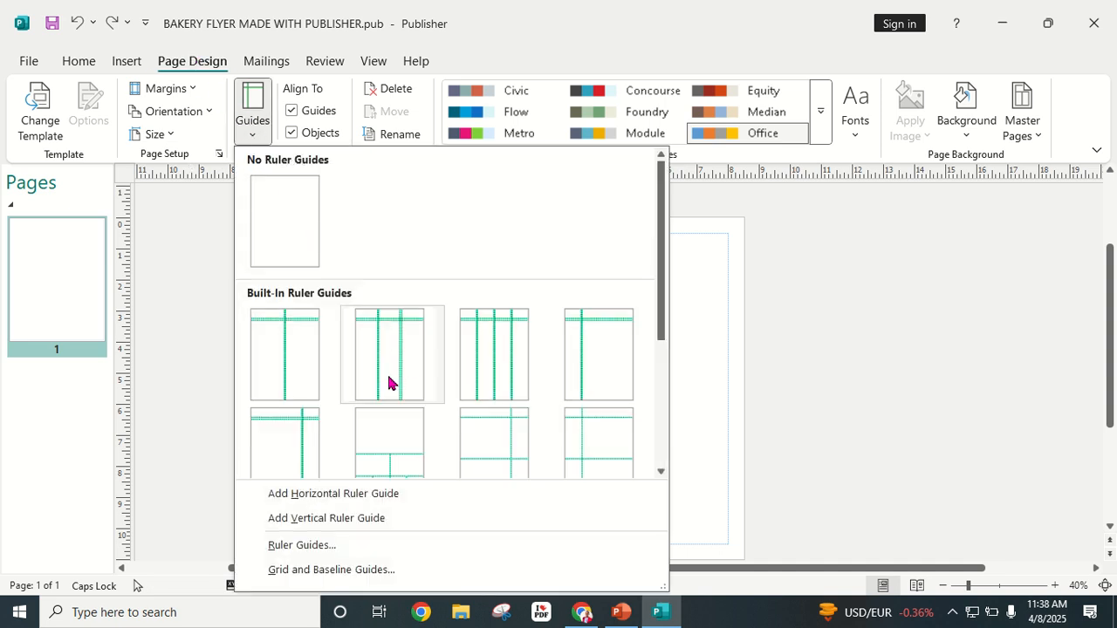
{"action": "scroll", "coordinate": [389, 393], "scroll_direction": "down", "scroll_amount": 3}
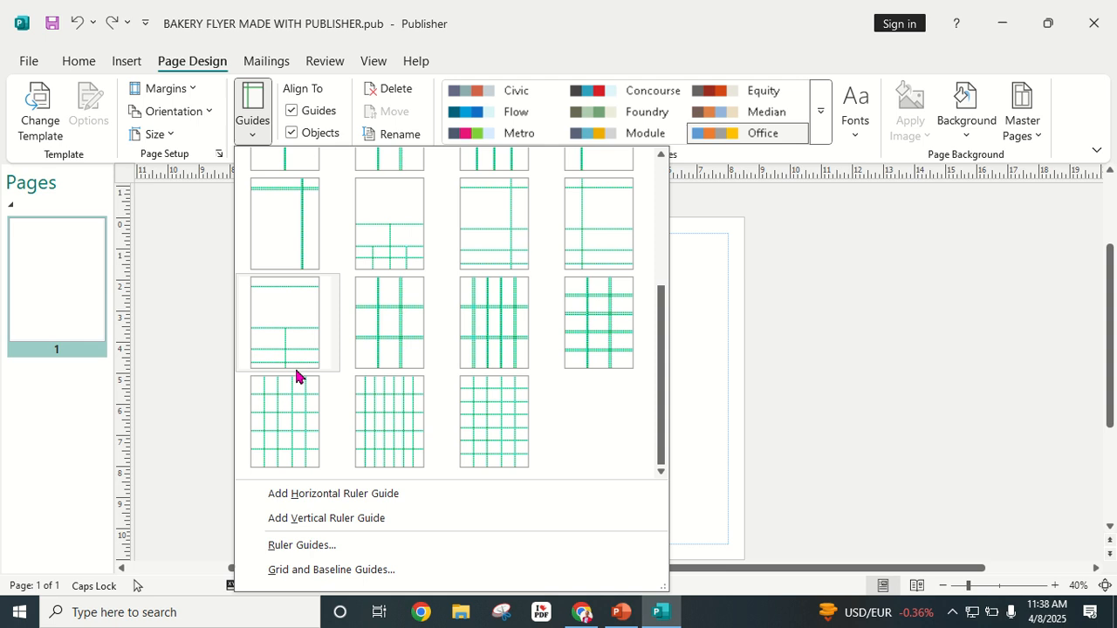
{"action": "left_click", "coordinate": [492, 222]}
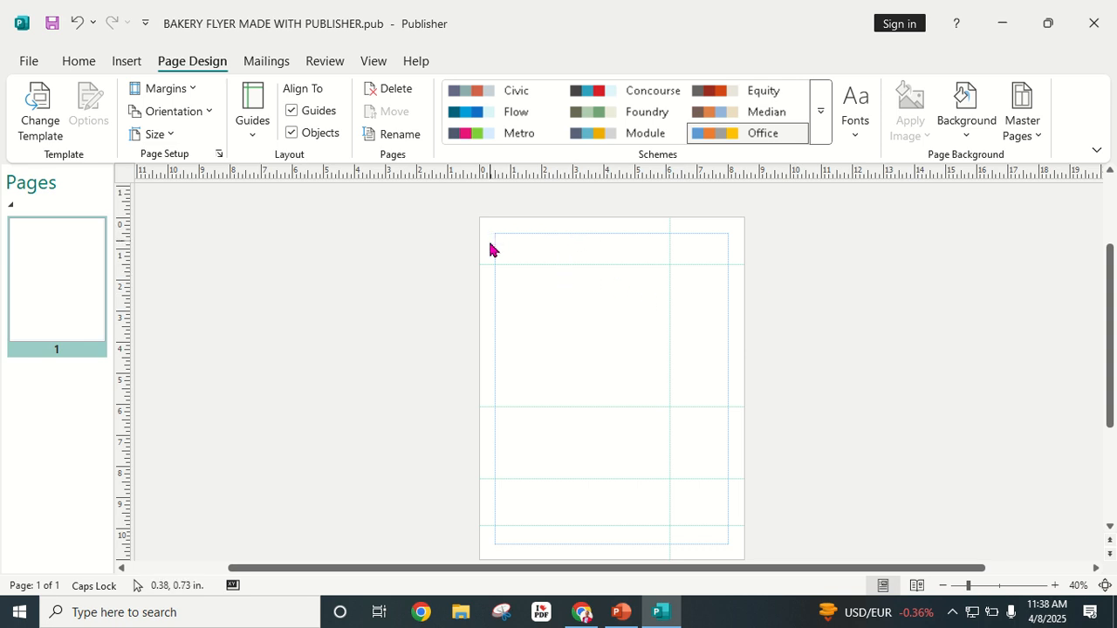
{"action": "left_click", "coordinate": [196, 90]}
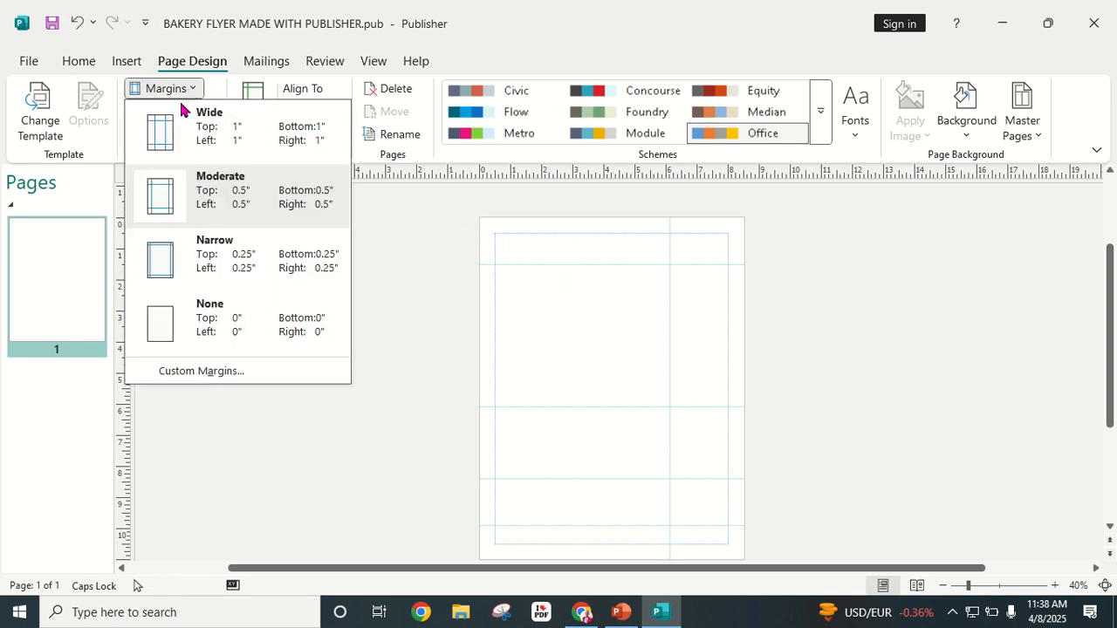
{"action": "left_click", "coordinate": [178, 330]}
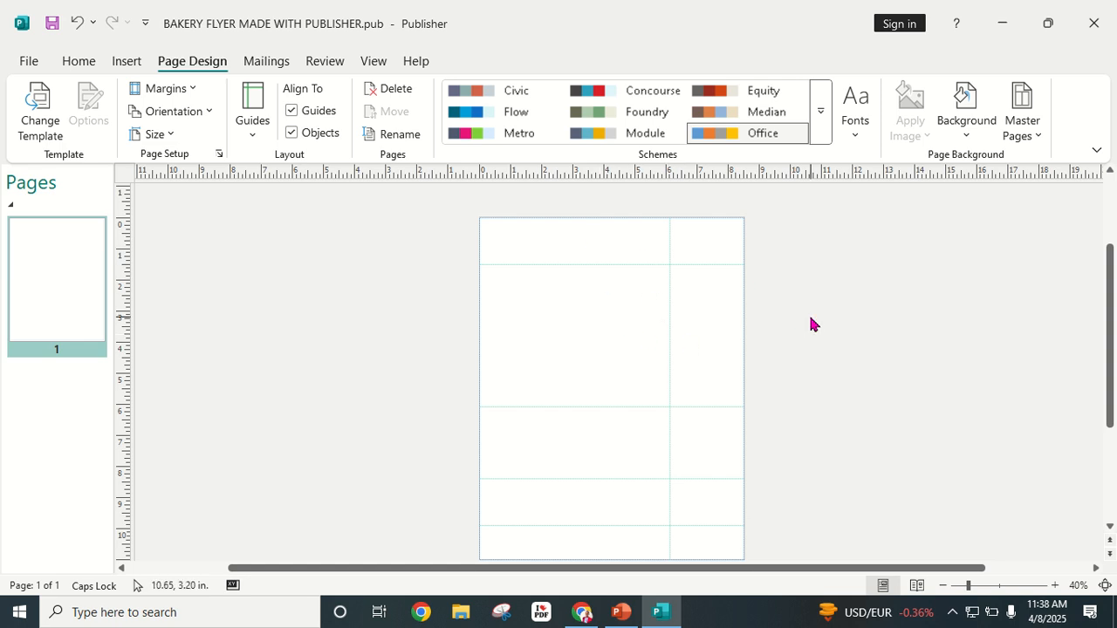
{"action": "scroll", "coordinate": [608, 320], "scroll_direction": "down", "scroll_amount": 1}
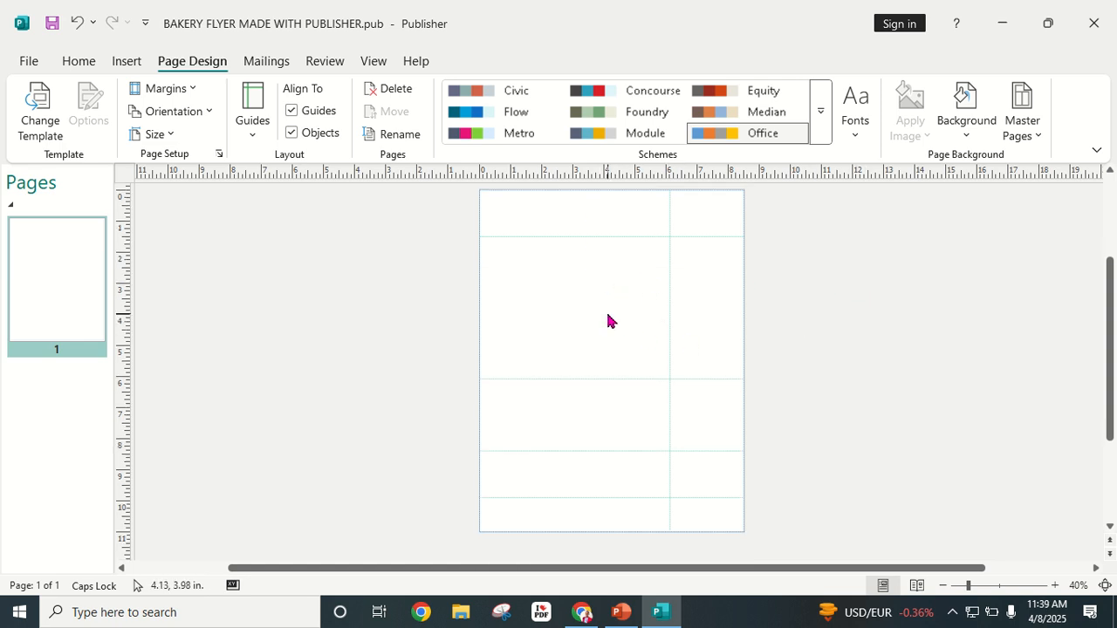
{"action": "scroll", "coordinate": [608, 320], "scroll_direction": "up", "scroll_amount": 2}
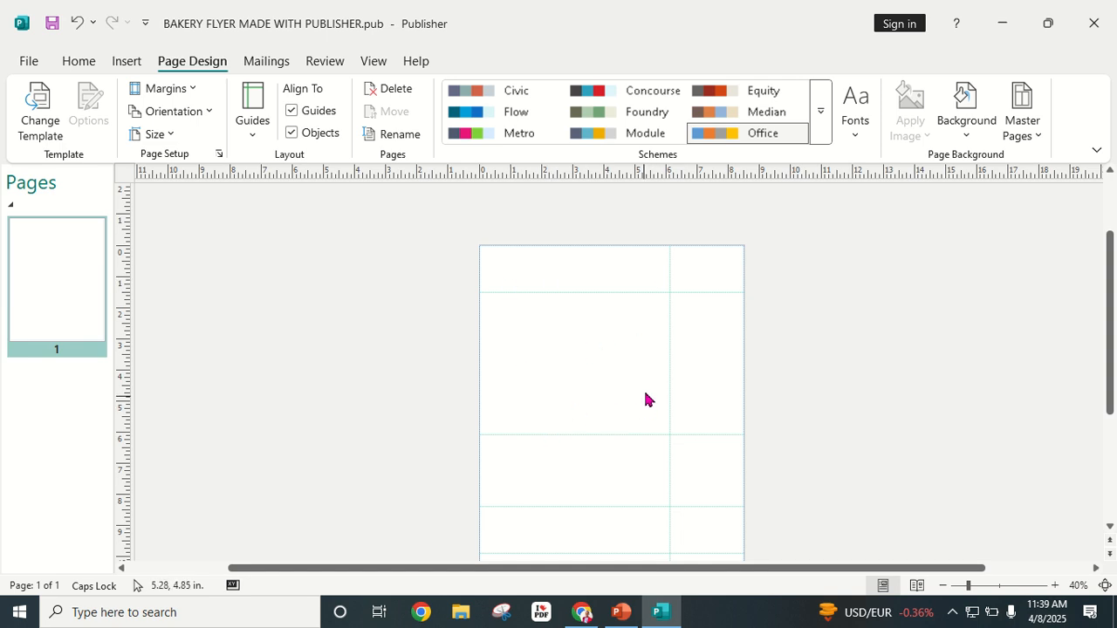
{"action": "scroll", "coordinate": [638, 434], "scroll_direction": "down", "scroll_amount": 1}
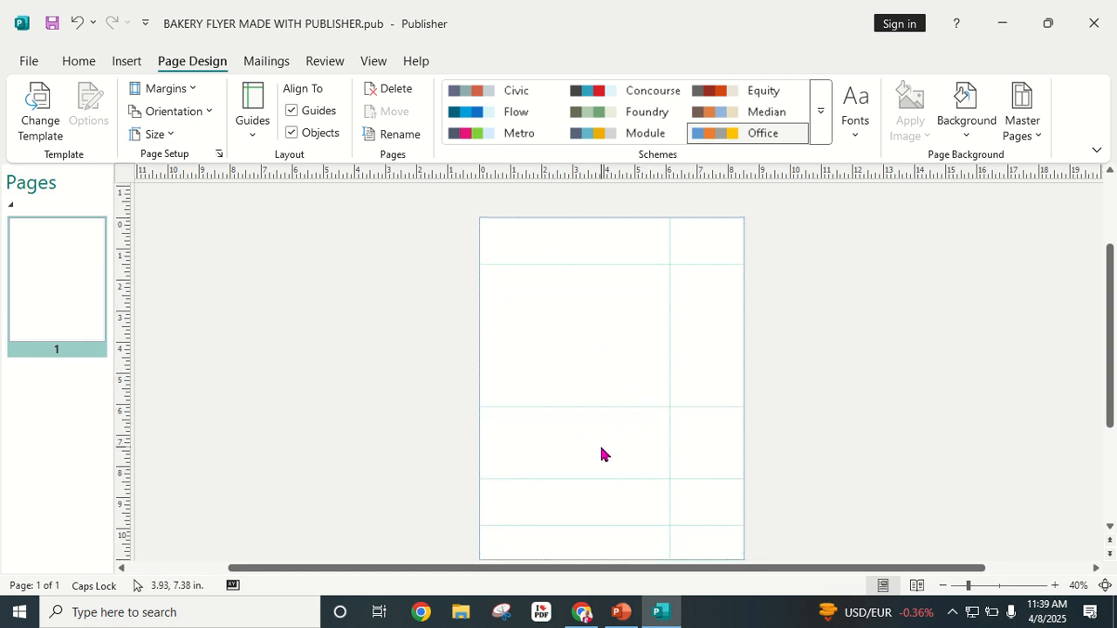
{"action": "left_click_drag", "start_coordinate": [669, 312], "coordinate": [882, 330]}
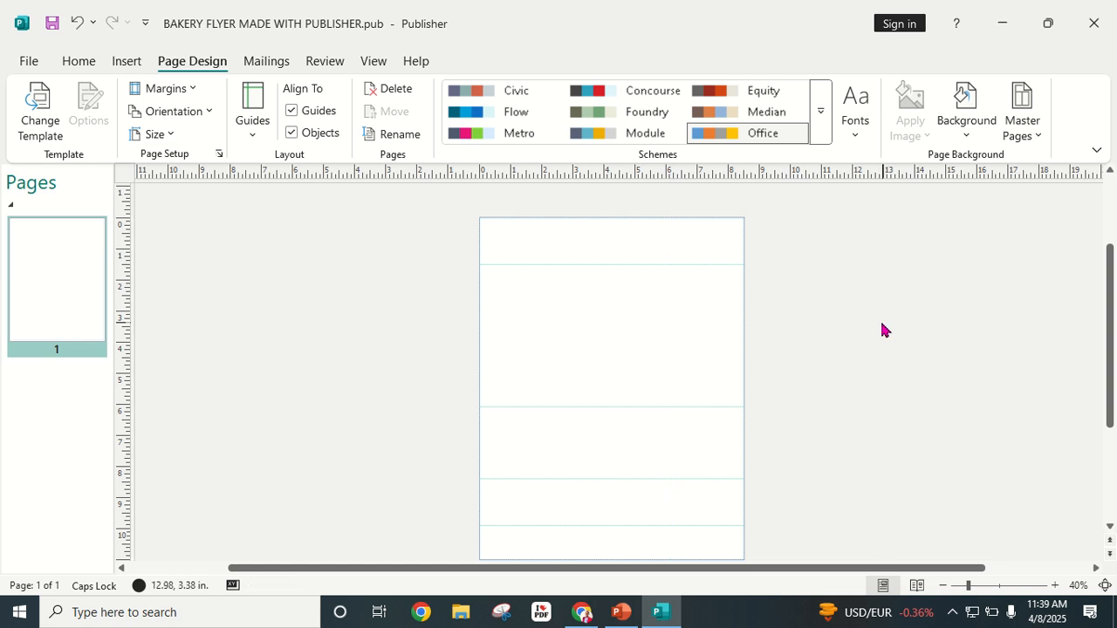
{"action": "left_click", "coordinate": [608, 264]}
{"action": "mouse_move", "coordinate": [608, 265]}
{"action": "left_mouse_down"}
{"action": "mouse_move", "coordinate": [609, 240]}
{"action": "mouse_move", "coordinate": [584, 252]}
{"action": "mouse_move", "coordinate": [602, 258]}
{"action": "left_mouse_up"}
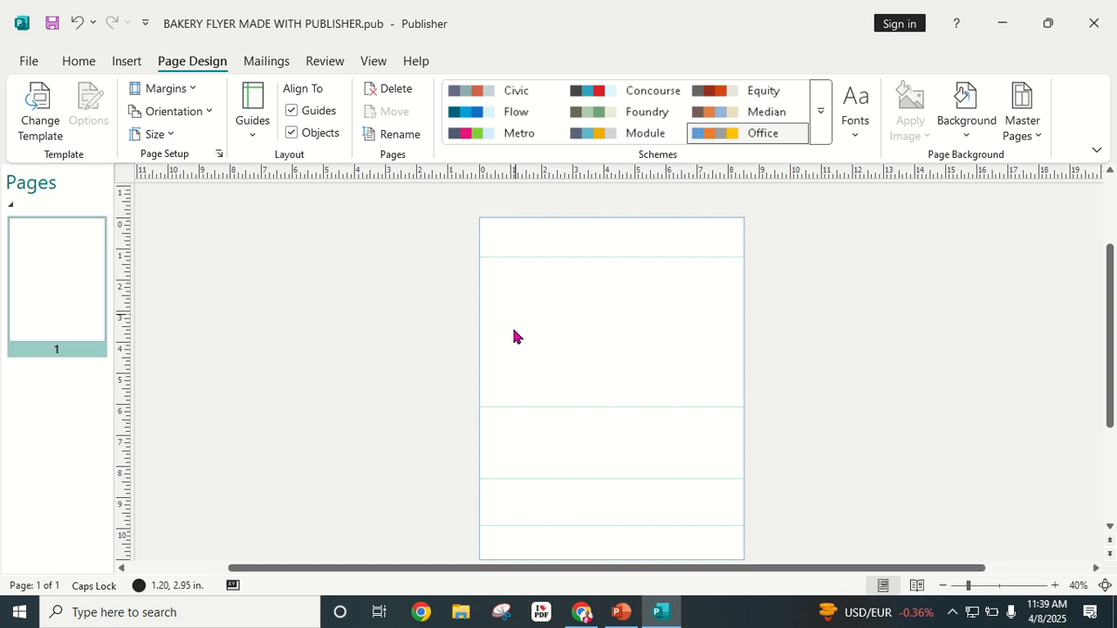
{"action": "scroll", "coordinate": [659, 358], "scroll_direction": "down", "scroll_amount": 1}
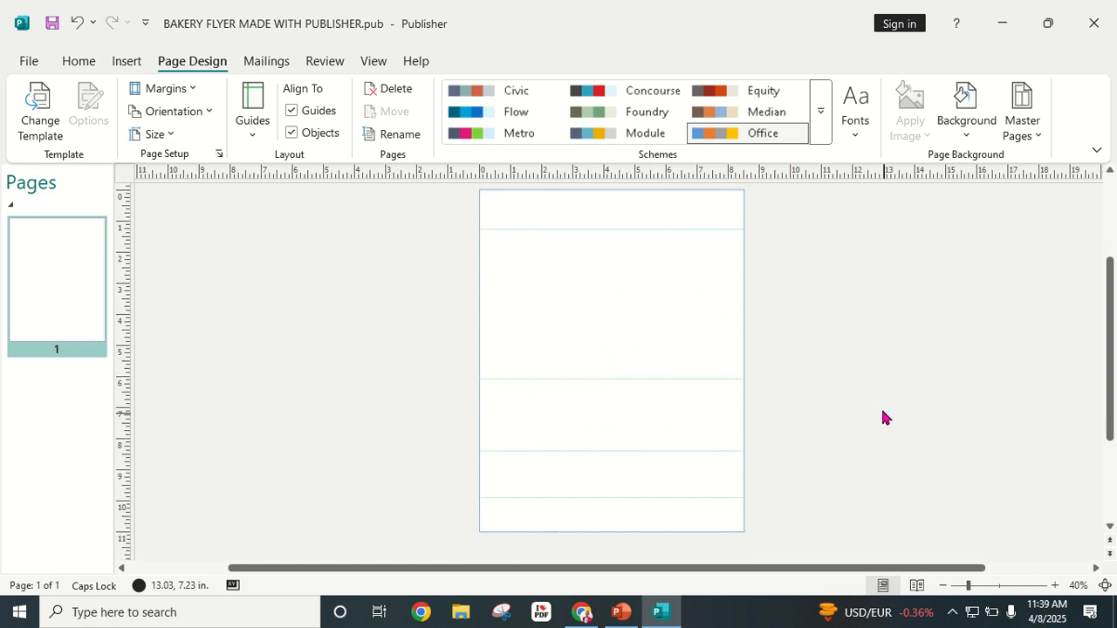
{"action": "scroll", "coordinate": [878, 406], "scroll_direction": "up", "scroll_amount": 1}
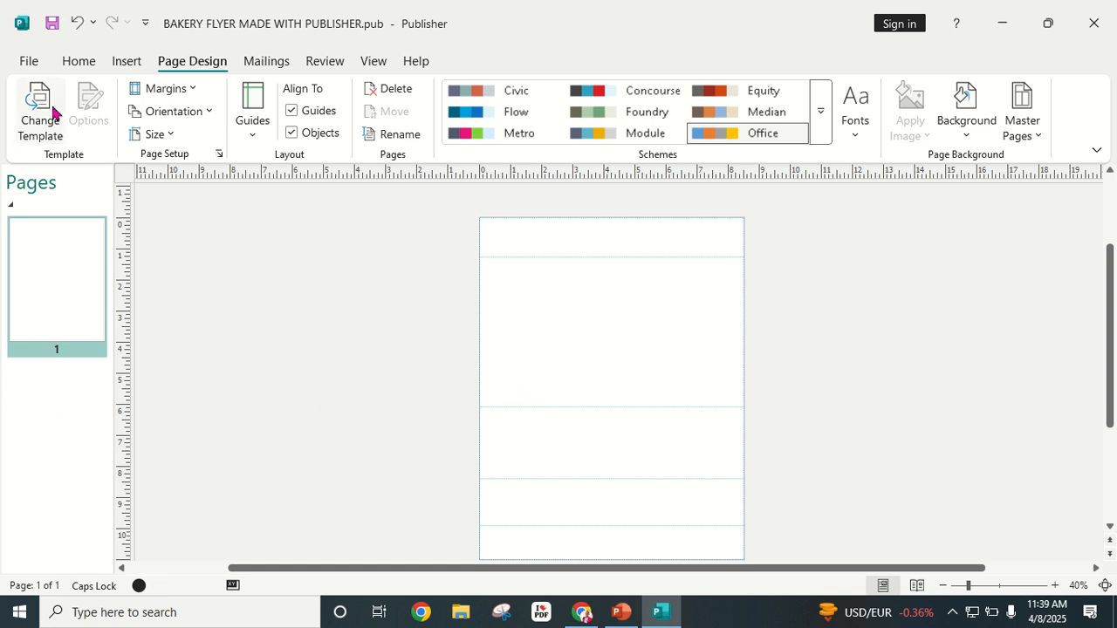
Step: Search Online Pictures for BAKERY and insert the photo of bread rolls in wicker baskets
{"action": "left_click", "coordinate": [124, 61]}
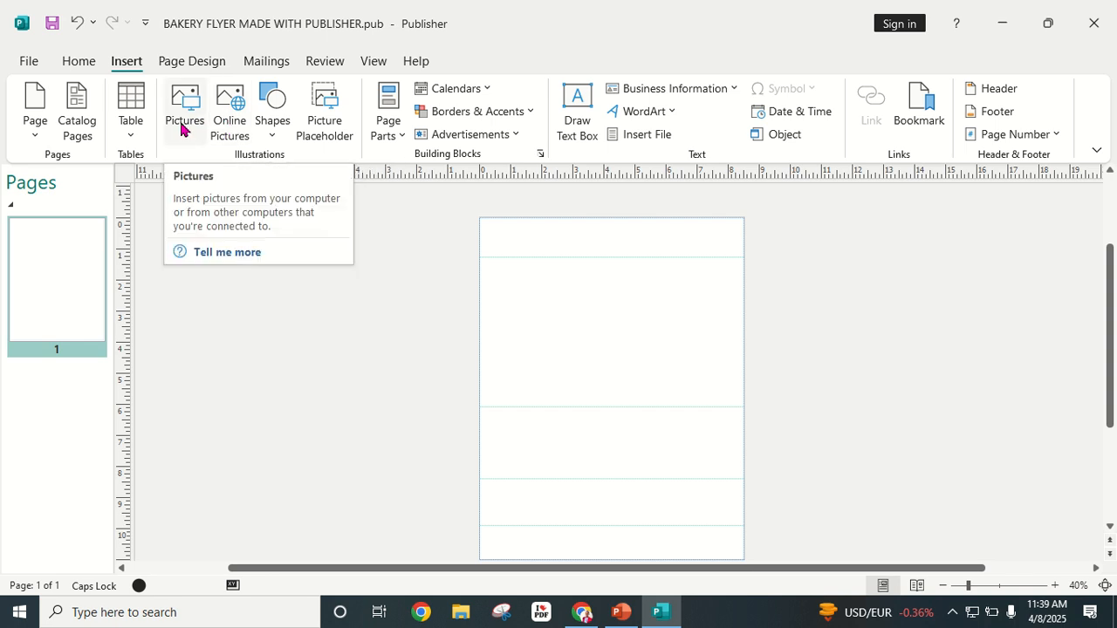
{"action": "left_click", "coordinate": [224, 121]}
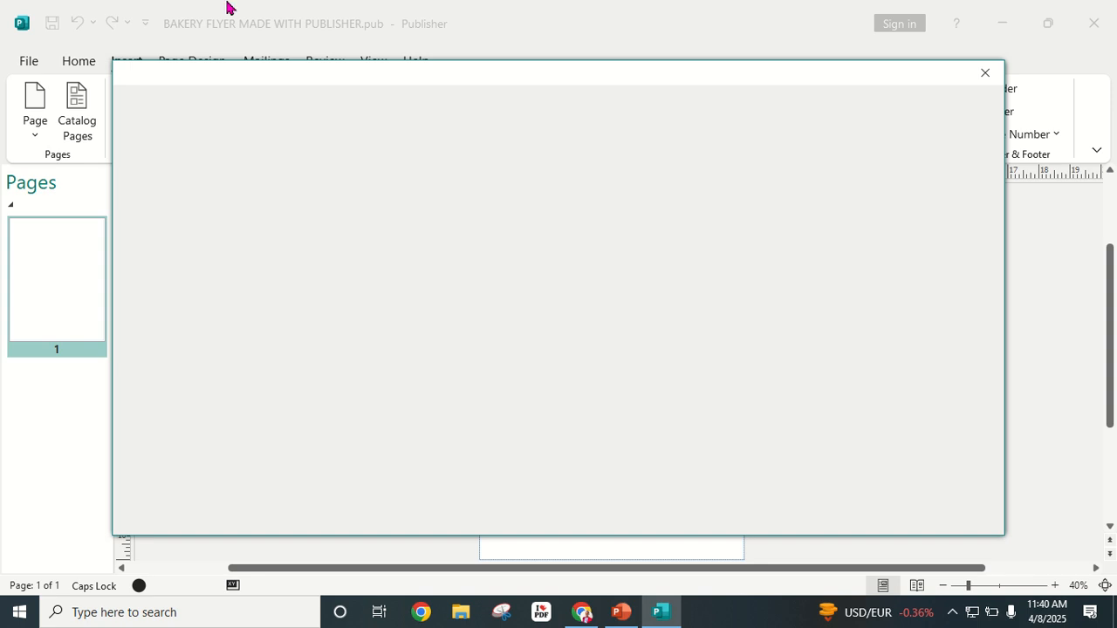
{"action": "mouse_move", "coordinate": [506, 7]}
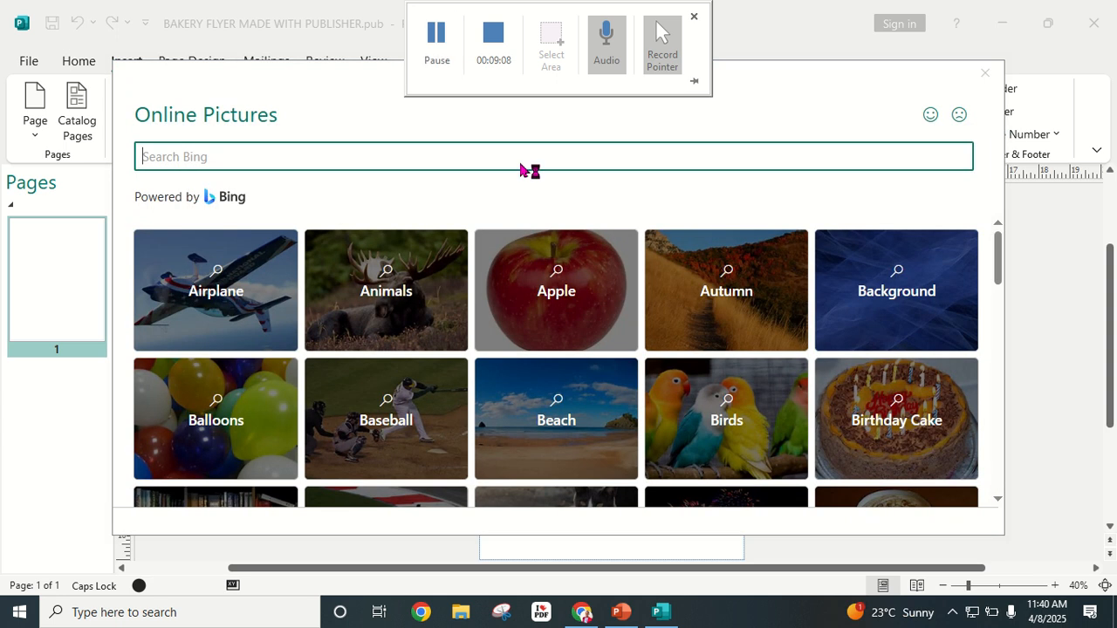
{"action": "left_click", "coordinate": [246, 156]}
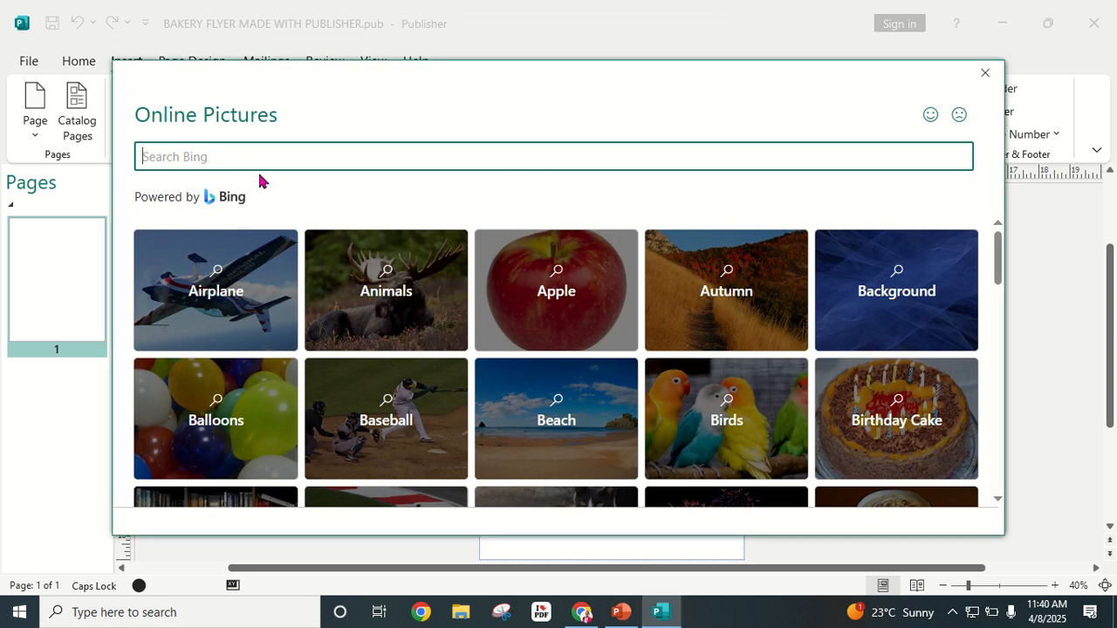
{"action": "type", "text": "BAKERY"}
{"action": "key", "text": "Return"}
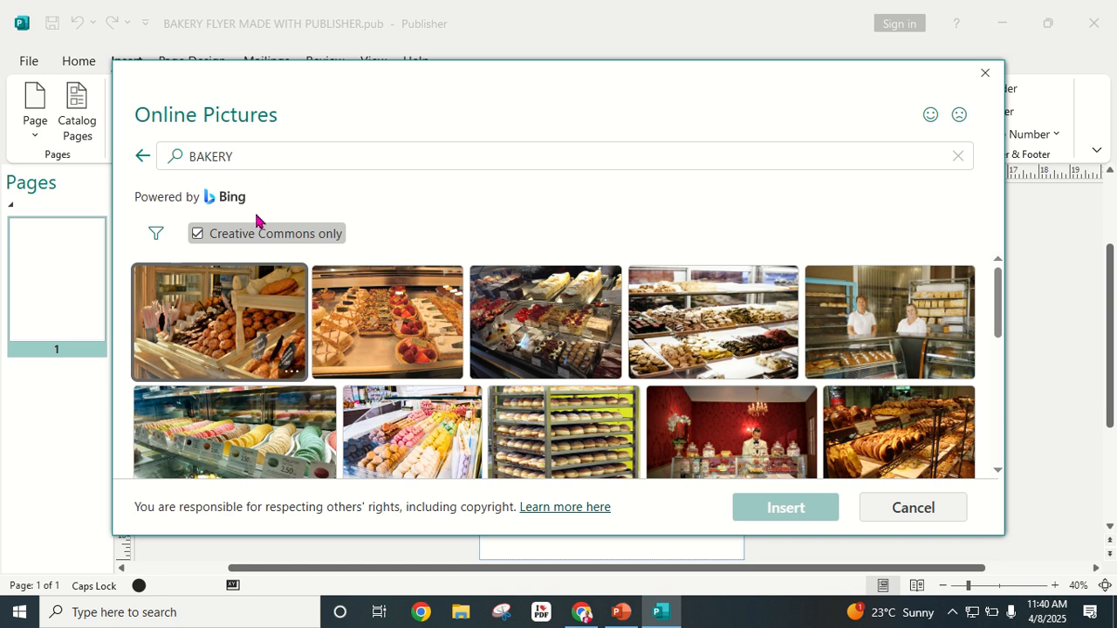
{"action": "scroll", "coordinate": [365, 327], "scroll_direction": "down", "scroll_amount": 3}
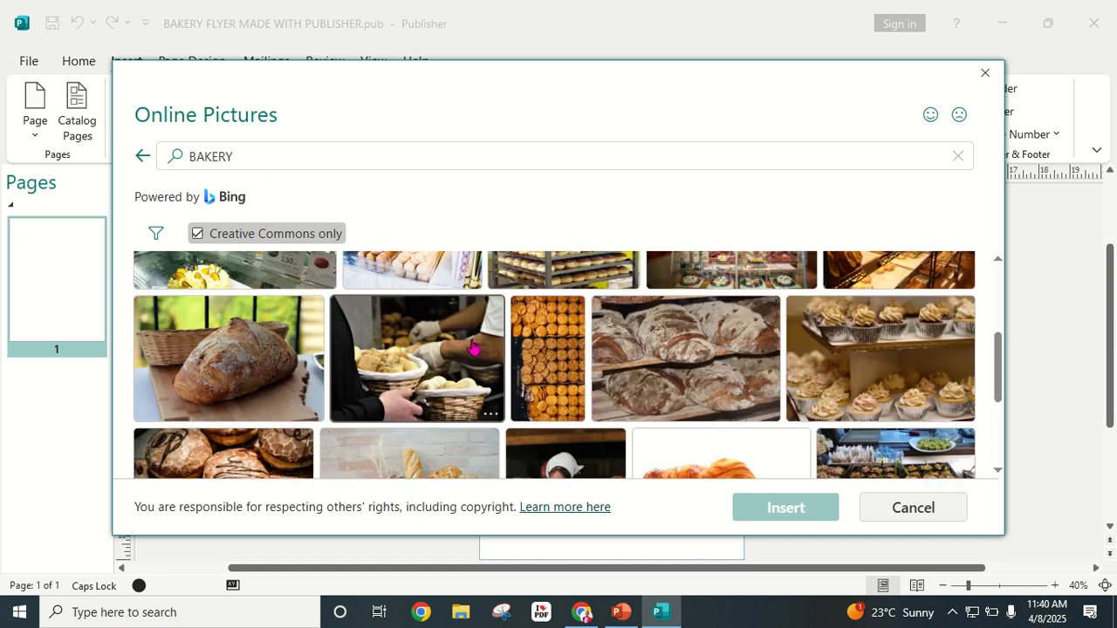
{"action": "left_click", "coordinate": [418, 362]}
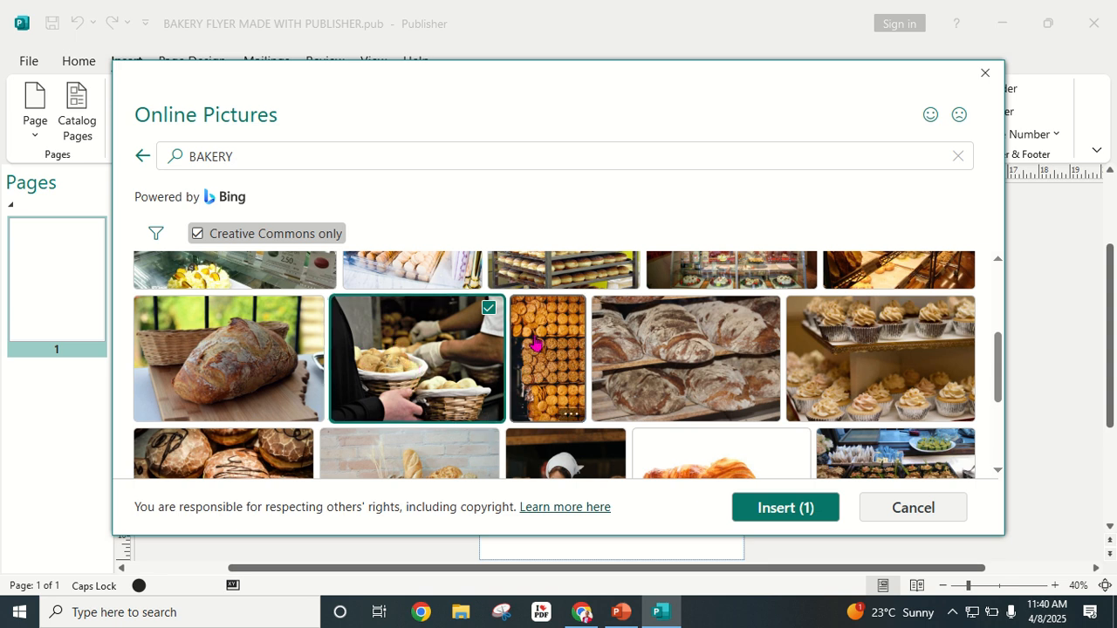
{"action": "left_click", "coordinate": [761, 512]}
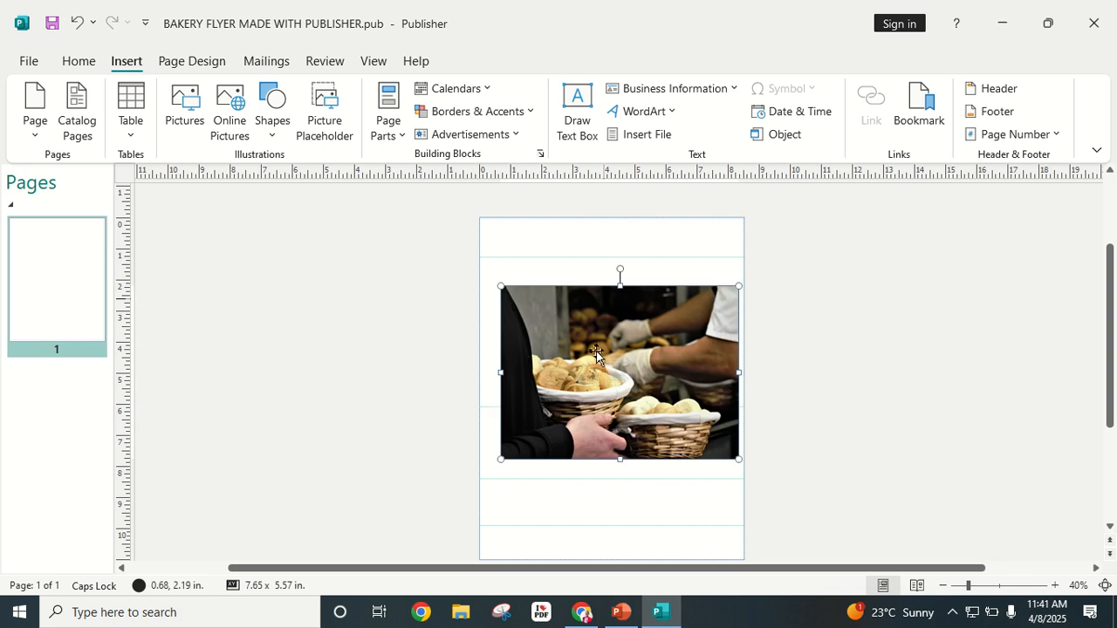
Step: Move the bakery photo to the top-left and enlarge it to about 8.49 x 6.18 in
{"action": "left_click", "coordinate": [577, 328]}
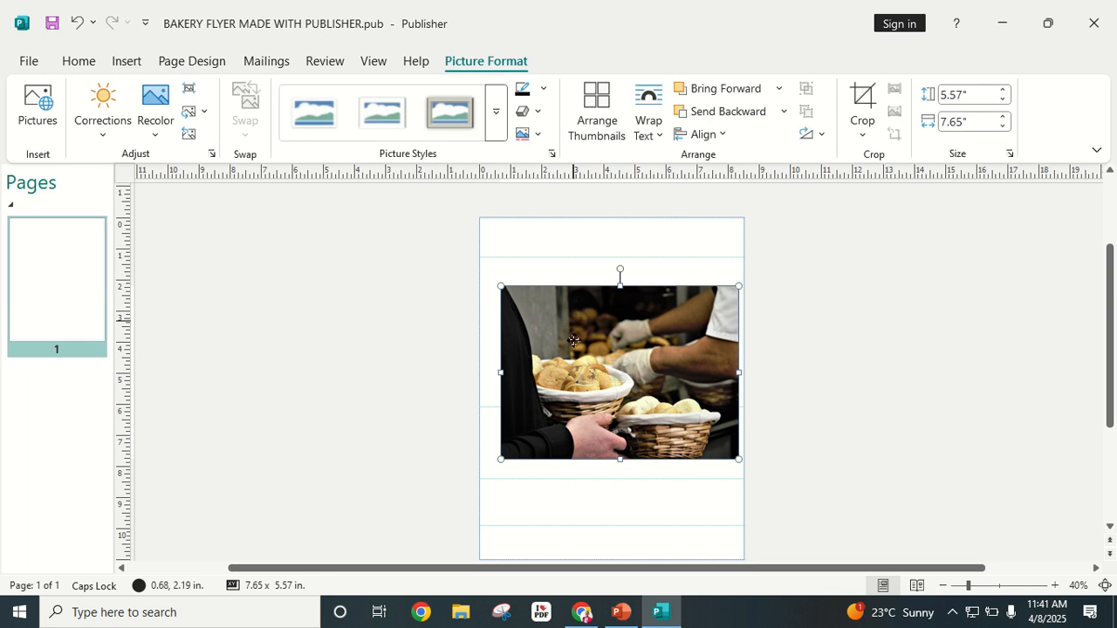
{"action": "left_click_drag", "start_coordinate": [613, 377], "coordinate": [593, 353]}
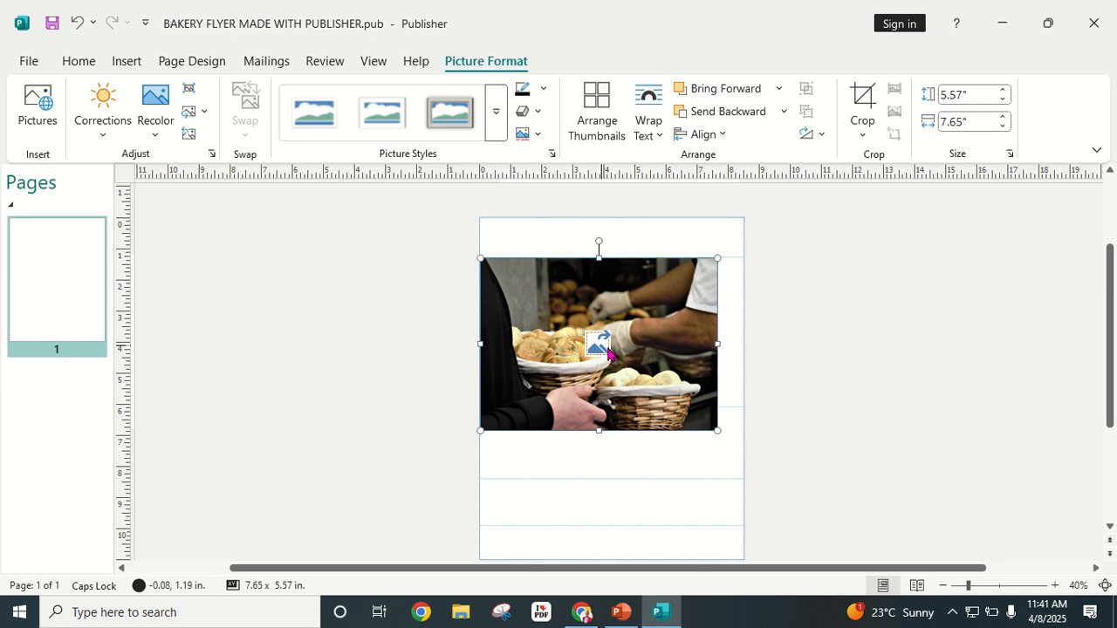
{"action": "left_click_drag", "start_coordinate": [717, 431], "coordinate": [746, 448]}
{"action": "left_click", "coordinate": [712, 427]}
{"action": "left_click", "coordinate": [788, 334]}
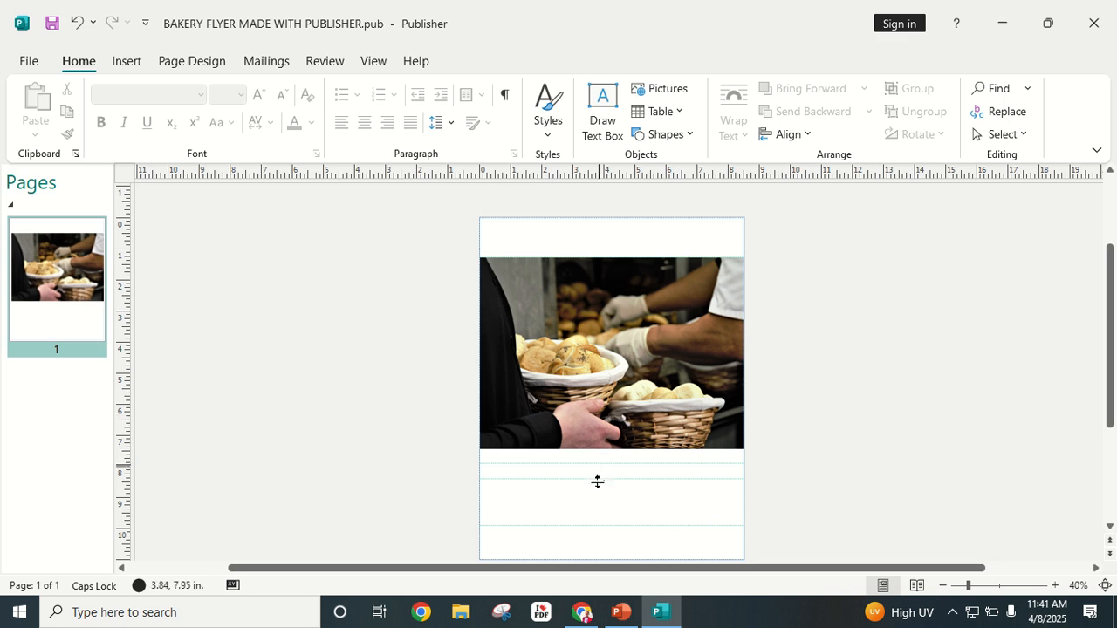
Step: Drag the lower horizontal ruler guides down below the enlarged photo
{"action": "left_click_drag", "start_coordinate": [597, 482], "coordinate": [597, 502]}
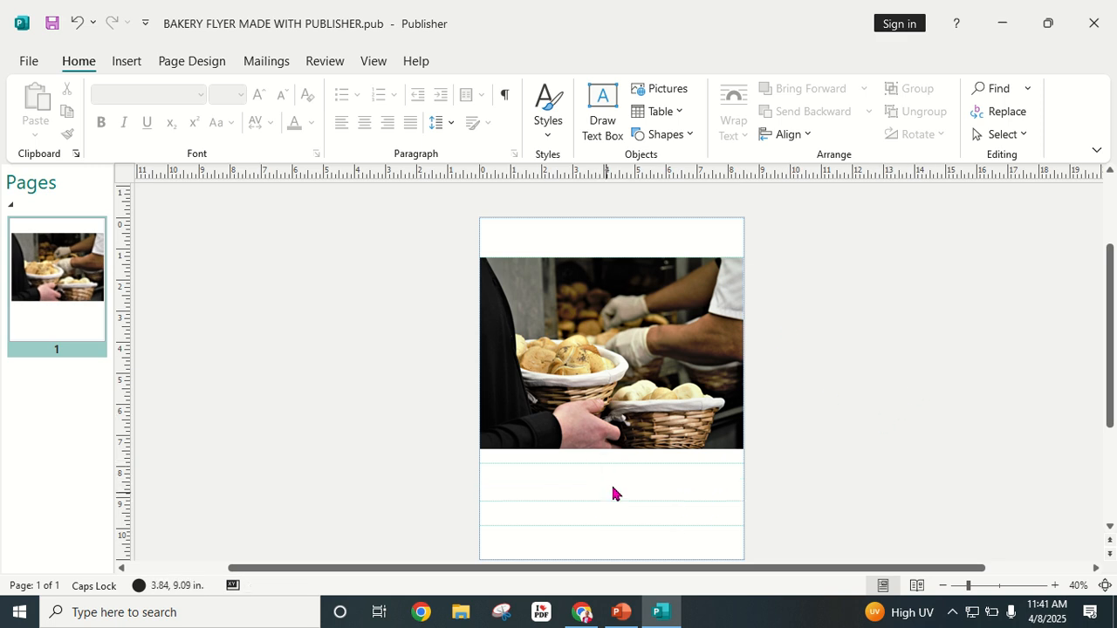
{"action": "scroll", "coordinate": [840, 434], "scroll_direction": "down", "scroll_amount": 1}
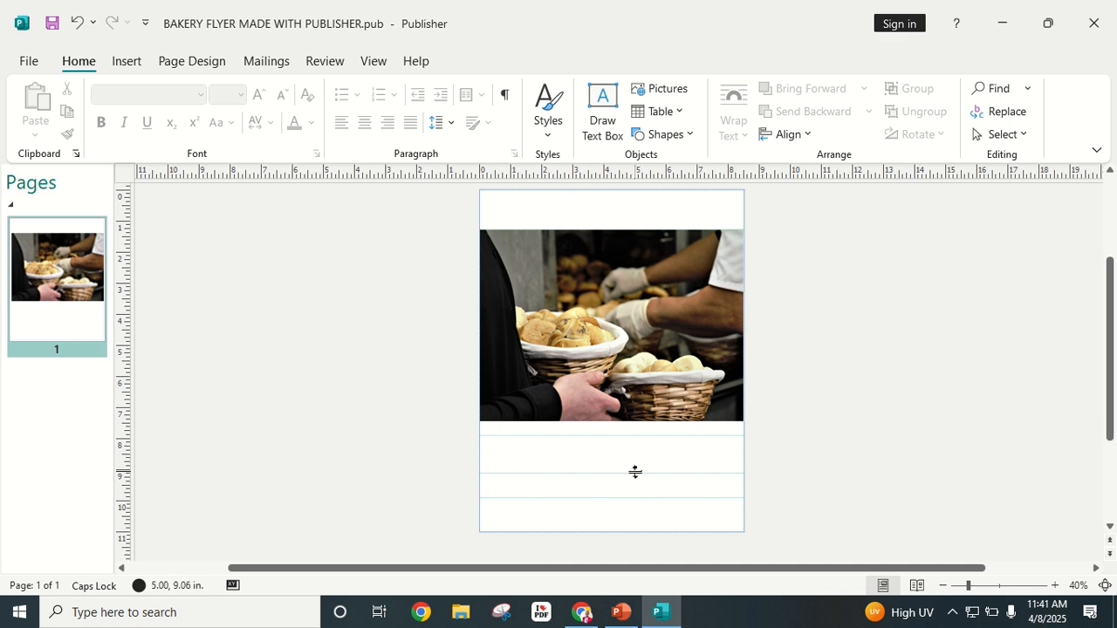
{"action": "left_click_drag", "start_coordinate": [635, 472], "coordinate": [636, 473]}
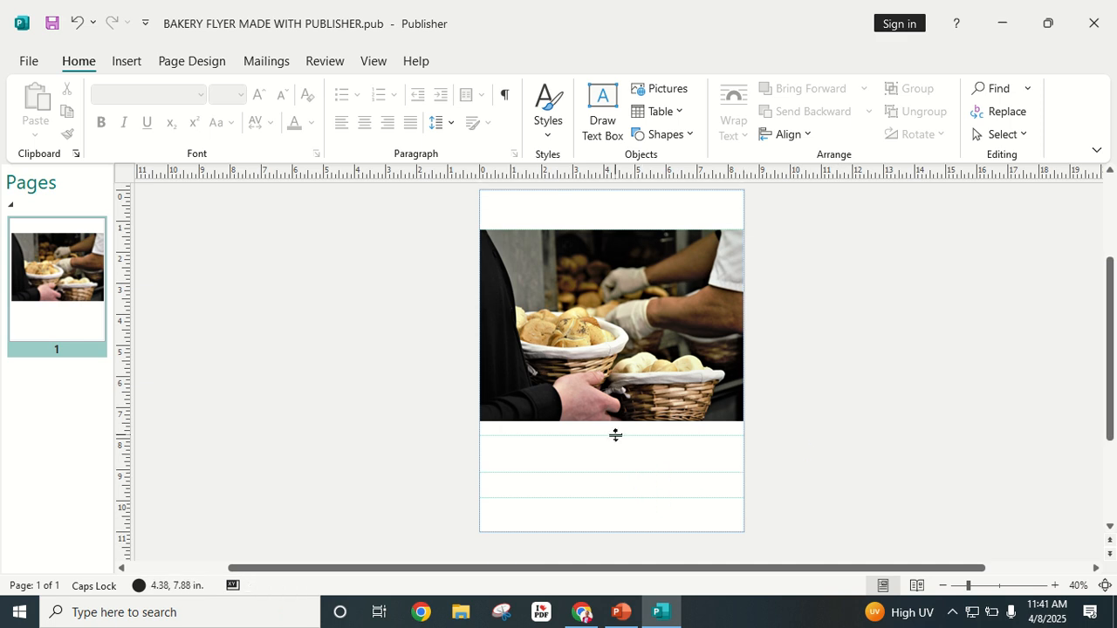
{"action": "left_click_drag", "start_coordinate": [615, 435], "coordinate": [618, 452]}
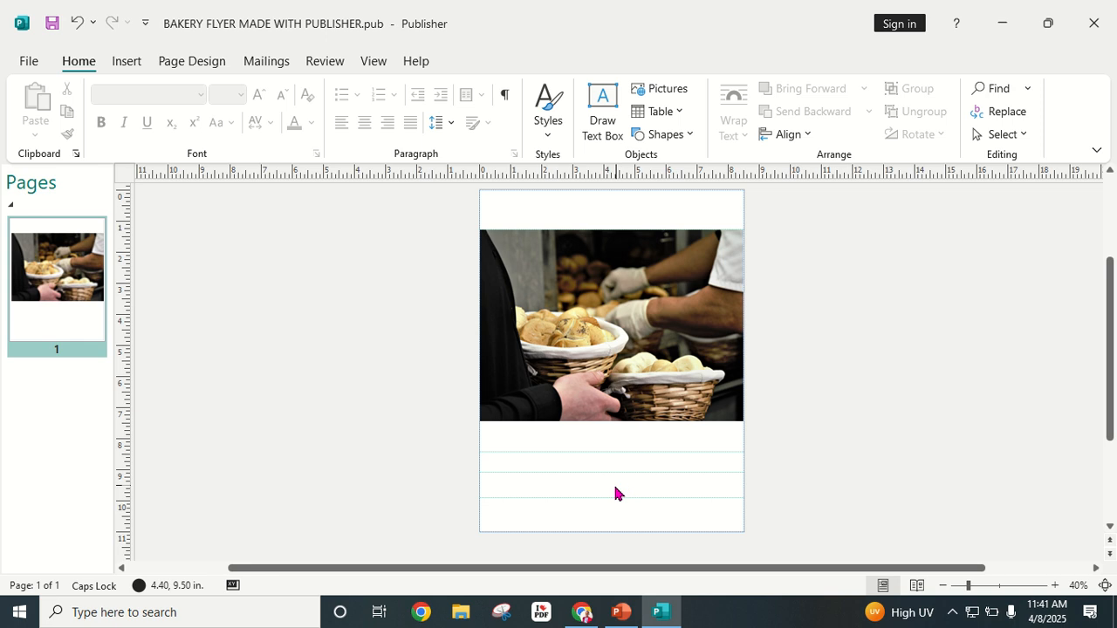
{"action": "left_click_drag", "start_coordinate": [609, 498], "coordinate": [634, 479]}
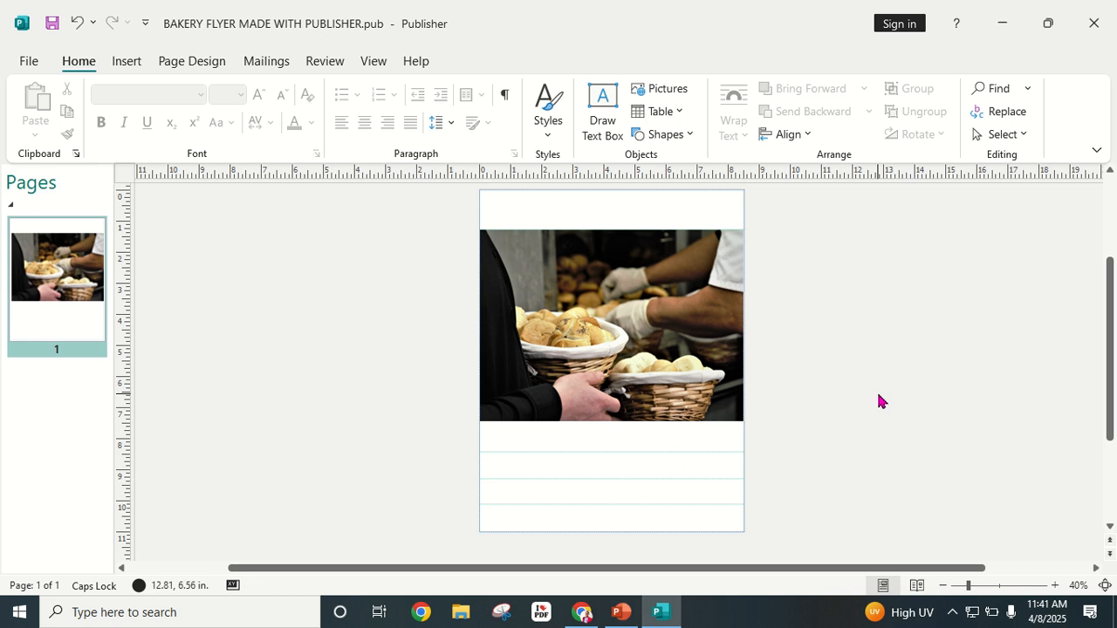
{"action": "scroll", "coordinate": [810, 434], "scroll_direction": "up", "scroll_amount": 2}
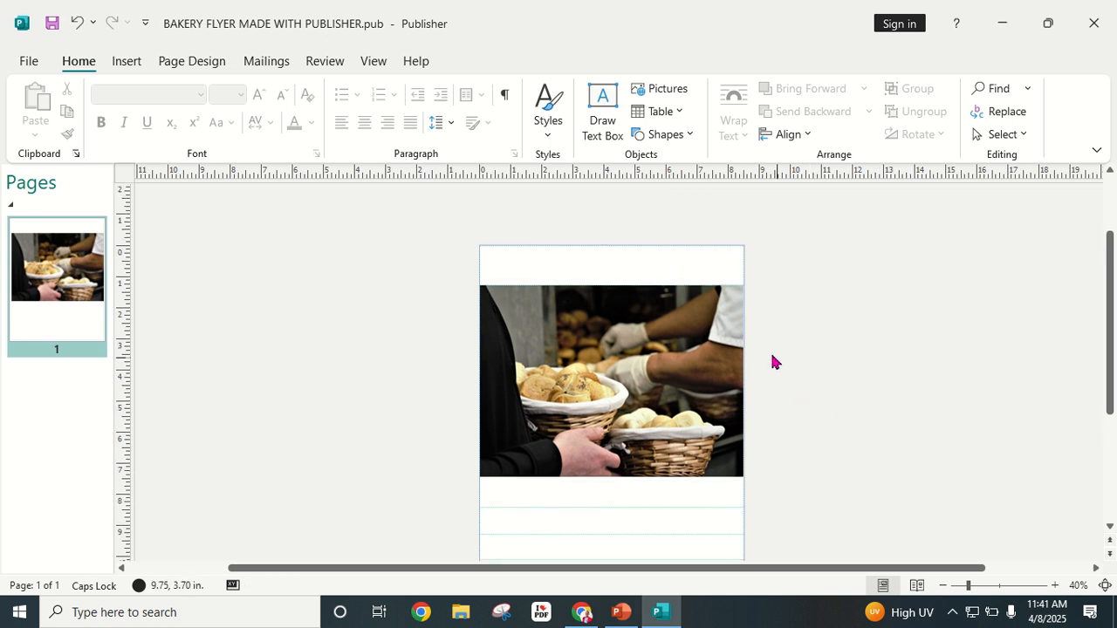
{"action": "scroll", "coordinate": [773, 361], "scroll_direction": "down", "scroll_amount": 1}
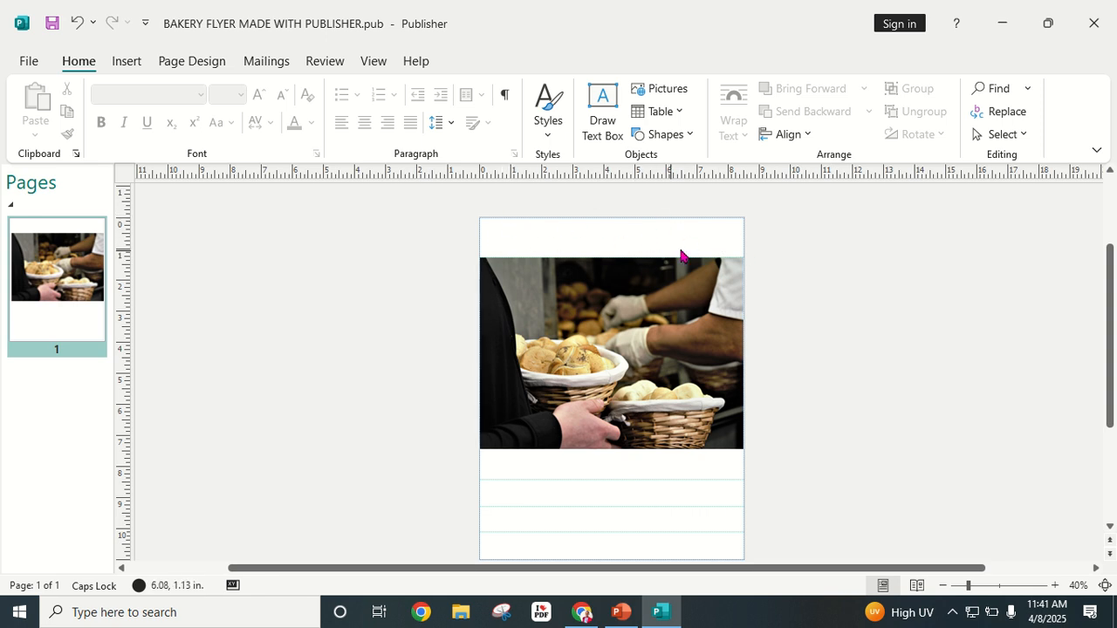
{"action": "left_click", "coordinate": [127, 63]}
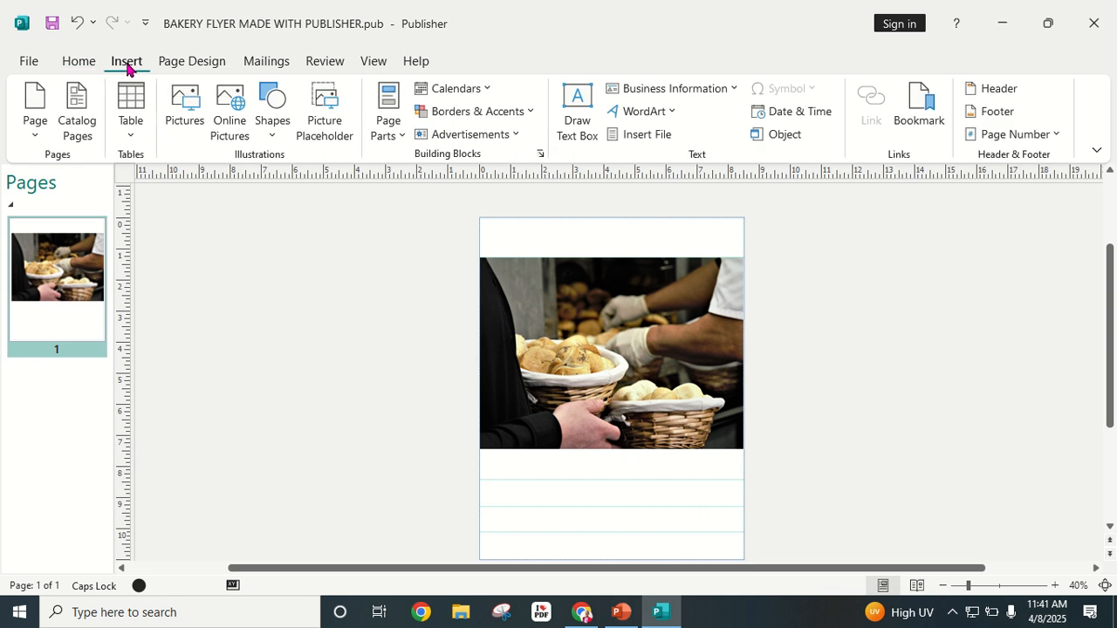
Step: Draw a text box across the top band of the page and apply a yellow gradient WordArt style
{"action": "left_click", "coordinate": [578, 105]}
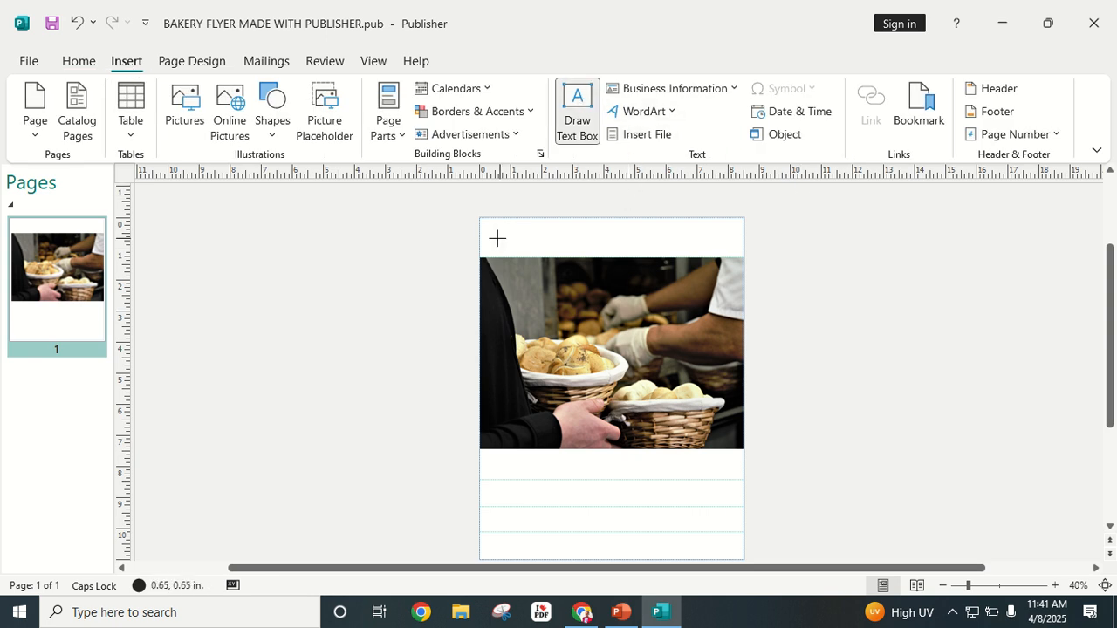
{"action": "mouse_move", "coordinate": [483, 221]}
{"action": "left_mouse_down"}
{"action": "mouse_move", "coordinate": [494, 247]}
{"action": "mouse_move", "coordinate": [742, 256]}
{"action": "left_mouse_up"}
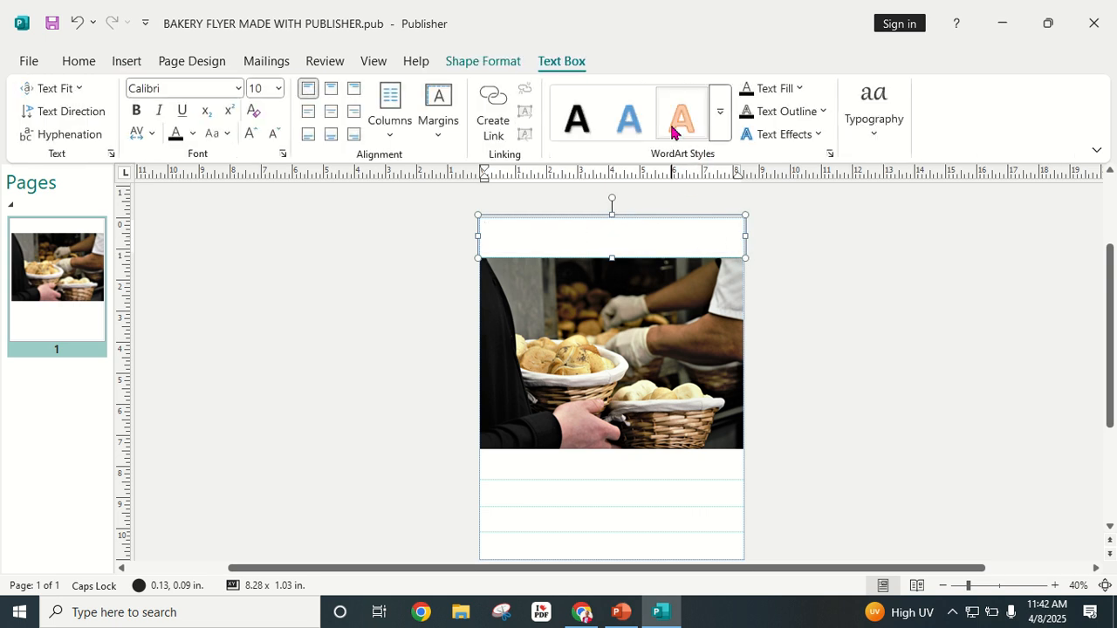
{"action": "left_click", "coordinate": [719, 130]}
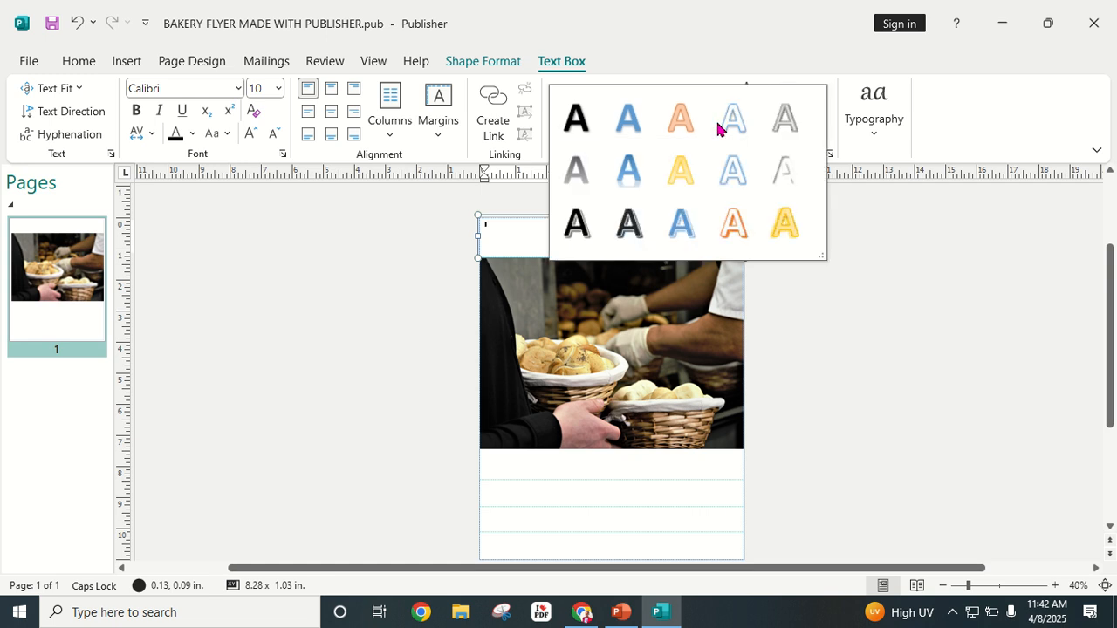
{"action": "left_click", "coordinate": [686, 177]}
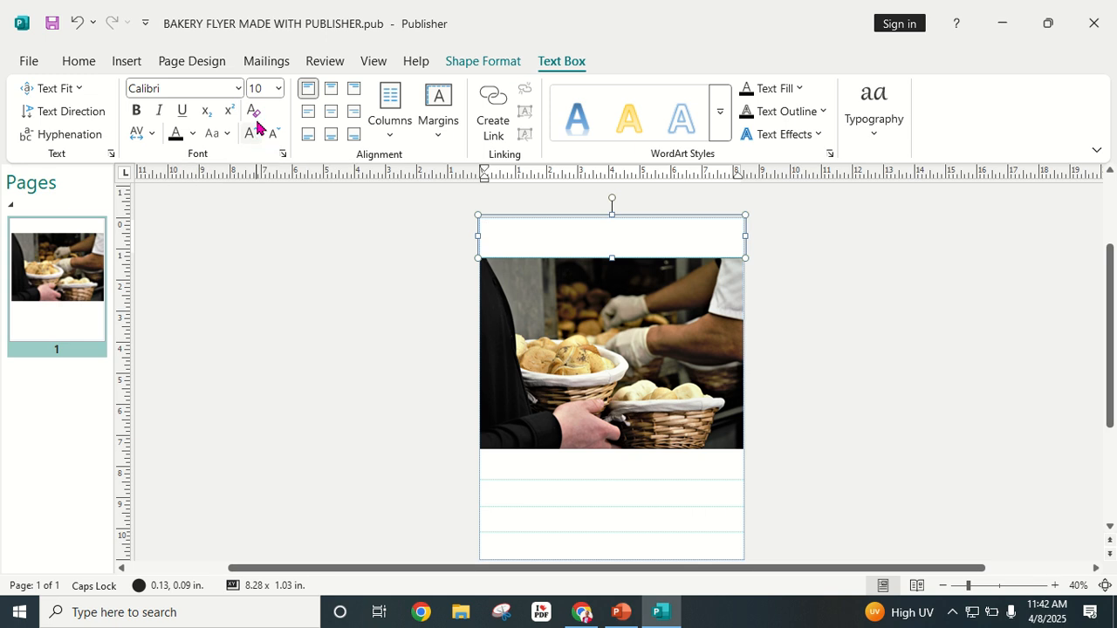
Step: Center the text, enlarge it to 72 pt and type RONGAI BAKERY
{"action": "left_click", "coordinate": [279, 88]}
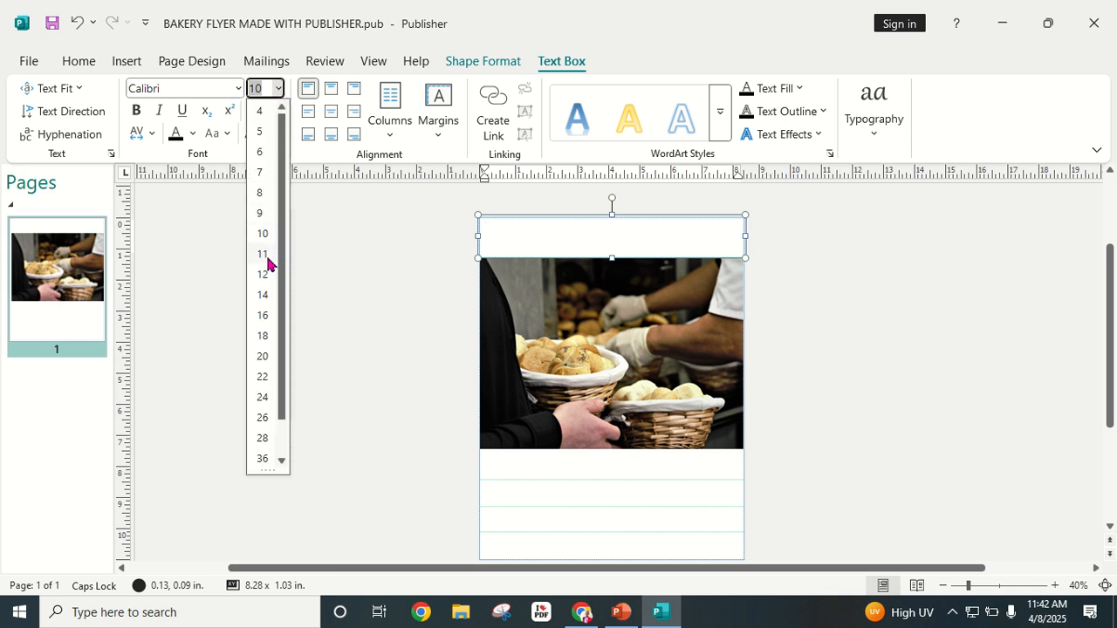
{"action": "left_click", "coordinate": [279, 88]}
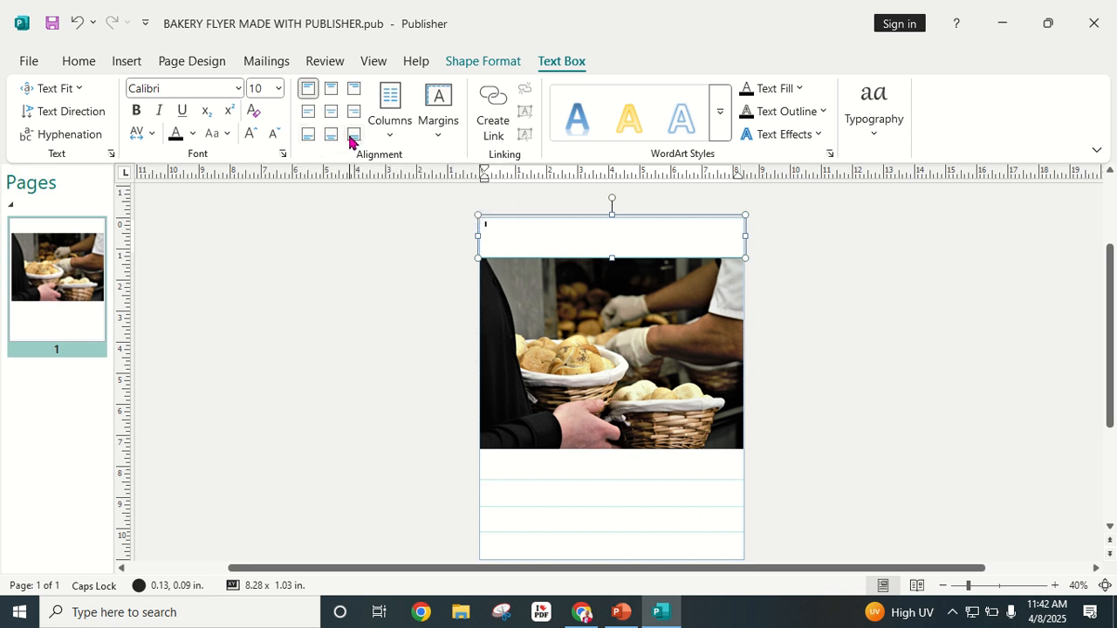
{"action": "left_click", "coordinate": [331, 115]}
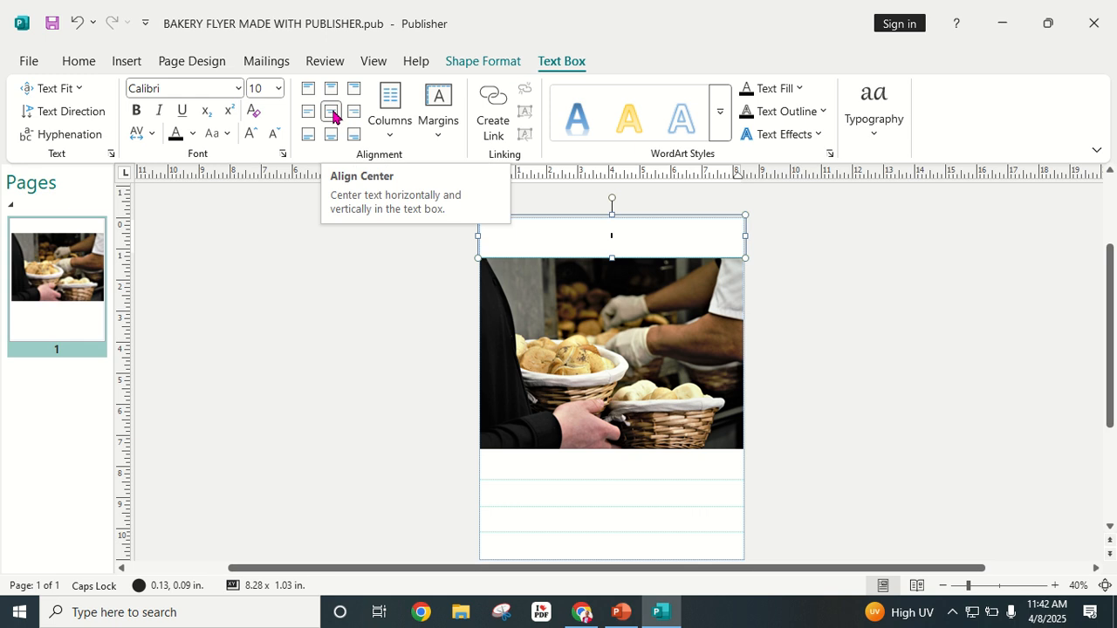
{"action": "left_click", "coordinate": [250, 133]}
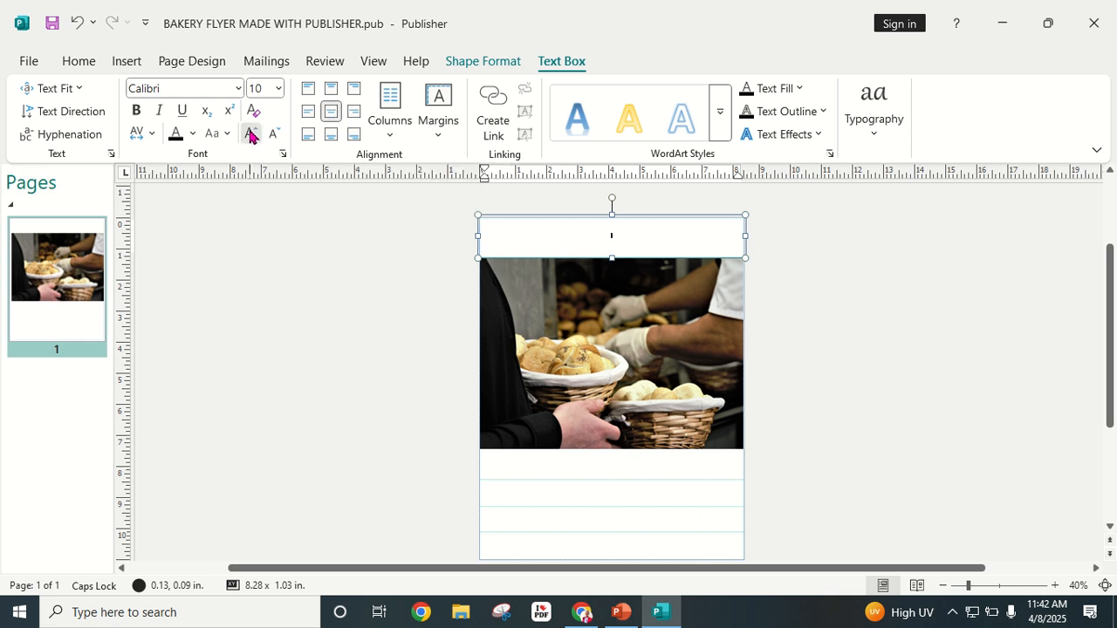
{"action": "left_click", "coordinate": [250, 132]}
{"action": "left_click", "coordinate": [251, 132]}
{"action": "left_click", "coordinate": [251, 133]}
{"action": "left_click", "coordinate": [251, 133]}
{"action": "left_click", "coordinate": [251, 132]}
{"action": "left_click", "coordinate": [250, 133]}
{"action": "left_click", "coordinate": [251, 133]}
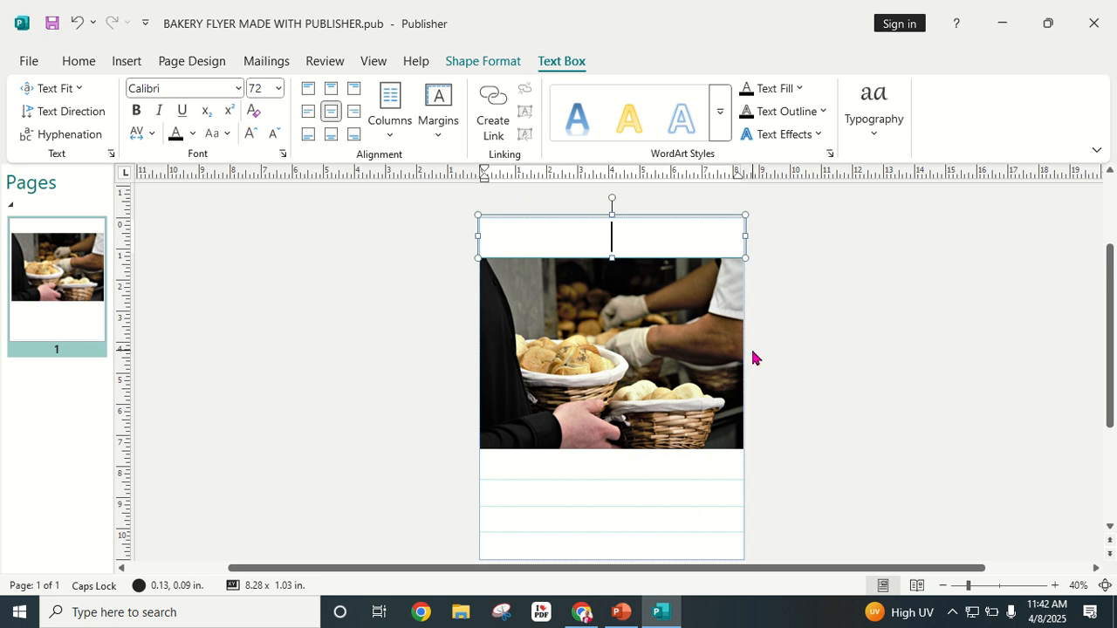
{"action": "type", "text": "RONGAI BA"}
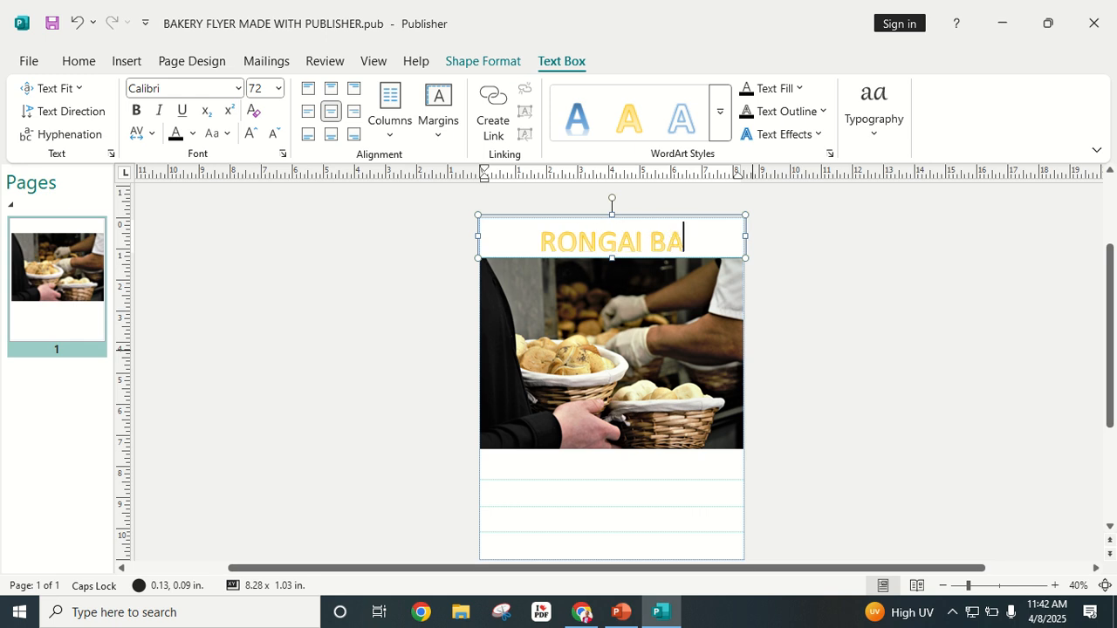
{"action": "type", "text": "KERY"}
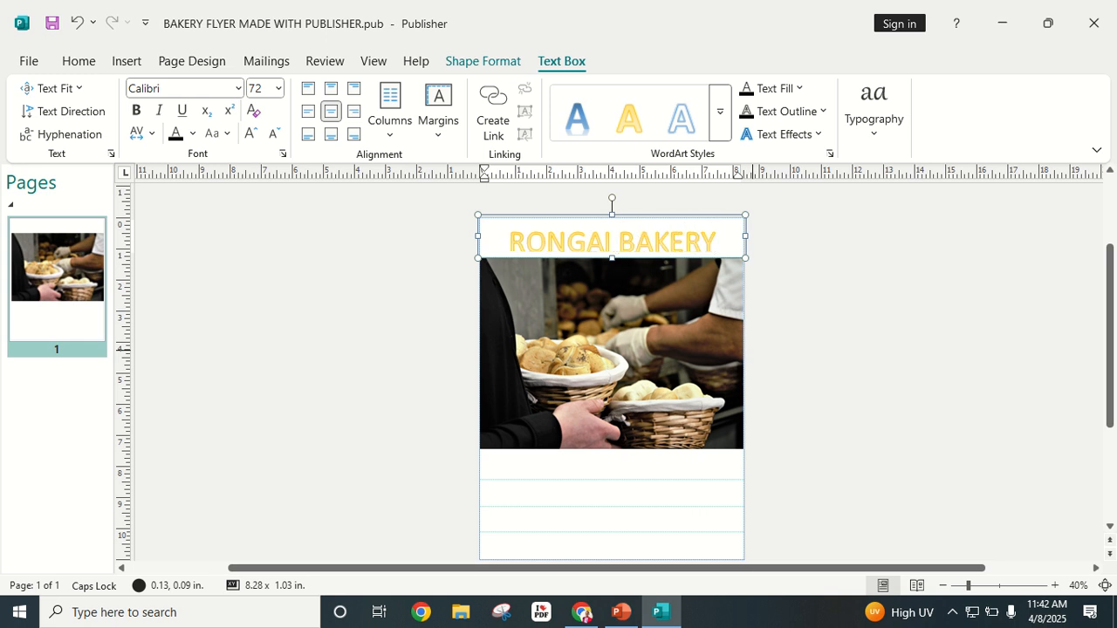
{"action": "left_click", "coordinate": [814, 313]}
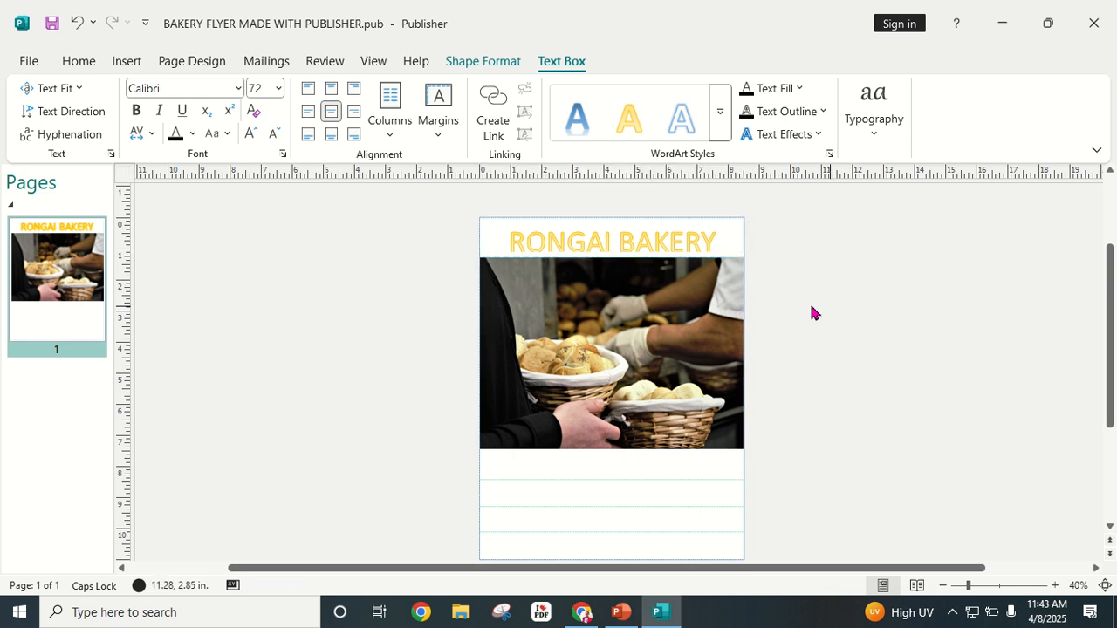
Step: Select the RONGAI BAKERY title box and give it an outer shadow
{"action": "left_click", "coordinate": [618, 243]}
{"action": "left_click", "coordinate": [846, 242]}
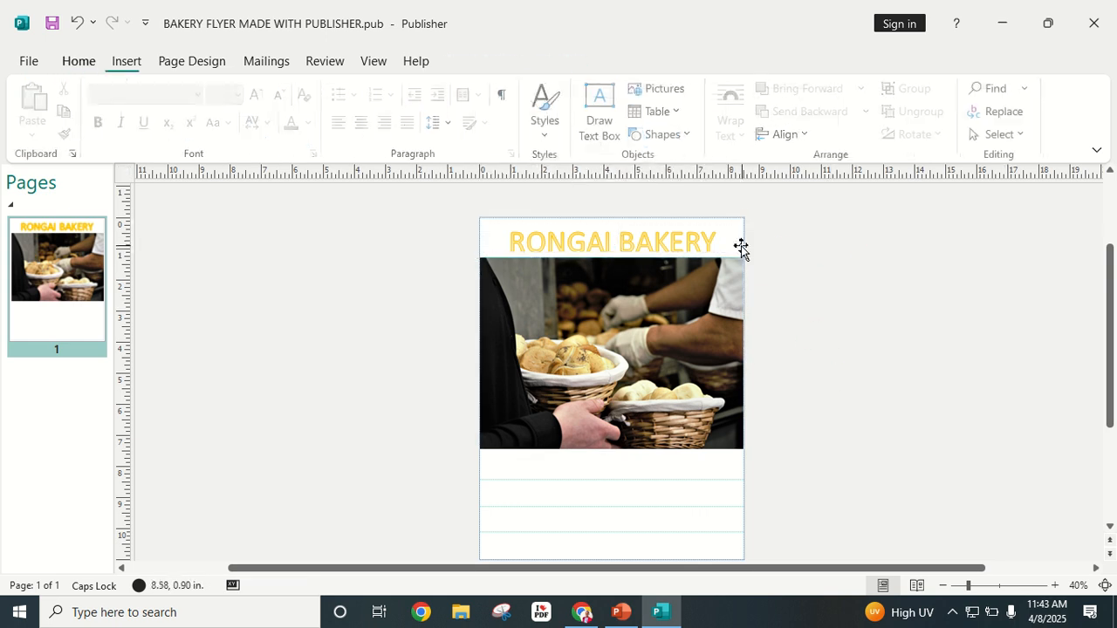
{"action": "left_click", "coordinate": [700, 242]}
{"action": "triple_click", "coordinate": [700, 243]}
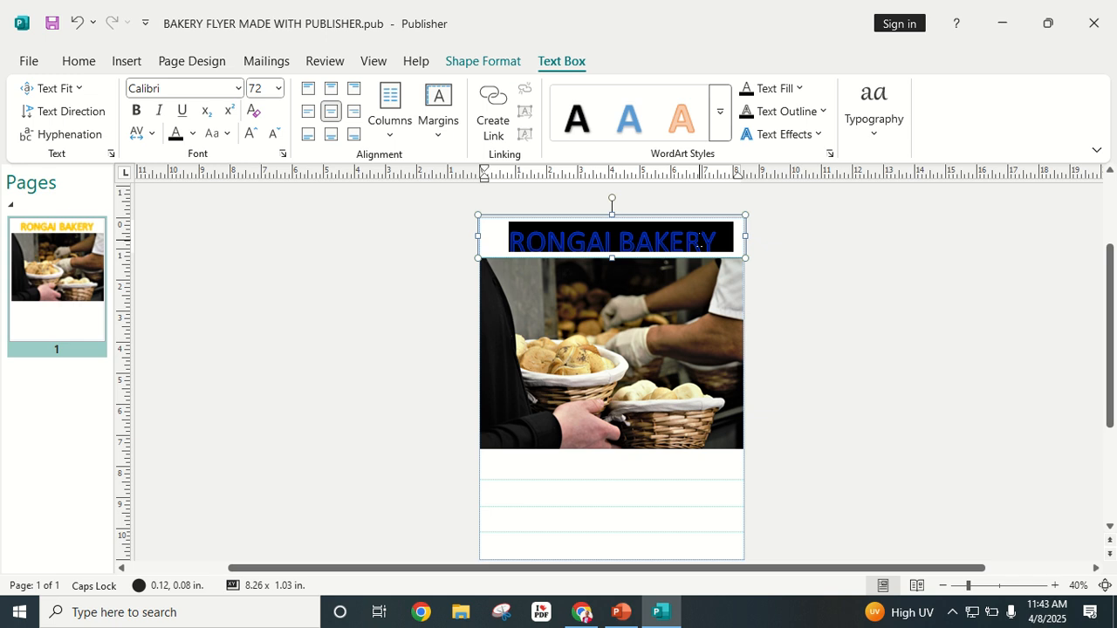
{"action": "left_click", "coordinate": [773, 302]}
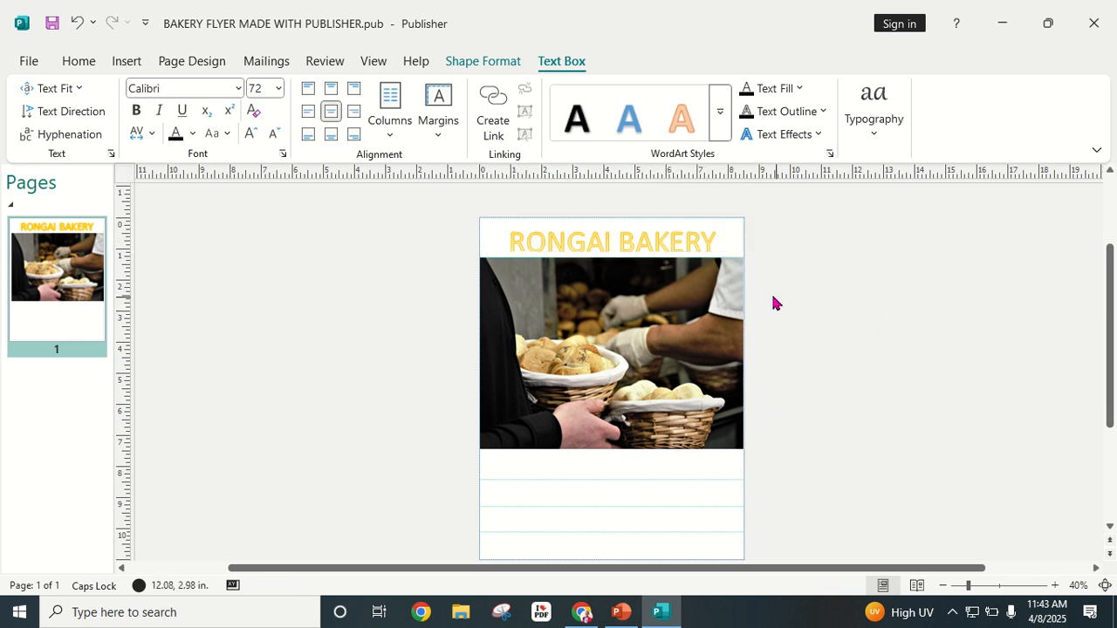
{"action": "left_click", "coordinate": [675, 245]}
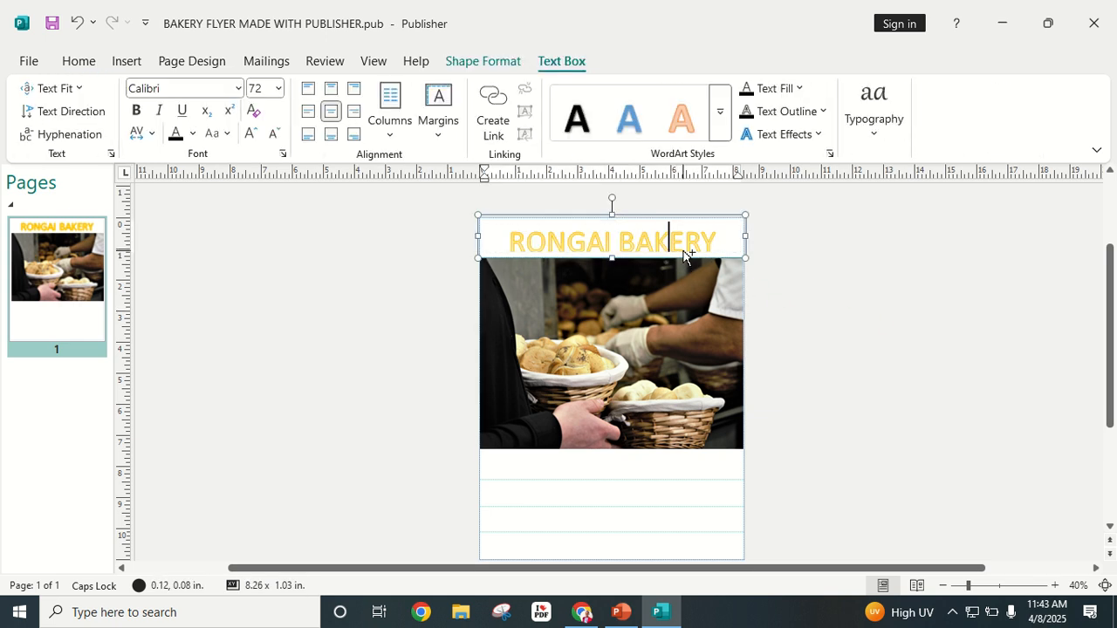
{"action": "triple_click", "coordinate": [687, 251]}
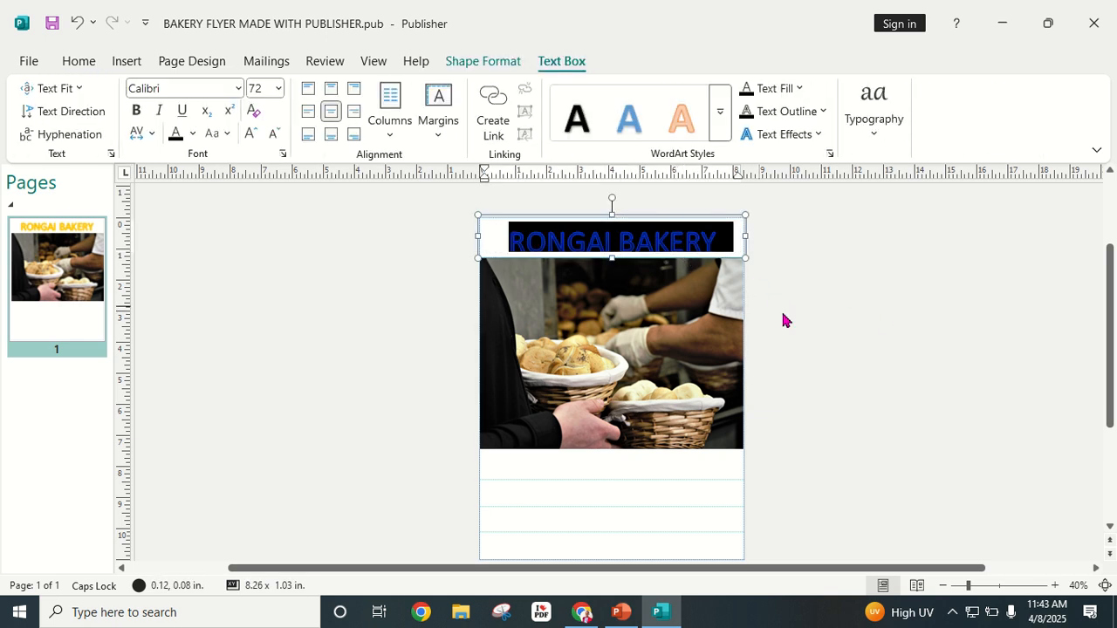
{"action": "left_click", "coordinate": [485, 62]}
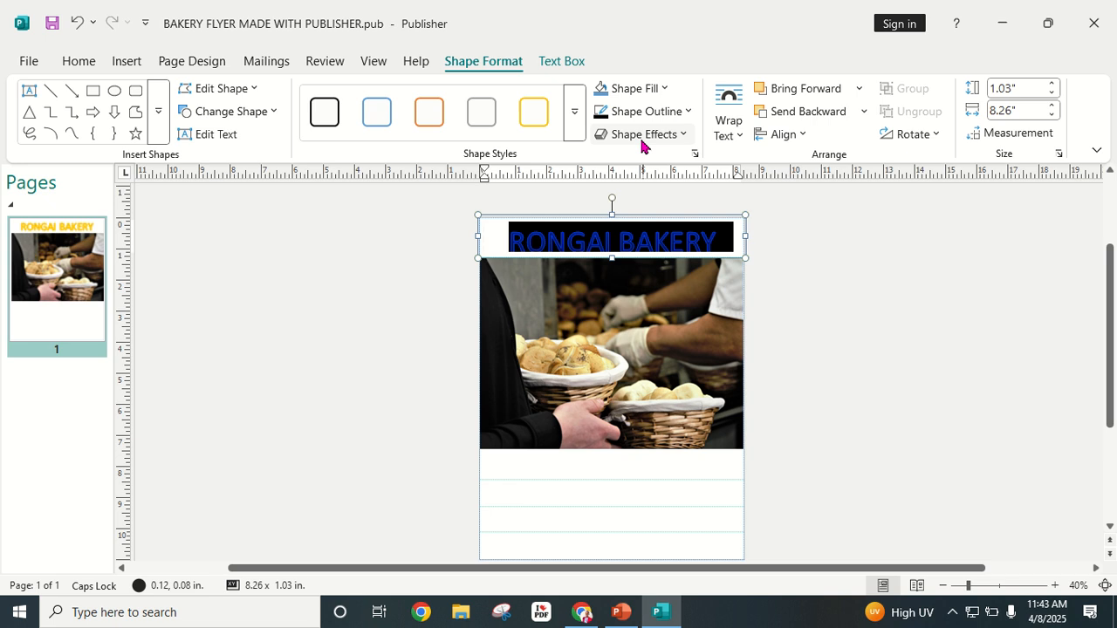
{"action": "left_click", "coordinate": [683, 137]}
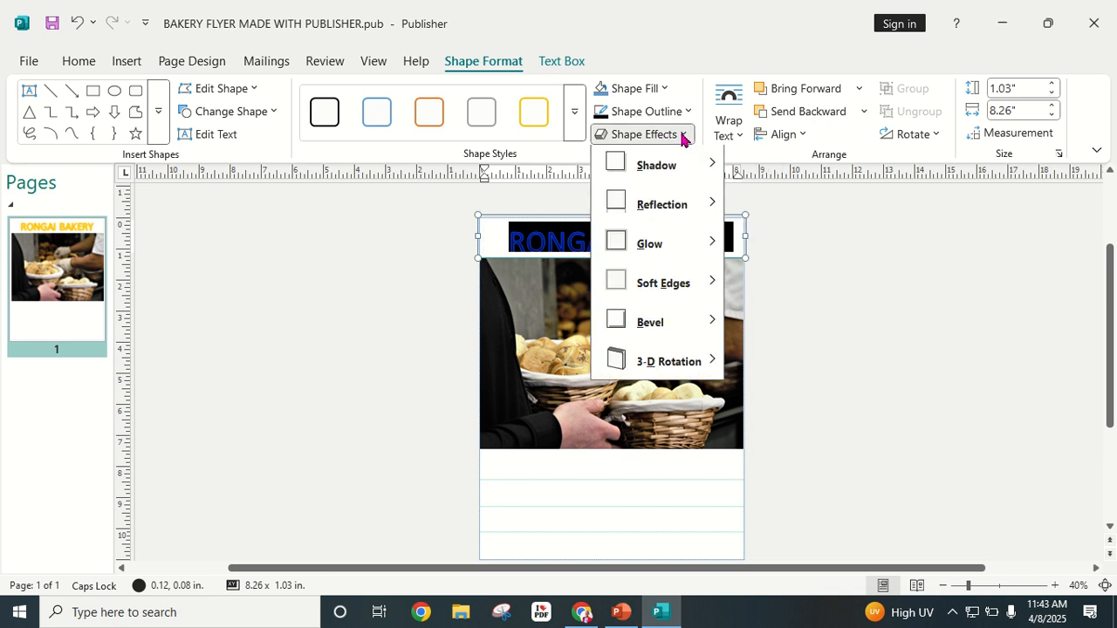
{"action": "mouse_move", "coordinate": [661, 169]}
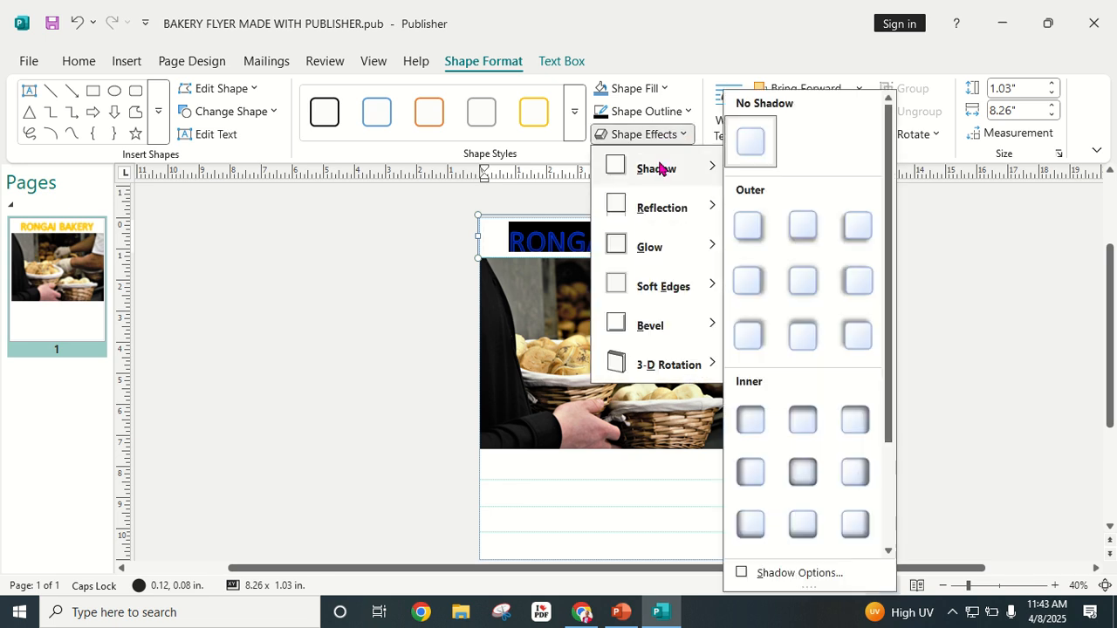
{"action": "left_click", "coordinate": [793, 236]}
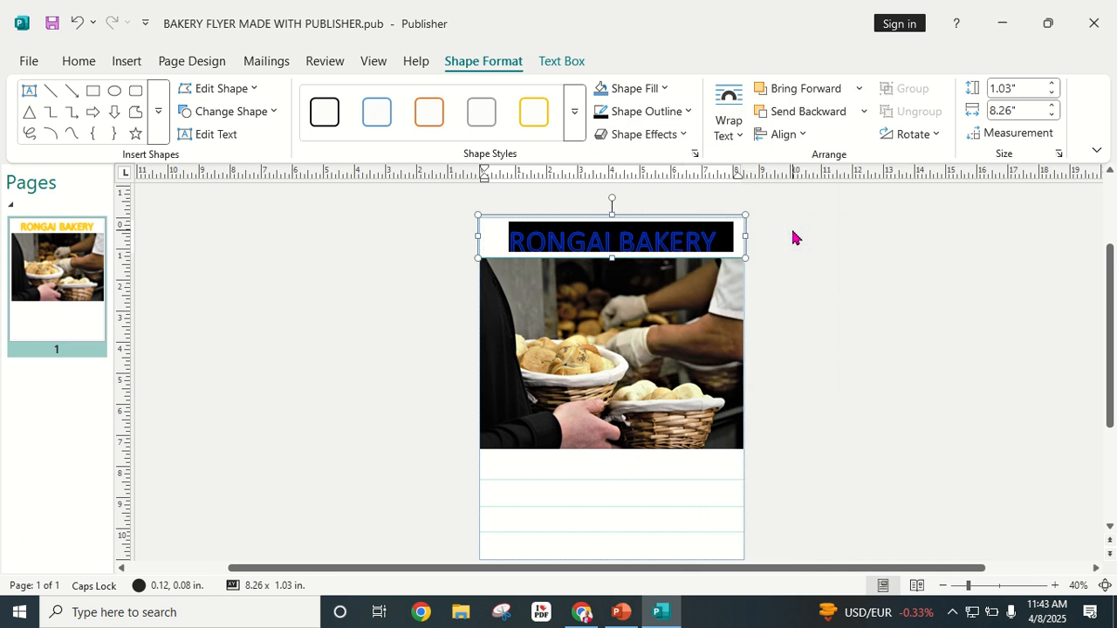
Step: Give the title box a black outline and a bevel effect
{"action": "left_click", "coordinate": [685, 113]}
{"action": "left_click", "coordinate": [605, 161]}
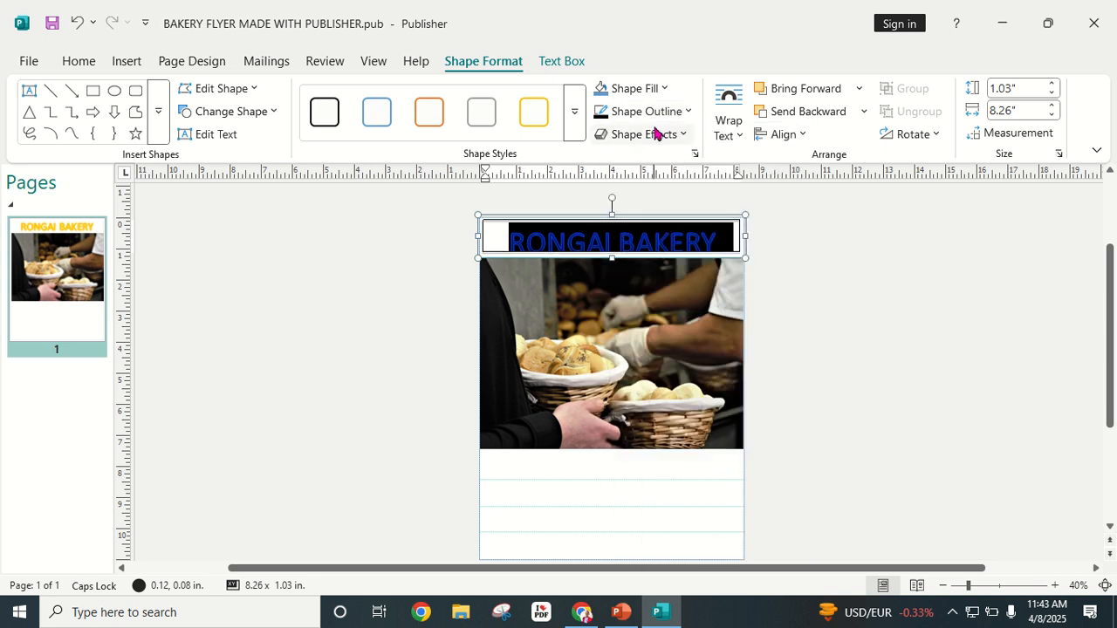
{"action": "left_click", "coordinate": [684, 135]}
{"action": "mouse_move", "coordinate": [691, 209]}
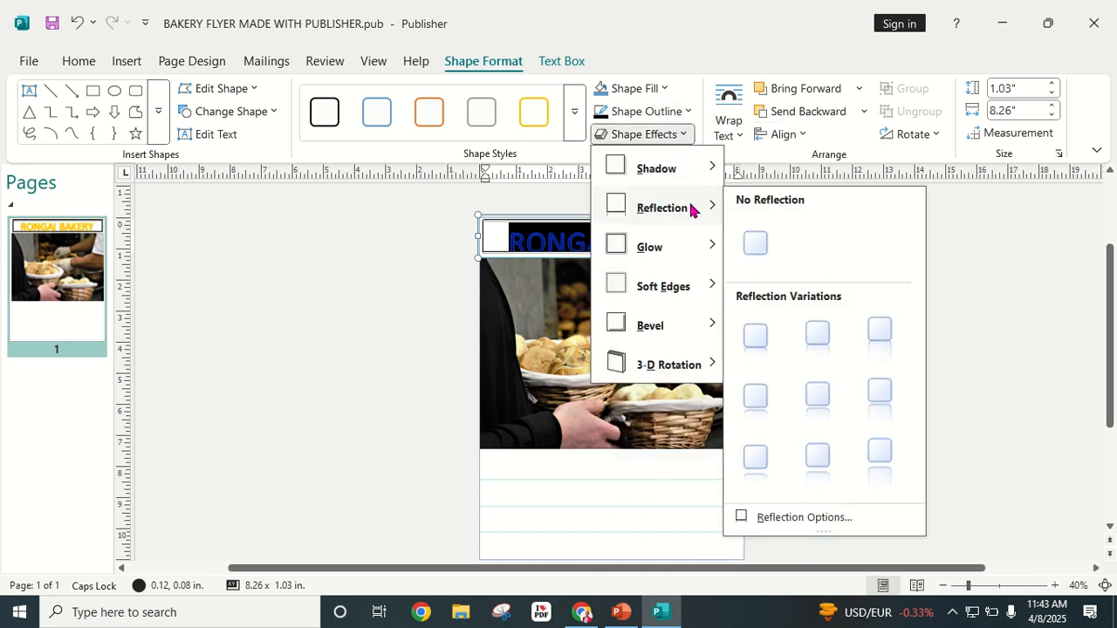
{"action": "mouse_move", "coordinate": [684, 246]}
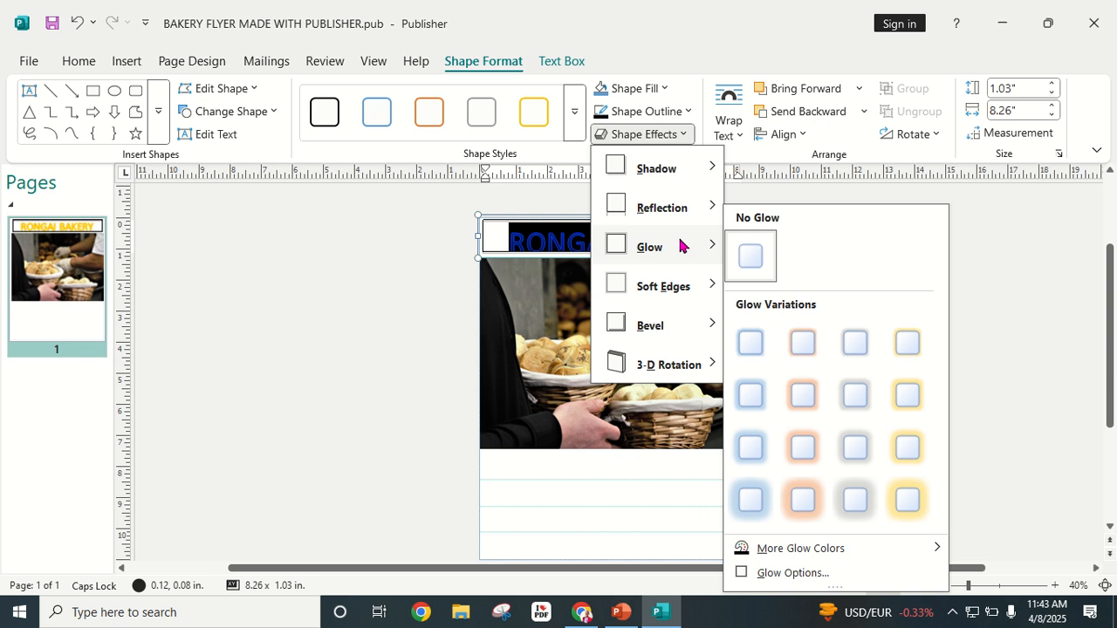
{"action": "mouse_move", "coordinate": [698, 296]}
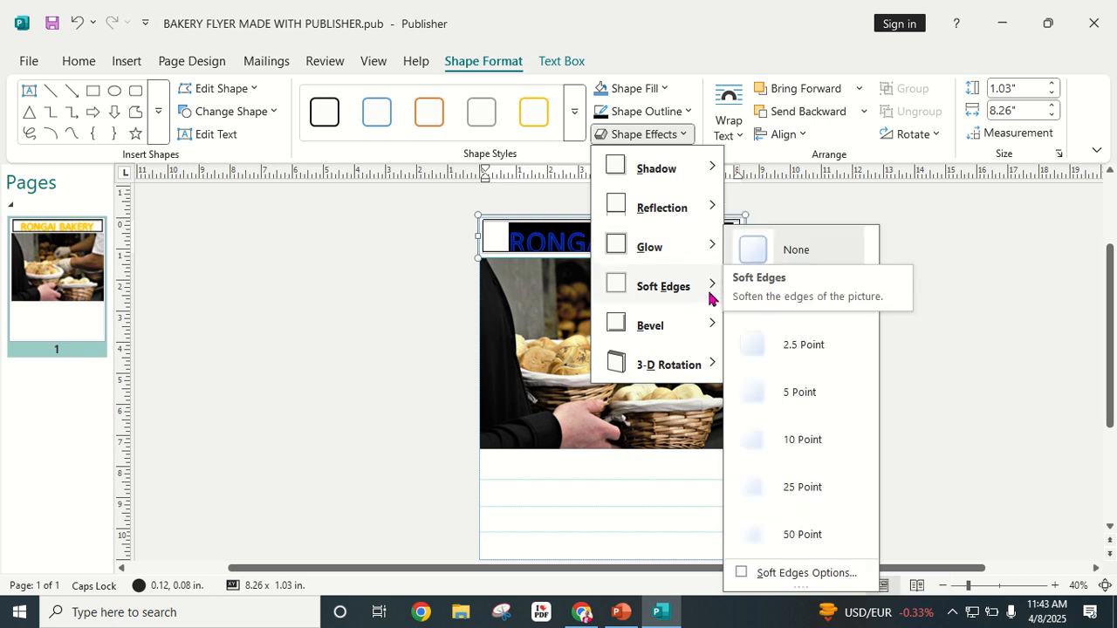
{"action": "mouse_move", "coordinate": [705, 328]}
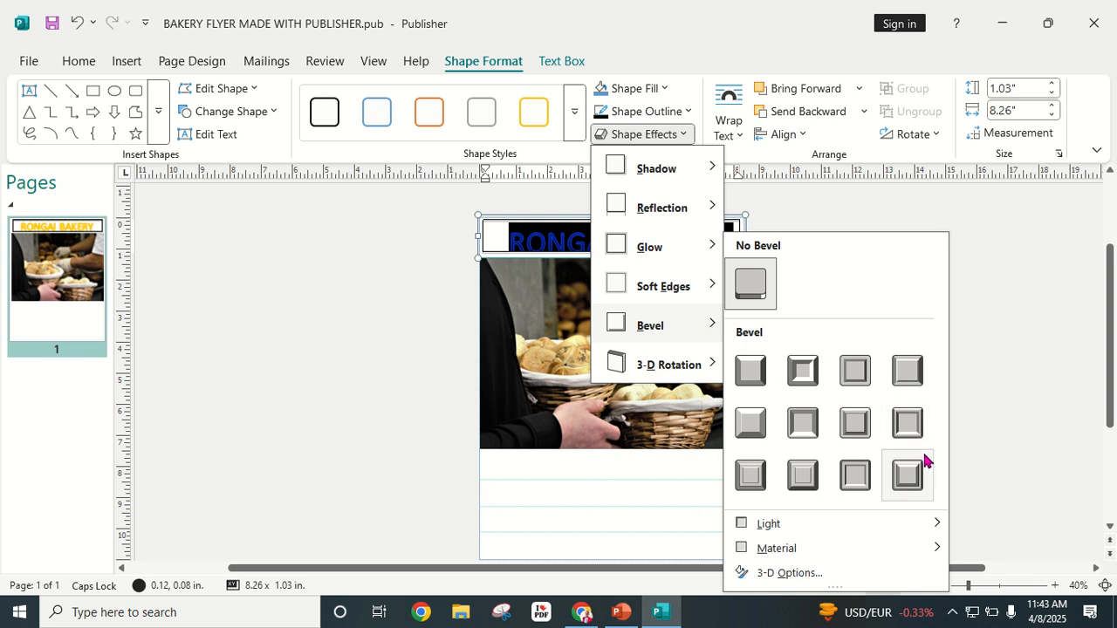
{"action": "left_click", "coordinate": [758, 489]}
{"action": "left_click", "coordinate": [812, 300]}
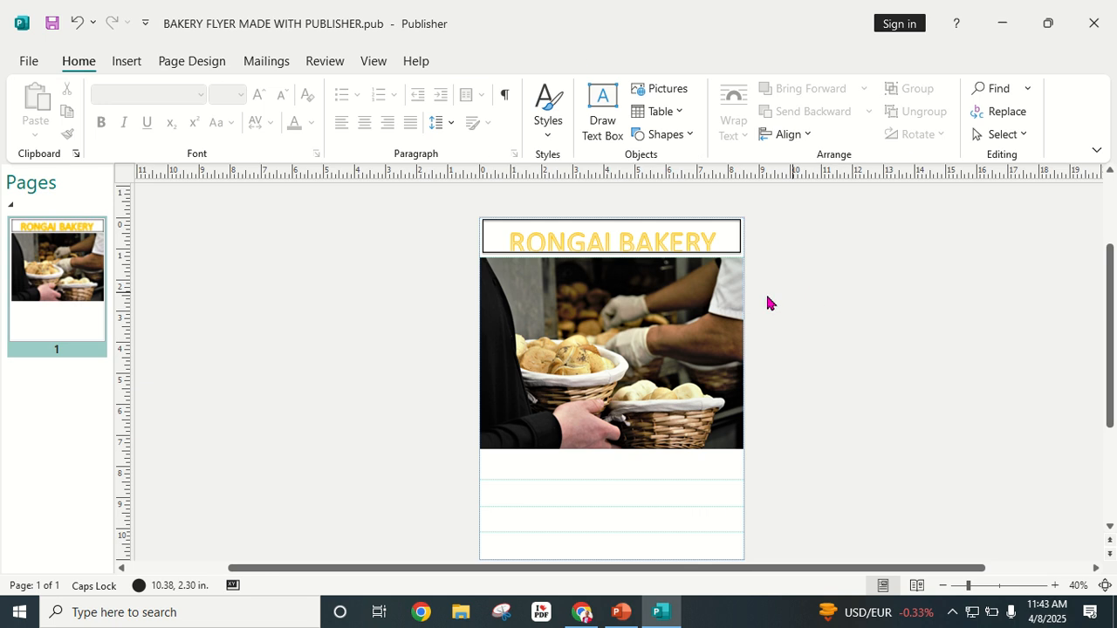
Step: Zoom to 60% and browse the title box's shape styles without applying one
{"action": "left_click", "coordinate": [1004, 591]}
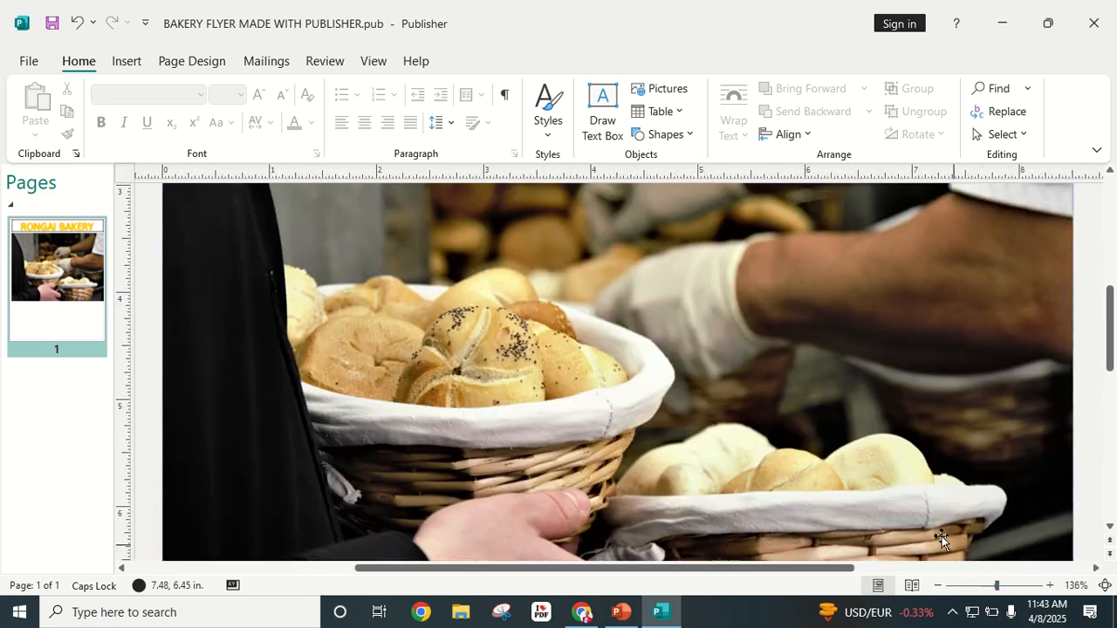
{"action": "scroll", "coordinate": [774, 481], "scroll_direction": "up", "scroll_amount": 6}
{"action": "scroll", "coordinate": [738, 453], "scroll_direction": "down", "scroll_amount": 1}
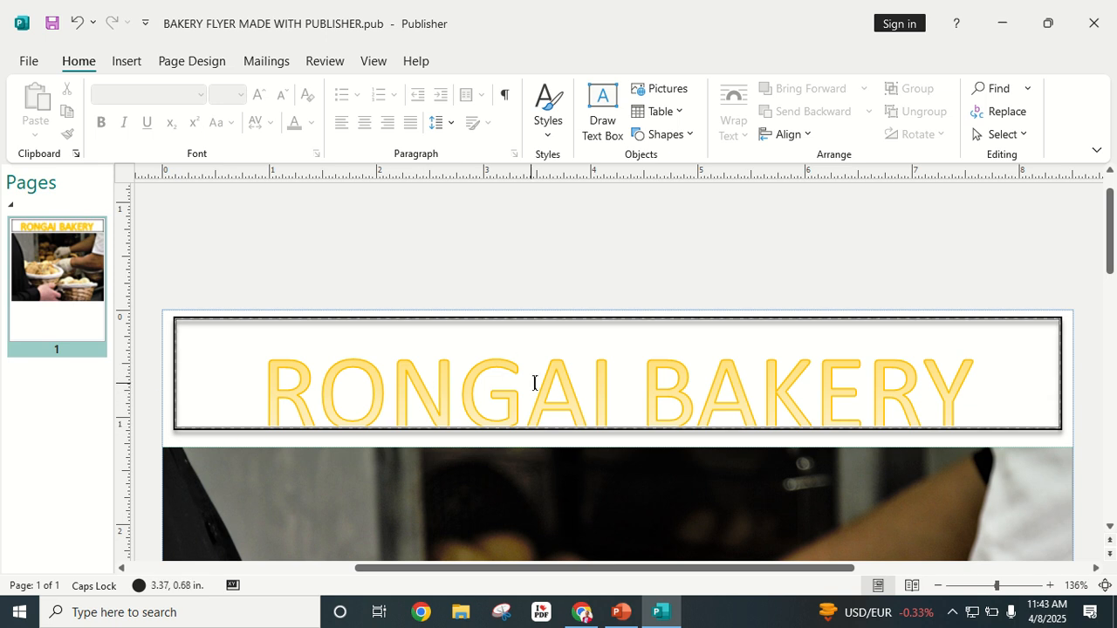
{"action": "left_click", "coordinate": [939, 586]}
{"action": "left_click", "coordinate": [938, 585]}
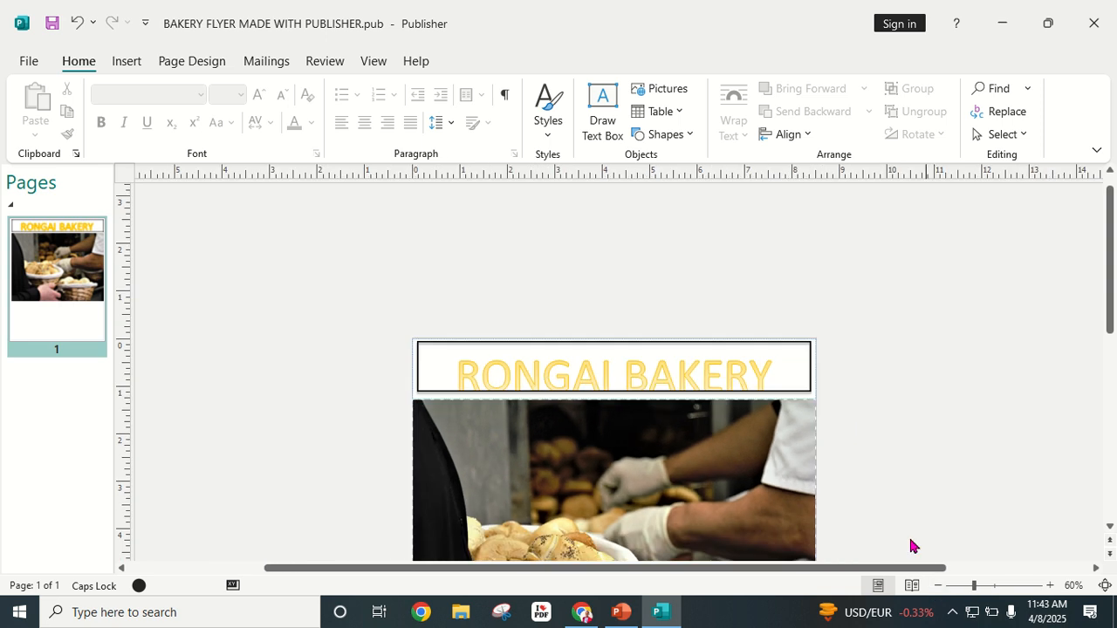
{"action": "left_click", "coordinate": [670, 380]}
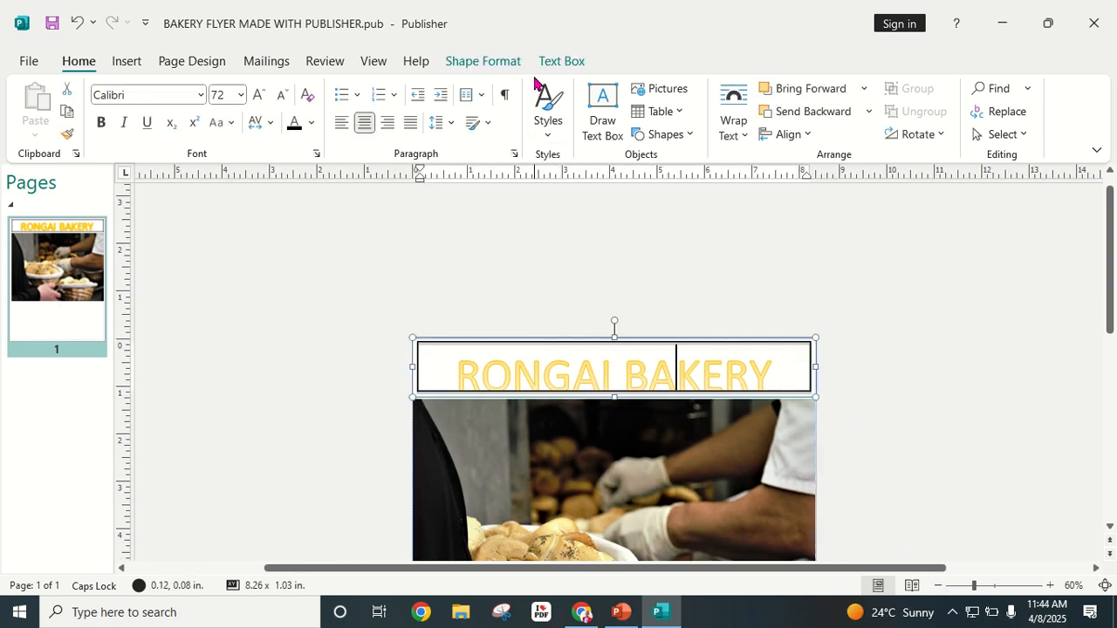
{"action": "left_click", "coordinate": [494, 59]}
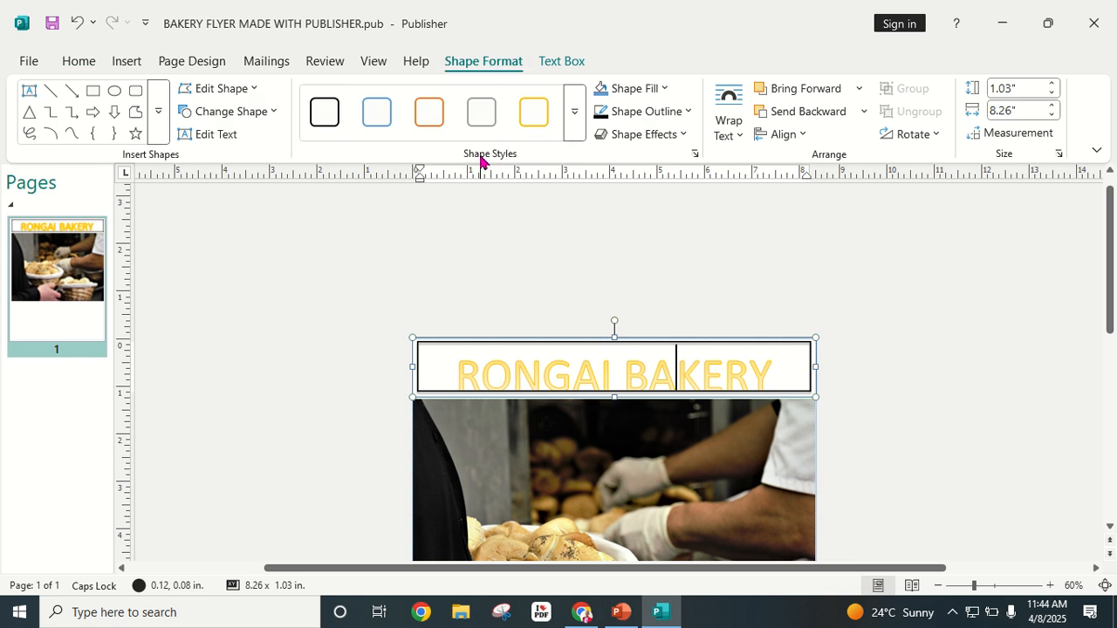
{"action": "left_click", "coordinate": [574, 129]}
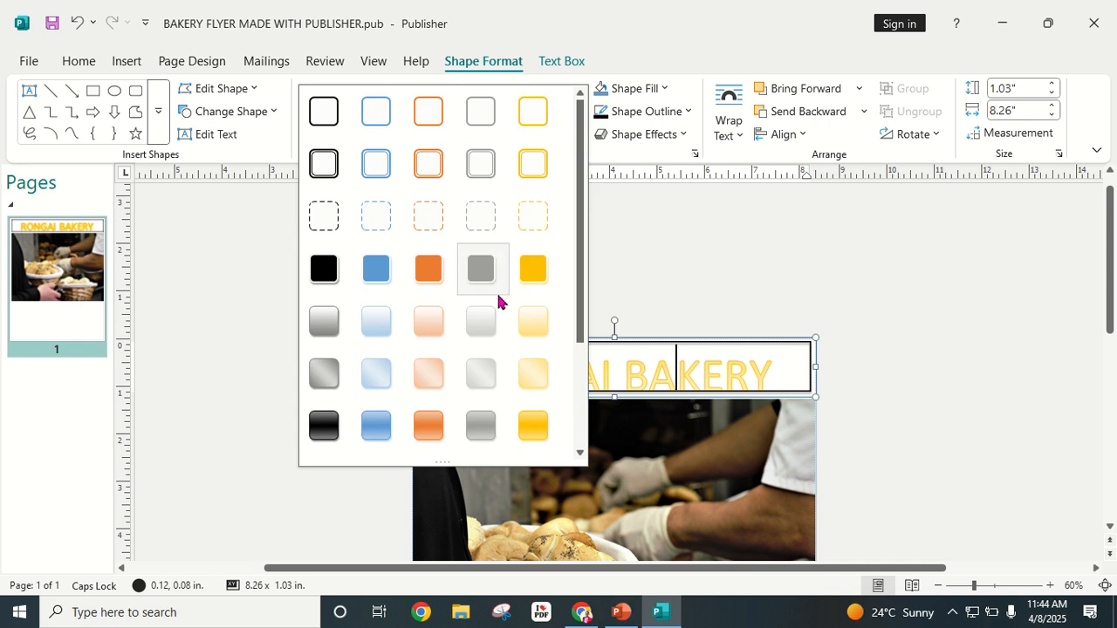
{"action": "scroll", "coordinate": [480, 300], "scroll_direction": "down", "scroll_amount": 1}
{"action": "scroll", "coordinate": [458, 317], "scroll_direction": "up", "scroll_amount": 1}
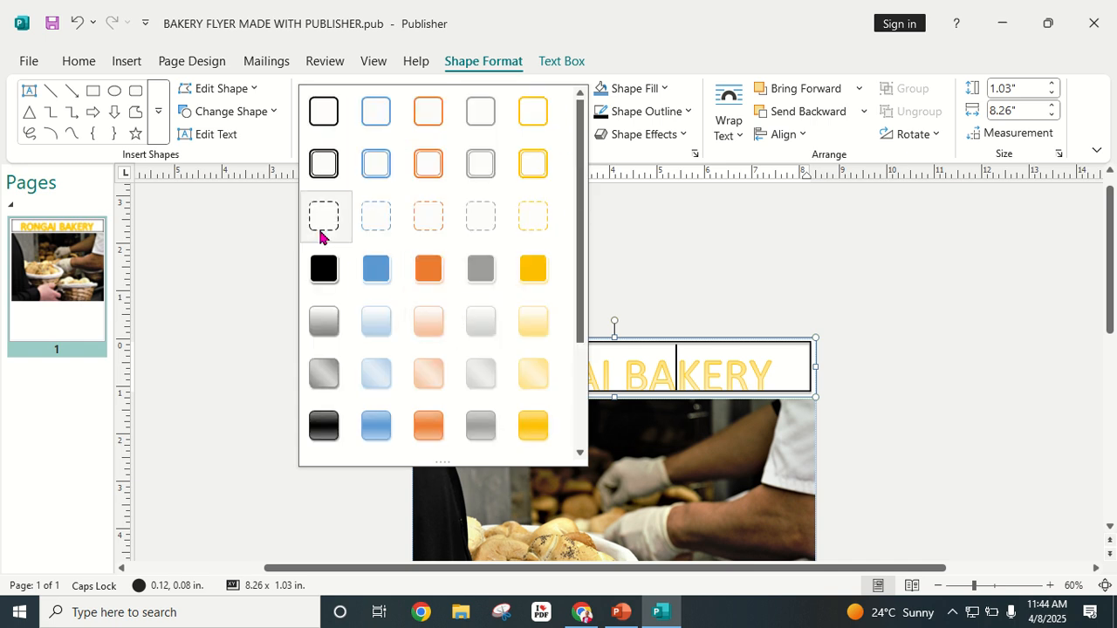
{"action": "left_click", "coordinate": [673, 247]}
{"action": "left_click", "coordinate": [553, 63]}
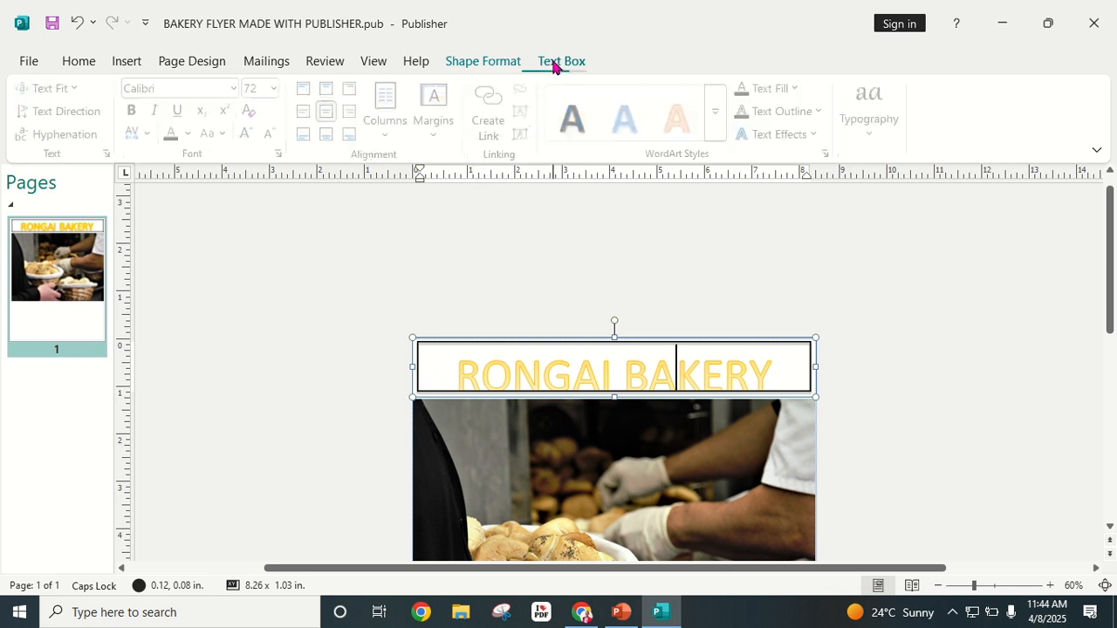
{"action": "left_click", "coordinate": [489, 63]}
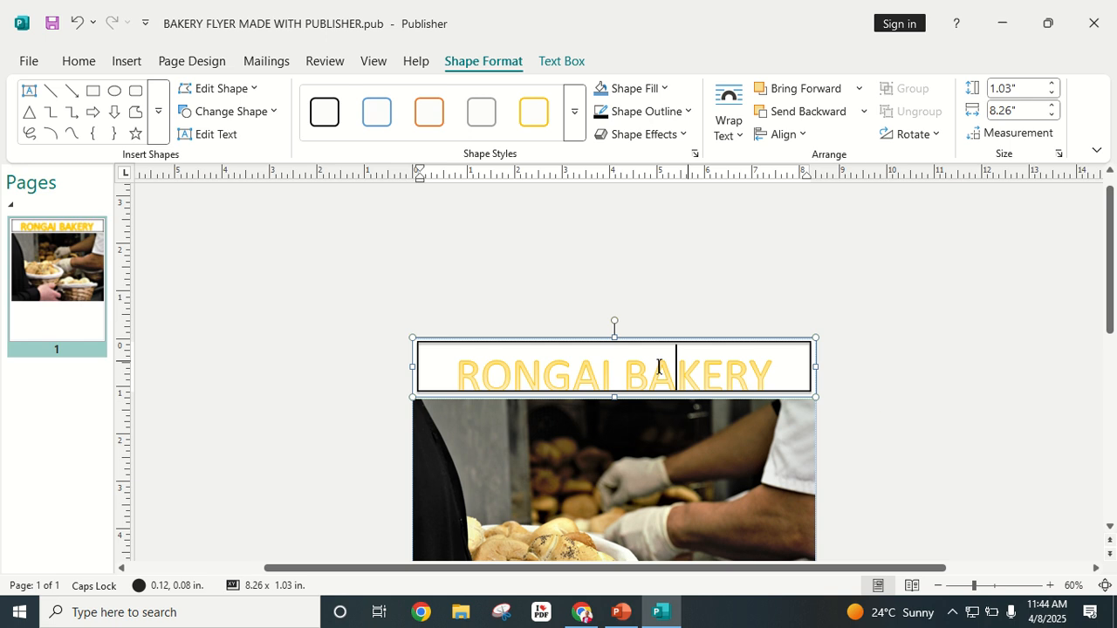
{"action": "left_click", "coordinate": [601, 260]}
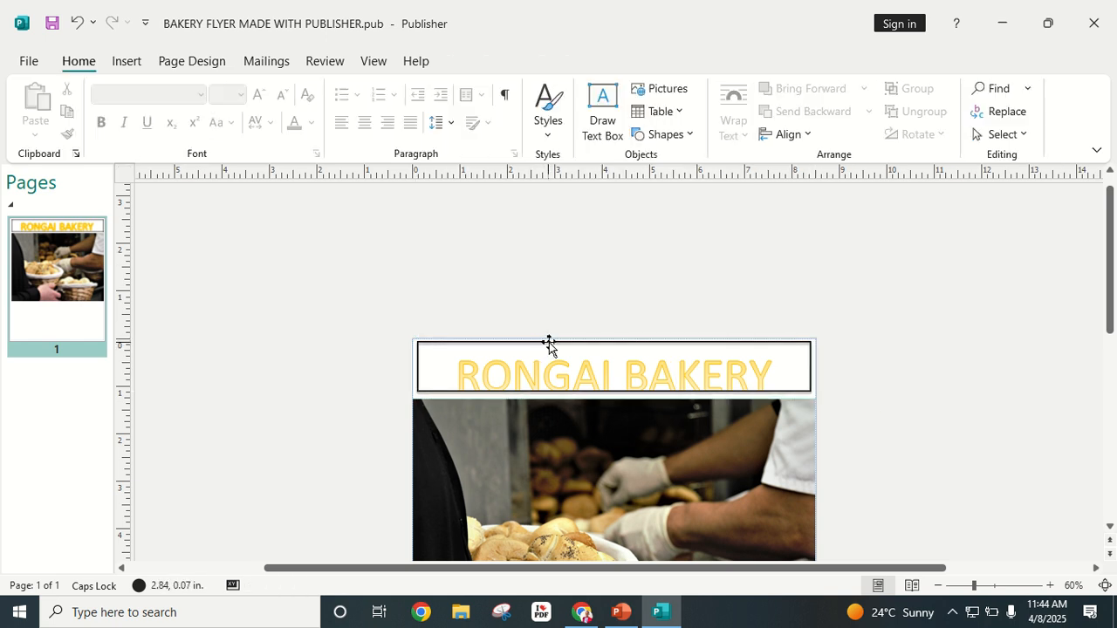
Step: Apply the dashed black outline shape style to the RONGAI BAKERY title box
{"action": "left_click", "coordinate": [549, 343]}
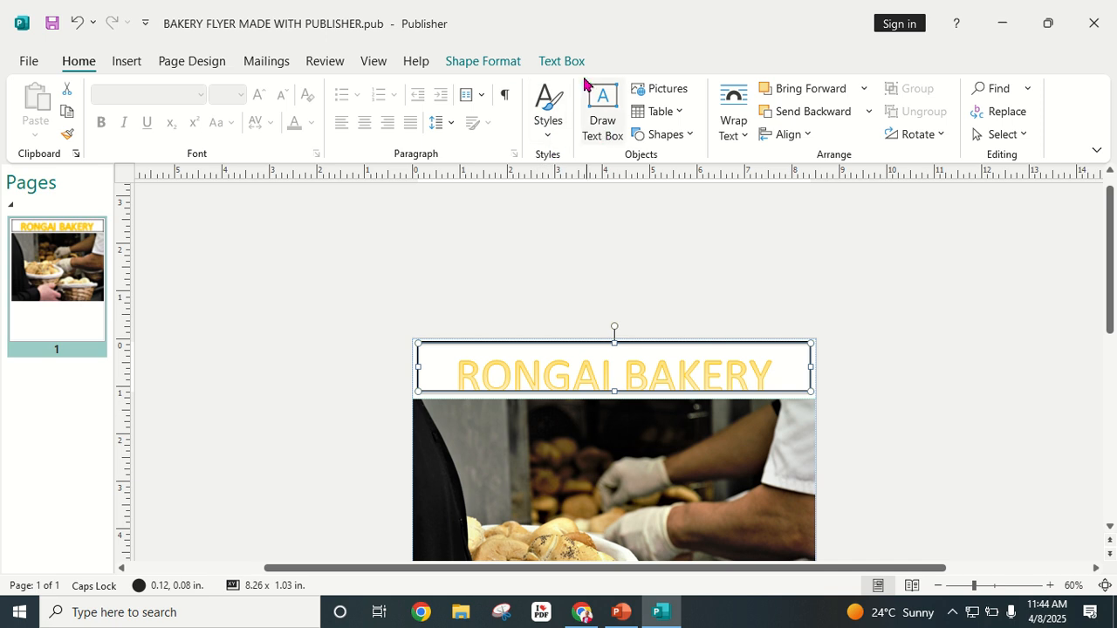
{"action": "left_click", "coordinate": [515, 66]}
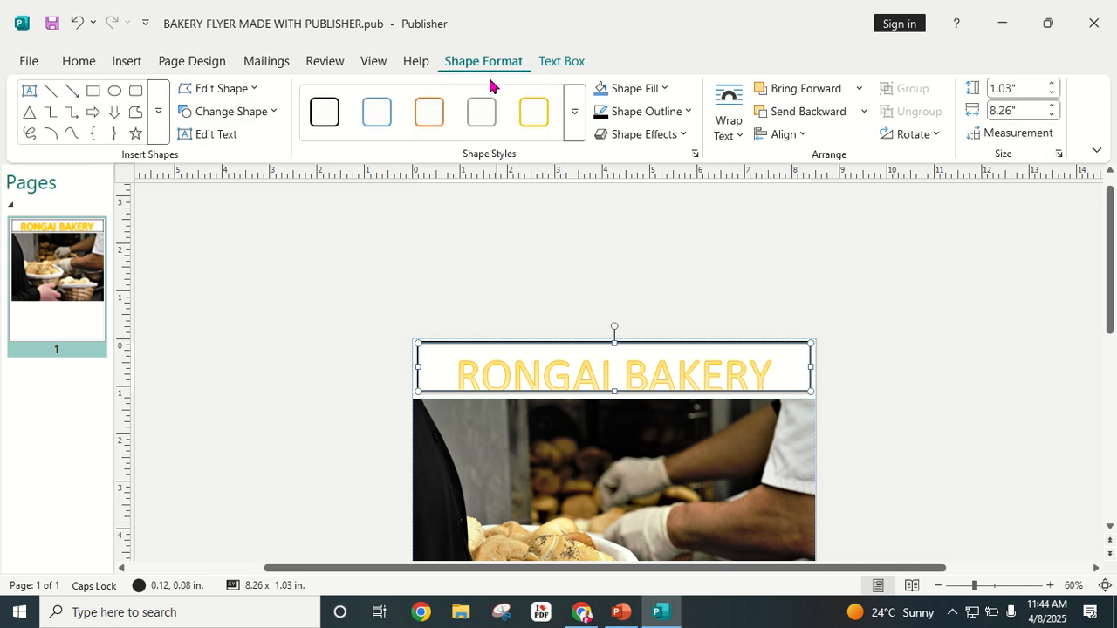
{"action": "left_click", "coordinate": [569, 133]}
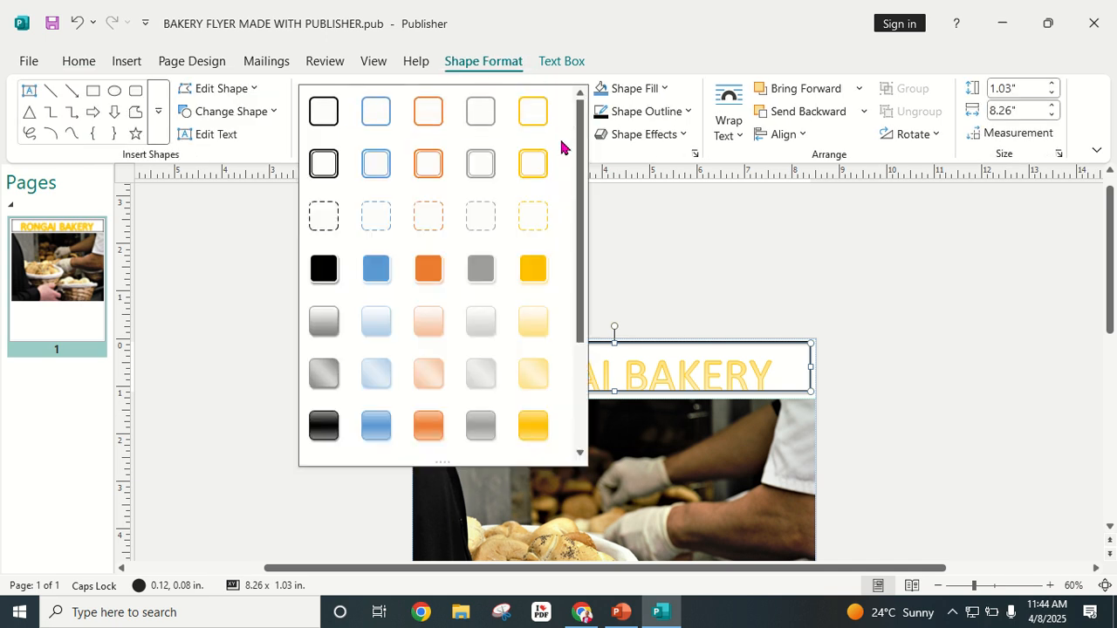
{"action": "left_click", "coordinate": [324, 227]}
{"action": "left_click", "coordinate": [582, 234]}
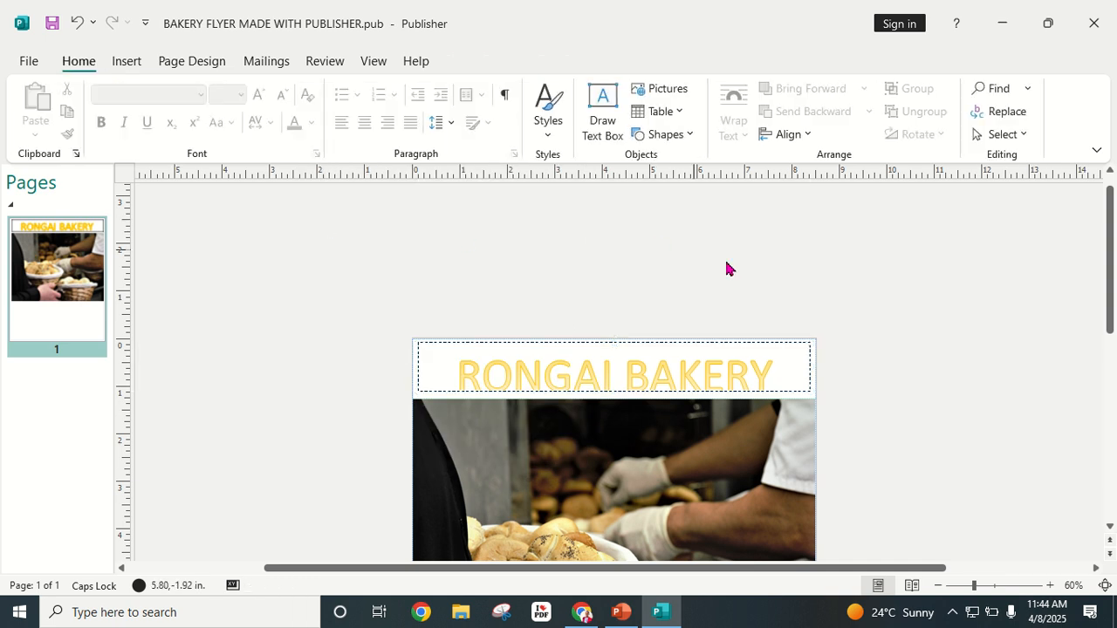
Step: Drag the title box's bottom edge down to make it 1.2 inches tall
{"action": "left_click", "coordinate": [707, 393]}
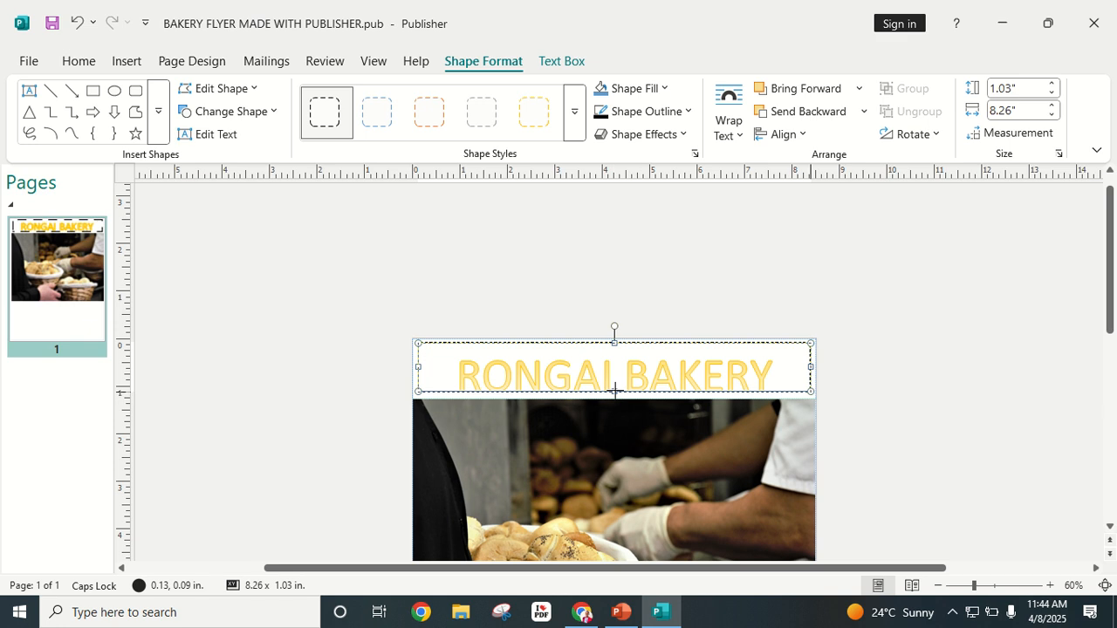
{"action": "left_click_drag", "start_coordinate": [615, 389], "coordinate": [614, 399]}
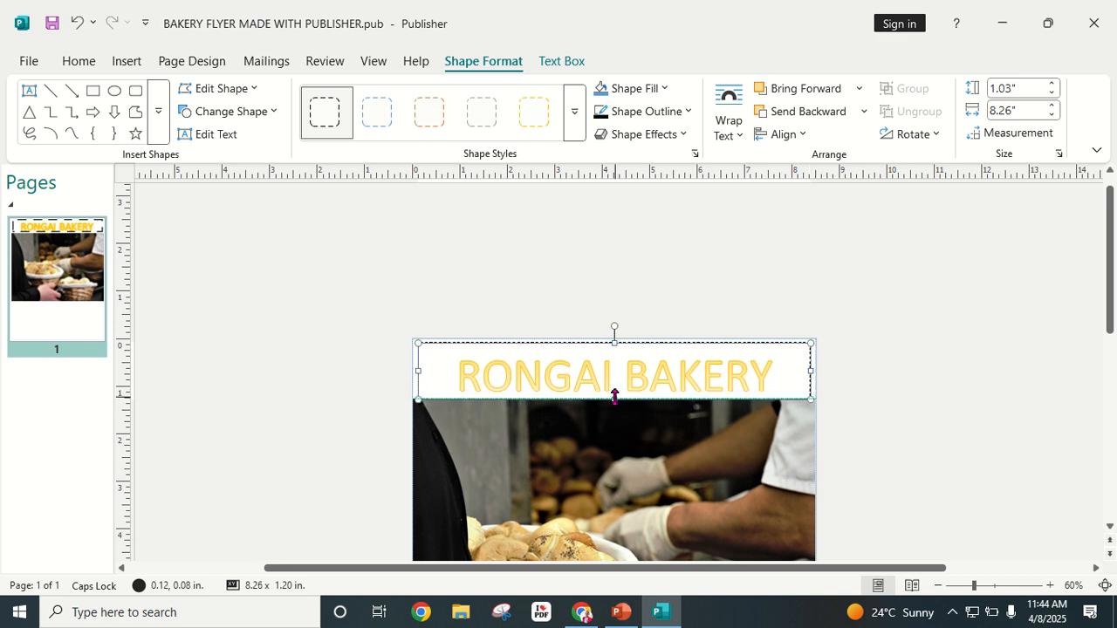
{"action": "left_click", "coordinate": [983, 372]}
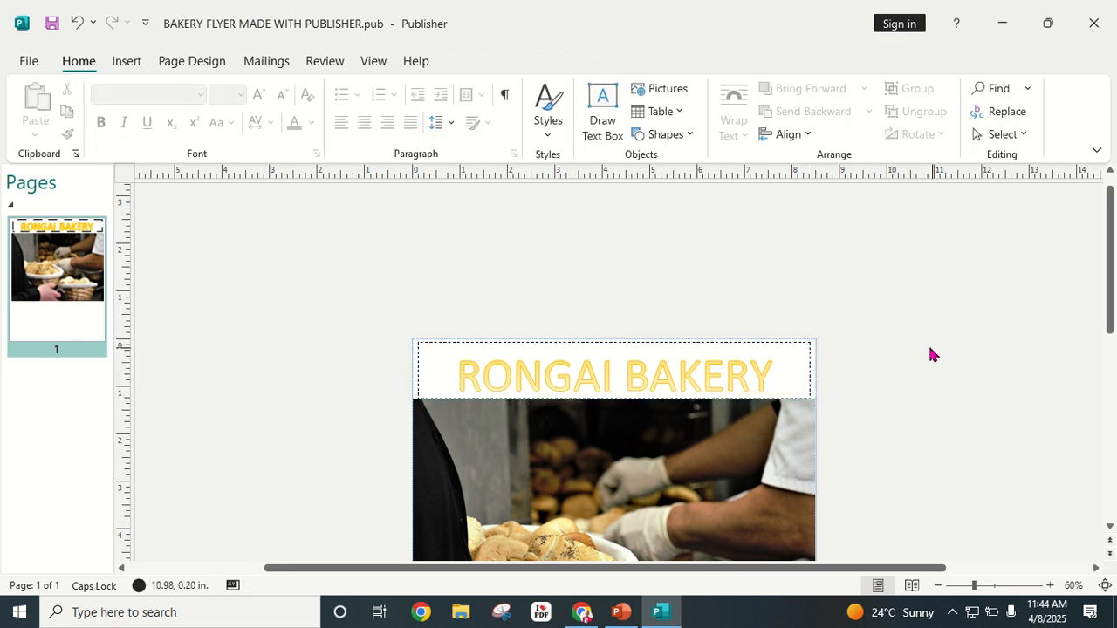
Step: Apply the yellow-gold outline shape style to the title box
{"action": "left_click", "coordinate": [617, 349]}
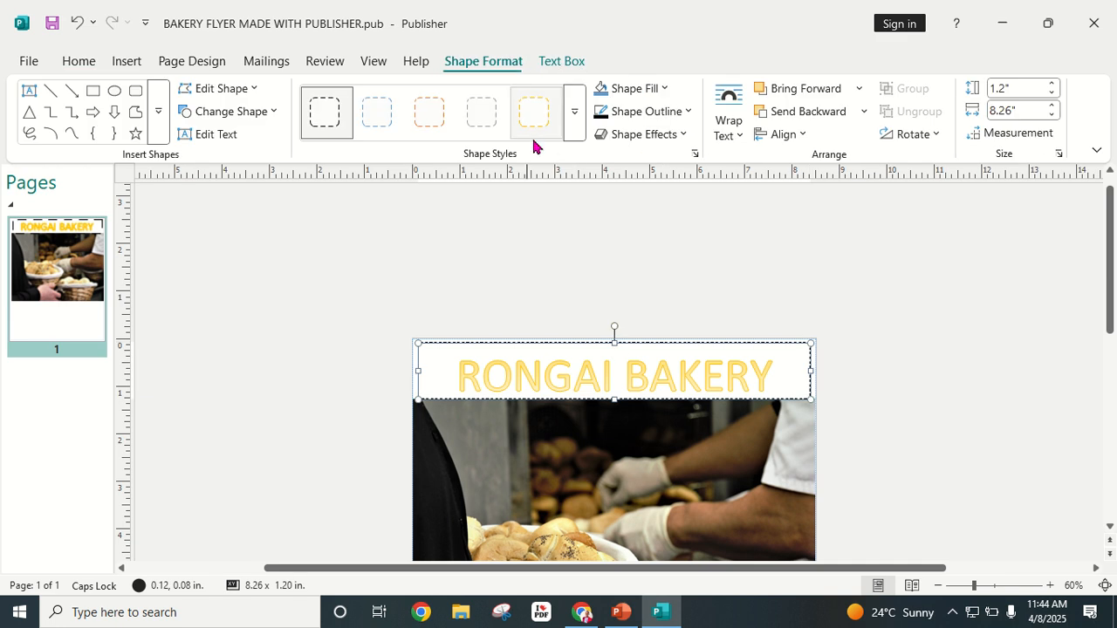
{"action": "left_click", "coordinate": [575, 113]}
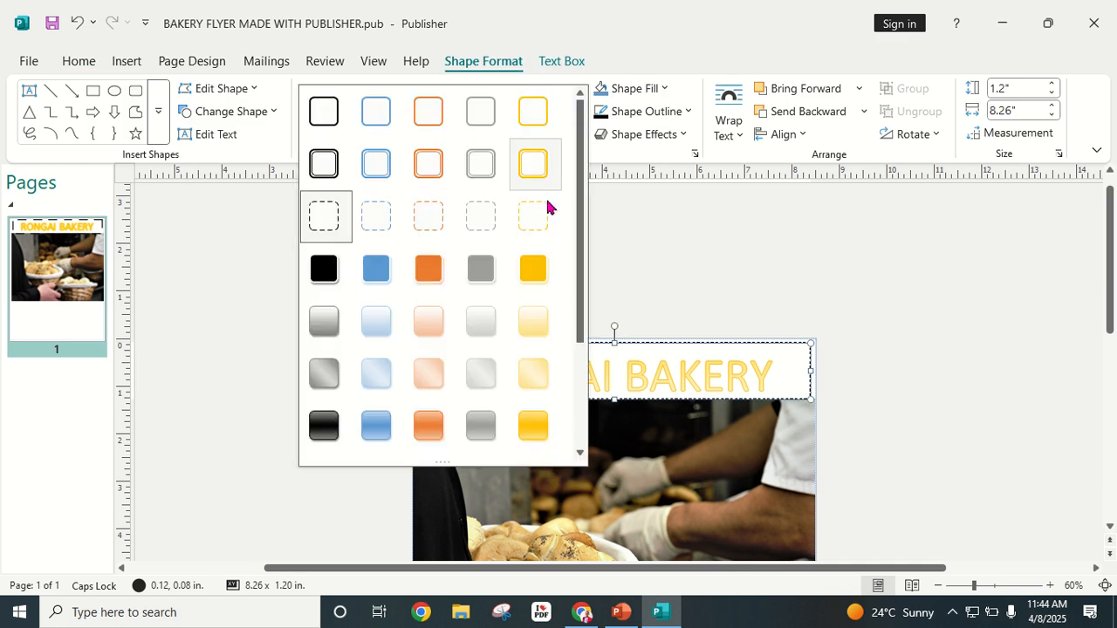
{"action": "scroll", "coordinate": [532, 253], "scroll_direction": "down", "scroll_amount": 3}
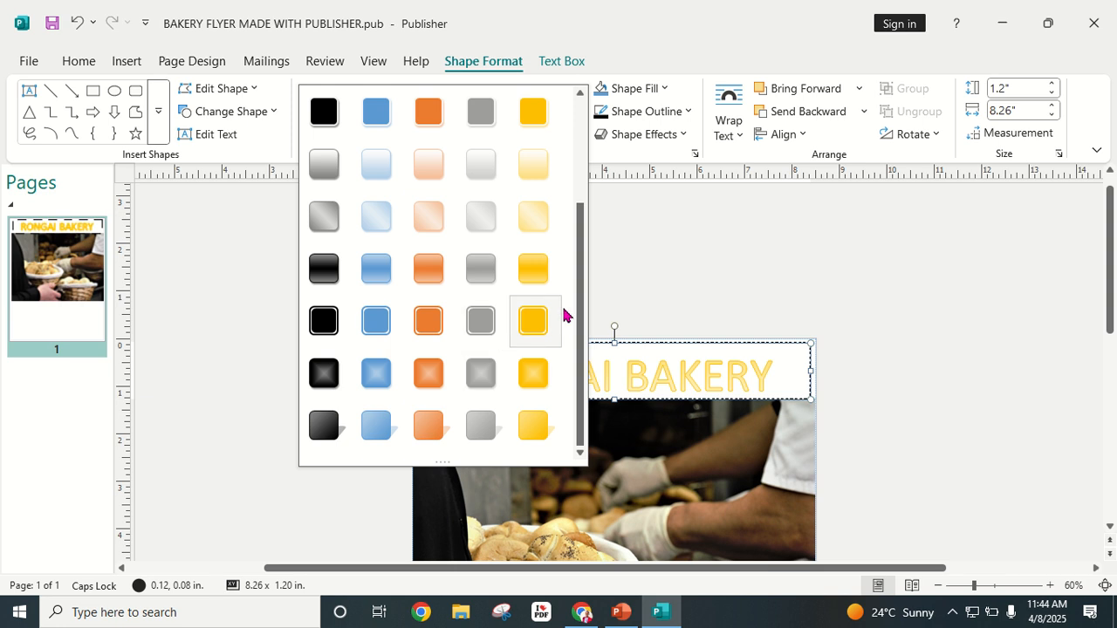
{"action": "scroll", "coordinate": [475, 323], "scroll_direction": "up", "scroll_amount": 3}
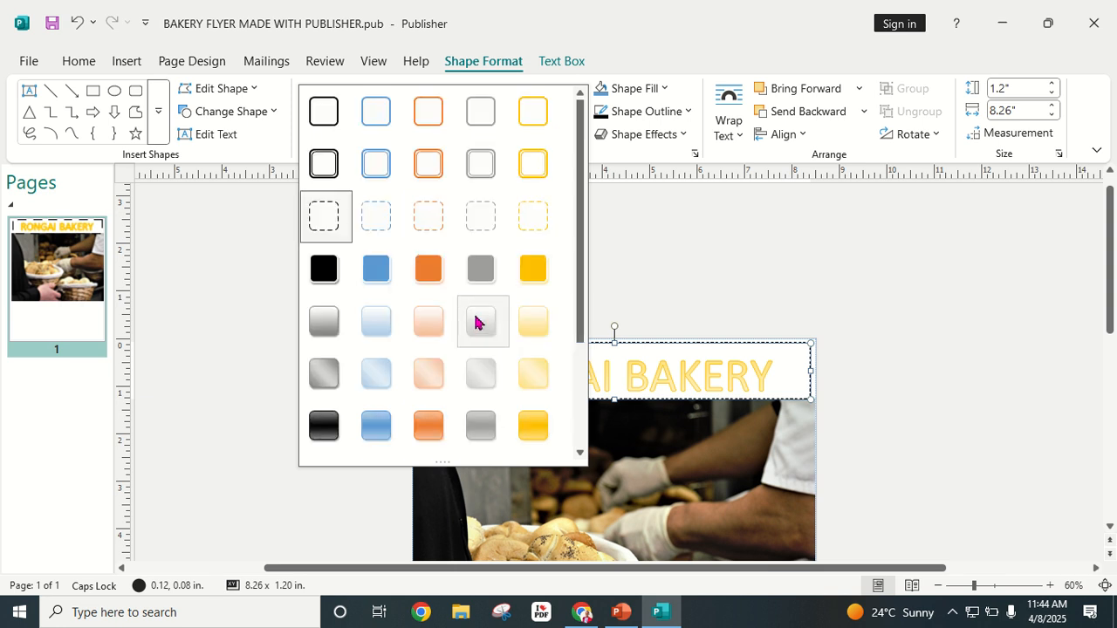
{"action": "scroll", "coordinate": [534, 289], "scroll_direction": "down", "scroll_amount": 3}
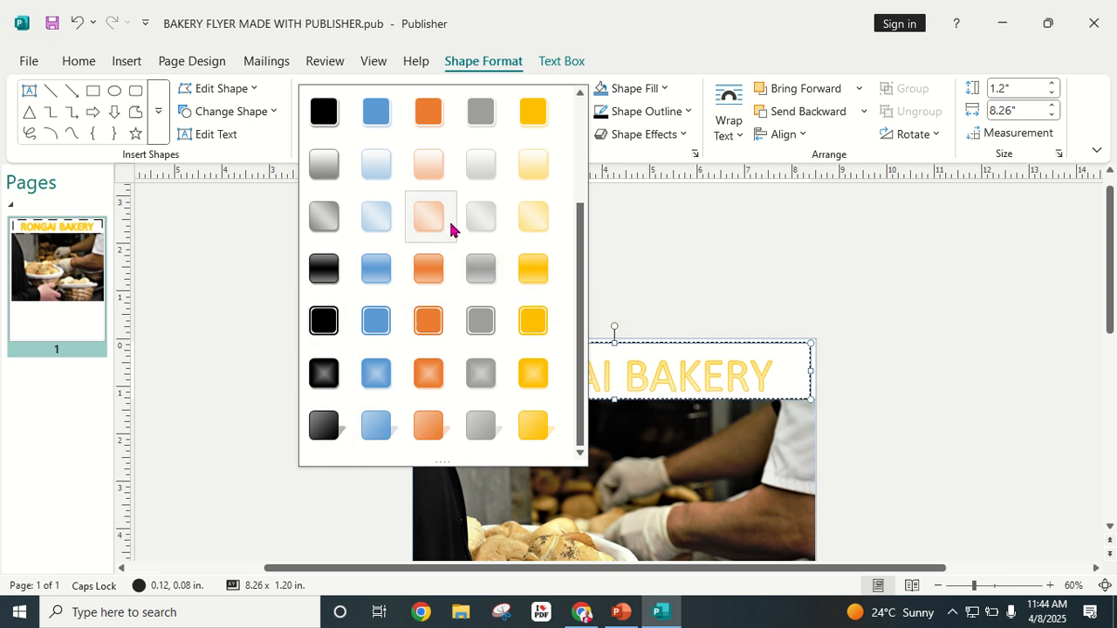
{"action": "scroll", "coordinate": [497, 277], "scroll_direction": "up", "scroll_amount": 3}
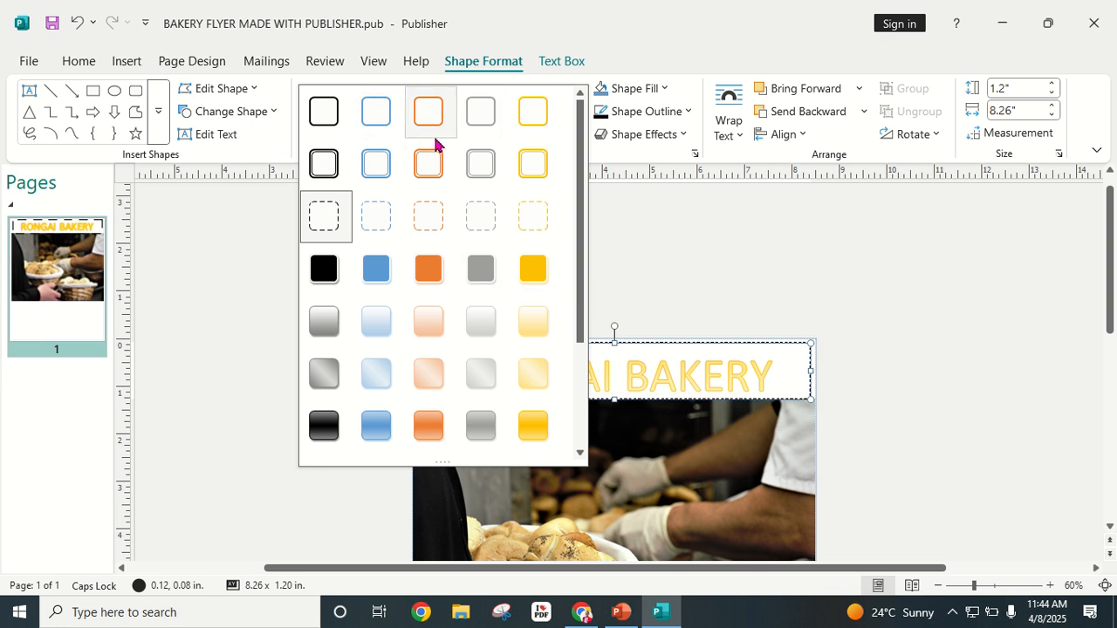
{"action": "scroll", "coordinate": [404, 309], "scroll_direction": "down", "scroll_amount": 3}
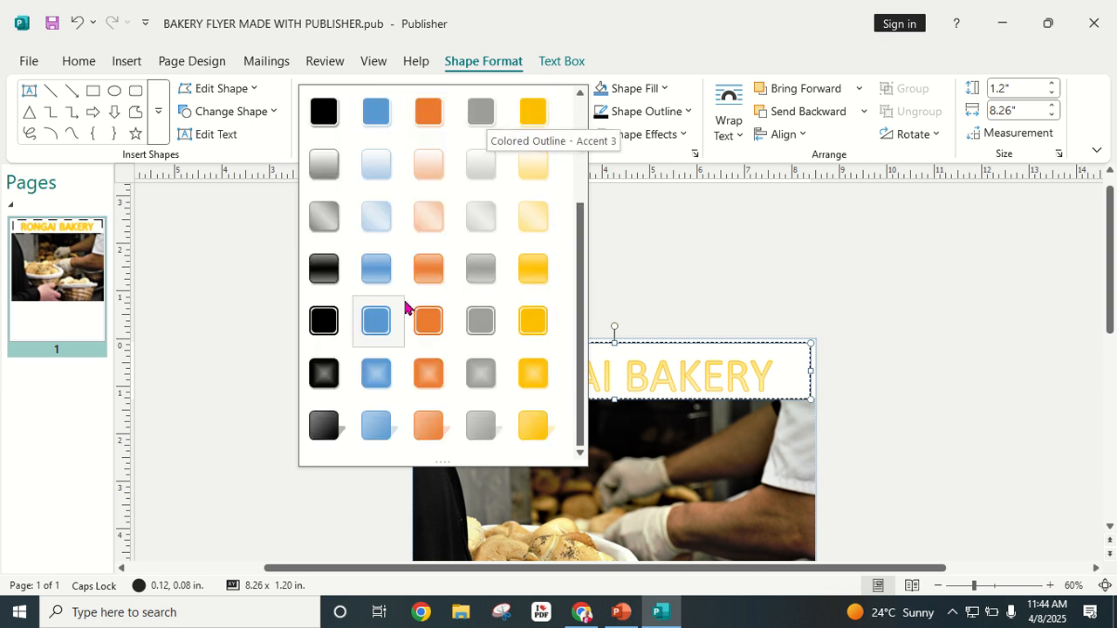
{"action": "scroll", "coordinate": [409, 308], "scroll_direction": "up", "scroll_amount": 3}
{"action": "scroll", "coordinate": [417, 359], "scroll_direction": "down", "scroll_amount": 3}
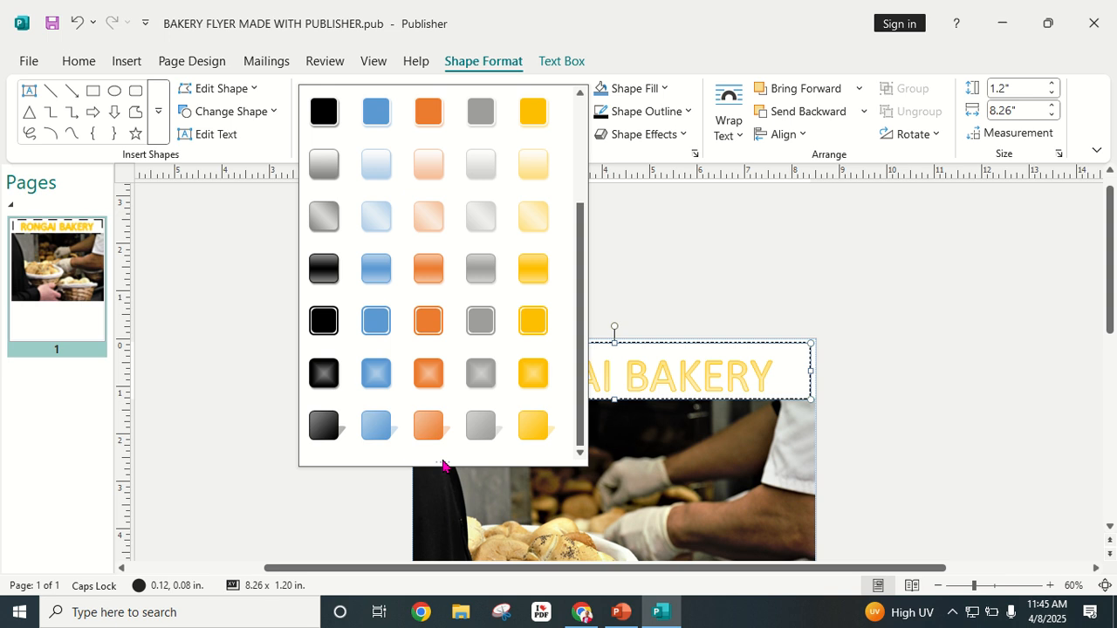
{"action": "left_click_drag", "start_coordinate": [442, 462], "coordinate": [441, 493]}
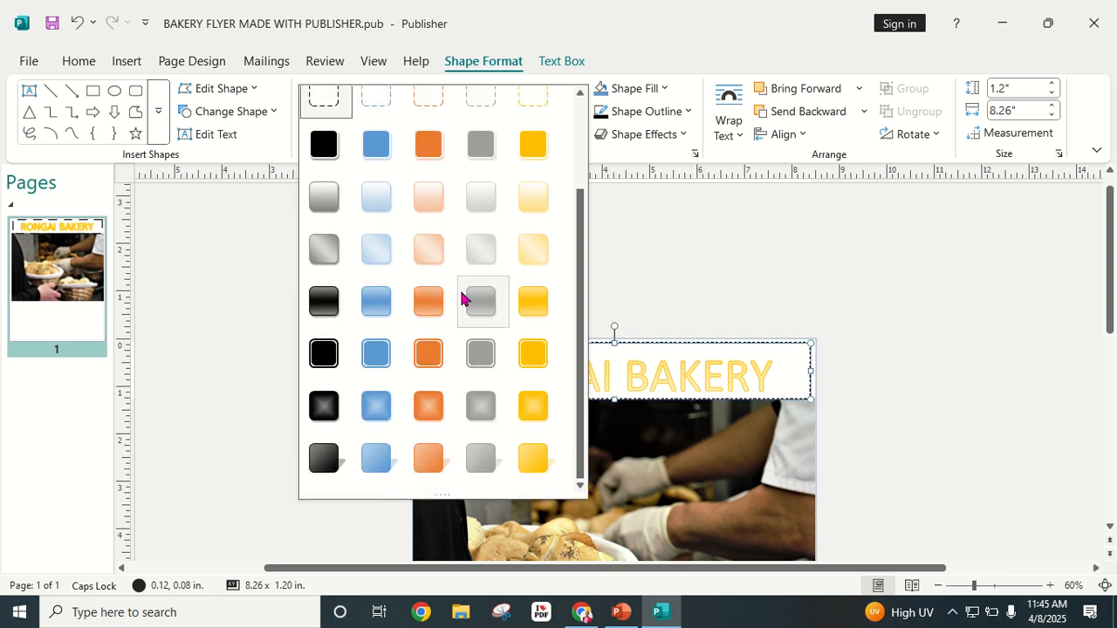
{"action": "scroll", "coordinate": [463, 306], "scroll_direction": "up", "scroll_amount": 2}
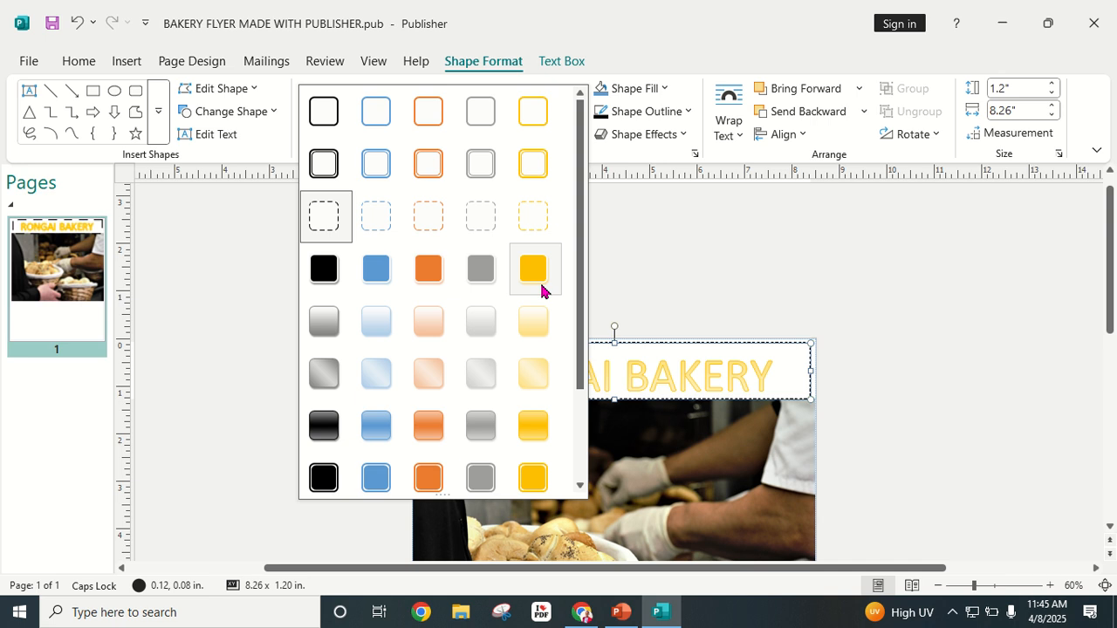
{"action": "left_click", "coordinate": [527, 119]}
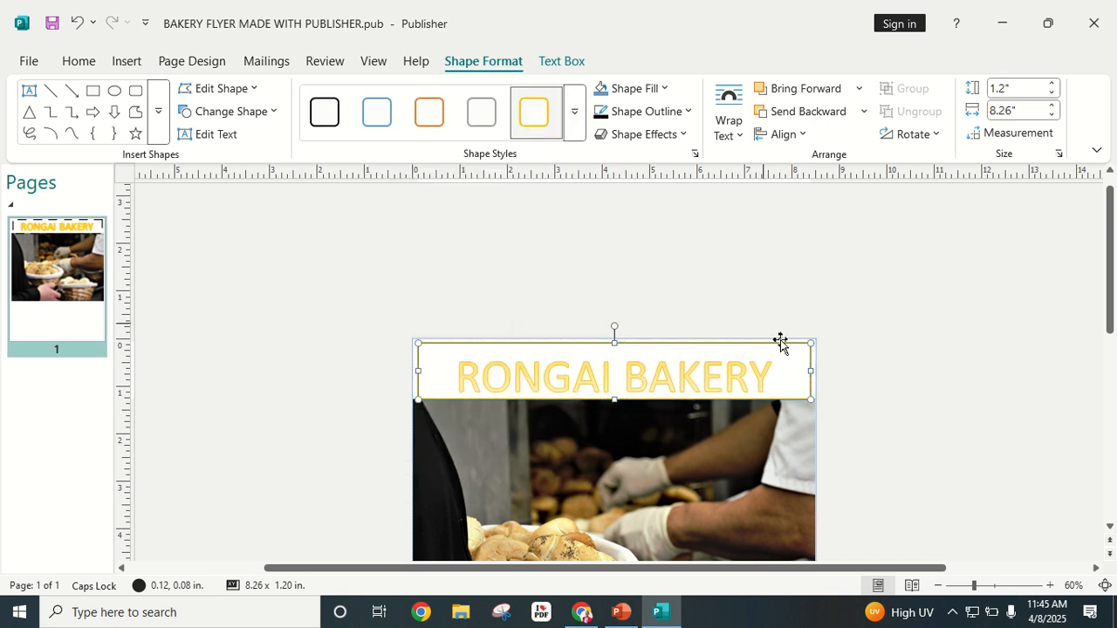
Step: Raise the title box's top edge to 1.28 inches and widen it on both sides
{"action": "left_click", "coordinate": [895, 341]}
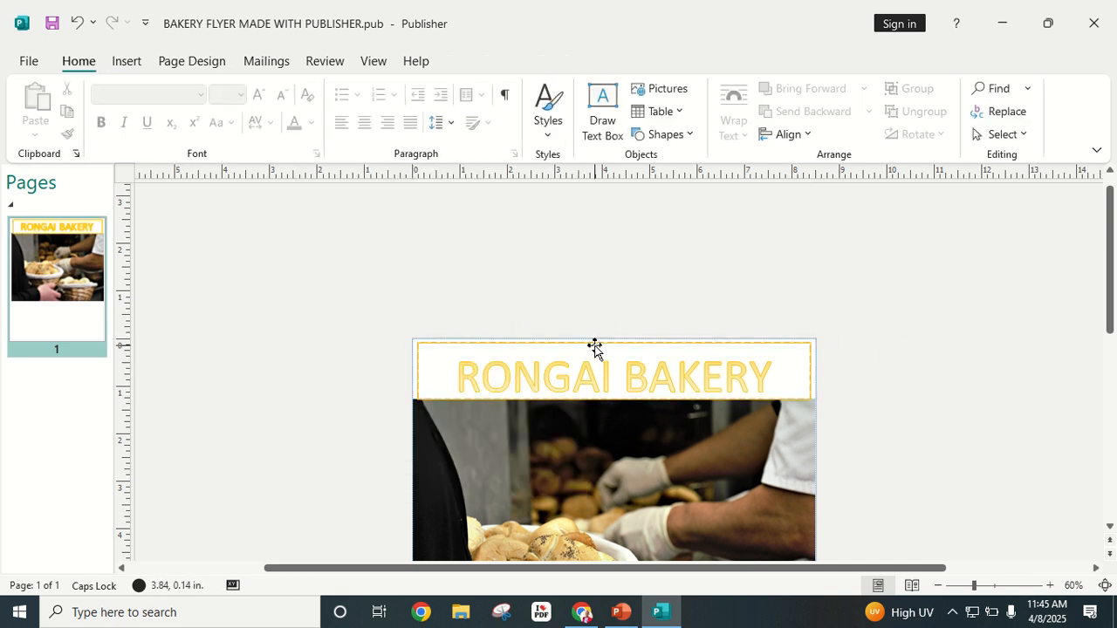
{"action": "left_click", "coordinate": [595, 345]}
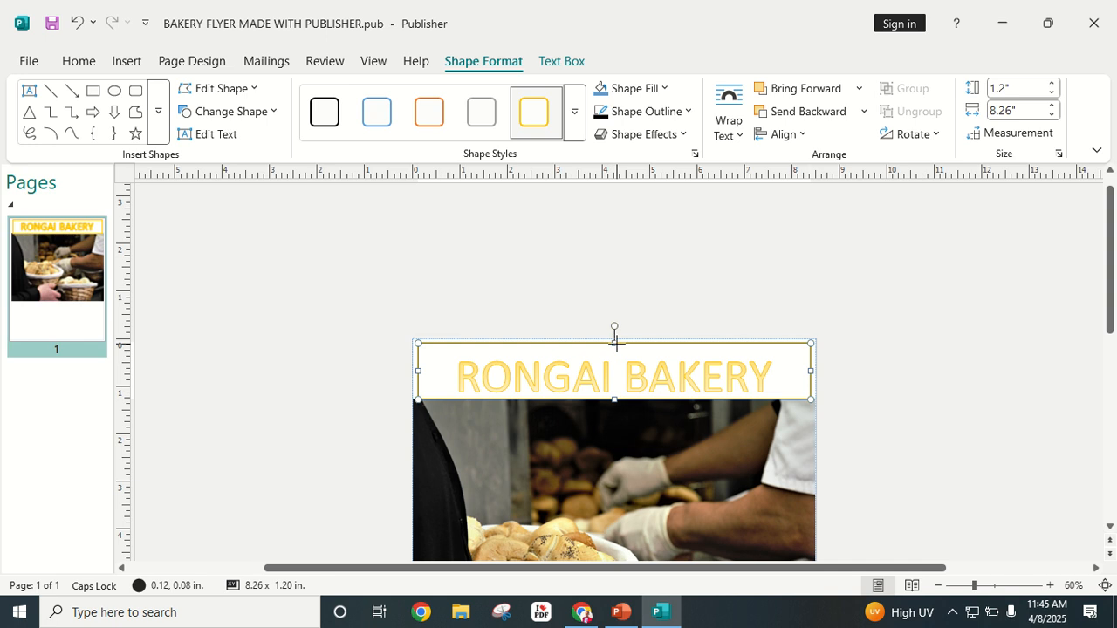
{"action": "left_click_drag", "start_coordinate": [616, 343], "coordinate": [615, 340]}
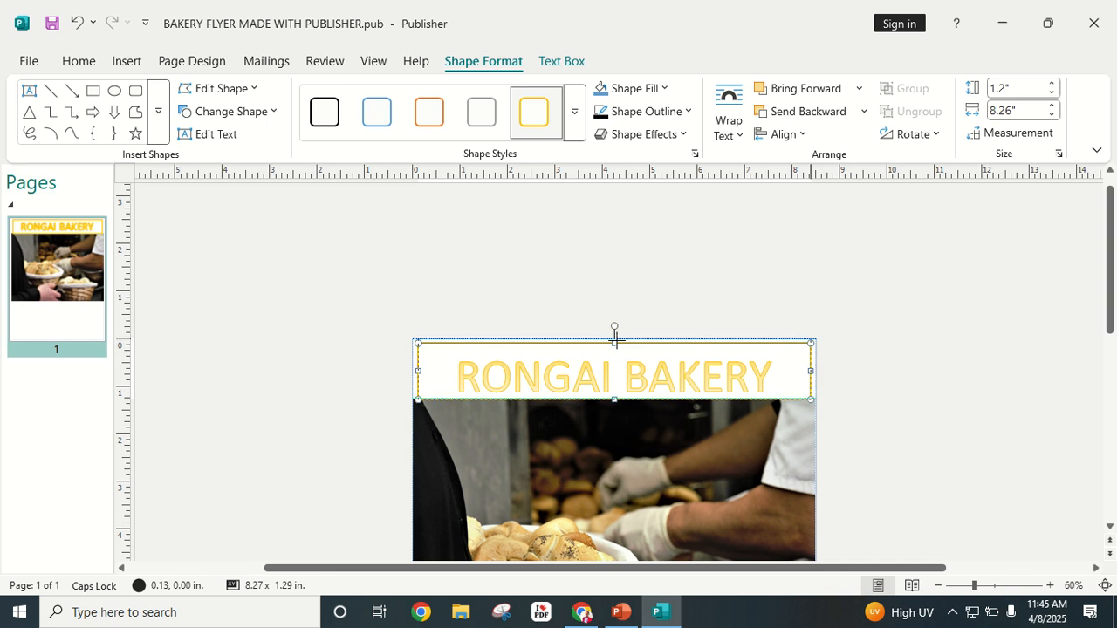
{"action": "left_click_drag", "start_coordinate": [613, 342], "coordinate": [615, 337]}
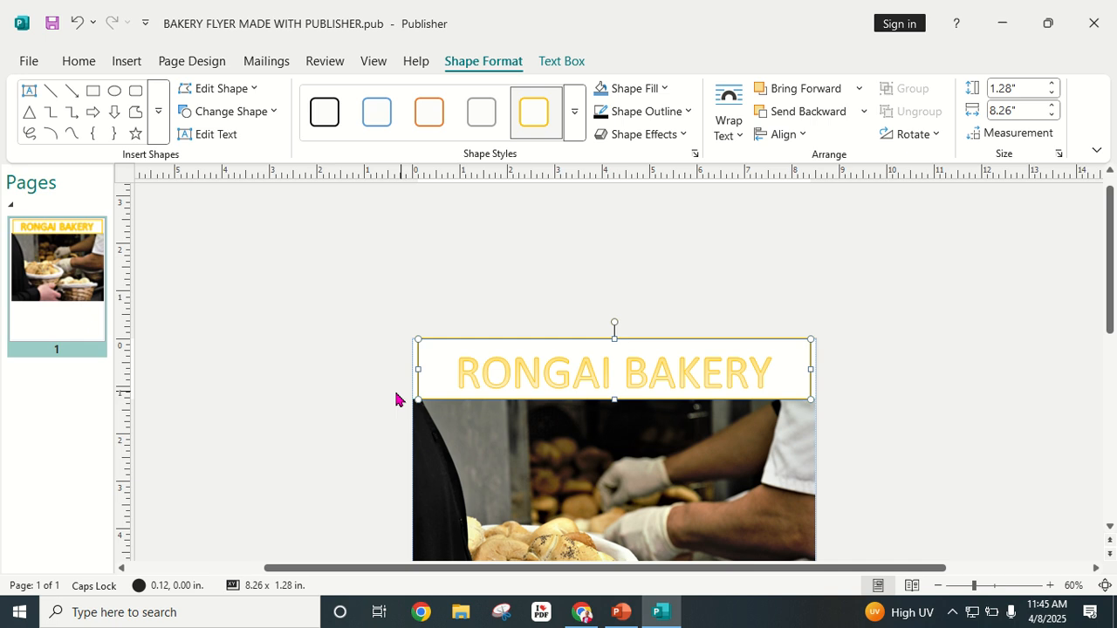
{"action": "left_click_drag", "start_coordinate": [419, 368], "coordinate": [413, 369]}
{"action": "left_click_drag", "start_coordinate": [811, 369], "coordinate": [812, 369]}
{"action": "left_click", "coordinate": [852, 375]}
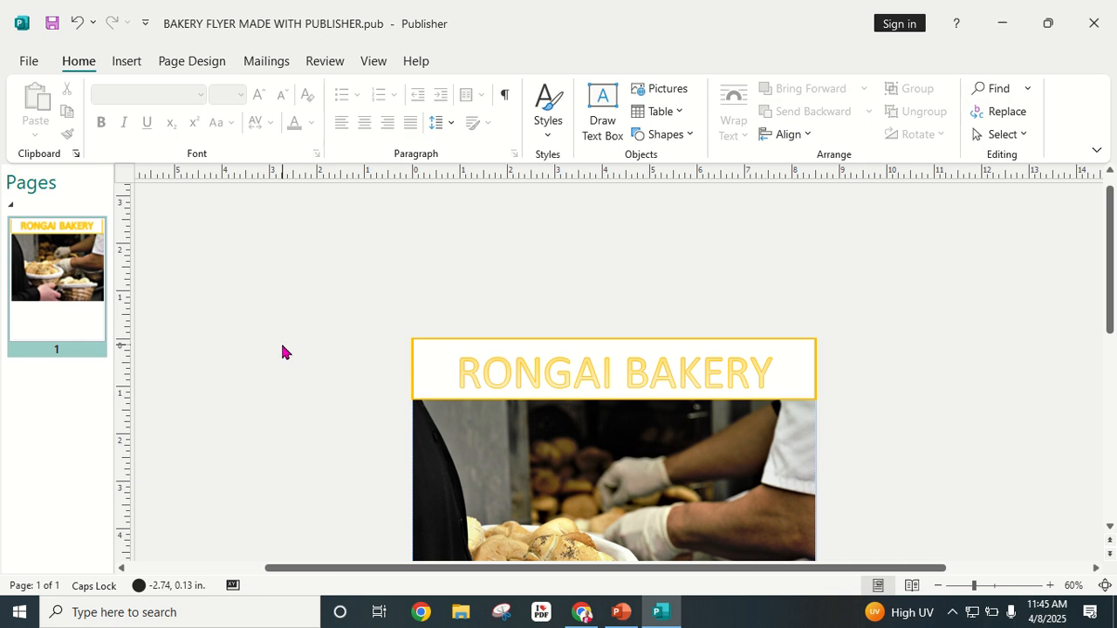
Step: Zoom in to inspect the enlarged title, then zoom back out to the bakery photo
{"action": "scroll", "coordinate": [930, 404], "scroll_direction": "down", "scroll_amount": 1}
{"action": "scroll", "coordinate": [930, 404], "scroll_direction": "down", "scroll_amount": 3}
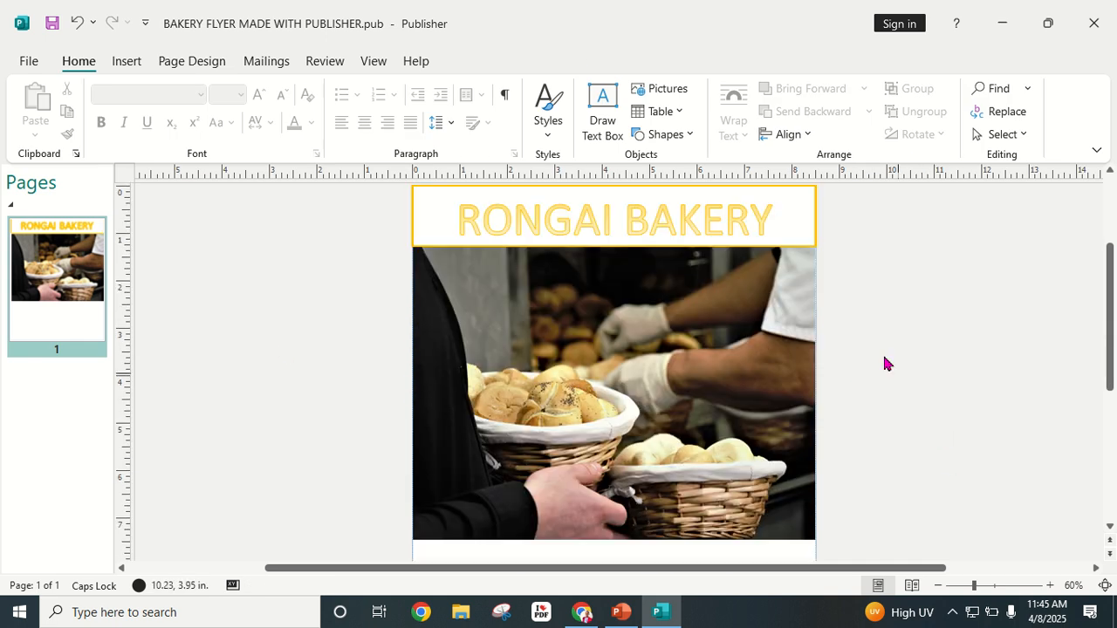
{"action": "scroll", "coordinate": [869, 336], "scroll_direction": "up", "scroll_amount": 1}
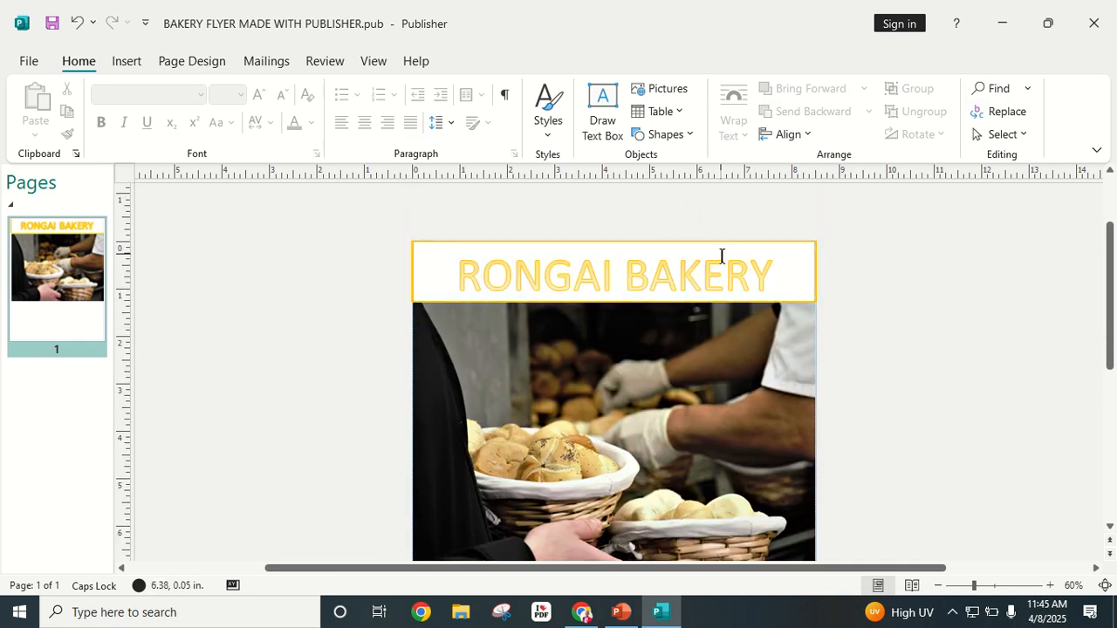
{"action": "scroll", "coordinate": [701, 366], "scroll_direction": "down", "scroll_amount": 1}
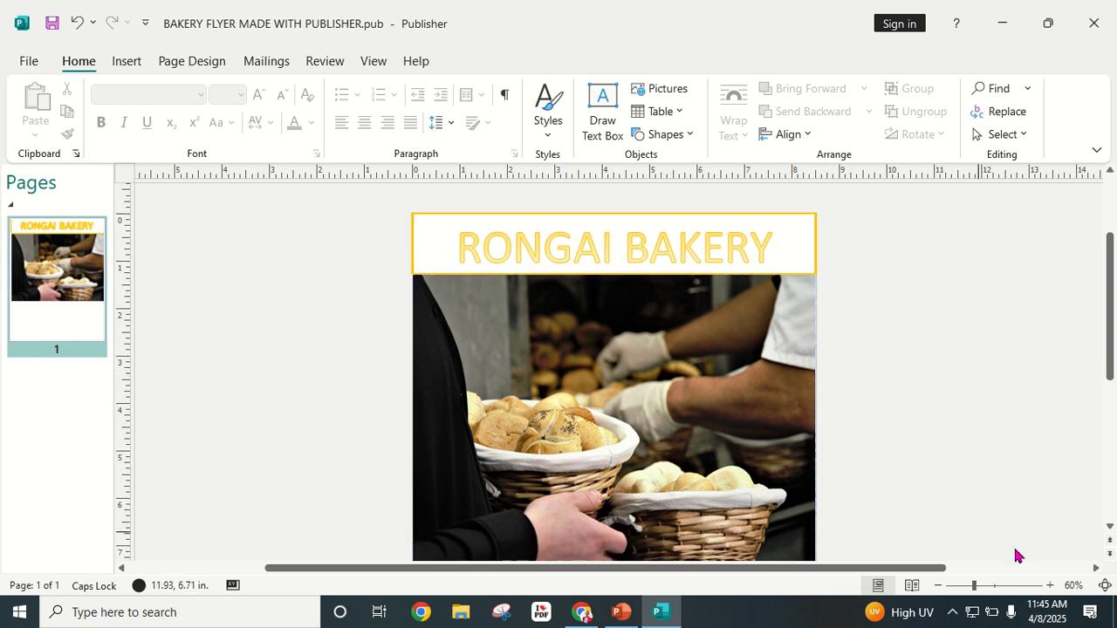
{"action": "left_click", "coordinate": [997, 587]}
{"action": "scroll", "coordinate": [842, 476], "scroll_direction": "up", "scroll_amount": 1}
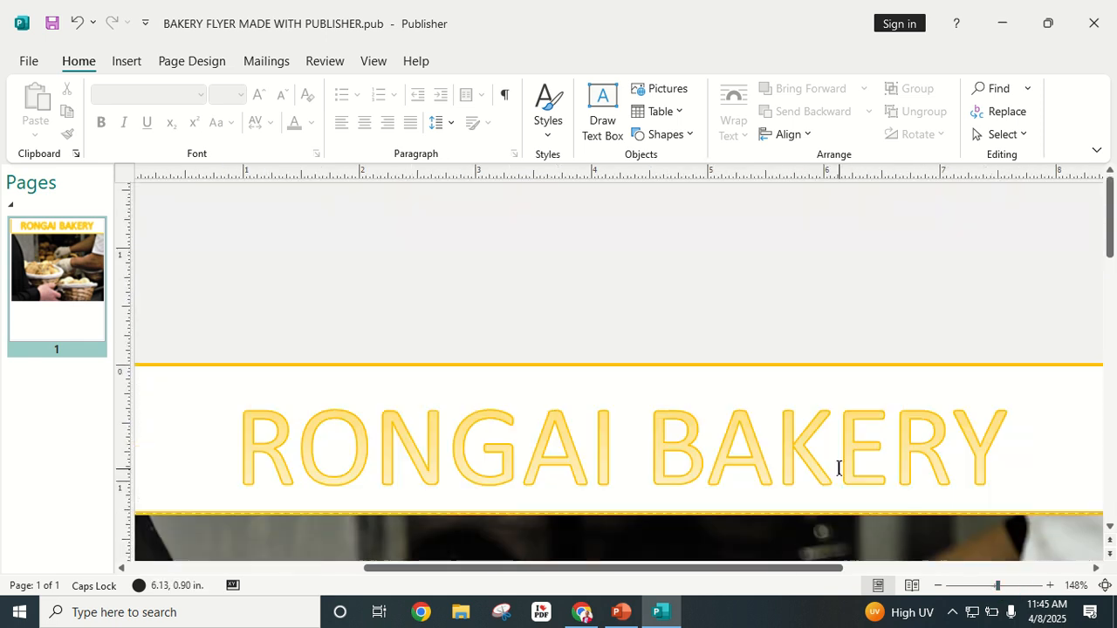
{"action": "scroll", "coordinate": [840, 469], "scroll_direction": "down", "scroll_amount": 1}
{"action": "left_click", "coordinate": [938, 586]}
{"action": "left_click", "coordinate": [938, 586]}
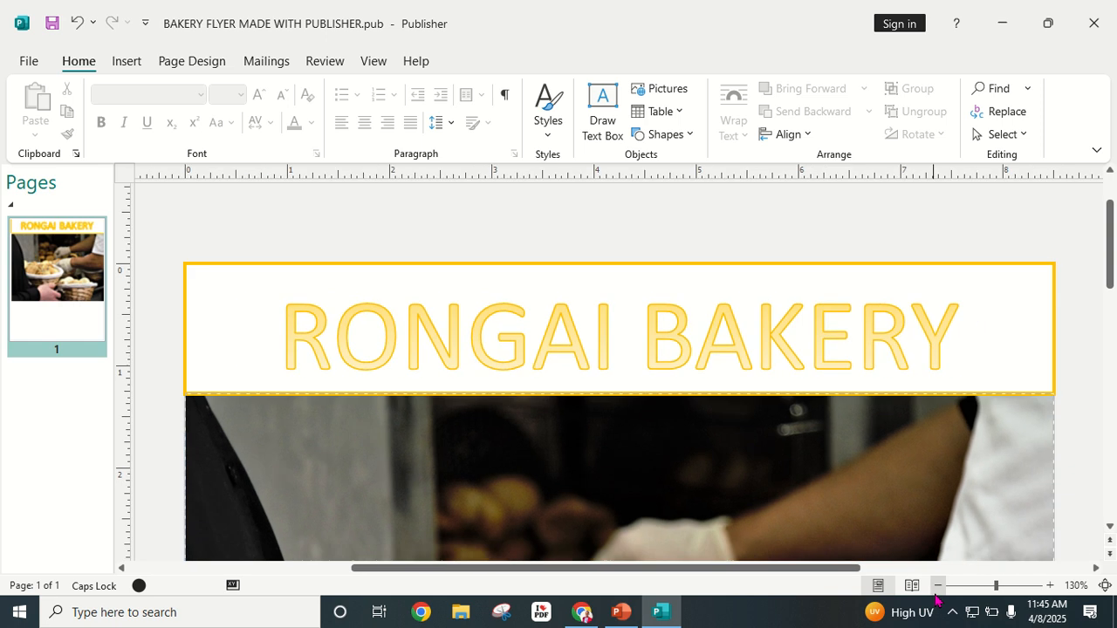
{"action": "left_click", "coordinate": [937, 585]}
{"action": "left_click", "coordinate": [937, 585]}
{"action": "left_click", "coordinate": [937, 585]}
{"action": "left_click", "coordinate": [938, 586]}
{"action": "left_click", "coordinate": [937, 586]}
{"action": "scroll", "coordinate": [761, 391], "scroll_direction": "down", "scroll_amount": 3}
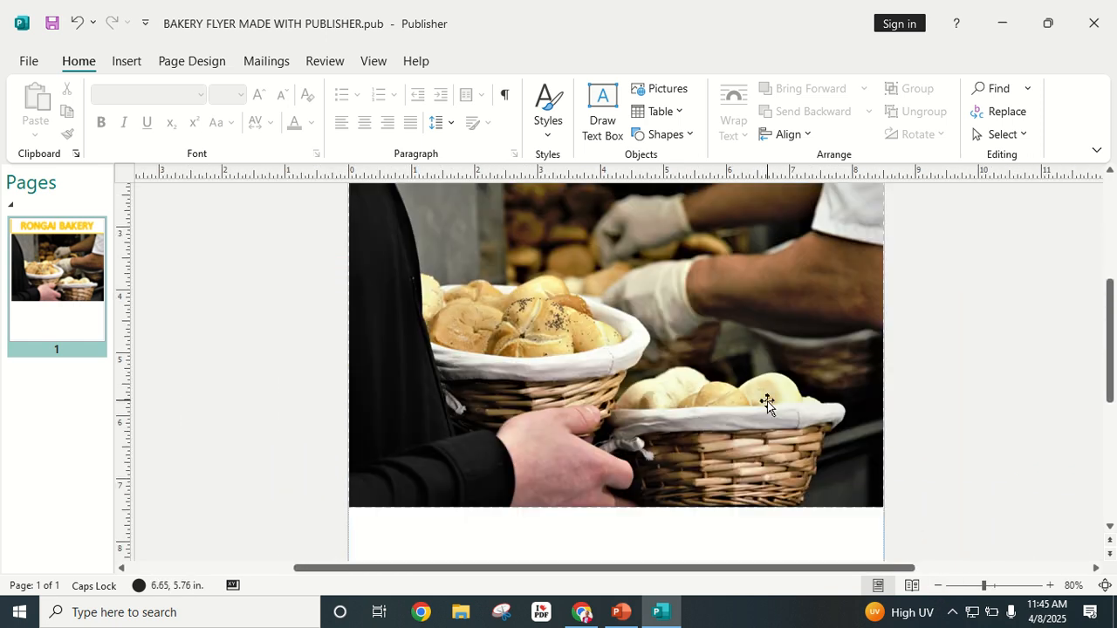
{"action": "left_click", "coordinate": [938, 586]}
{"action": "left_click", "coordinate": [937, 586]}
{"action": "left_click", "coordinate": [937, 586]}
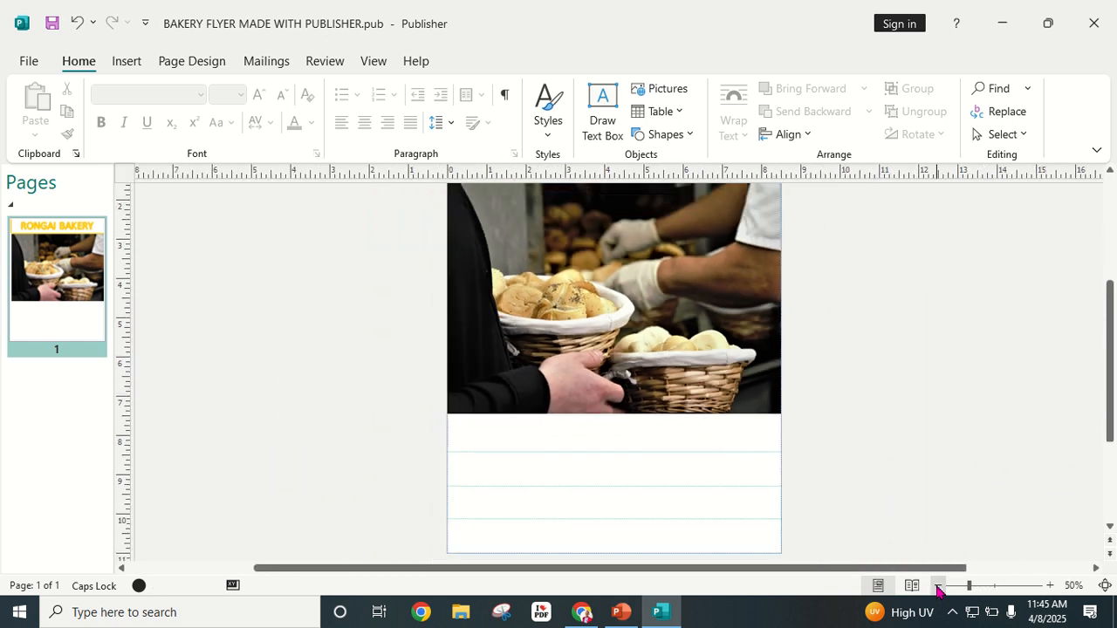
{"action": "scroll", "coordinate": [851, 451], "scroll_direction": "up", "scroll_amount": 2}
{"action": "scroll", "coordinate": [785, 439], "scroll_direction": "down", "scroll_amount": 2}
Step: Open the Insert tab on the ribbon
{"action": "left_click", "coordinate": [127, 63]}
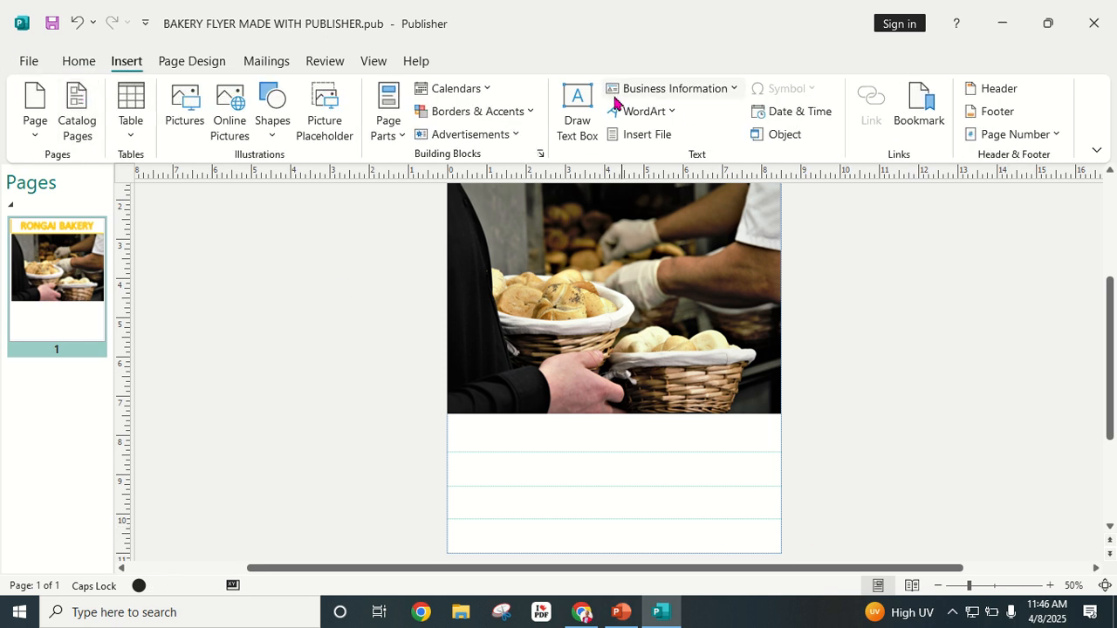
Step: Draw a wide text box just below the bakery photo and turn on bold
{"action": "left_click", "coordinate": [578, 104]}
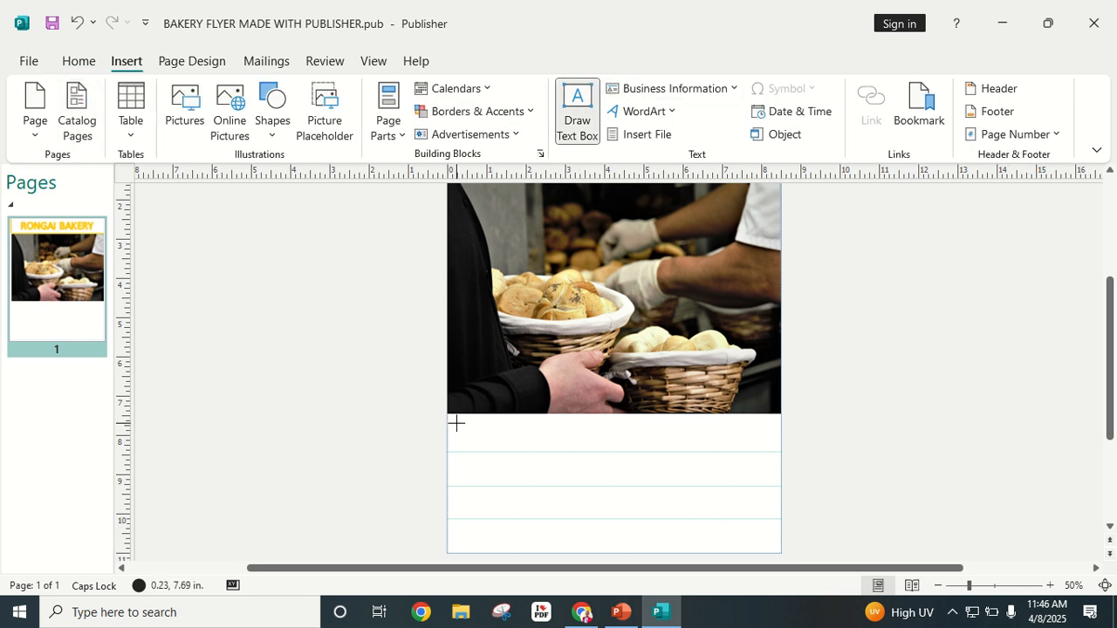
{"action": "left_click_drag", "start_coordinate": [452, 420], "coordinate": [775, 448]}
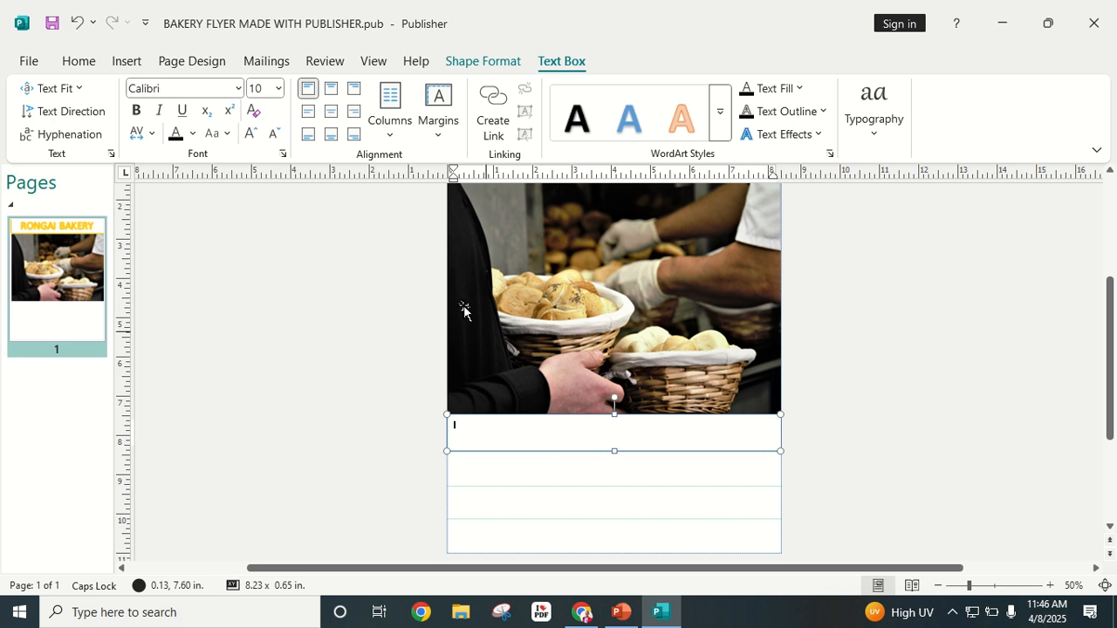
{"action": "left_click", "coordinate": [137, 111]}
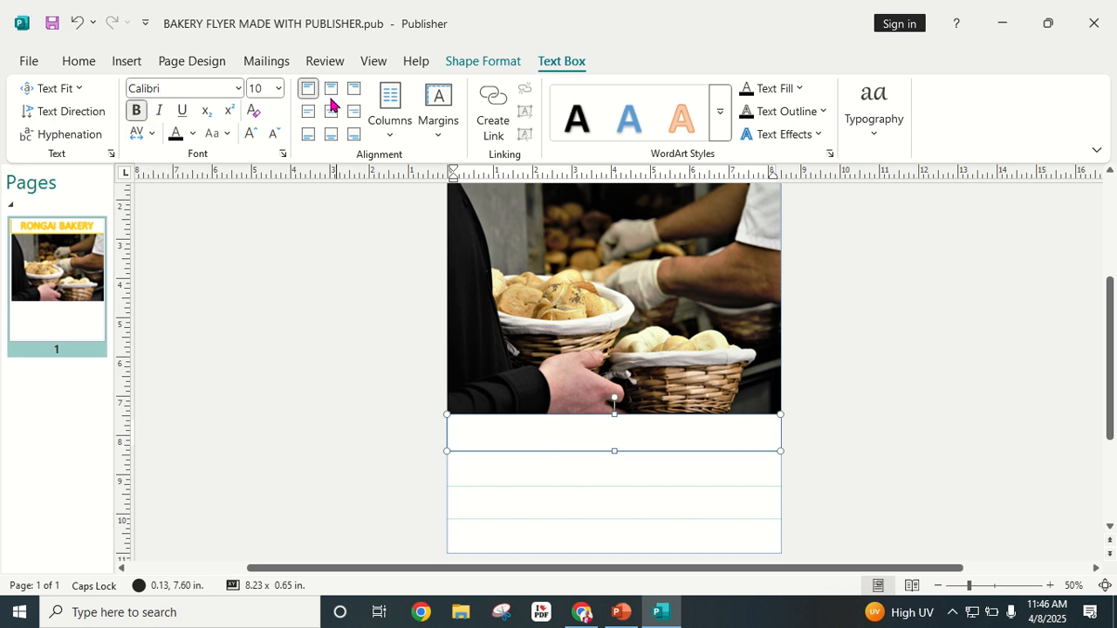
Step: Set the heading font to Arial Black at 48 pt
{"action": "left_click", "coordinate": [236, 91]}
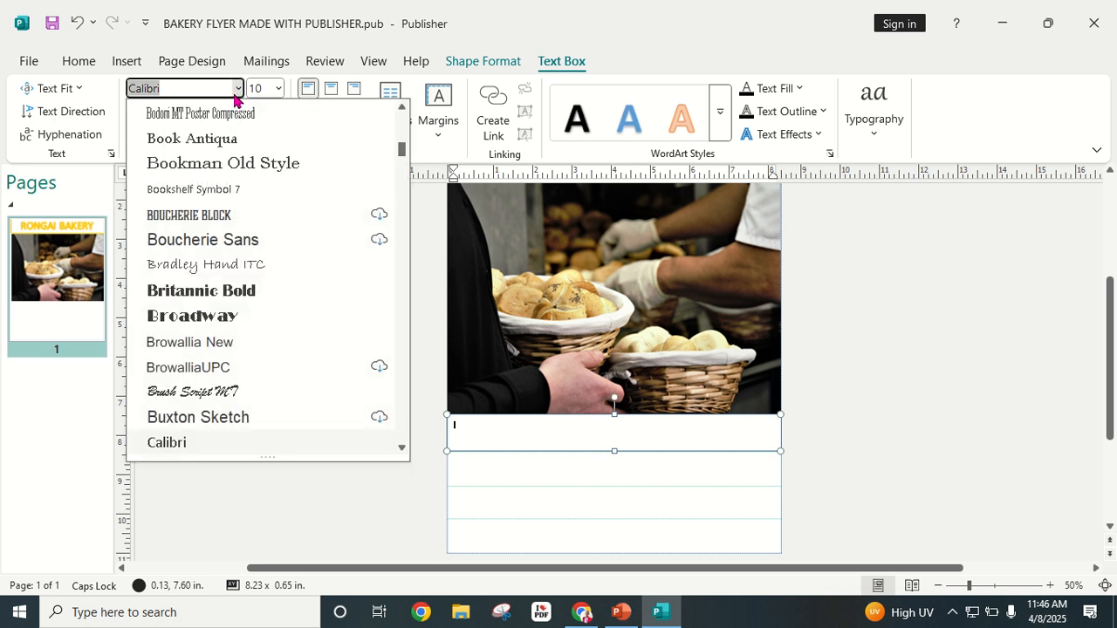
{"action": "scroll", "coordinate": [244, 260], "scroll_direction": "down", "scroll_amount": 2}
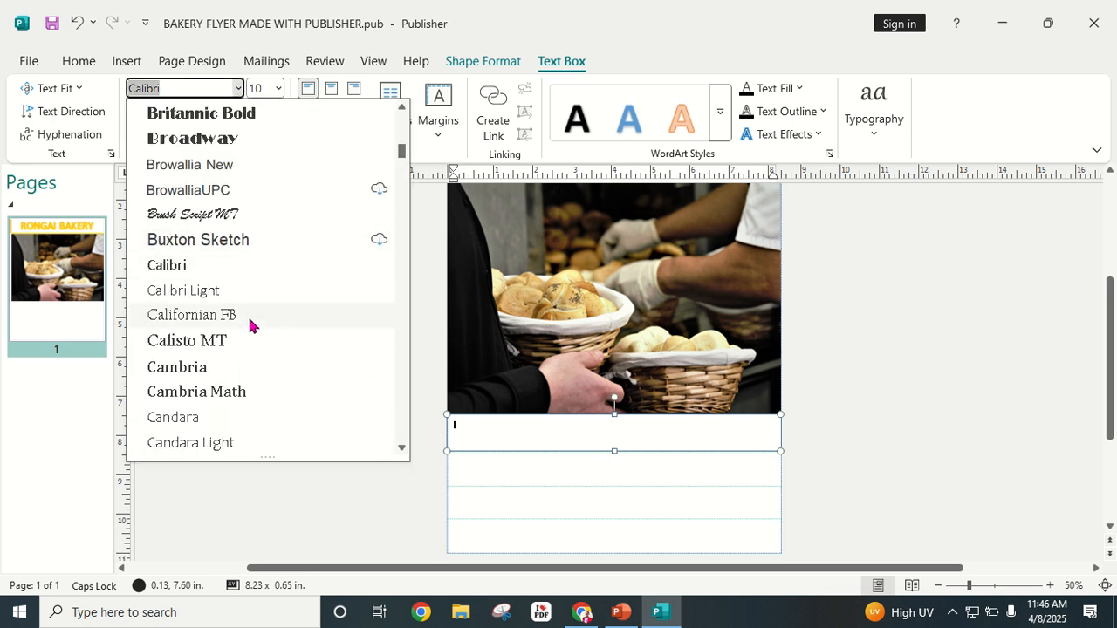
{"action": "scroll", "coordinate": [247, 320], "scroll_direction": "down", "scroll_amount": 2}
{"action": "scroll", "coordinate": [247, 319], "scroll_direction": "down", "scroll_amount": 12}
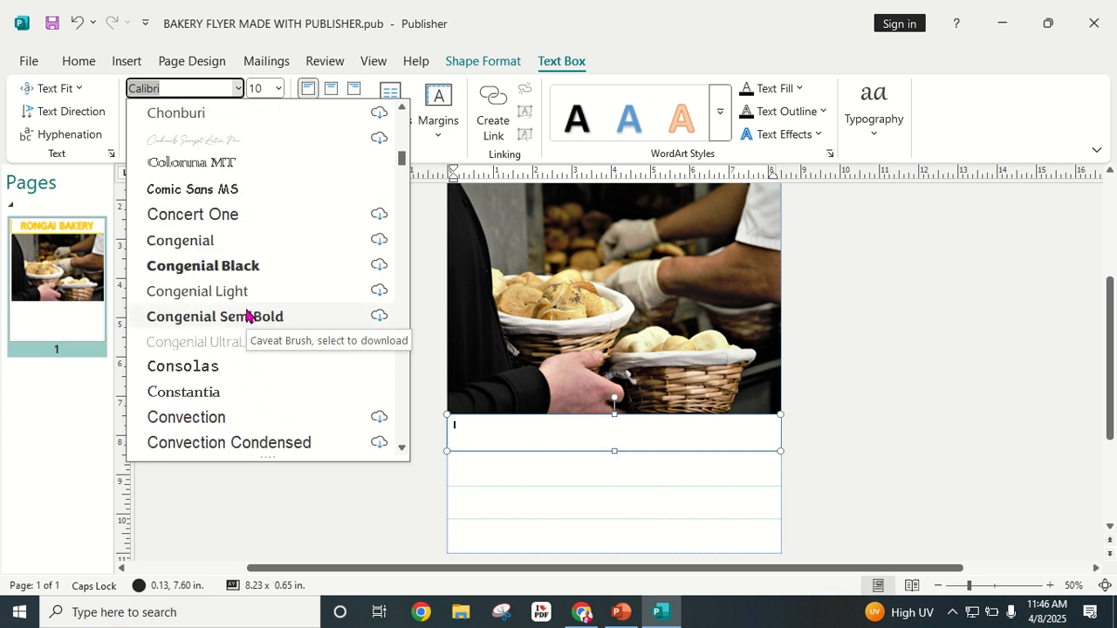
{"action": "scroll", "coordinate": [246, 315], "scroll_direction": "down", "scroll_amount": 8}
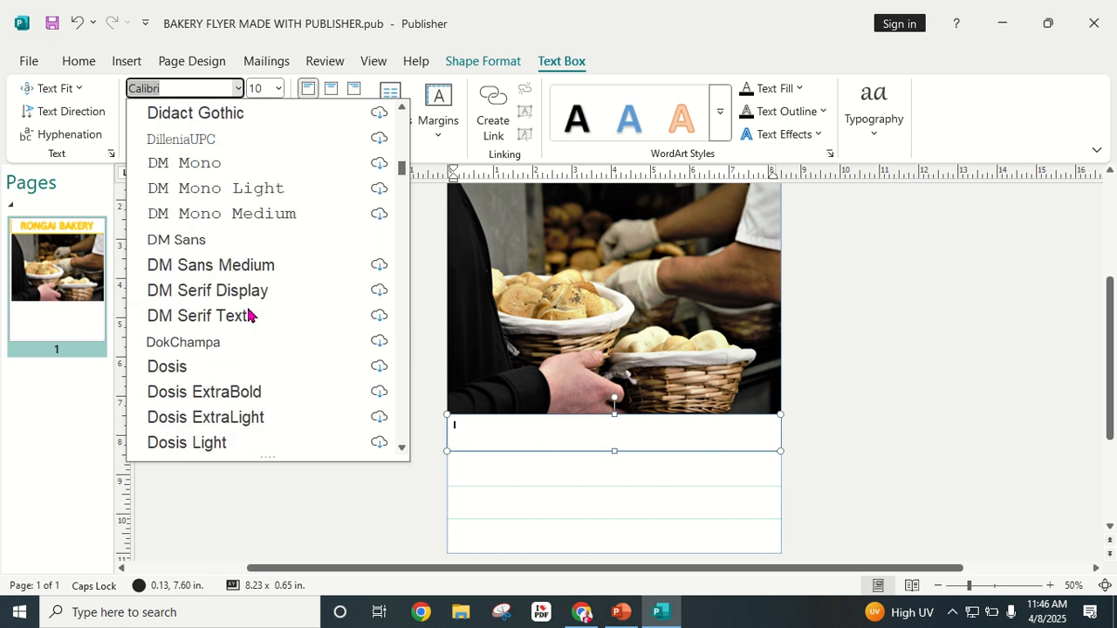
{"action": "scroll", "coordinate": [249, 315], "scroll_direction": "down", "scroll_amount": 5}
{"action": "scroll", "coordinate": [249, 314], "scroll_direction": "up", "scroll_amount": 20}
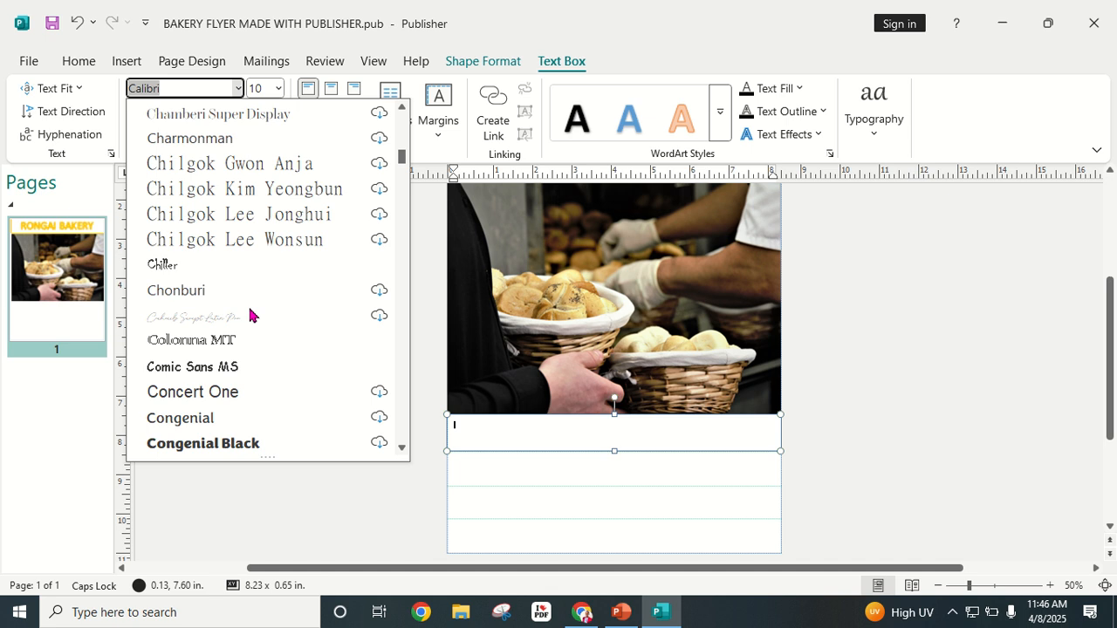
{"action": "scroll", "coordinate": [250, 314], "scroll_direction": "up", "scroll_amount": 10}
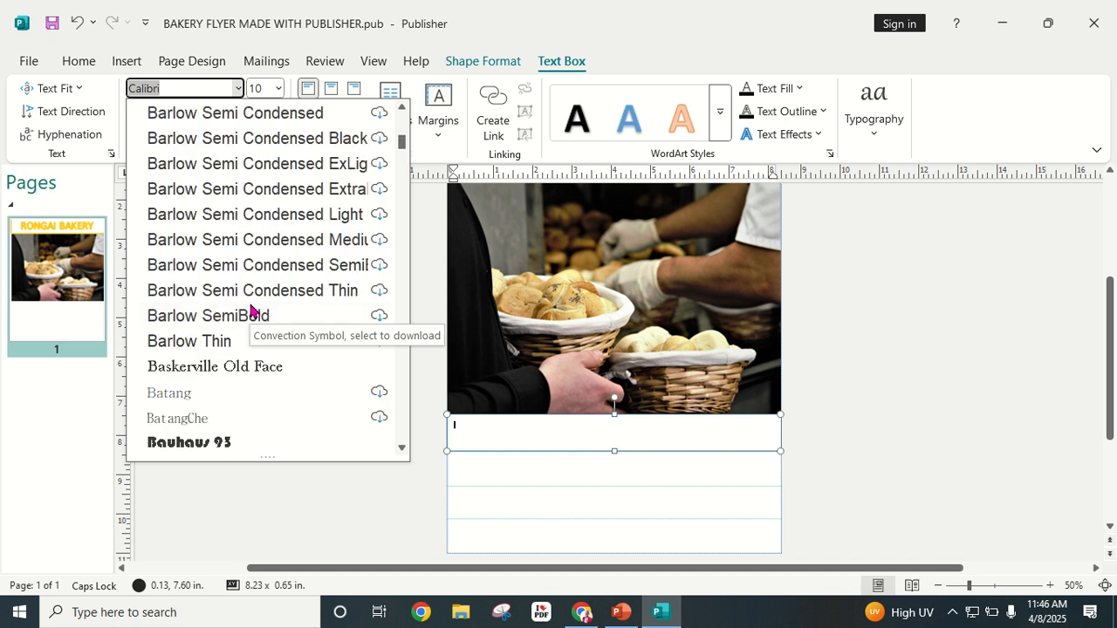
{"action": "scroll", "coordinate": [250, 311], "scroll_direction": "up", "scroll_amount": 7}
{"action": "scroll", "coordinate": [251, 311], "scroll_direction": "up", "scroll_amount": 15}
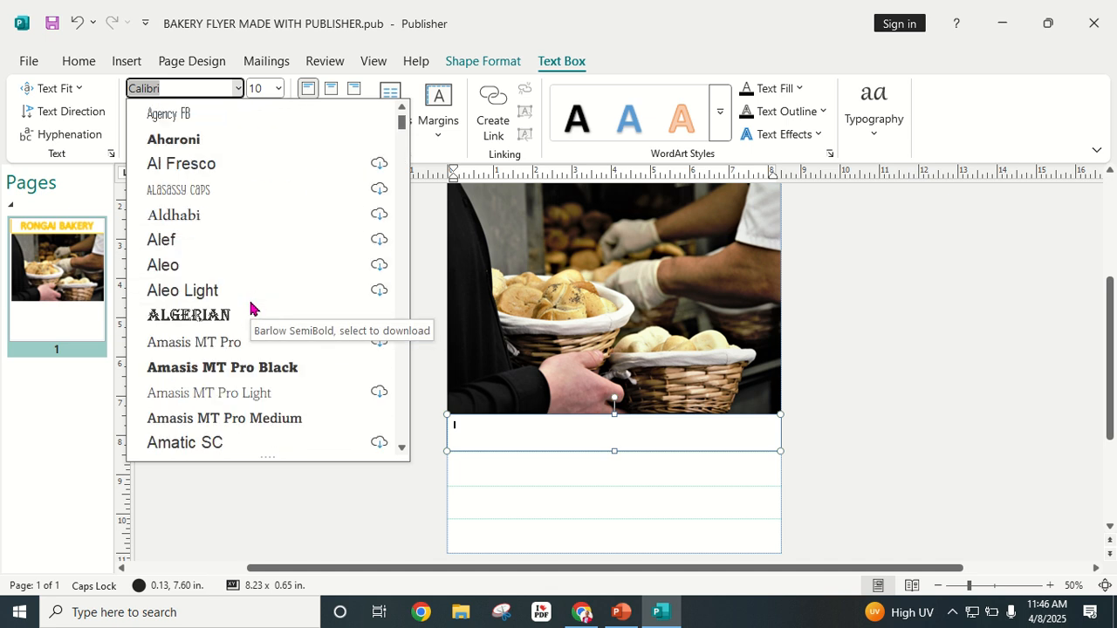
{"action": "scroll", "coordinate": [238, 299], "scroll_direction": "down", "scroll_amount": 2}
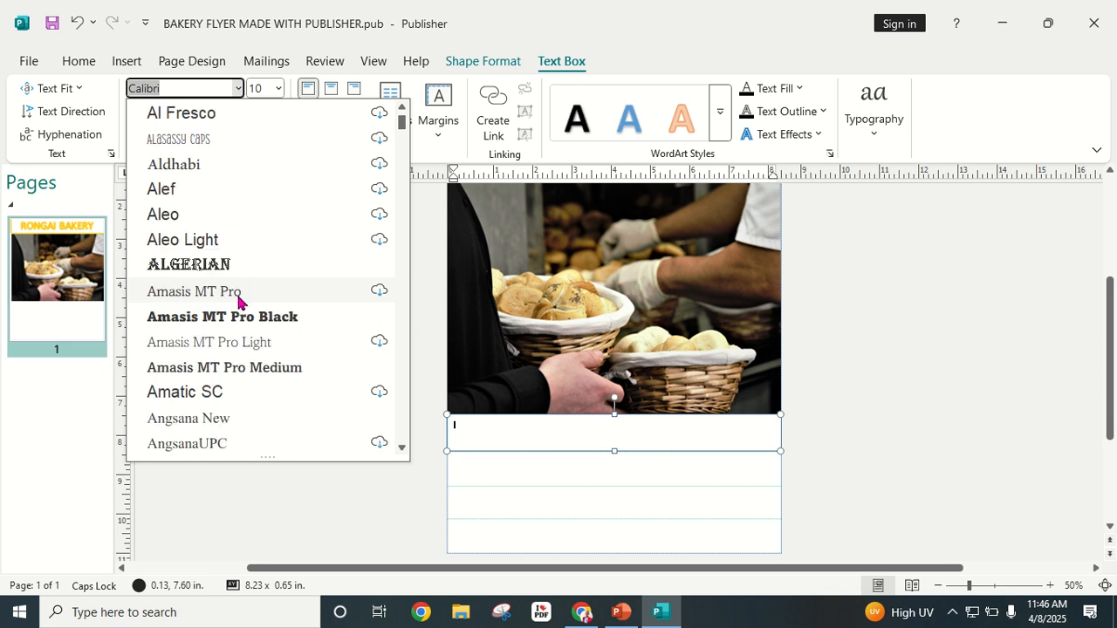
{"action": "scroll", "coordinate": [238, 300], "scroll_direction": "down", "scroll_amount": 2}
{"action": "scroll", "coordinate": [239, 299], "scroll_direction": "up", "scroll_amount": 5}
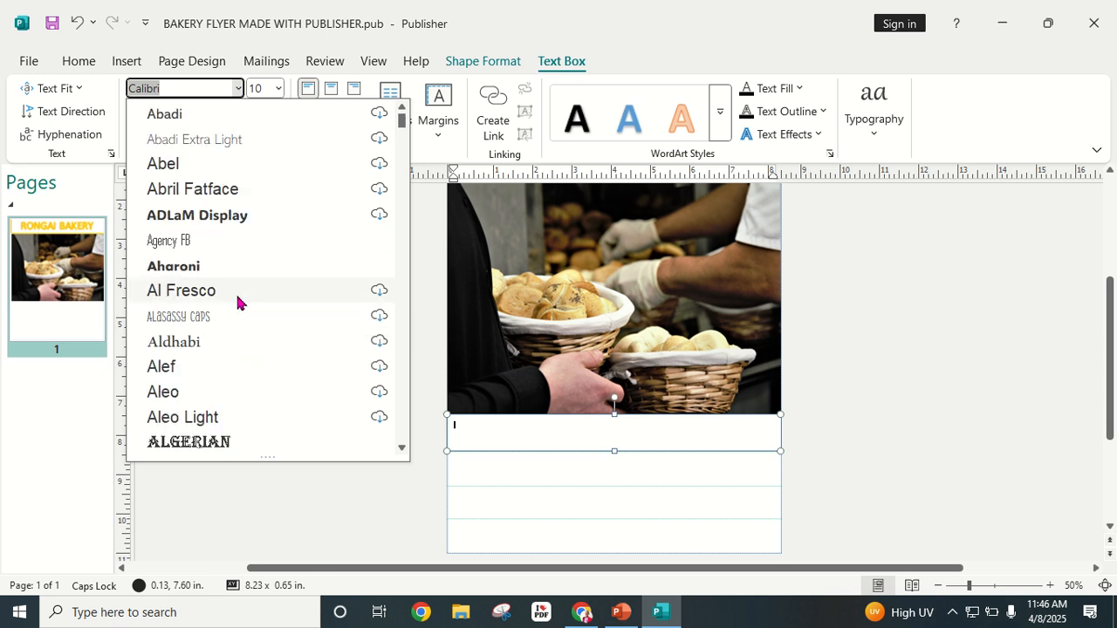
{"action": "scroll", "coordinate": [238, 299], "scroll_direction": "down", "scroll_amount": 10}
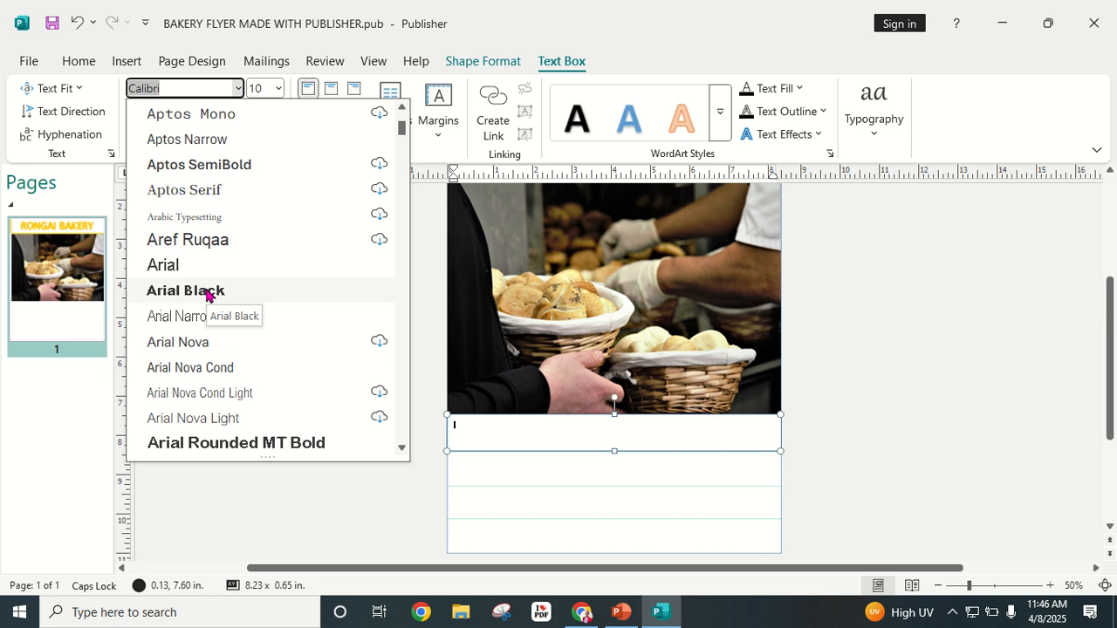
{"action": "left_click", "coordinate": [208, 293]}
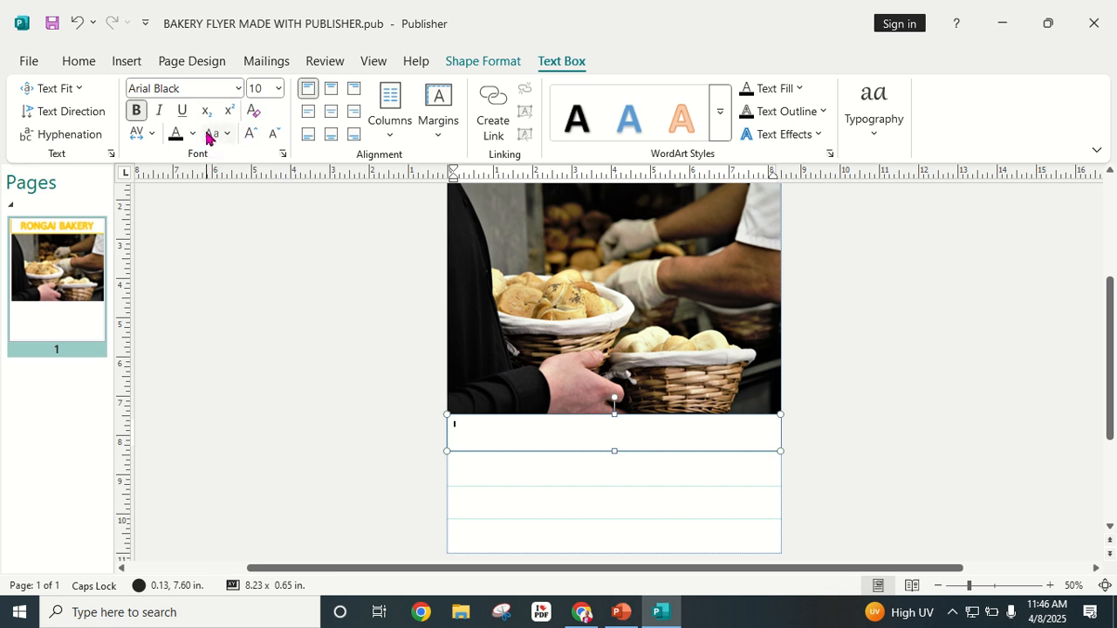
{"action": "left_click", "coordinate": [248, 133]}
{"action": "left_click", "coordinate": [248, 134]}
{"action": "left_click", "coordinate": [248, 134]}
{"action": "left_click", "coordinate": [248, 134]}
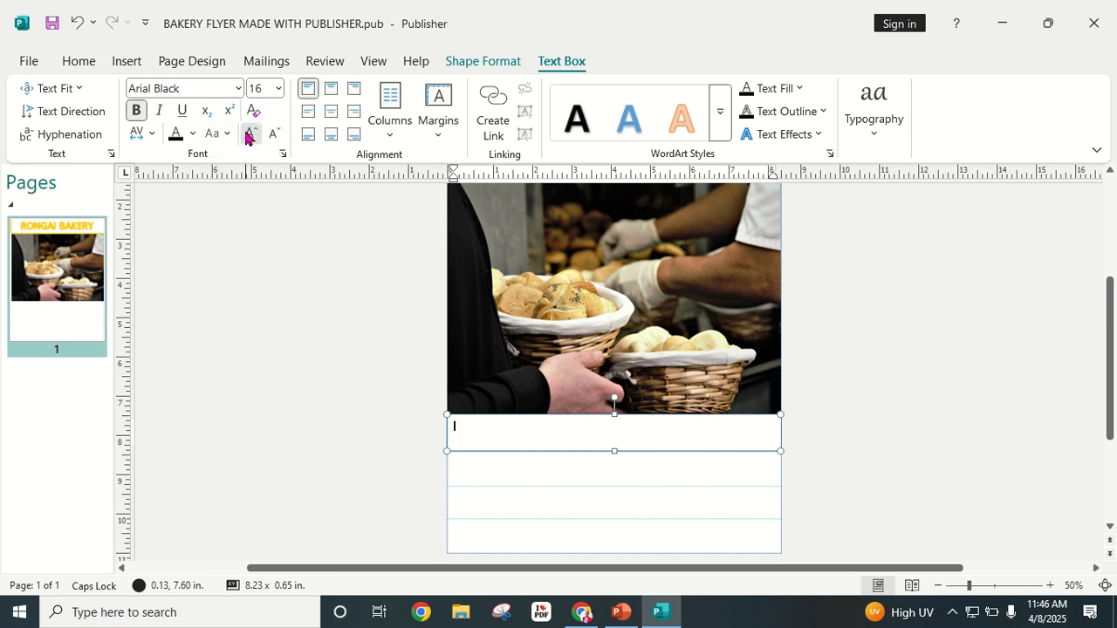
{"action": "left_click", "coordinate": [248, 134]}
{"action": "left_click", "coordinate": [248, 134]}
{"action": "left_click", "coordinate": [248, 135]}
{"action": "left_click", "coordinate": [248, 136]}
{"action": "left_click", "coordinate": [248, 135]}
{"action": "left_click", "coordinate": [248, 135]}
{"action": "left_click", "coordinate": [248, 136]}
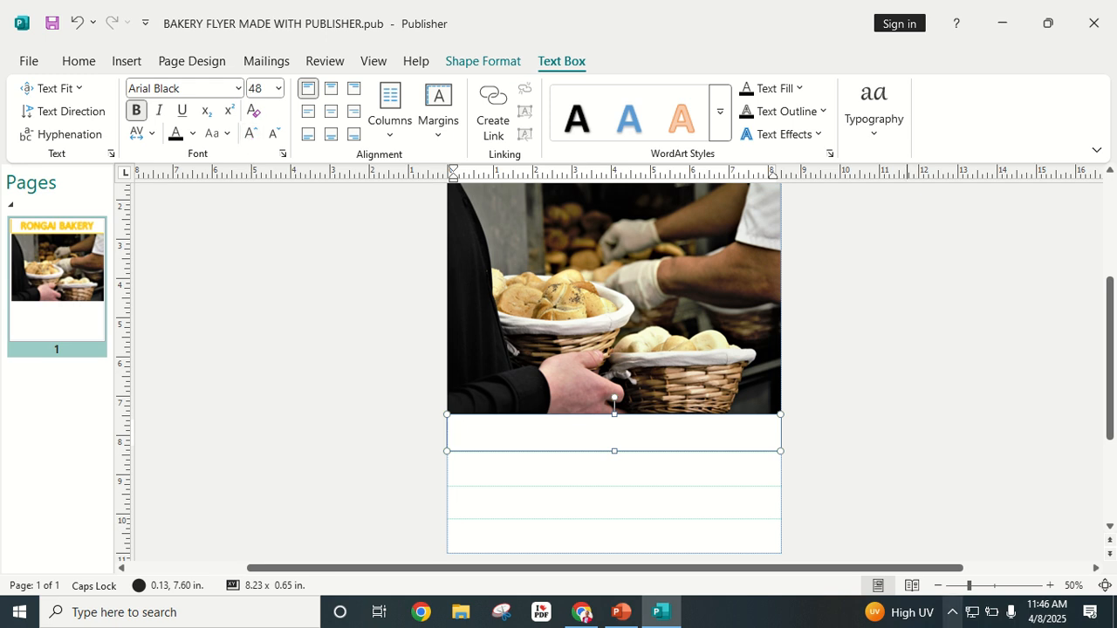
Step: Type the heading 'Products & Services'
{"action": "key", "text": "Caps_Lock"}
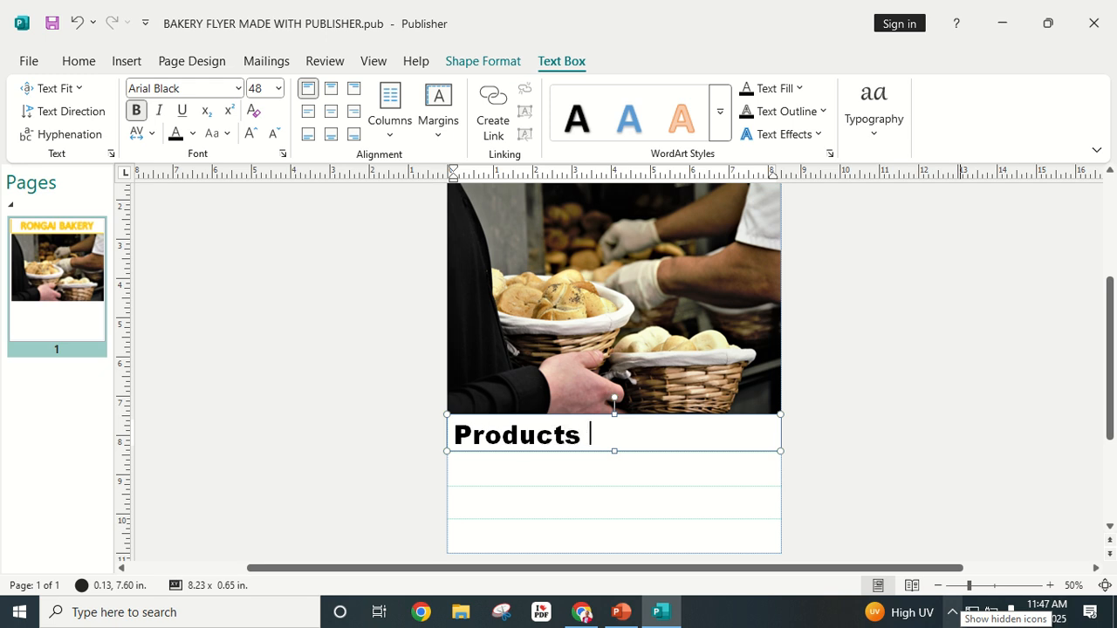
{"action": "type", "text": "%"}
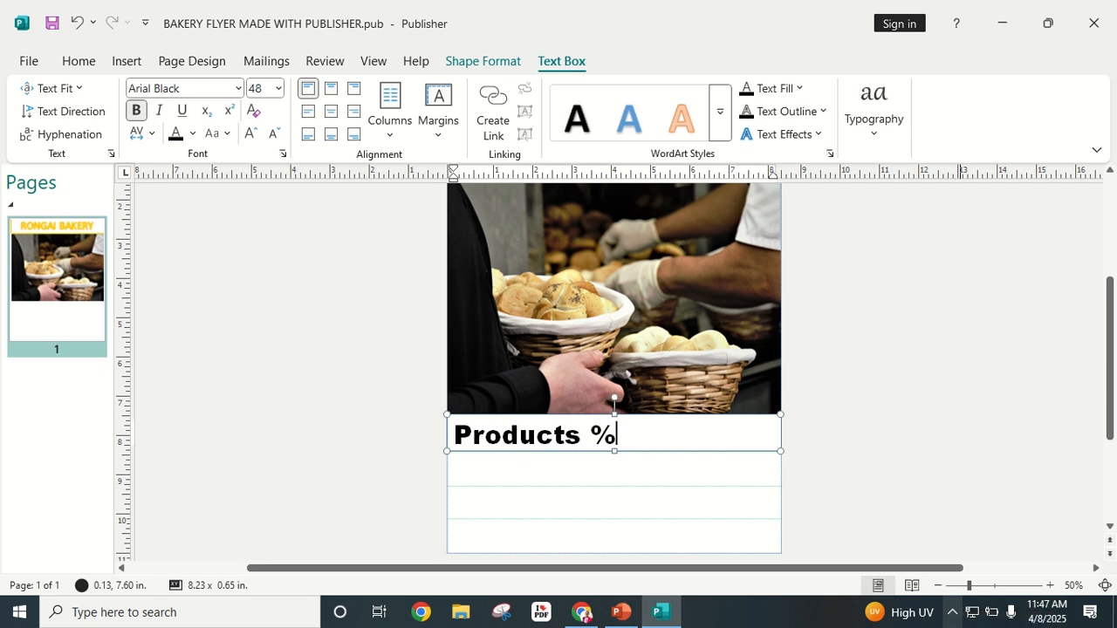
{"action": "key", "text": "BackSpace"}
{"action": "type", "text": "&"}
{"action": "key", "text": "Caps_Lock"}
{"action": "type", "text": "S"}
{"action": "key", "text": "Caps_Lock"}
{"action": "type", "text": "erv"}
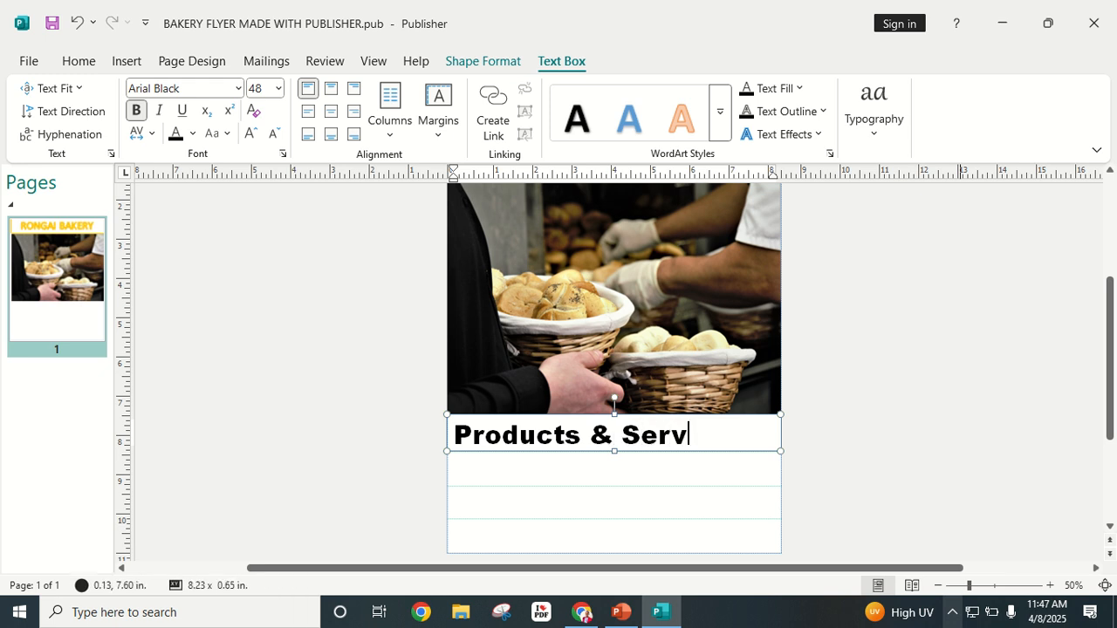
{"action": "type", "text": "ices"}
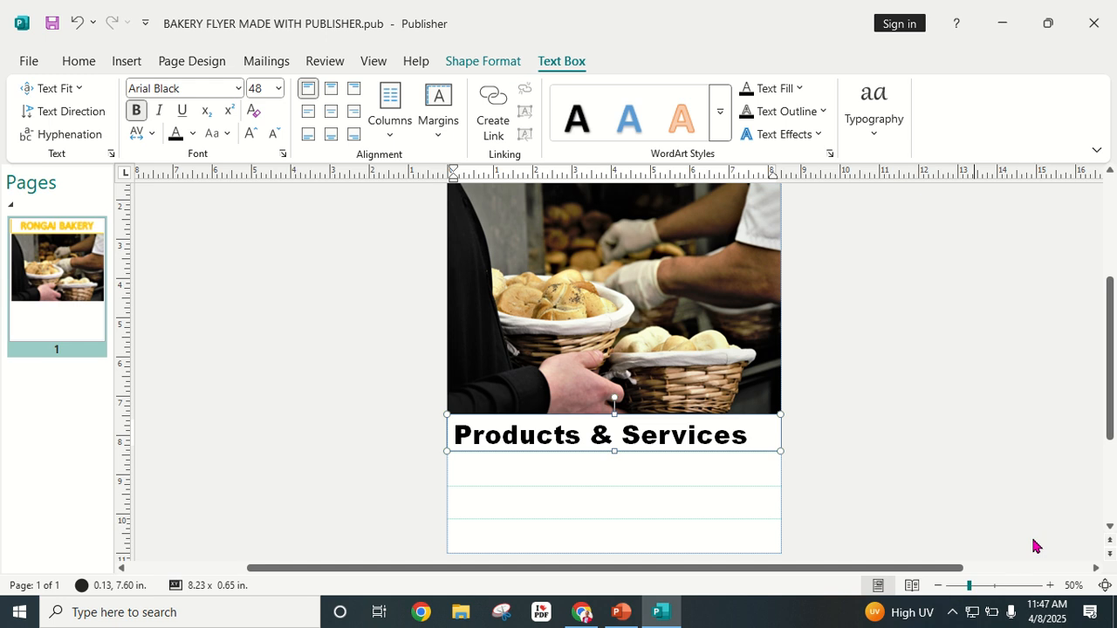
{"action": "left_click", "coordinate": [1003, 406]}
Step: Centre the Products & Services heading within its text box
{"action": "left_click", "coordinate": [642, 441]}
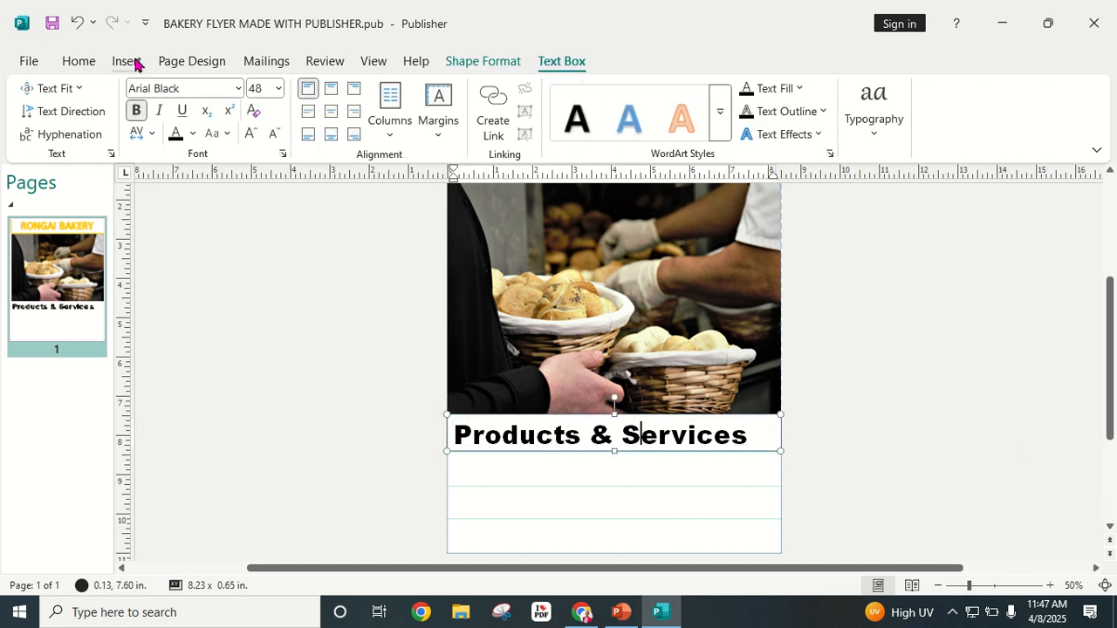
{"action": "left_click", "coordinate": [509, 62]}
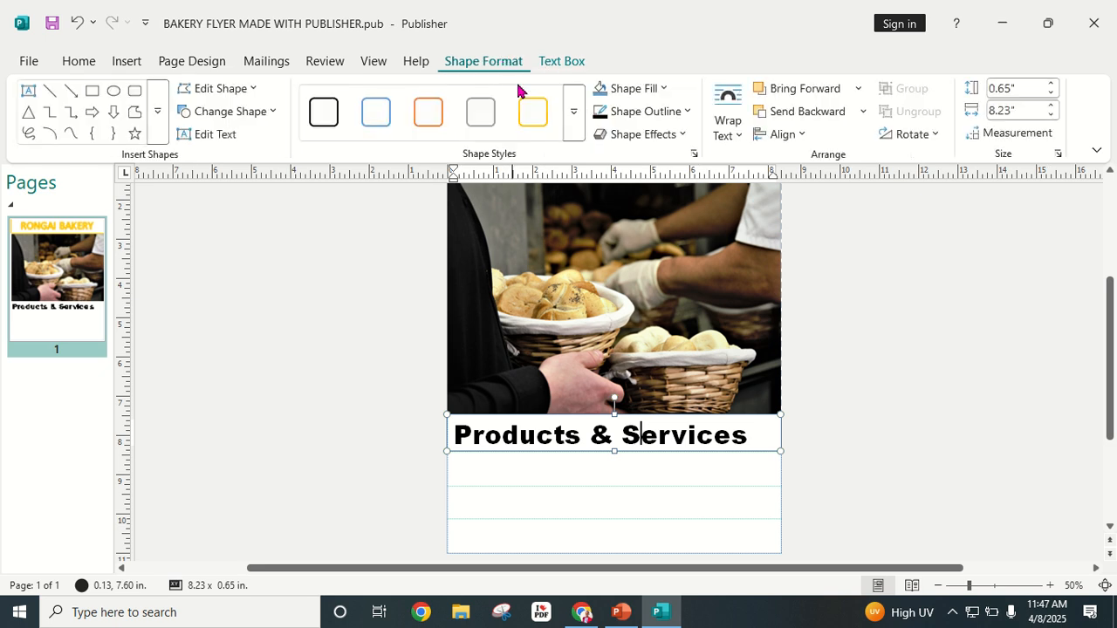
{"action": "left_click", "coordinate": [559, 63]}
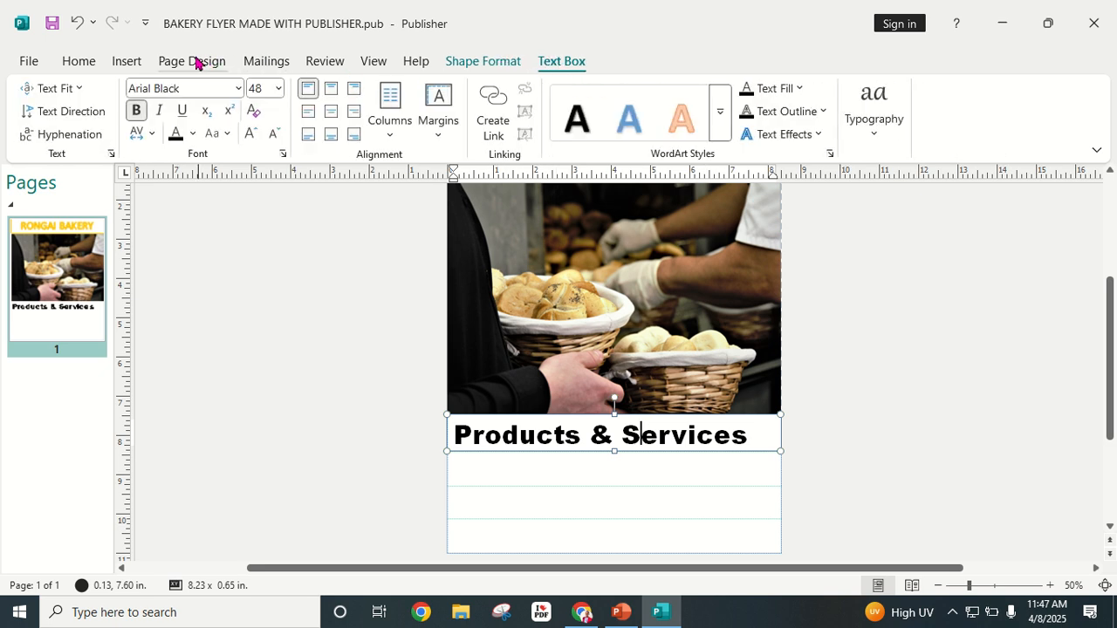
{"action": "left_click", "coordinate": [87, 63]}
{"action": "left_click", "coordinate": [365, 131]}
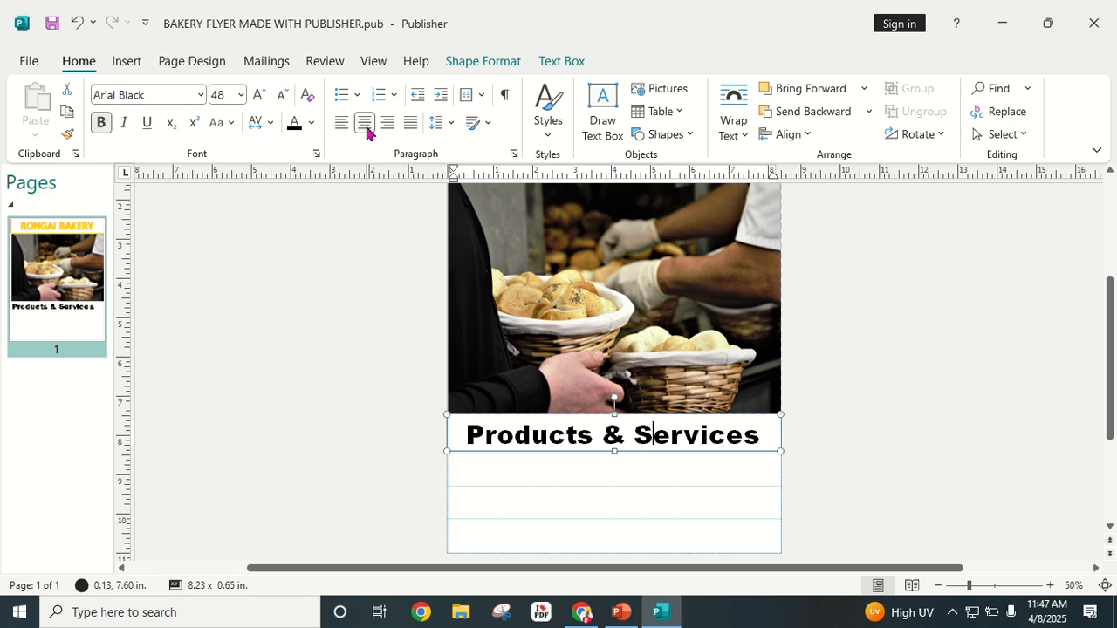
{"action": "left_click", "coordinate": [1017, 443]}
{"action": "scroll", "coordinate": [648, 442], "scroll_direction": "down", "scroll_amount": 1}
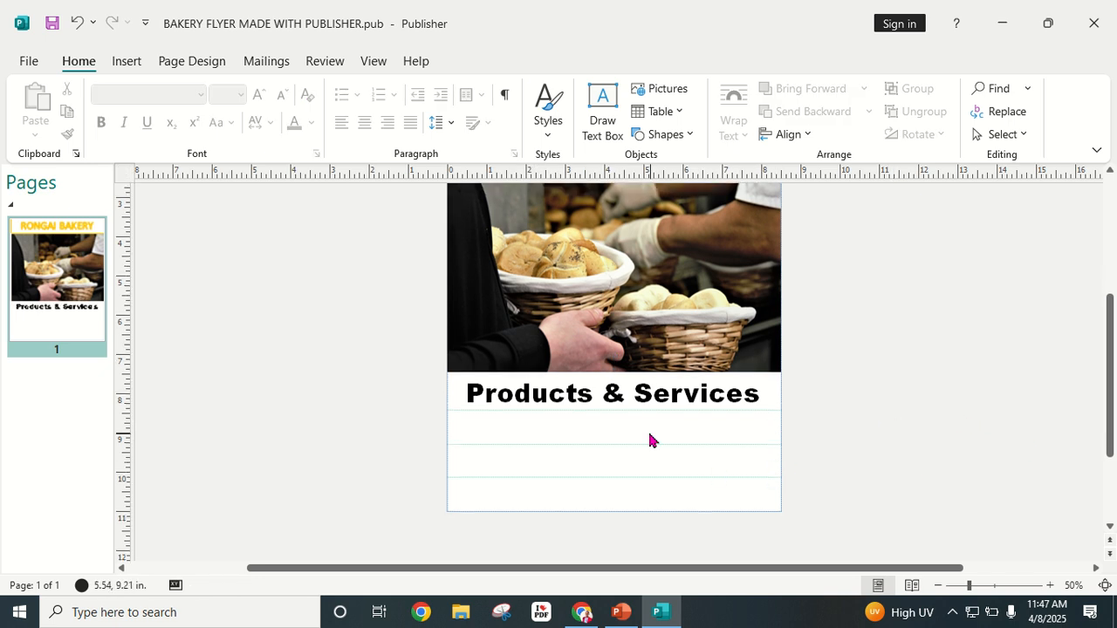
Step: Colour the whole Products & Services heading text red
{"action": "left_click", "coordinate": [686, 398]}
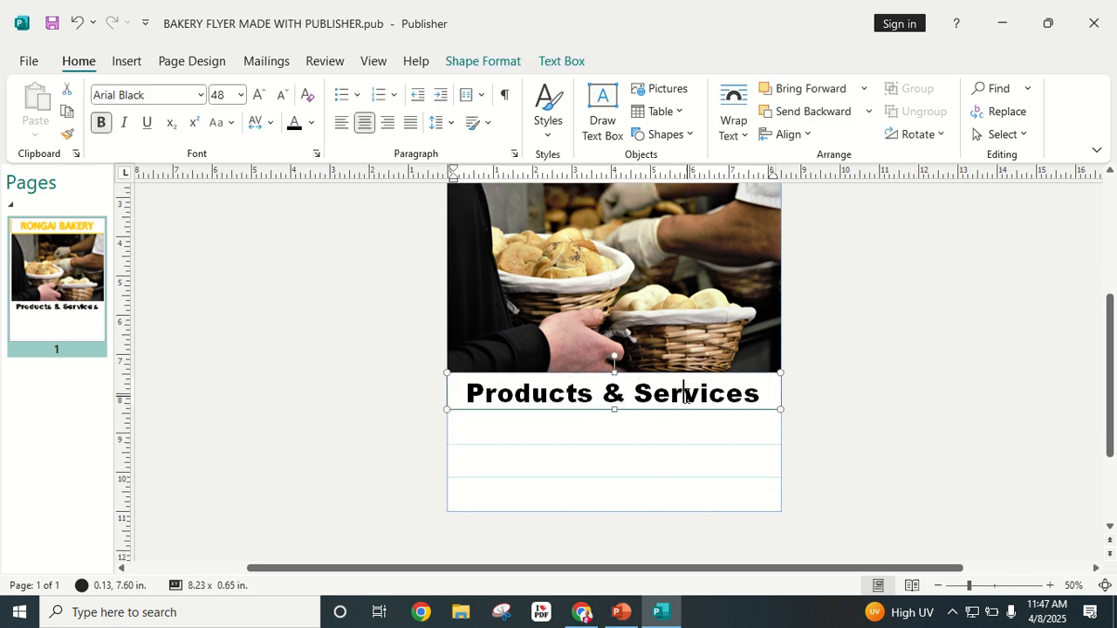
{"action": "triple_click", "coordinate": [686, 398]}
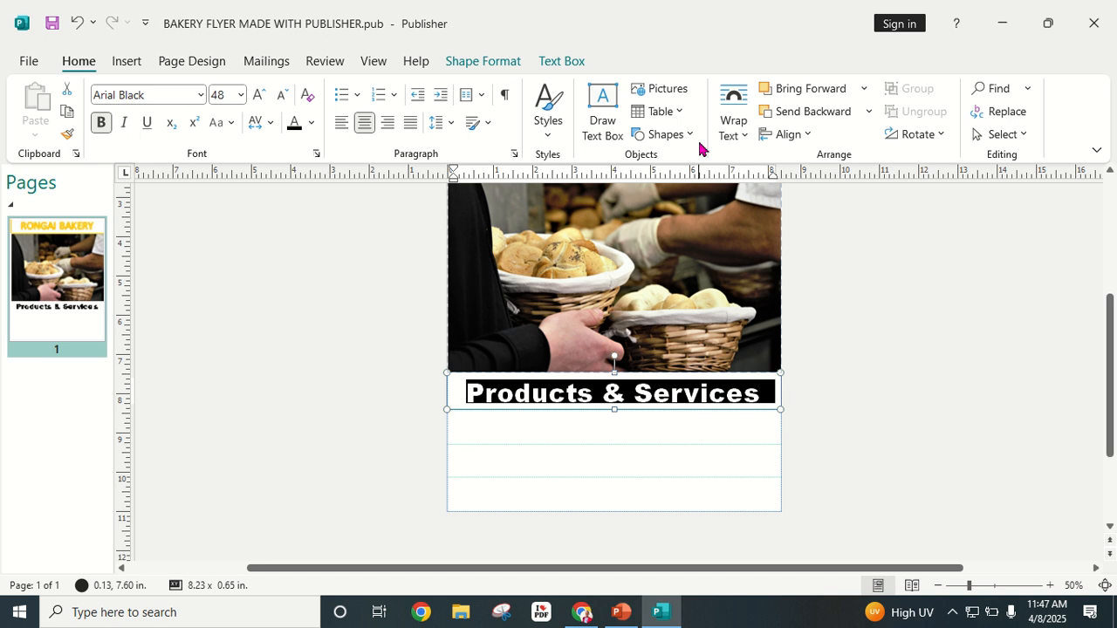
{"action": "left_click", "coordinate": [579, 63]}
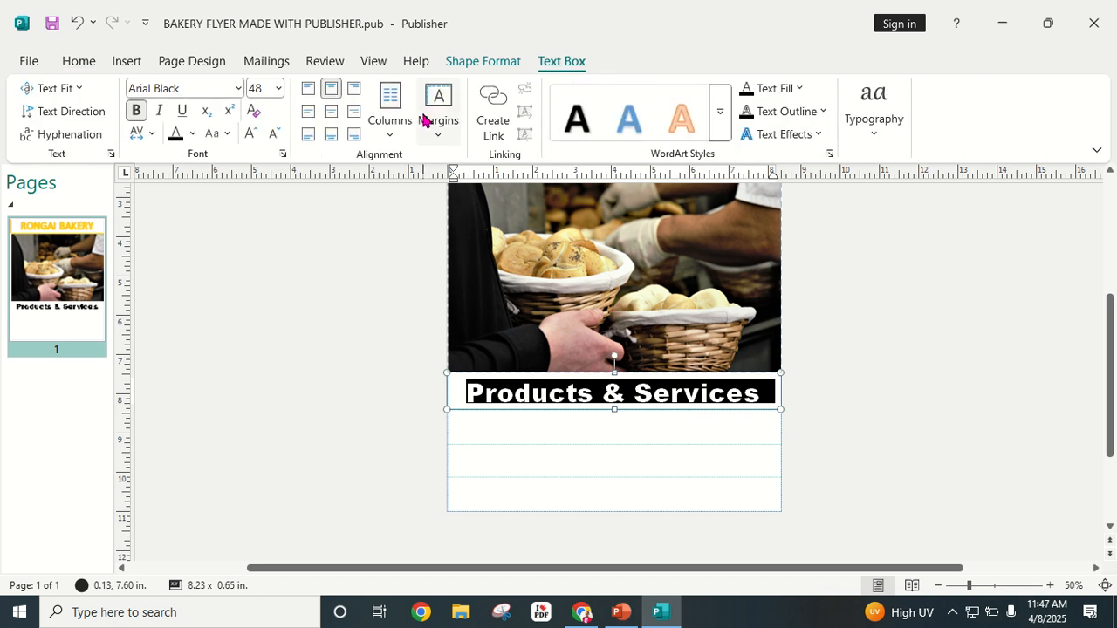
{"action": "left_click", "coordinate": [801, 89]}
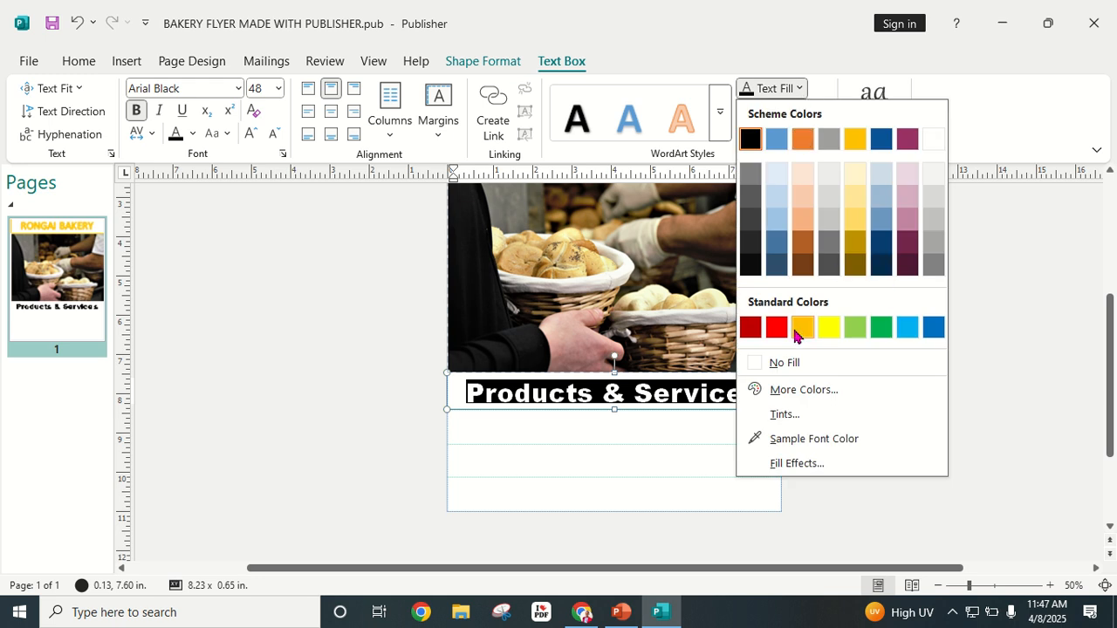
{"action": "left_click", "coordinate": [776, 328]}
{"action": "left_click", "coordinate": [867, 300]}
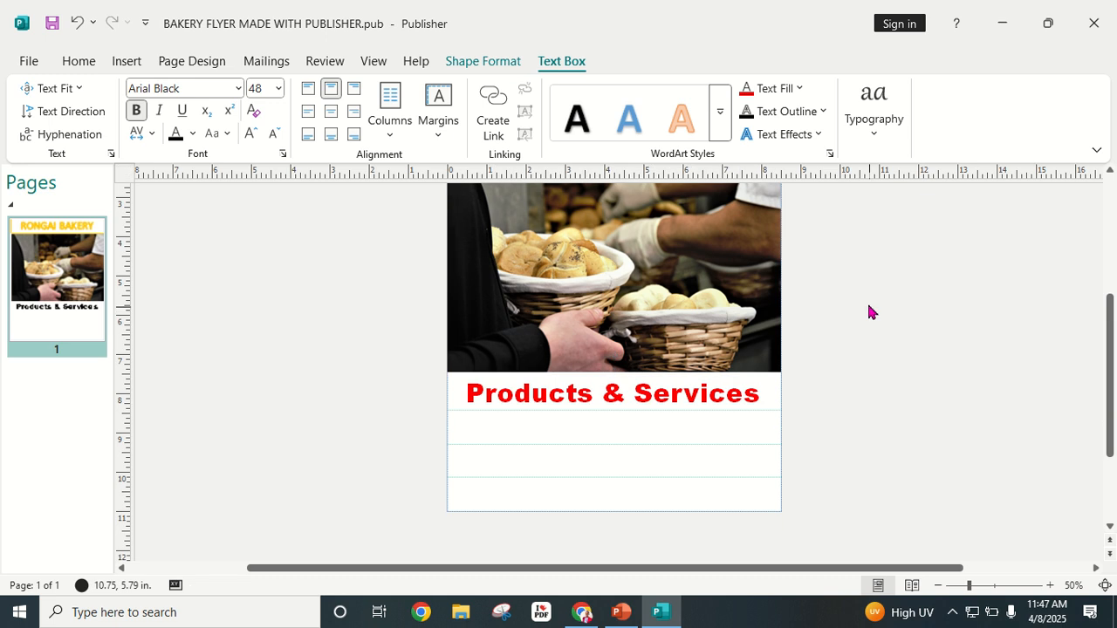
{"action": "scroll", "coordinate": [868, 271], "scroll_direction": "up", "scroll_amount": 2}
{"action": "scroll", "coordinate": [868, 277], "scroll_direction": "down", "scroll_amount": 2}
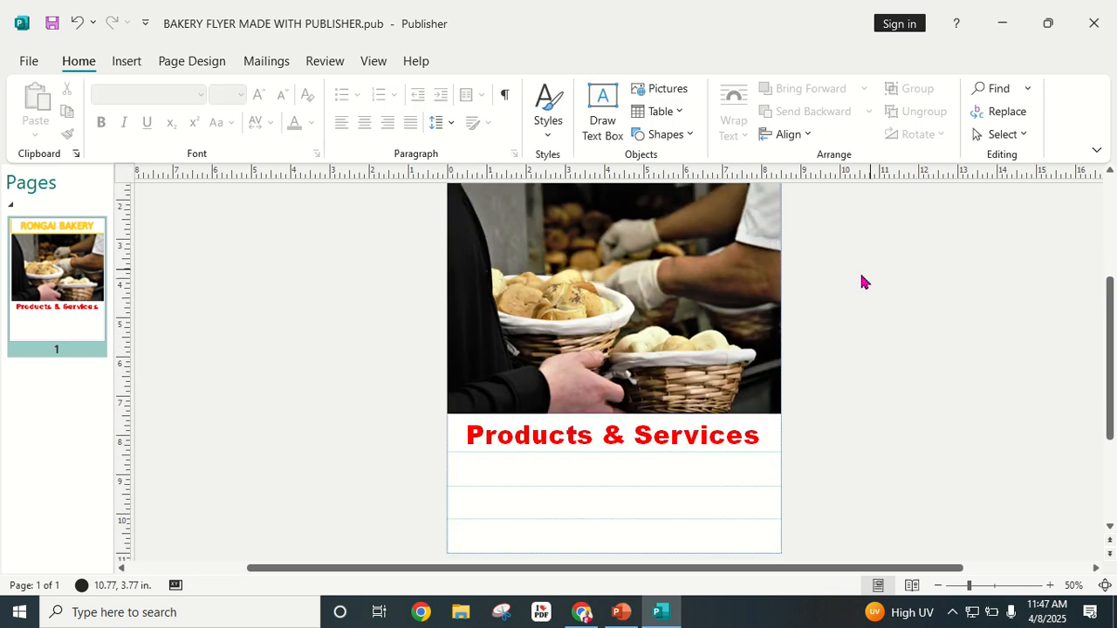
Step: Recolour all the heading text light gold instead of red
{"action": "left_click", "coordinate": [638, 443]}
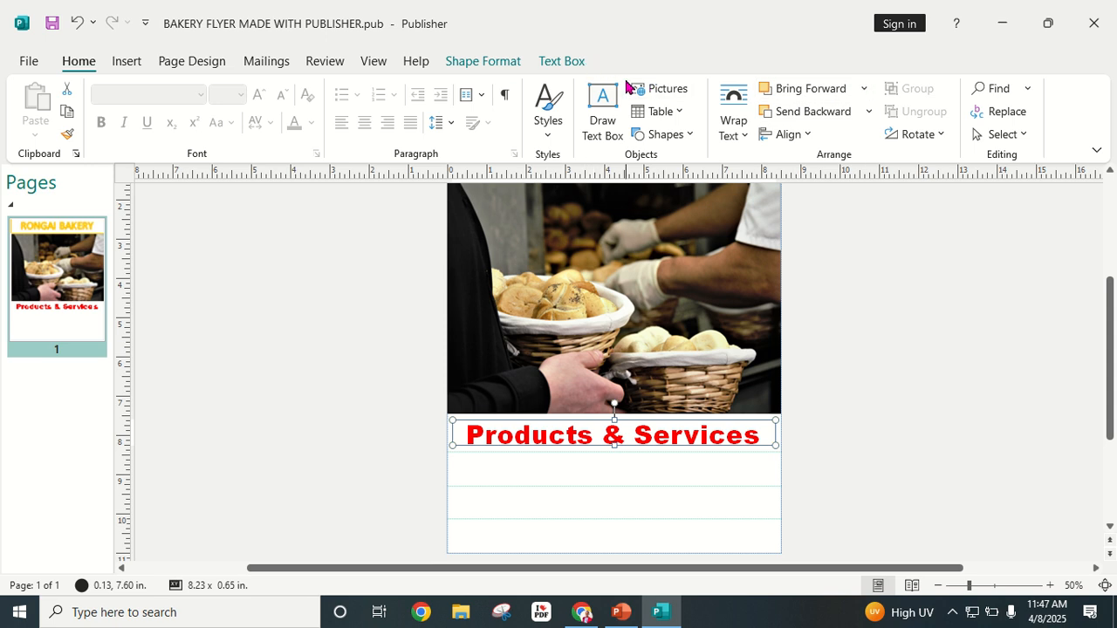
{"action": "left_click", "coordinate": [576, 63]}
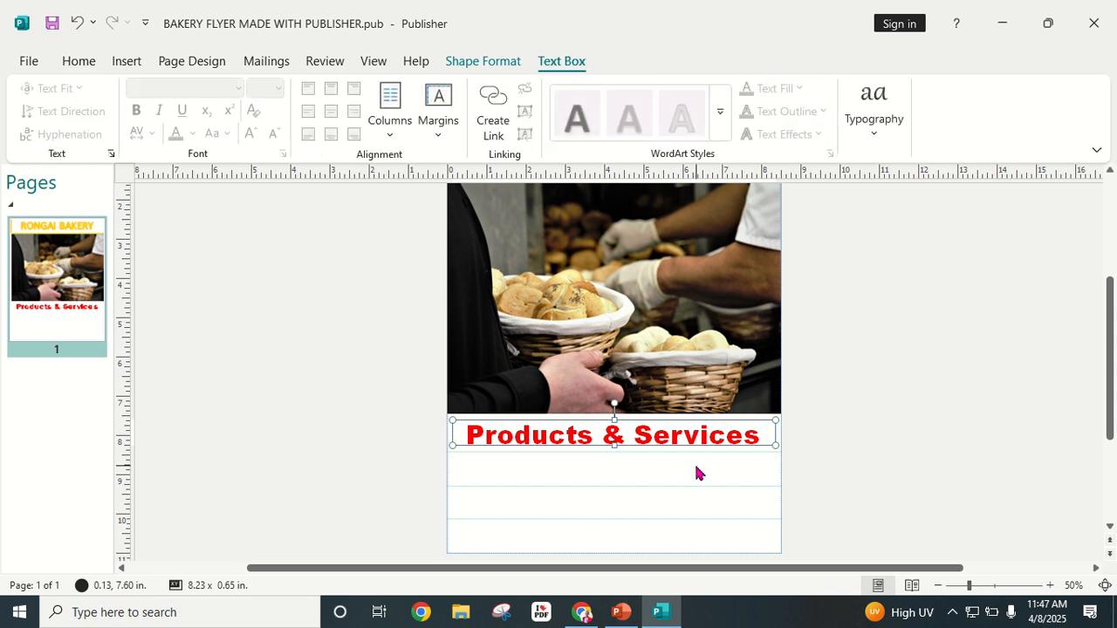
{"action": "left_click", "coordinate": [678, 434]}
{"action": "key", "text": "ctrl+a"}
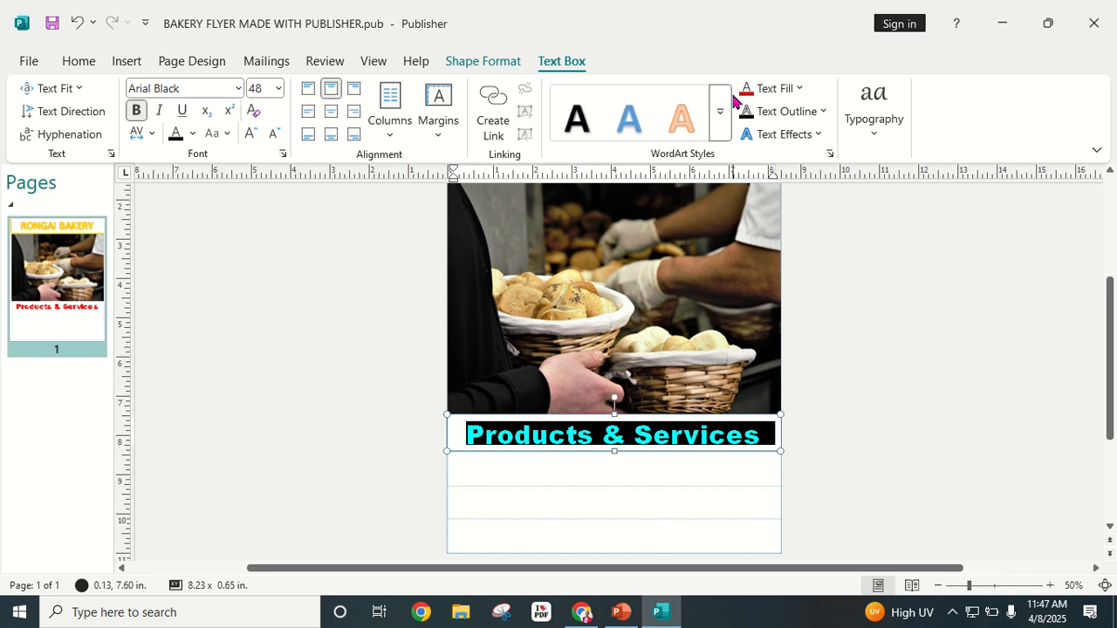
{"action": "left_click", "coordinate": [796, 89]}
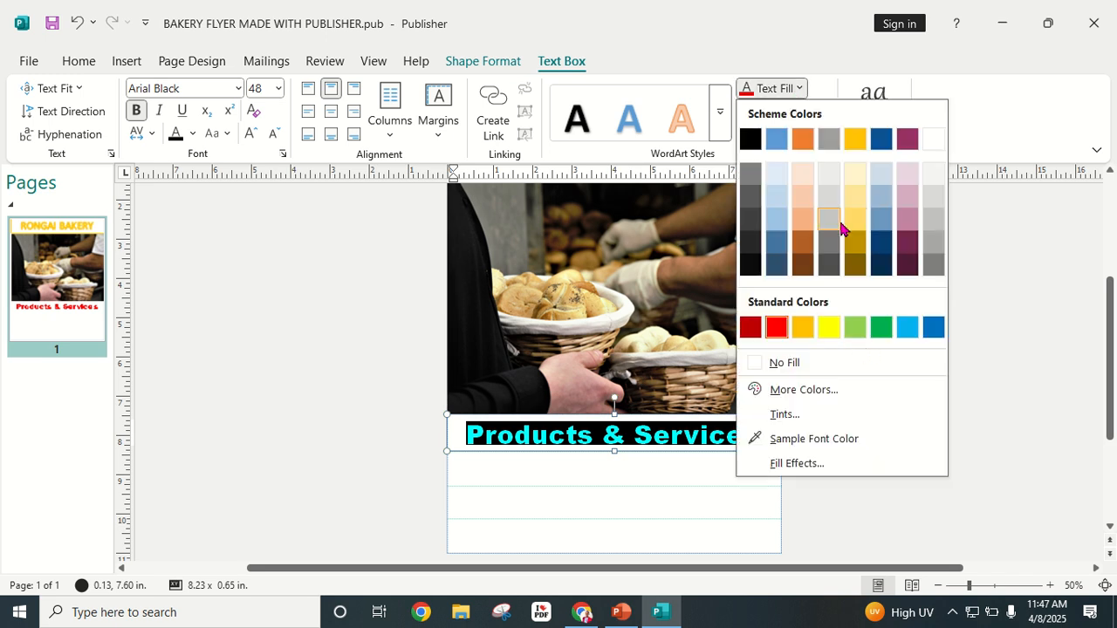
{"action": "left_click", "coordinate": [852, 220]}
{"action": "left_click", "coordinate": [902, 392]}
{"action": "scroll", "coordinate": [902, 392], "scroll_direction": "up", "scroll_amount": 2}
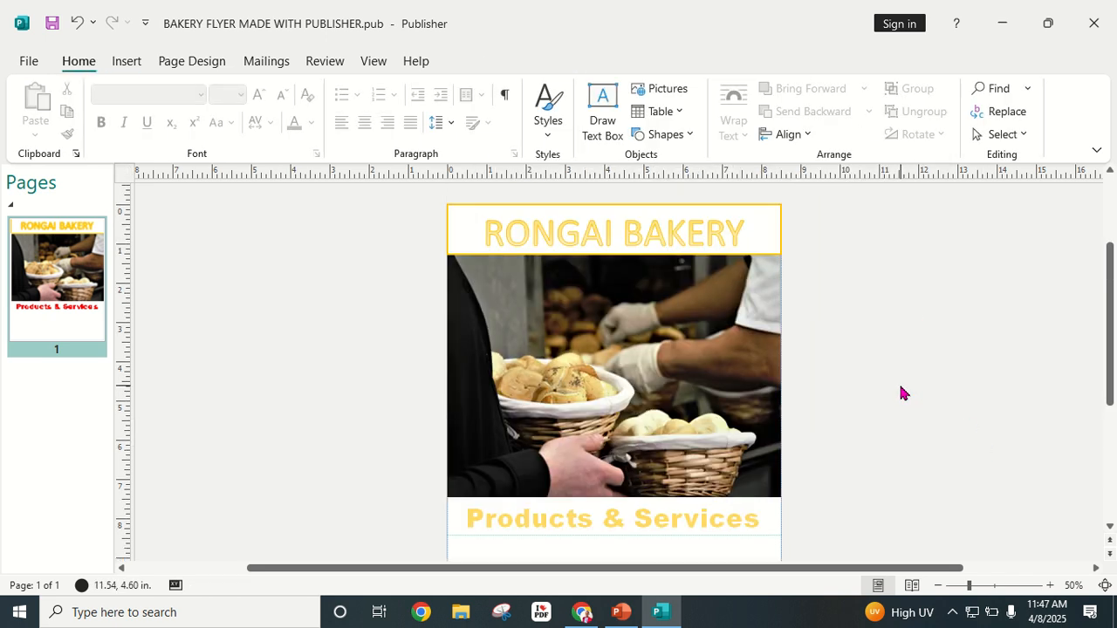
{"action": "scroll", "coordinate": [902, 393], "scroll_direction": "down", "scroll_amount": 2}
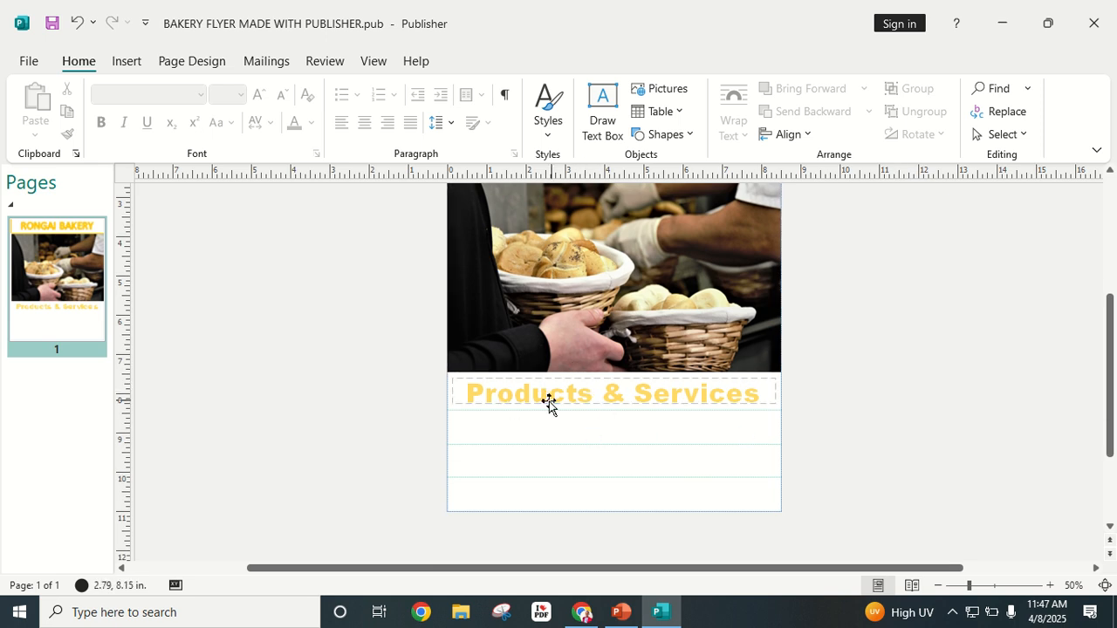
Step: Select the entire Products & Services heading line again
{"action": "left_click", "coordinate": [638, 393]}
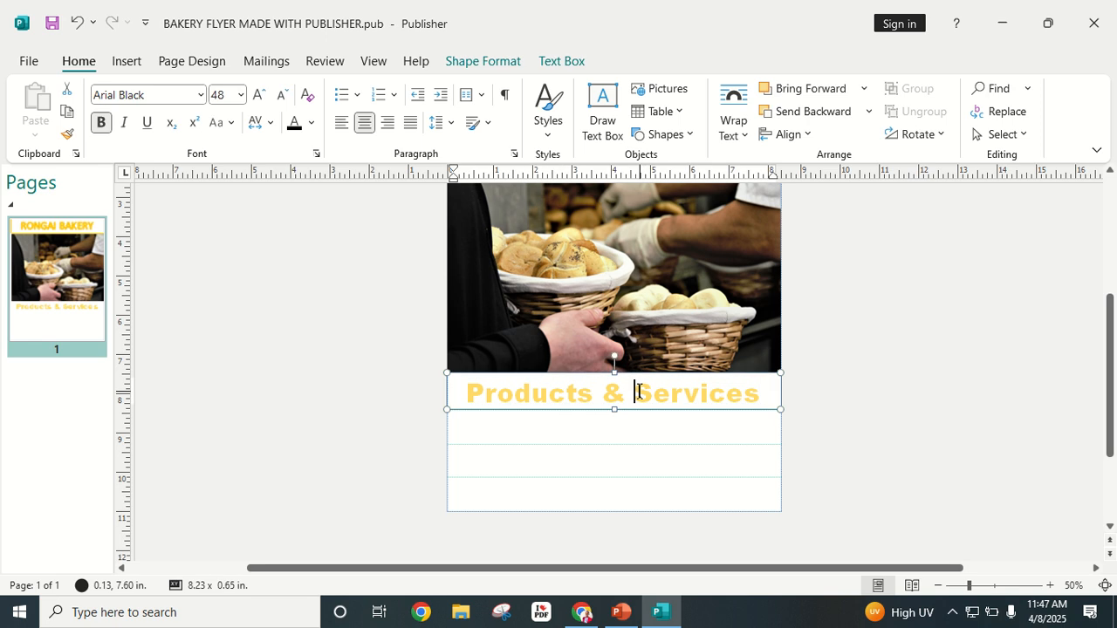
{"action": "triple_click", "coordinate": [638, 393]}
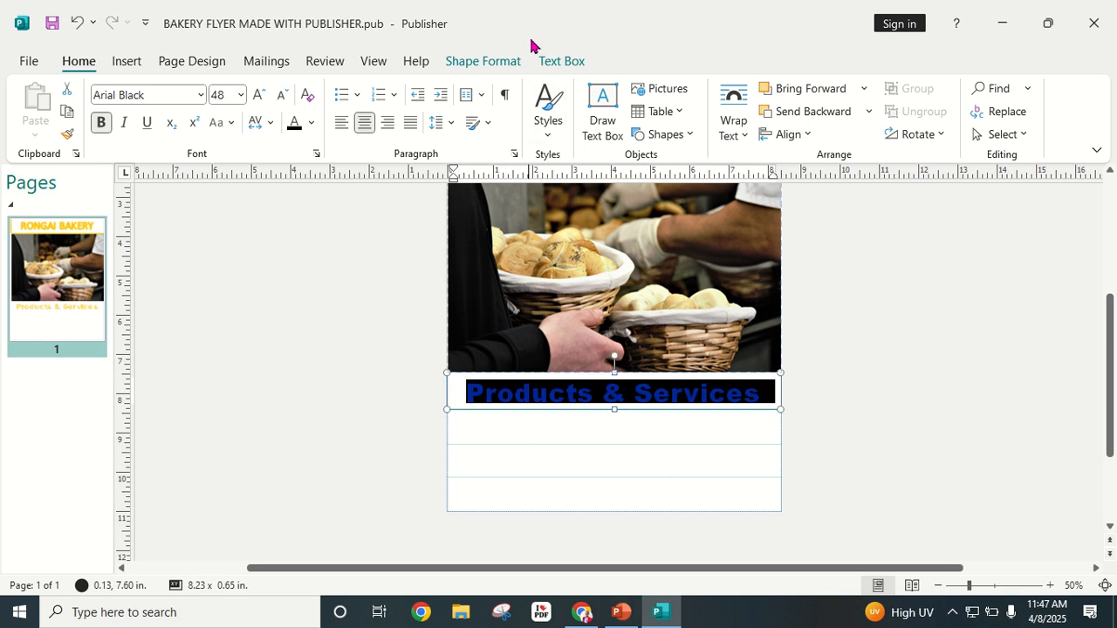
{"action": "left_click", "coordinate": [561, 61]}
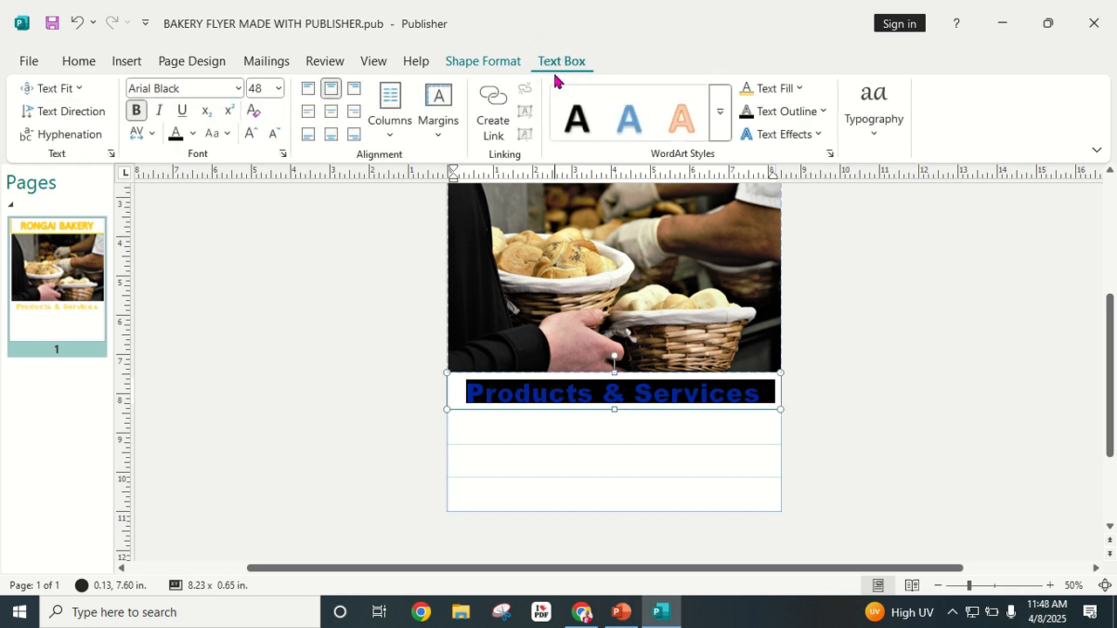
{"action": "left_click", "coordinate": [480, 61]}
Step: Give the Products & Services box a black outline
{"action": "left_click", "coordinate": [686, 112]}
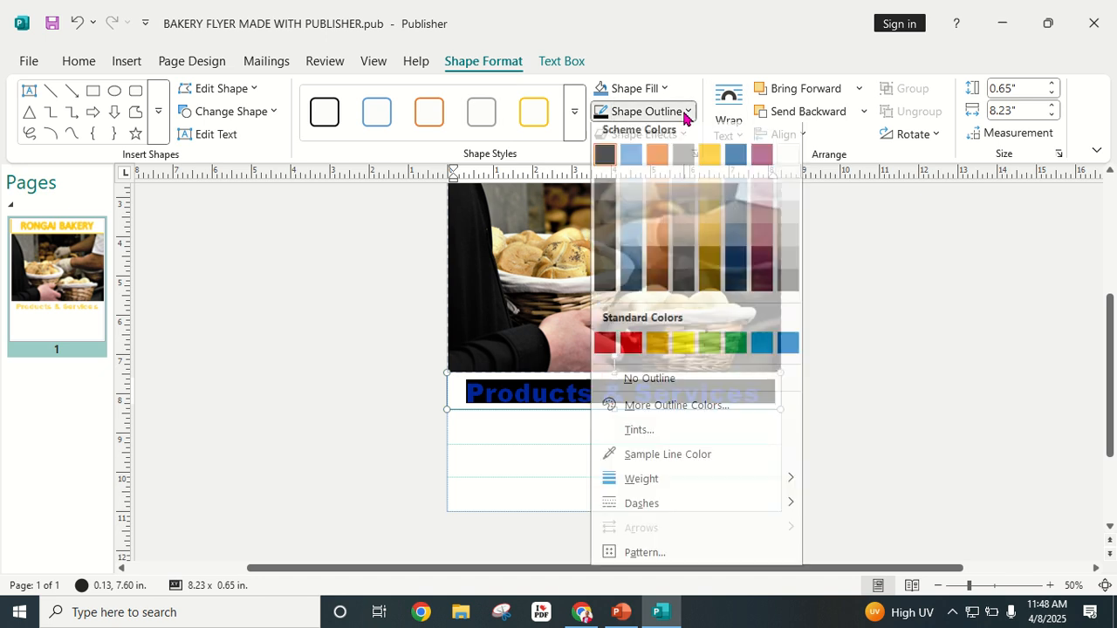
{"action": "left_click", "coordinate": [605, 163]}
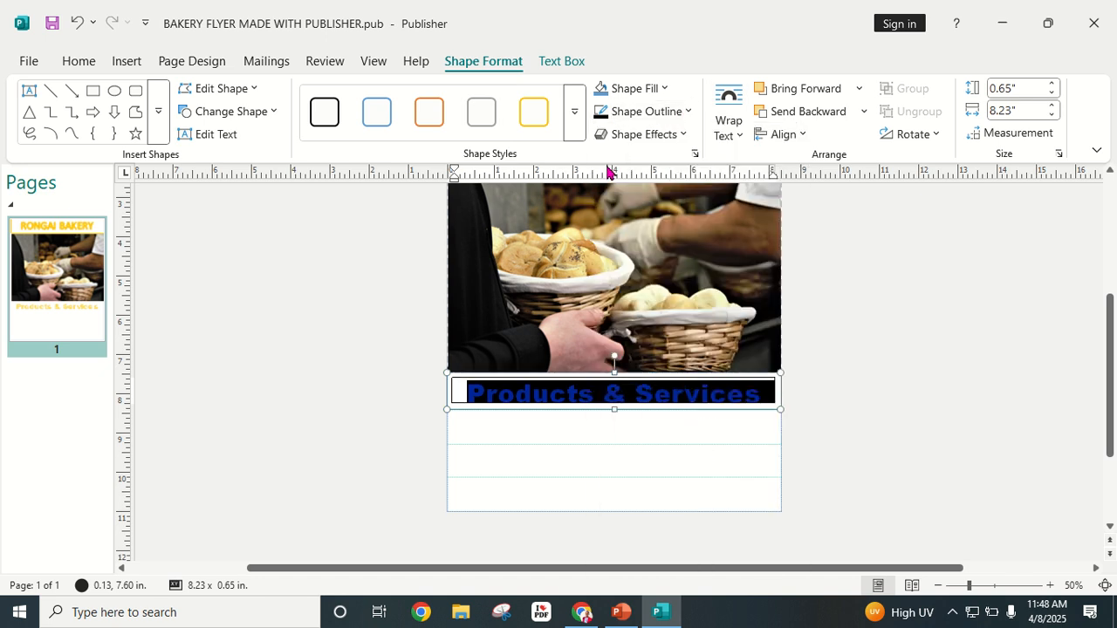
{"action": "left_click", "coordinate": [830, 331]}
Step: Apply a large gold glow effect to the heading box
{"action": "left_click", "coordinate": [642, 397]}
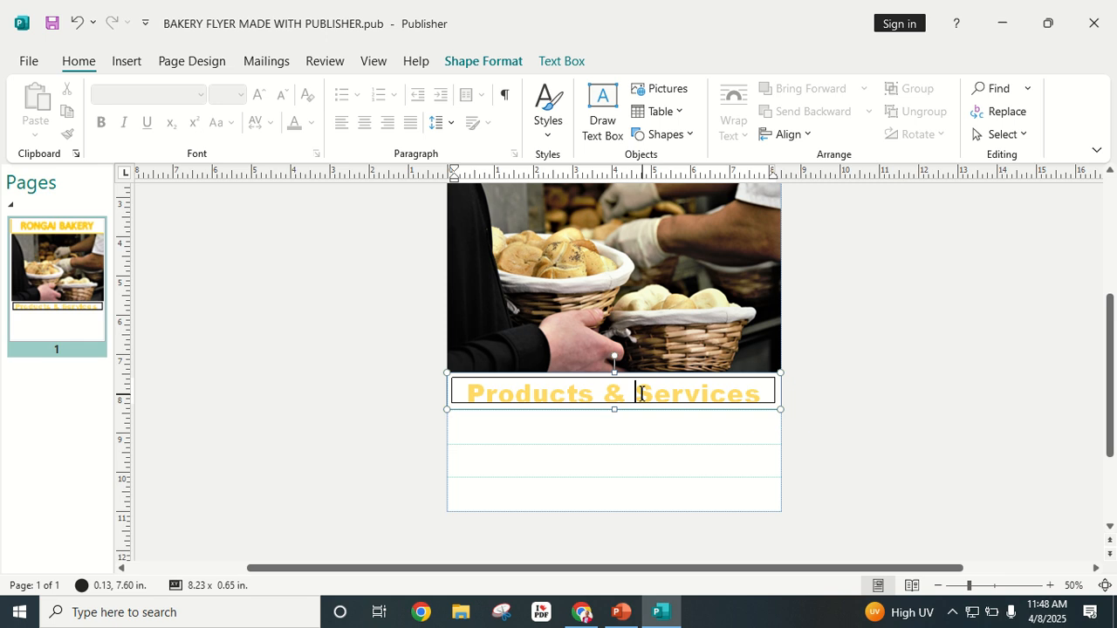
{"action": "triple_click", "coordinate": [634, 379]}
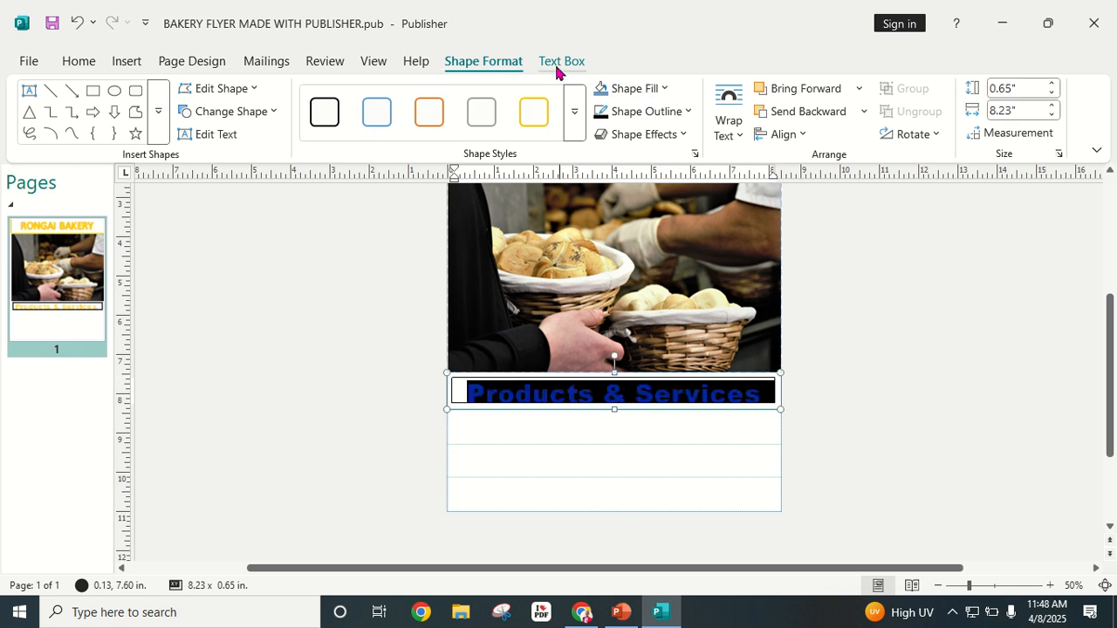
{"action": "left_click", "coordinate": [683, 134]}
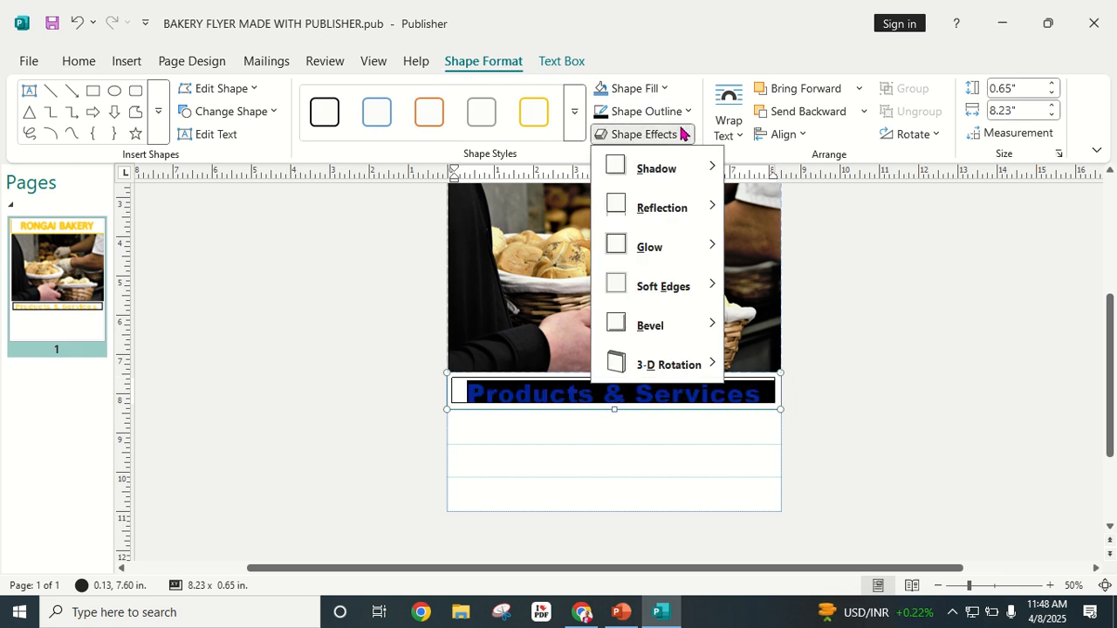
{"action": "mouse_move", "coordinate": [698, 257]}
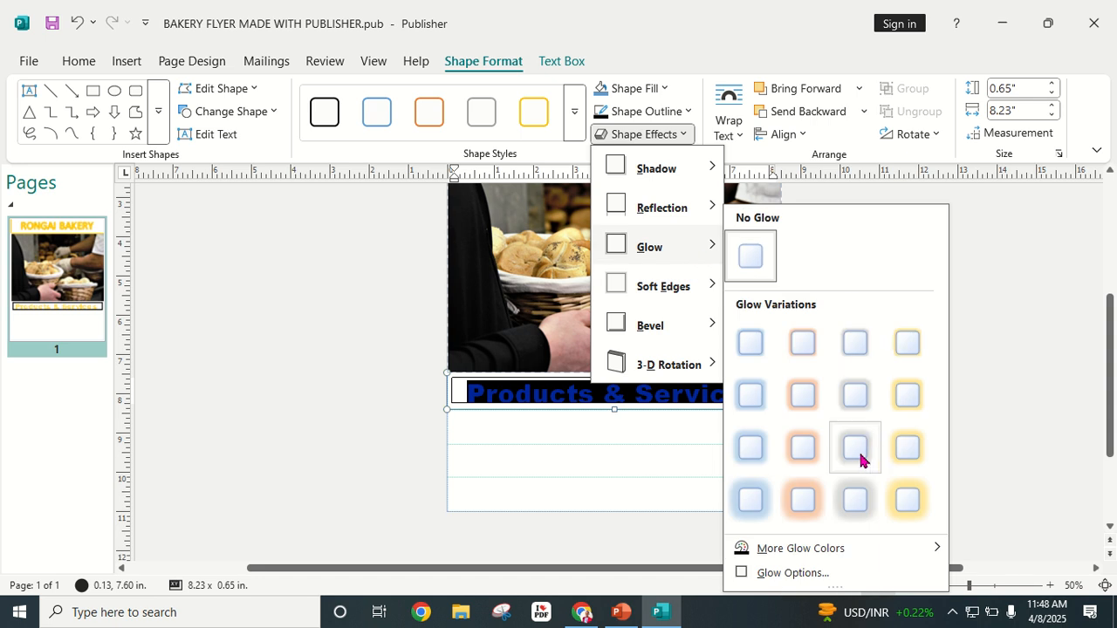
{"action": "left_click", "coordinate": [908, 500]}
{"action": "left_click", "coordinate": [845, 345]}
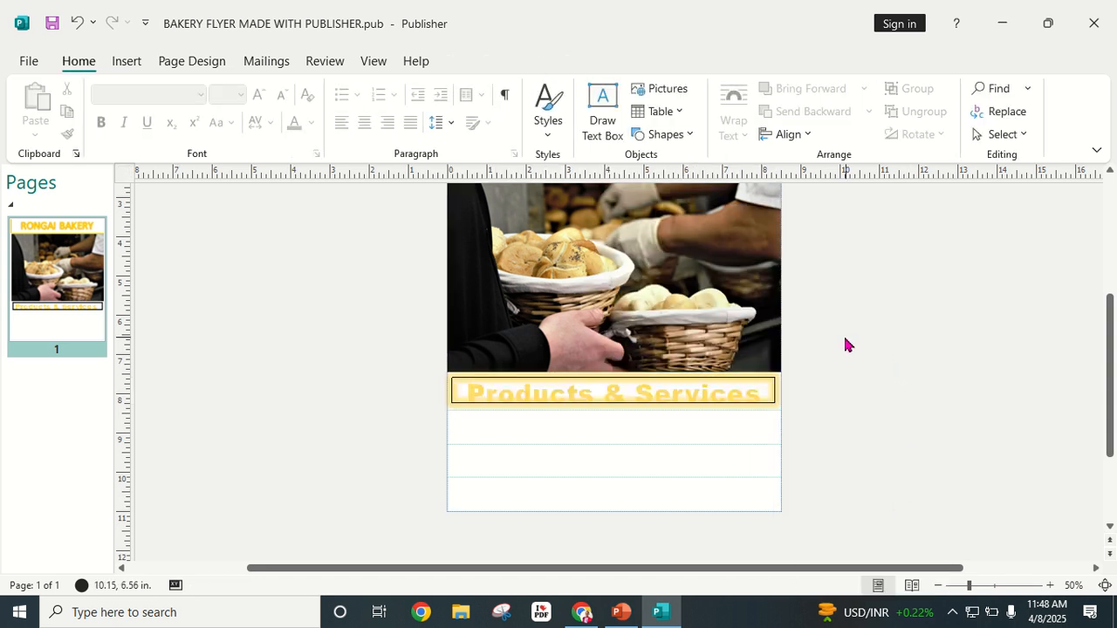
Step: Drag the heading box's bottom edge down to make it slightly taller
{"action": "left_click", "coordinate": [606, 402]}
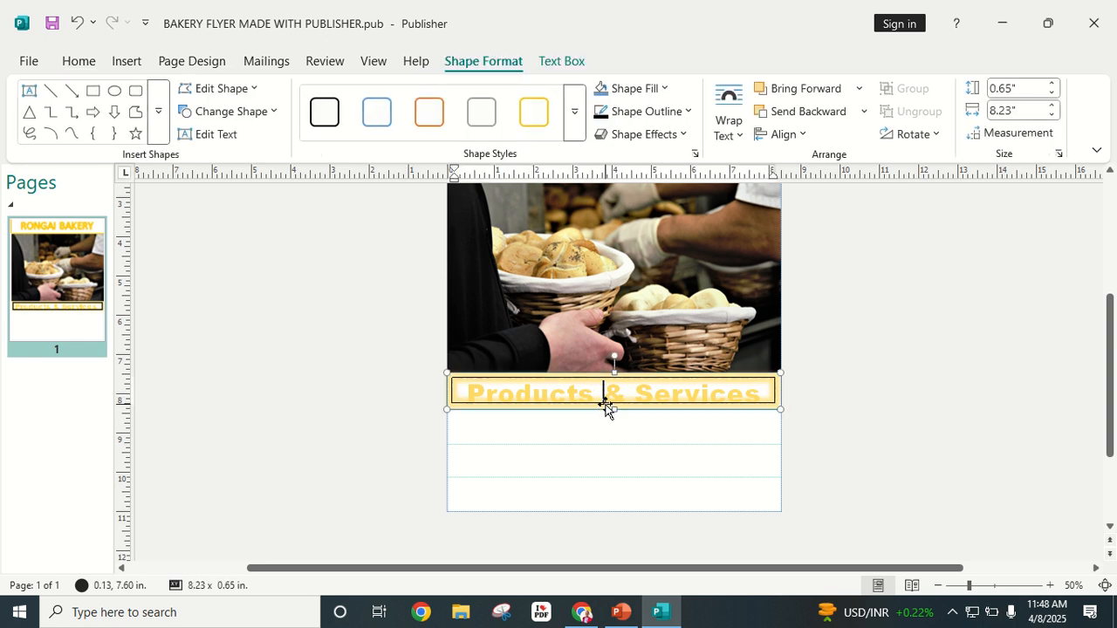
{"action": "left_click_drag", "start_coordinate": [617, 410], "coordinate": [617, 416]}
{"action": "left_click", "coordinate": [939, 375]}
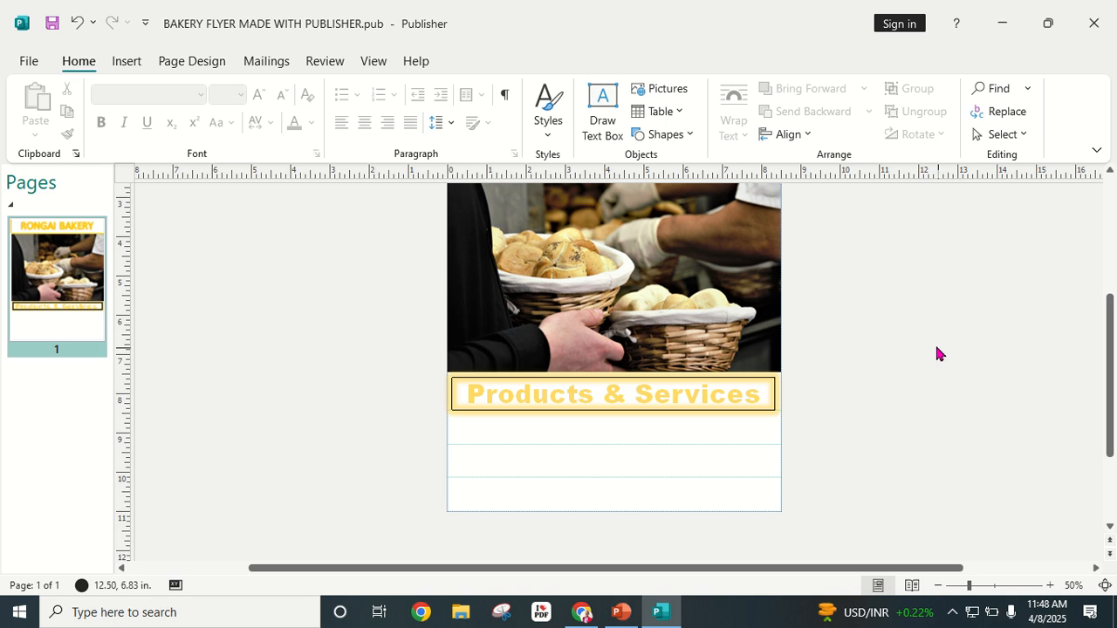
{"action": "scroll", "coordinate": [899, 362], "scroll_direction": "up", "scroll_amount": 2}
{"action": "scroll", "coordinate": [866, 349], "scroll_direction": "down", "scroll_amount": 3}
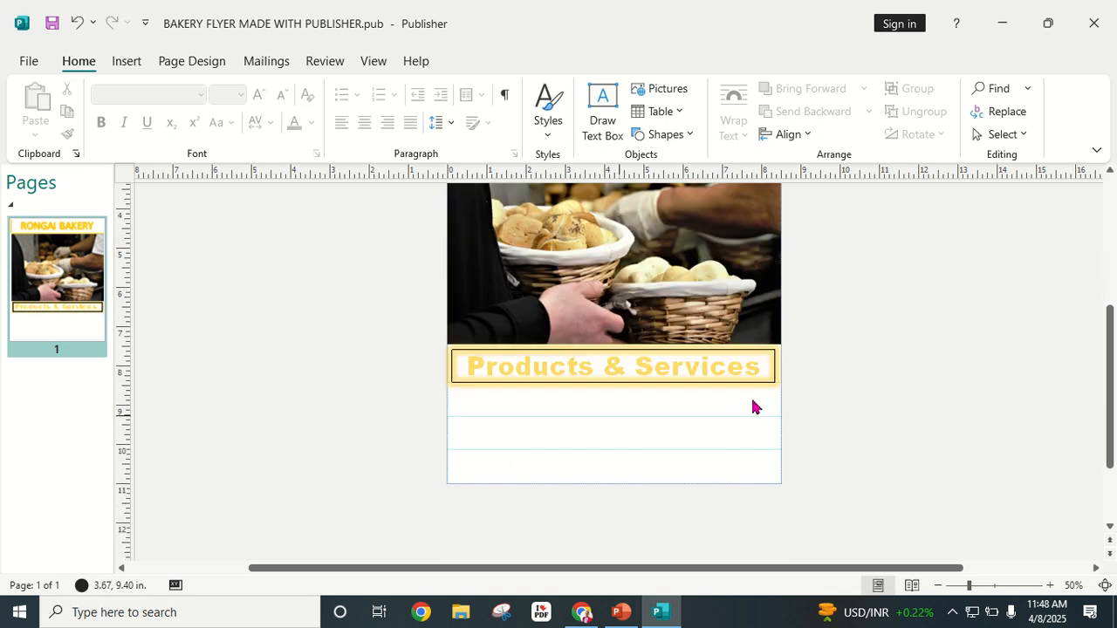
{"action": "scroll", "coordinate": [898, 388], "scroll_direction": "up", "scroll_amount": 3}
{"action": "scroll", "coordinate": [880, 326], "scroll_direction": "down", "scroll_amount": 2}
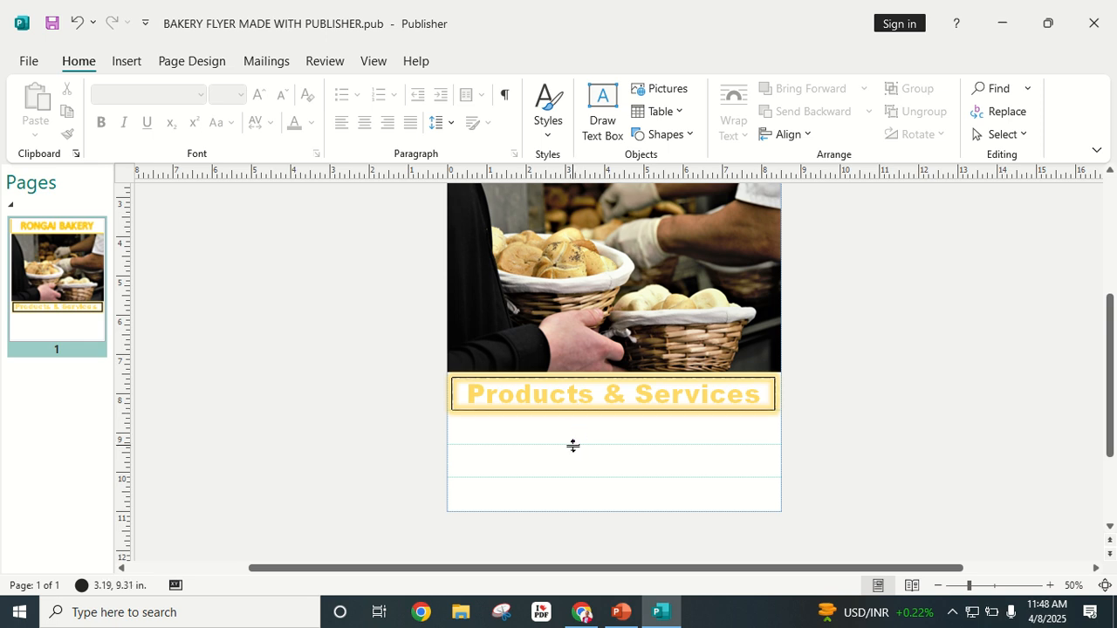
{"action": "left_click", "coordinate": [124, 60]}
Step: Draw a text box below the heading and type 'bread cake' in 72 pt Congenial Black
{"action": "left_click", "coordinate": [581, 105]}
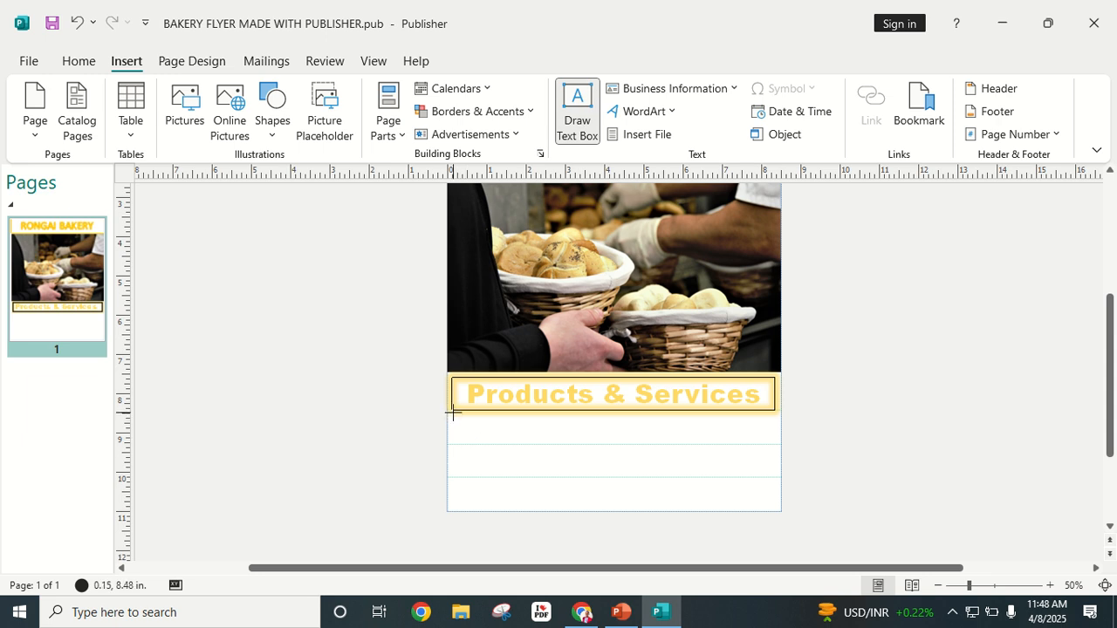
{"action": "left_click_drag", "start_coordinate": [455, 433], "coordinate": [780, 447]}
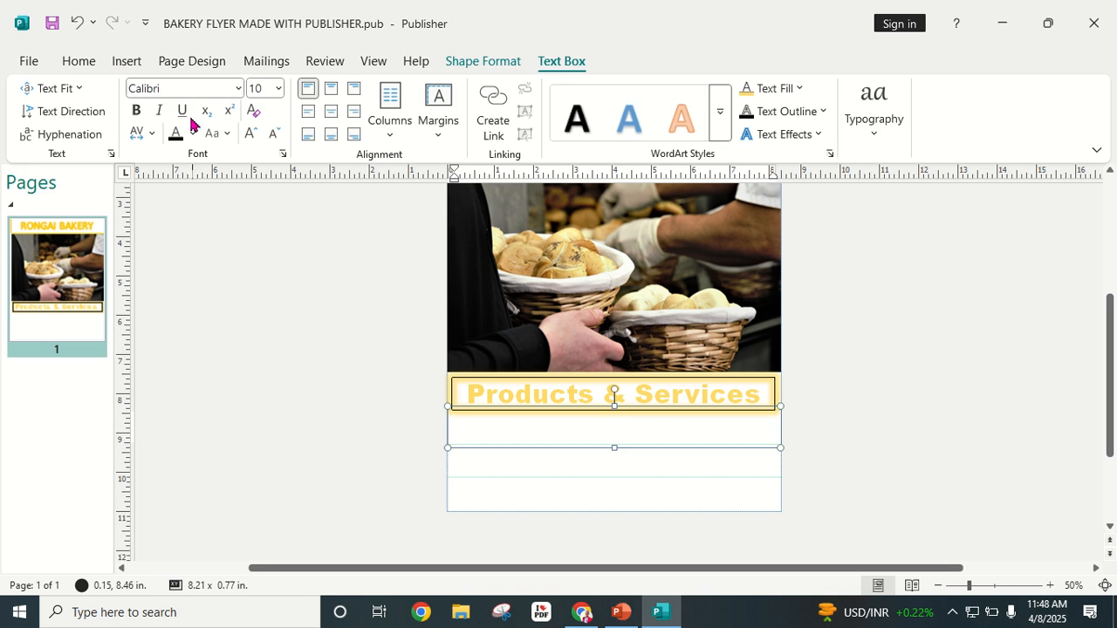
{"action": "left_click", "coordinate": [237, 88]}
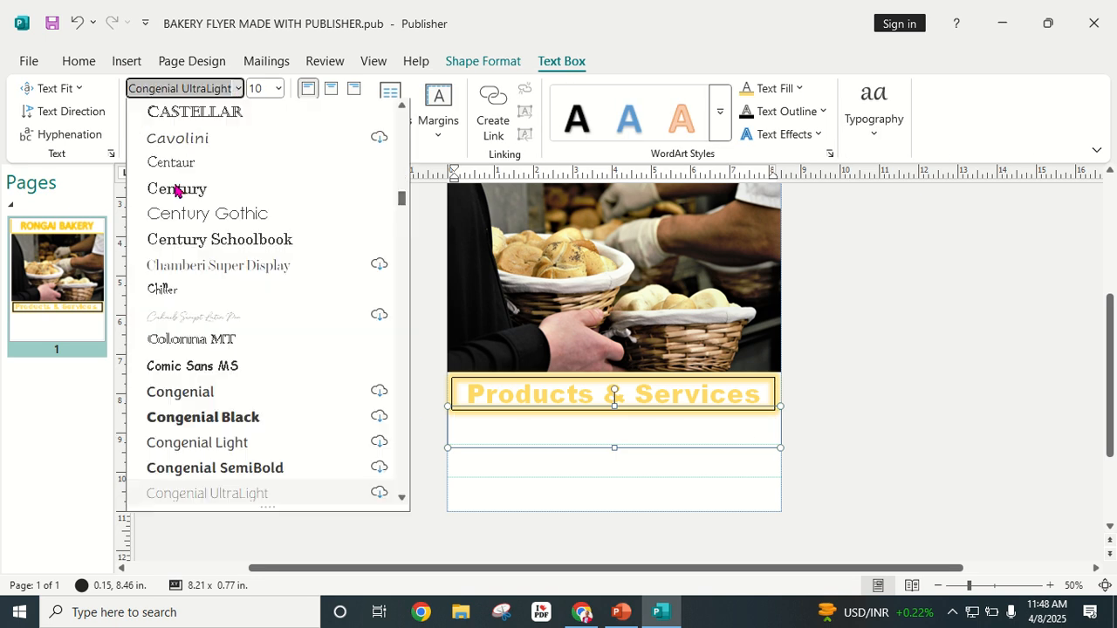
{"action": "left_click", "coordinate": [231, 420]}
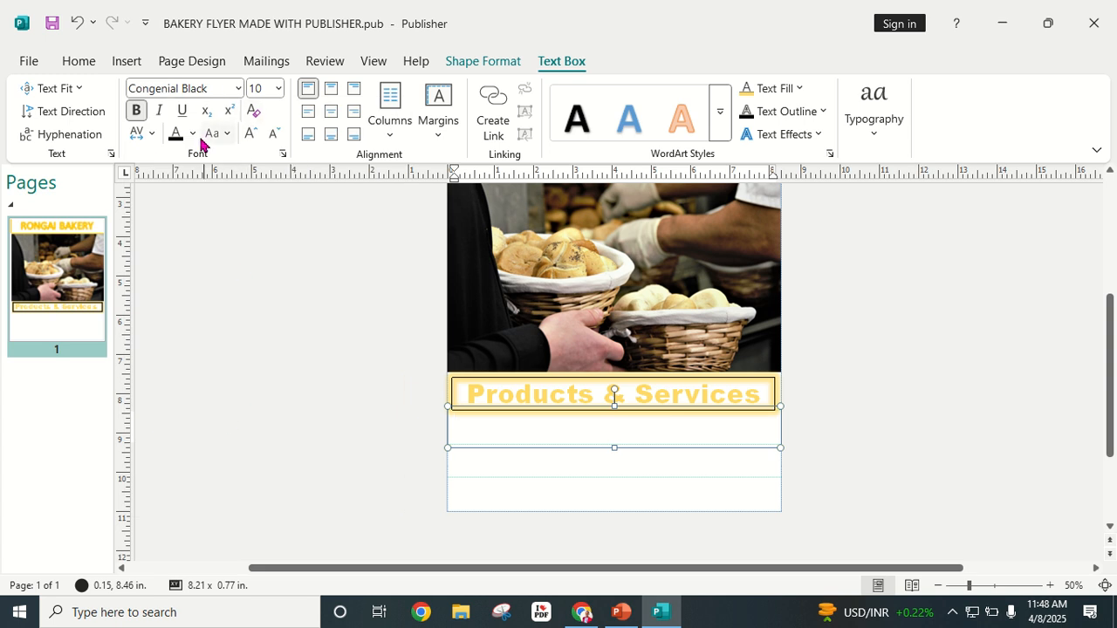
{"action": "left_click", "coordinate": [250, 135]}
{"action": "left_click", "coordinate": [251, 135]}
{"action": "left_click", "coordinate": [251, 135]}
{"action": "left_click", "coordinate": [249, 137]}
{"action": "left_click", "coordinate": [248, 137]}
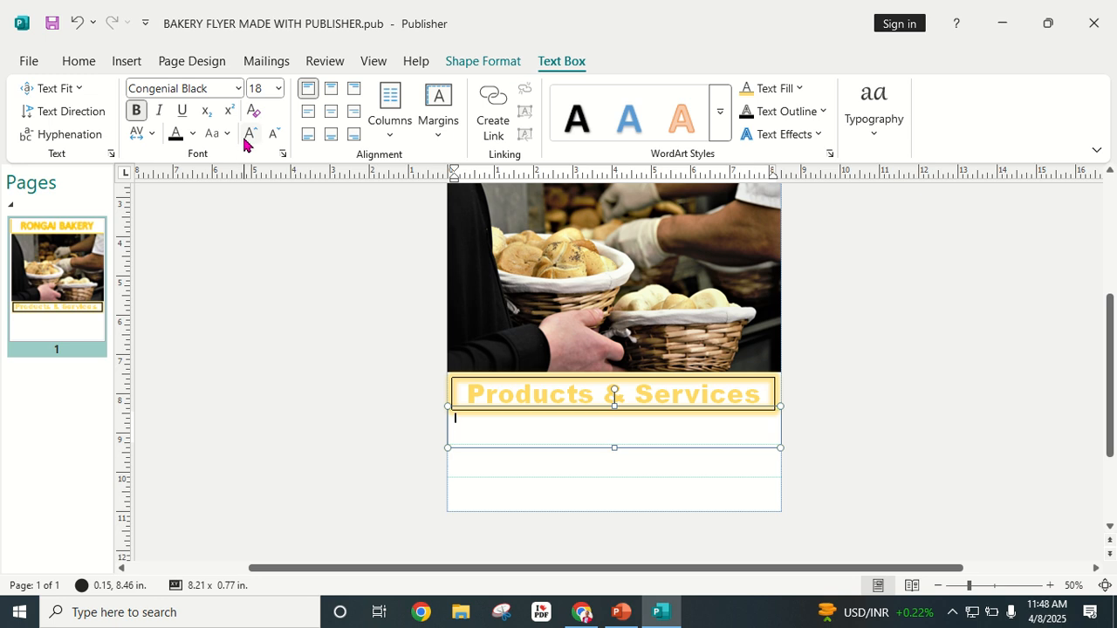
{"action": "left_click", "coordinate": [248, 138]}
{"action": "left_click", "coordinate": [249, 137]}
{"action": "left_click", "coordinate": [249, 137]}
{"action": "left_click", "coordinate": [249, 137]}
{"action": "left_click", "coordinate": [249, 137]}
{"action": "type", "text": "brea"}
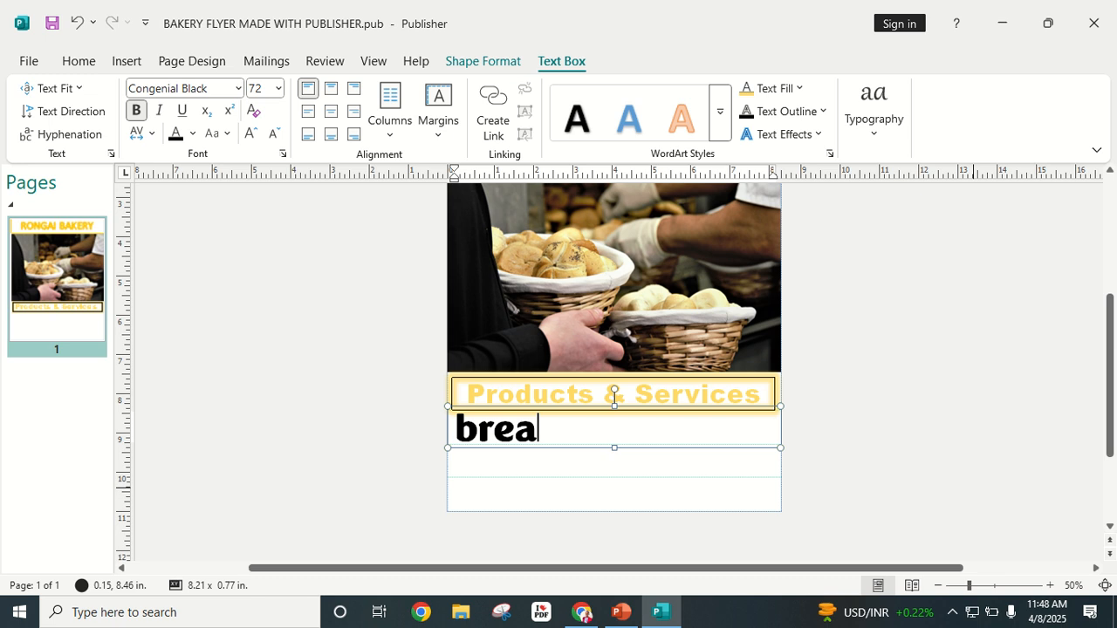
{"action": "type", "text": "d "}
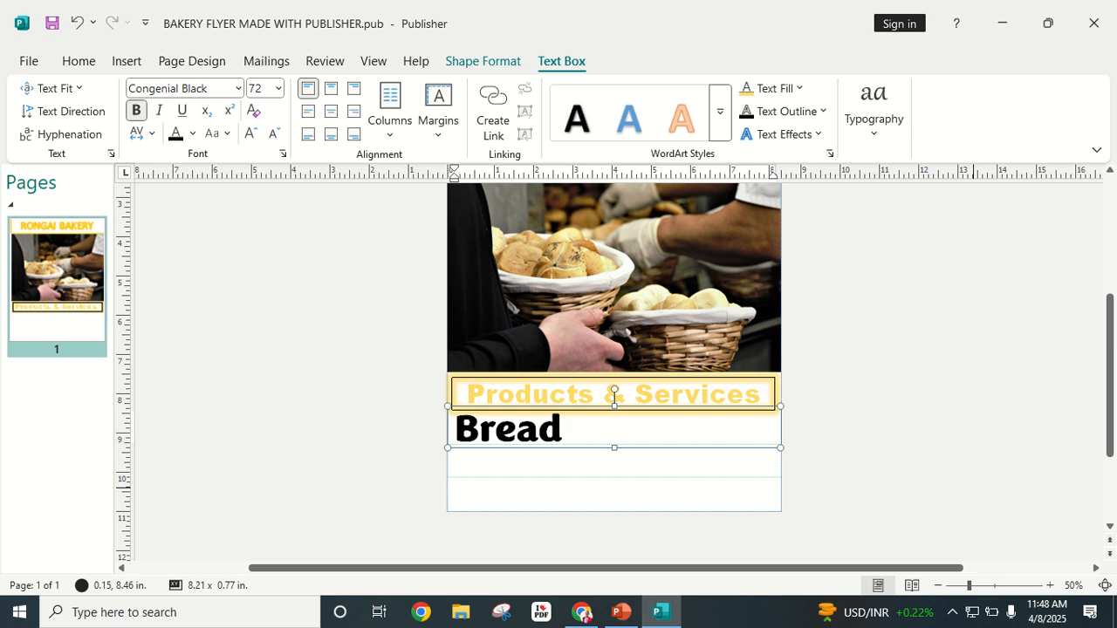
{"action": "type", "text": "cake."}
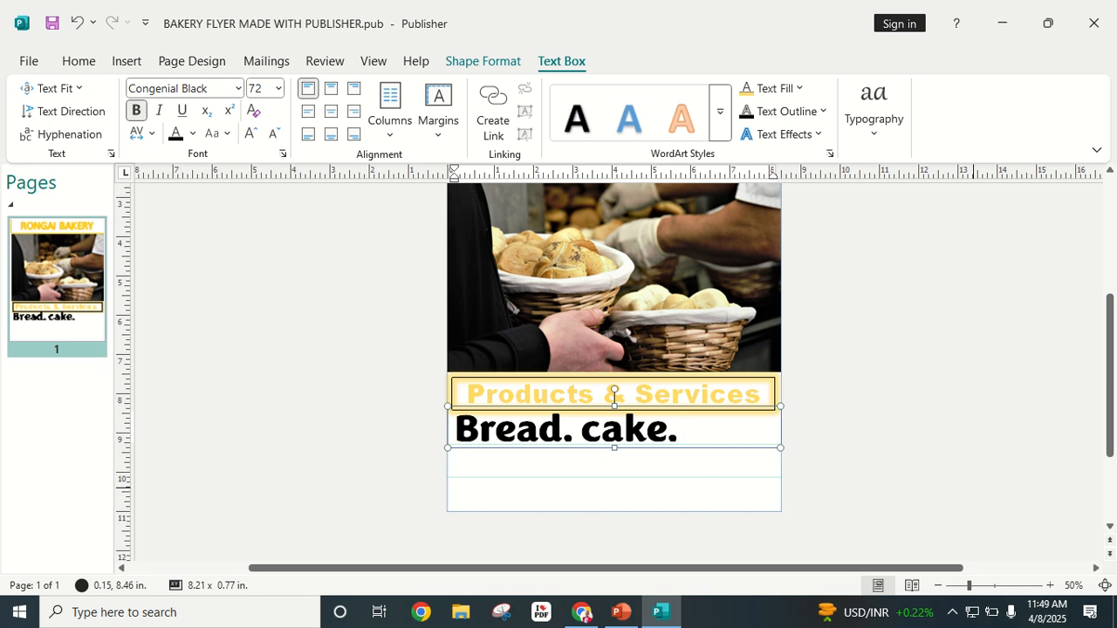
Step: Edit the product line's text to read 'Bread, cake & Biscuits'
{"action": "type", "text": "."}
{"action": "key", "text": "Caps_Lock"}
{"action": "type", "text": "B"}
{"action": "key", "text": "Caps_Lock"}
{"action": "type", "text": "isc"}
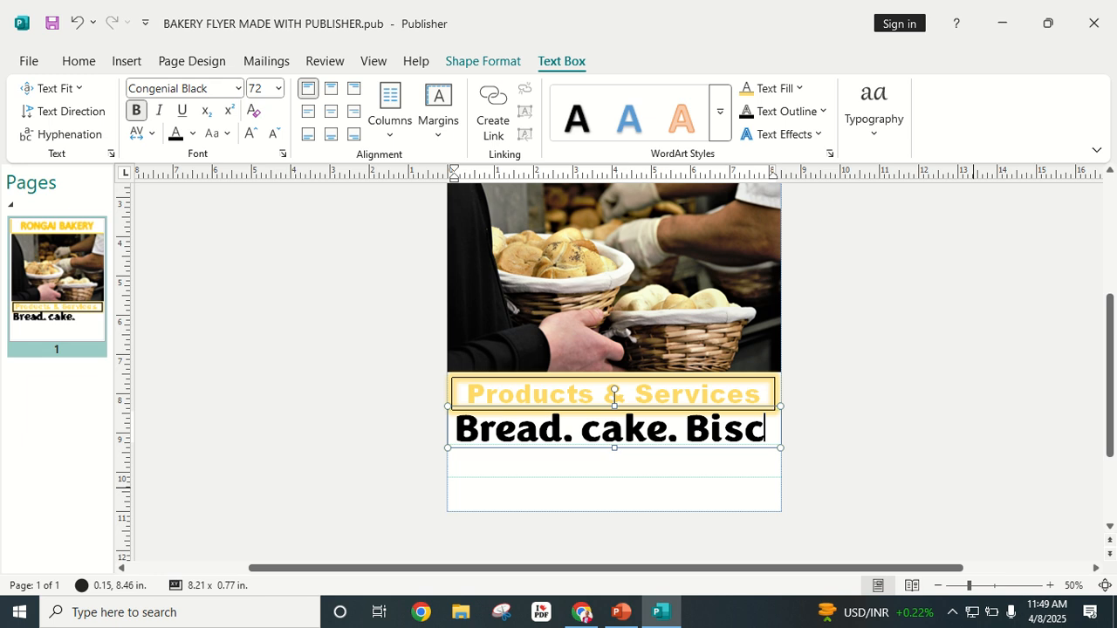
{"action": "key", "text": "BackSpace"}
{"action": "type", "text": "-"}
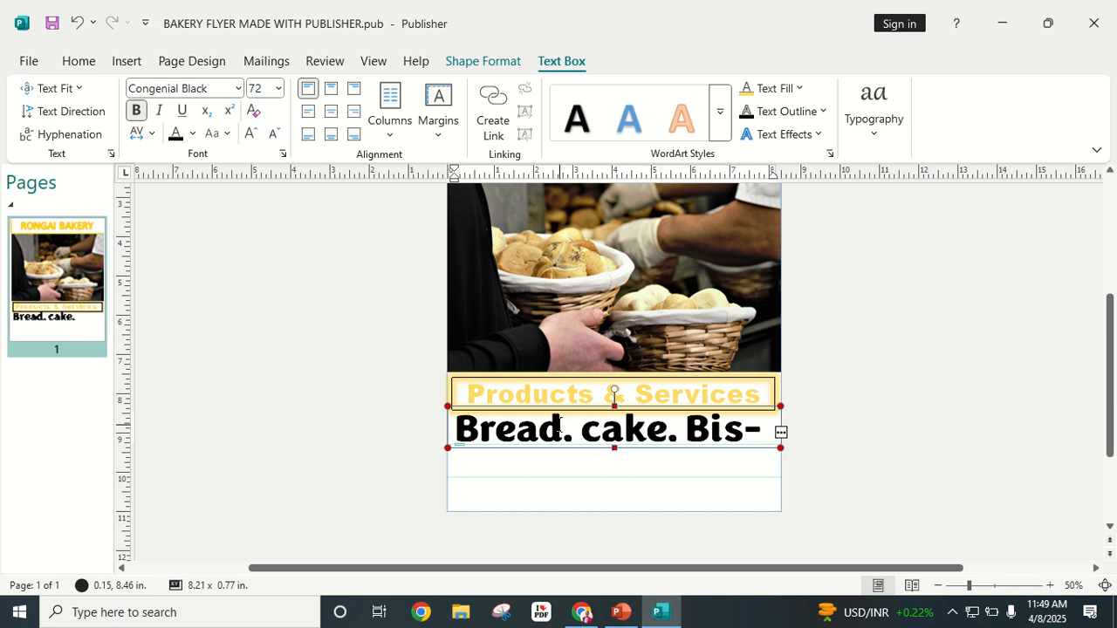
{"action": "key", "text": "ctrl+a"}
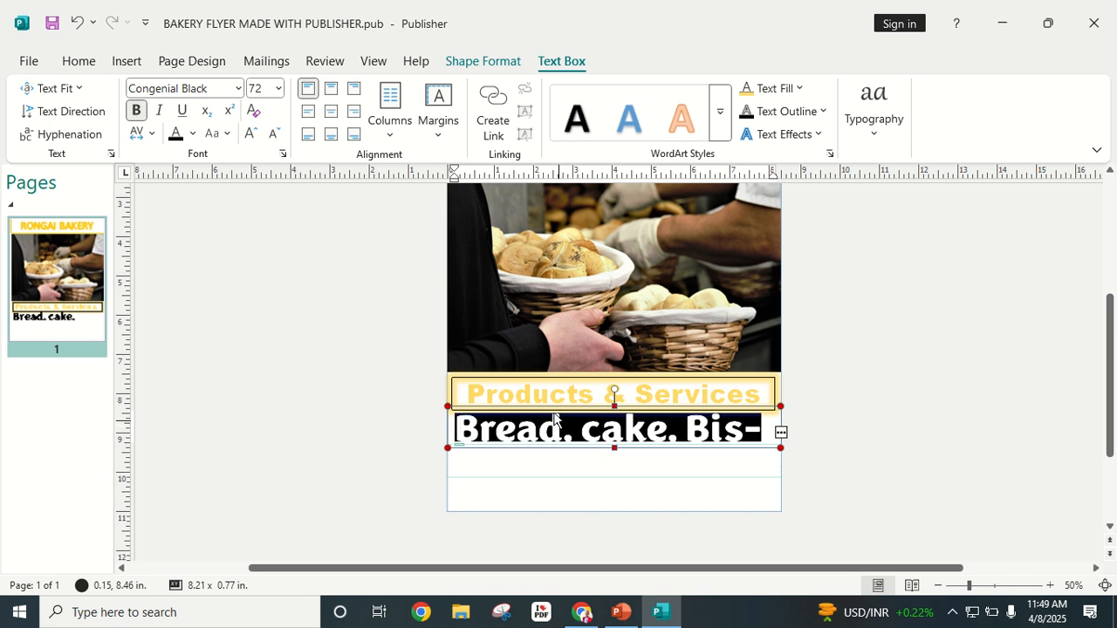
{"action": "left_click", "coordinate": [275, 136]}
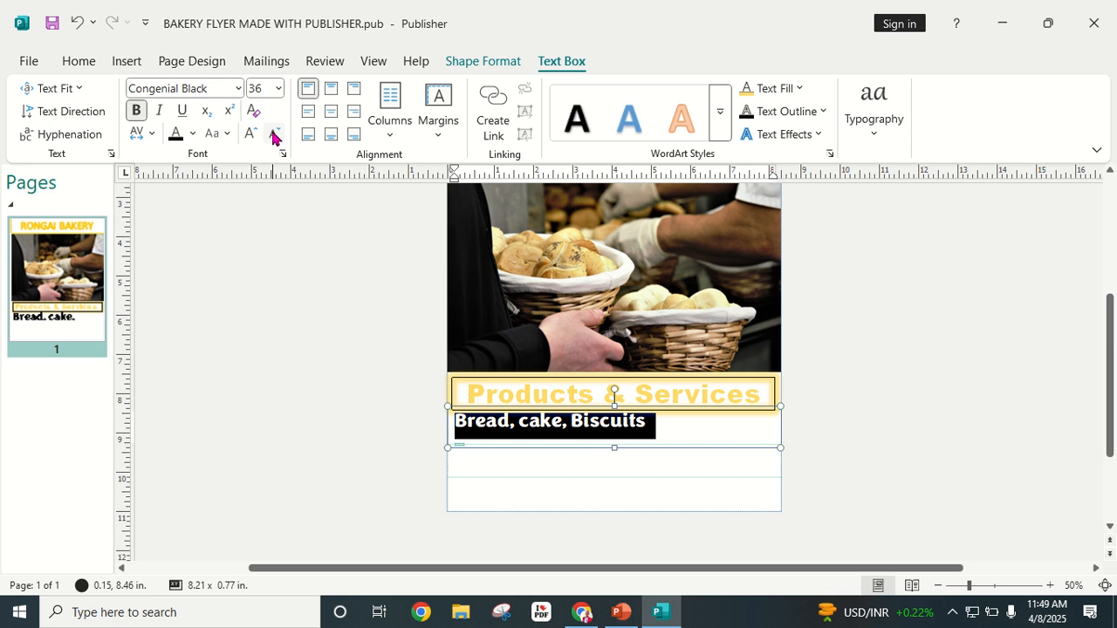
{"action": "left_click", "coordinate": [646, 425]}
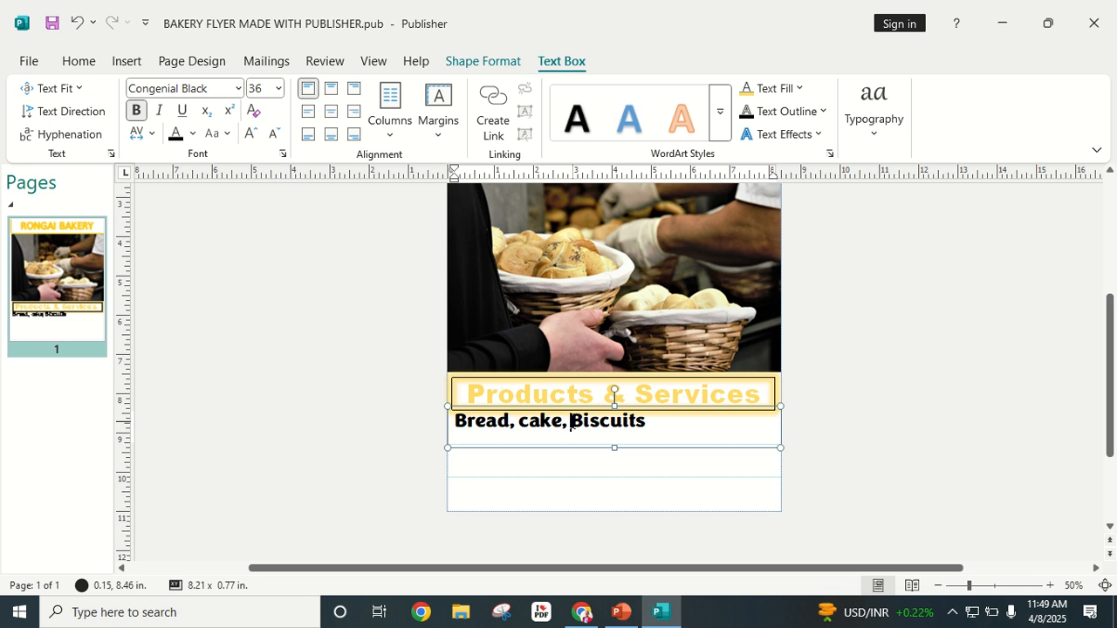
{"action": "key", "text": "BackSpace"}
{"action": "key", "text": "BackSpace"}
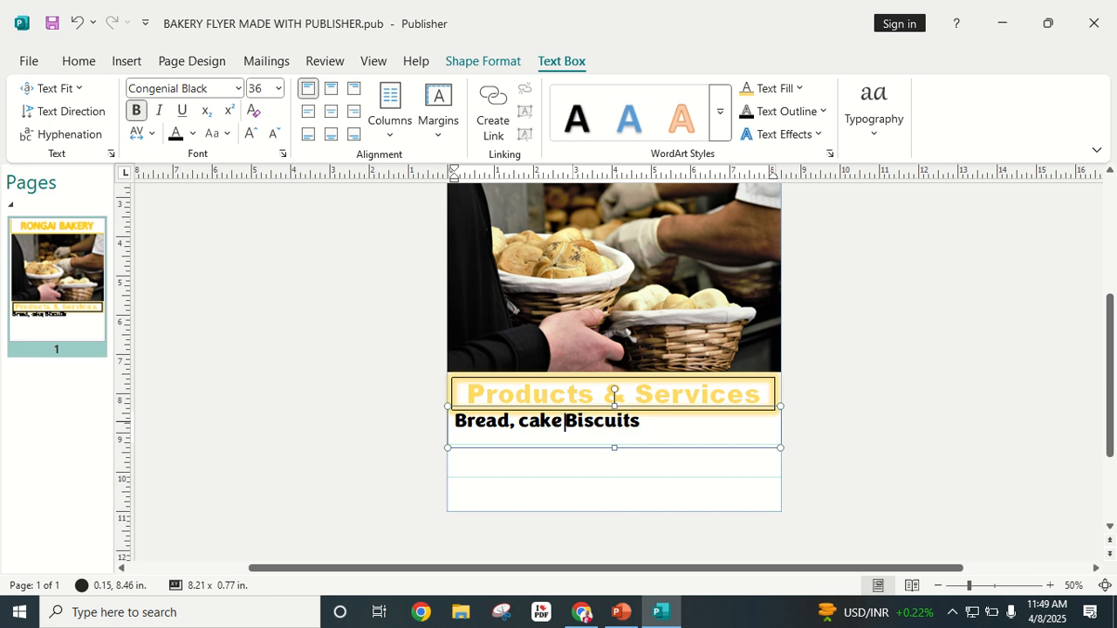
{"action": "type", "text": "&"}
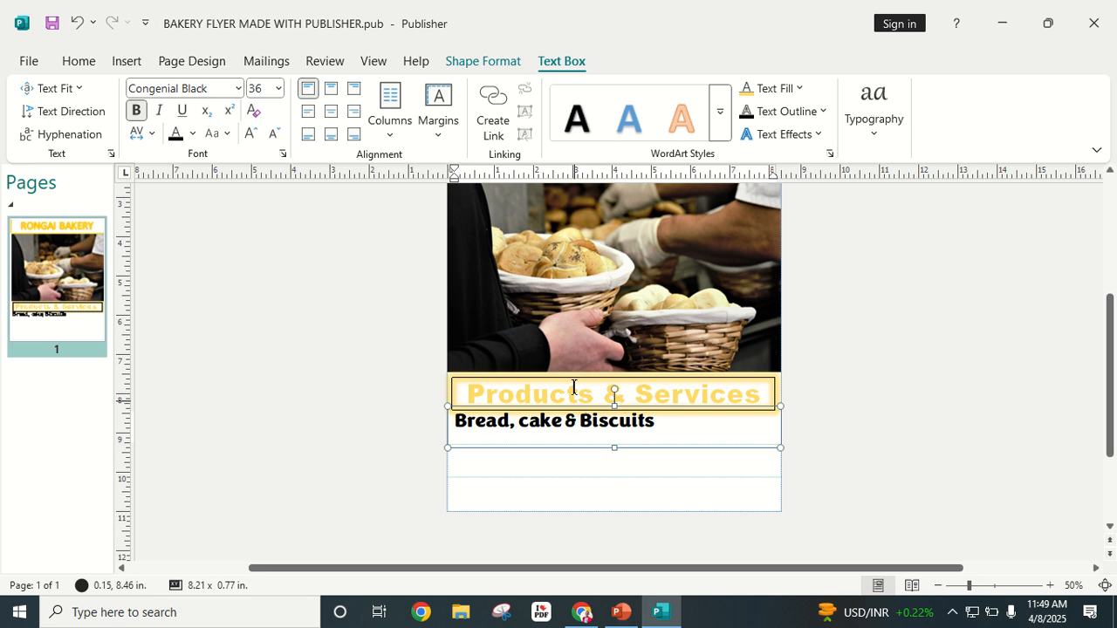
Step: Centre the Bread, cake & Biscuits line and size it to 48 pt
{"action": "triple_click", "coordinate": [655, 427]}
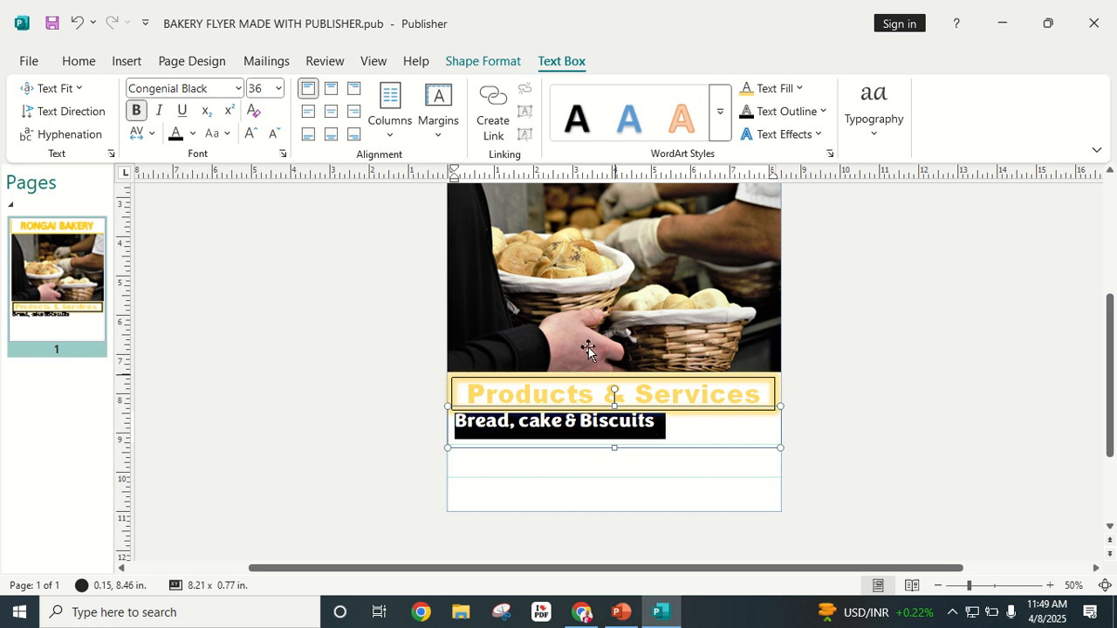
{"action": "left_click", "coordinate": [329, 113]}
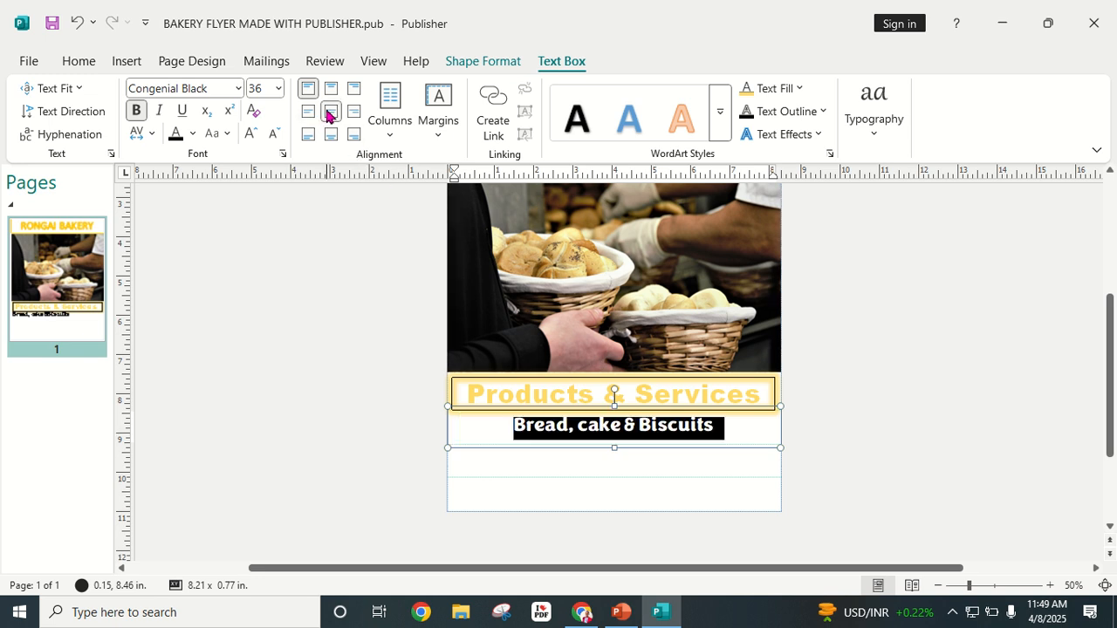
{"action": "left_click", "coordinate": [250, 133]}
{"action": "left_click", "coordinate": [250, 133]}
{"action": "left_click", "coordinate": [273, 135]}
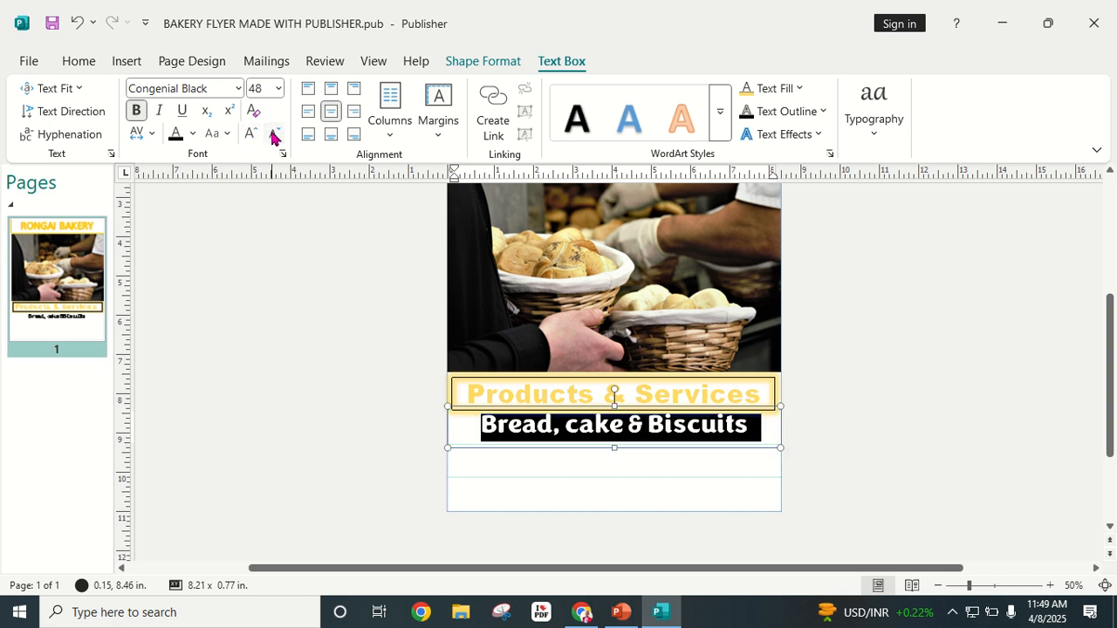
{"action": "left_click", "coordinate": [857, 397]}
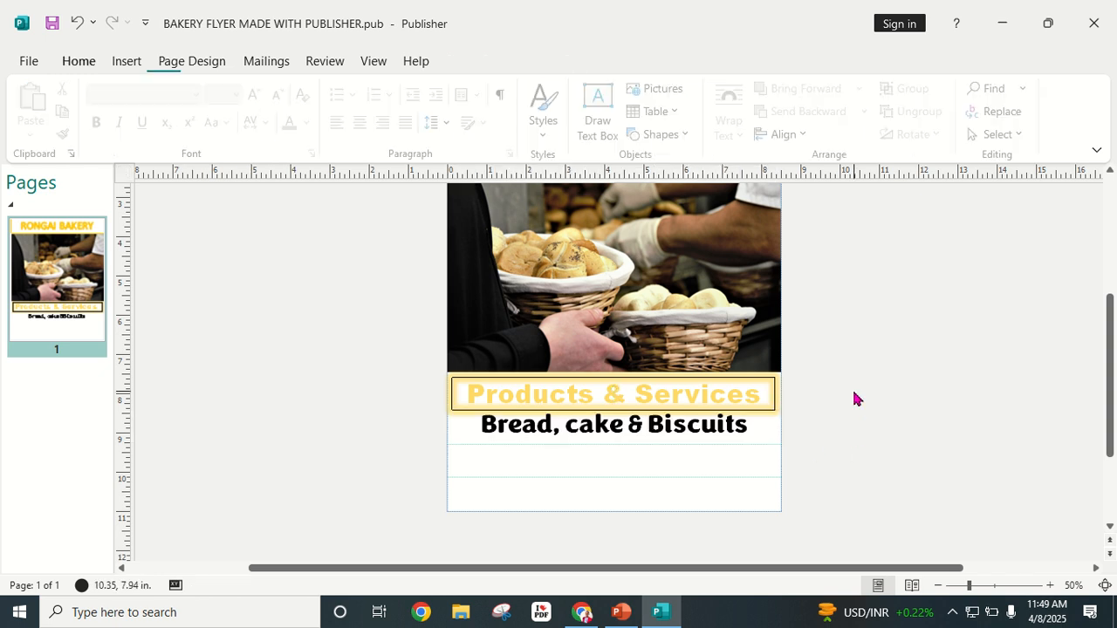
{"action": "left_click", "coordinate": [574, 428]}
Step: Apply a yellow glow to the Bread box, then switch it to a gold glow variation
{"action": "triple_click", "coordinate": [574, 428]}
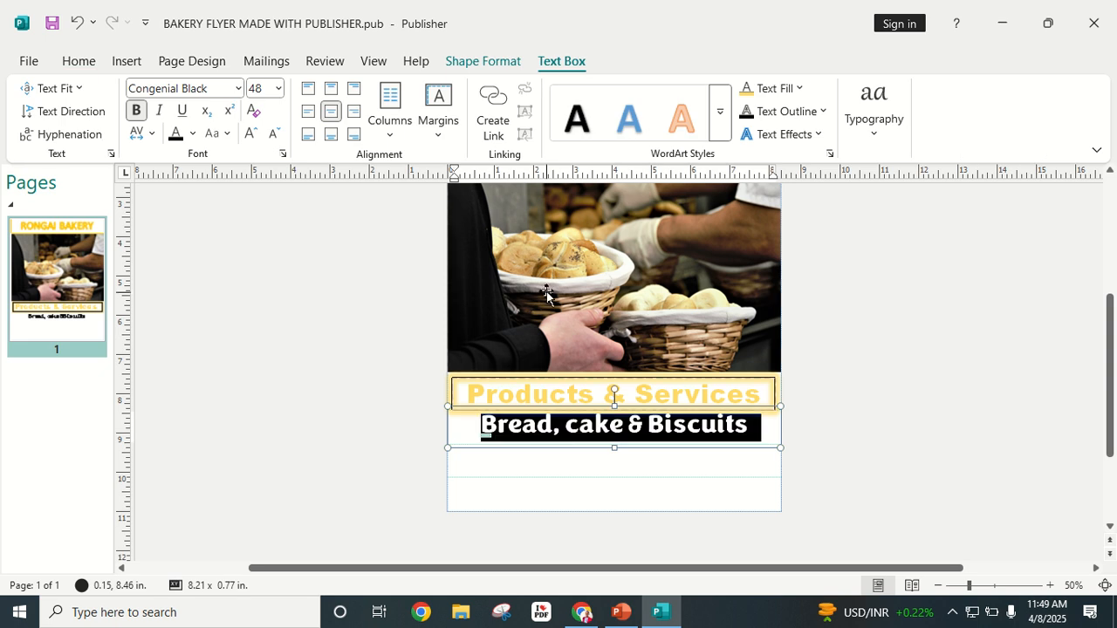
{"action": "left_click", "coordinate": [477, 63]}
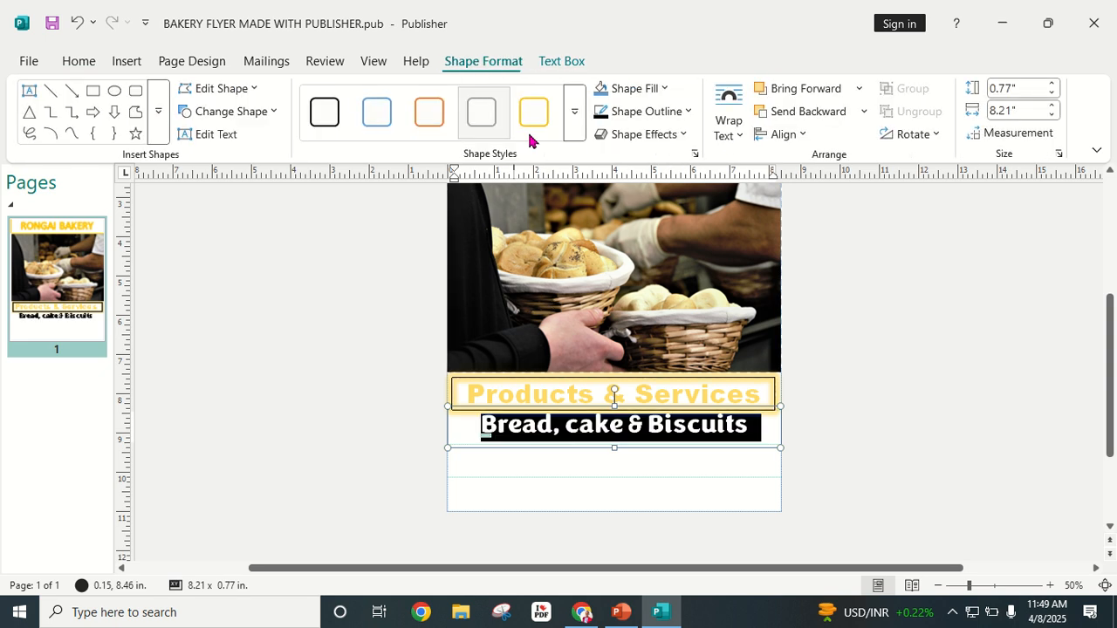
{"action": "left_click", "coordinate": [684, 135]}
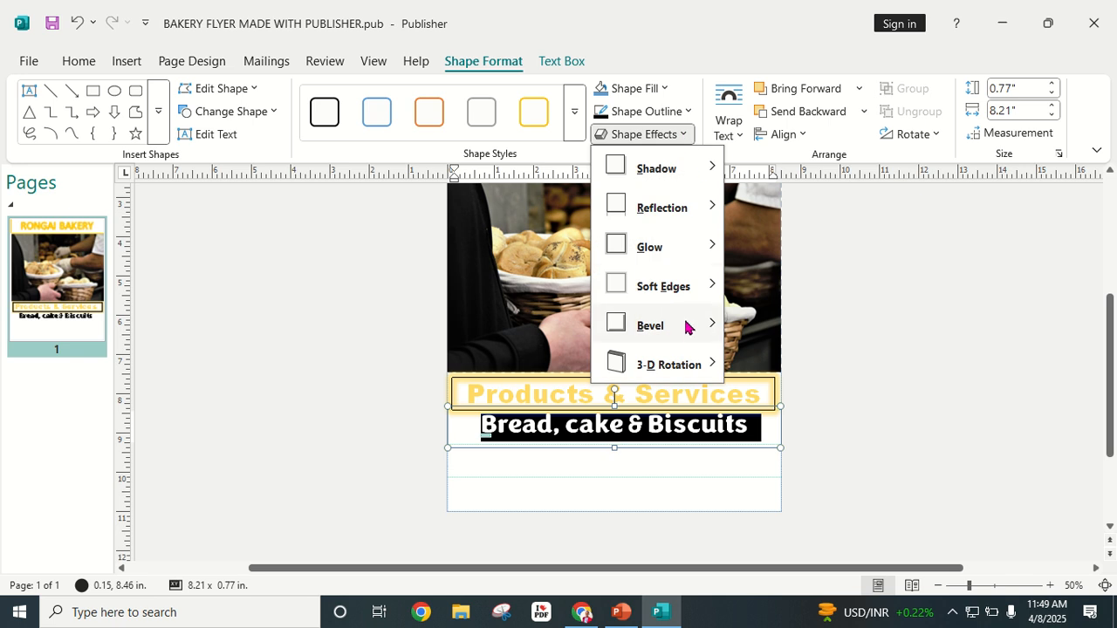
{"action": "mouse_move", "coordinate": [693, 250]}
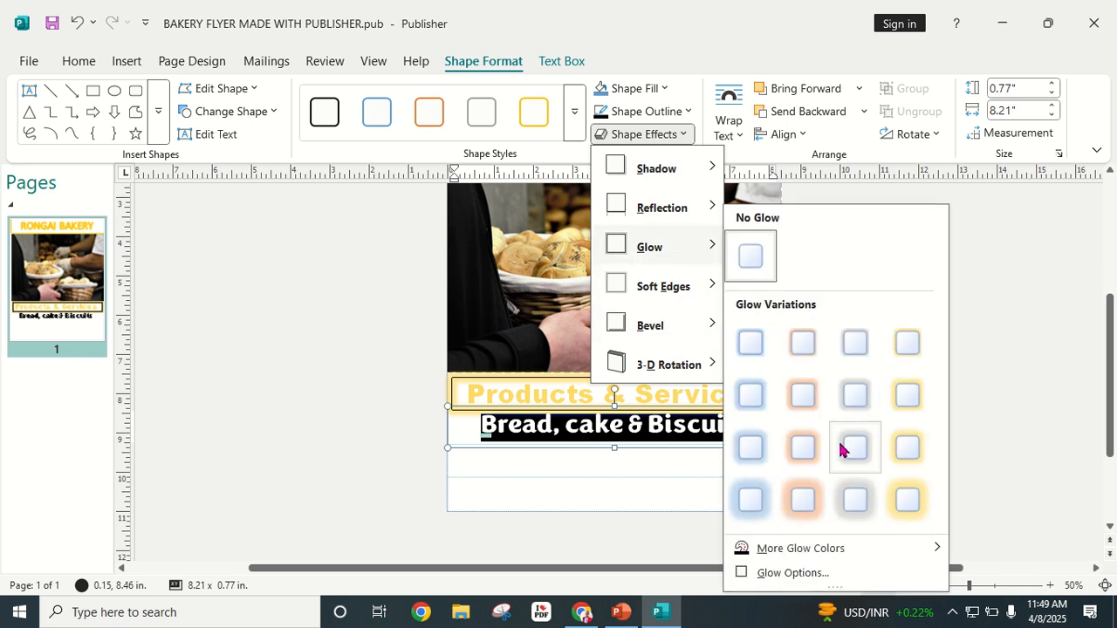
{"action": "left_click", "coordinate": [902, 498]}
{"action": "left_click", "coordinate": [884, 383]}
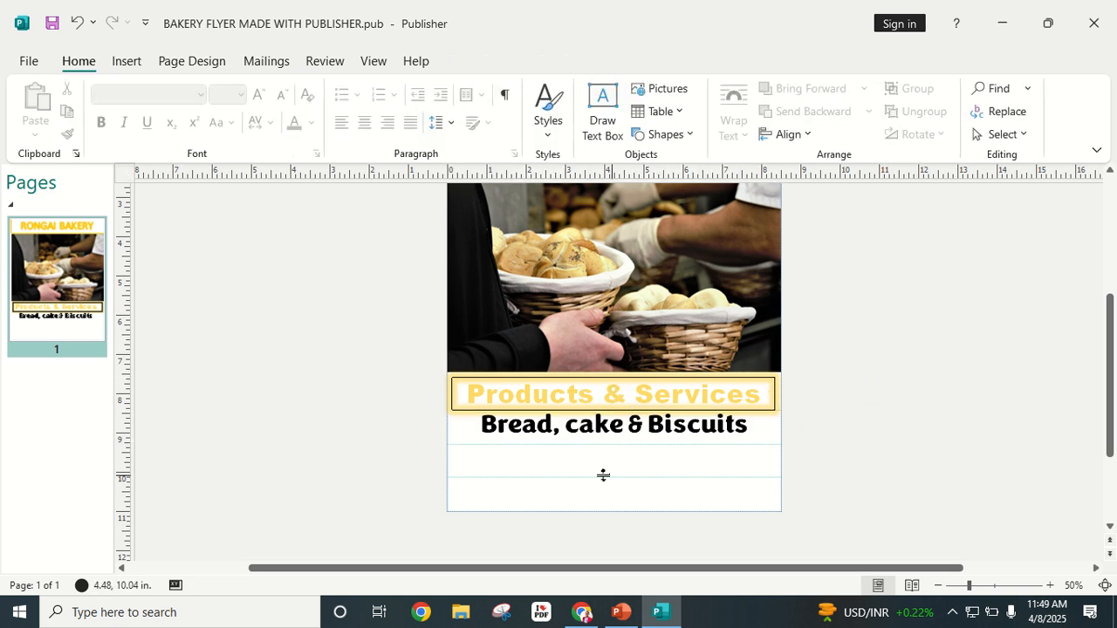
{"action": "left_click", "coordinate": [581, 427]}
{"action": "triple_click", "coordinate": [580, 427]}
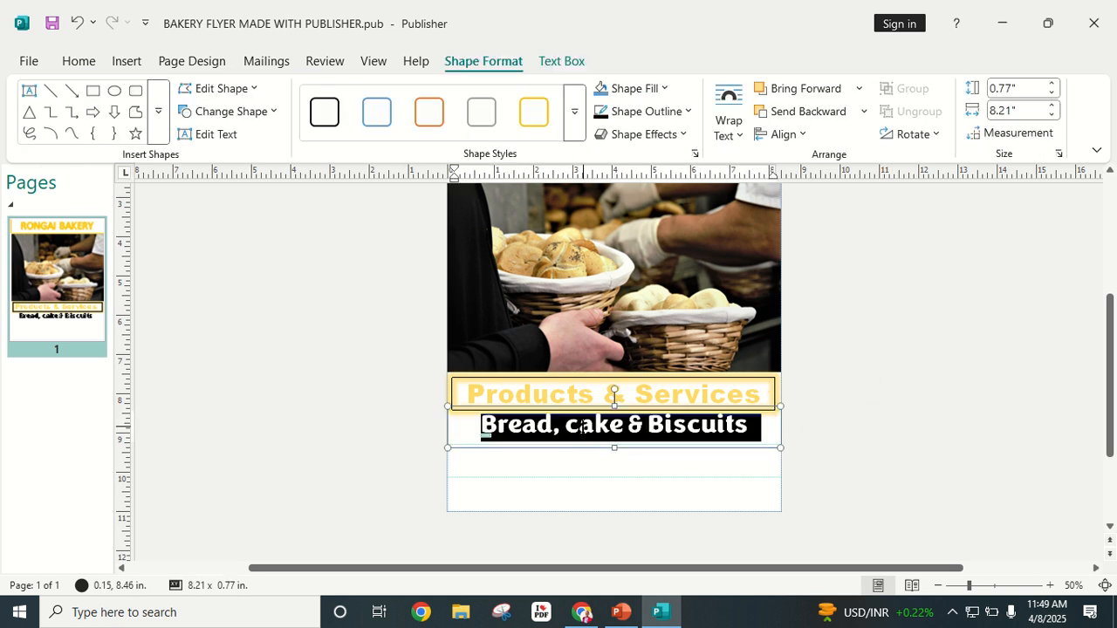
{"action": "left_click", "coordinate": [685, 133]}
{"action": "mouse_move", "coordinate": [676, 251]}
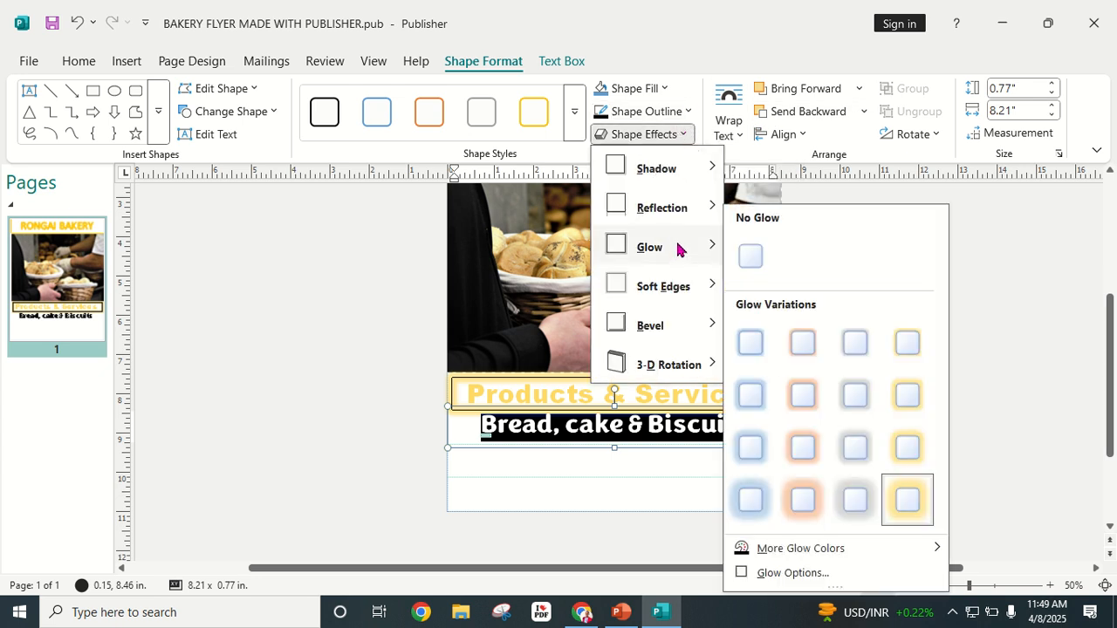
{"action": "left_click", "coordinate": [904, 448]}
{"action": "left_click", "coordinate": [899, 426]}
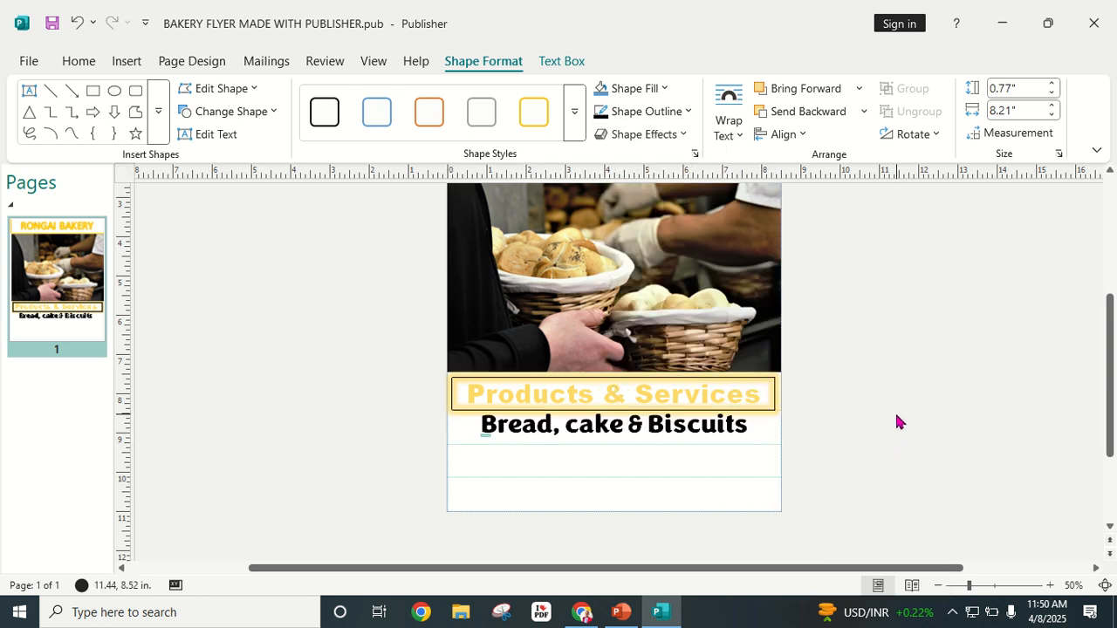
Step: Reselect all the Bread box's text and reapply the final gold glow variation
{"action": "left_click", "coordinate": [742, 433]}
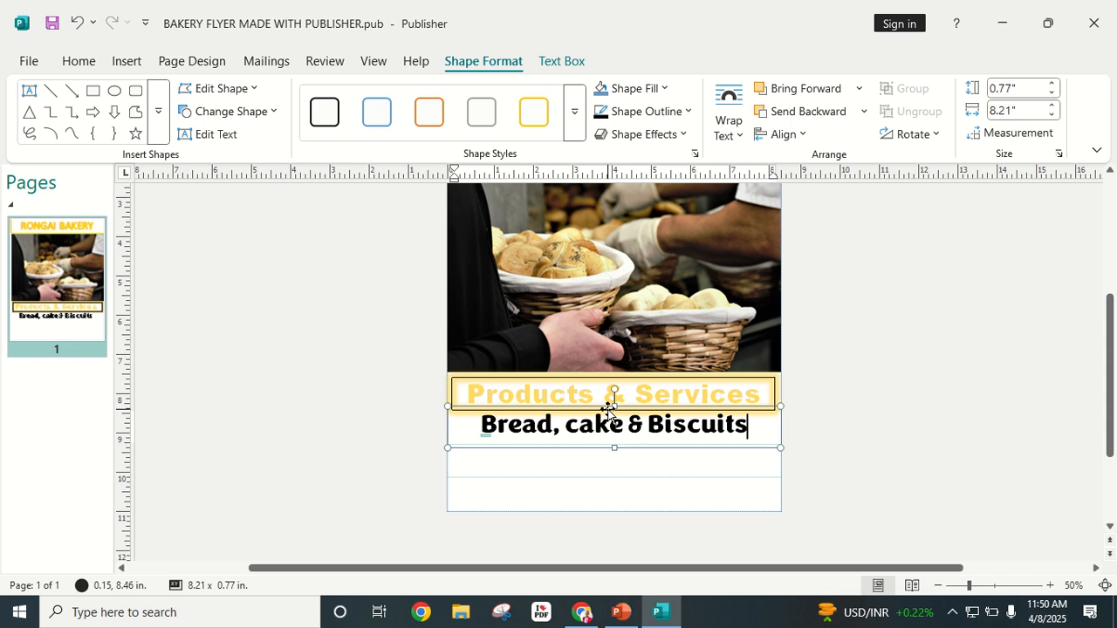
{"action": "left_click", "coordinate": [618, 445]}
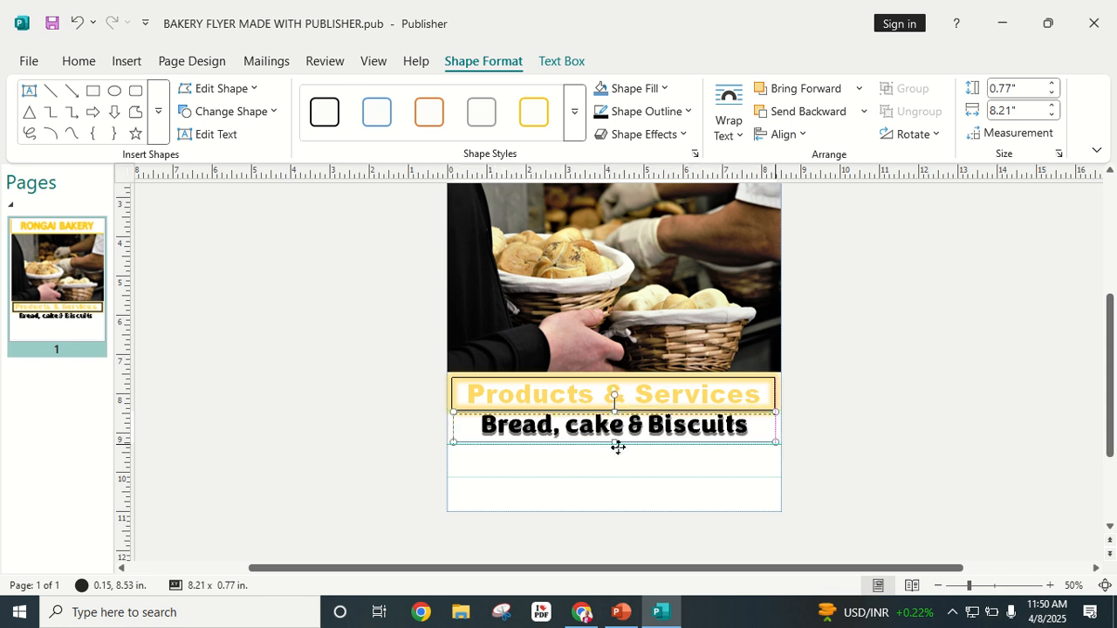
{"action": "left_click", "coordinate": [955, 371]}
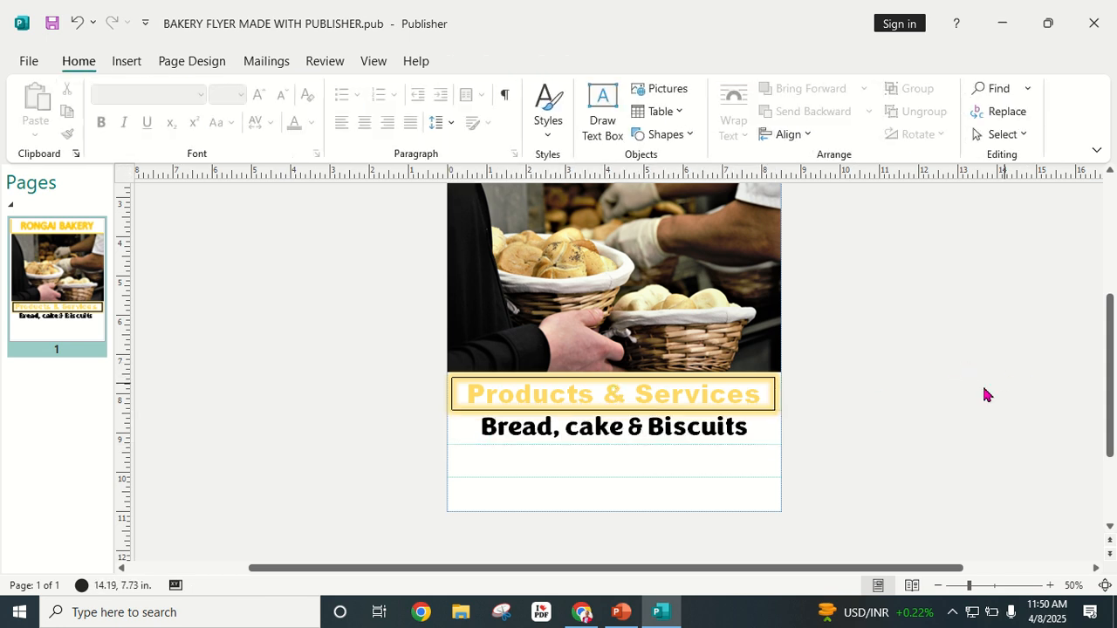
{"action": "left_click", "coordinate": [635, 428]}
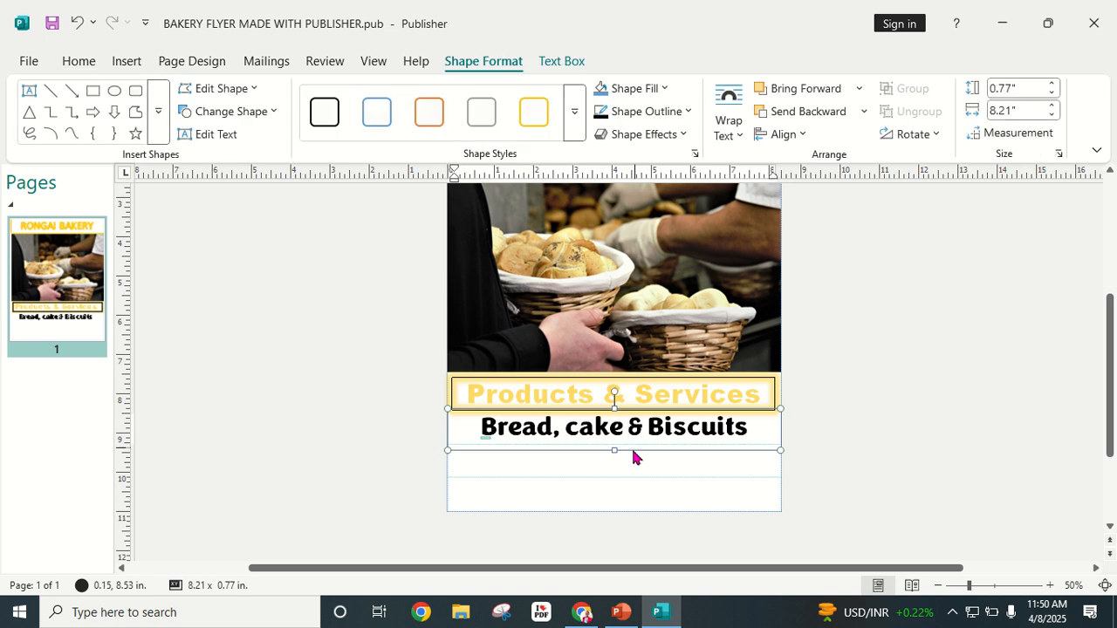
{"action": "left_click", "coordinate": [613, 452]}
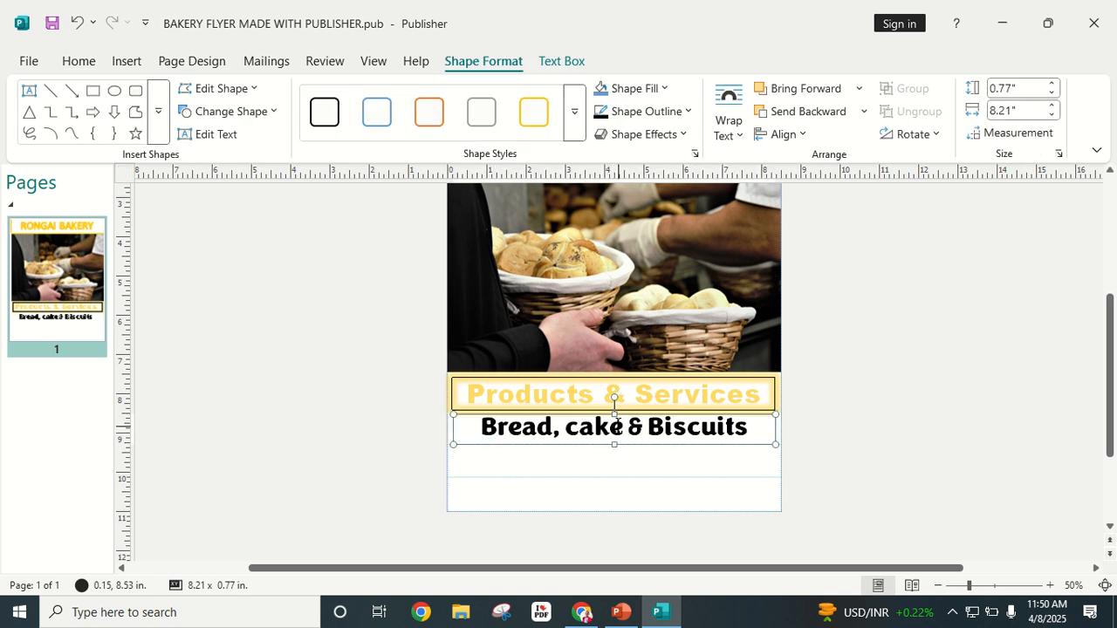
{"action": "left_click", "coordinate": [617, 424]}
{"action": "key", "text": "ctrl+a"}
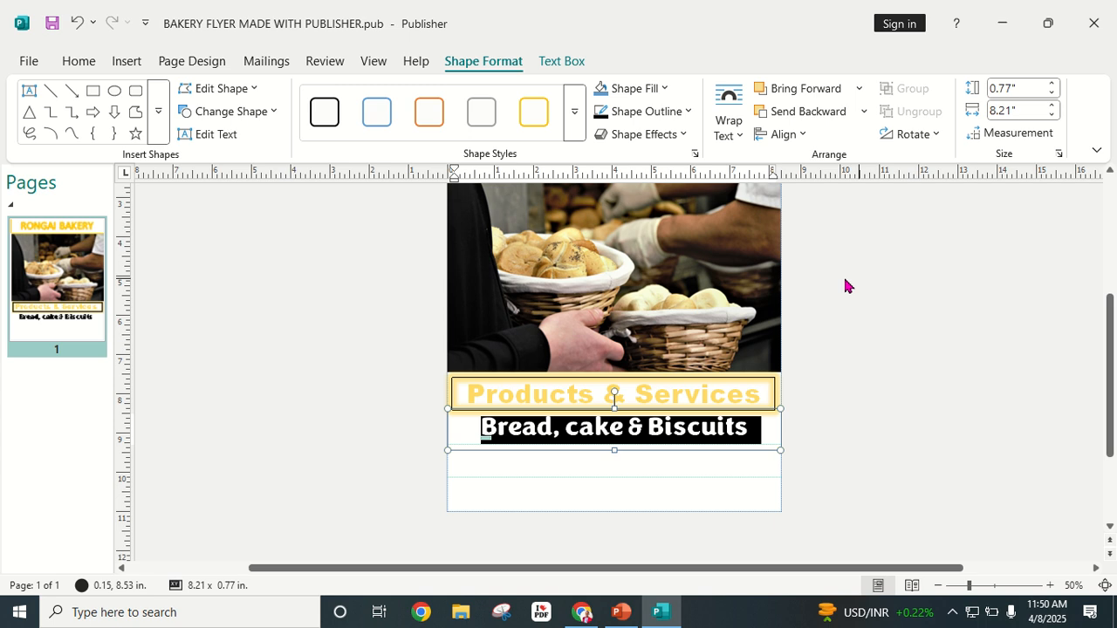
{"action": "left_click", "coordinate": [685, 134]}
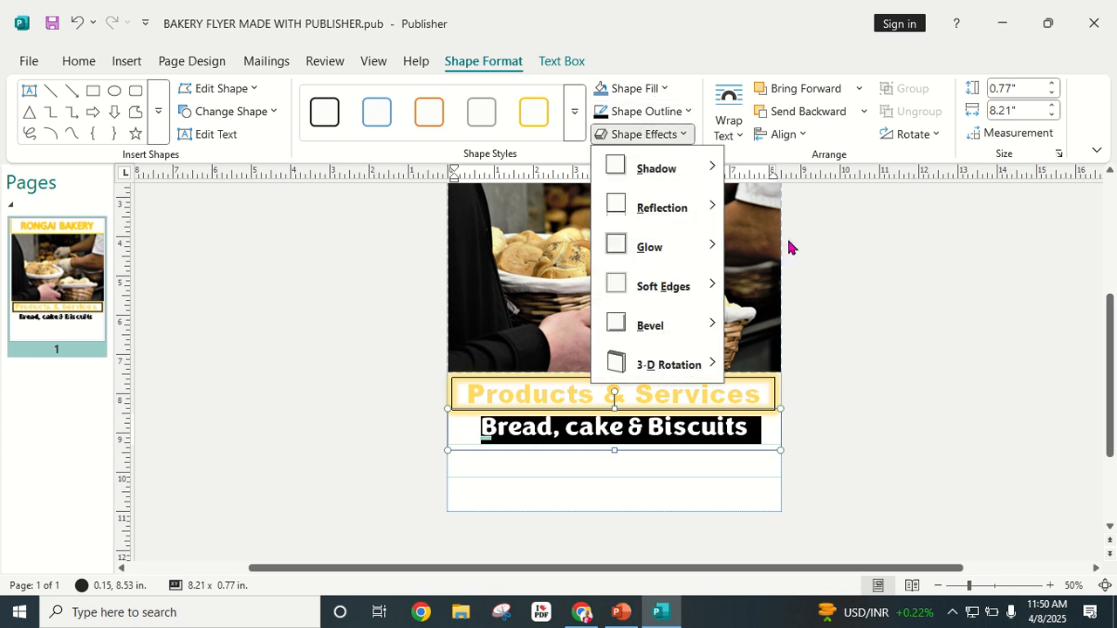
{"action": "mouse_move", "coordinate": [698, 268]}
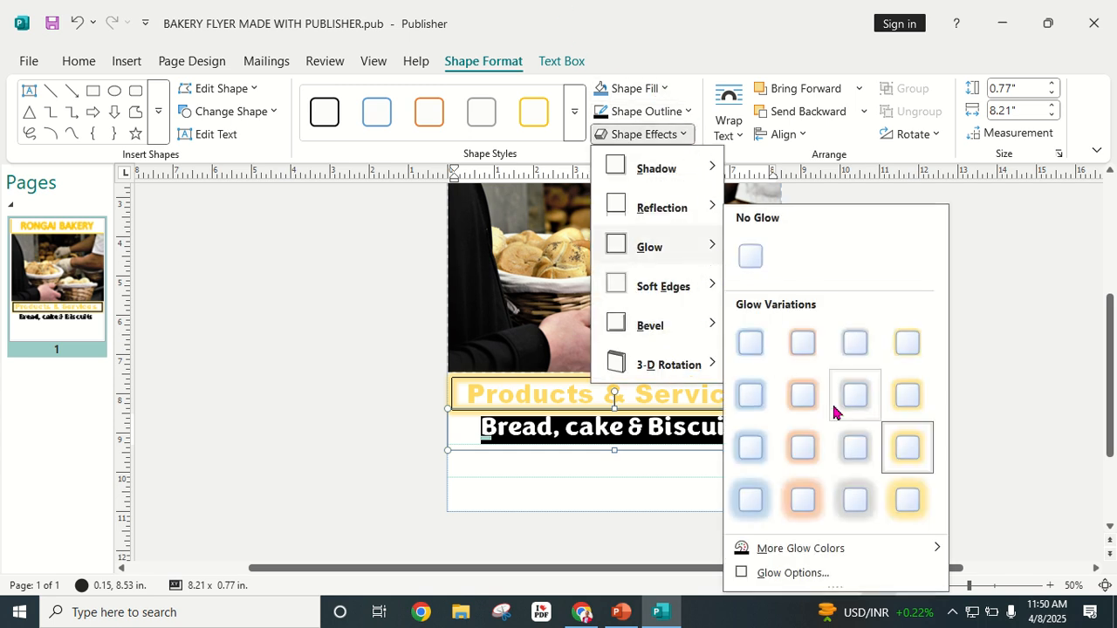
{"action": "left_click", "coordinate": [802, 495]}
{"action": "left_click", "coordinate": [801, 439]}
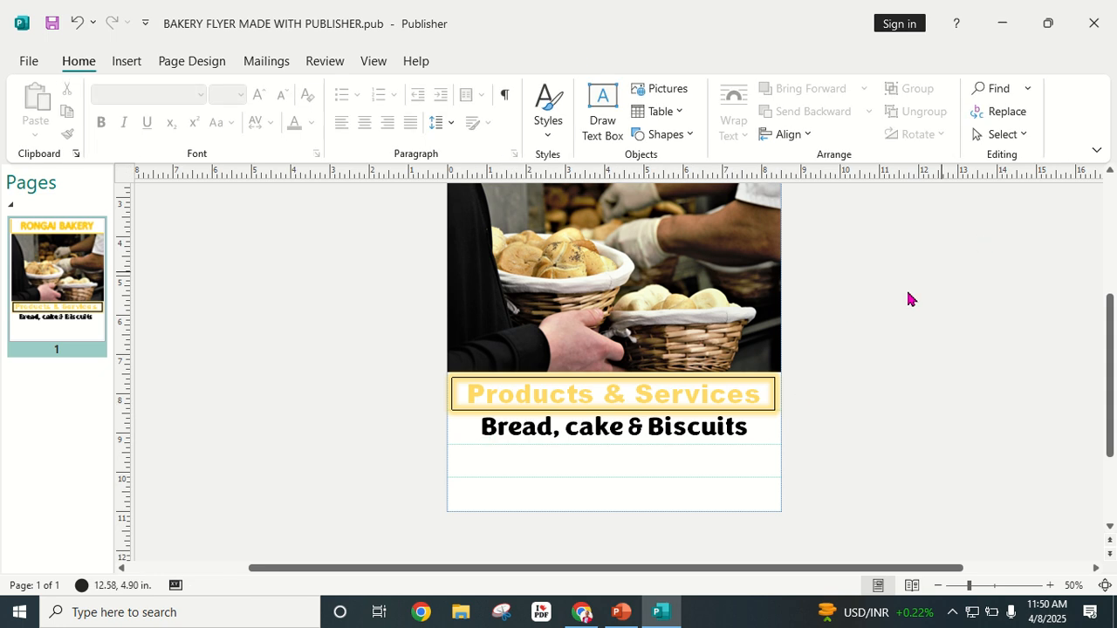
{"action": "scroll", "coordinate": [506, 404], "scroll_direction": "up", "scroll_amount": 3}
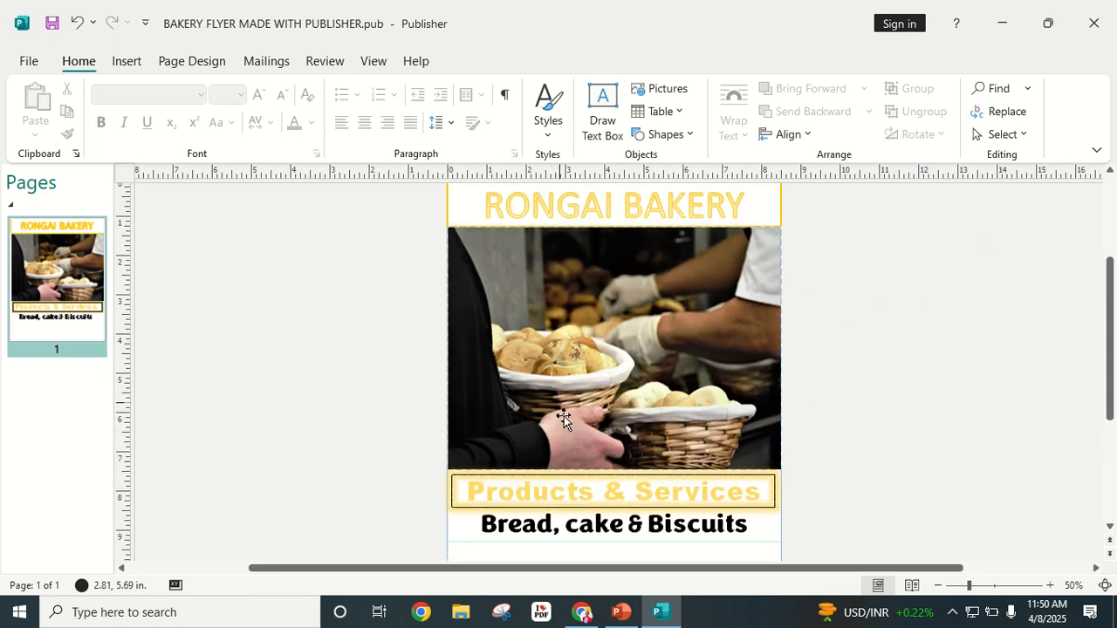
Step: Copy the Bread, cake & Biscuits box and paste a duplicate just below it
{"action": "scroll", "coordinate": [564, 416], "scroll_direction": "down", "scroll_amount": 2}
{"action": "scroll", "coordinate": [716, 428], "scroll_direction": "down", "scroll_amount": 1}
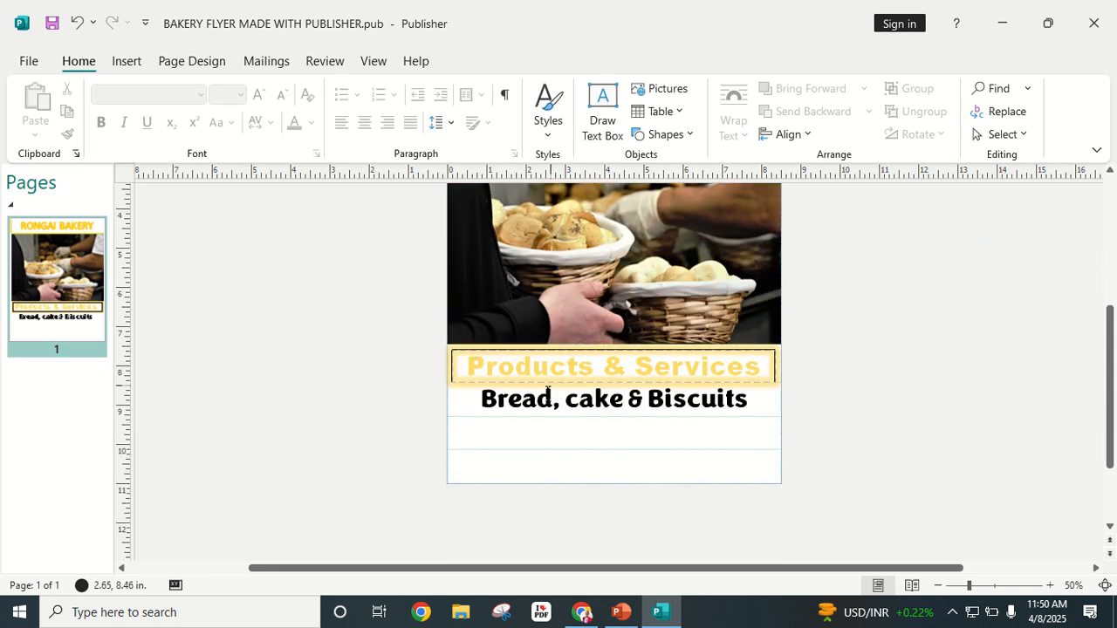
{"action": "left_click", "coordinate": [586, 415]}
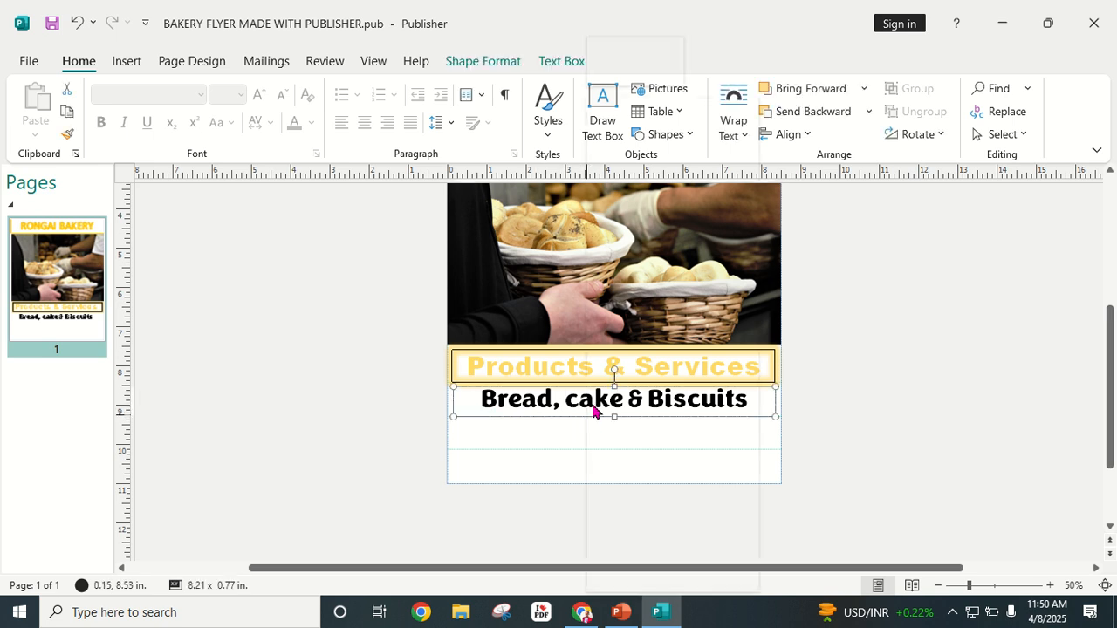
{"action": "right_click", "coordinate": [588, 415]}
{"action": "left_click", "coordinate": [639, 266]}
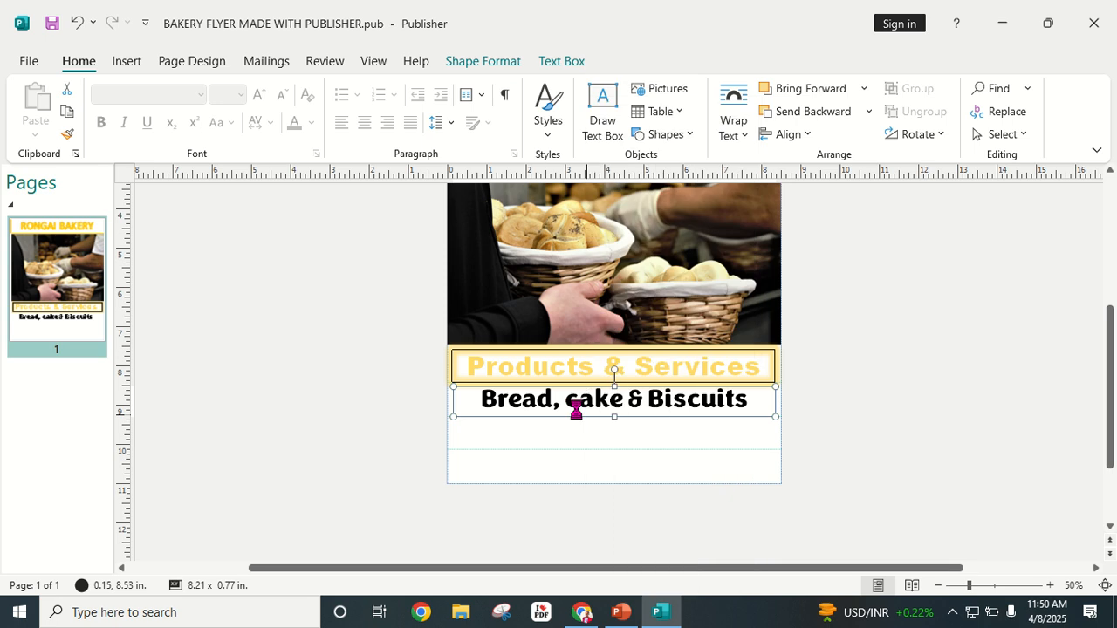
{"action": "left_click", "coordinate": [546, 435]}
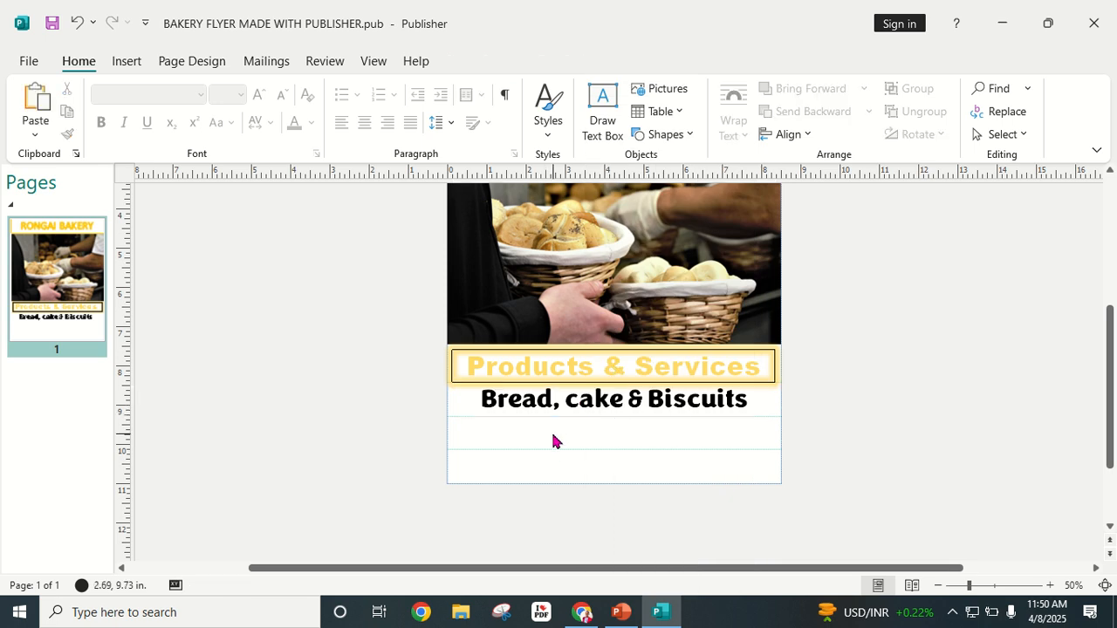
{"action": "right_click", "coordinate": [553, 441]}
{"action": "left_click", "coordinate": [593, 340]}
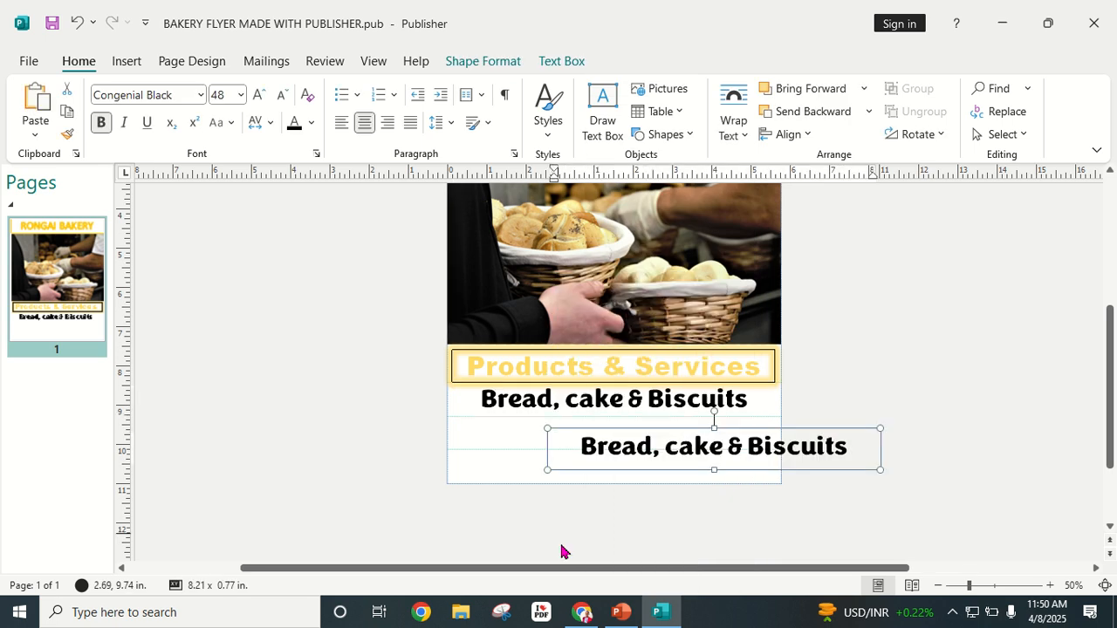
{"action": "left_click_drag", "start_coordinate": [704, 471], "coordinate": [599, 453]}
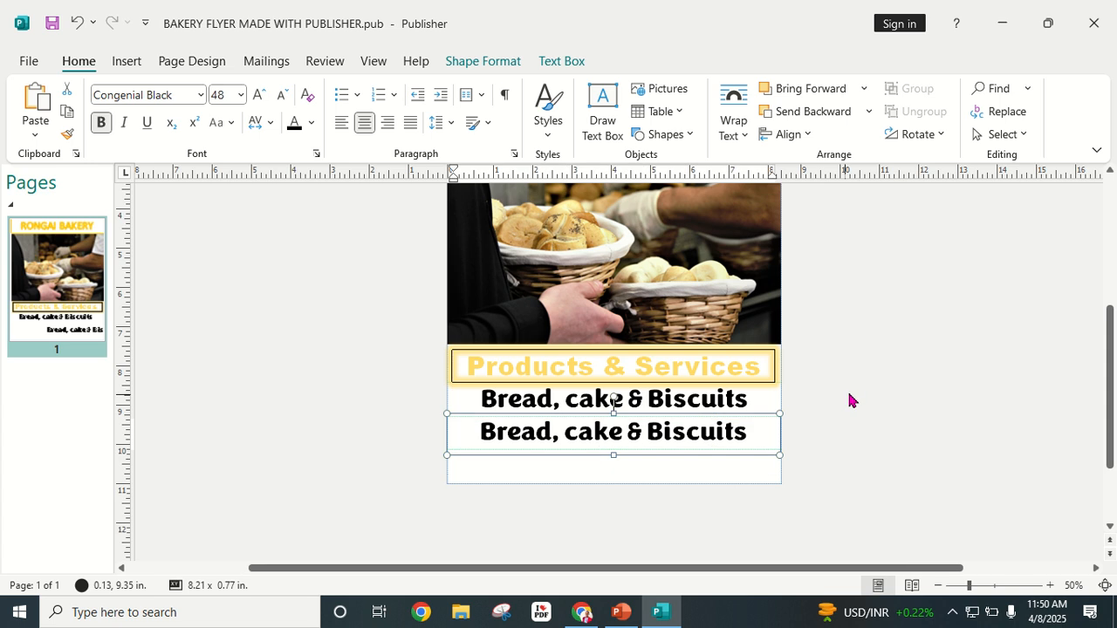
Step: Replace the duplicate's text with 'Happiness Everyday'
{"action": "left_click", "coordinate": [848, 399]}
{"action": "left_click", "coordinate": [622, 432]}
{"action": "triple_click", "coordinate": [620, 433]}
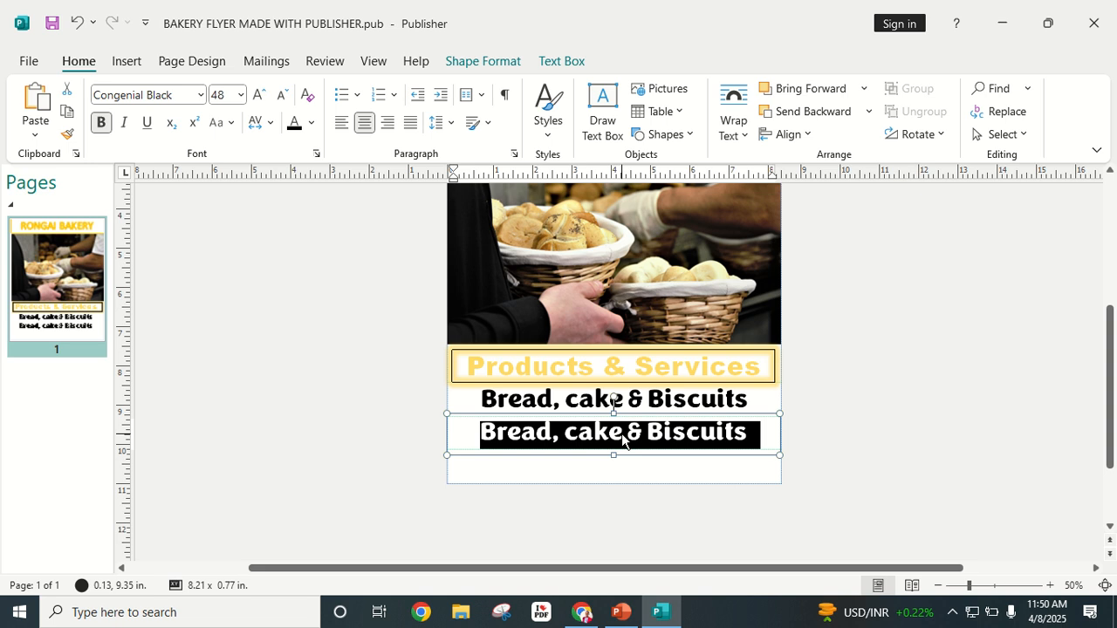
{"action": "type", "text": "Hap"}
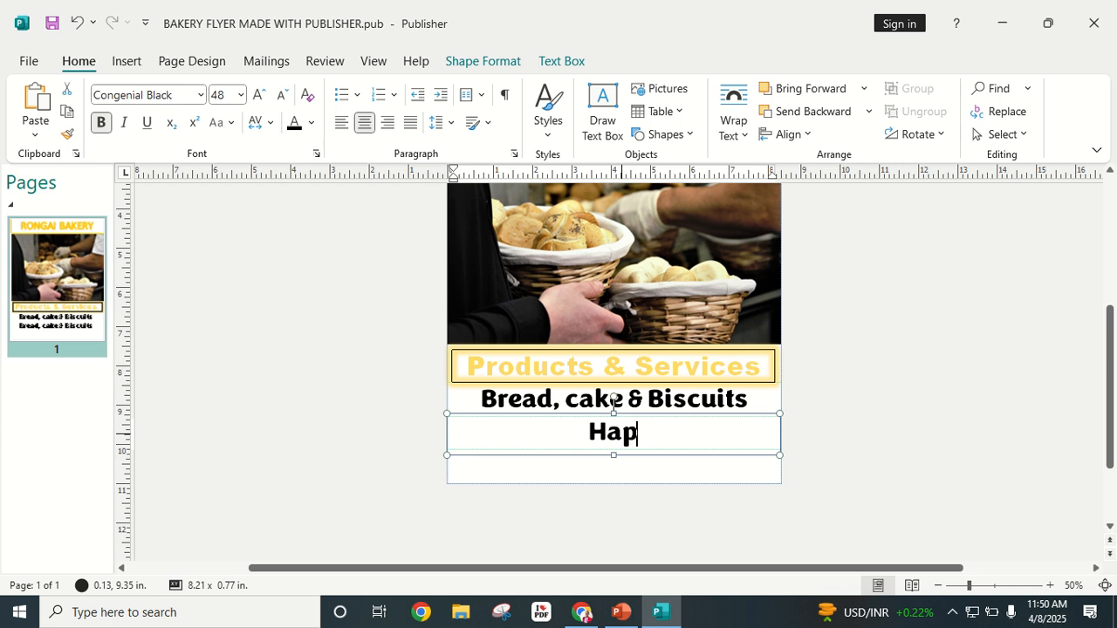
{"action": "type", "text": "piness"}
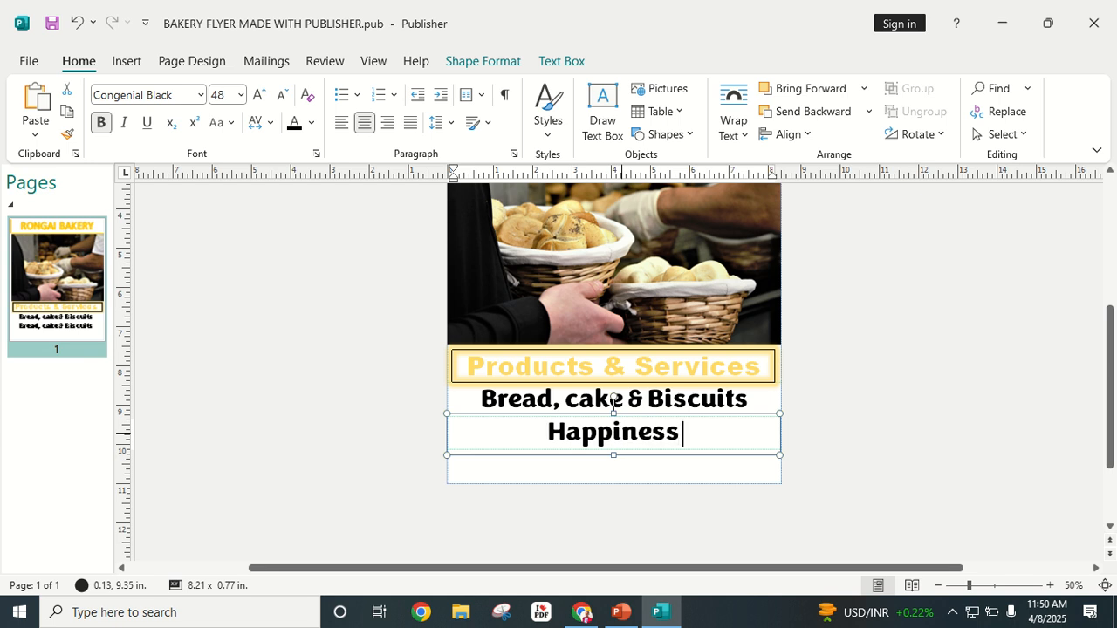
{"action": "type", "text": " Everyda"}
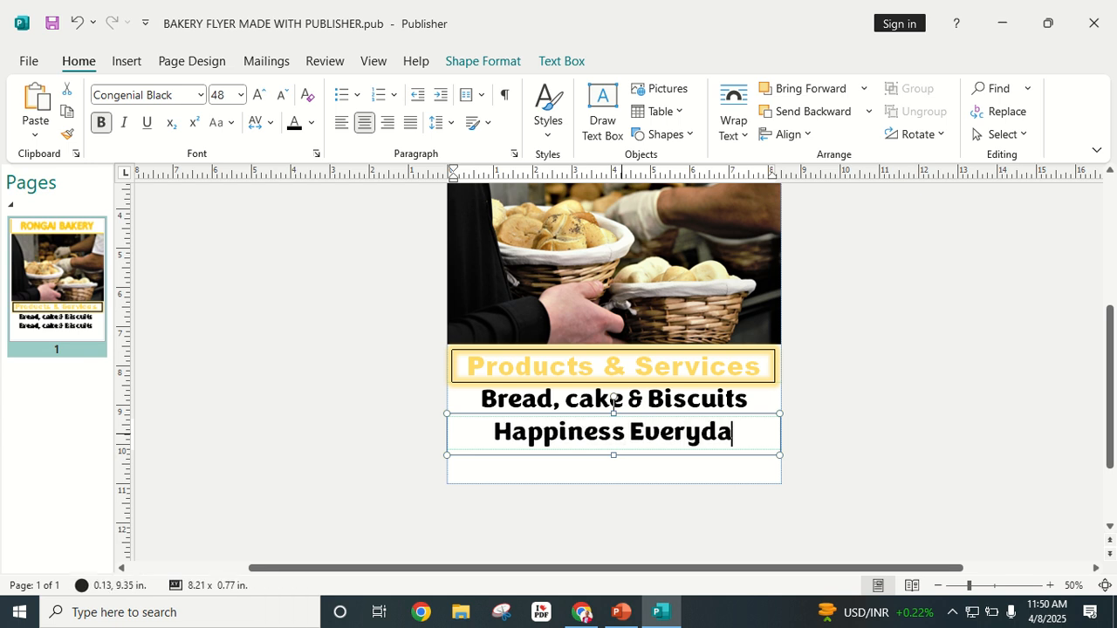
{"action": "type", "text": "y"}
{"action": "left_click", "coordinate": [893, 409]}
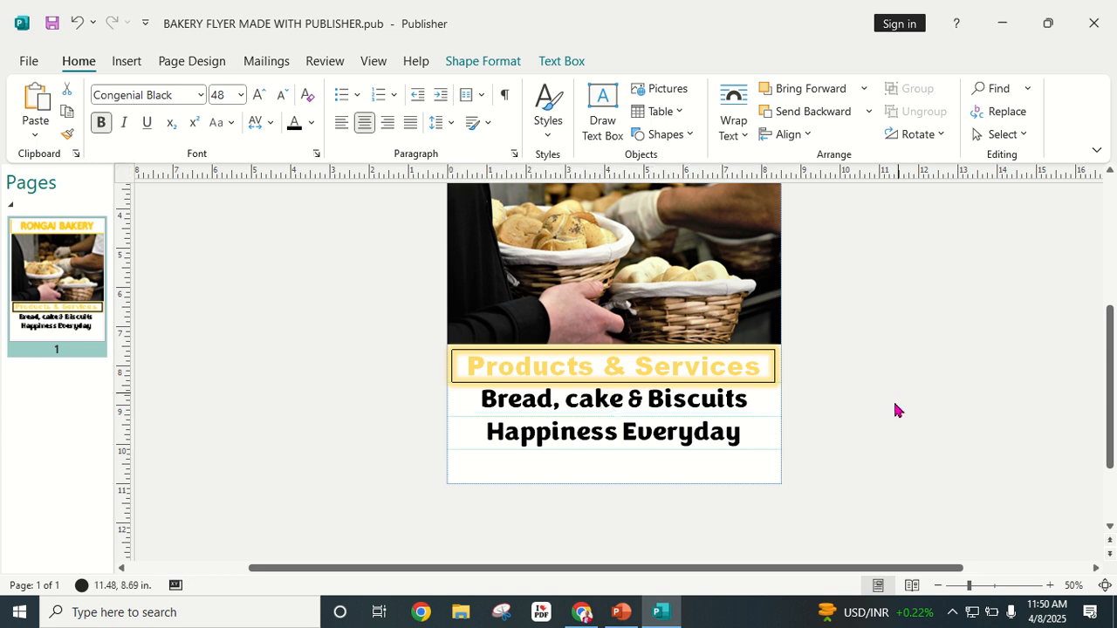
Step: Paste another copy of the text box at the bottom of the flyer
{"action": "right_click", "coordinate": [582, 476]}
{"action": "left_click", "coordinate": [635, 375]}
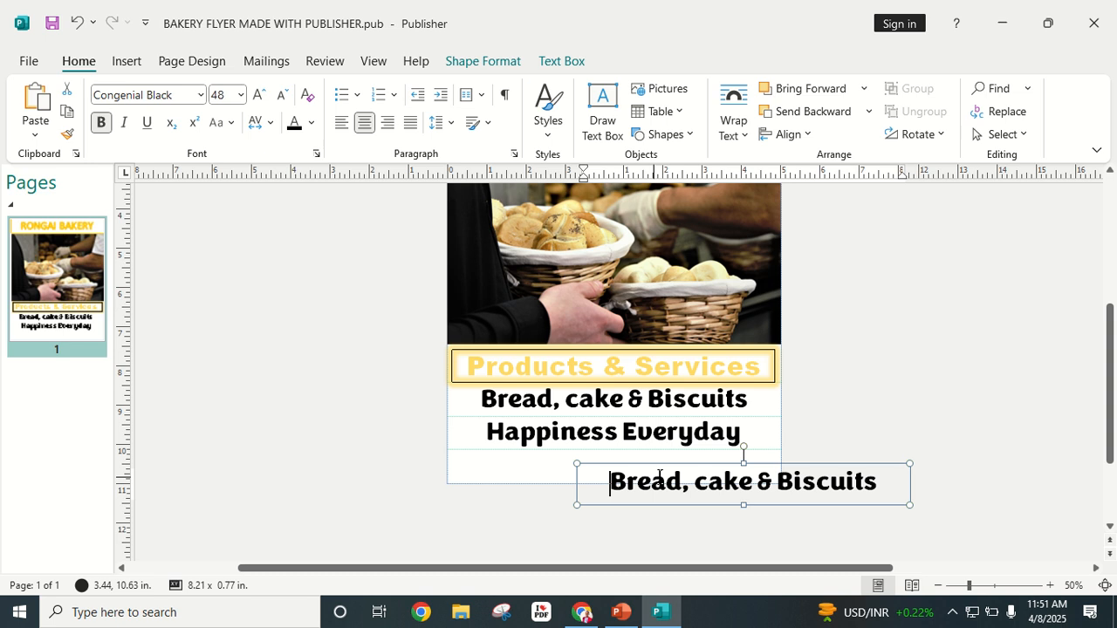
{"action": "left_click_drag", "start_coordinate": [736, 506], "coordinate": [611, 487]}
{"action": "left_click", "coordinate": [939, 380]}
Step: Retype the bottom line as 'Rongai - Kenya' and drag the lower ruler guide away
{"action": "left_click", "coordinate": [646, 469]}
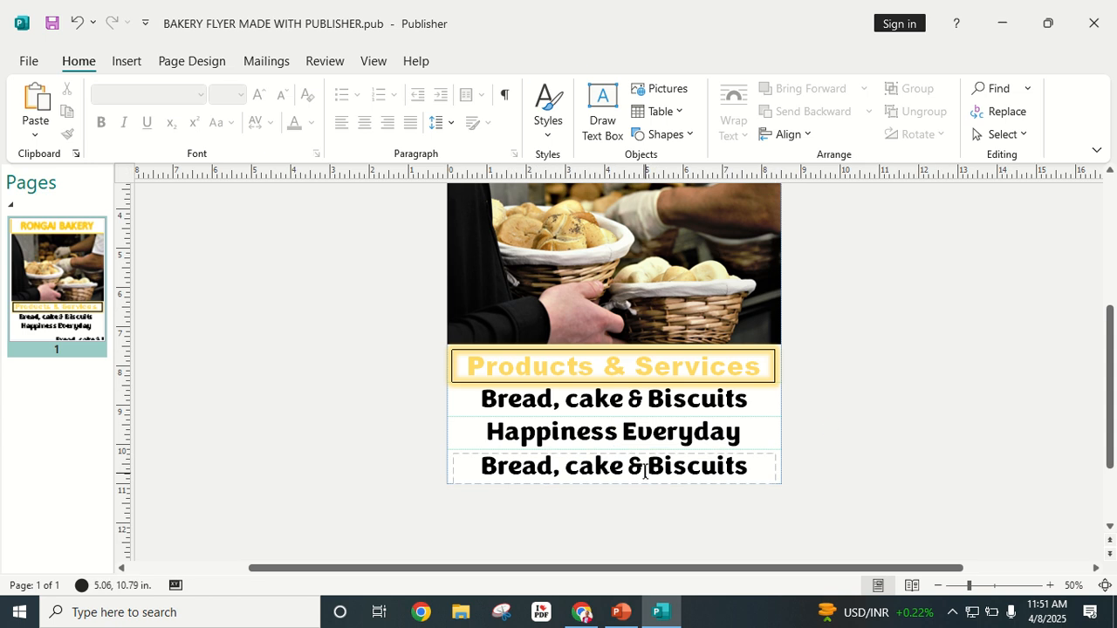
{"action": "triple_click", "coordinate": [646, 468]}
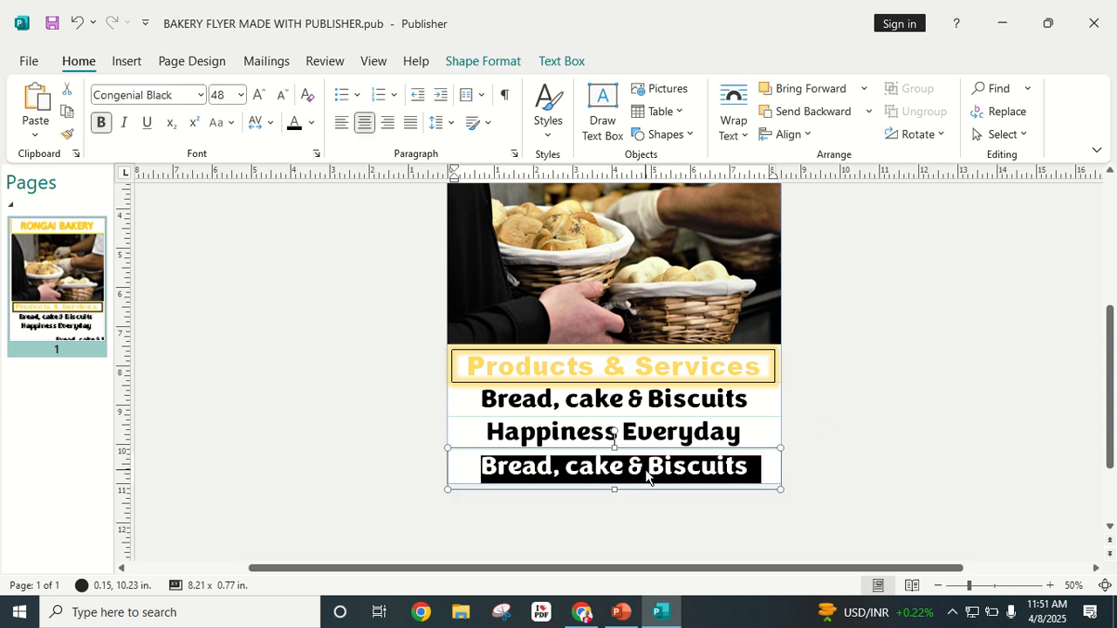
{"action": "type", "text": "Ronga"}
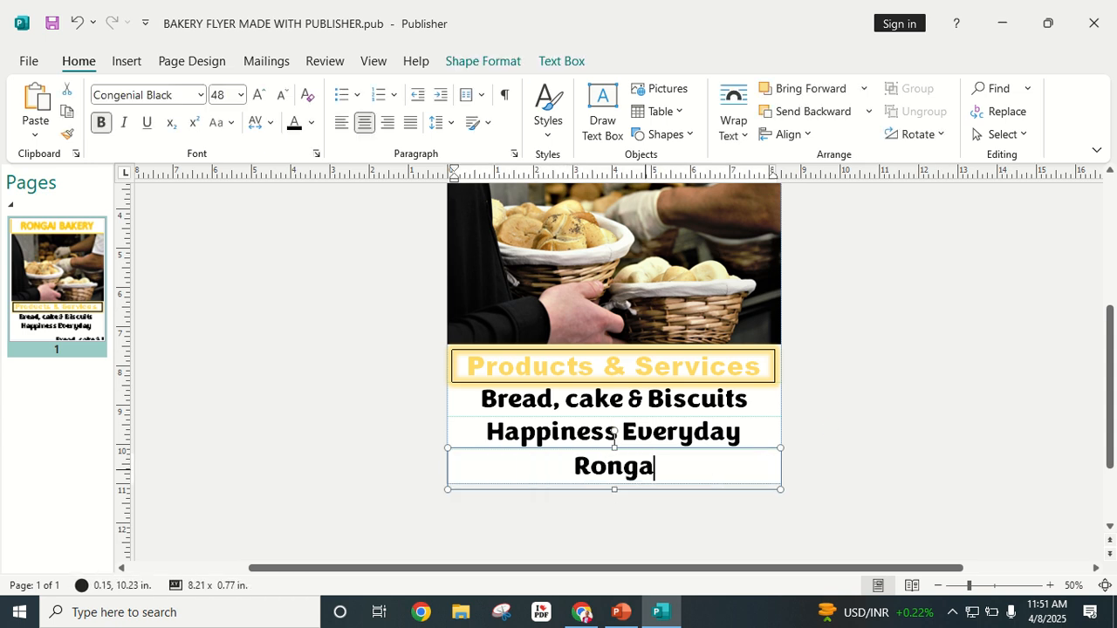
{"action": "type", "text": "i -"}
{"action": "key", "text": "Caps_Lock"}
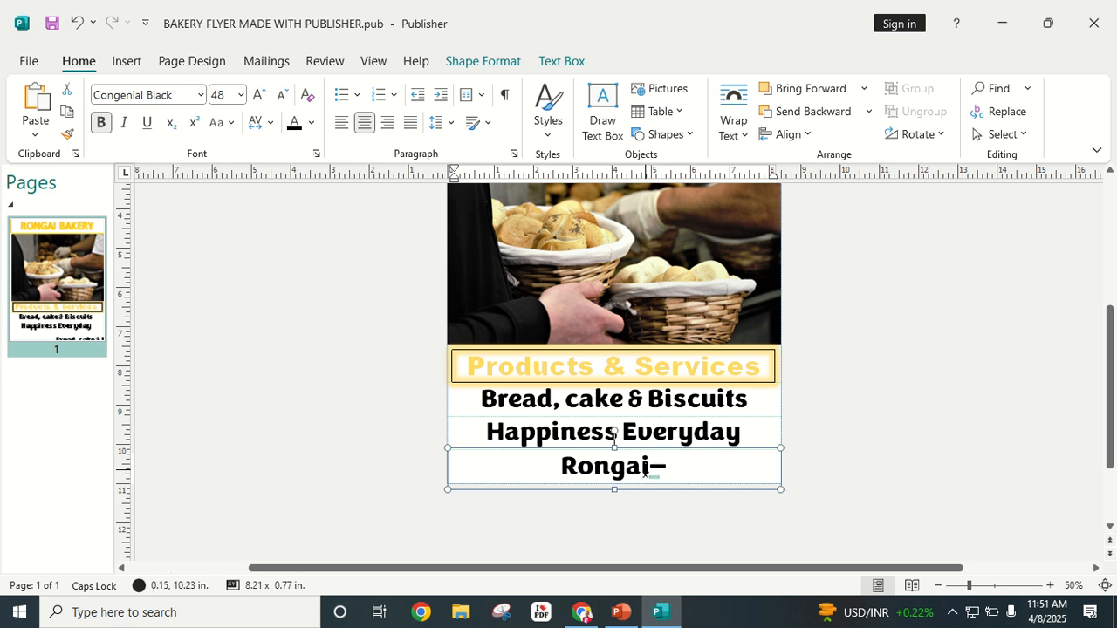
{"action": "type", "text": "K"}
{"action": "key", "text": "Caps_Lock"}
{"action": "type", "text": "enya"}
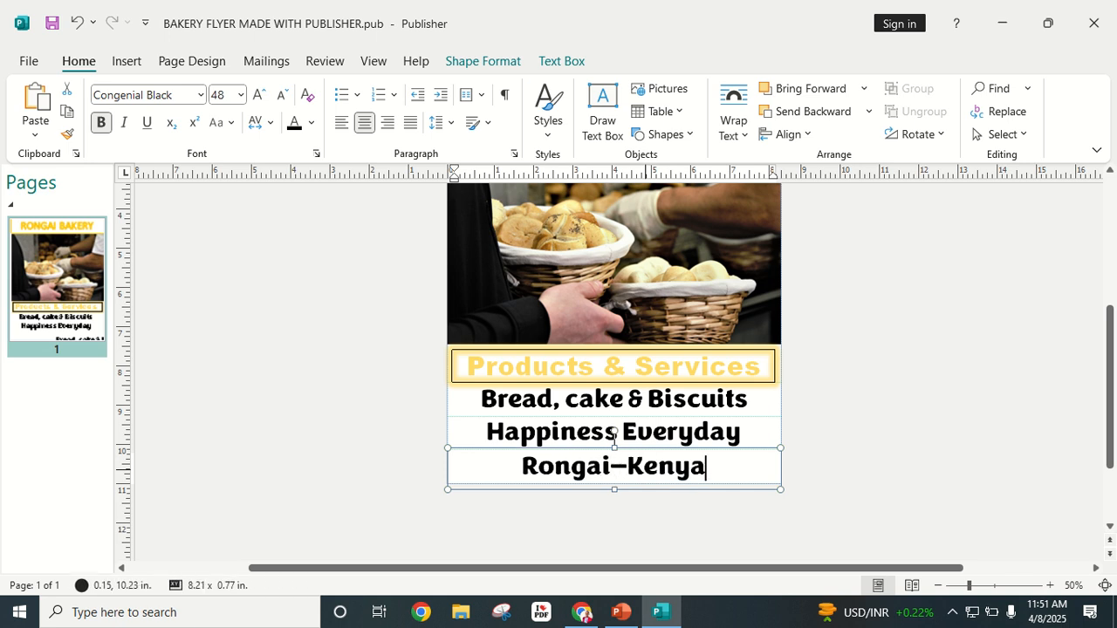
{"action": "left_click", "coordinate": [828, 432]}
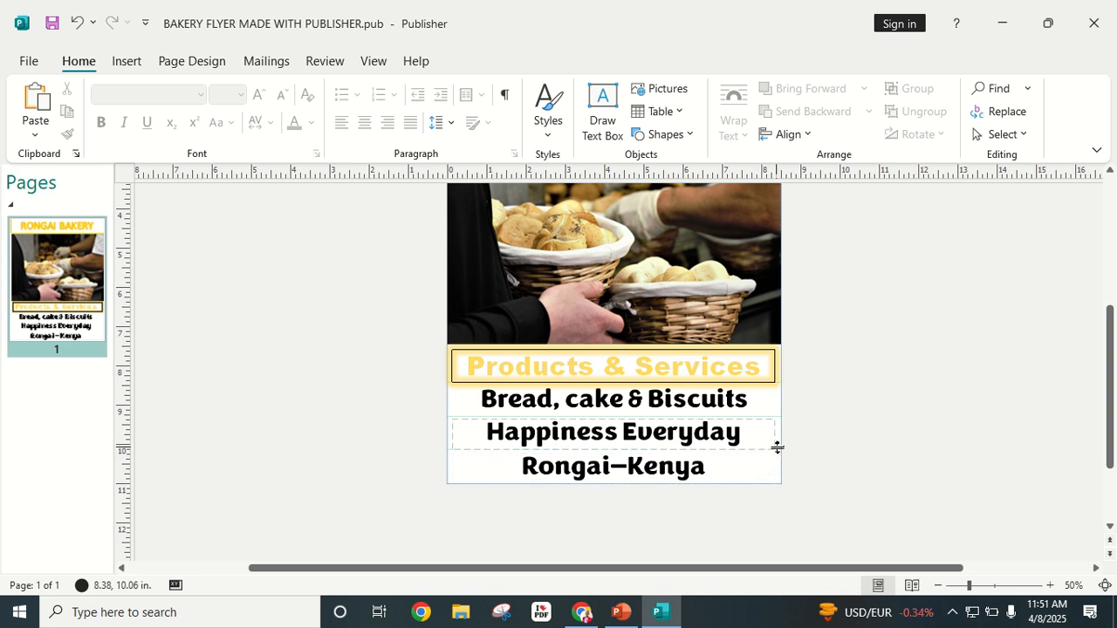
{"action": "left_click_drag", "start_coordinate": [778, 450], "coordinate": [776, 512]}
Step: Drag the remaining ruler guide off the page
{"action": "left_click_drag", "start_coordinate": [780, 417], "coordinate": [795, 505]}
{"action": "scroll", "coordinate": [945, 462], "scroll_direction": "up", "scroll_amount": 2}
{"action": "scroll", "coordinate": [811, 431], "scroll_direction": "down", "scroll_amount": 2}
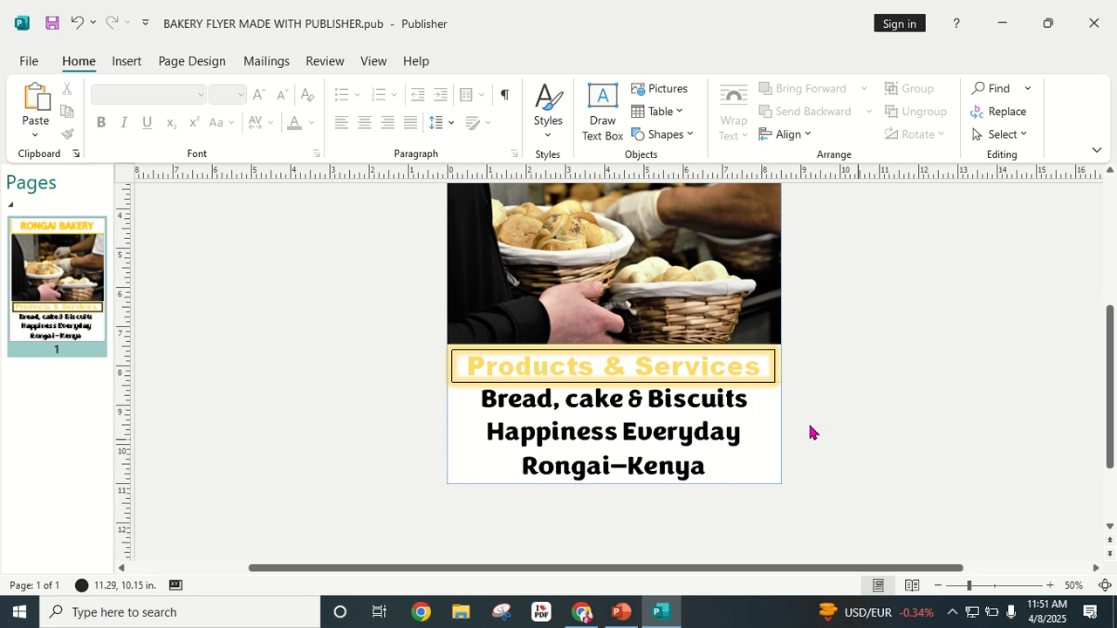
{"action": "scroll", "coordinate": [1035, 462], "scroll_direction": "up", "scroll_amount": 1}
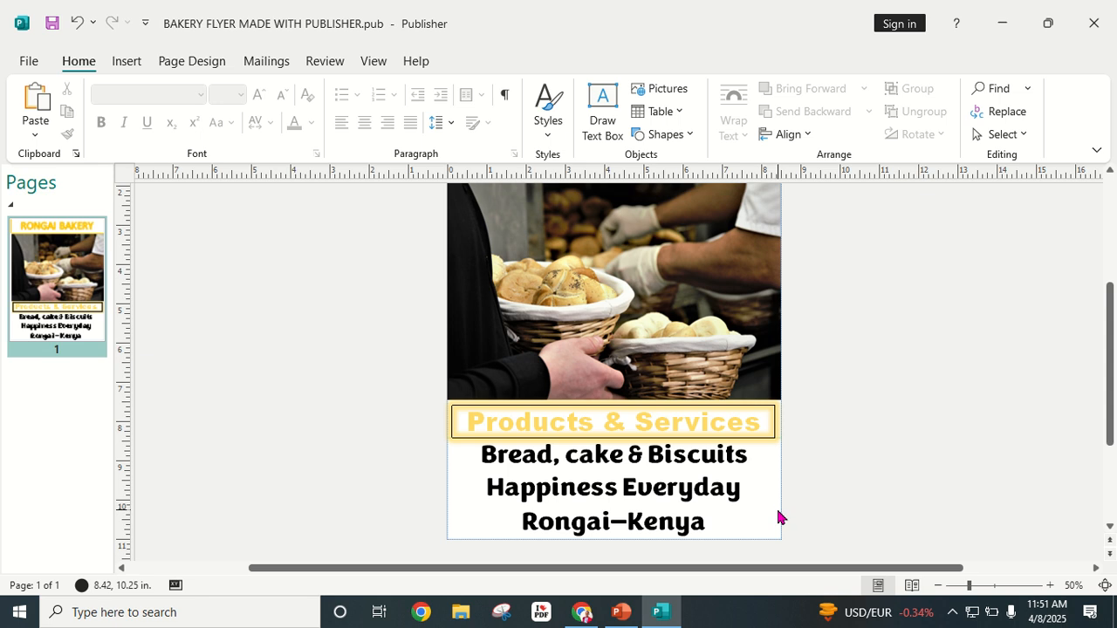
Step: Give the page a light peach solid background
{"action": "left_click", "coordinate": [185, 63]}
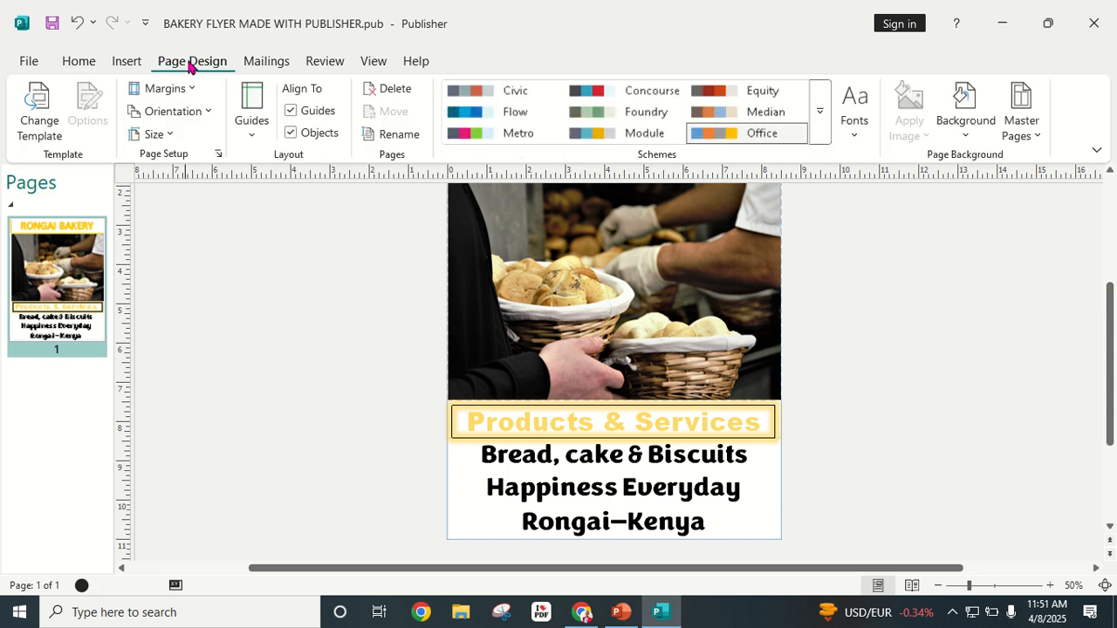
{"action": "left_click", "coordinate": [964, 140]}
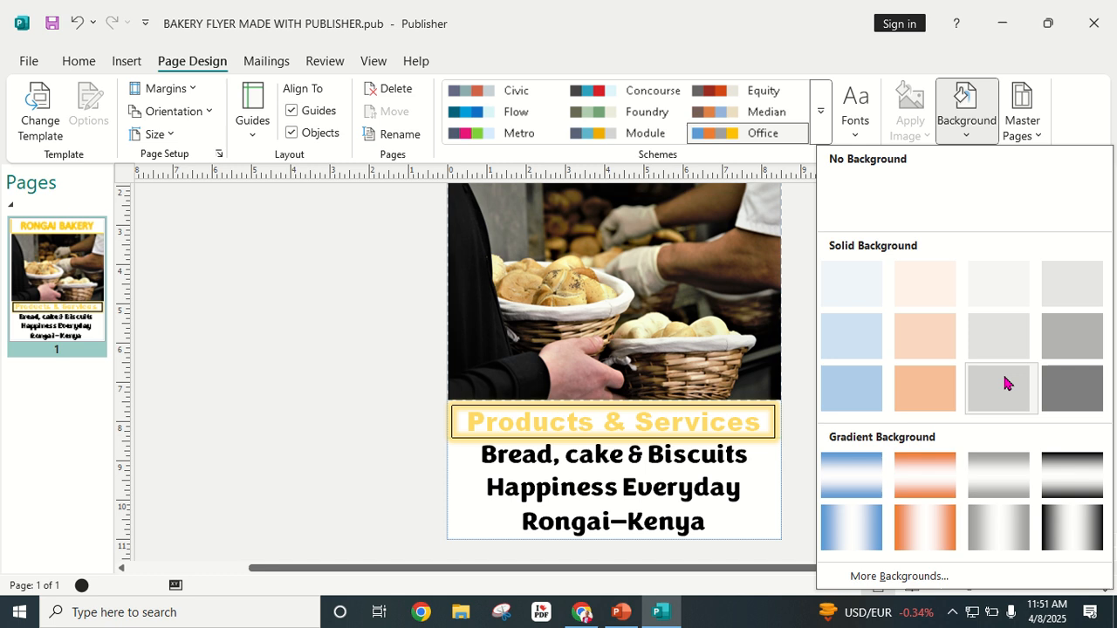
{"action": "left_click", "coordinate": [916, 297]}
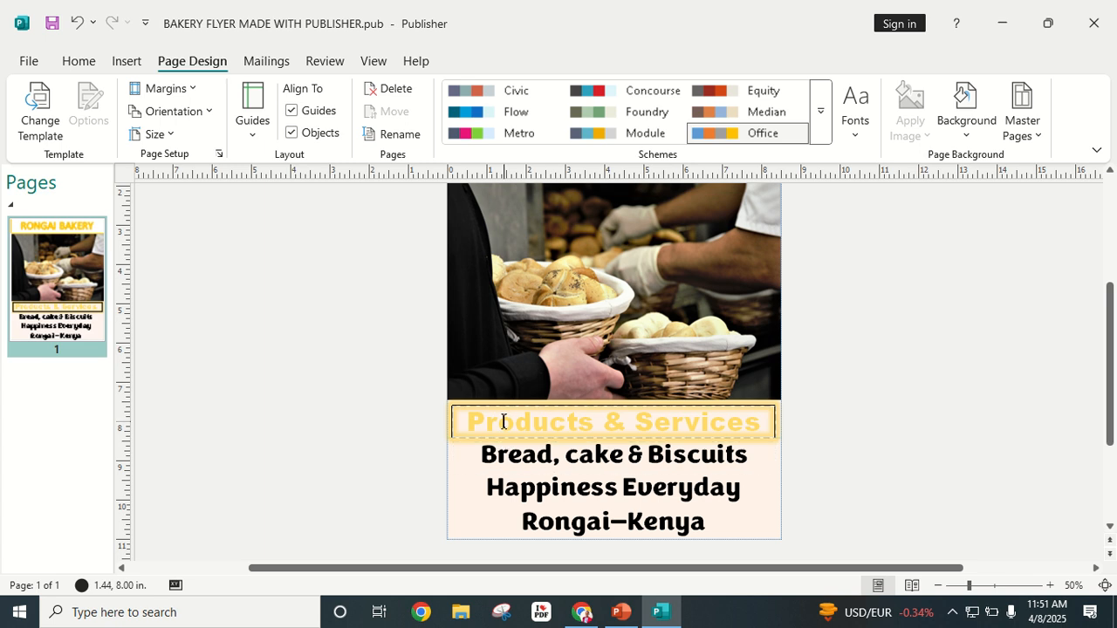
{"action": "left_click", "coordinate": [533, 421]}
Step: Apply a yellow glow to the Products & Services title frame
{"action": "left_click", "coordinate": [536, 408]}
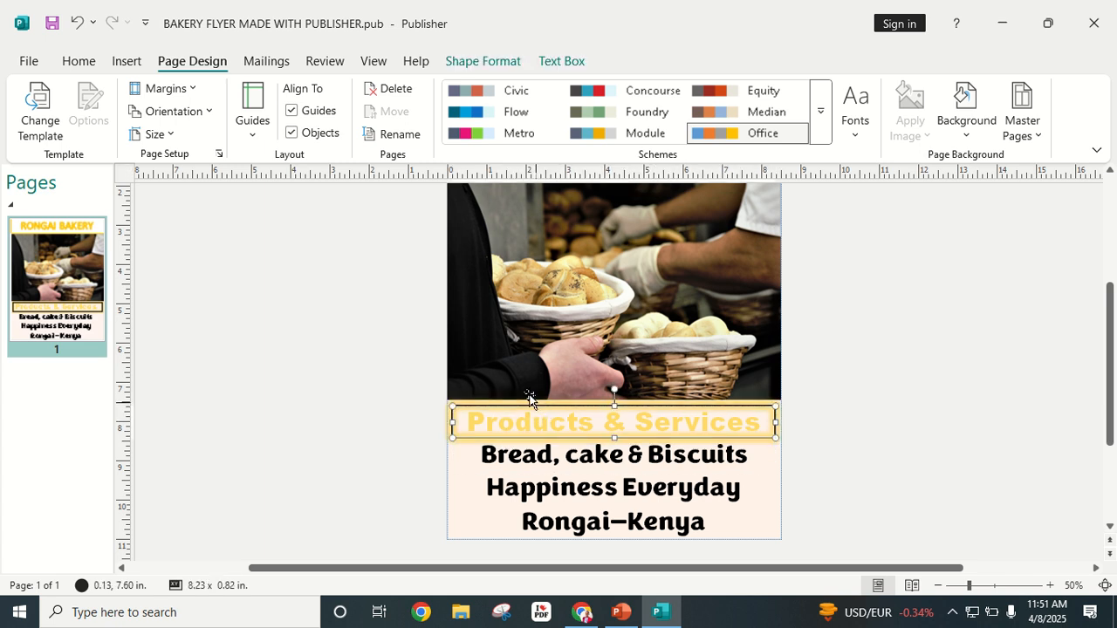
{"action": "left_click", "coordinate": [471, 60]}
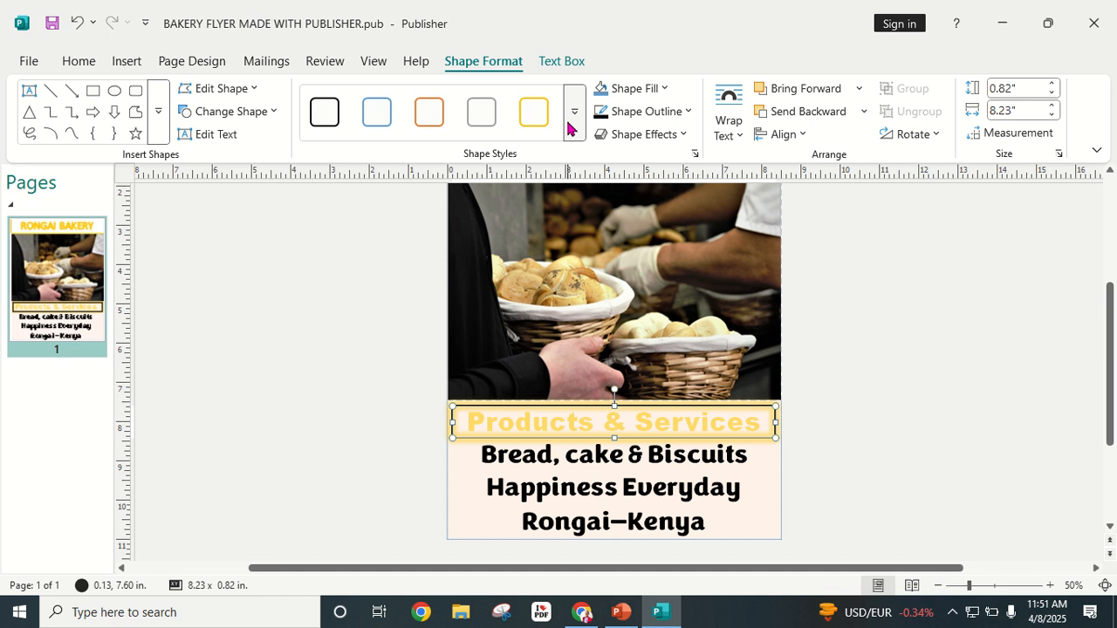
{"action": "left_click", "coordinate": [682, 136]}
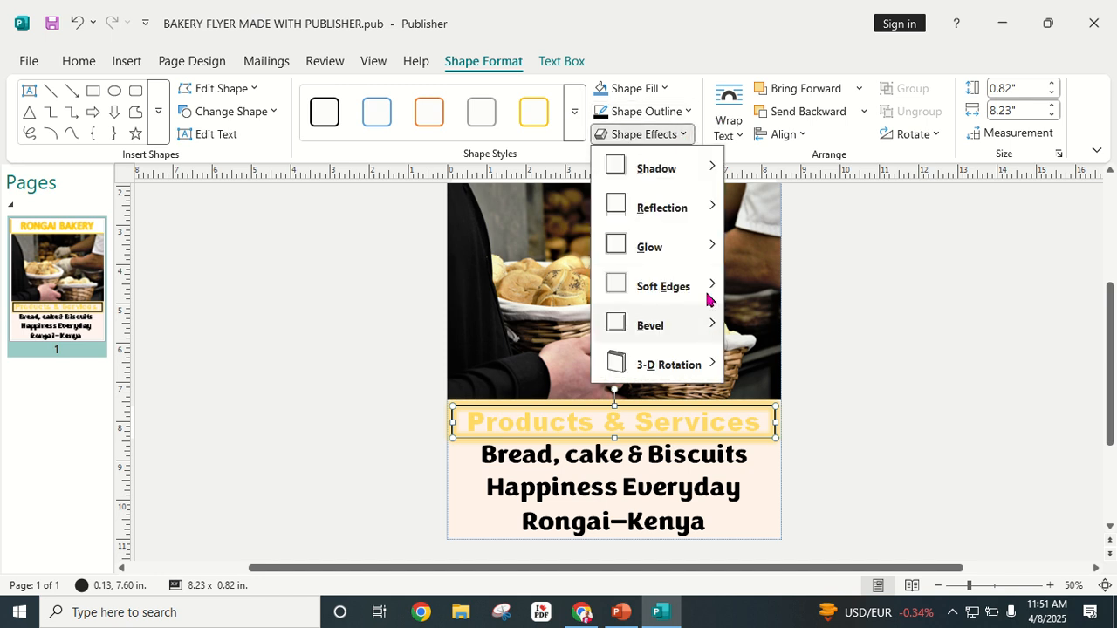
{"action": "mouse_move", "coordinate": [703, 246]}
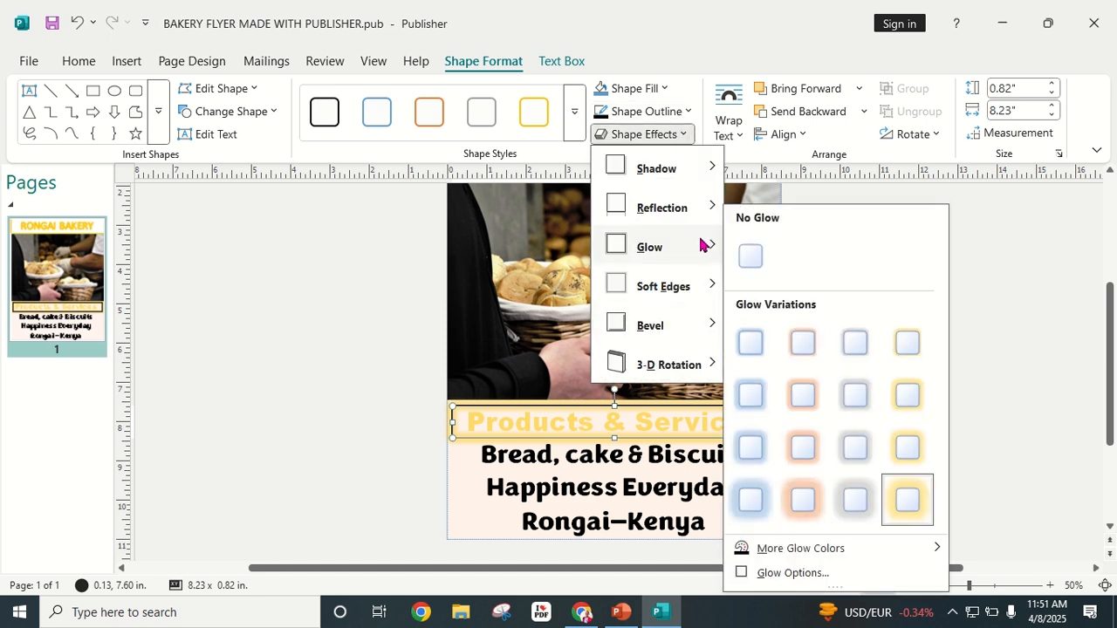
{"action": "left_click", "coordinate": [901, 351]}
{"action": "left_click", "coordinate": [901, 351]}
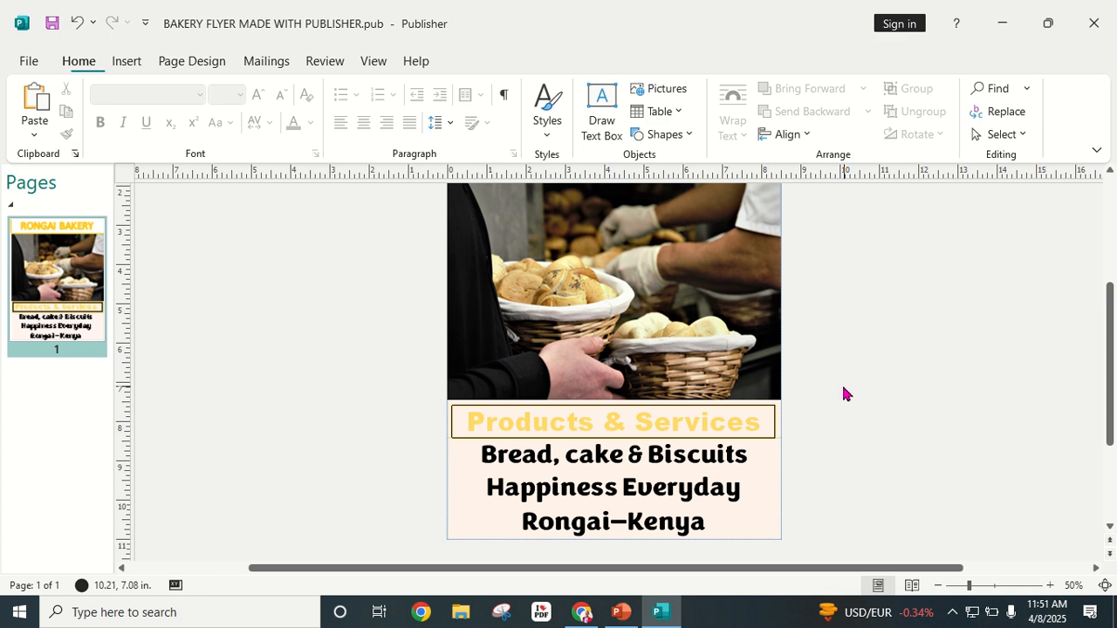
Step: Set the Products & Services text to black Congenial Black
{"action": "left_click", "coordinate": [715, 426]}
{"action": "triple_click", "coordinate": [718, 421]}
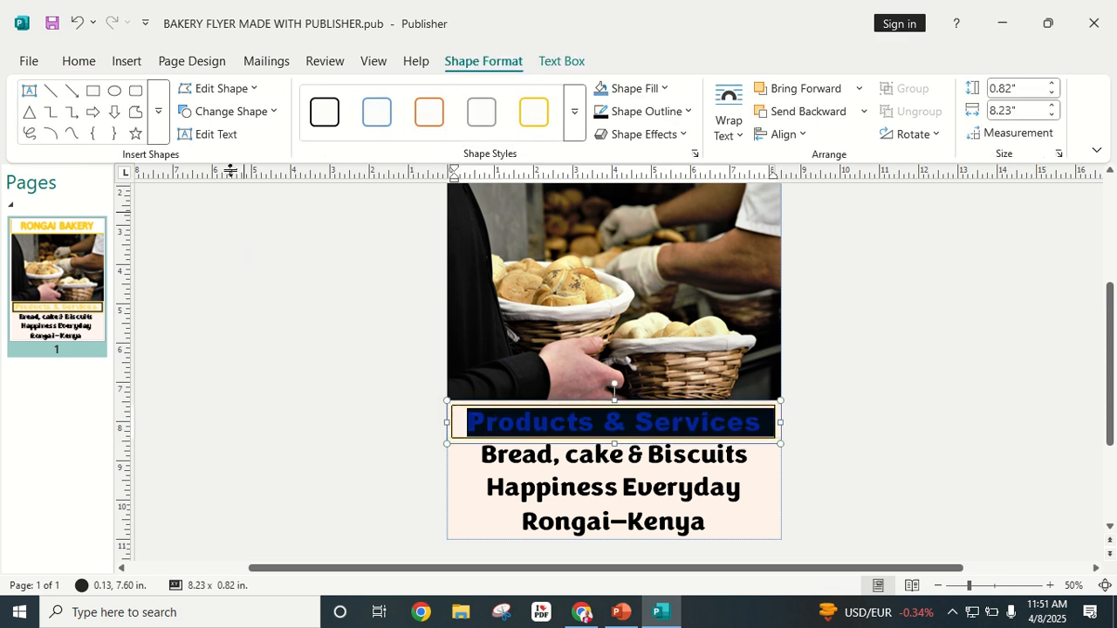
{"action": "left_click", "coordinate": [78, 61]}
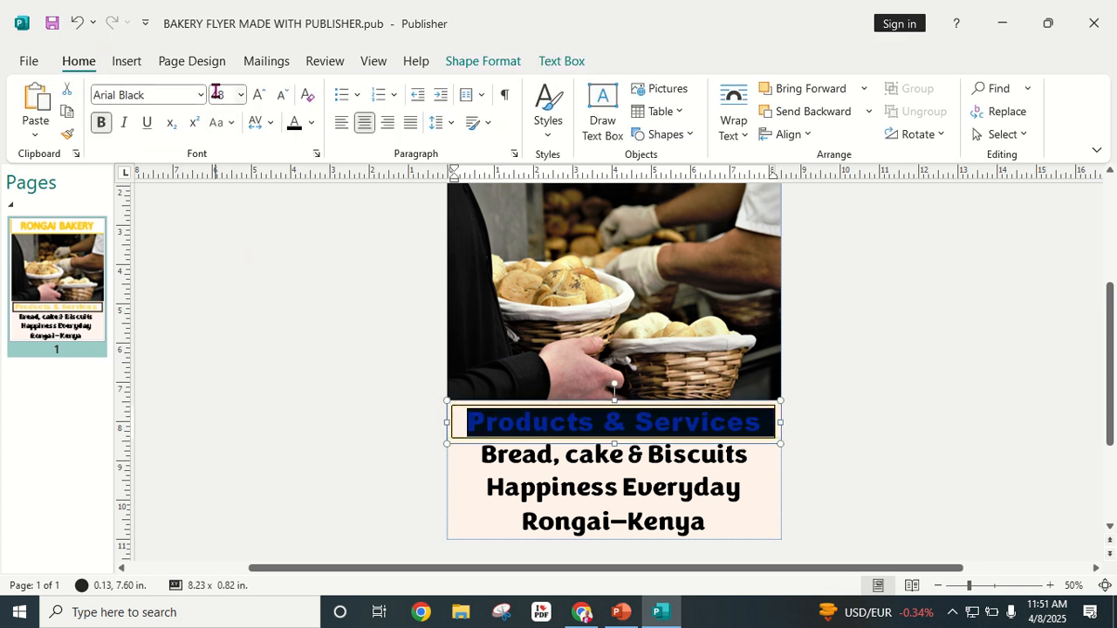
{"action": "left_click", "coordinate": [201, 96]}
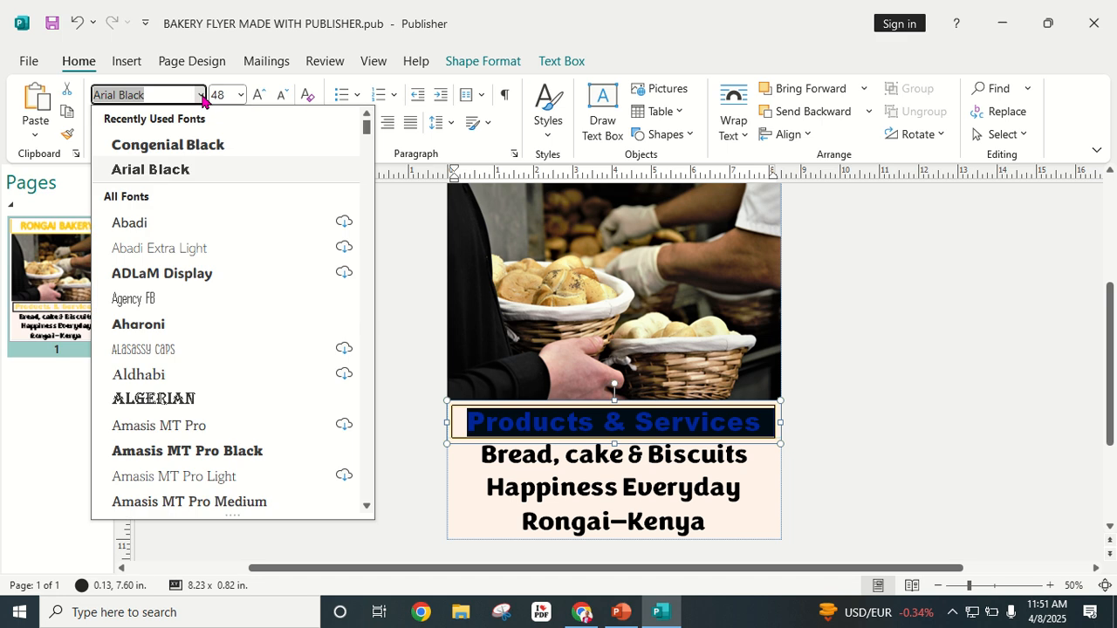
{"action": "left_click", "coordinate": [205, 144]}
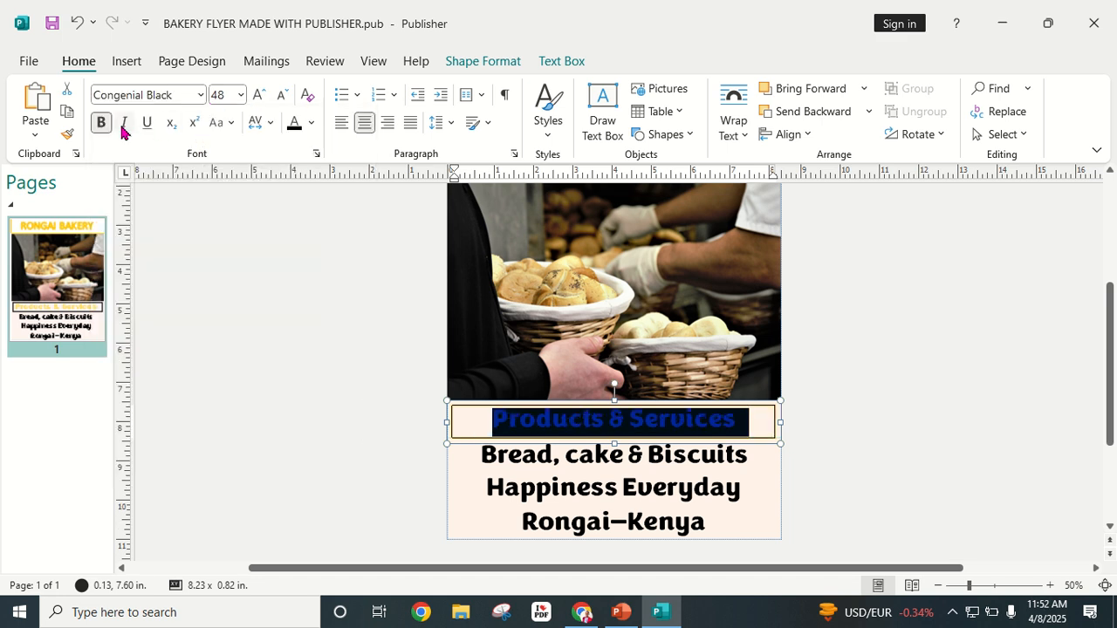
{"action": "left_click", "coordinate": [312, 124]}
{"action": "left_click", "coordinate": [305, 177]}
{"action": "left_click", "coordinate": [915, 407]}
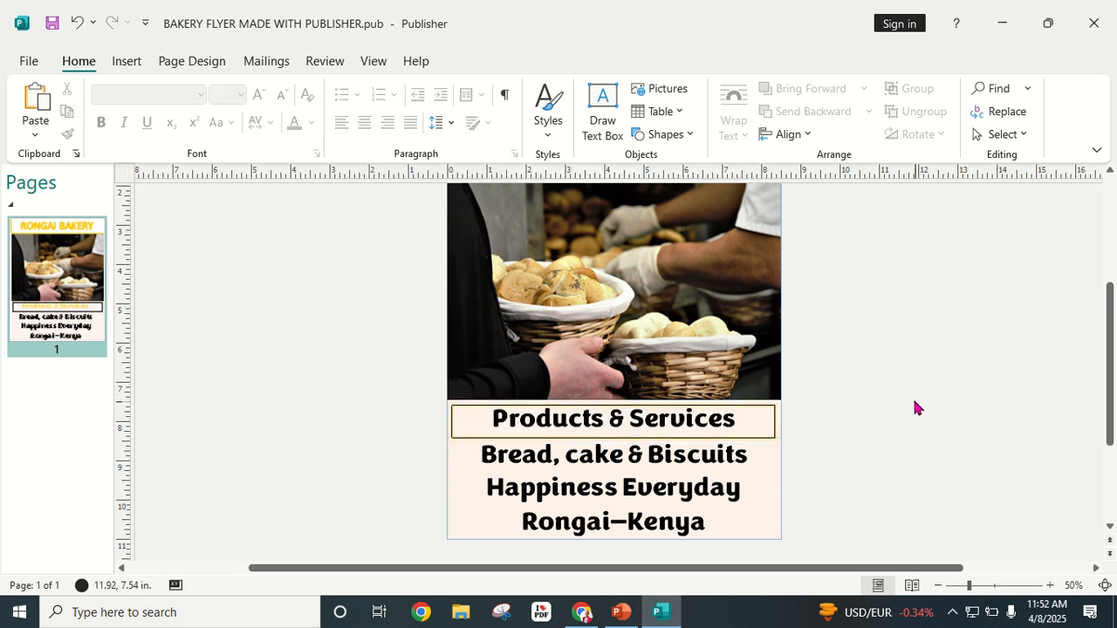
Step: Give the heading box a yellow gradient fill and trim its height to 0.61"
{"action": "left_click", "coordinate": [765, 429]}
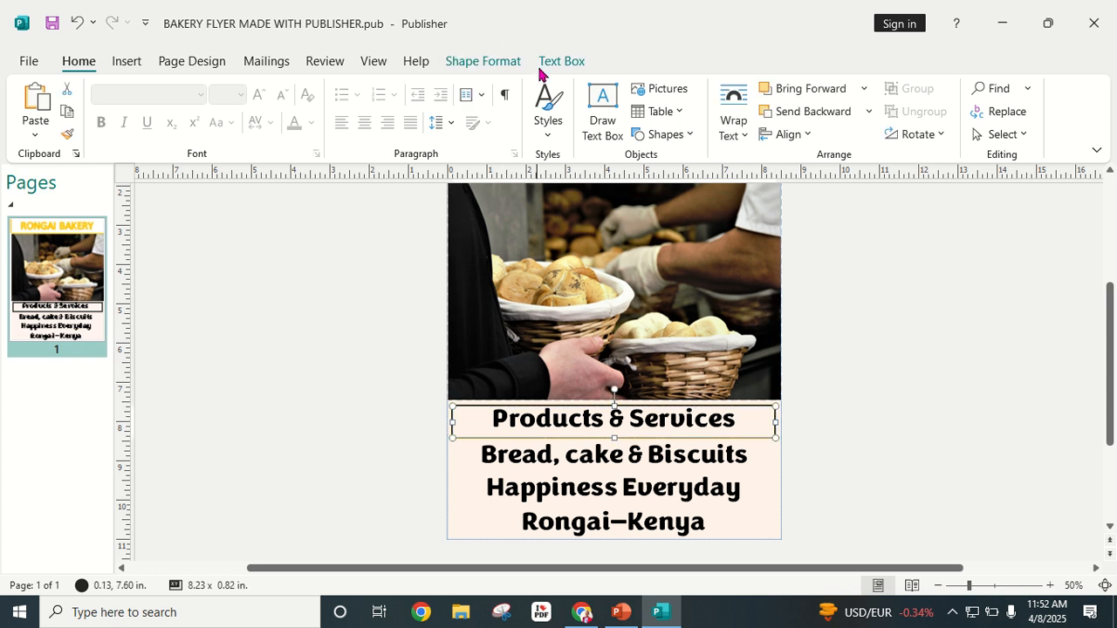
{"action": "left_click", "coordinate": [550, 63]}
{"action": "left_click", "coordinate": [512, 65]}
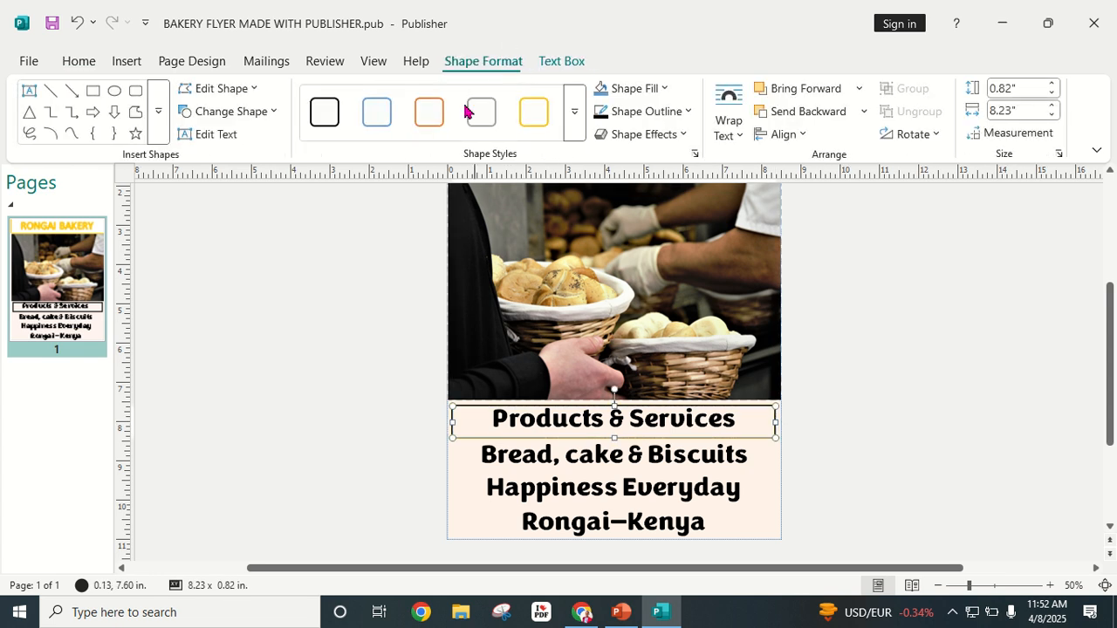
{"action": "left_click", "coordinate": [574, 113]}
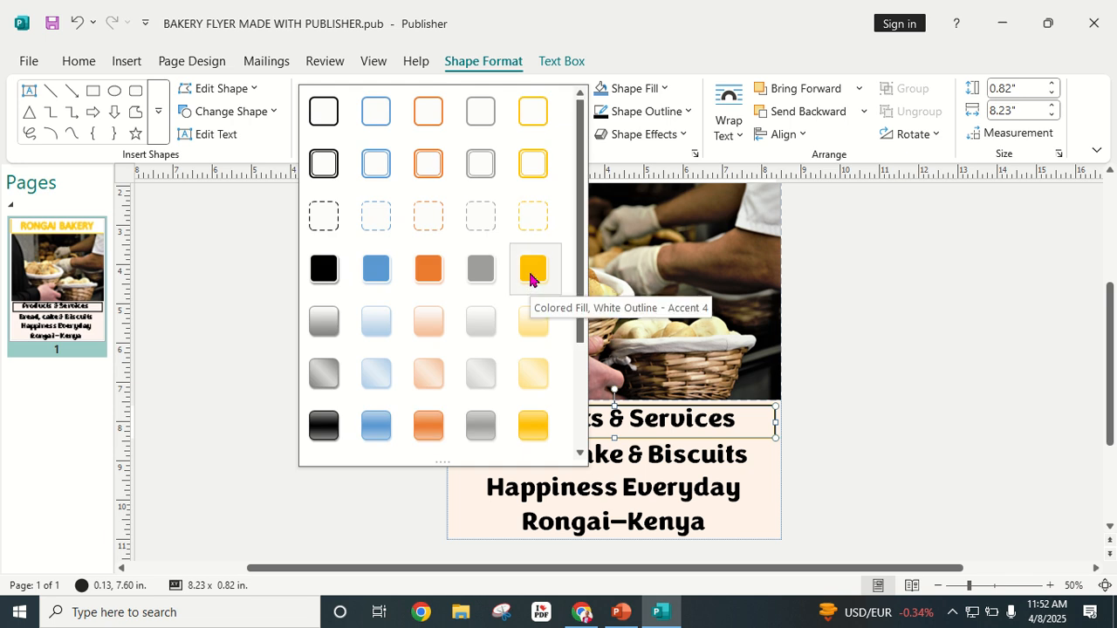
{"action": "left_click", "coordinate": [536, 425]}
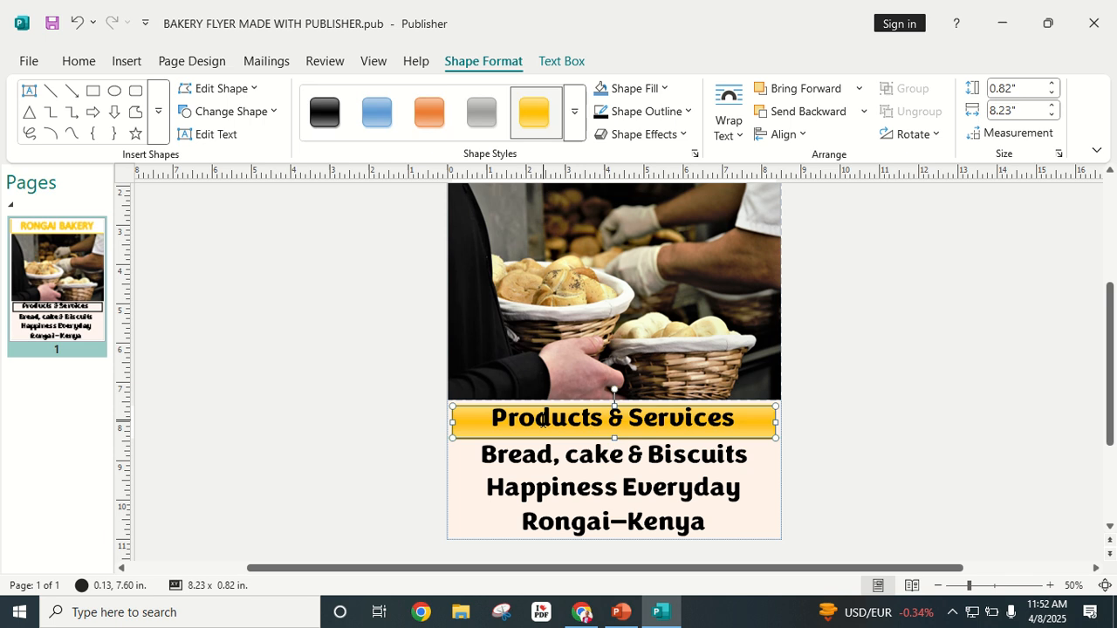
{"action": "left_click", "coordinate": [925, 335]}
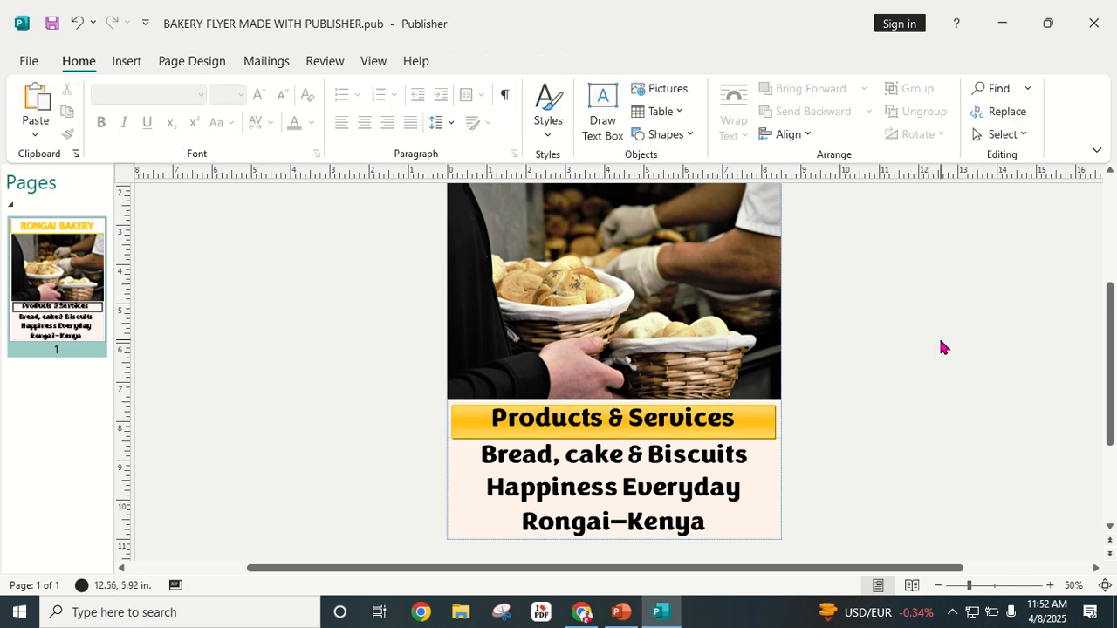
{"action": "left_click", "coordinate": [656, 417]}
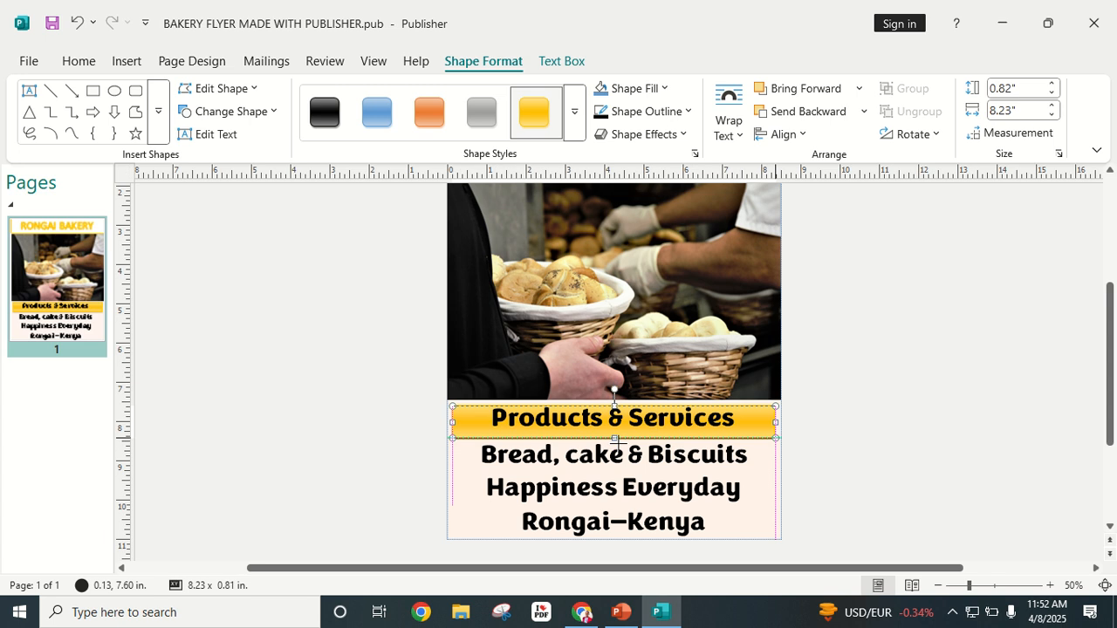
{"action": "left_click_drag", "start_coordinate": [616, 443], "coordinate": [614, 435]}
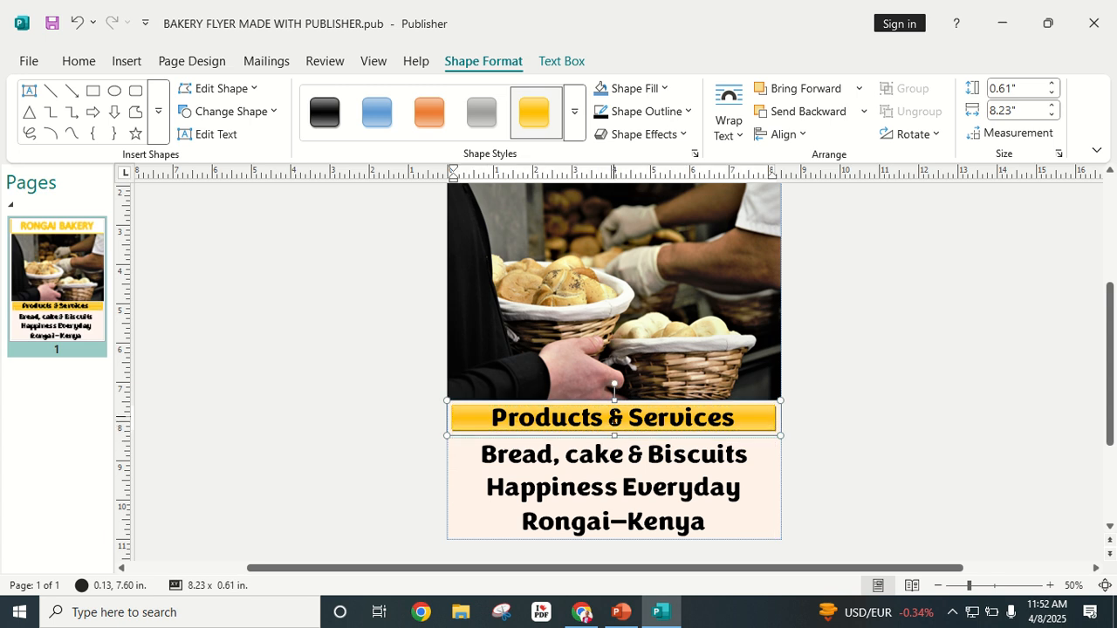
{"action": "left_click", "coordinate": [844, 419]}
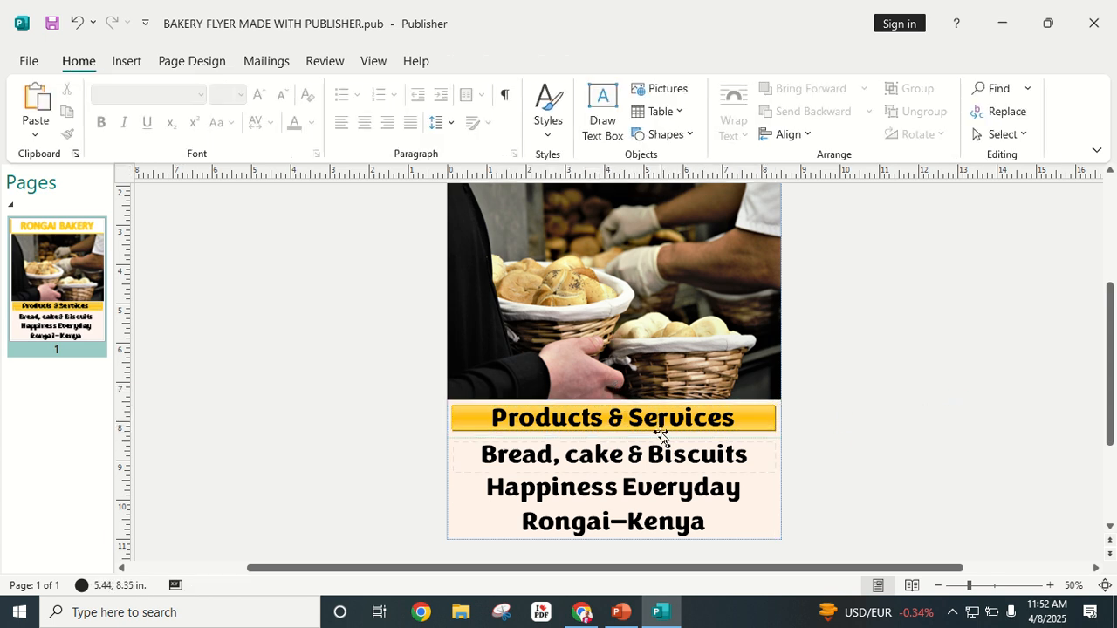
{"action": "scroll", "coordinate": [681, 541], "scroll_direction": "down", "scroll_amount": 5}
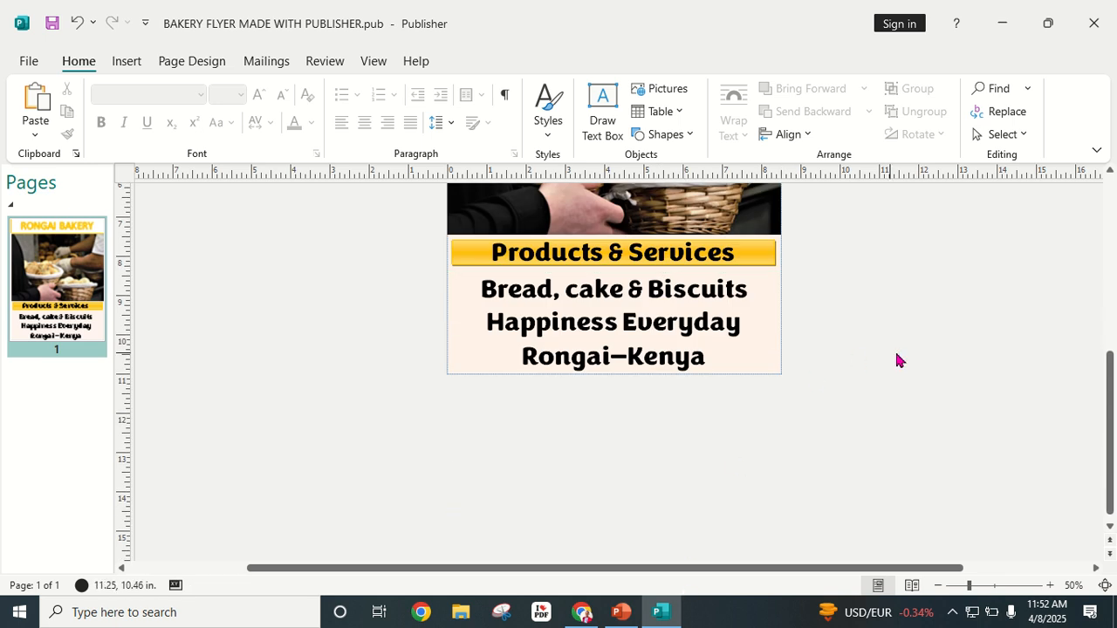
{"action": "scroll", "coordinate": [902, 362], "scroll_direction": "up", "scroll_amount": 3}
{"action": "scroll", "coordinate": [903, 361], "scroll_direction": "up", "scroll_amount": 5}
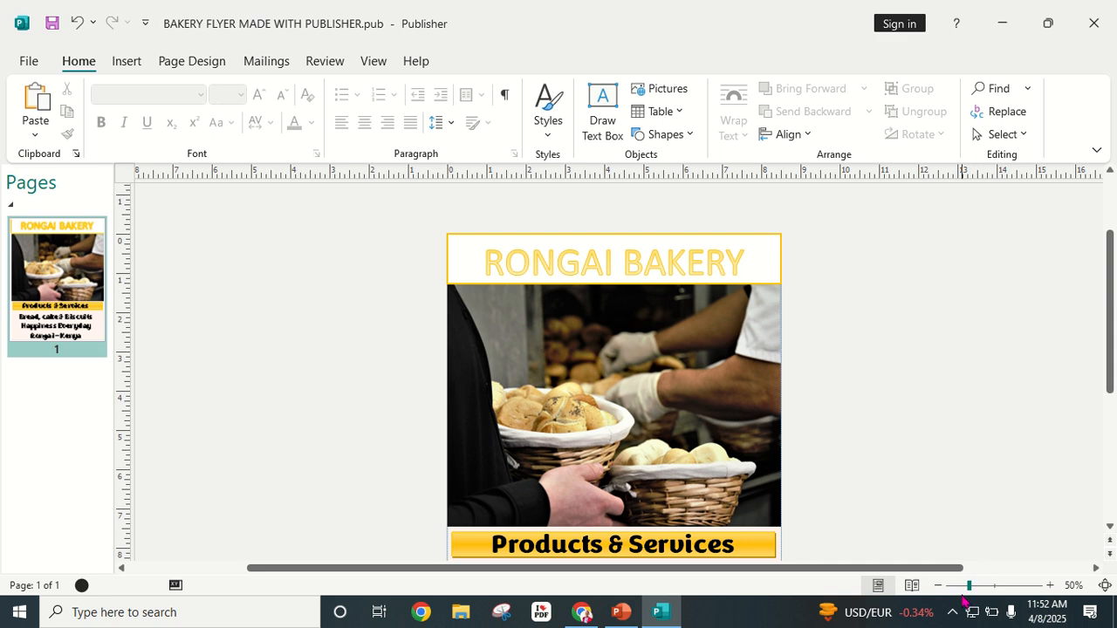
{"action": "left_click", "coordinate": [996, 586]}
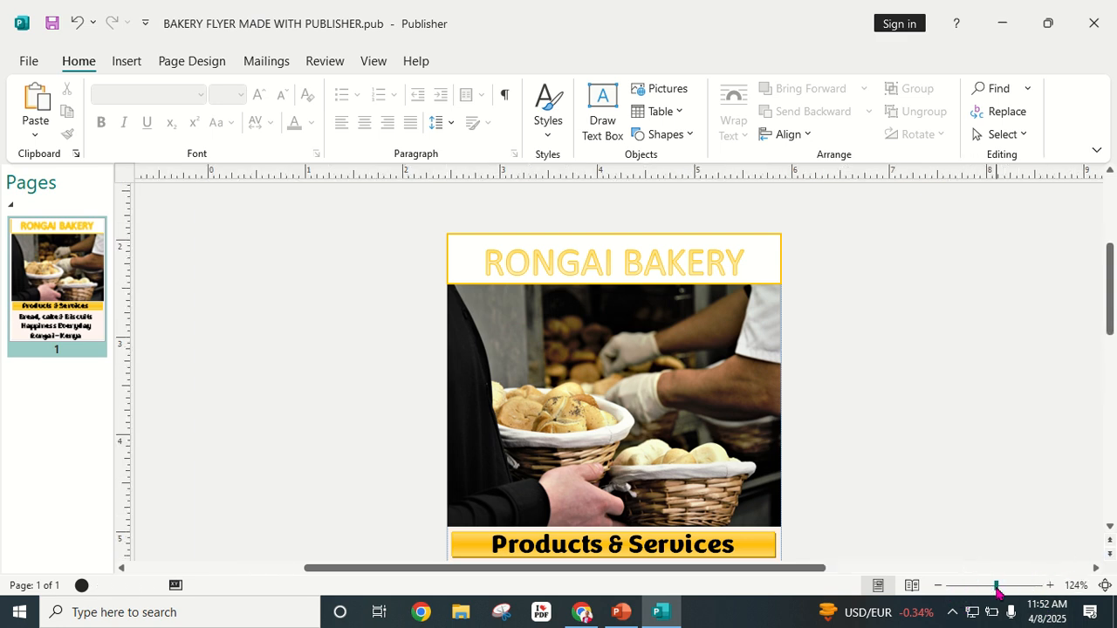
{"action": "scroll", "coordinate": [879, 450], "scroll_direction": "up", "scroll_amount": 3}
{"action": "scroll", "coordinate": [843, 449], "scroll_direction": "down", "scroll_amount": 2}
{"action": "scroll", "coordinate": [843, 451], "scroll_direction": "down", "scroll_amount": 8}
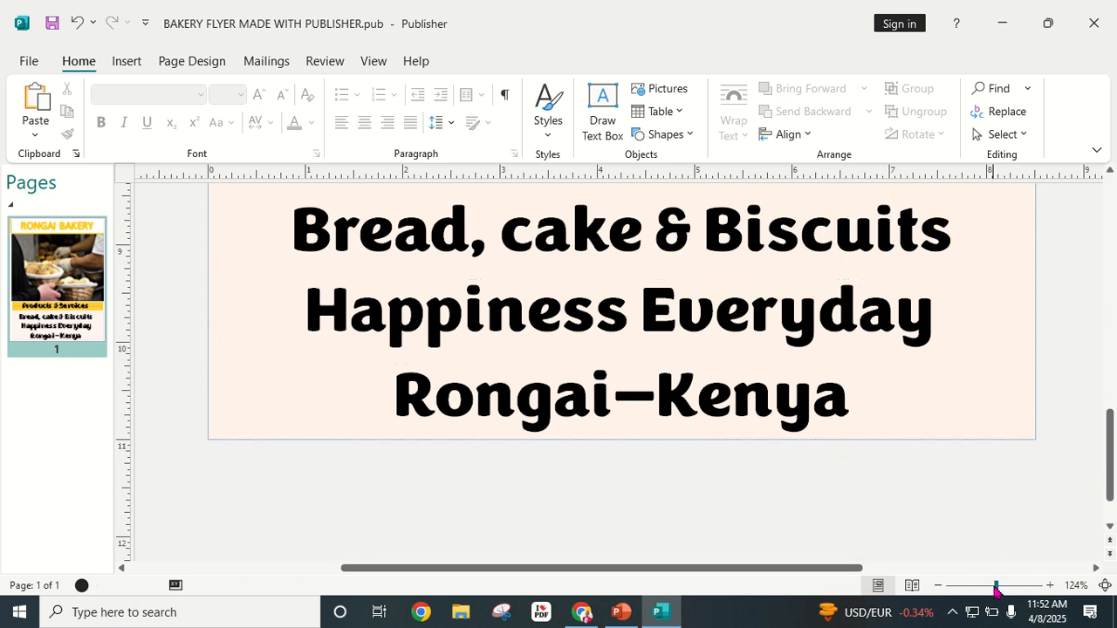
{"action": "left_click_drag", "start_coordinate": [998, 591], "coordinate": [978, 591]}
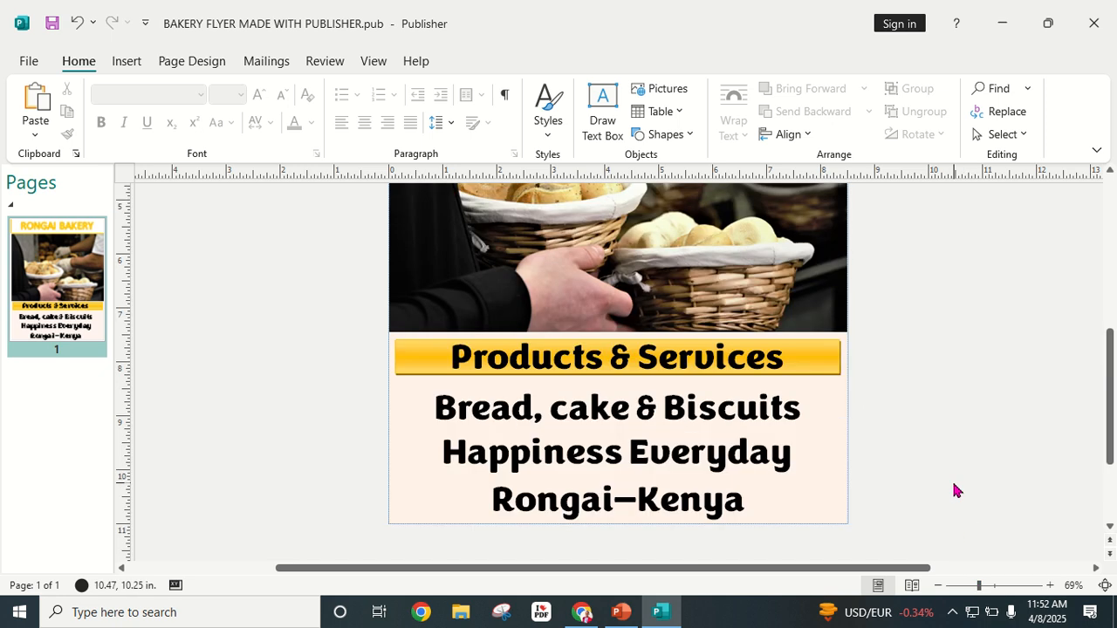
{"action": "left_click", "coordinate": [939, 586]}
{"action": "left_click", "coordinate": [939, 586]}
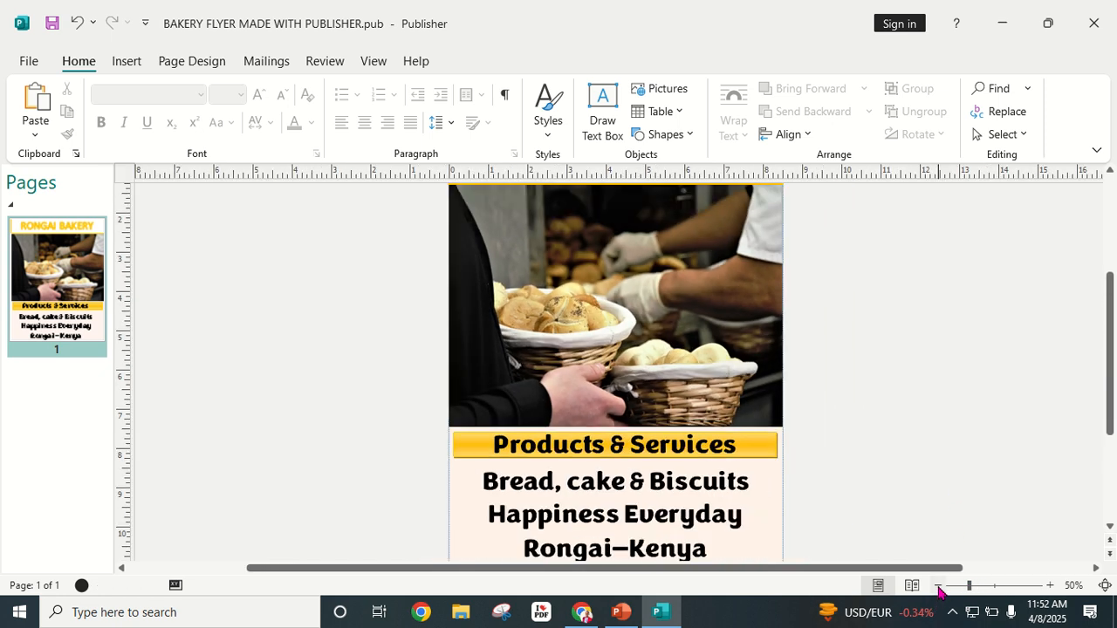
{"action": "left_click", "coordinate": [939, 587]}
{"action": "scroll", "coordinate": [879, 457], "scroll_direction": "up", "scroll_amount": 3}
{"action": "scroll", "coordinate": [868, 435], "scroll_direction": "down", "scroll_amount": 1}
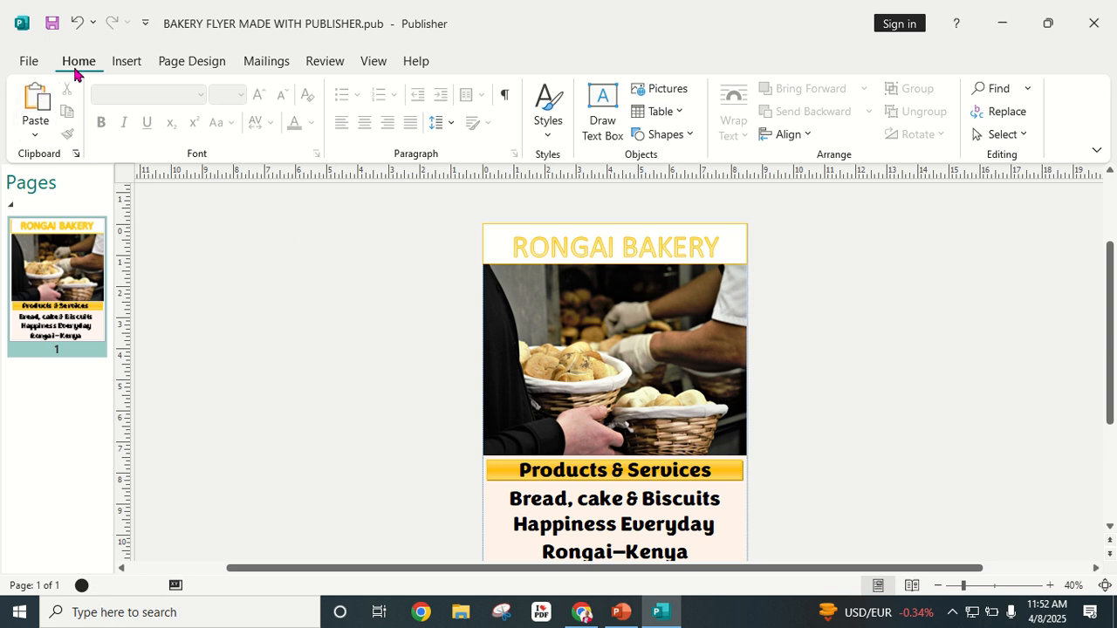
Step: Search Online Pictures for 'price tag' and insert the black price-tag image
{"action": "left_click", "coordinate": [127, 61]}
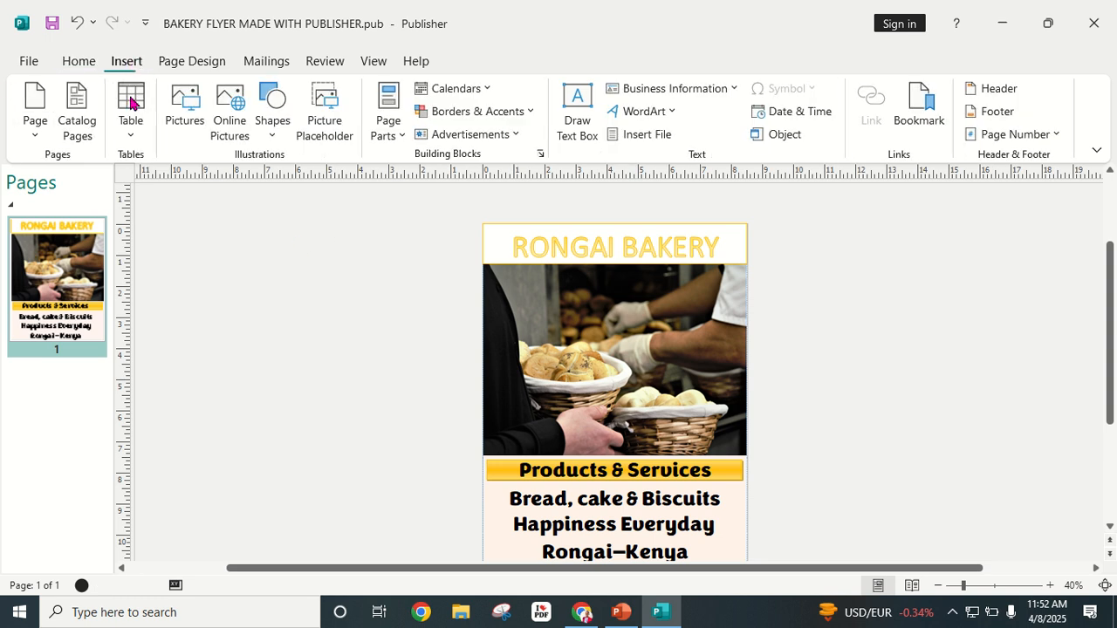
{"action": "left_click", "coordinate": [230, 116]}
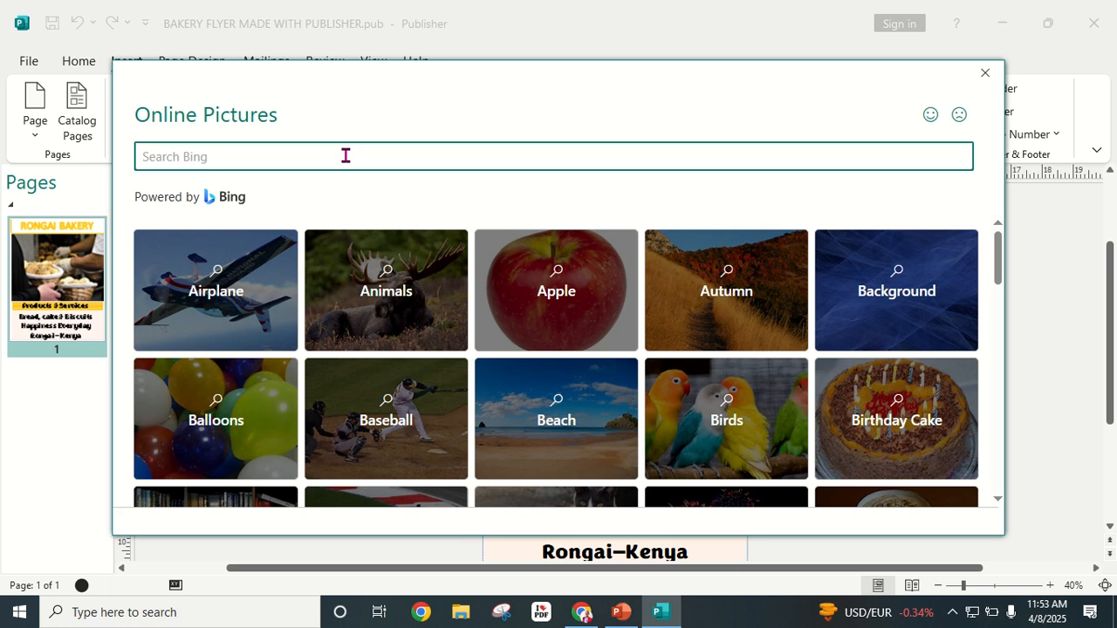
{"action": "type", "text": "price tag"}
{"action": "key", "text": "Return"}
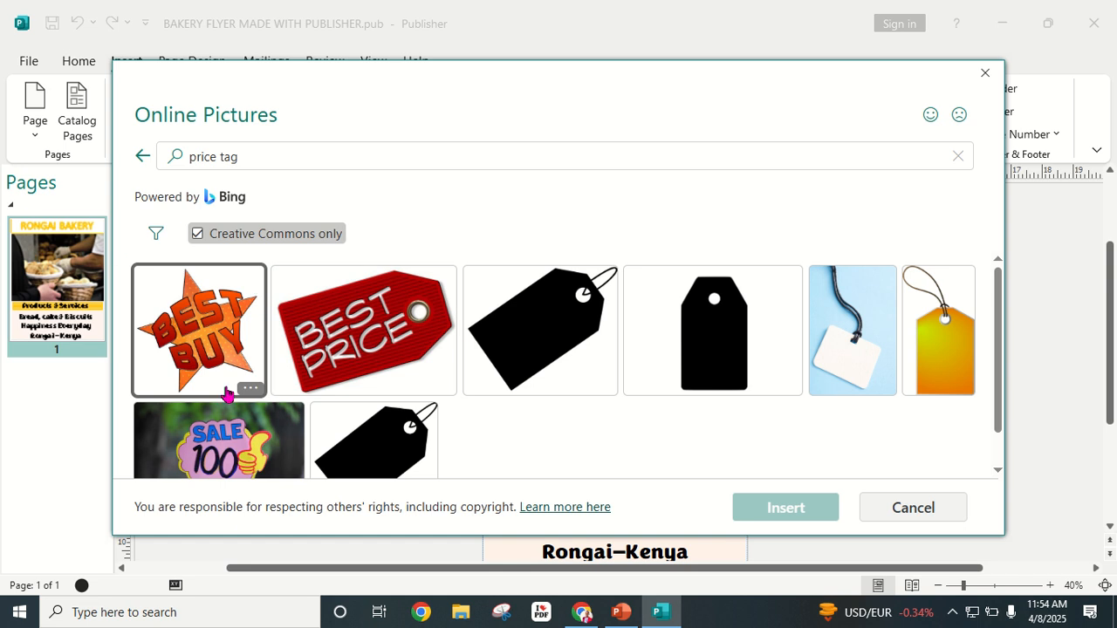
{"action": "scroll", "coordinate": [362, 379], "scroll_direction": "down", "scroll_amount": 1}
{"action": "scroll", "coordinate": [365, 375], "scroll_direction": "up", "scroll_amount": 1}
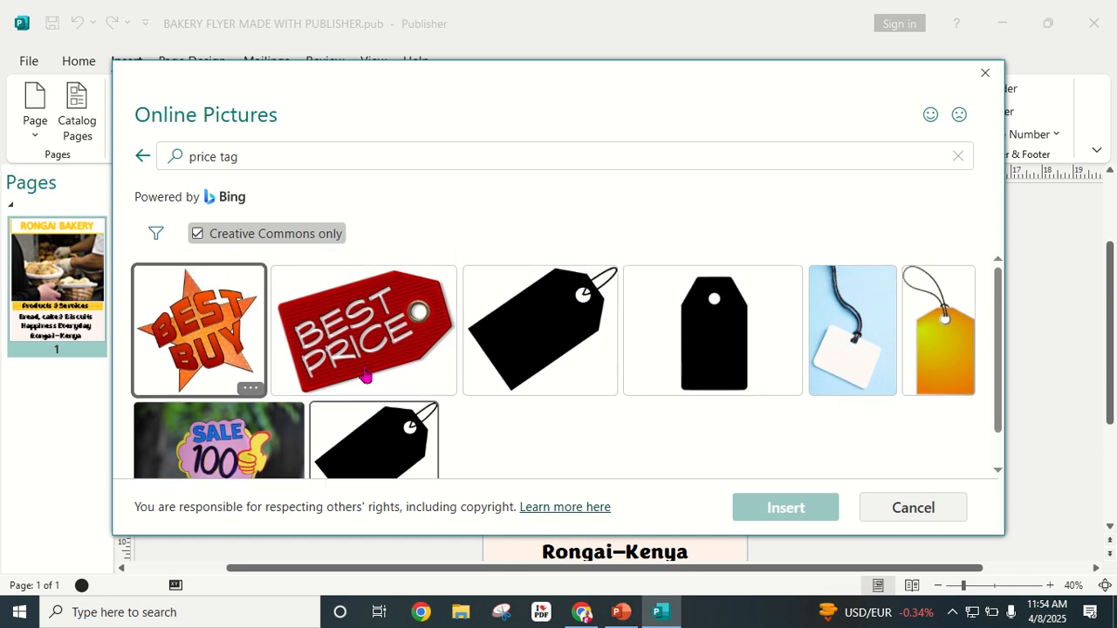
{"action": "scroll", "coordinate": [422, 361], "scroll_direction": "down", "scroll_amount": 1}
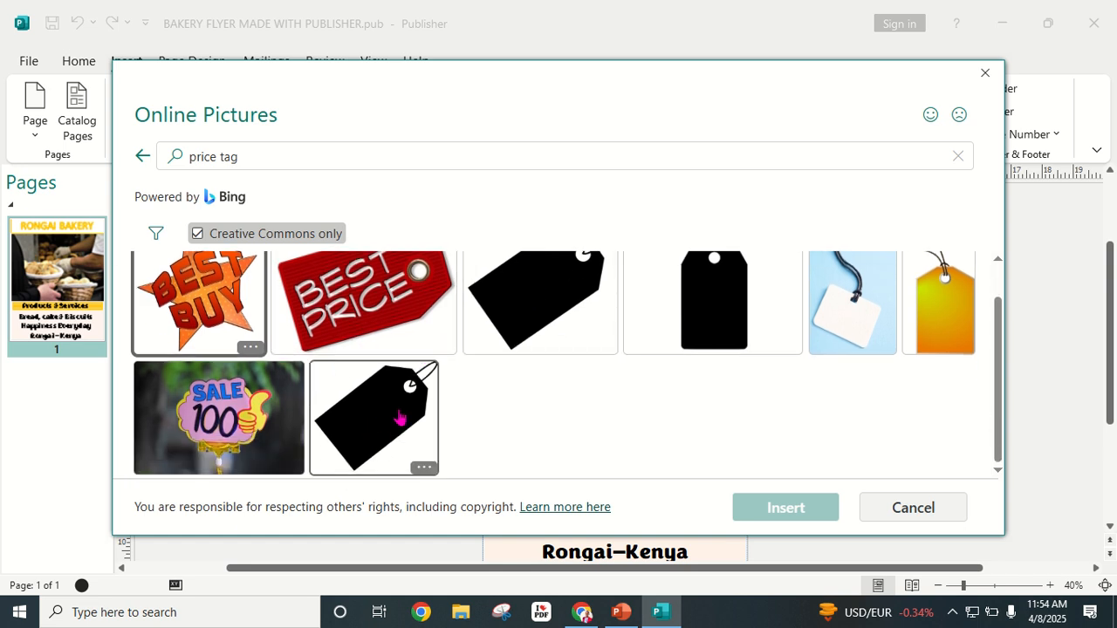
{"action": "scroll", "coordinate": [730, 352], "scroll_direction": "up", "scroll_amount": 1}
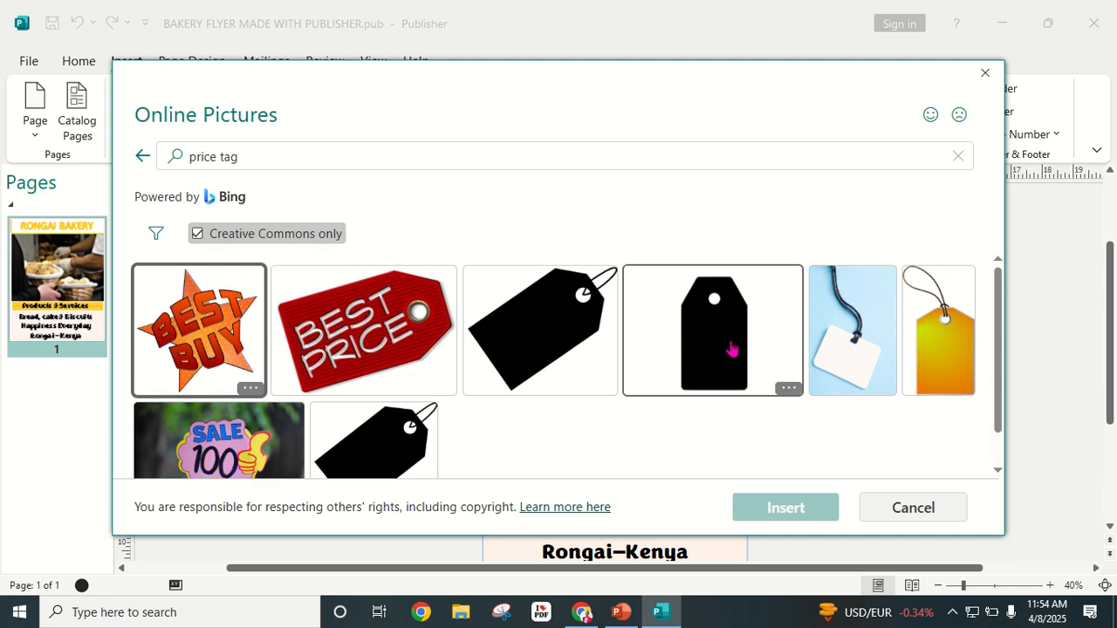
{"action": "scroll", "coordinate": [611, 368], "scroll_direction": "down", "scroll_amount": 1}
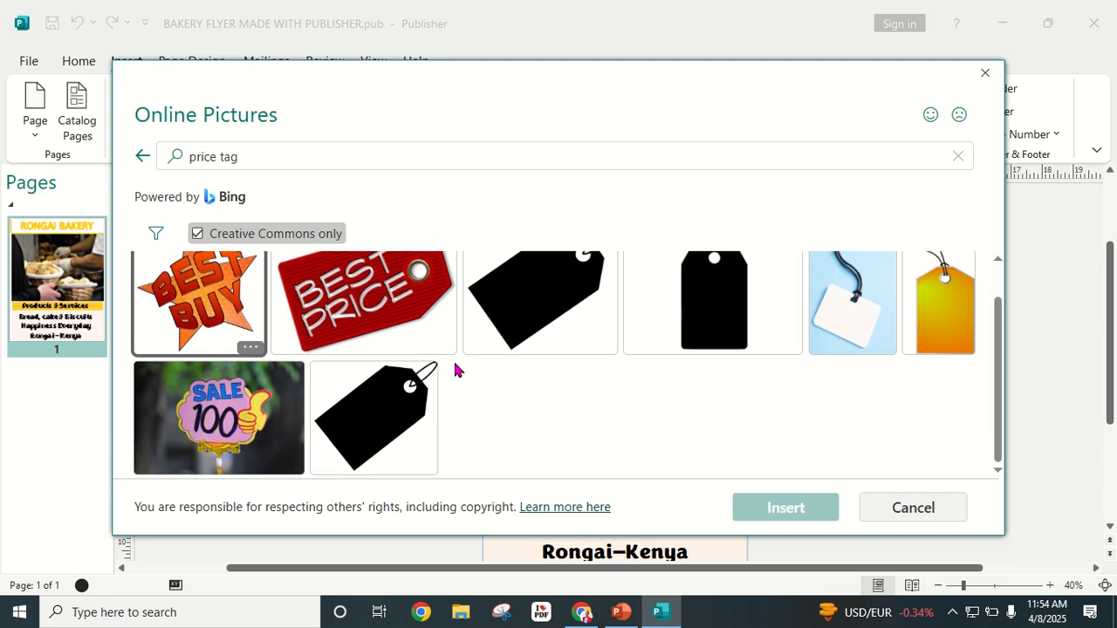
{"action": "left_click", "coordinate": [538, 308]}
{"action": "left_click", "coordinate": [789, 503]}
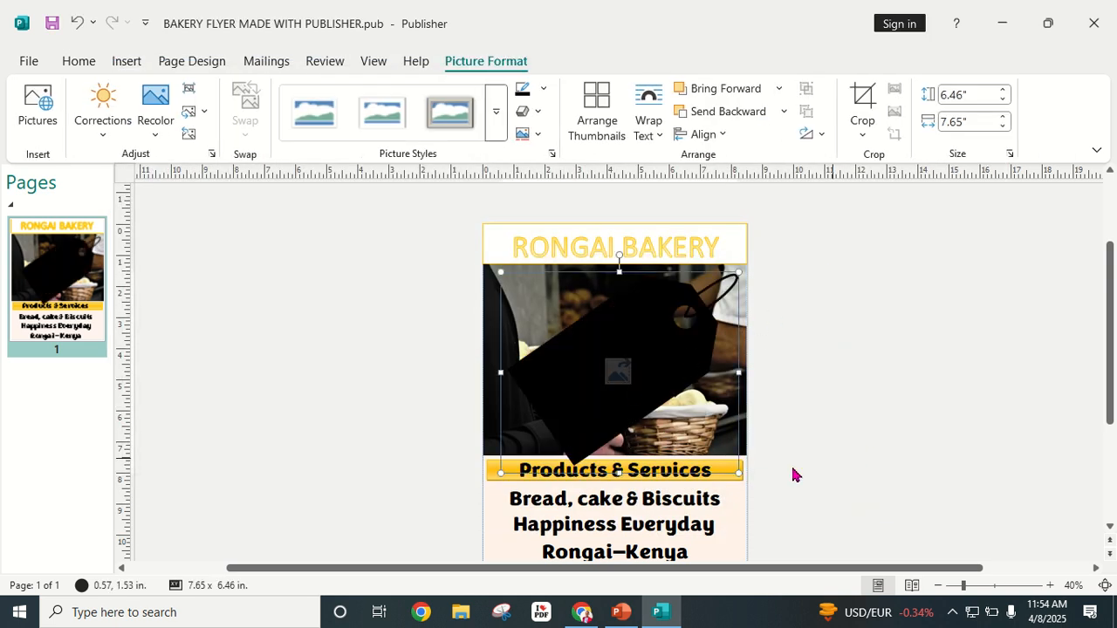
Step: Shrink the price tag to about 2.9 × 2.4 inches and move it down the page
{"action": "left_click_drag", "start_coordinate": [740, 473], "coordinate": [628, 380]}
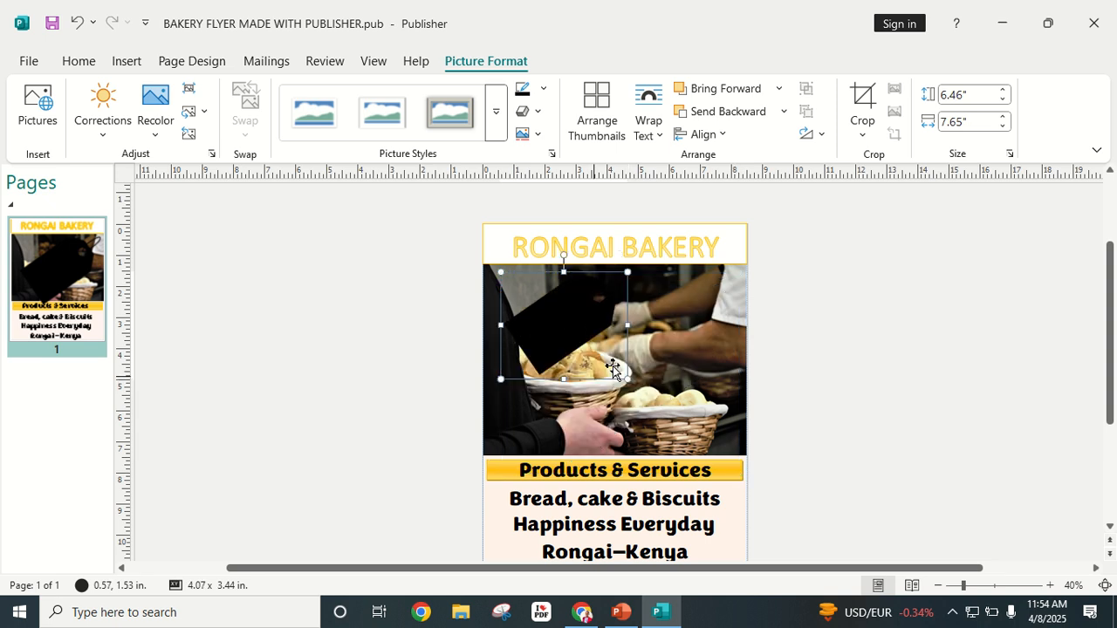
{"action": "scroll", "coordinate": [592, 349], "scroll_direction": "down", "scroll_amount": 4}
{"action": "scroll", "coordinate": [629, 351], "scroll_direction": "up", "scroll_amount": 1}
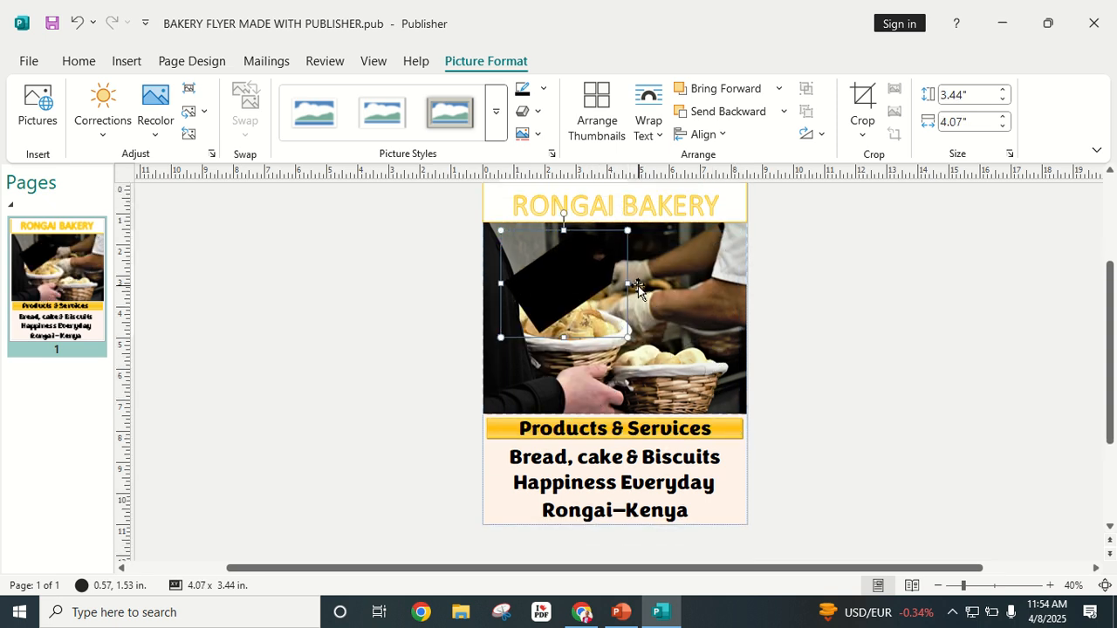
{"action": "left_click_drag", "start_coordinate": [627, 339], "coordinate": [591, 306]}
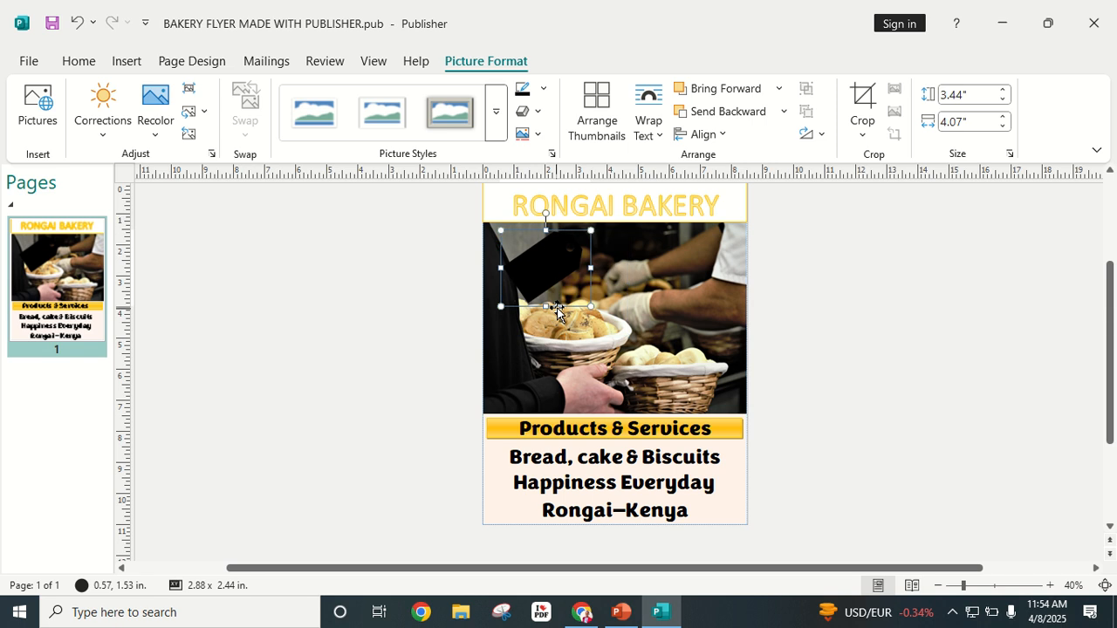
{"action": "left_click_drag", "start_coordinate": [563, 258], "coordinate": [541, 346]}
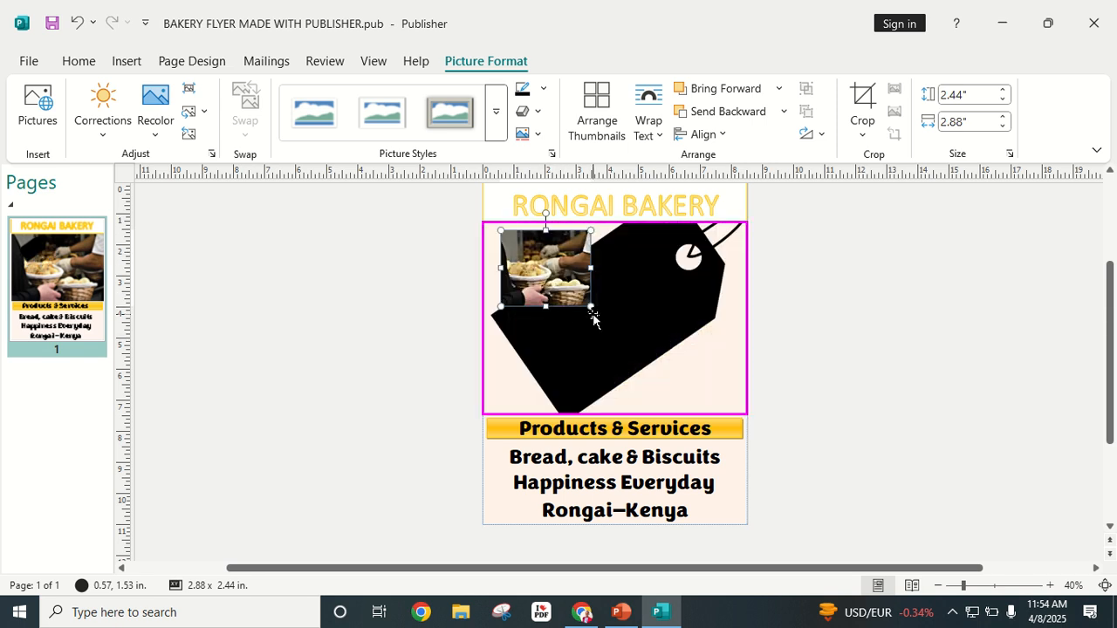
{"action": "left_click_drag", "start_coordinate": [620, 279], "coordinate": [565, 272]}
{"action": "left_click_drag", "start_coordinate": [537, 307], "coordinate": [510, 405]}
Step: Recolour the tag picture gold yellow
{"action": "left_click", "coordinate": [927, 288]}
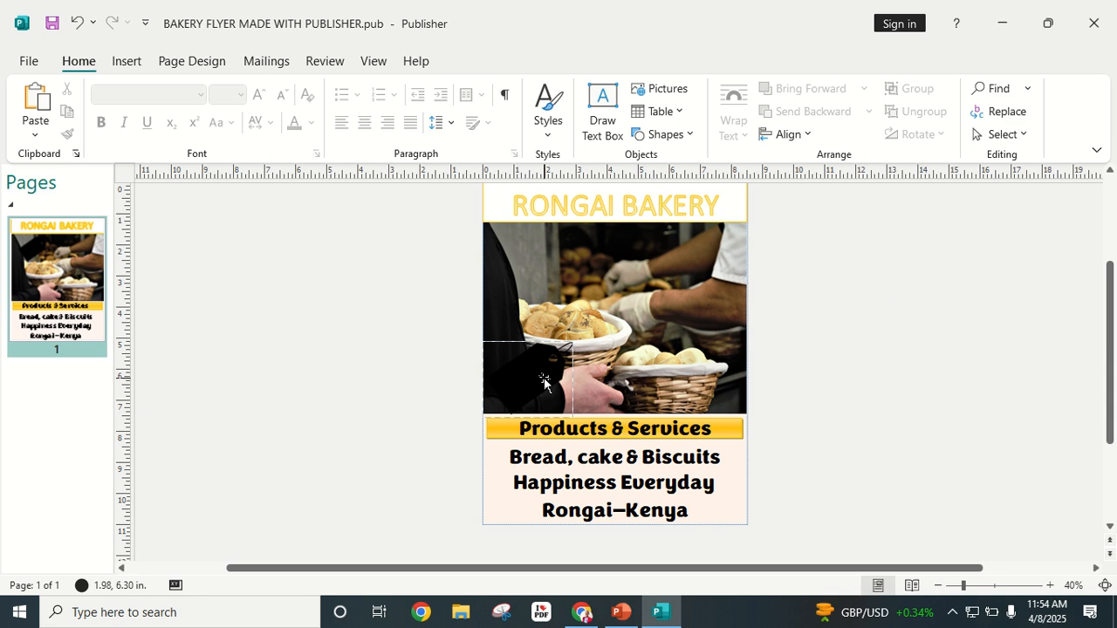
{"action": "left_click", "coordinate": [540, 378]}
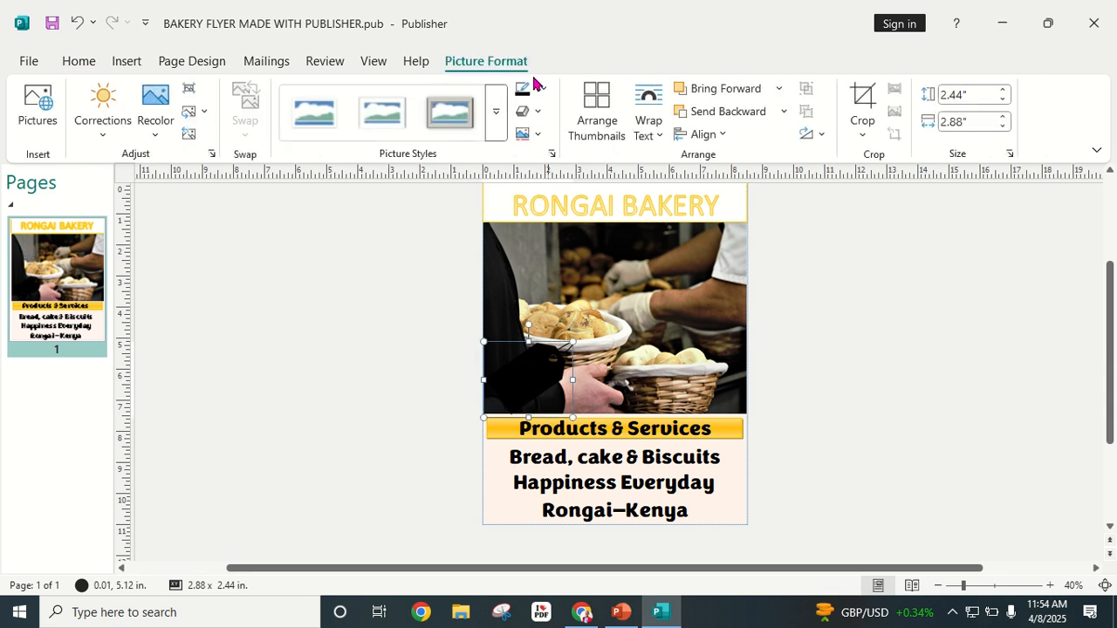
{"action": "left_click", "coordinate": [157, 135]}
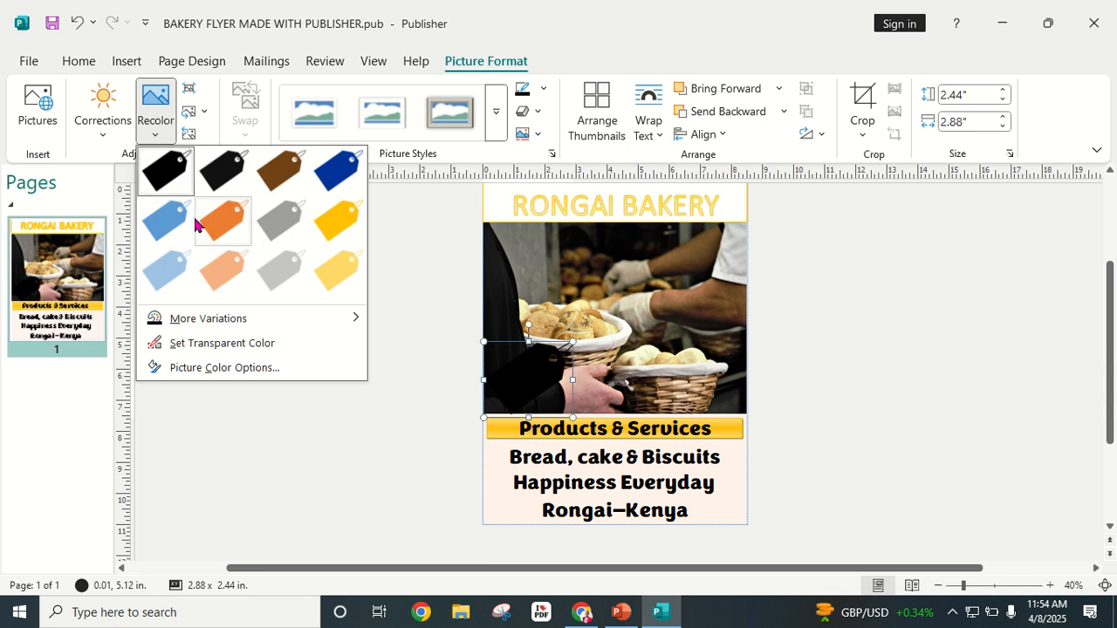
{"action": "left_click", "coordinate": [329, 222]}
{"action": "left_click", "coordinate": [891, 245]}
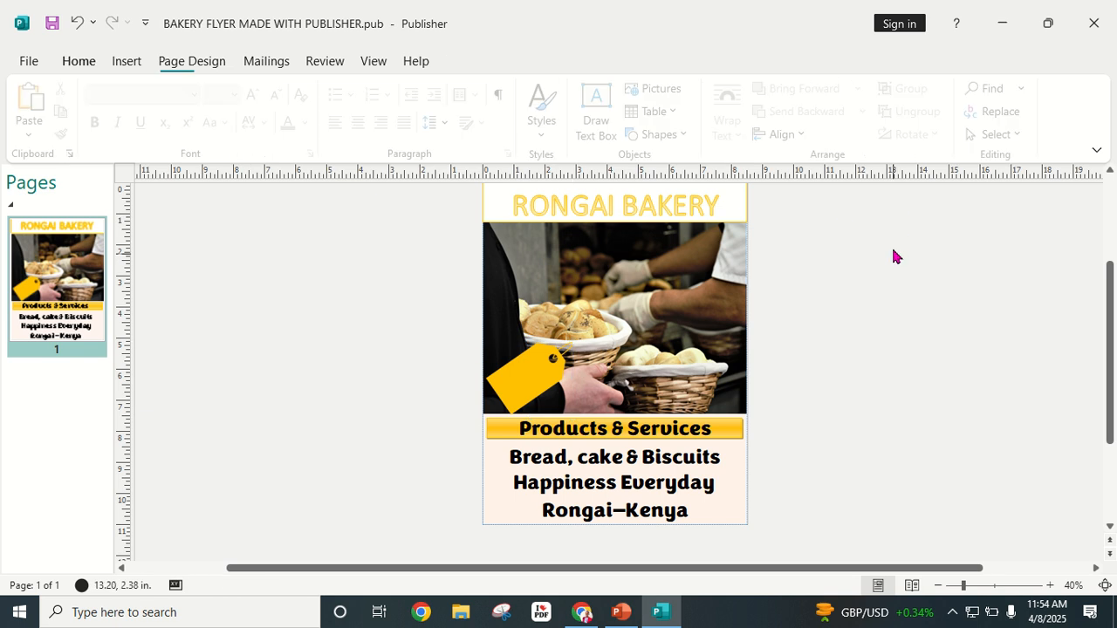
Step: Shrink the tag to 1.44" × 1.22" and place it bottom-right beside Rongai–Kenya
{"action": "left_click", "coordinate": [531, 382]}
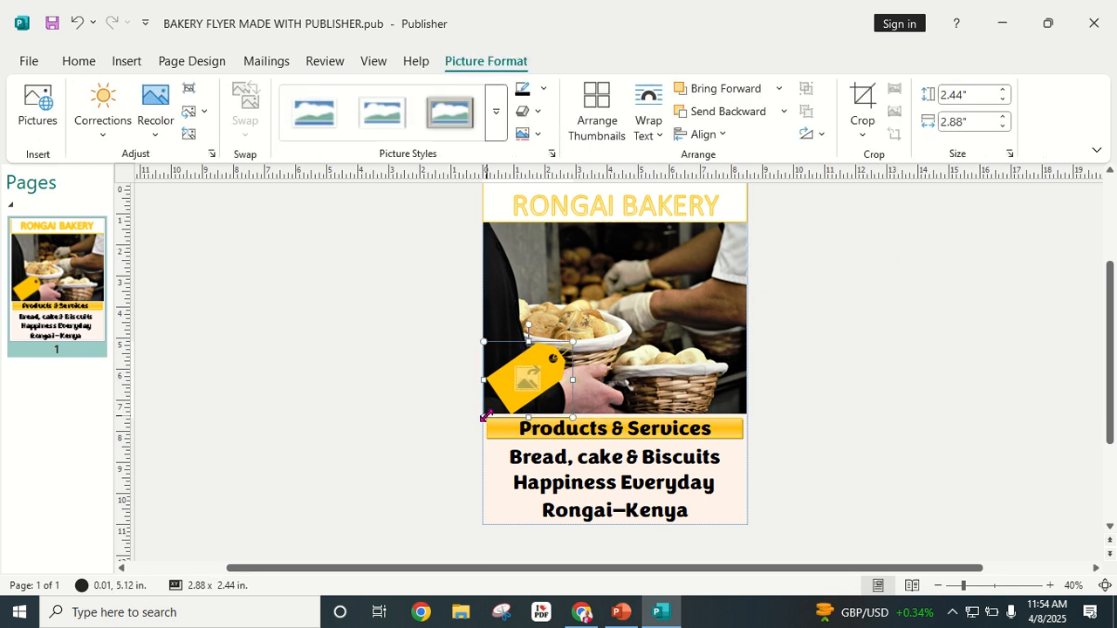
{"action": "left_click_drag", "start_coordinate": [486, 416], "coordinate": [512, 393]}
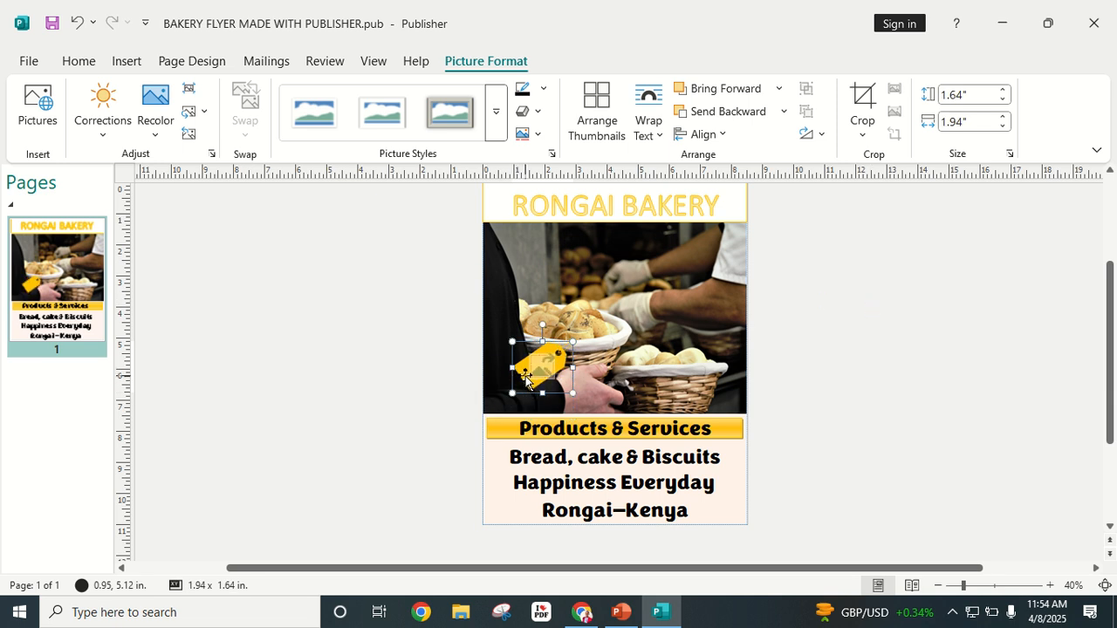
{"action": "left_click_drag", "start_coordinate": [512, 393], "coordinate": [528, 380]}
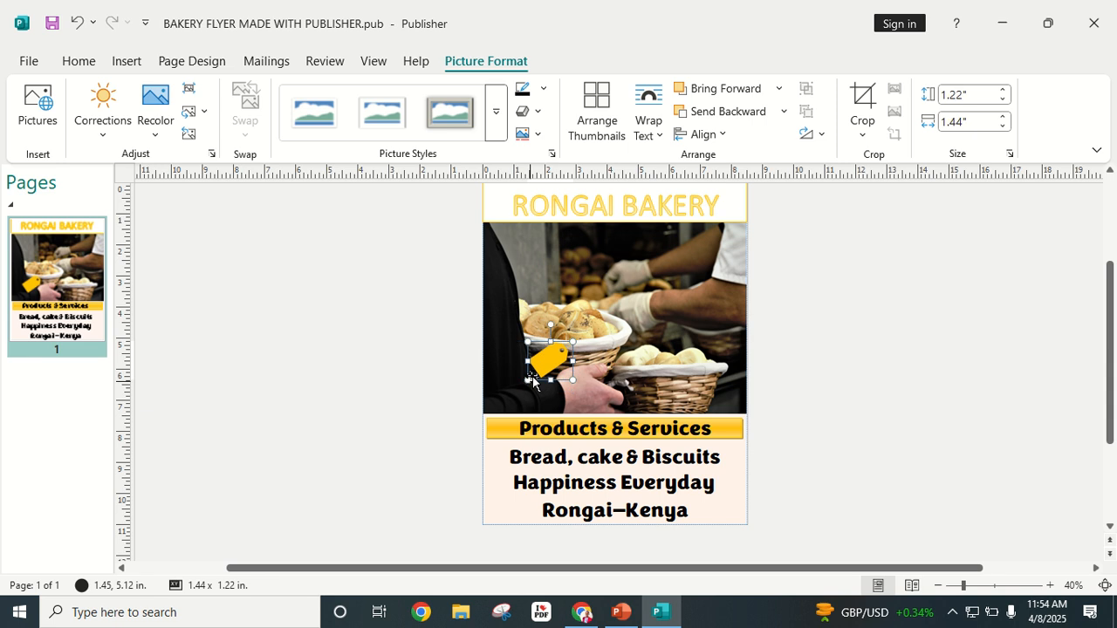
{"action": "left_click", "coordinate": [885, 361]}
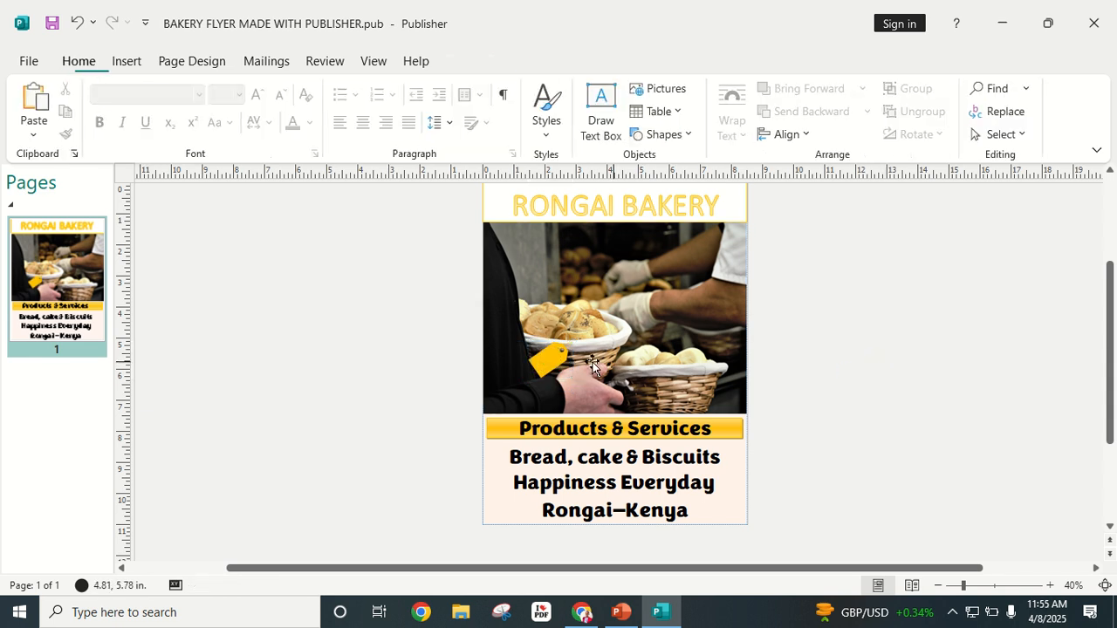
{"action": "left_click_drag", "start_coordinate": [550, 360], "coordinate": [721, 512]}
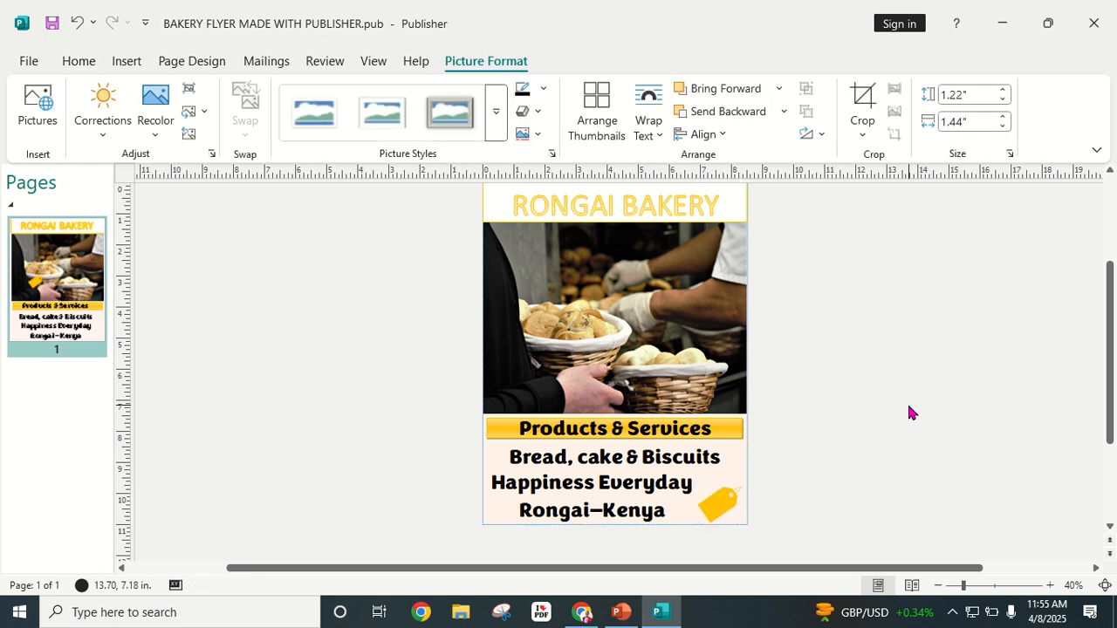
{"action": "left_click", "coordinate": [894, 358]}
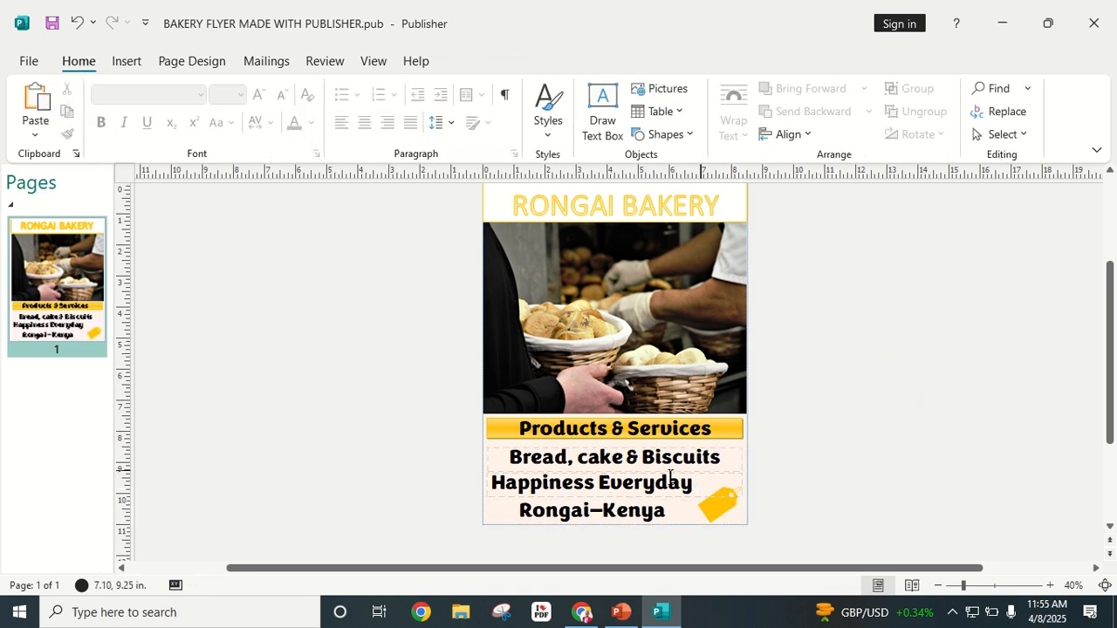
Step: Apply Align Left to each of the Bread, Happiness Everyday and Rongai–Kenya text boxes
{"action": "left_click", "coordinate": [644, 510]}
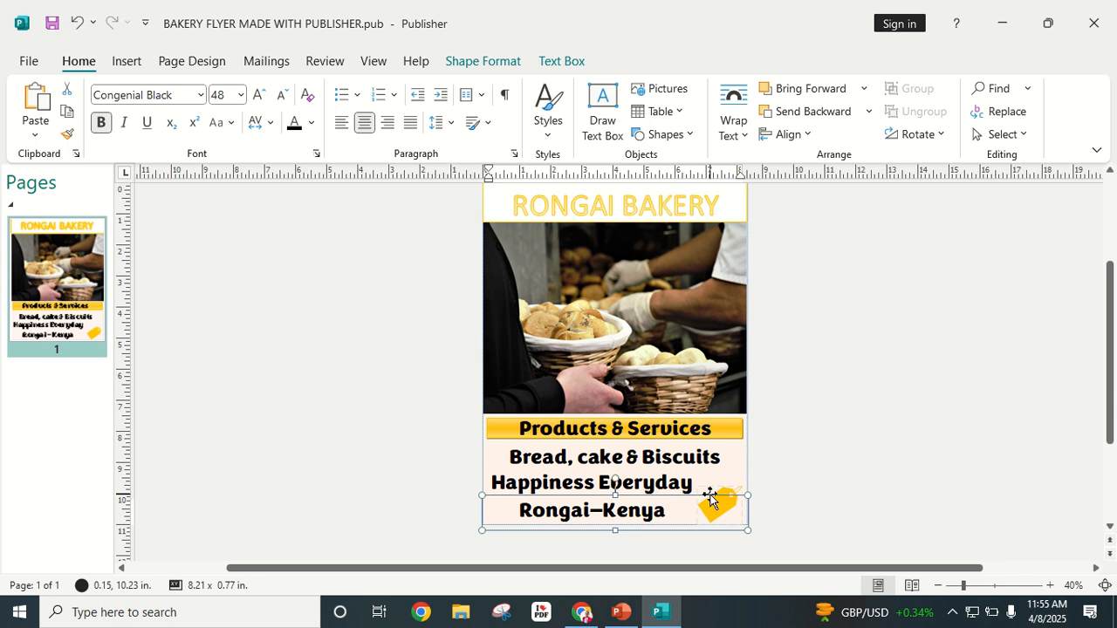
{"action": "left_click", "coordinate": [882, 410]}
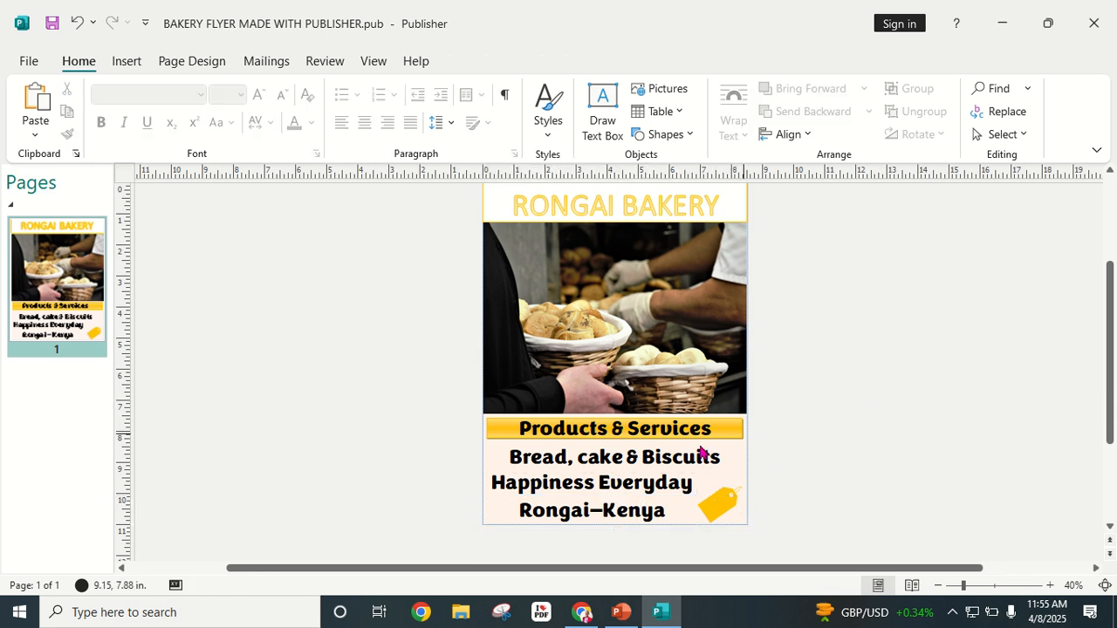
{"action": "left_click", "coordinate": [572, 457]}
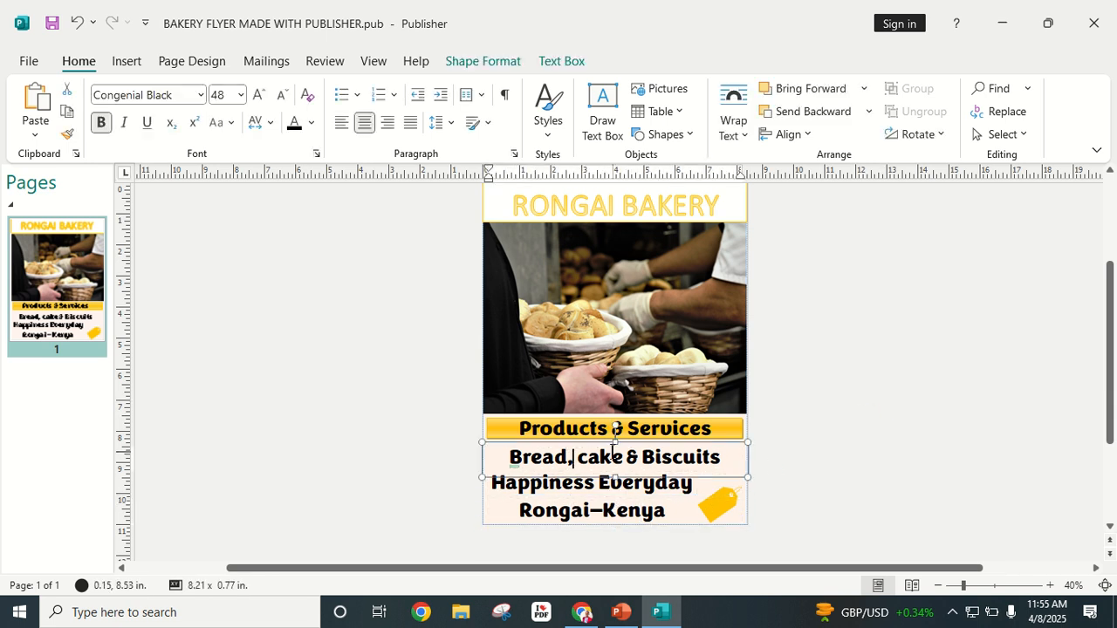
{"action": "left_click", "coordinate": [340, 122]}
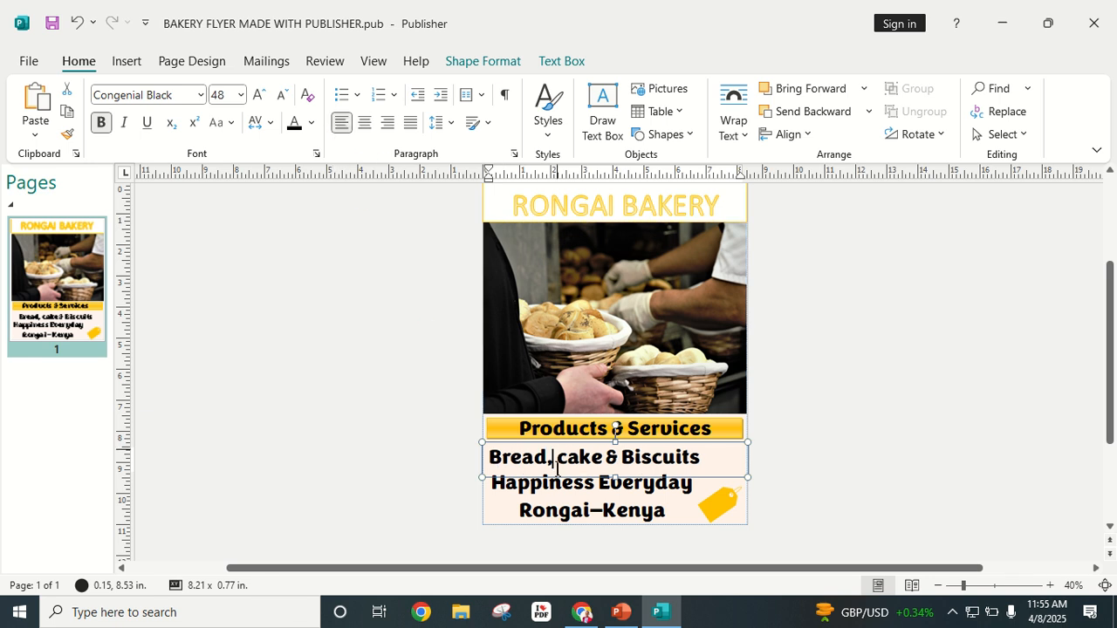
{"action": "left_click", "coordinate": [530, 485]}
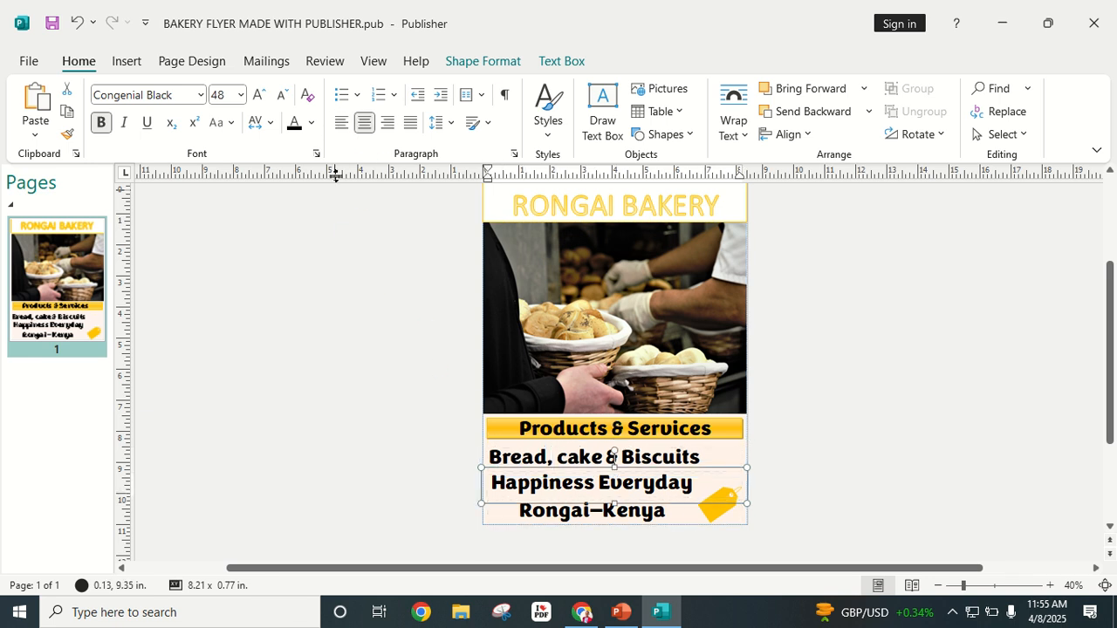
{"action": "left_click", "coordinate": [345, 124]}
{"action": "left_click", "coordinate": [545, 511]}
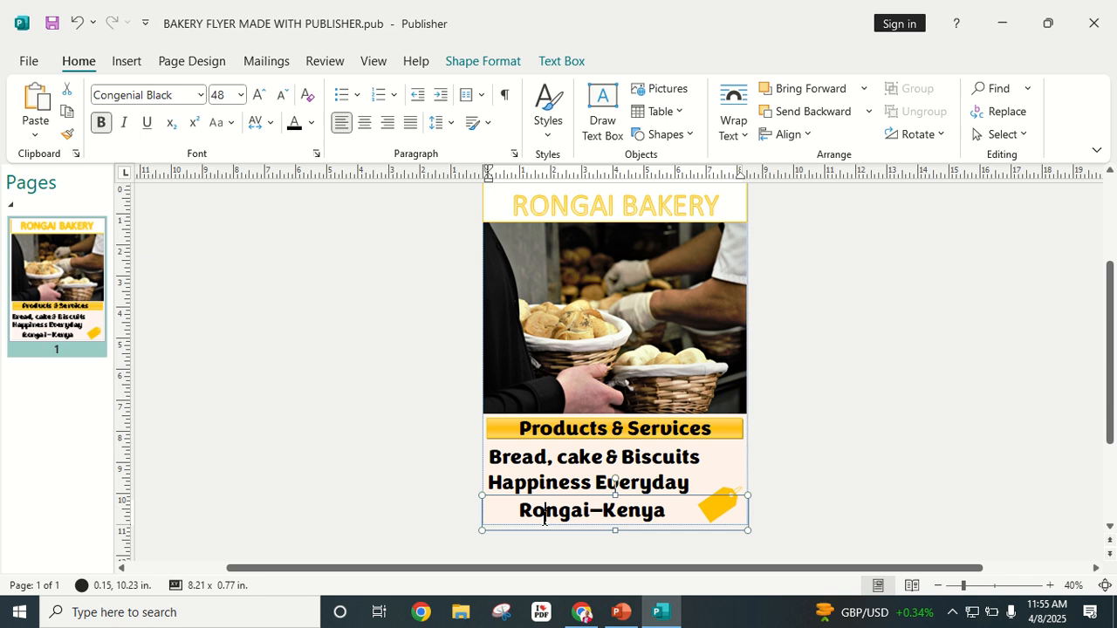
{"action": "left_click", "coordinate": [341, 125]}
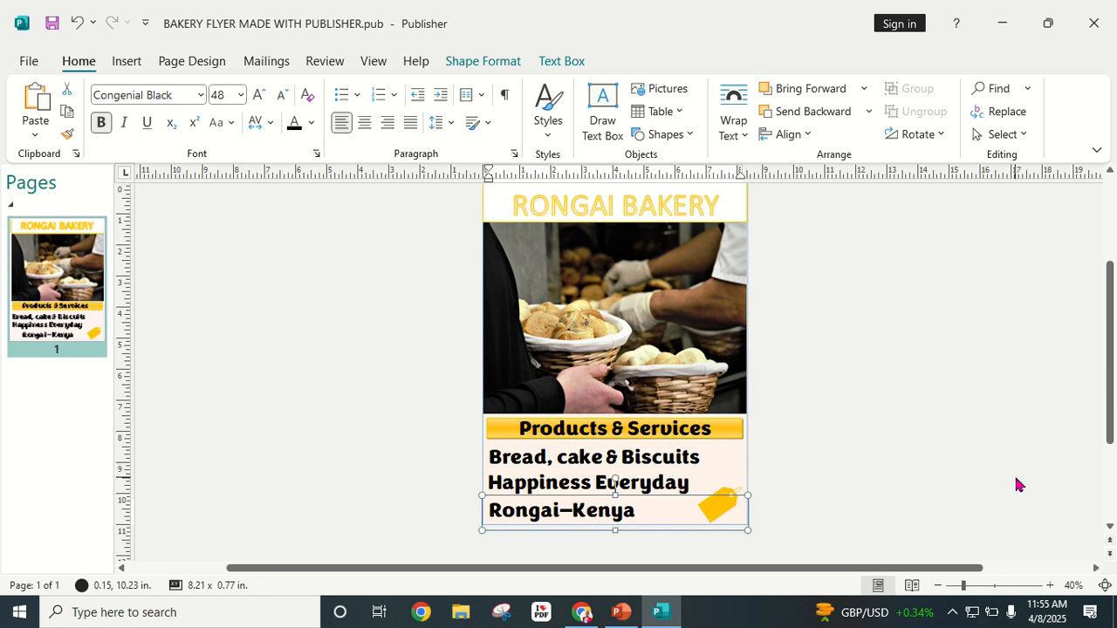
{"action": "left_click", "coordinate": [932, 417]}
{"action": "left_click", "coordinate": [722, 506]}
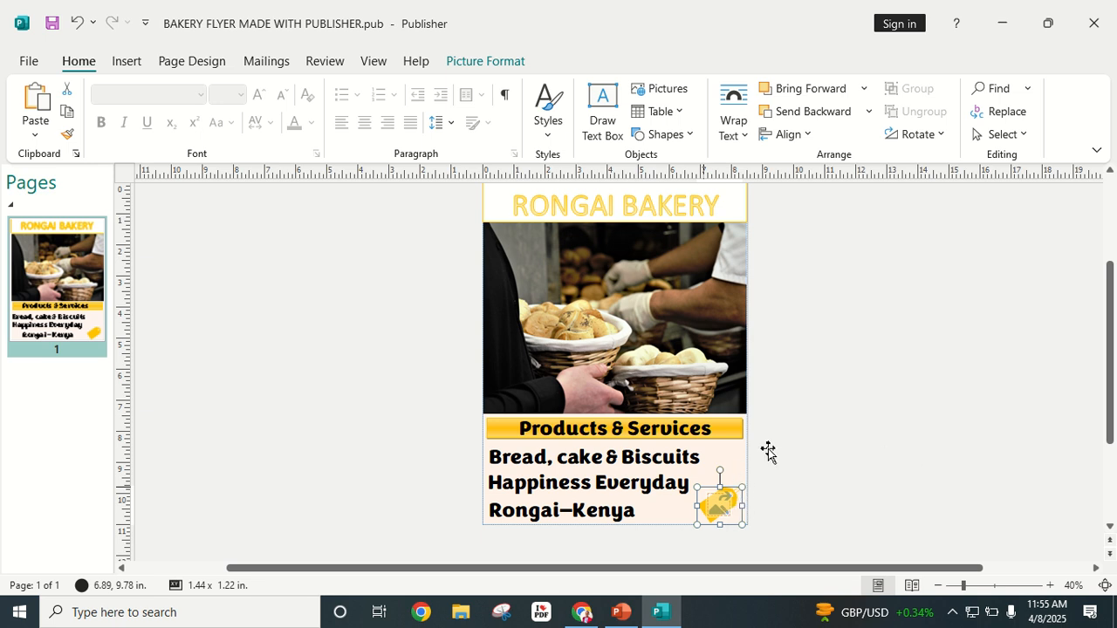
Step: Bring the yellow tag picture to the front, in front of all other objects
{"action": "left_click", "coordinate": [850, 286]}
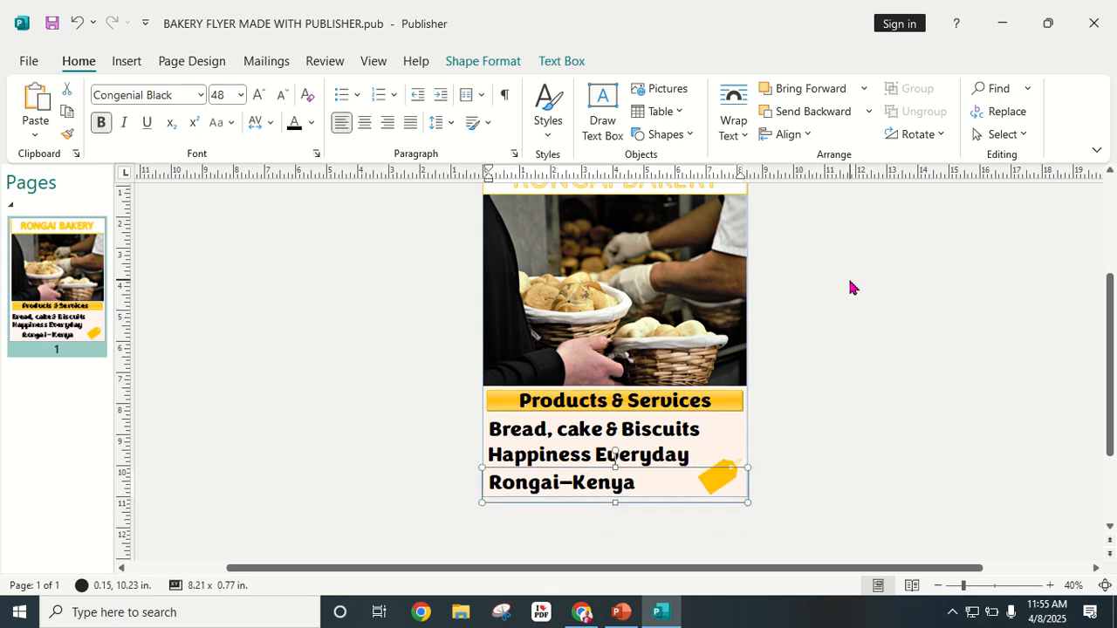
{"action": "left_click", "coordinate": [720, 471]}
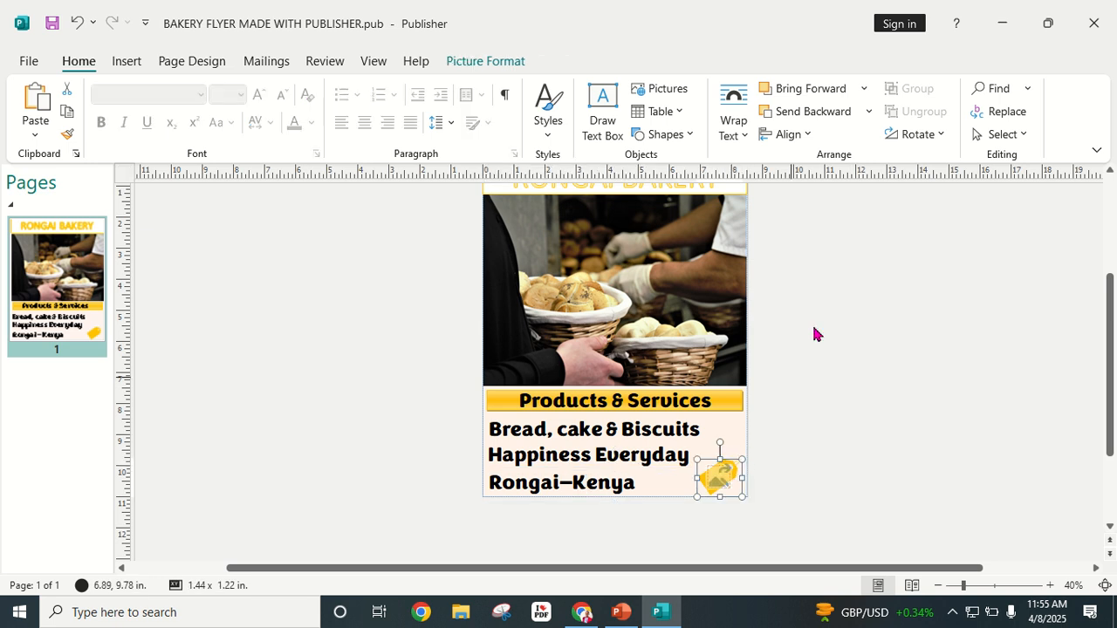
{"action": "left_click", "coordinate": [862, 90]}
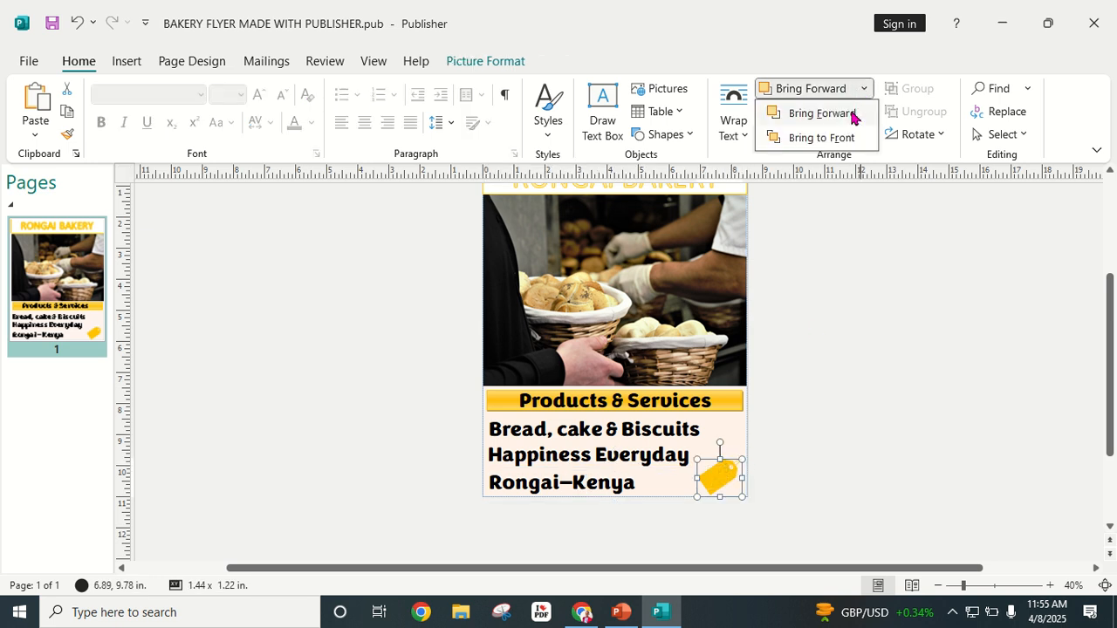
{"action": "left_click", "coordinate": [829, 139]}
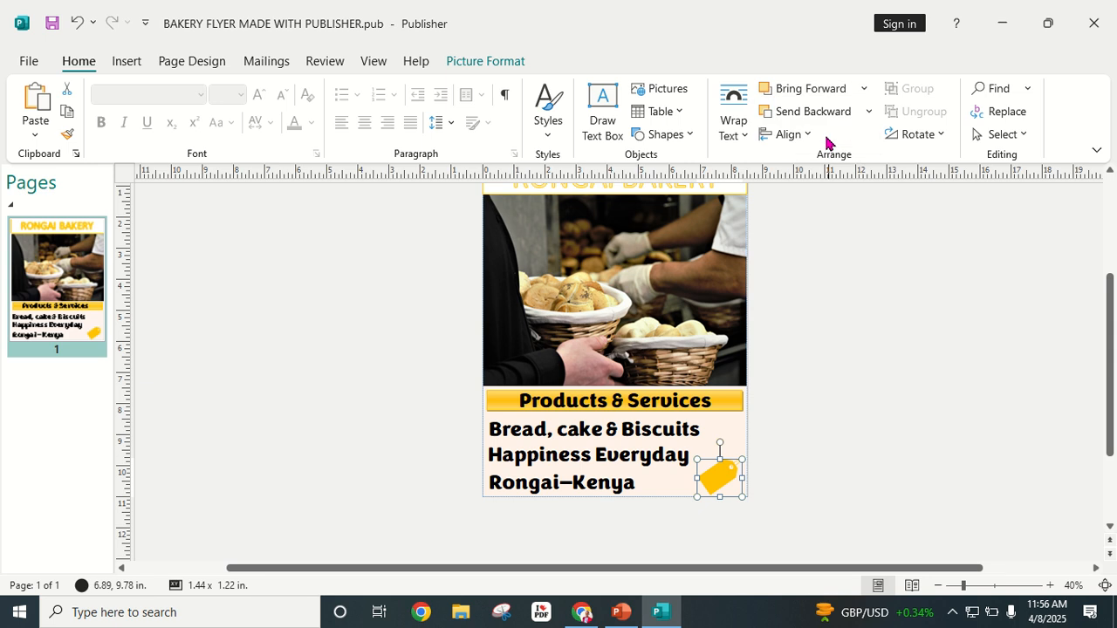
{"action": "left_click", "coordinate": [825, 325]}
Step: Resize the yellow tag to about 1.79 × 1.51 in. so Happiness Everyday stays on one line
{"action": "left_click", "coordinate": [731, 477]}
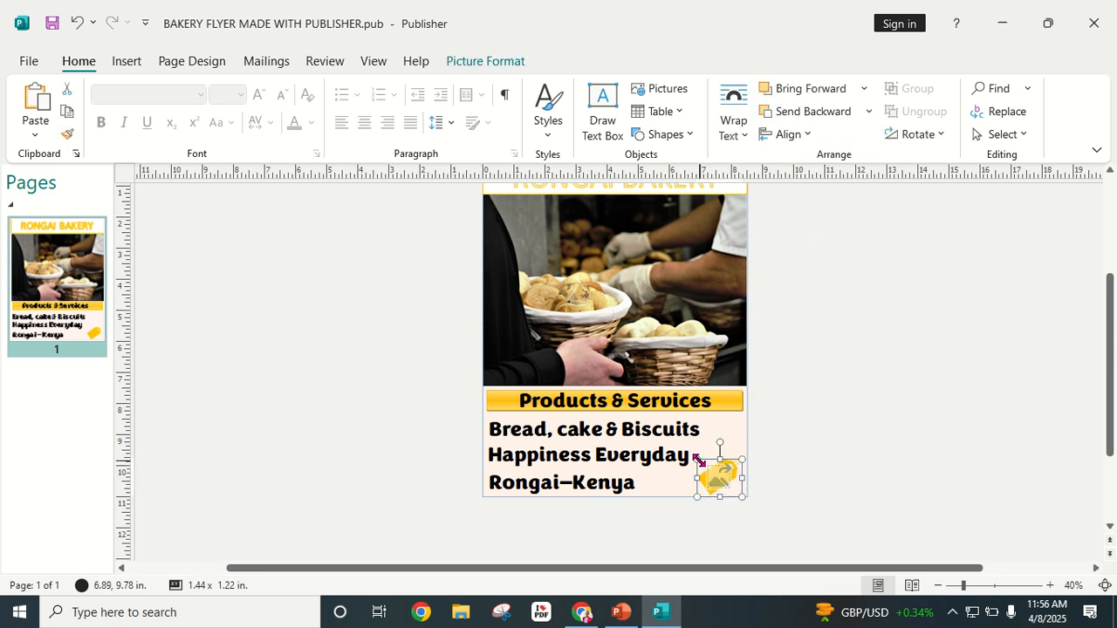
{"action": "left_click_drag", "start_coordinate": [699, 460], "coordinate": [689, 454]}
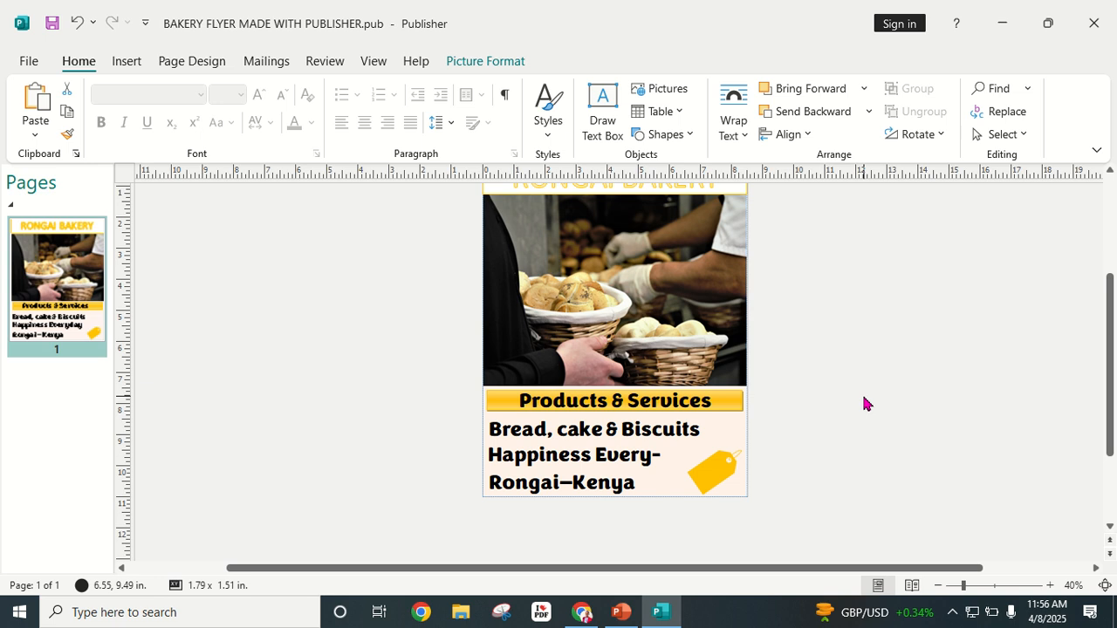
{"action": "left_click", "coordinate": [716, 464]}
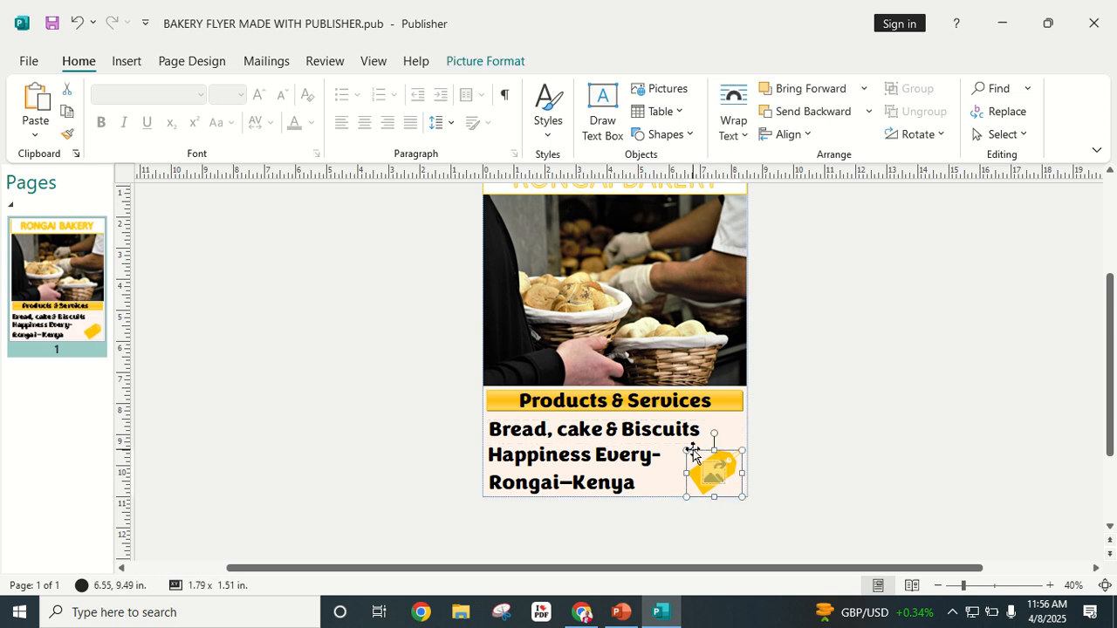
{"action": "left_click_drag", "start_coordinate": [687, 451], "coordinate": [707, 464]}
{"action": "left_click", "coordinate": [810, 442]}
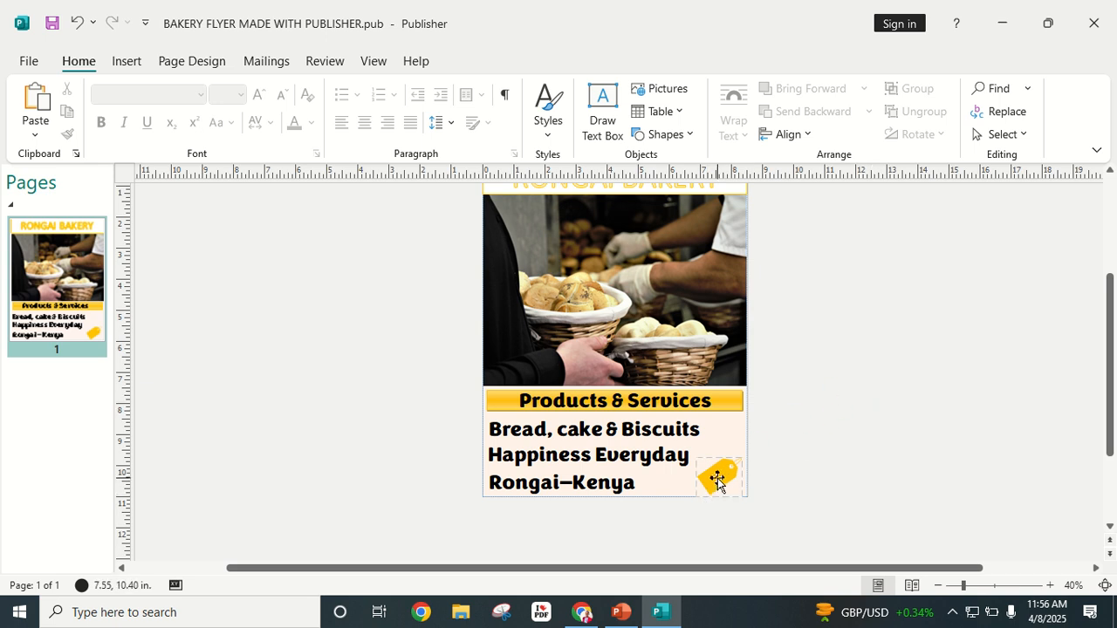
{"action": "left_click", "coordinate": [992, 585]}
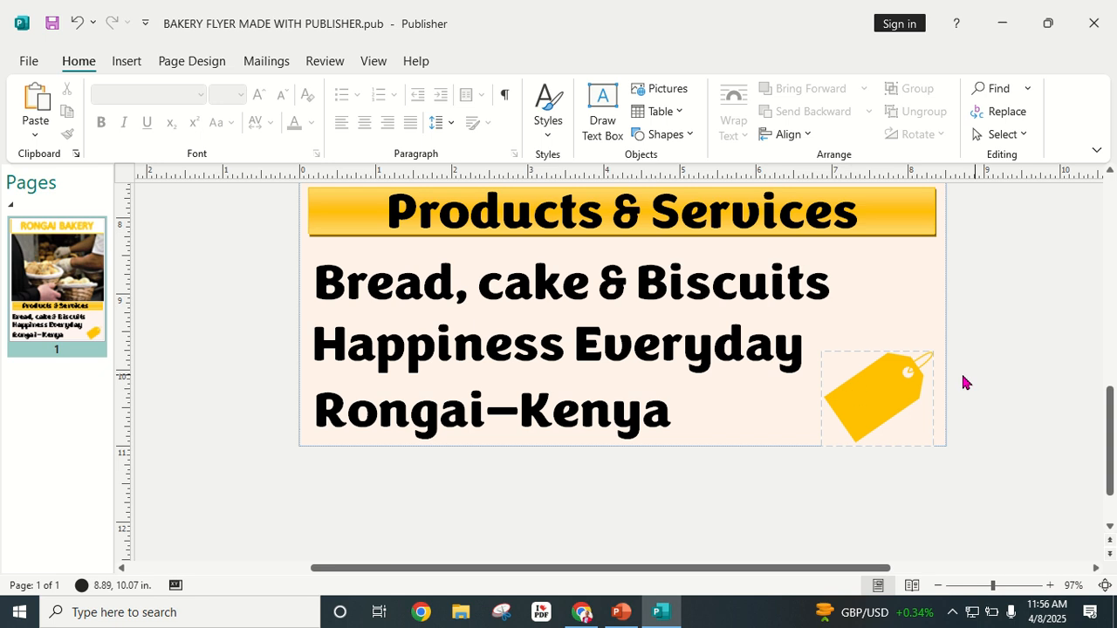
Step: Draw a text box over the tag and set it to bold Congenial Black capitals for OFFERS!!!
{"action": "left_click", "coordinate": [125, 63]}
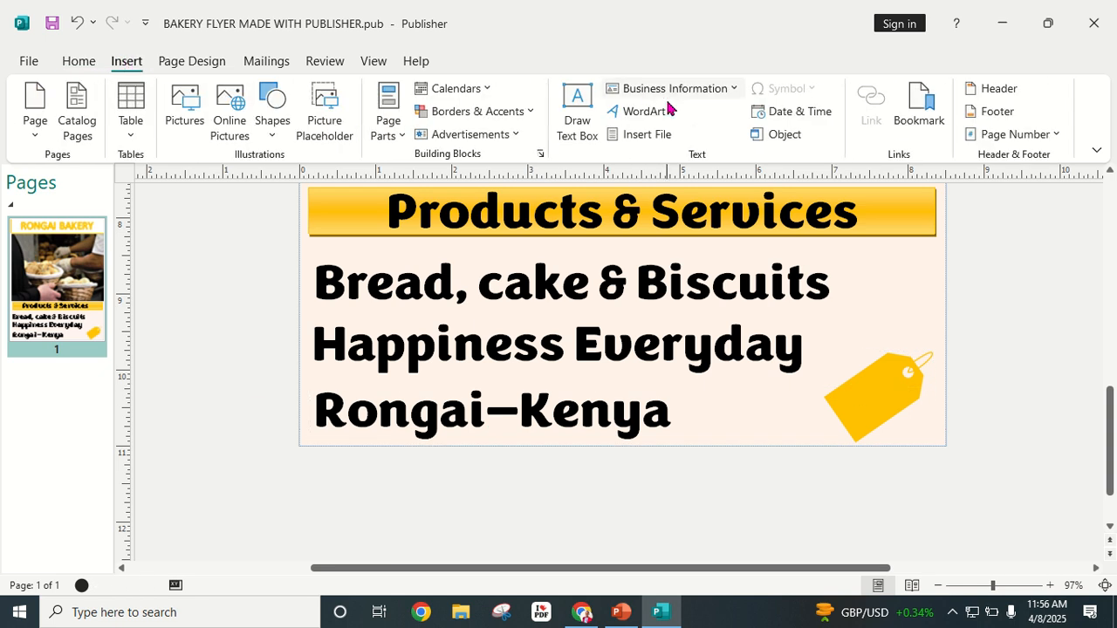
{"action": "left_click", "coordinate": [578, 105]}
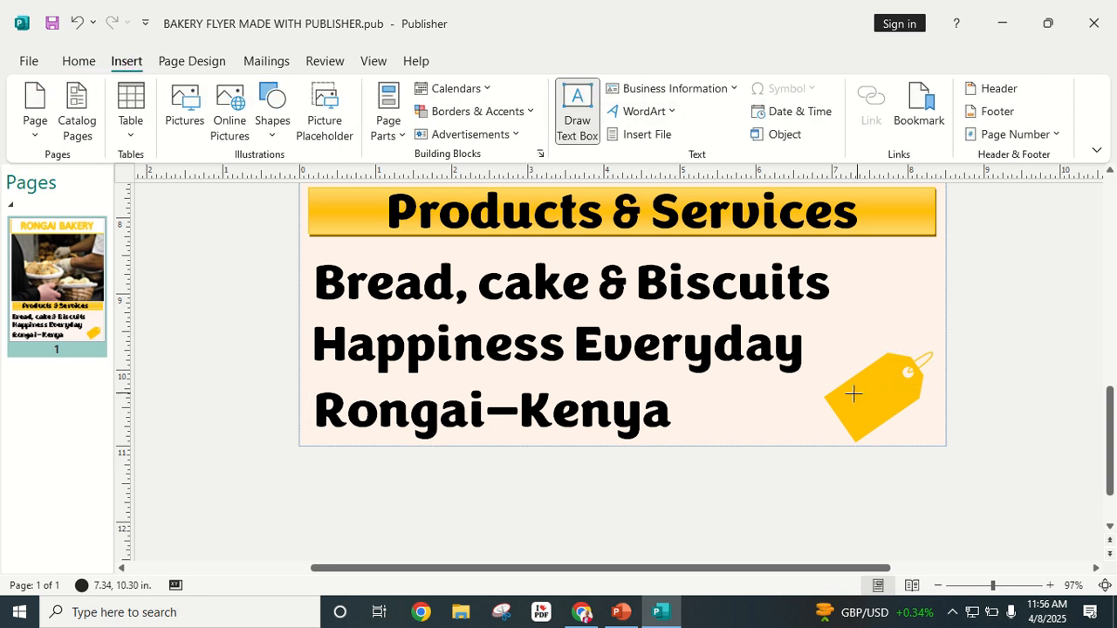
{"action": "mouse_move", "coordinate": [845, 390]}
{"action": "left_mouse_down"}
{"action": "mouse_move", "coordinate": [888, 419]}
{"action": "mouse_move", "coordinate": [920, 416]}
{"action": "mouse_move", "coordinate": [921, 428]}
{"action": "left_mouse_up"}
{"action": "left_click", "coordinate": [138, 112]}
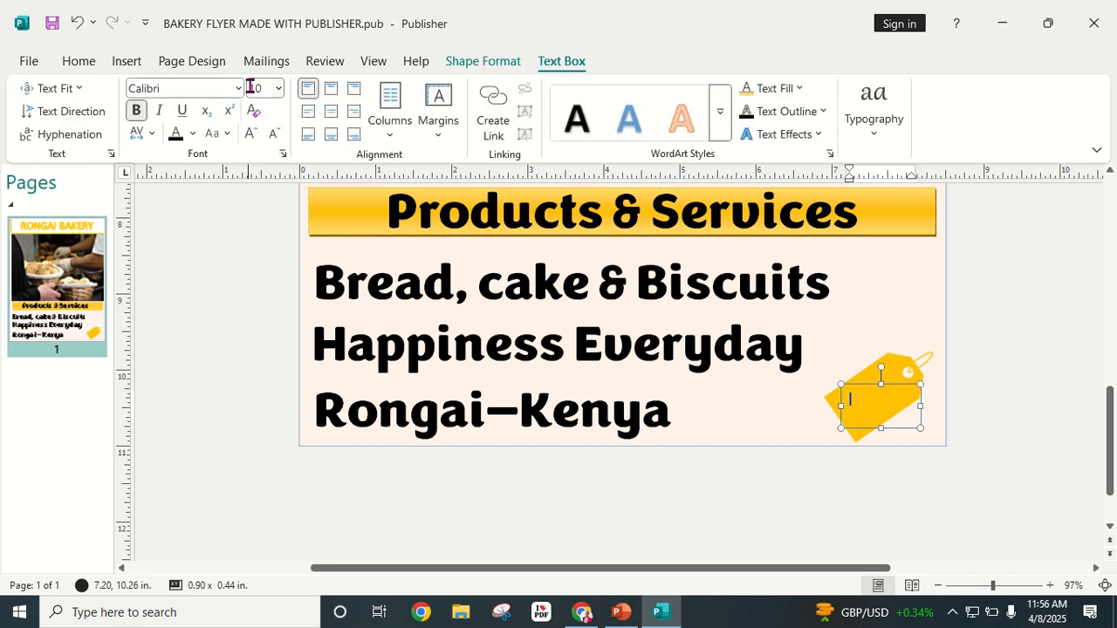
{"action": "left_click", "coordinate": [238, 89]}
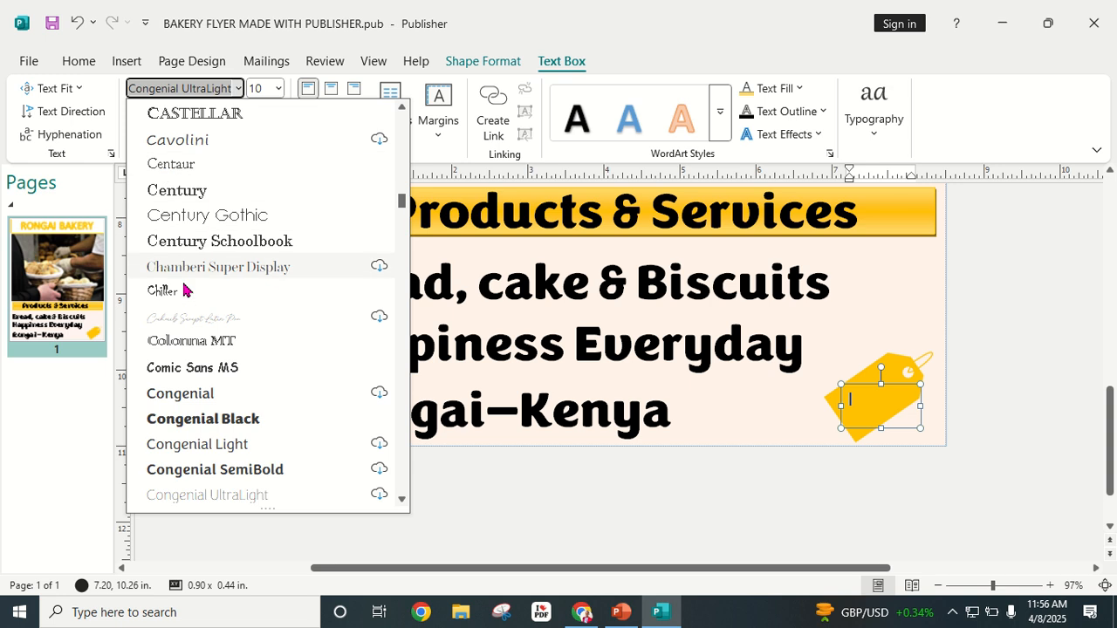
{"action": "left_click", "coordinate": [188, 423]}
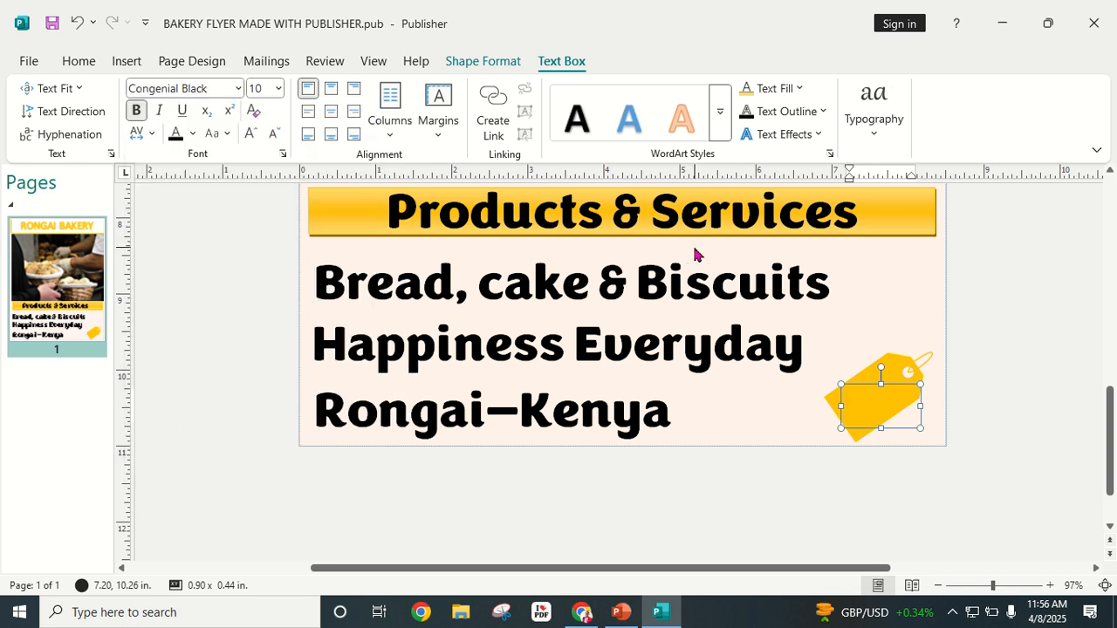
{"action": "key", "text": "Caps_Lock"}
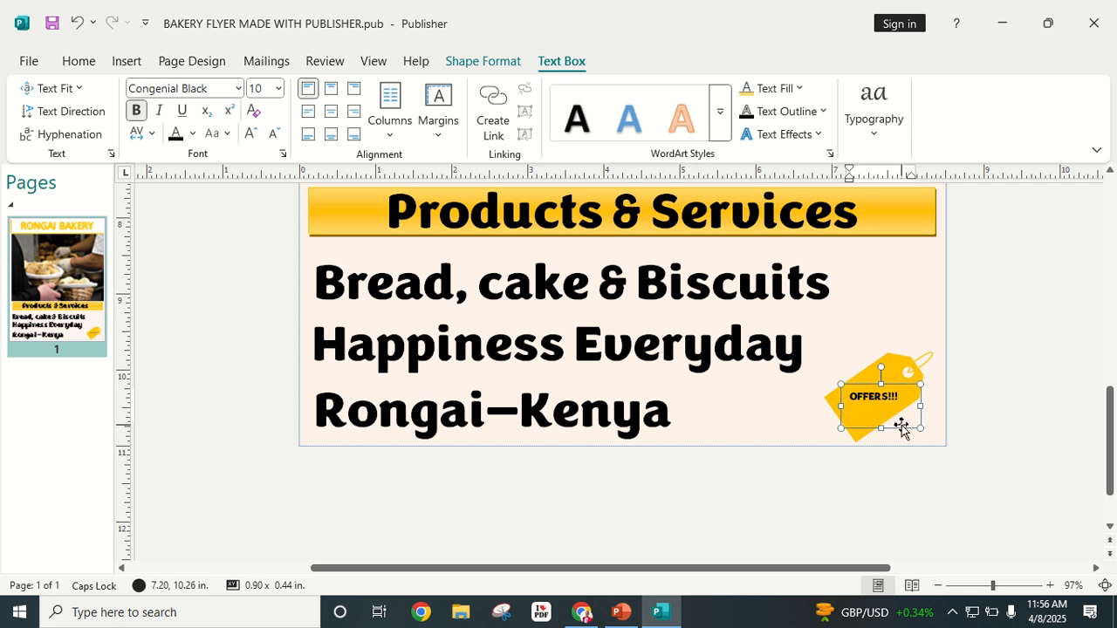
Step: Make the OFFERS!!! text 12 pt, centre it, and tilt the box to the tag's slant
{"action": "key", "text": "ctrl+a"}
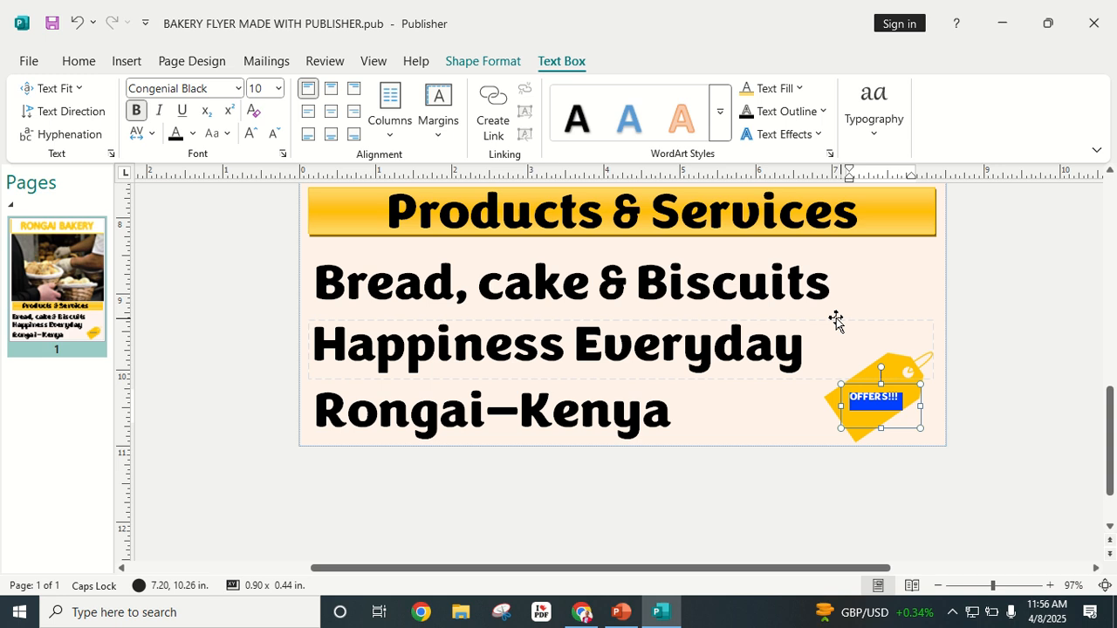
{"action": "left_click", "coordinate": [251, 137]}
{"action": "left_click", "coordinate": [250, 138]}
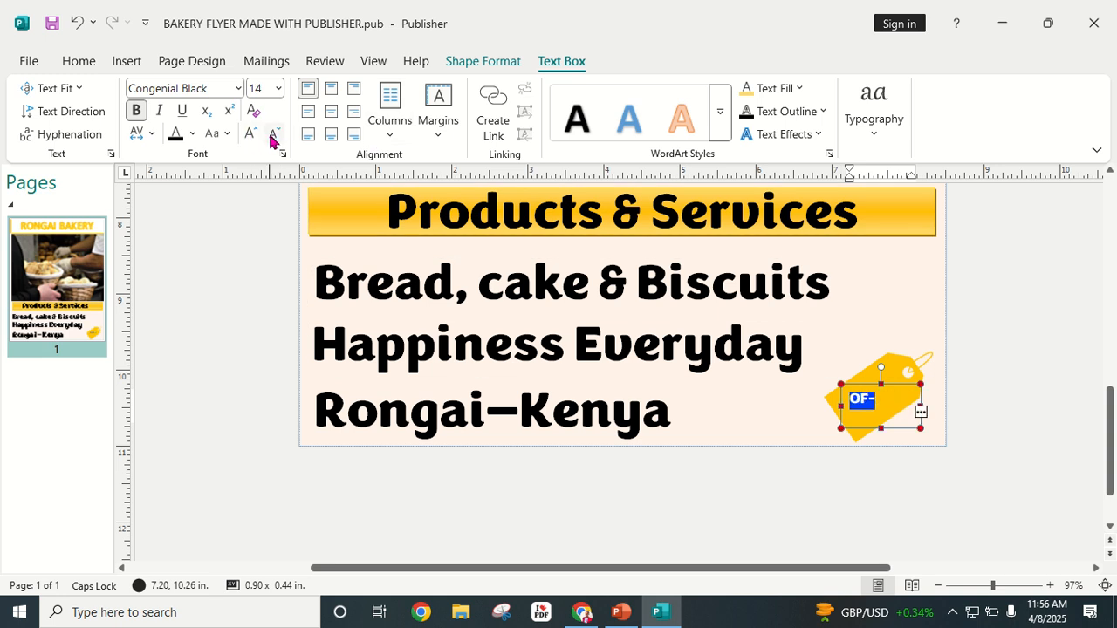
{"action": "left_click", "coordinate": [271, 138]}
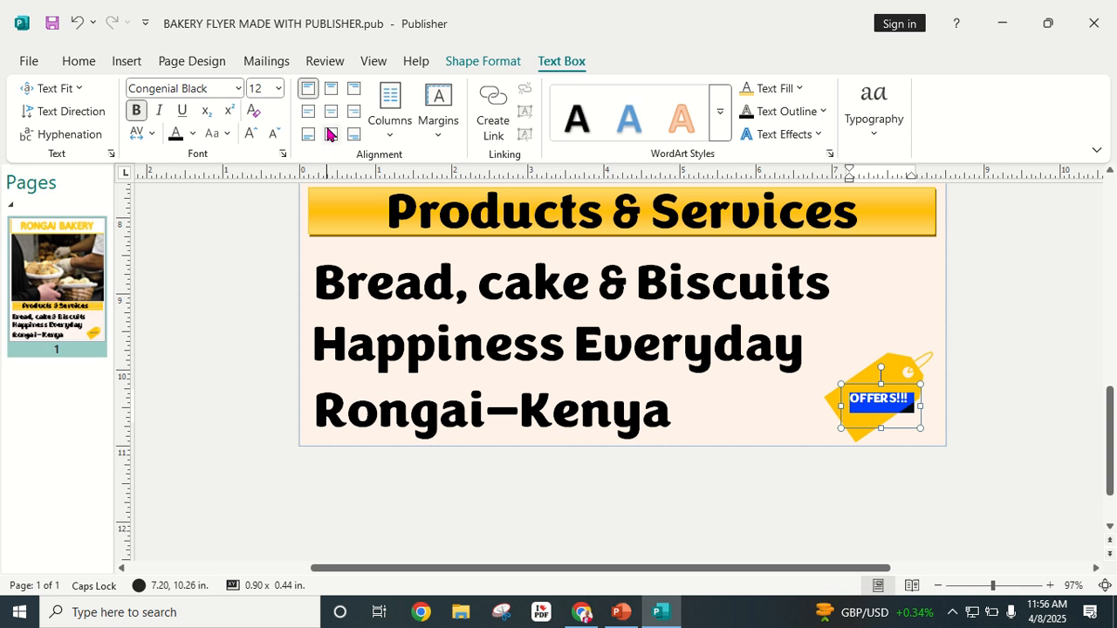
{"action": "left_click", "coordinate": [332, 113]}
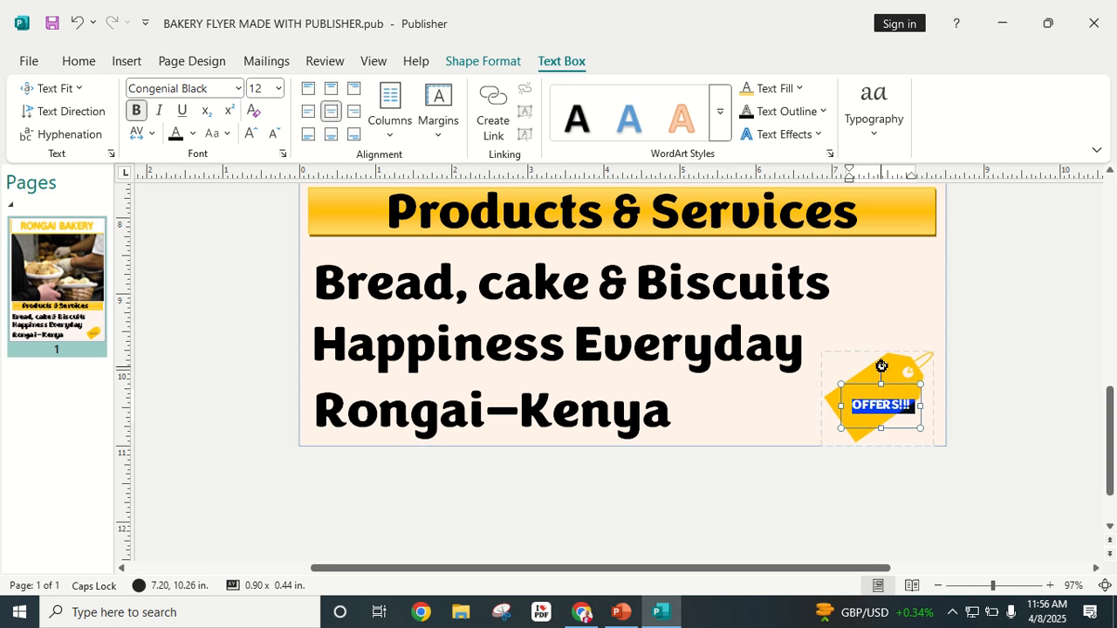
{"action": "left_click_drag", "start_coordinate": [880, 368], "coordinate": [846, 359]}
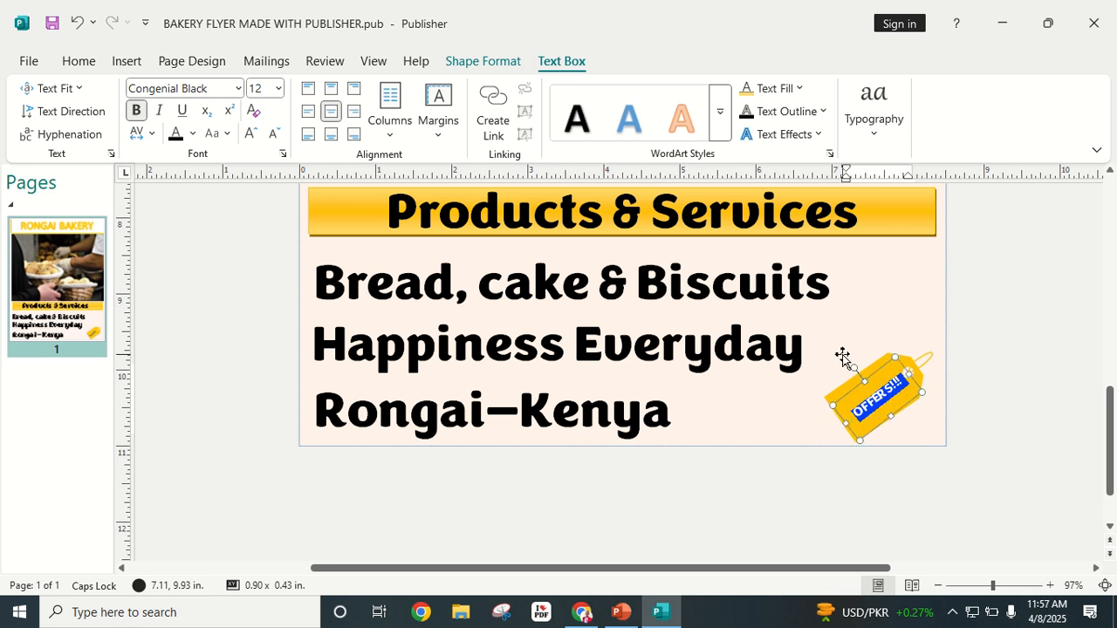
{"action": "left_click", "coordinate": [1009, 411]}
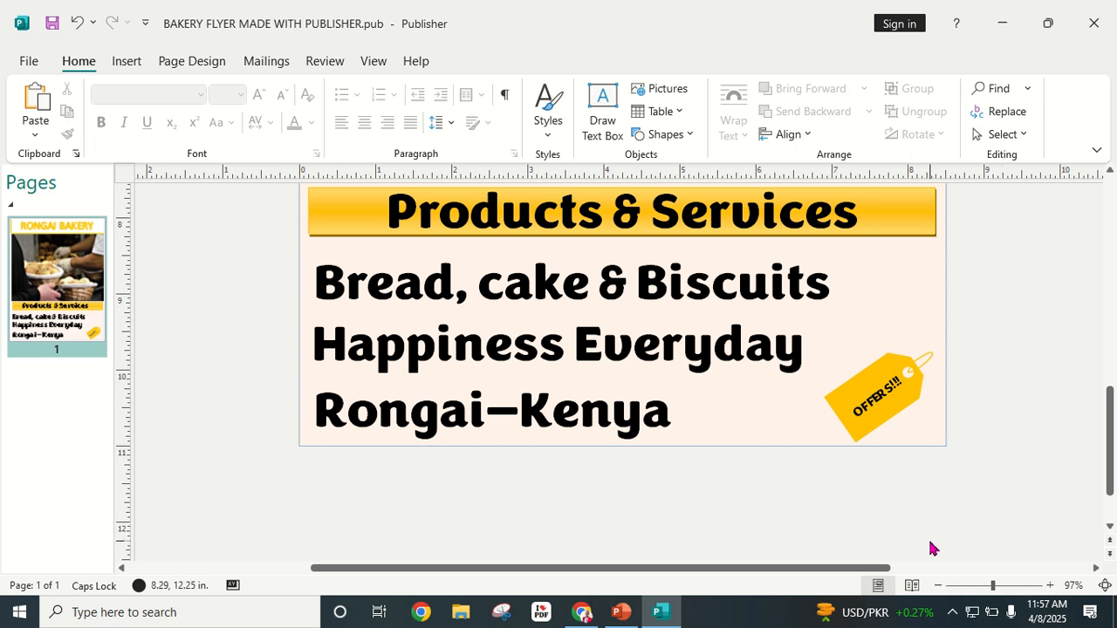
Step: Try light blue, dark blue, washout and light yellow recolours on the tag picture
{"action": "scroll", "coordinate": [930, 548], "scroll_direction": "up", "scroll_amount": 3}
{"action": "scroll", "coordinate": [960, 515], "scroll_direction": "down", "scroll_amount": 2}
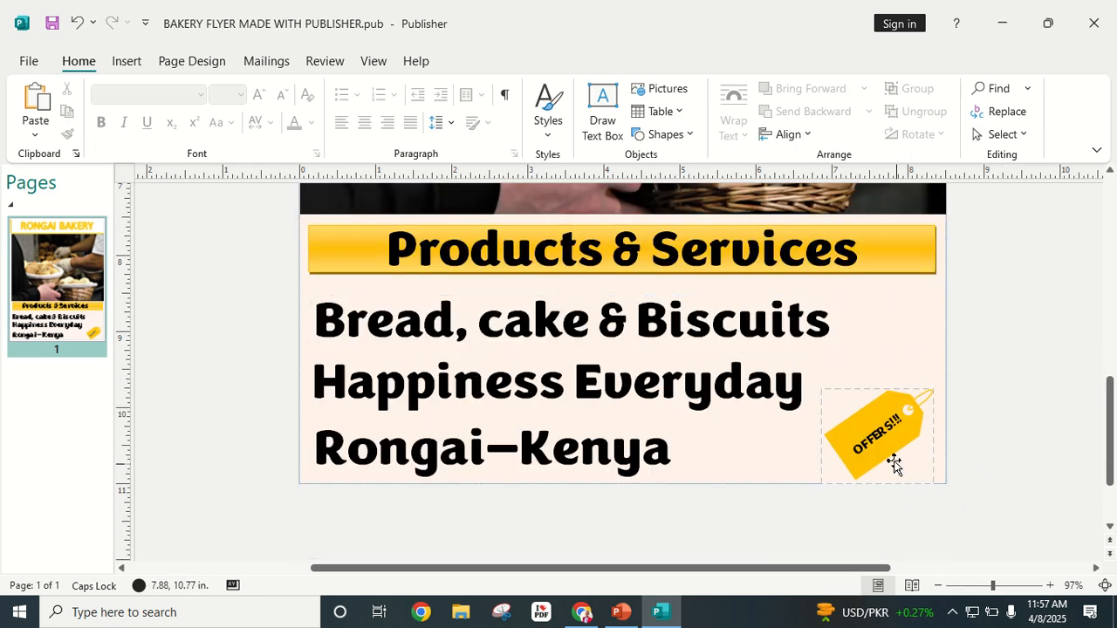
{"action": "left_click", "coordinate": [908, 456]}
{"action": "left_click", "coordinate": [910, 455]}
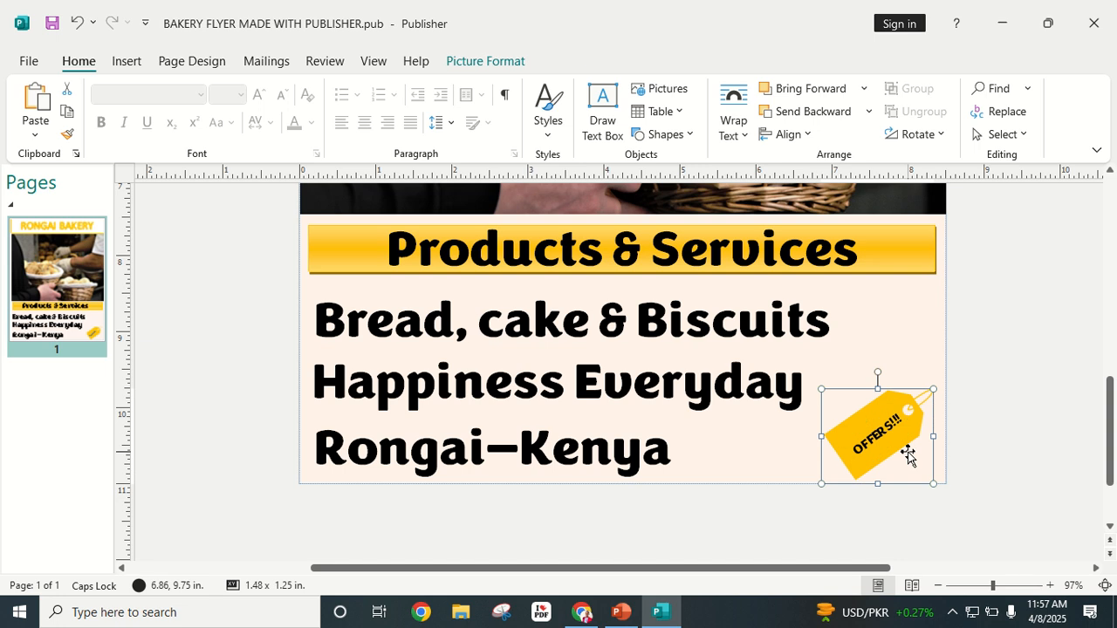
{"action": "left_click", "coordinate": [469, 65]}
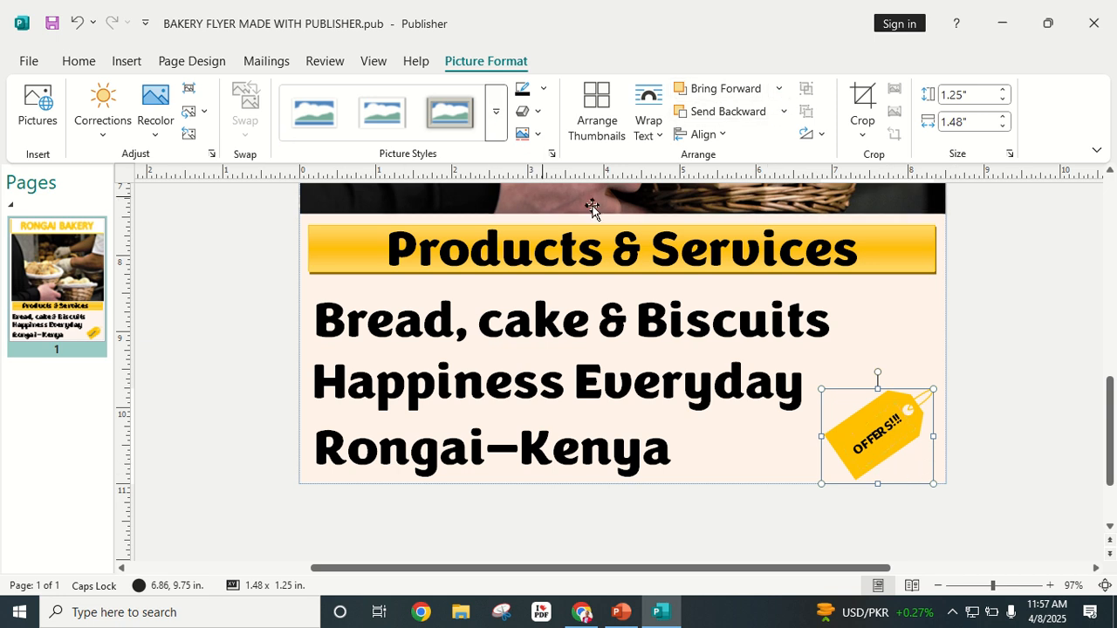
{"action": "left_click", "coordinate": [102, 126]}
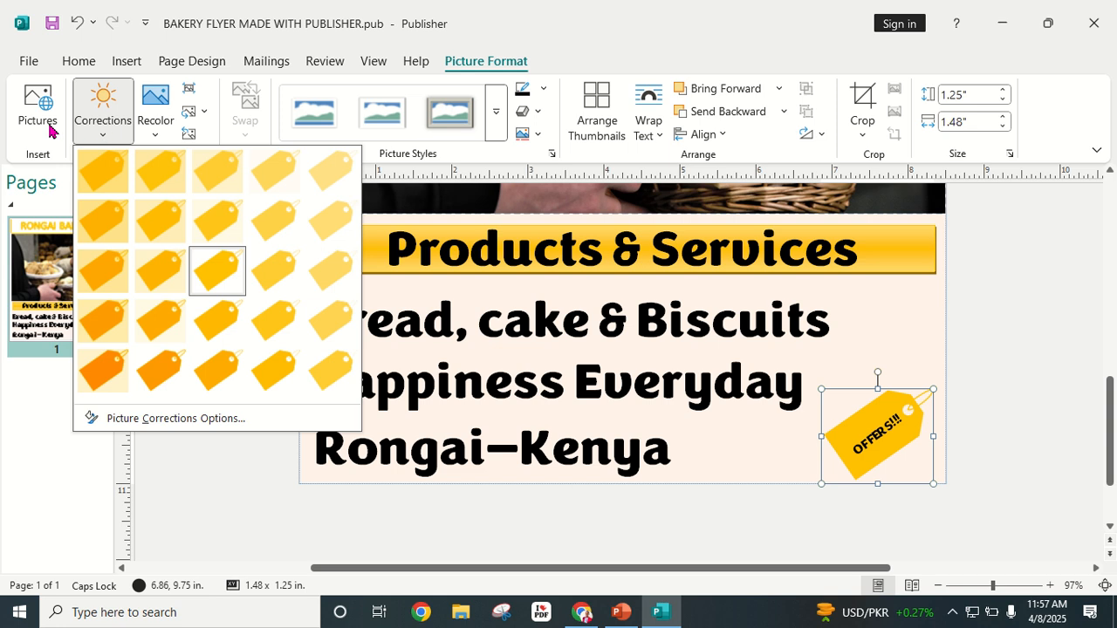
{"action": "left_click", "coordinate": [160, 132]}
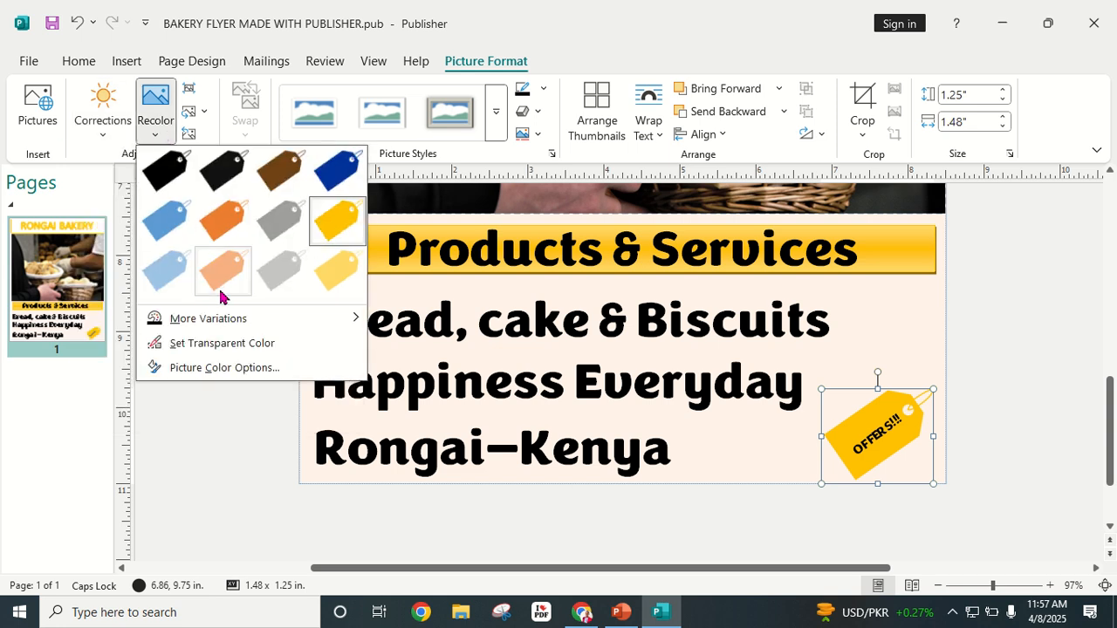
{"action": "left_click", "coordinate": [167, 273]}
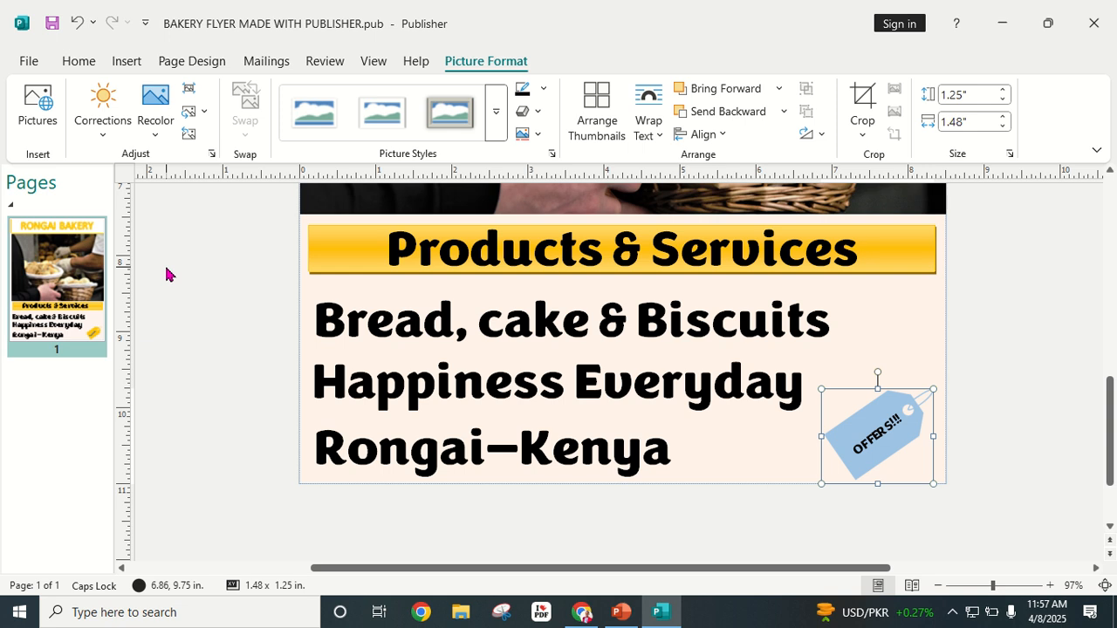
{"action": "left_click", "coordinate": [146, 136]}
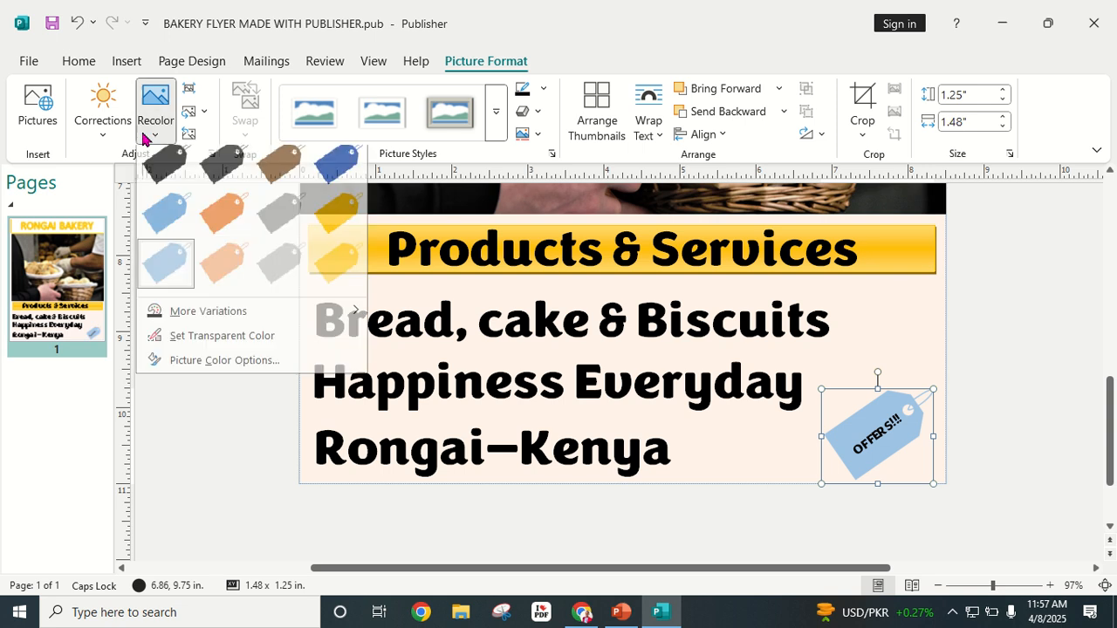
{"action": "left_click", "coordinate": [343, 172]}
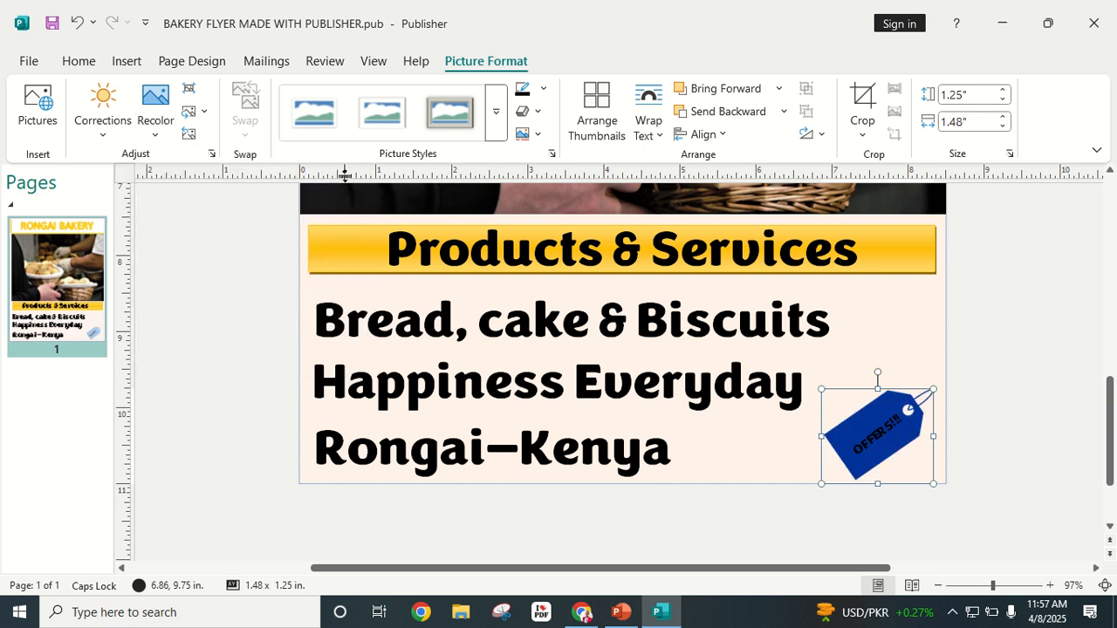
{"action": "left_click", "coordinate": [150, 131]}
{"action": "mouse_move", "coordinate": [212, 327]}
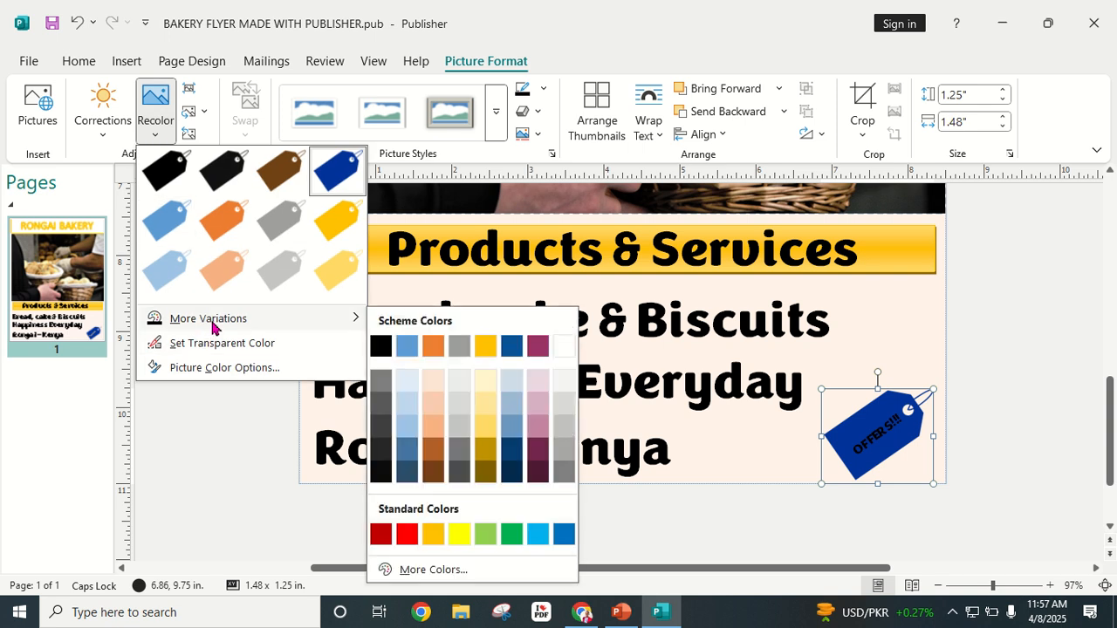
{"action": "left_click", "coordinate": [563, 351]}
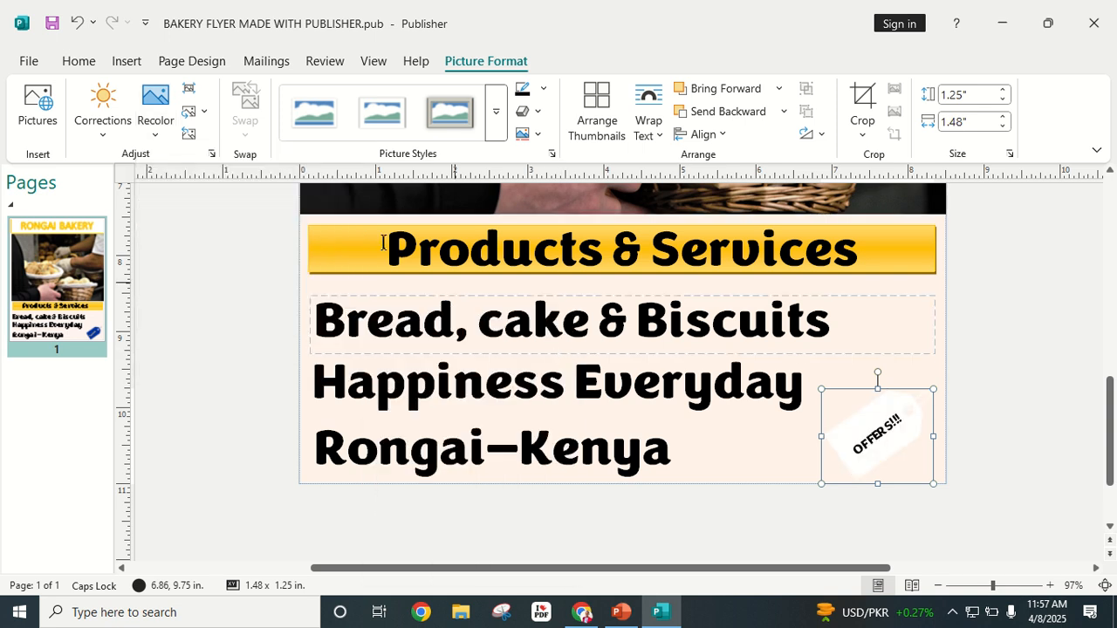
{"action": "left_click", "coordinate": [173, 123]}
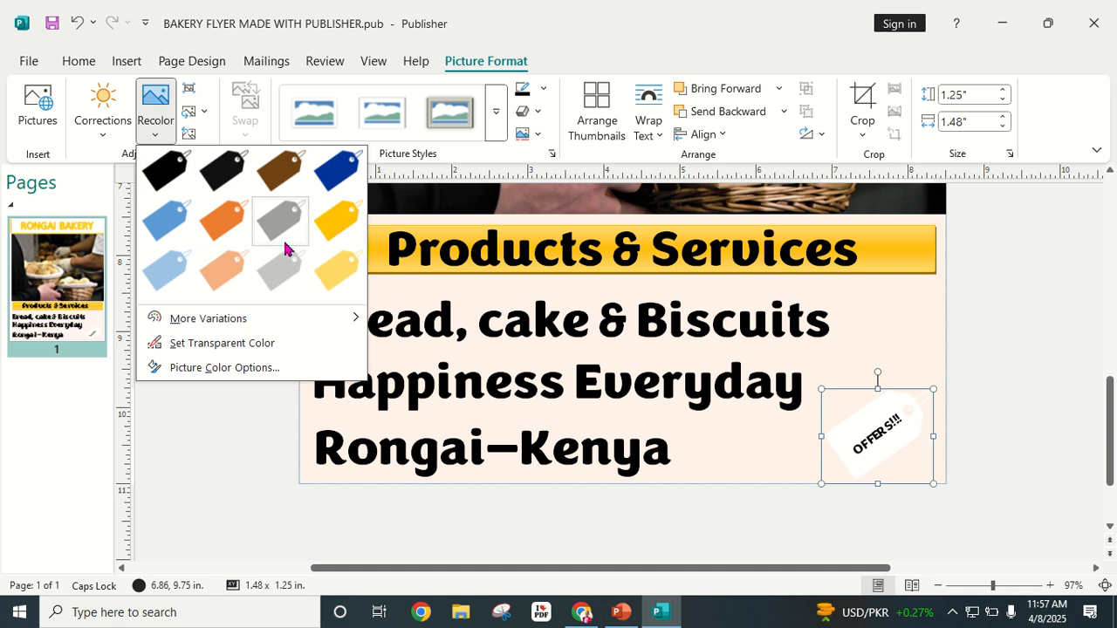
{"action": "left_click", "coordinate": [332, 272]}
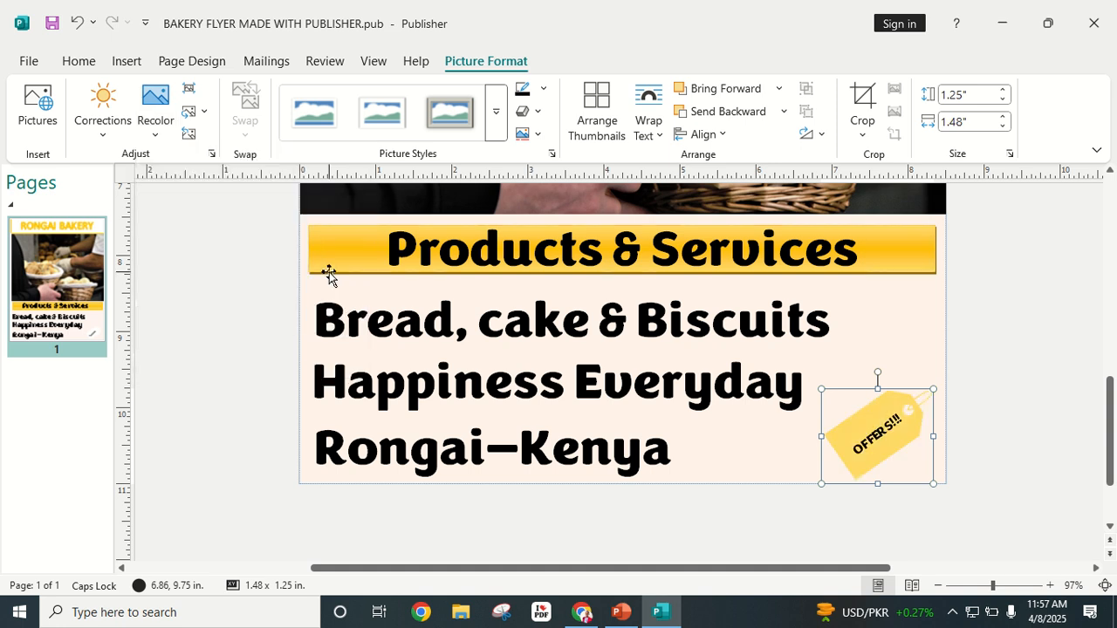
{"action": "left_click", "coordinate": [1016, 324]}
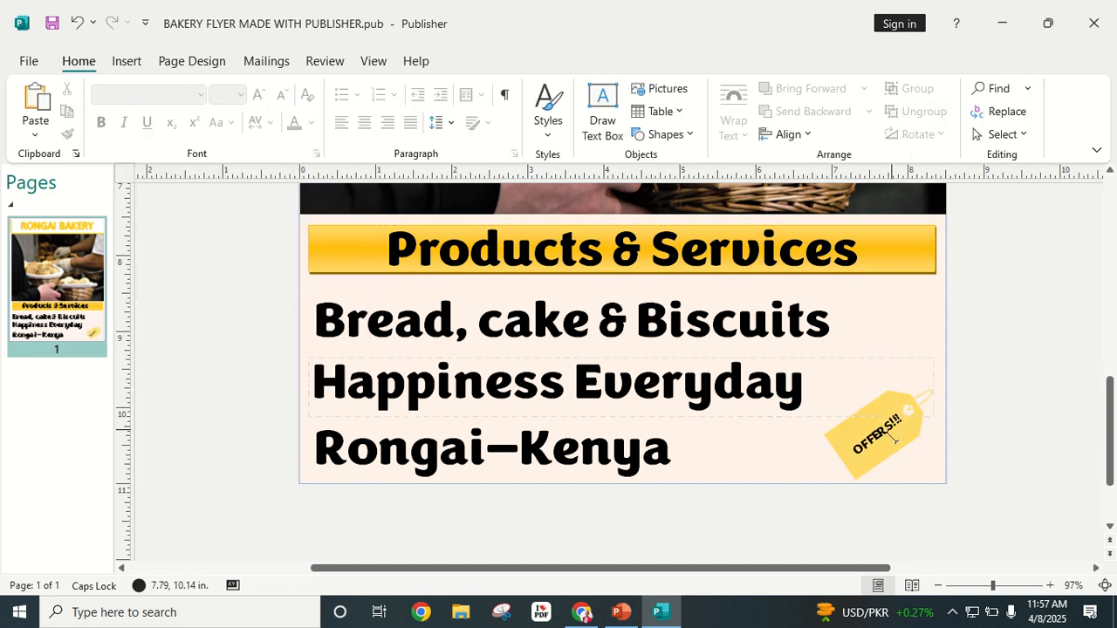
Step: Recolour the tag picture bright yellow, then settle on green
{"action": "left_click", "coordinate": [832, 451]}
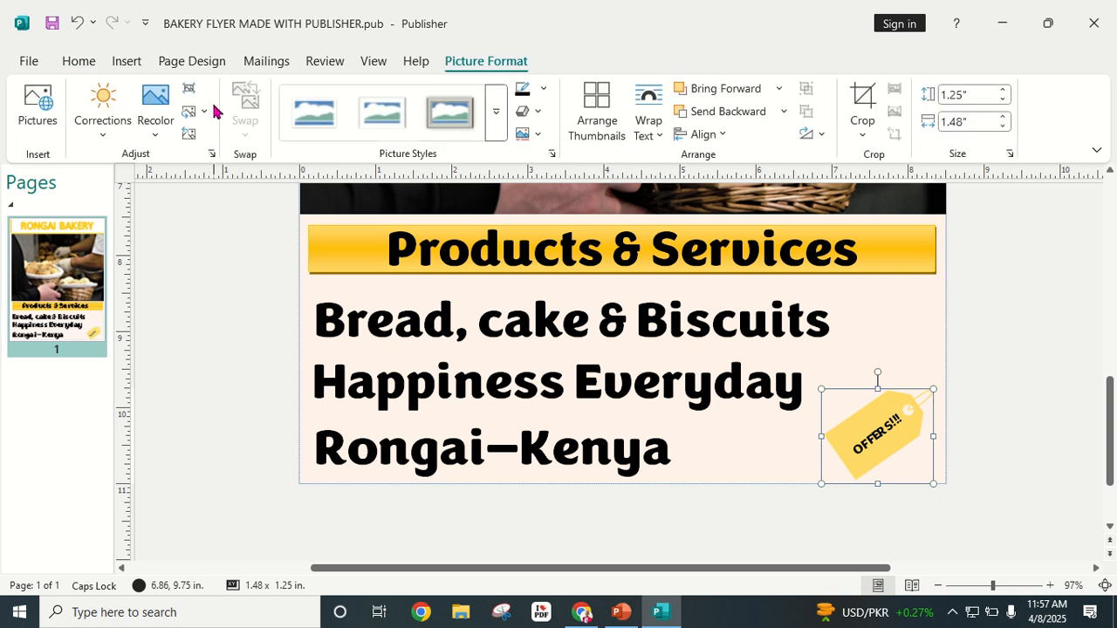
{"action": "left_click", "coordinate": [157, 128]}
{"action": "mouse_move", "coordinate": [214, 327]}
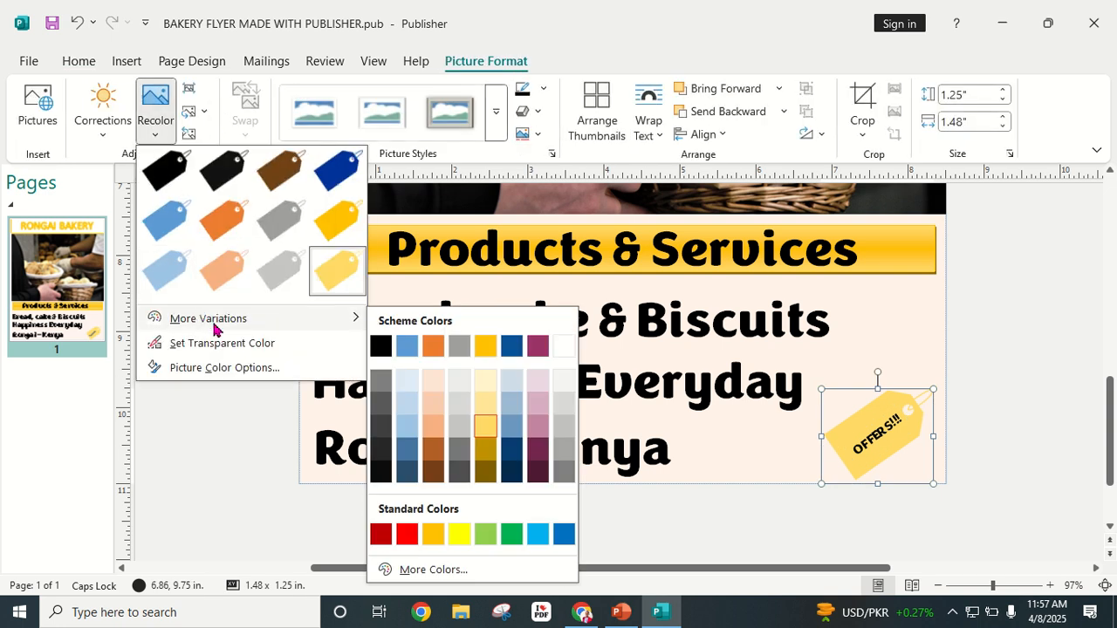
{"action": "left_click", "coordinate": [459, 534]}
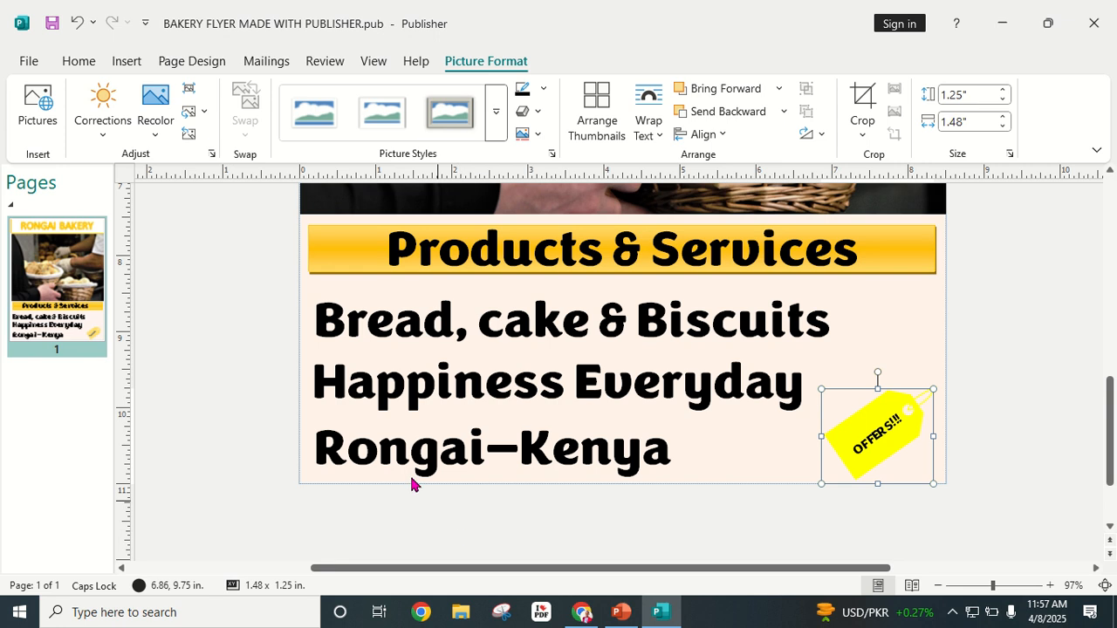
{"action": "left_click", "coordinate": [154, 133]}
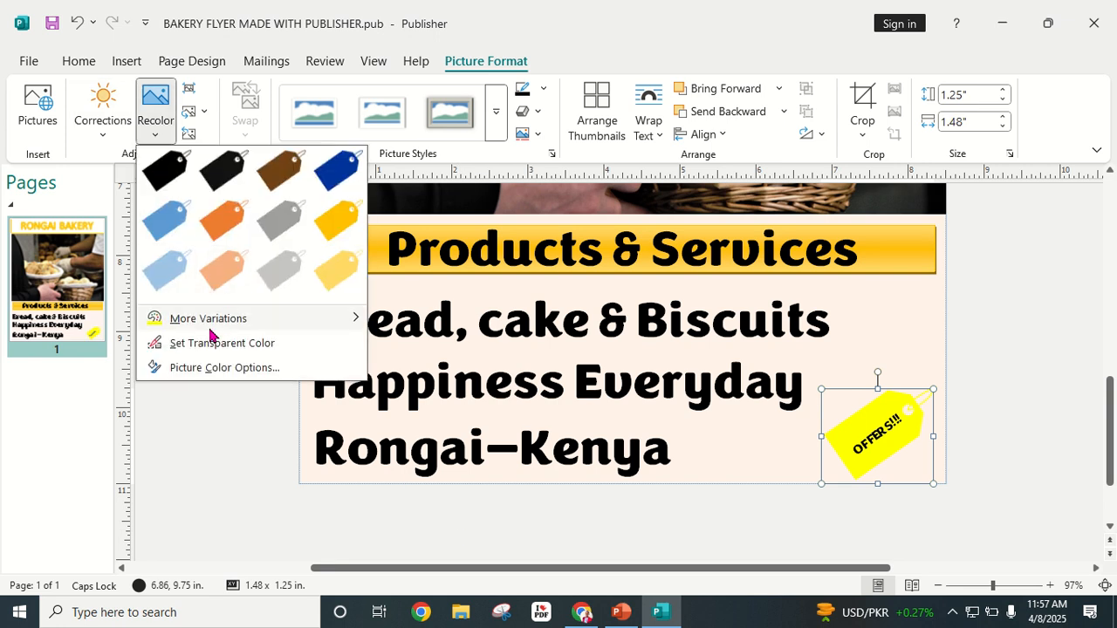
{"action": "mouse_move", "coordinate": [214, 317]}
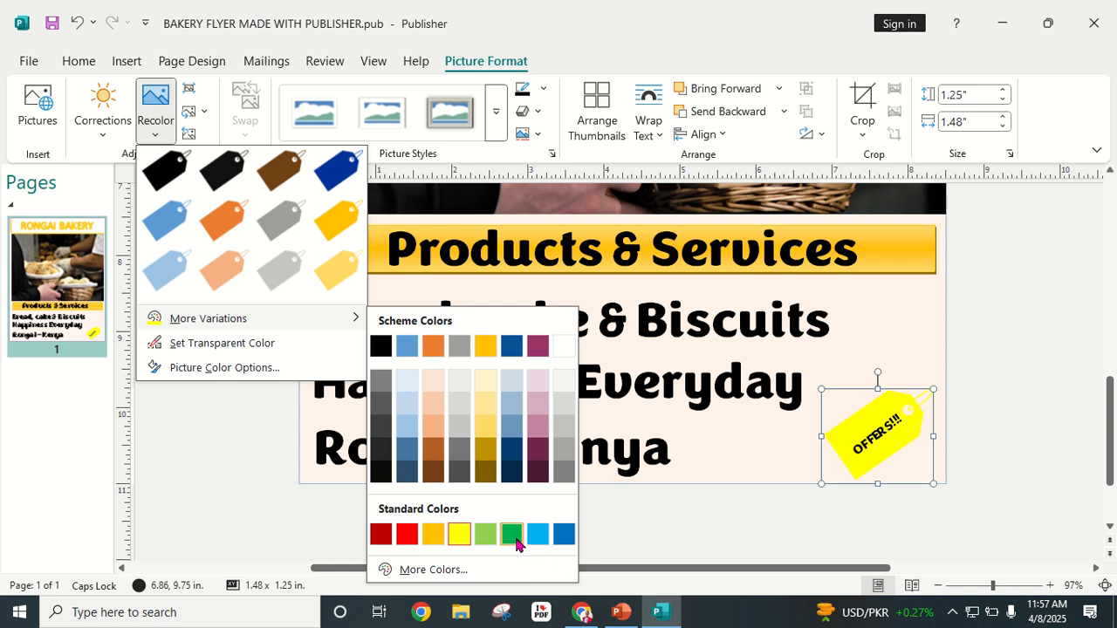
{"action": "left_click", "coordinate": [511, 534]}
{"action": "left_click", "coordinate": [1030, 362]}
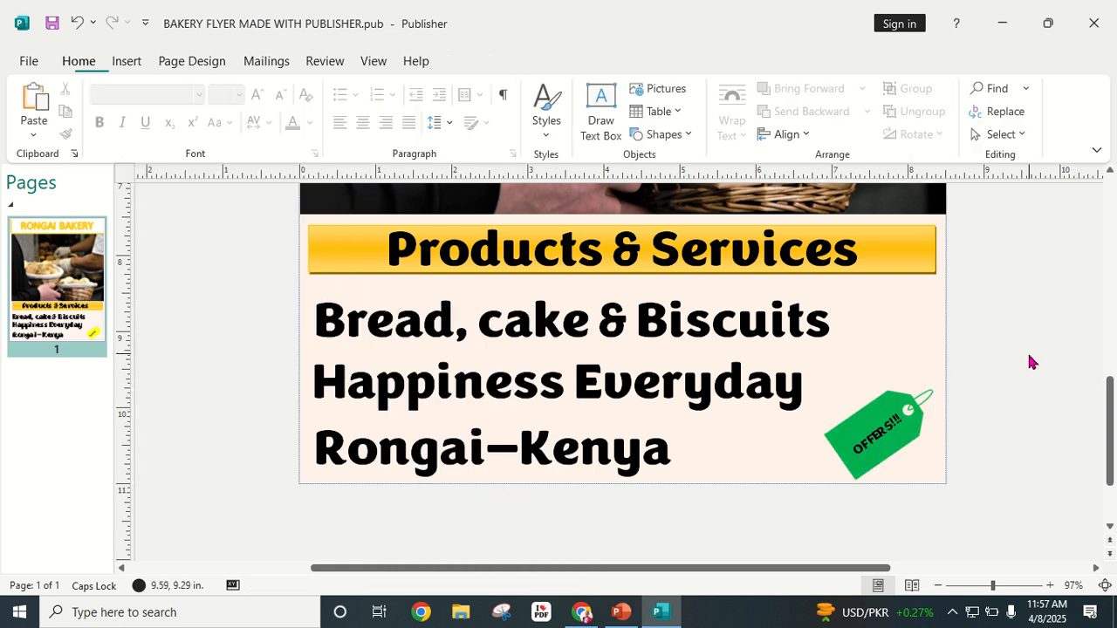
Step: Colour the OFFERS!!! text white using the last scheme colour, then deselect it
{"action": "left_click", "coordinate": [856, 449]}
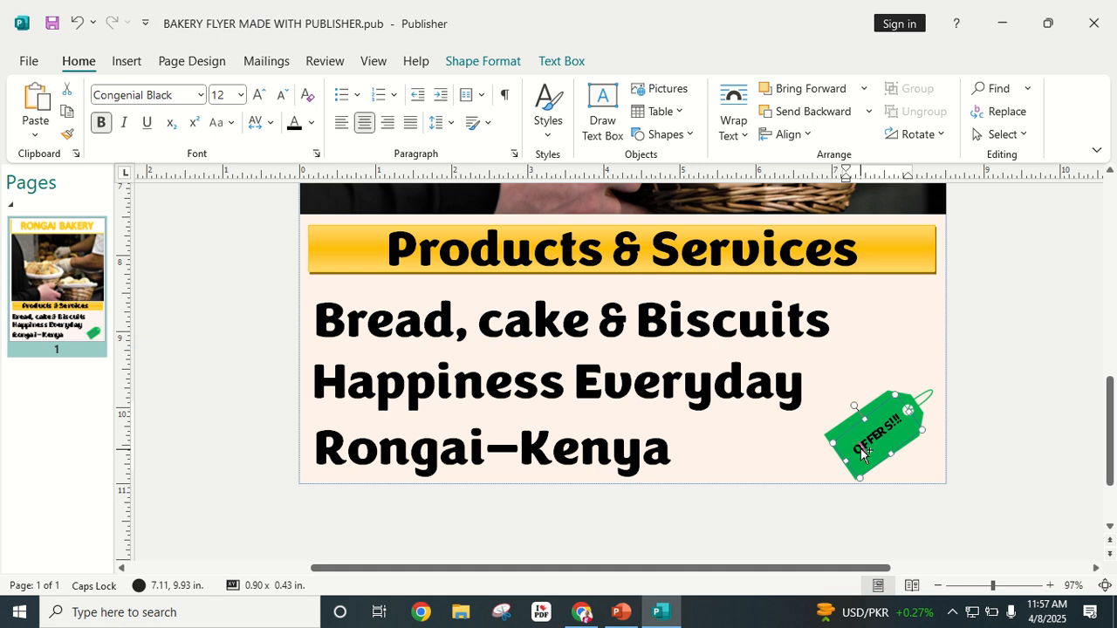
{"action": "double_click", "coordinate": [861, 452]}
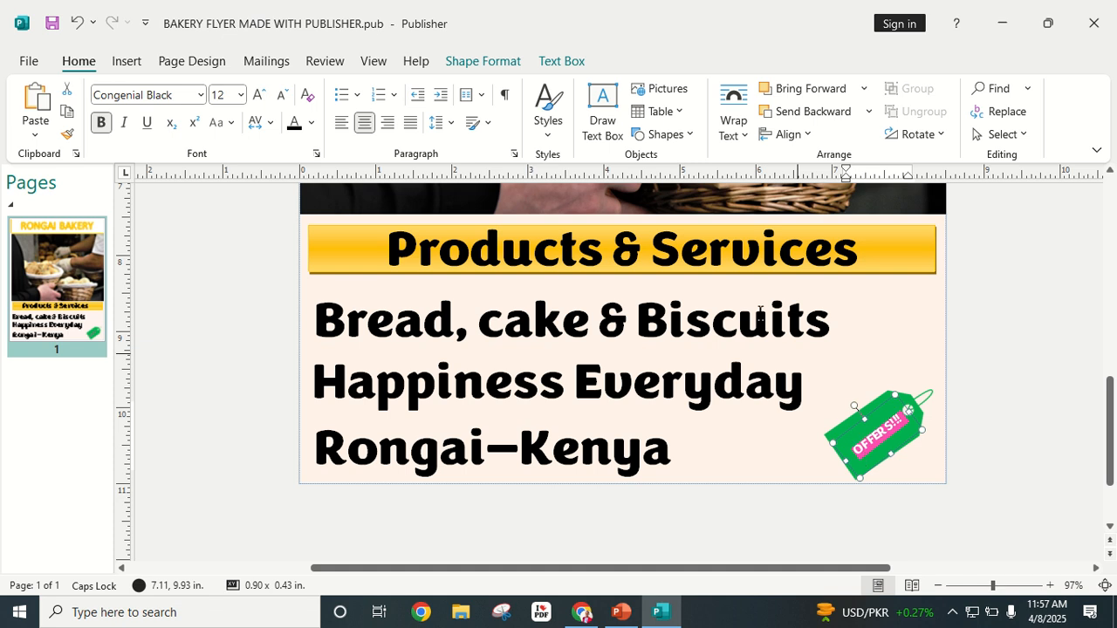
{"action": "left_click", "coordinate": [564, 63]}
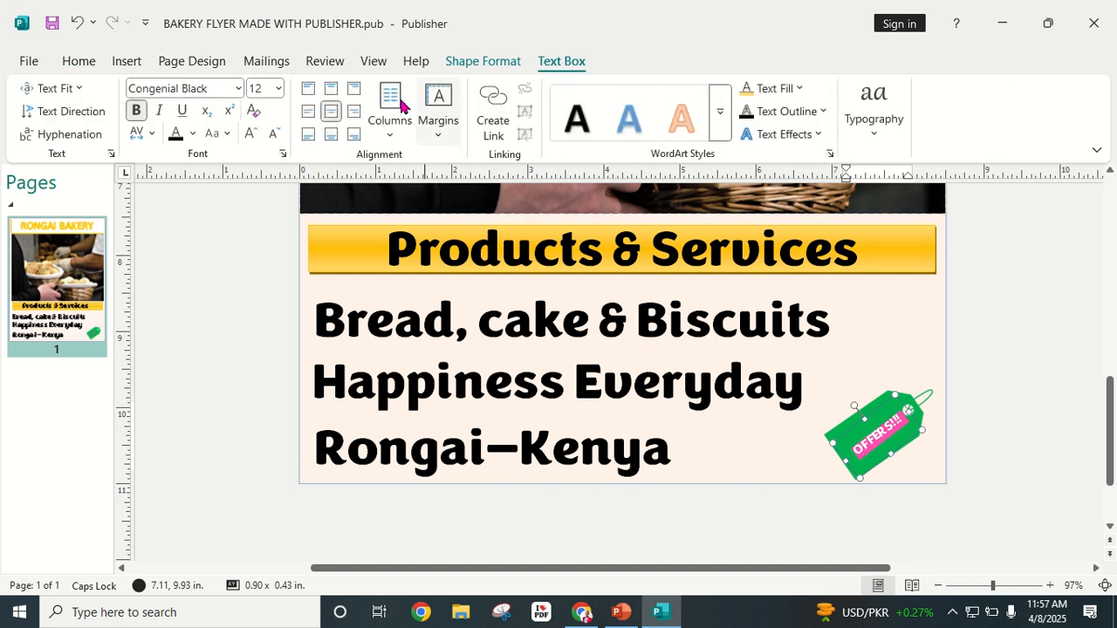
{"action": "left_click", "coordinate": [798, 88]}
{"action": "left_click", "coordinate": [928, 139]}
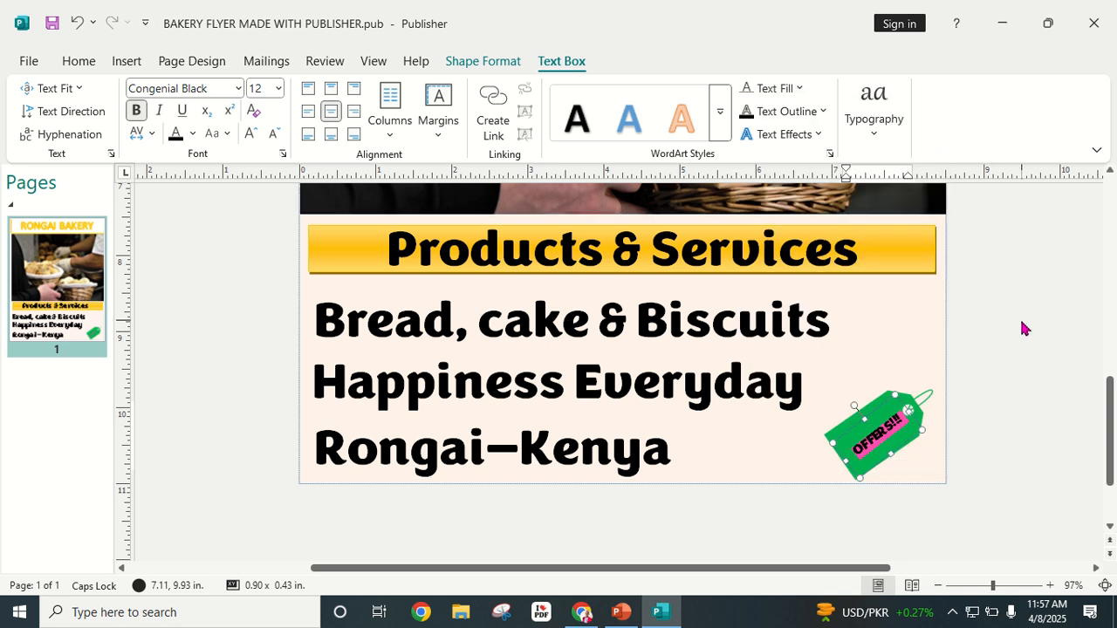
{"action": "left_click", "coordinate": [1023, 328]}
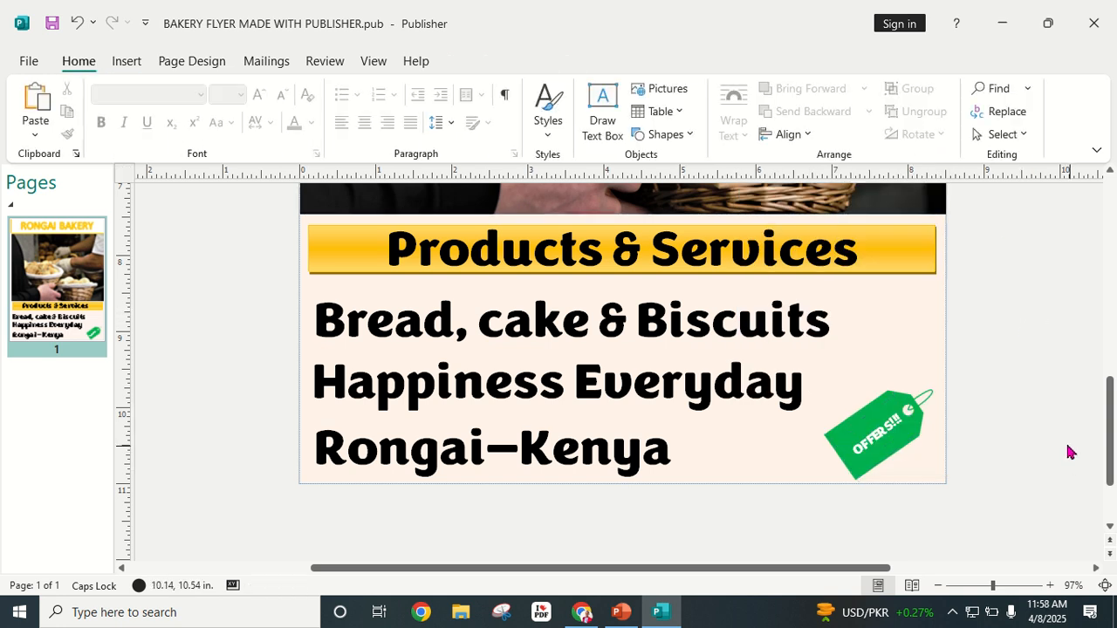
{"action": "left_click", "coordinate": [1008, 586]}
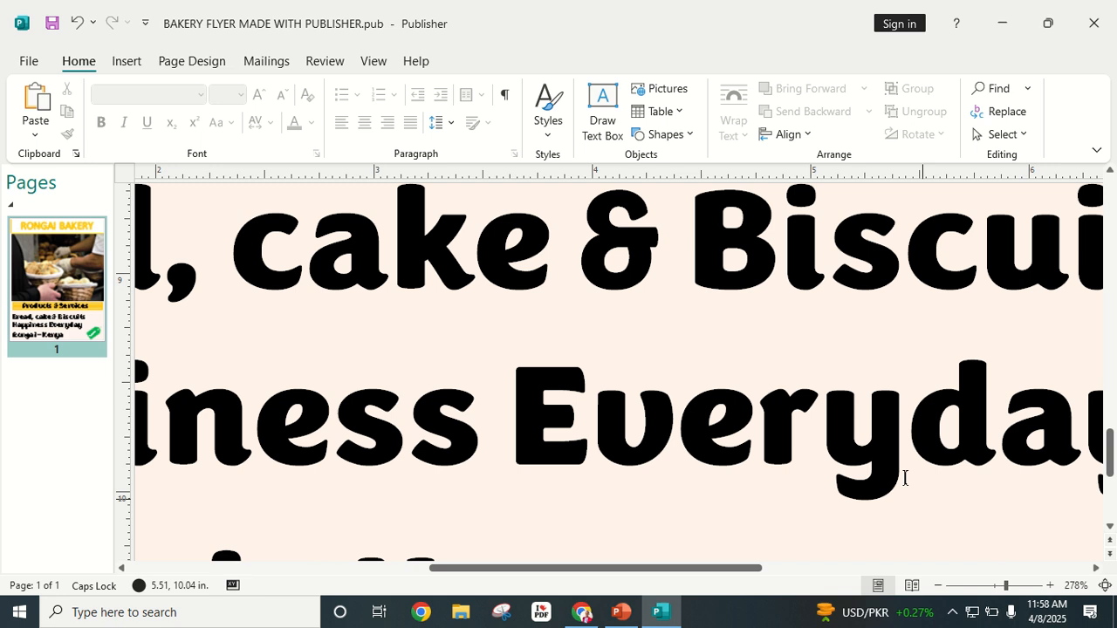
{"action": "scroll", "coordinate": [903, 474], "scroll_direction": "down", "scroll_amount": 3}
{"action": "scroll", "coordinate": [937, 446], "scroll_direction": "up", "scroll_amount": 1}
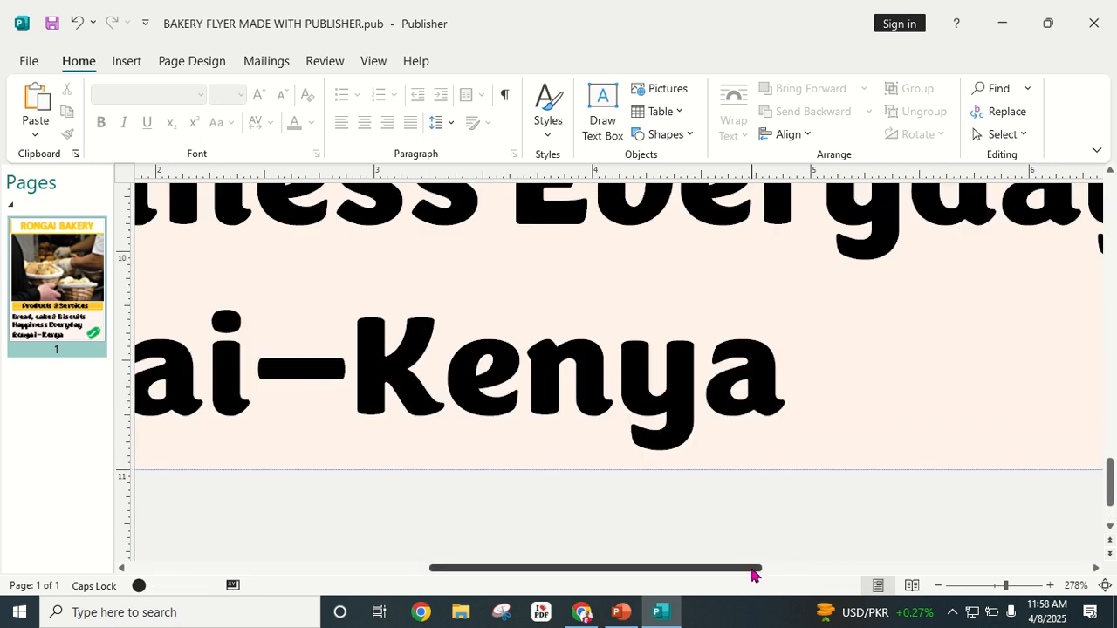
{"action": "left_click_drag", "start_coordinate": [753, 569], "coordinate": [955, 549]}
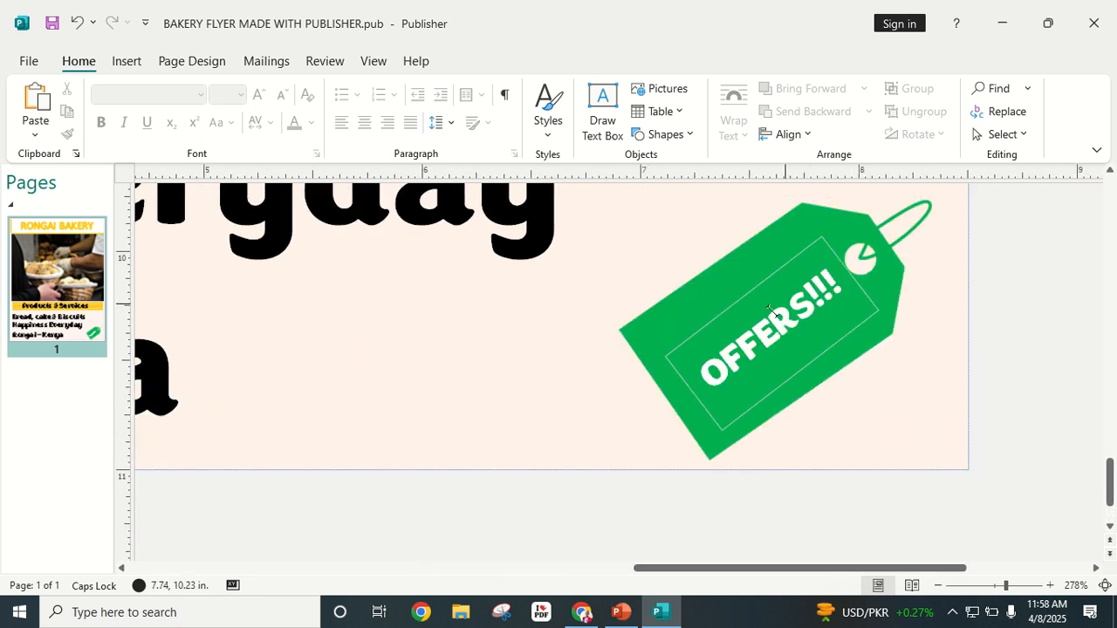
{"action": "left_click", "coordinate": [715, 448]}
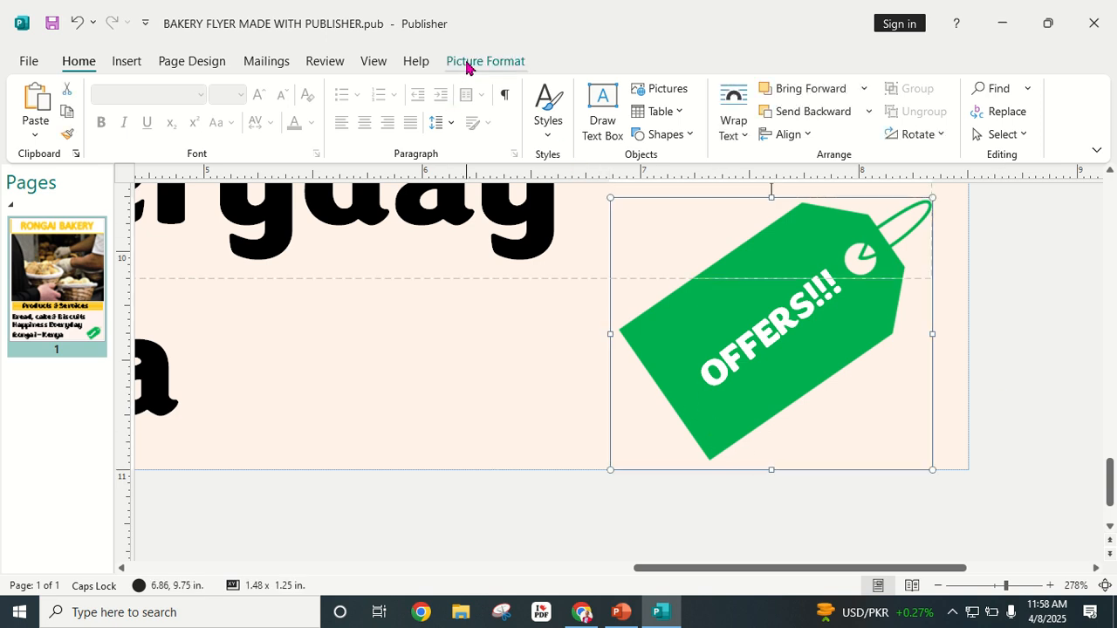
{"action": "left_click", "coordinate": [467, 63]}
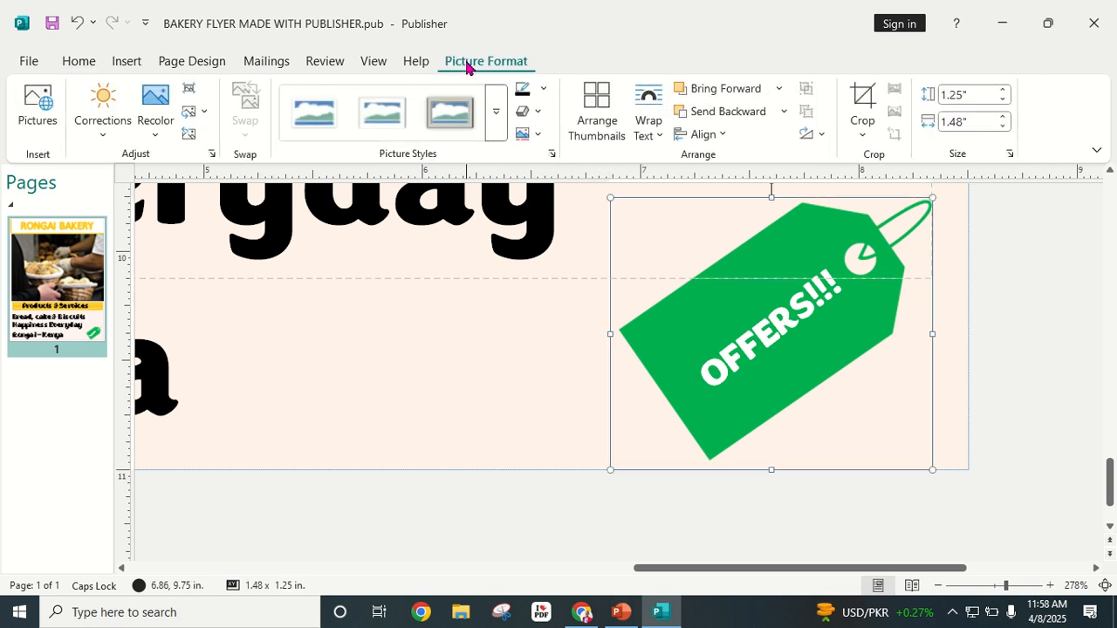
{"action": "left_click", "coordinate": [496, 111]}
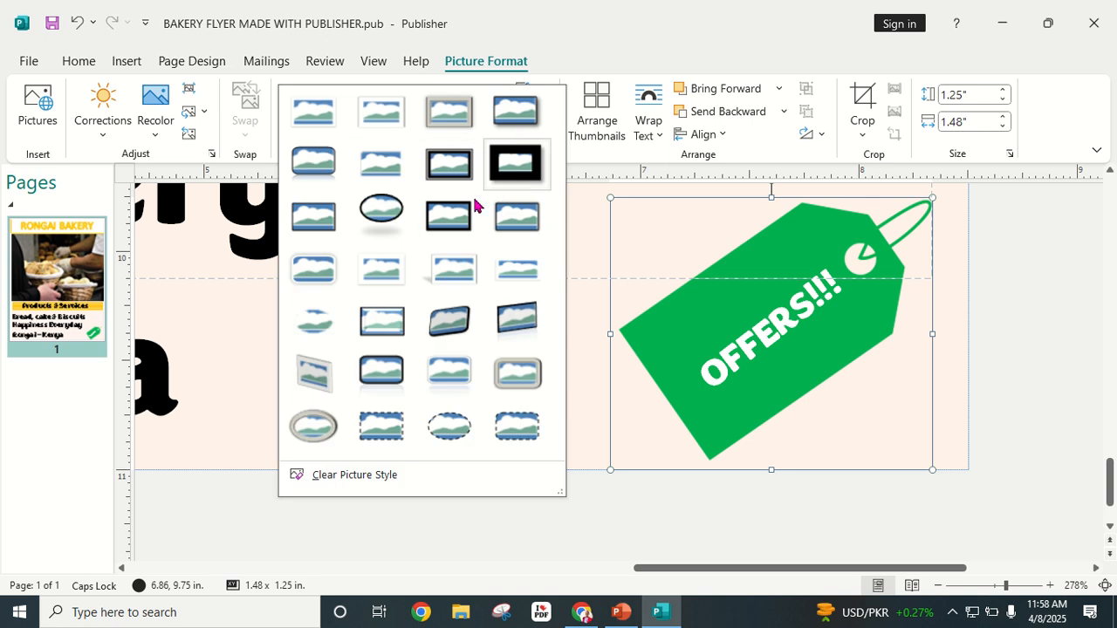
{"action": "left_click", "coordinate": [314, 275]}
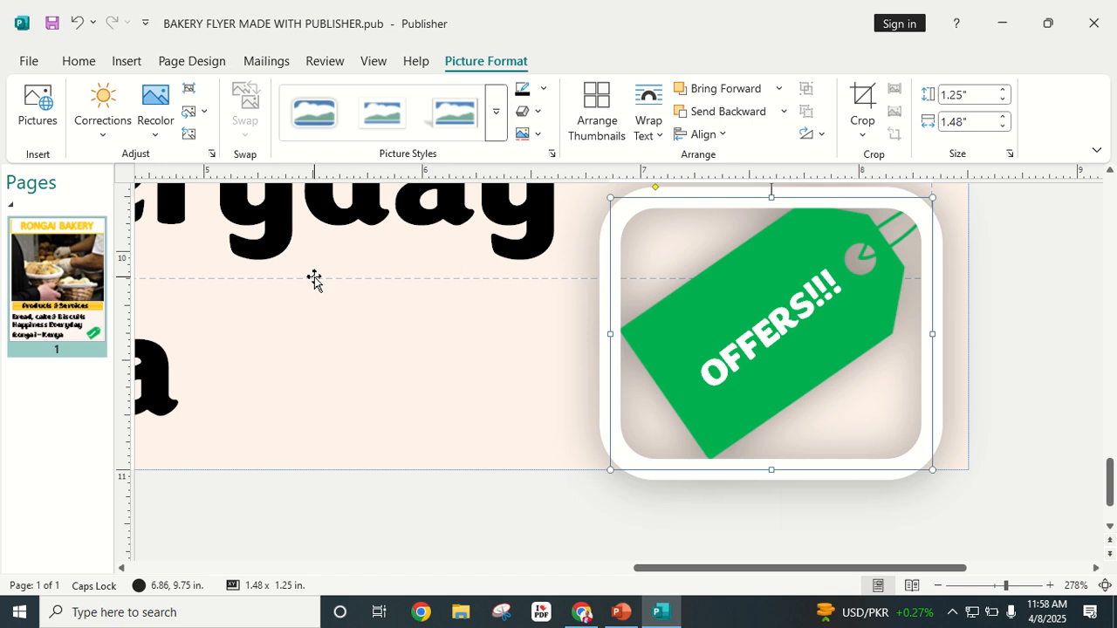
{"action": "left_click", "coordinate": [77, 23]}
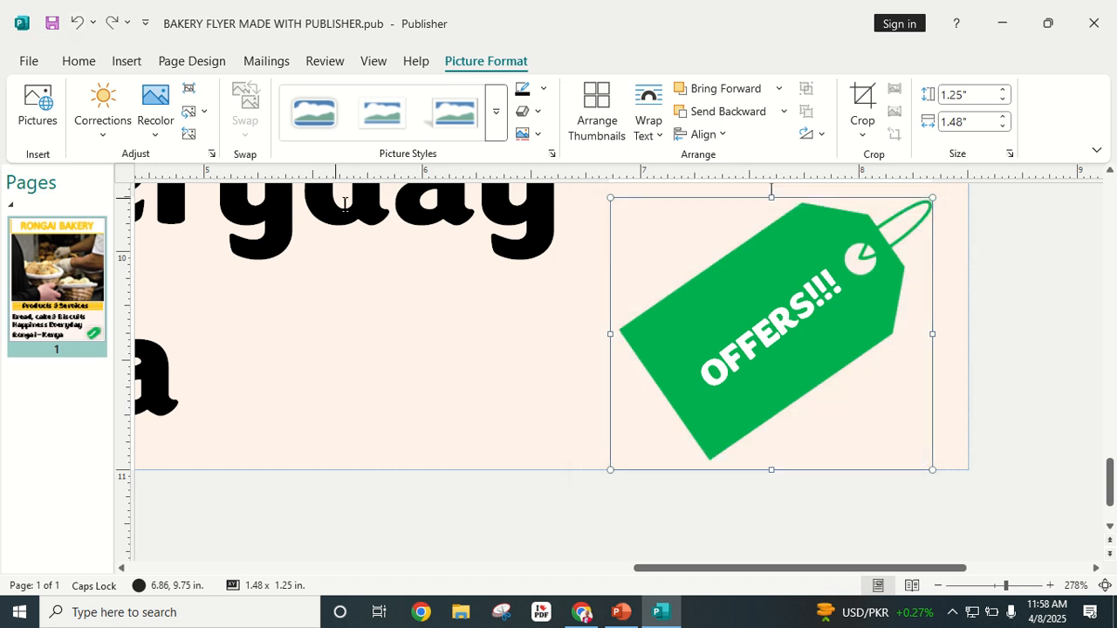
{"action": "left_click", "coordinate": [1074, 333]}
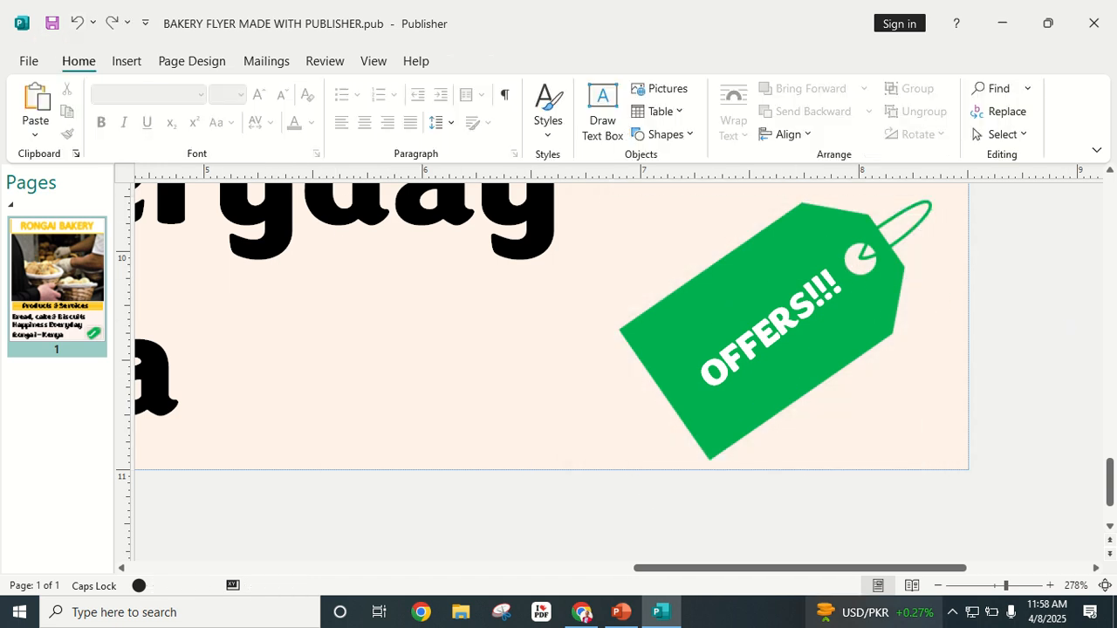
Step: Apply a shadowed picture style to the bakery photo
{"action": "scroll", "coordinate": [931, 559], "scroll_direction": "down", "scroll_amount": 5, "text": "ctrl"}
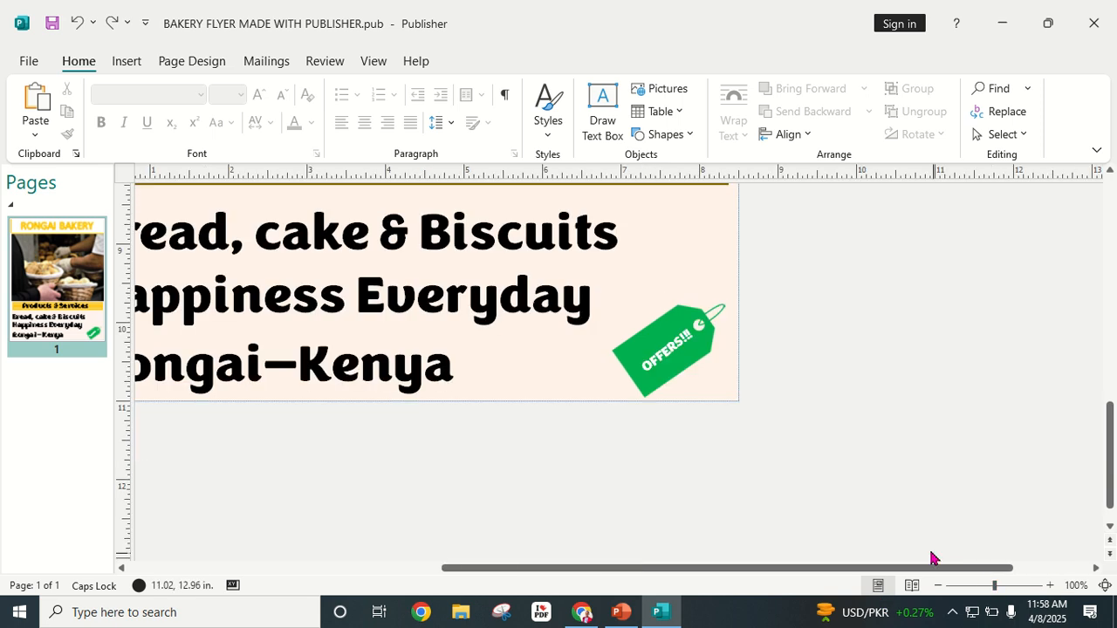
{"action": "left_click", "coordinate": [938, 586]}
{"action": "left_click", "coordinate": [938, 585]}
{"action": "left_click", "coordinate": [938, 585]}
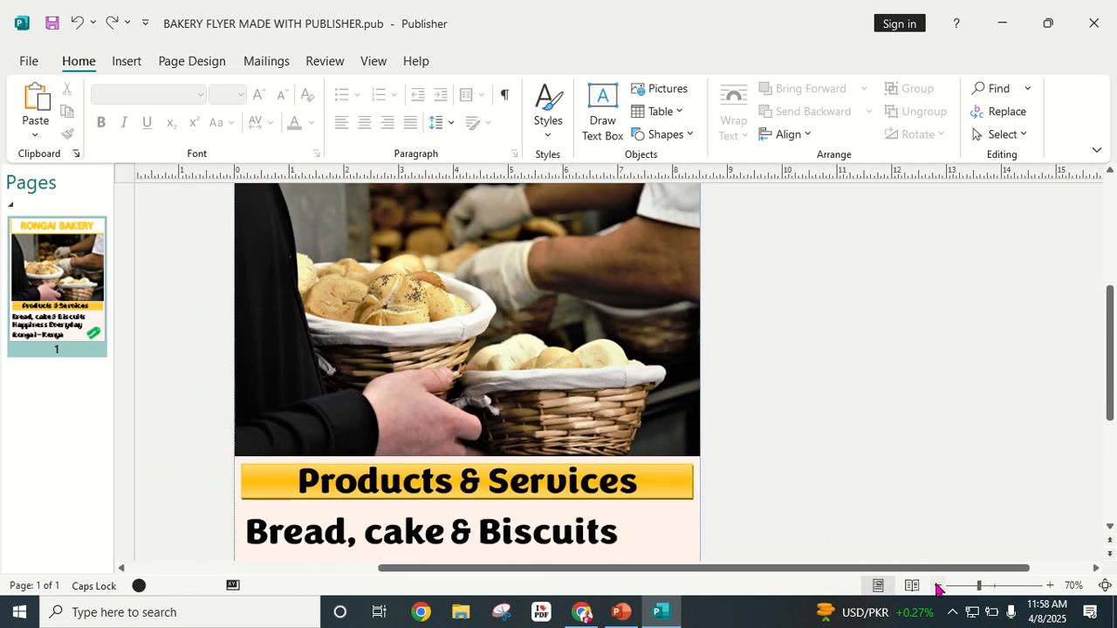
{"action": "left_click", "coordinate": [938, 585]}
{"action": "left_click", "coordinate": [938, 586]}
{"action": "scroll", "coordinate": [716, 516], "scroll_direction": "down", "scroll_amount": 2}
{"action": "scroll", "coordinate": [679, 501], "scroll_direction": "up", "scroll_amount": 5}
{"action": "scroll", "coordinate": [681, 487], "scroll_direction": "down", "scroll_amount": 1}
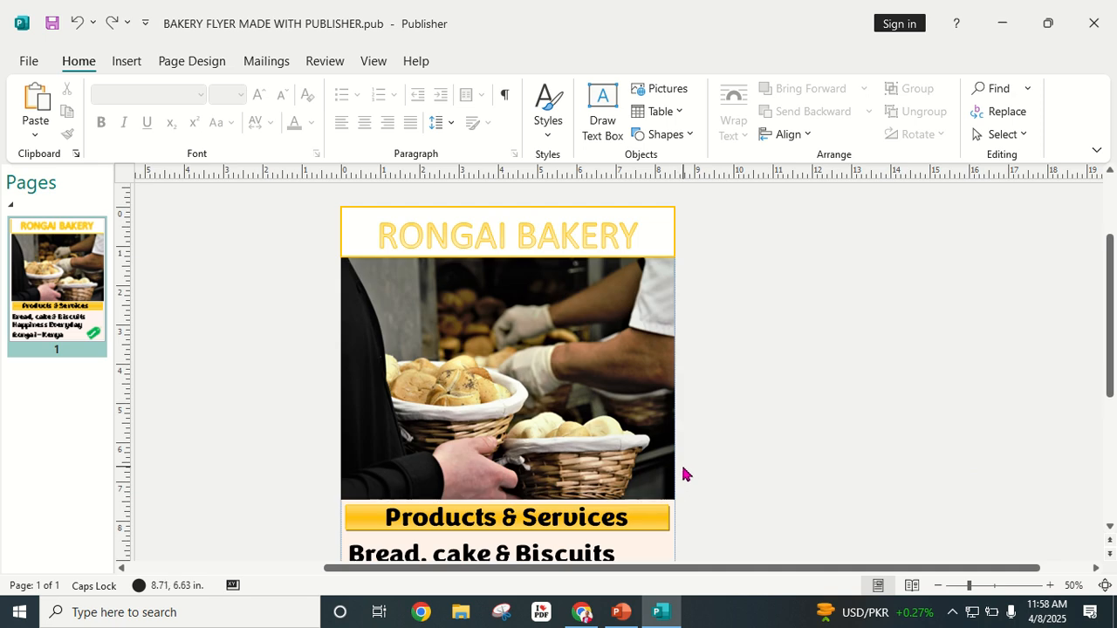
{"action": "scroll", "coordinate": [686, 469], "scroll_direction": "down", "scroll_amount": 2}
{"action": "scroll", "coordinate": [686, 469], "scroll_direction": "up", "scroll_amount": 2}
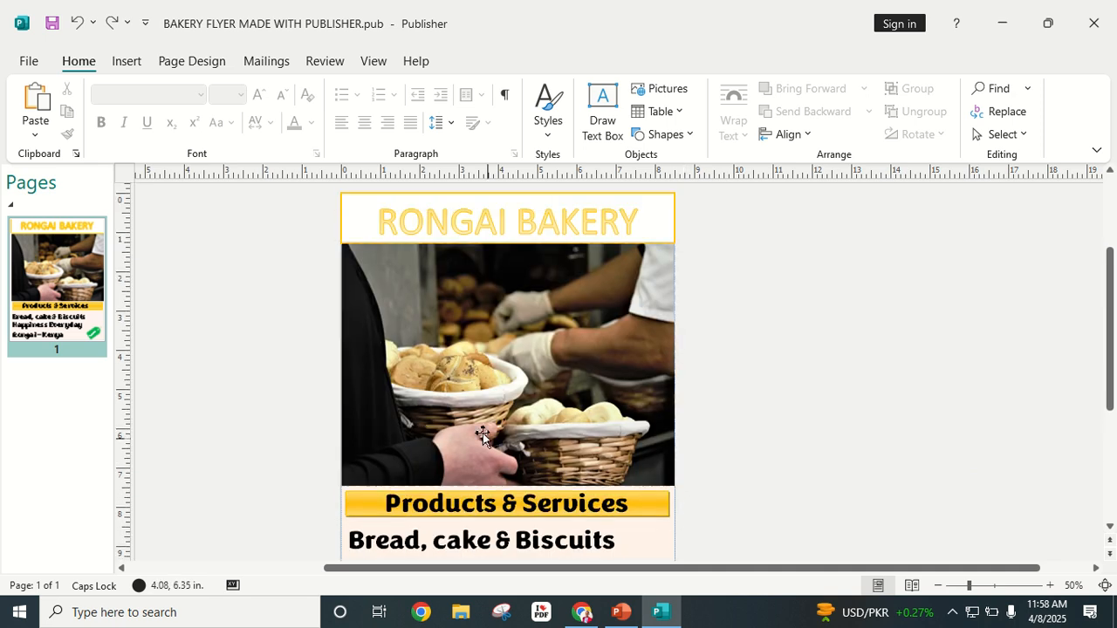
{"action": "left_click", "coordinate": [495, 345]}
{"action": "left_click", "coordinate": [502, 61]}
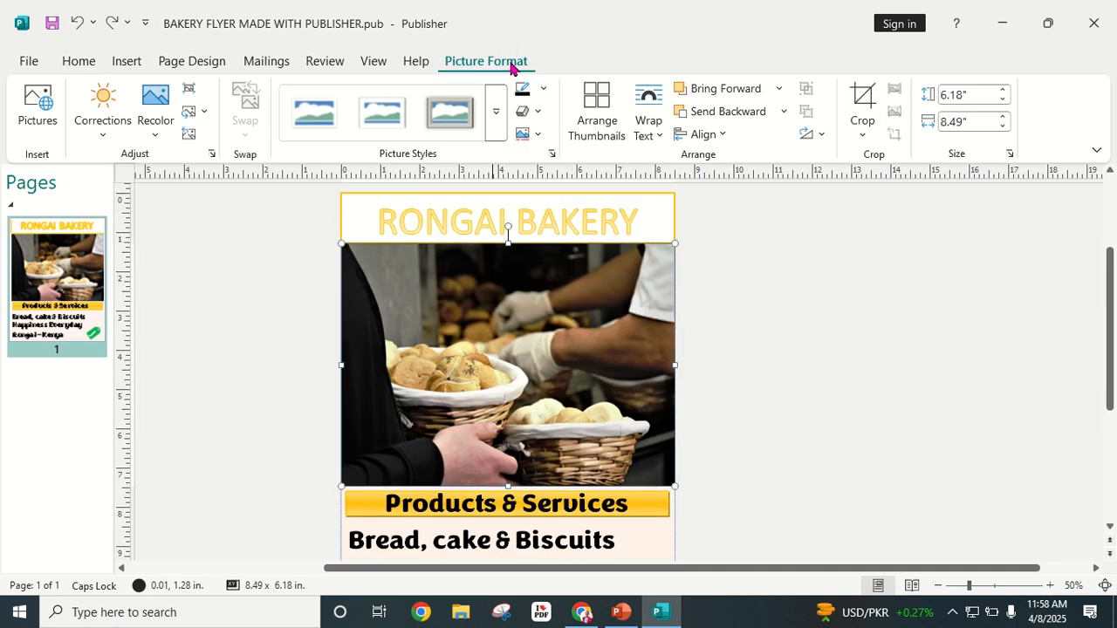
{"action": "left_click", "coordinate": [495, 119]}
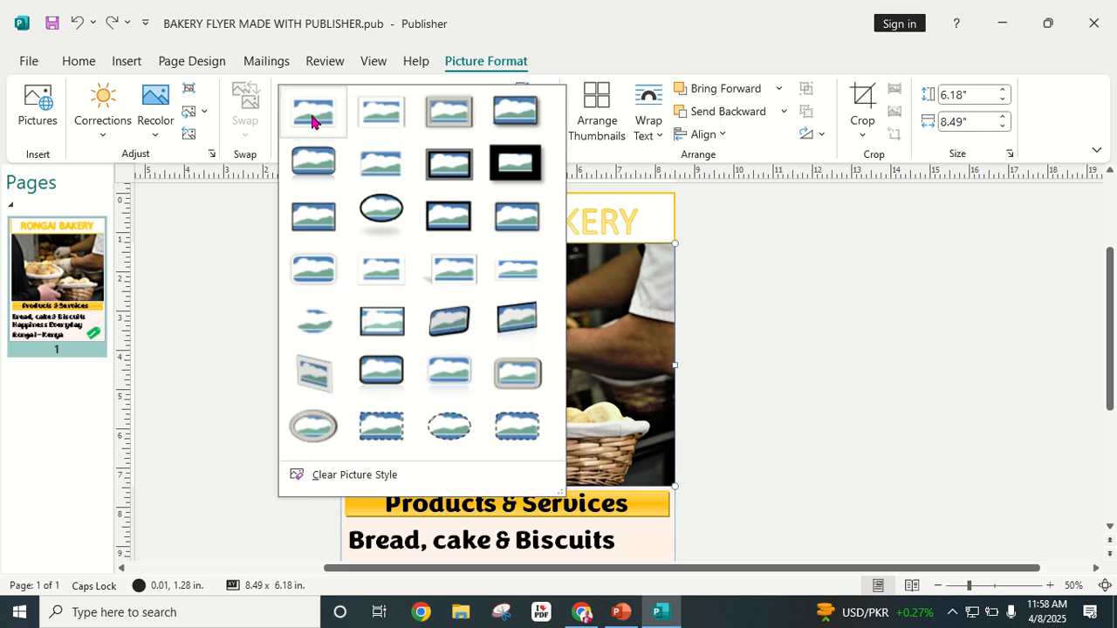
{"action": "left_click", "coordinate": [516, 120]}
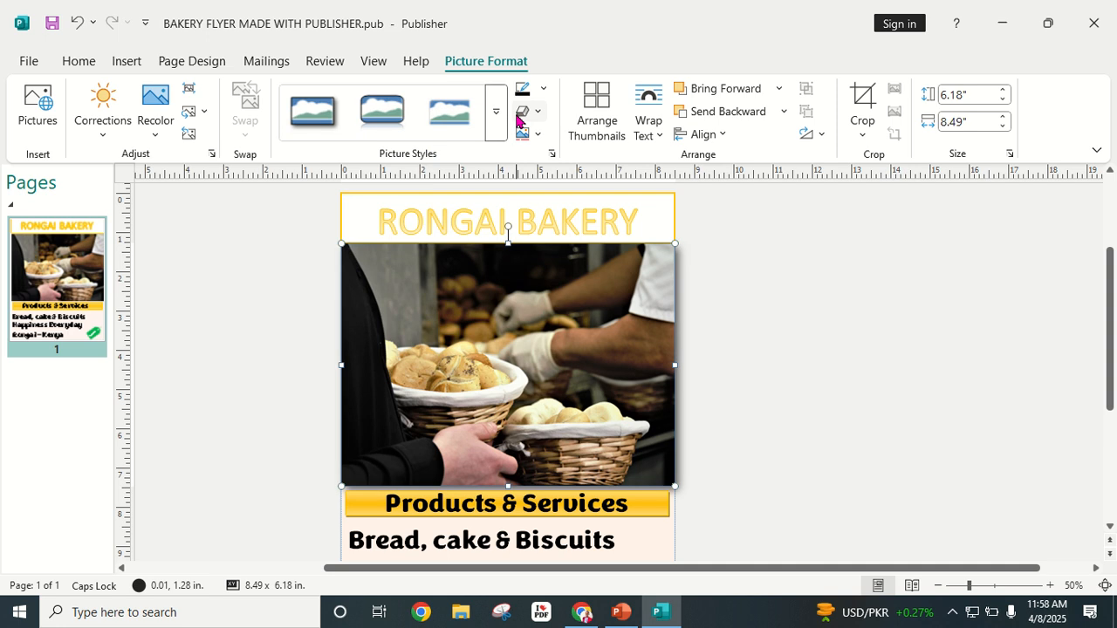
{"action": "left_click", "coordinate": [804, 273]}
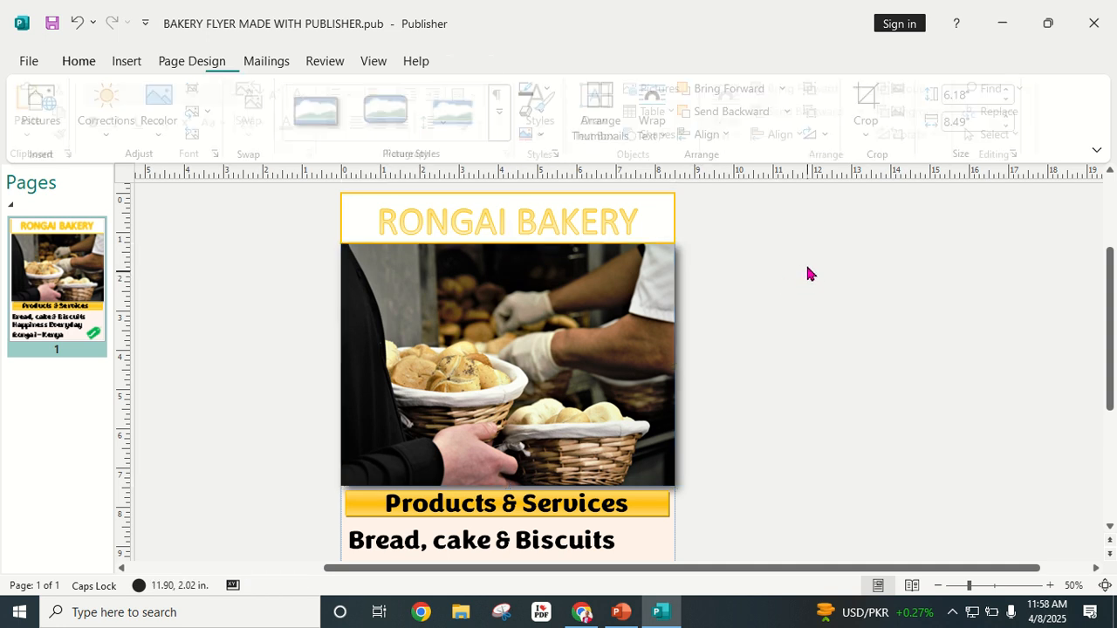
Step: Shrink the bakery photo from its corners to about 5.85" × 8.03" inside the border
{"action": "left_click", "coordinate": [641, 461]}
{"action": "left_click_drag", "start_coordinate": [677, 485], "coordinate": [670, 482]}
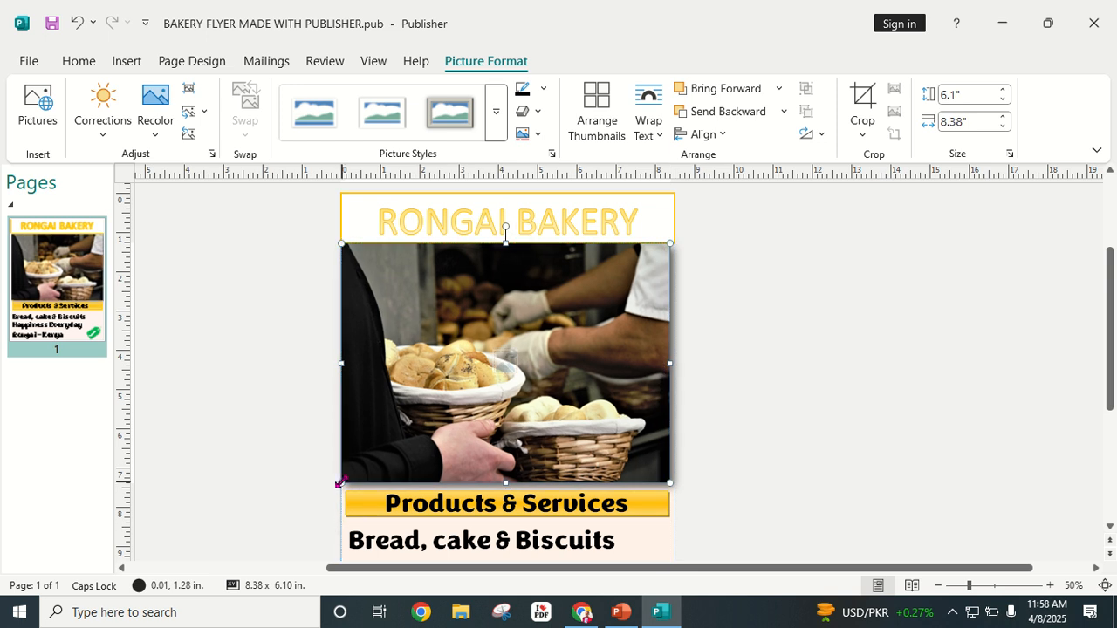
{"action": "left_click_drag", "start_coordinate": [341, 479], "coordinate": [352, 480]}
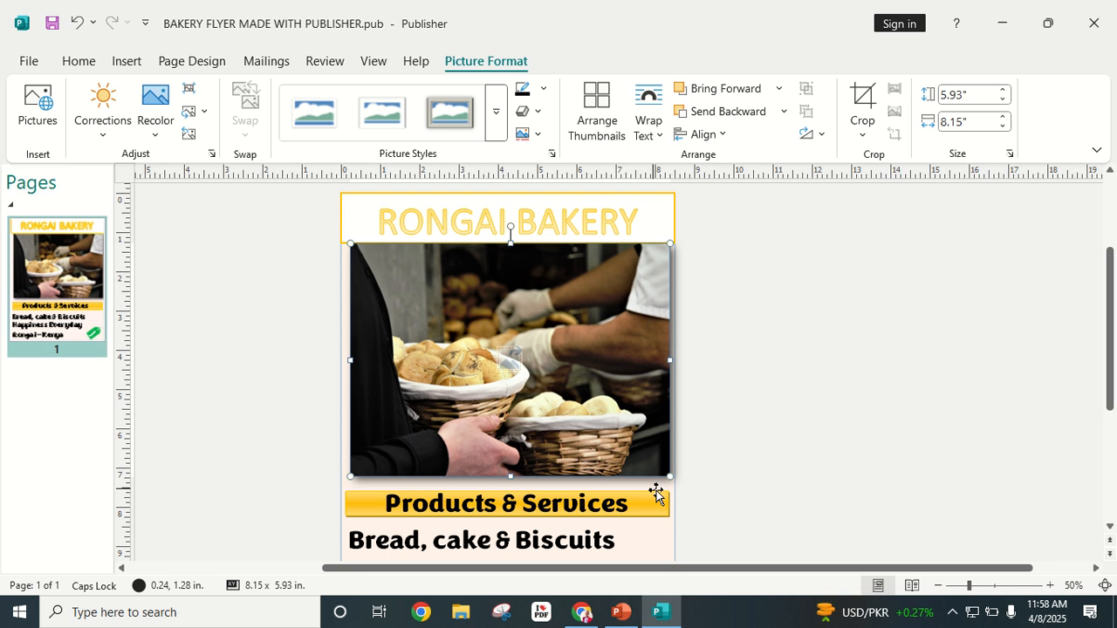
{"action": "left_click_drag", "start_coordinate": [665, 477], "coordinate": [666, 471]}
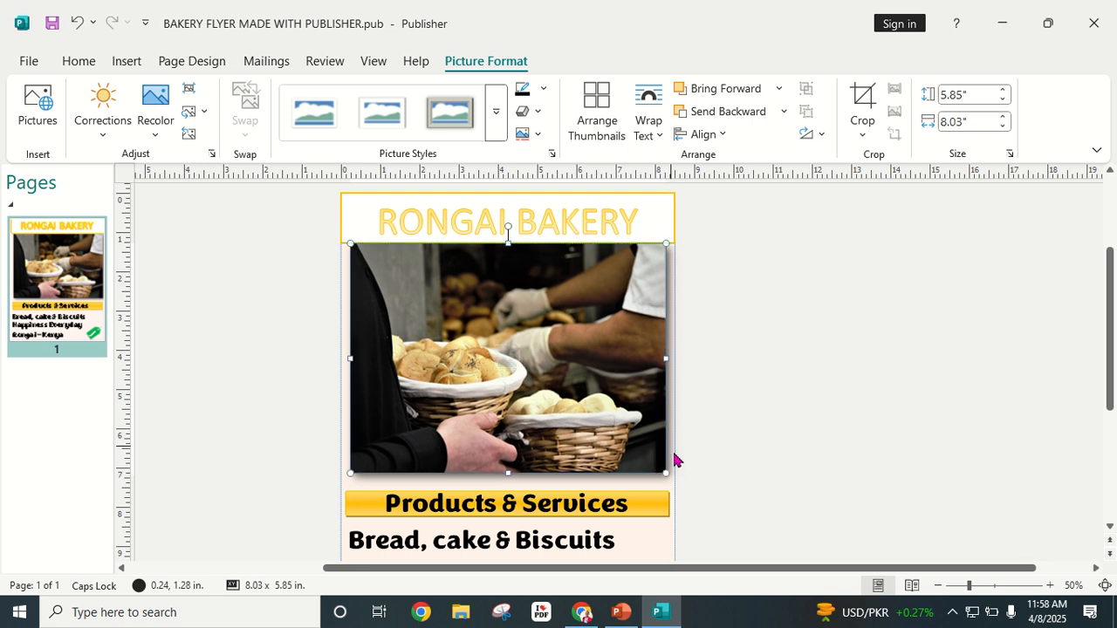
{"action": "left_click", "coordinate": [759, 446]}
{"action": "scroll", "coordinate": [751, 454], "scroll_direction": "down", "scroll_amount": 3}
{"action": "scroll", "coordinate": [741, 463], "scroll_direction": "up", "scroll_amount": 2}
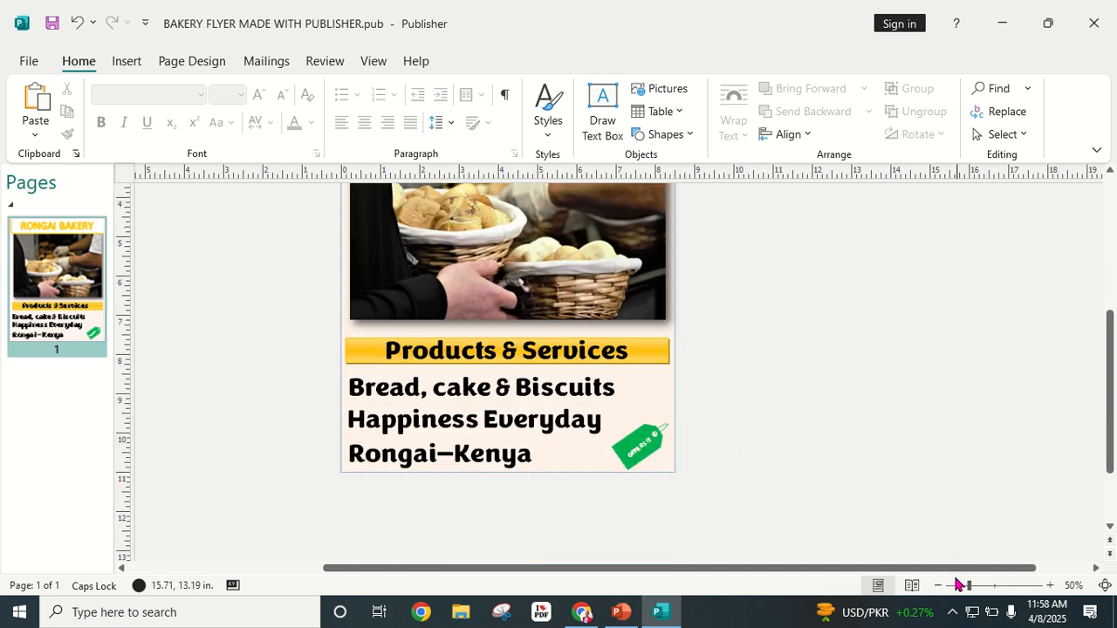
{"action": "scroll", "coordinate": [490, 227], "scroll_direction": "up", "scroll_amount": 1}
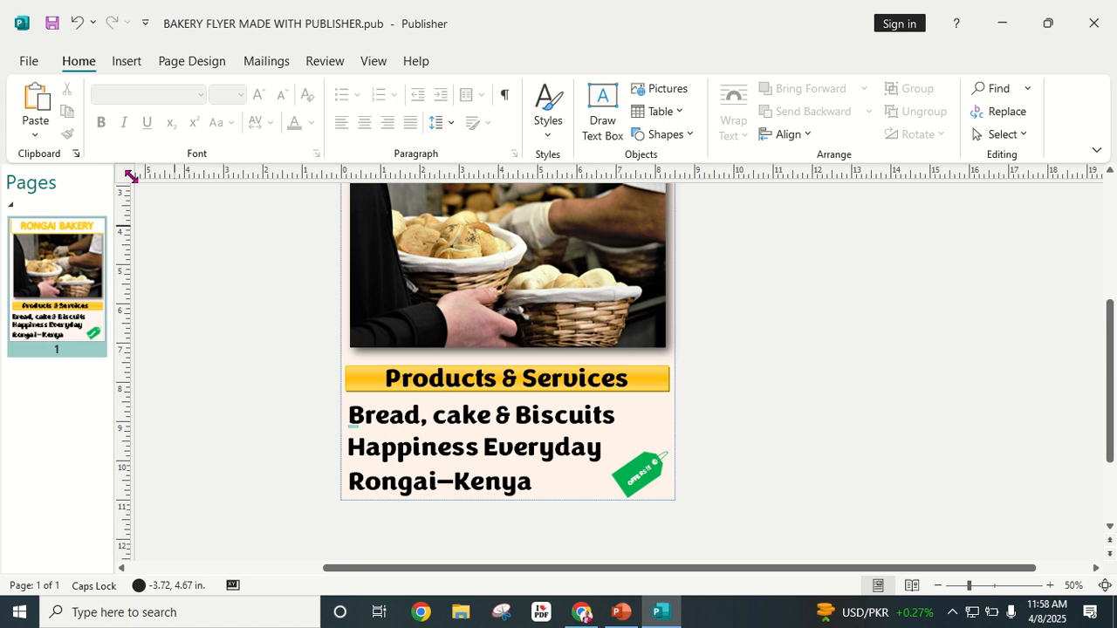
Step: Save a copy of the flyer to the Desktop as a PDF named BAKERY FLYER MADE WITH PUBLISHER
{"action": "left_click", "coordinate": [28, 60]}
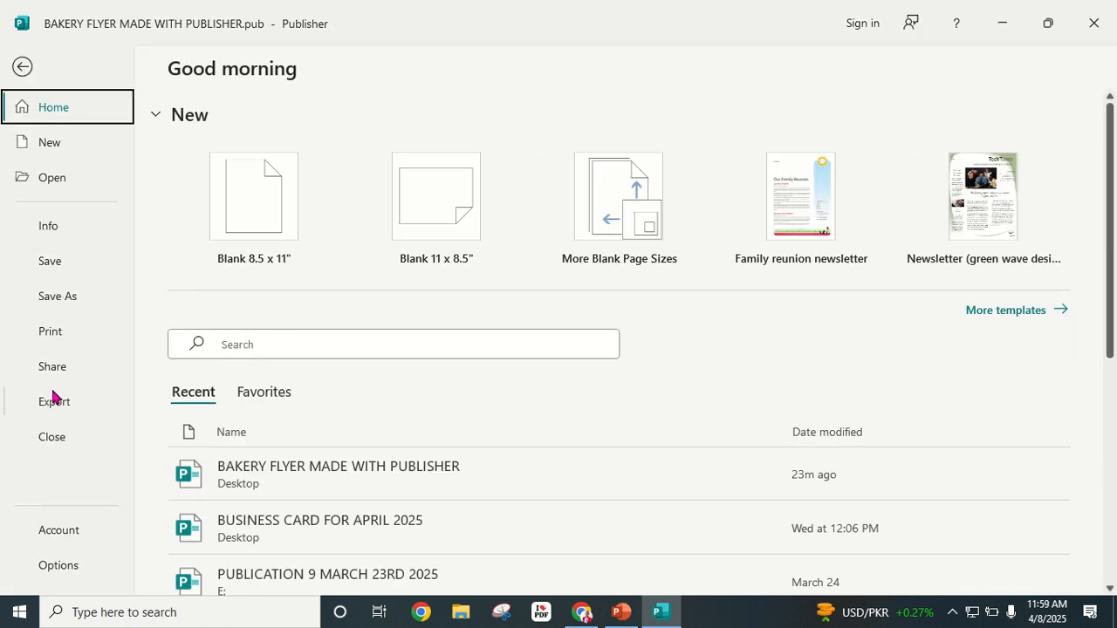
{"action": "left_click", "coordinate": [56, 299]}
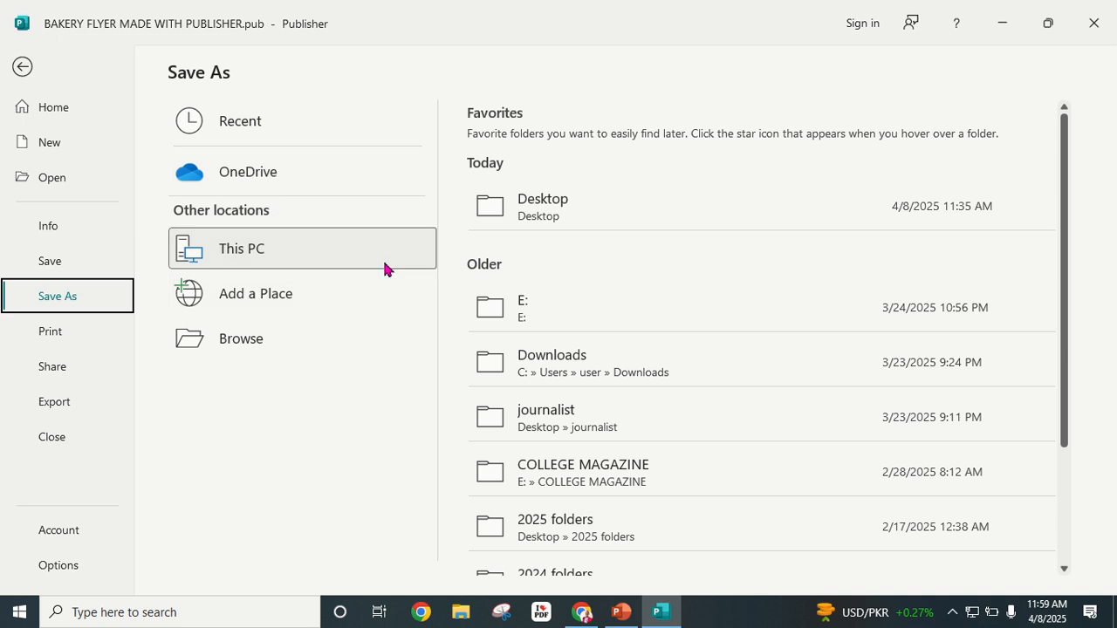
{"action": "left_click", "coordinate": [580, 224]}
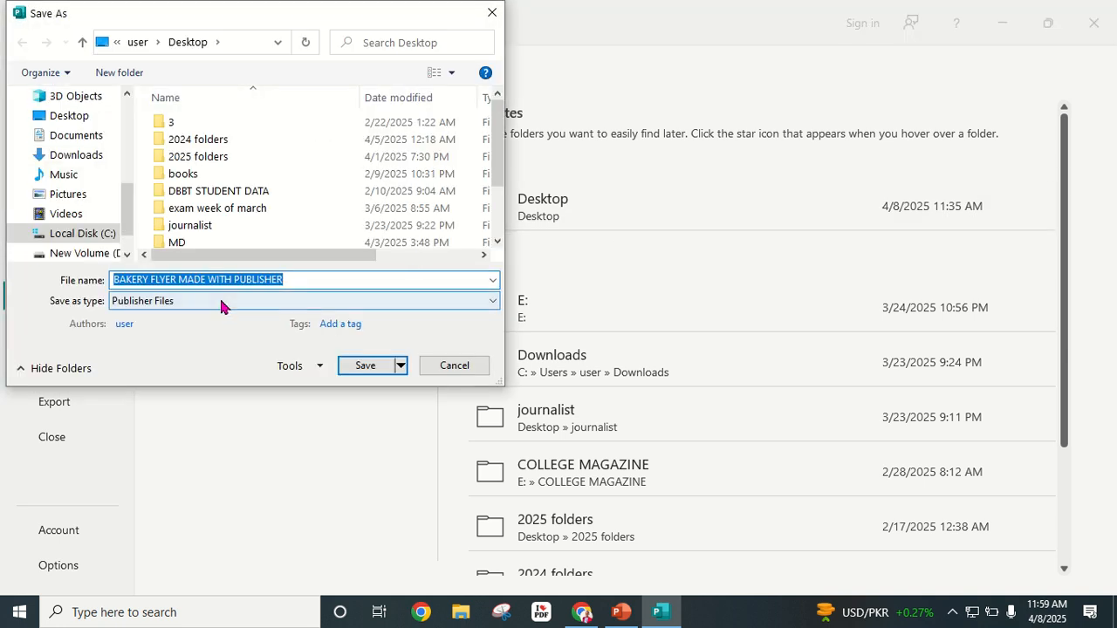
{"action": "left_click", "coordinate": [219, 301]}
{"action": "left_click", "coordinate": [184, 390]}
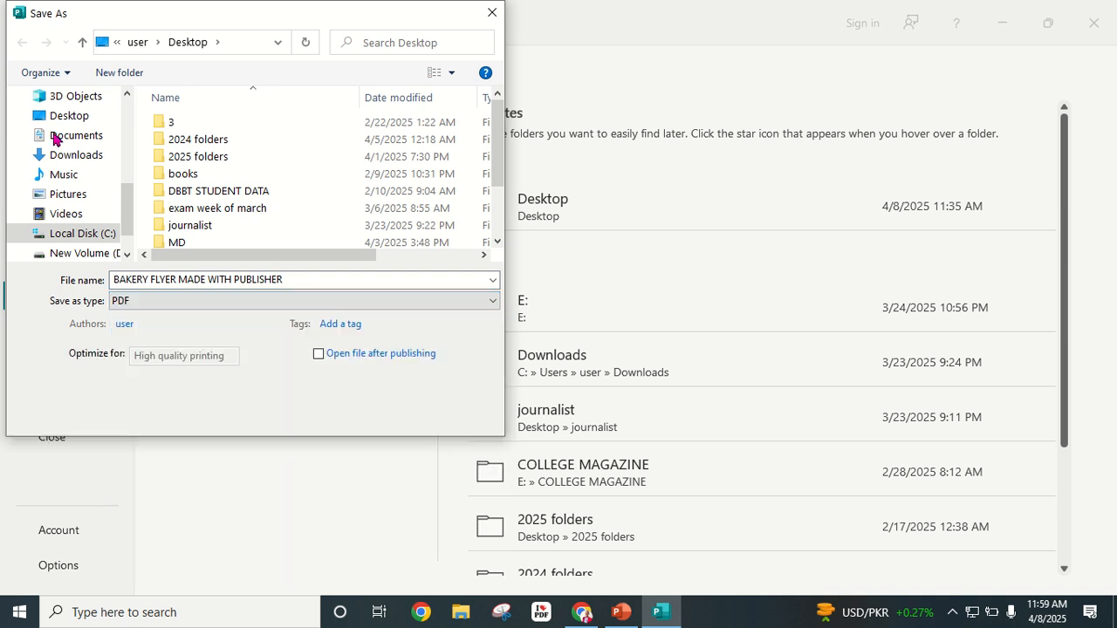
{"action": "left_click", "coordinate": [26, 117]}
{"action": "left_click", "coordinate": [345, 422]}
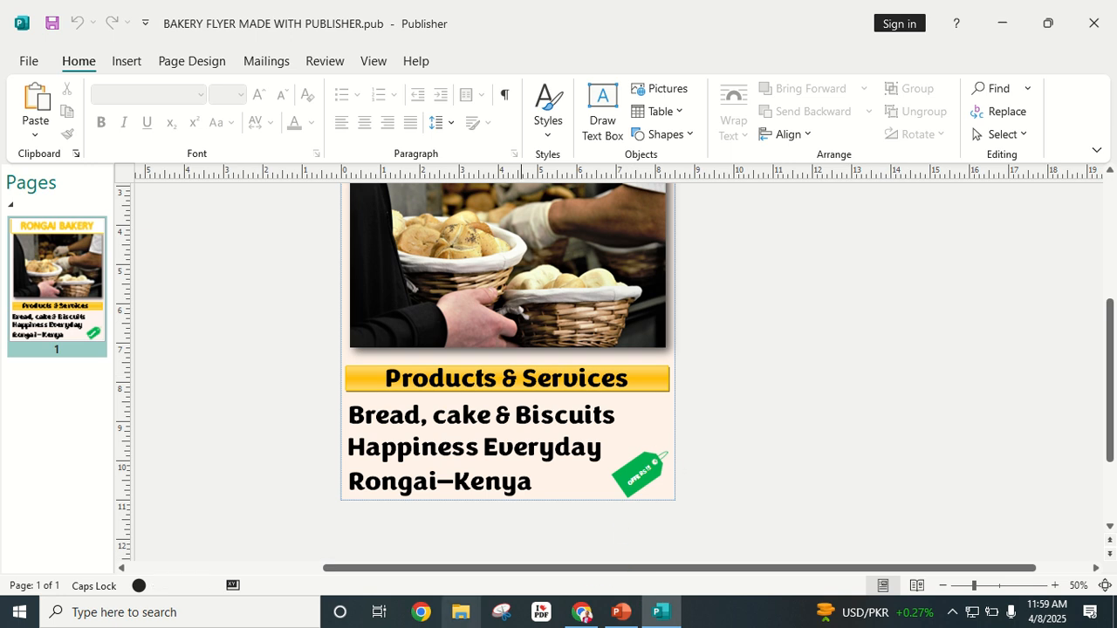
Step: Minimize Publisher and Chrome, then open BAKERY FLYER MADE WITH PUBLISHER.pdf from the desktop in Edge
{"action": "left_click", "coordinate": [1005, 21]}
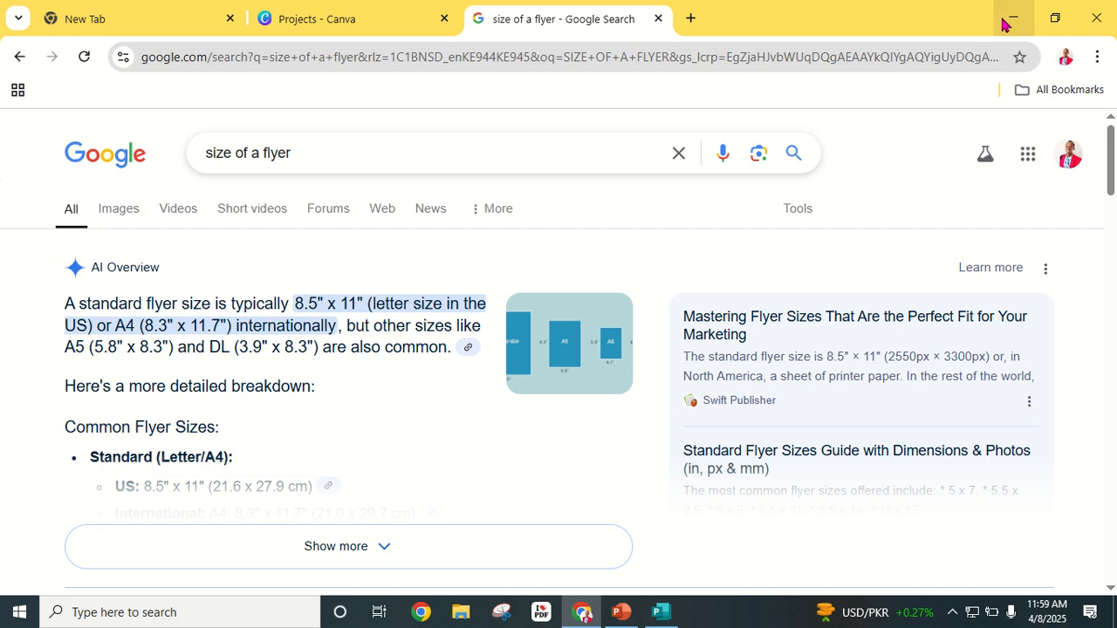
{"action": "left_click", "coordinate": [1006, 24]}
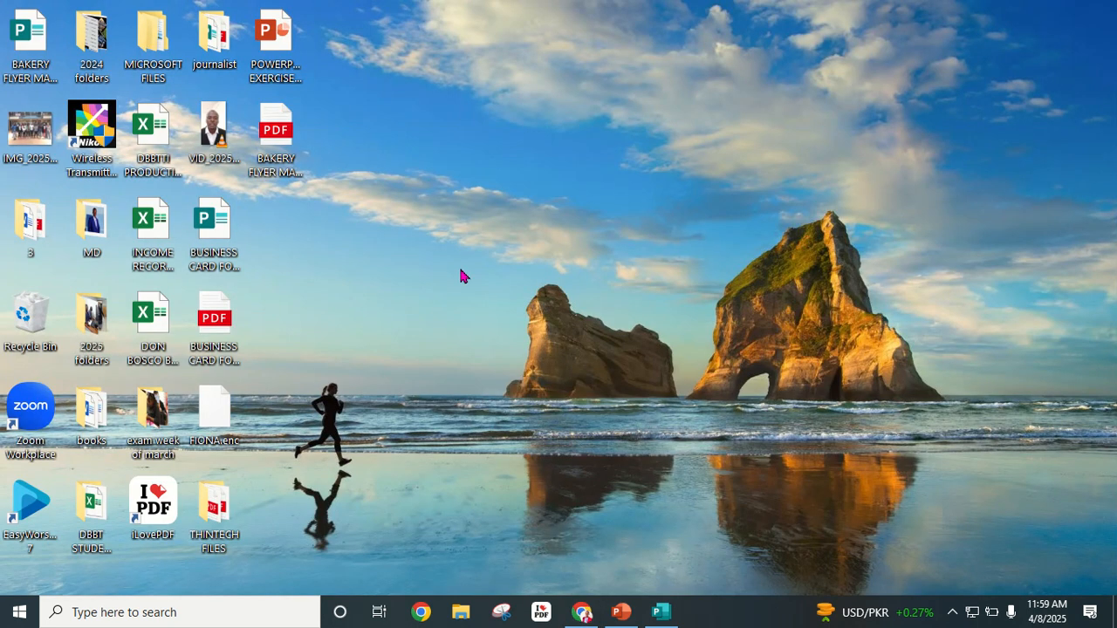
{"action": "left_click", "coordinate": [280, 137]}
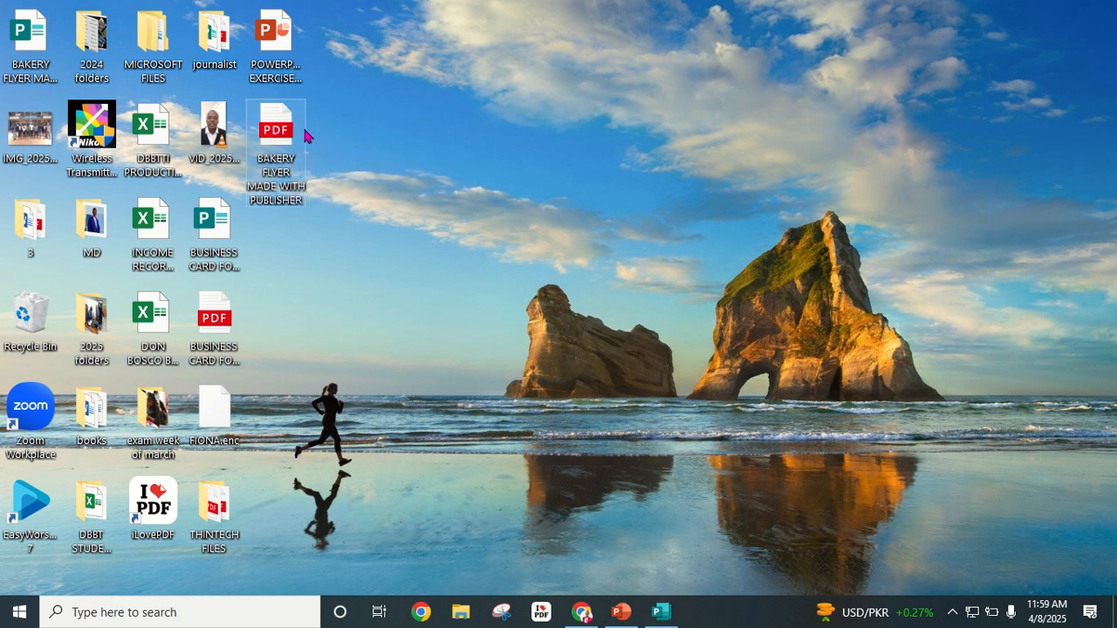
{"action": "double_click", "coordinate": [281, 122]}
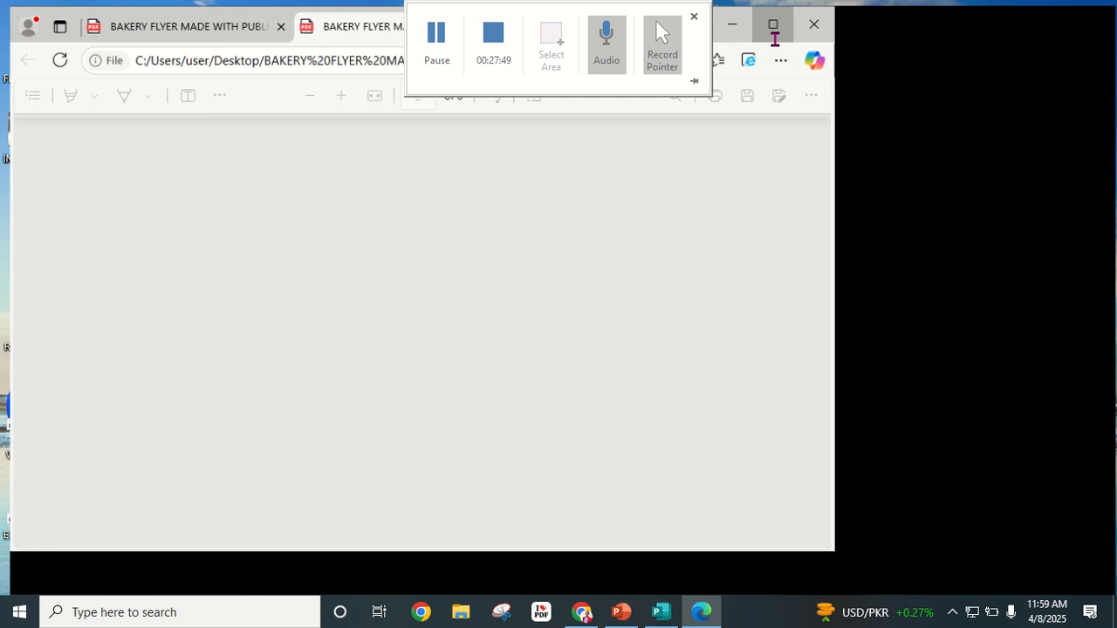
Step: Maximize Edge and scroll the flyer PDF from the RONGAI BAKERY title to Products & Services
{"action": "left_click", "coordinate": [776, 18]}
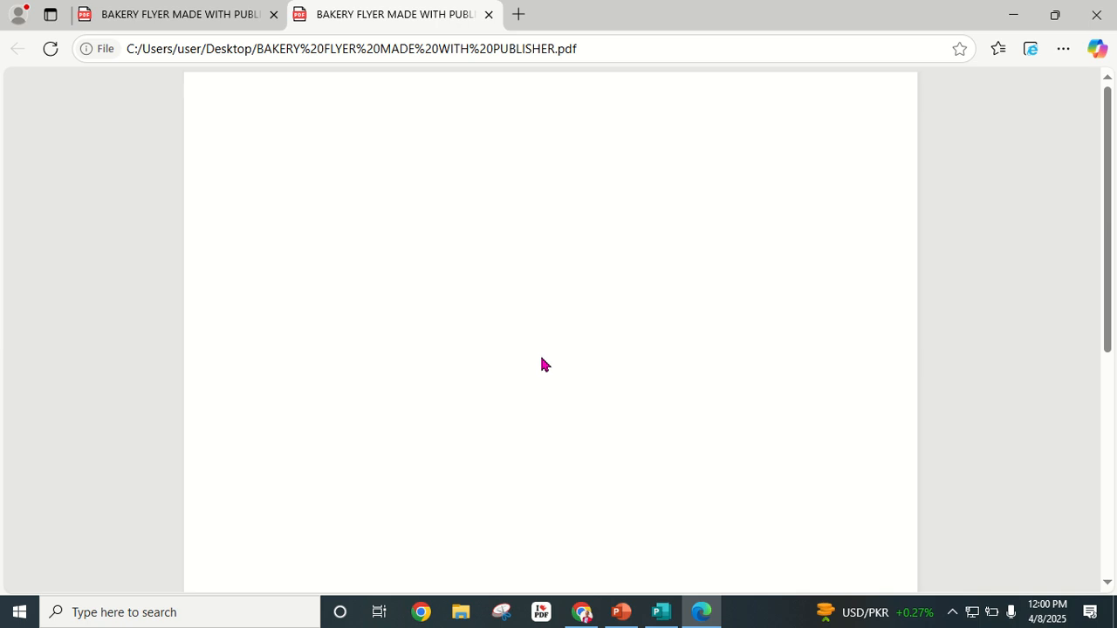
{"action": "scroll", "coordinate": [545, 351], "scroll_direction": "down", "scroll_amount": 5}
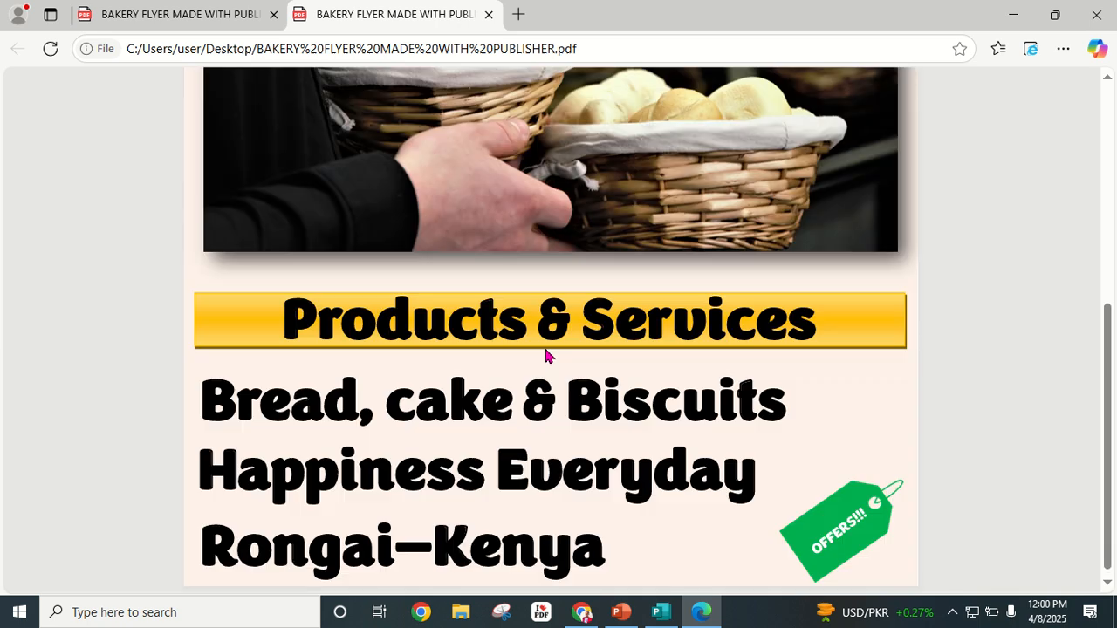
{"action": "scroll", "coordinate": [545, 343], "scroll_direction": "up", "scroll_amount": 5}
{"action": "scroll", "coordinate": [536, 267], "scroll_direction": "down", "scroll_amount": 5}
{"action": "scroll", "coordinate": [533, 294], "scroll_direction": "up", "scroll_amount": 5}
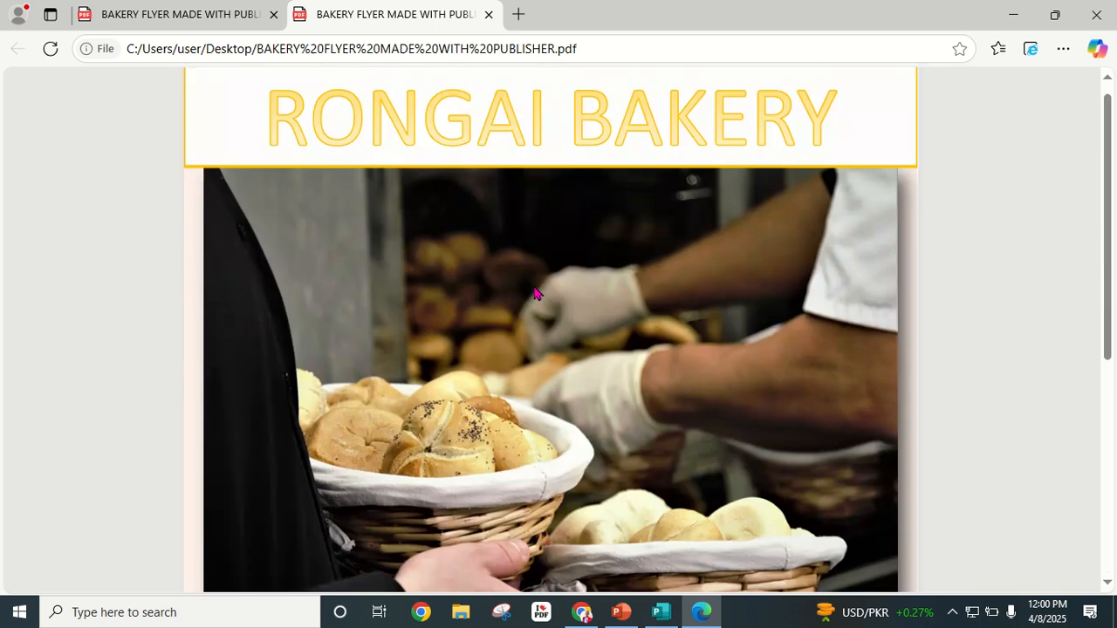
{"action": "scroll", "coordinate": [376, 274], "scroll_direction": "down", "scroll_amount": 5}
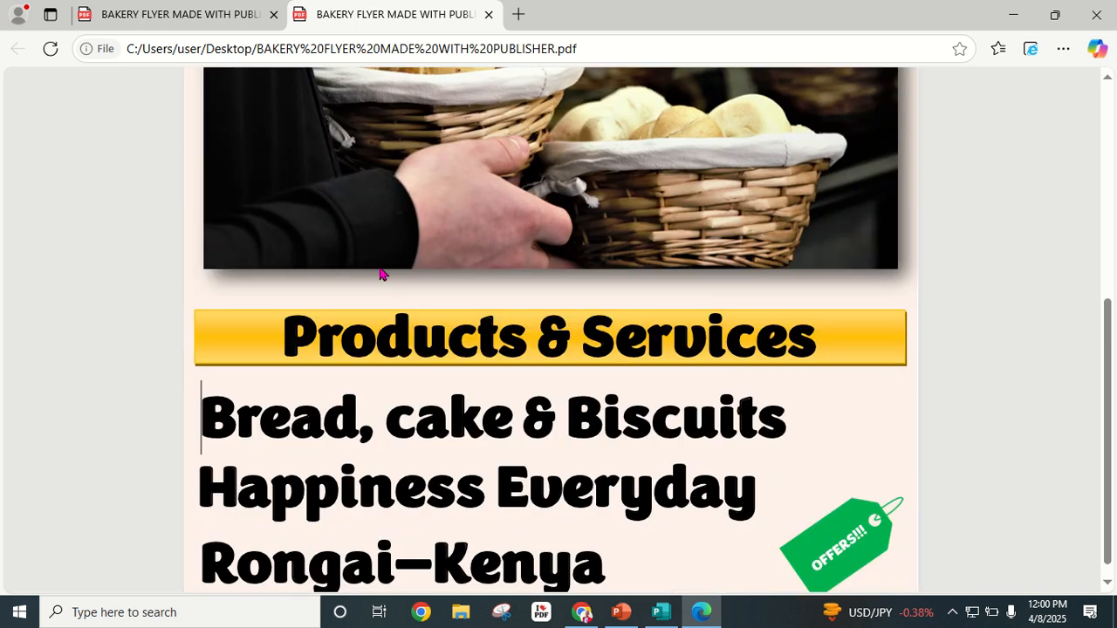
{"action": "scroll", "coordinate": [564, 429], "scroll_direction": "up", "scroll_amount": 5}
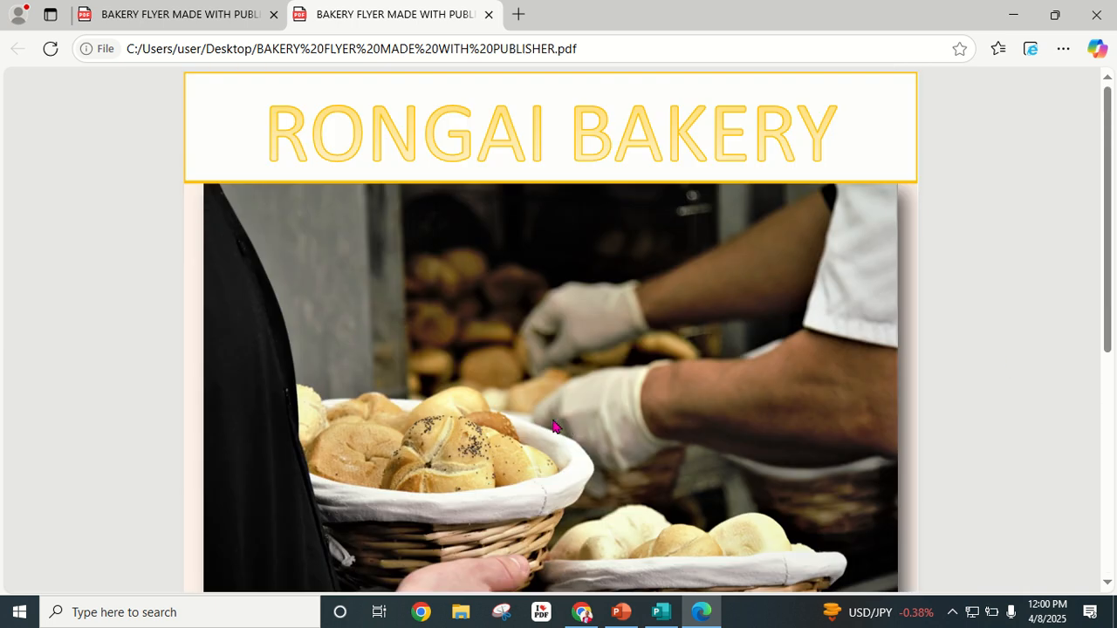
{"action": "scroll", "coordinate": [552, 426], "scroll_direction": "down", "scroll_amount": 5}
{"action": "scroll", "coordinate": [557, 419], "scroll_direction": "up", "scroll_amount": 5}
{"action": "scroll", "coordinate": [515, 390], "scroll_direction": "down", "scroll_amount": 5}
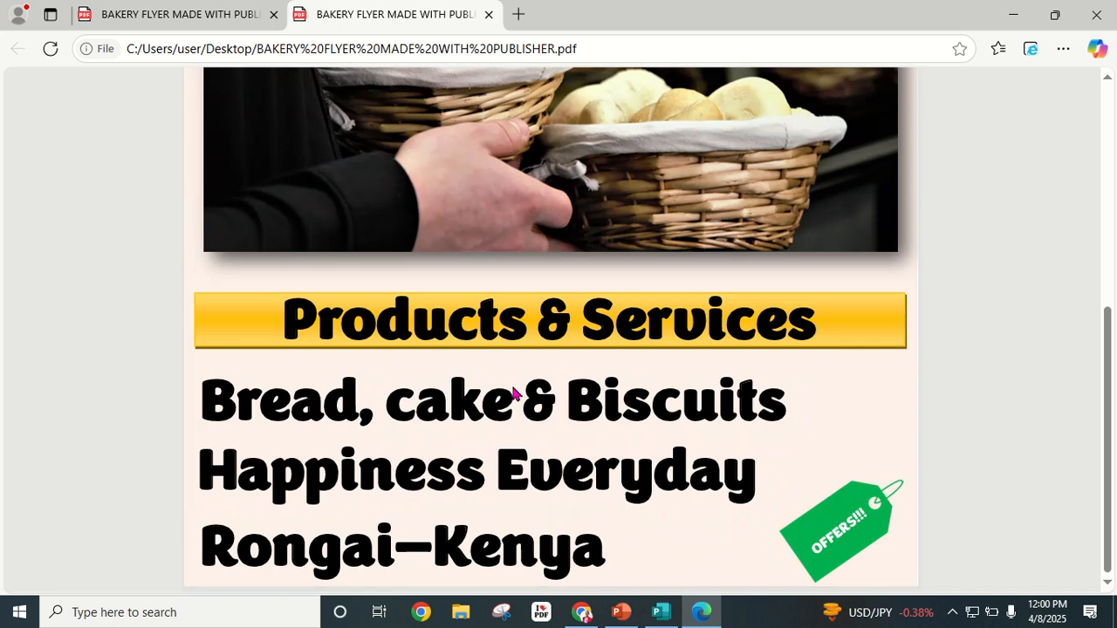
{"action": "scroll", "coordinate": [515, 385], "scroll_direction": "up", "scroll_amount": 3}
{"action": "scroll", "coordinate": [550, 204], "scroll_direction": "up", "scroll_amount": 2}
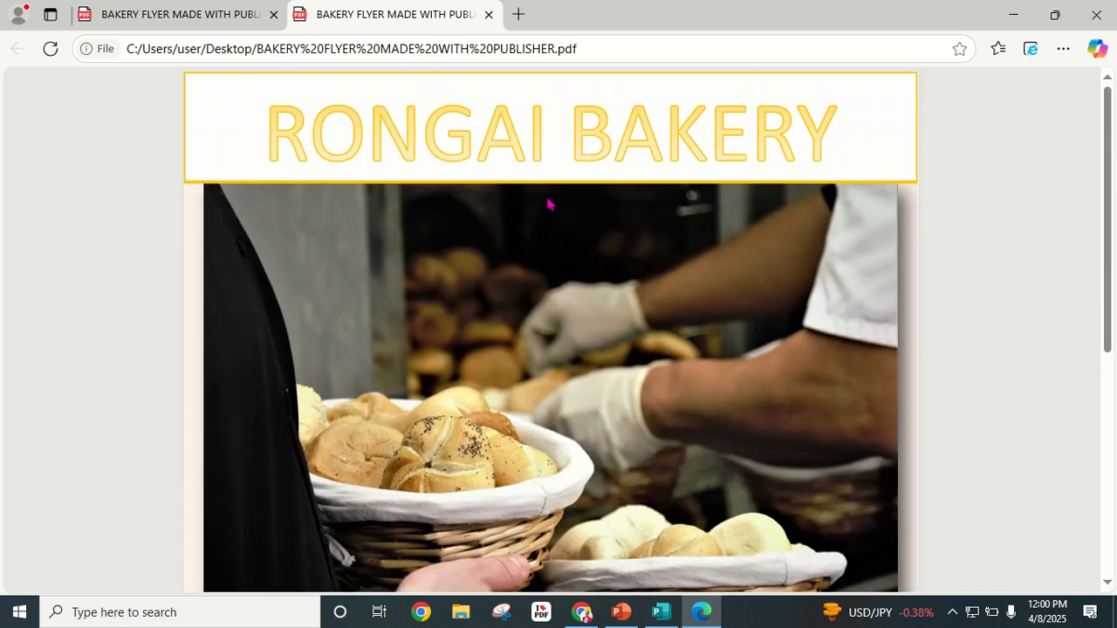
{"action": "scroll", "coordinate": [487, 355], "scroll_direction": "down", "scroll_amount": 5}
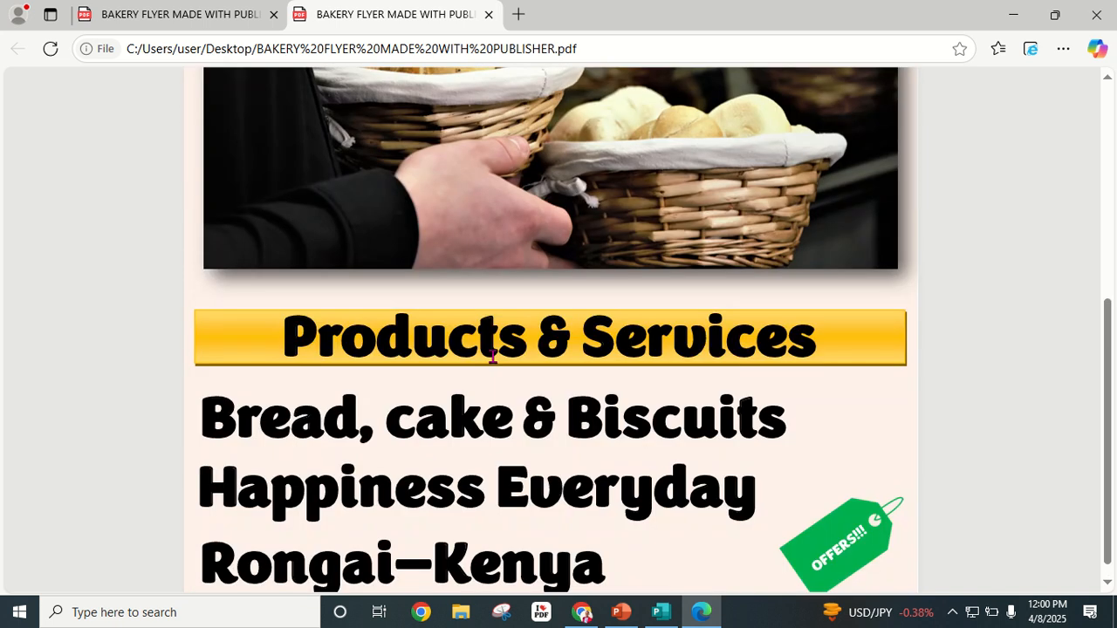
{"action": "scroll", "coordinate": [502, 350], "scroll_direction": "up", "scroll_amount": 5}
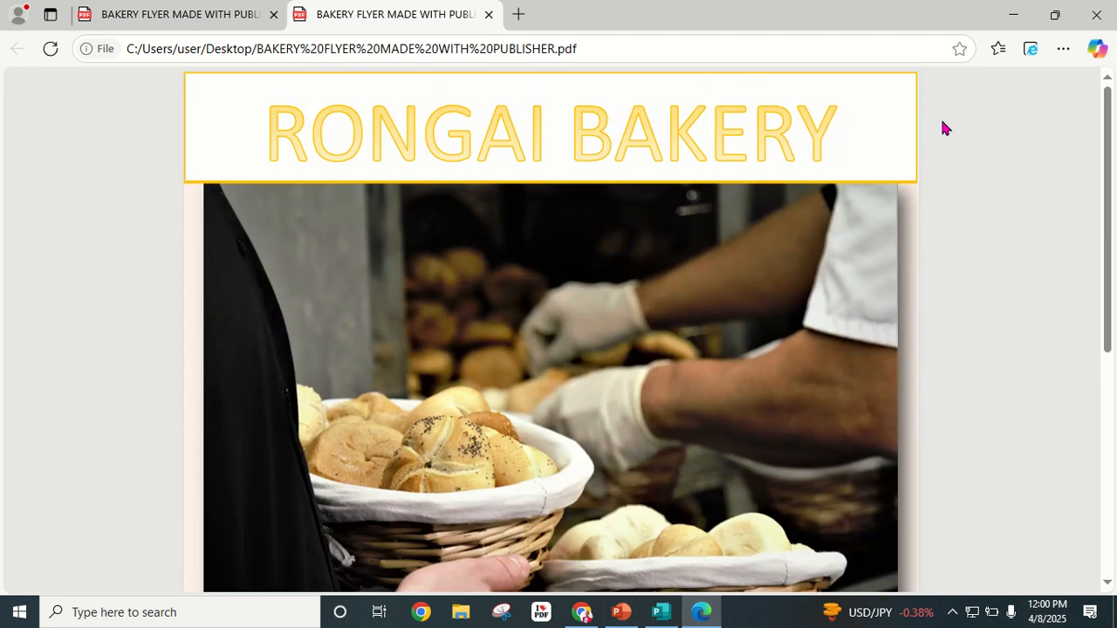
Step: Close the Edge PDF viewer and switch Chrome to the Canva projects tab
{"action": "left_click", "coordinate": [1013, 16]}
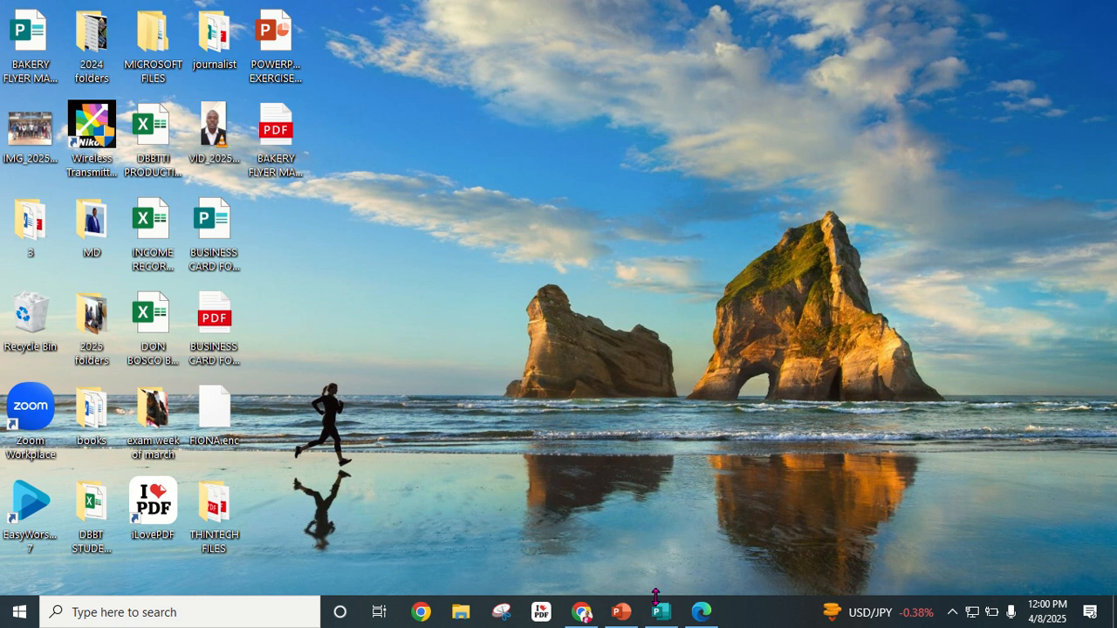
{"action": "mouse_move", "coordinate": [702, 611]}
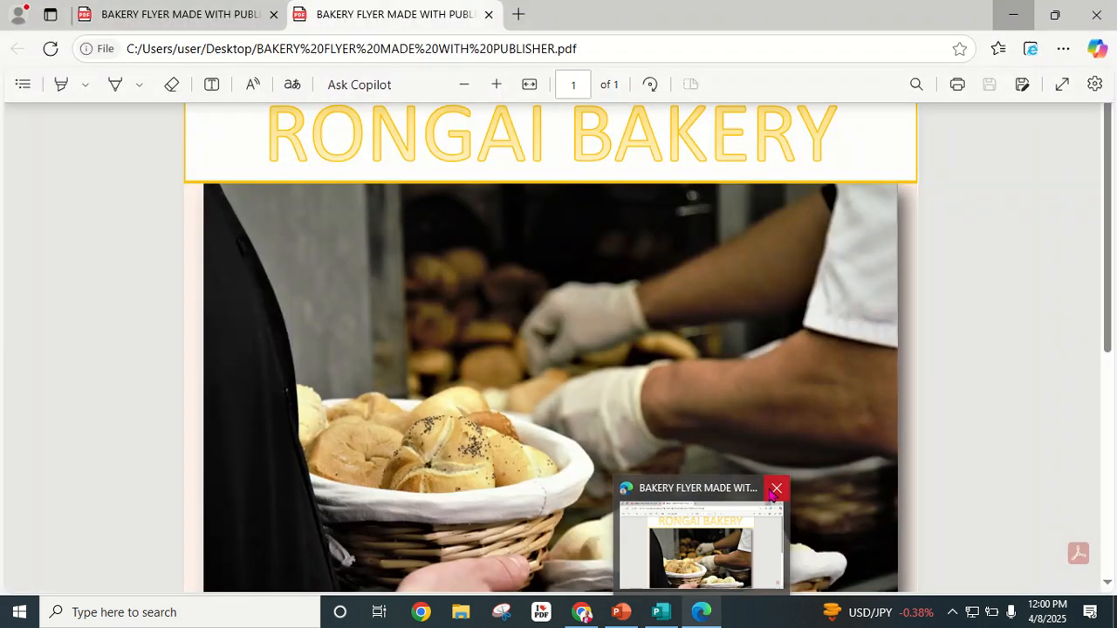
{"action": "left_click", "coordinate": [775, 490]}
{"action": "mouse_move", "coordinate": [661, 611]}
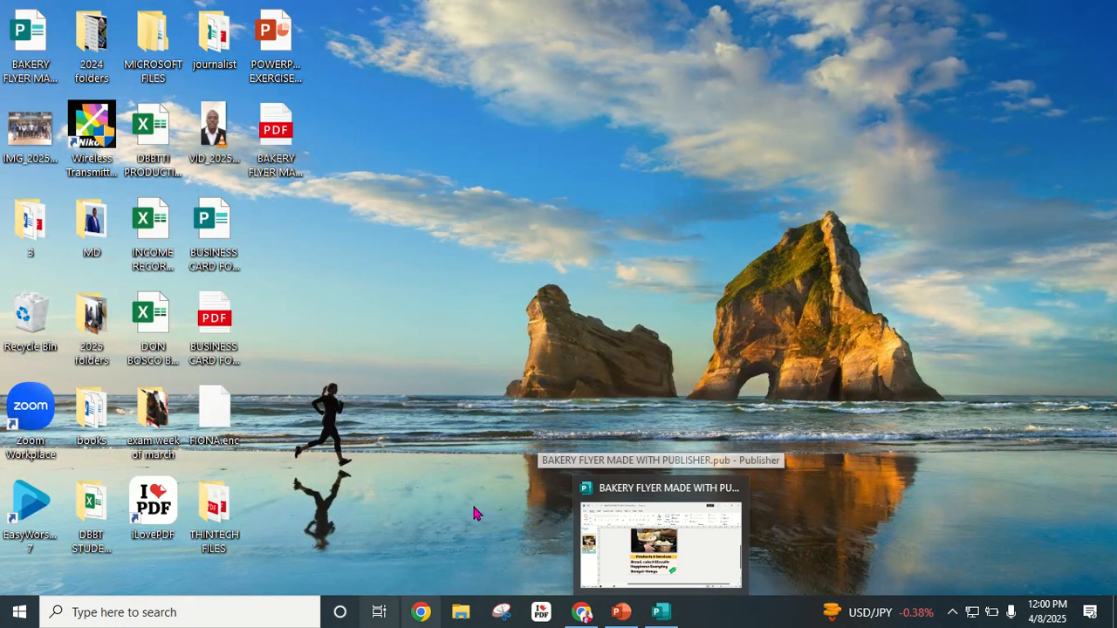
{"action": "mouse_move", "coordinate": [670, 538]}
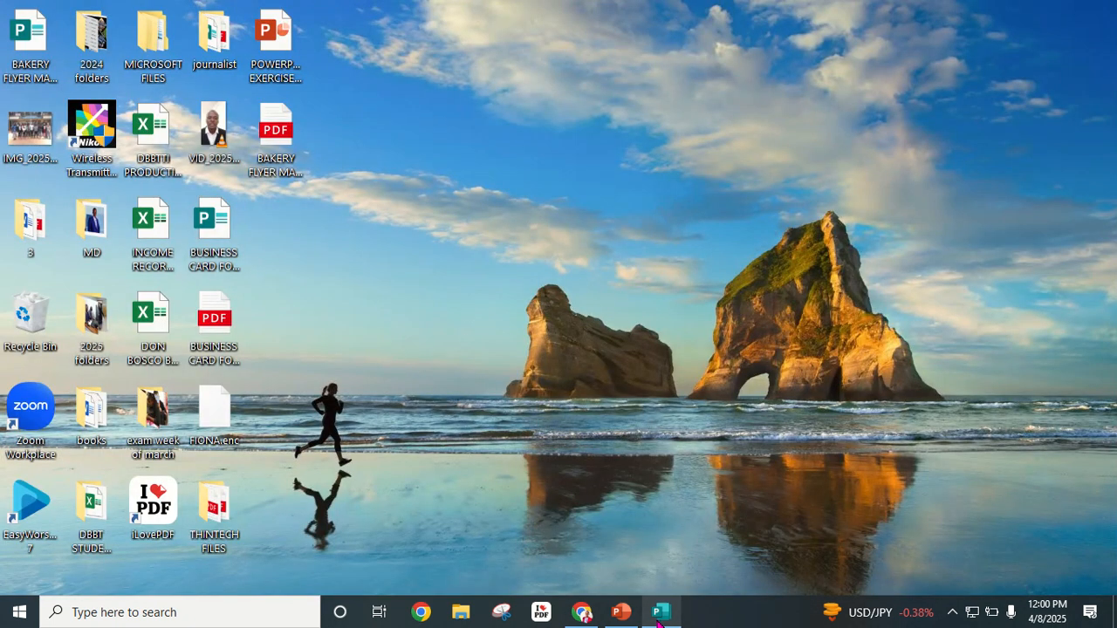
{"action": "left_click", "coordinate": [585, 615]}
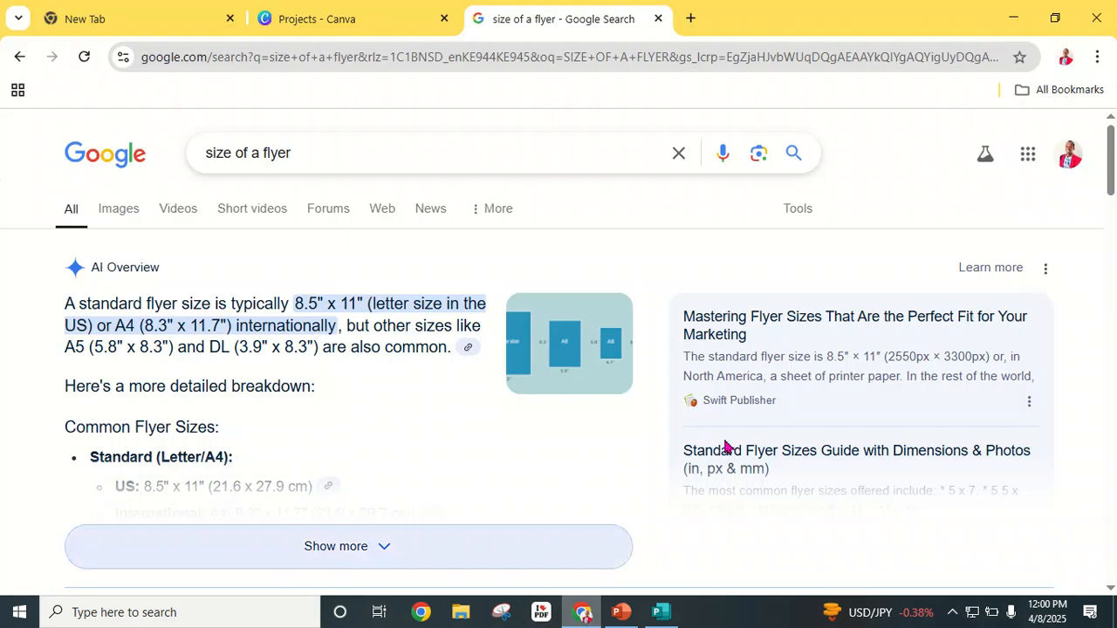
{"action": "left_click", "coordinate": [363, 23]}
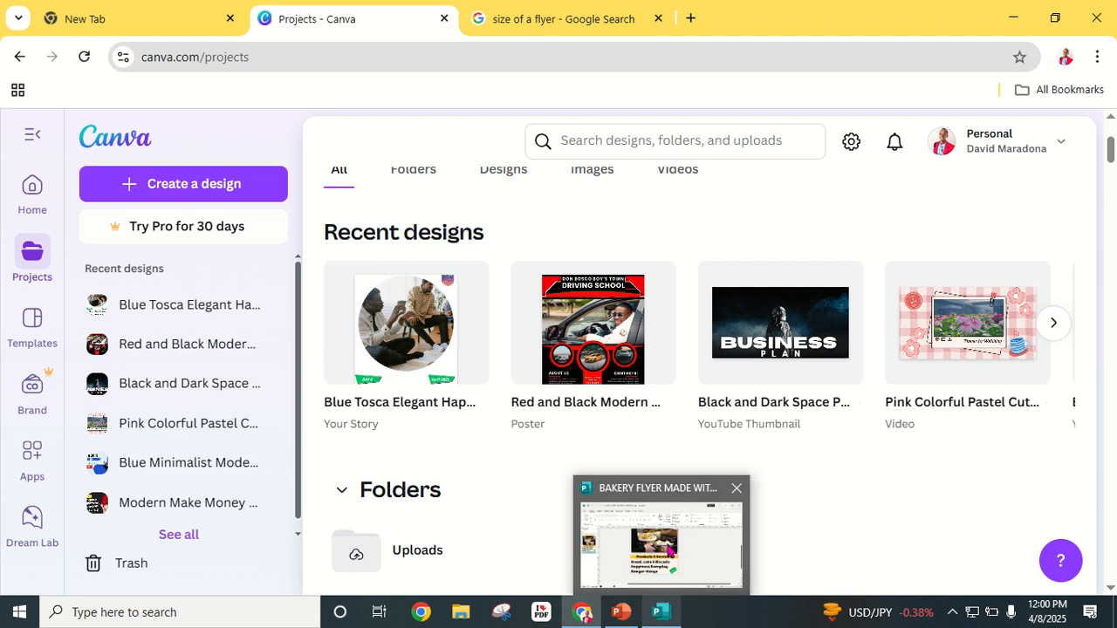
Step: Close Publisher, saving the publication, and restore Chrome showing Canva projects
{"action": "left_click", "coordinate": [737, 491]}
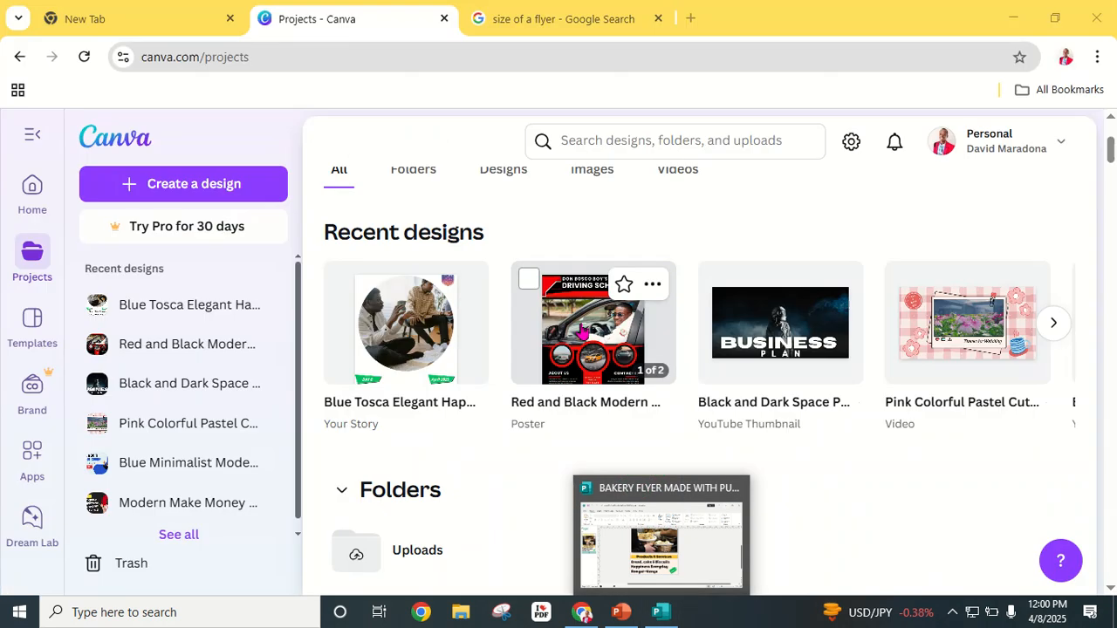
{"action": "left_click", "coordinate": [1014, 18]}
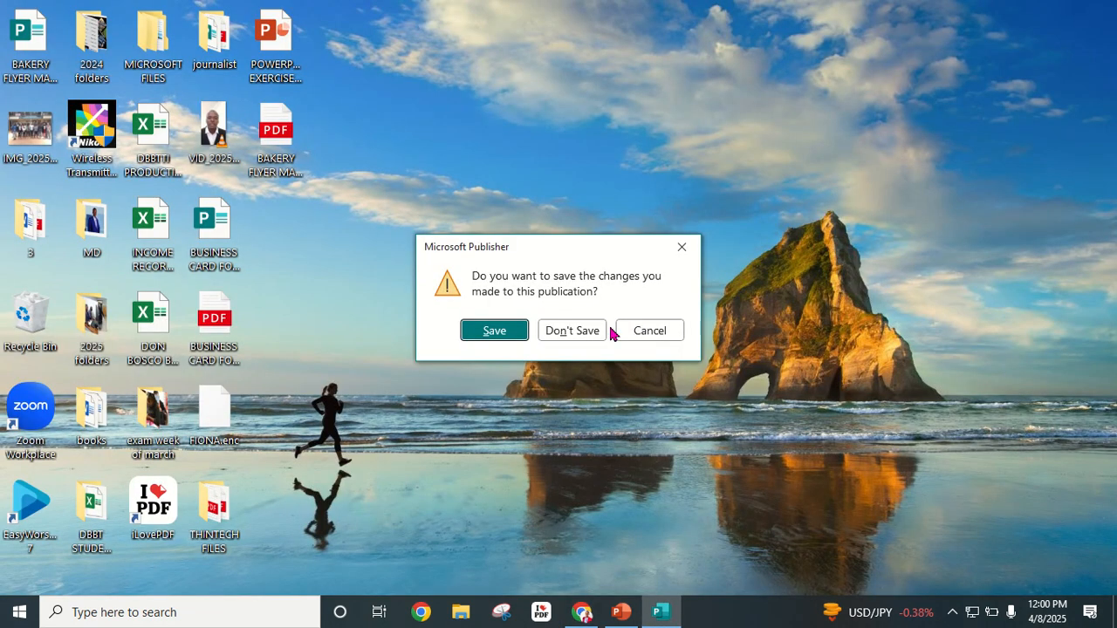
{"action": "left_click", "coordinate": [513, 331]}
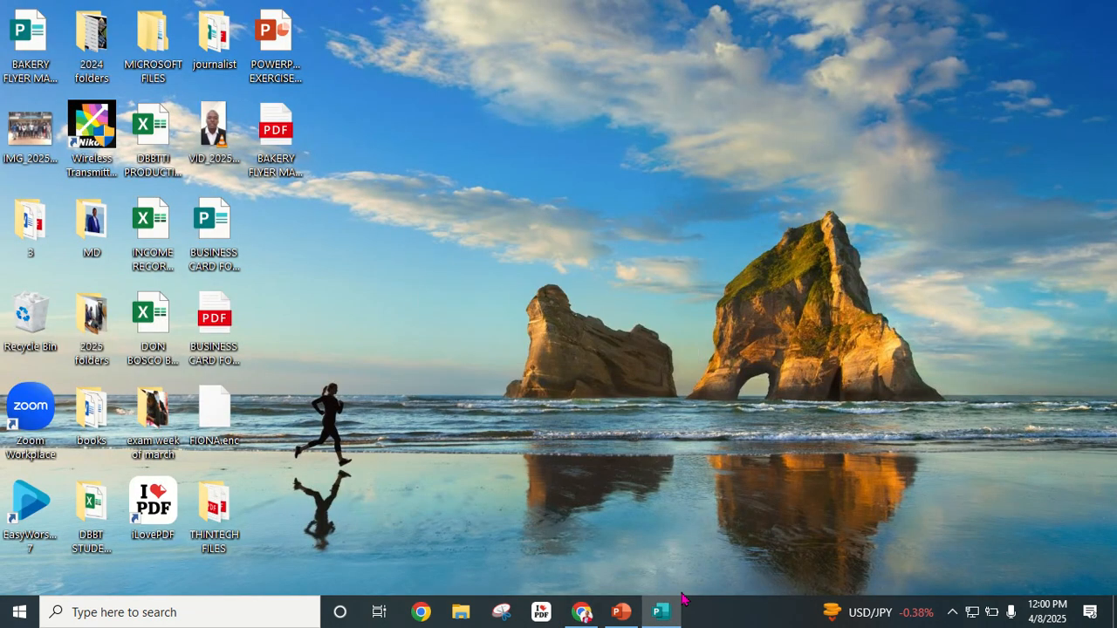
{"action": "left_click", "coordinate": [582, 617]}
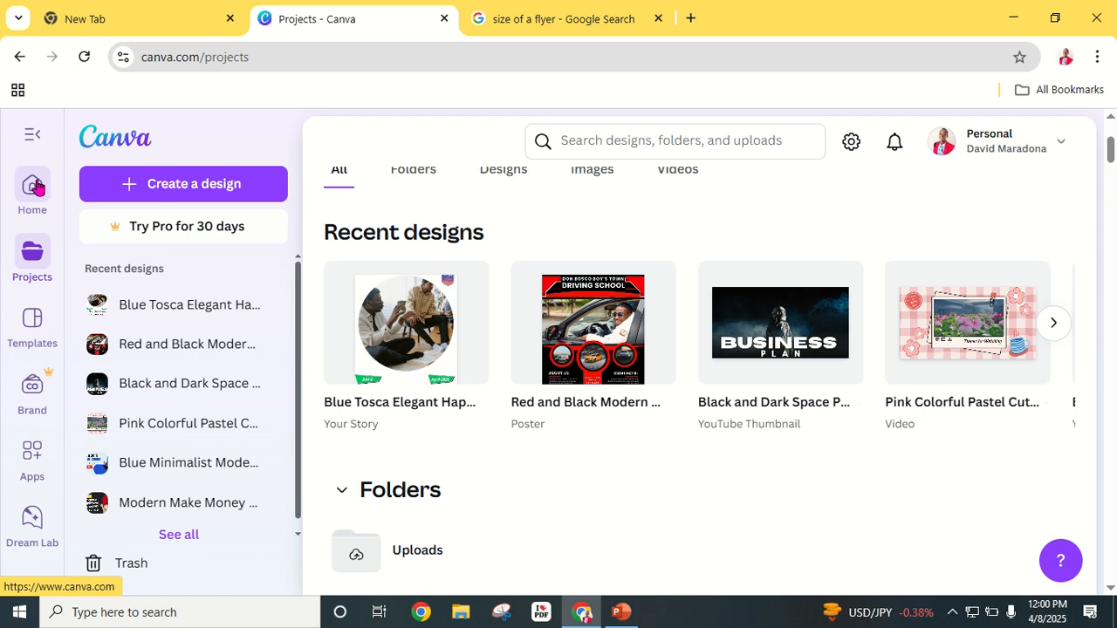
Step: Go from Canva's home to the Templates page filtered to Business
{"action": "left_click", "coordinate": [37, 188]}
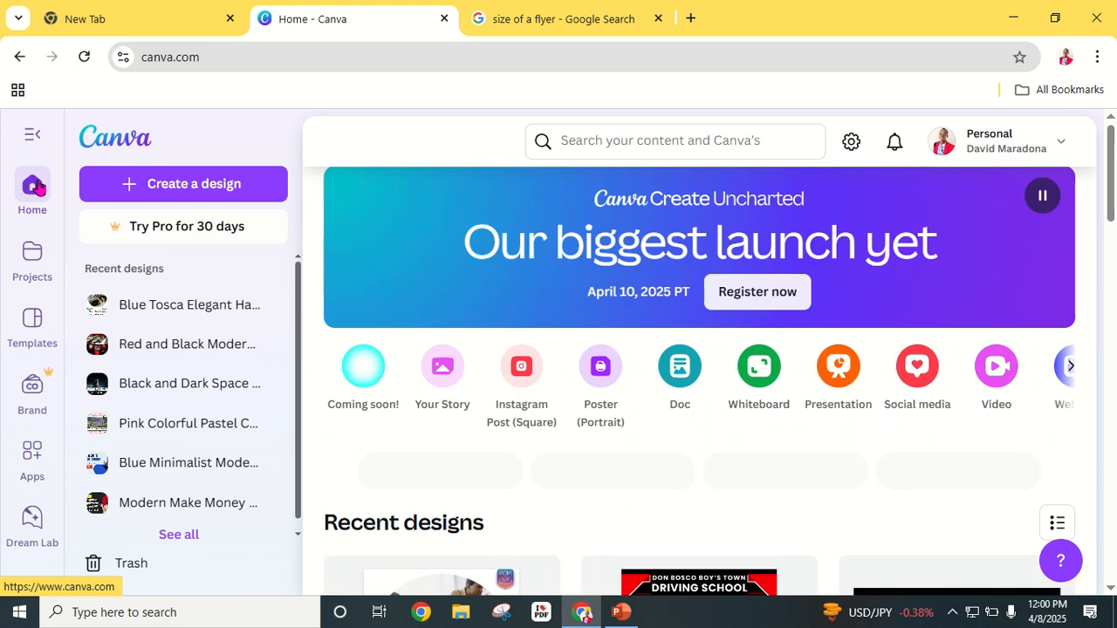
{"action": "left_click", "coordinate": [36, 325]}
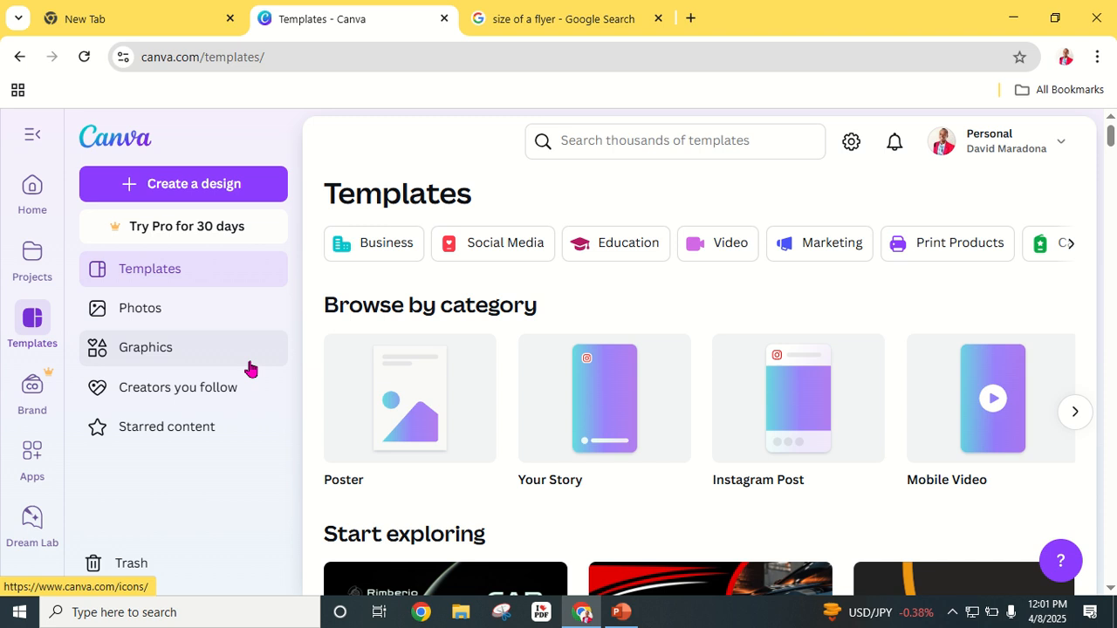
{"action": "left_click", "coordinate": [378, 250]}
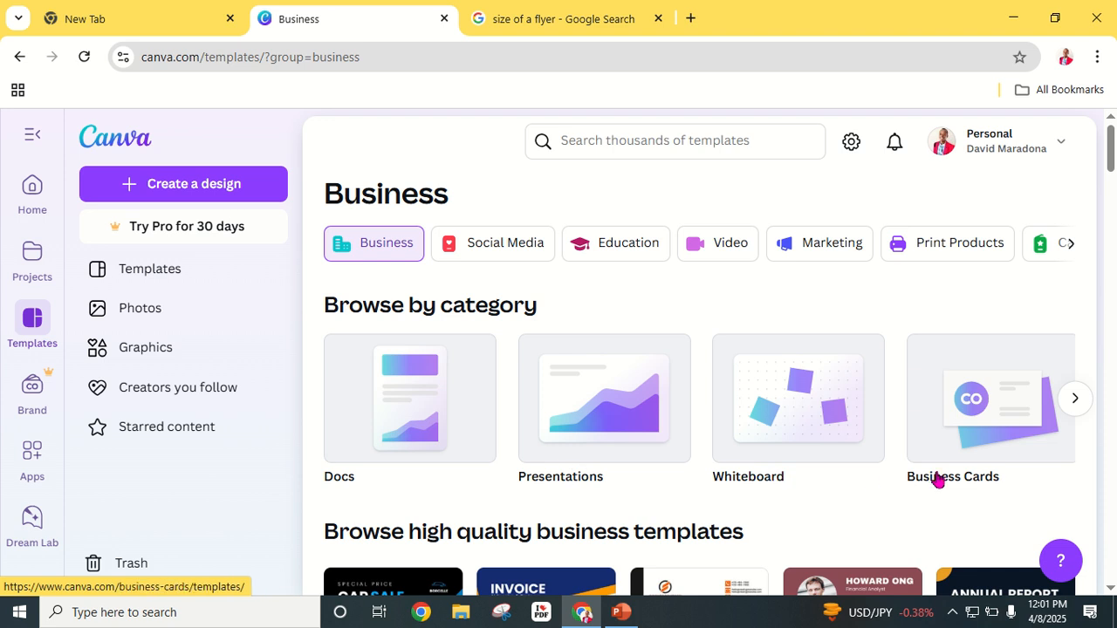
Step: Page through the Business category carousel and open the Flyers templates
{"action": "left_click", "coordinate": [1075, 398]}
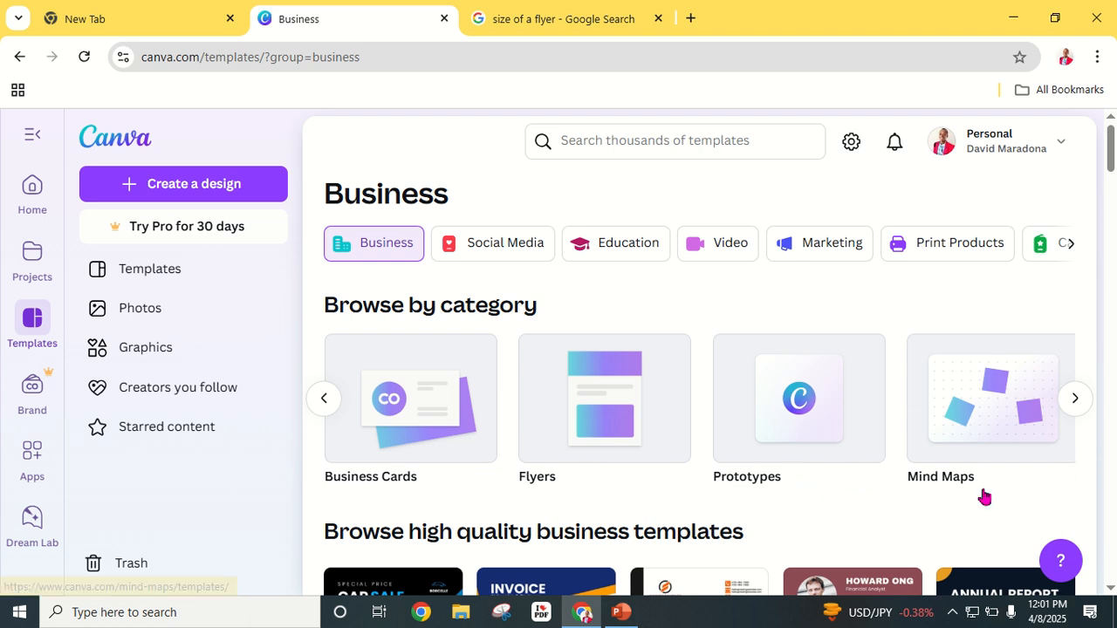
{"action": "left_click", "coordinate": [1074, 399]}
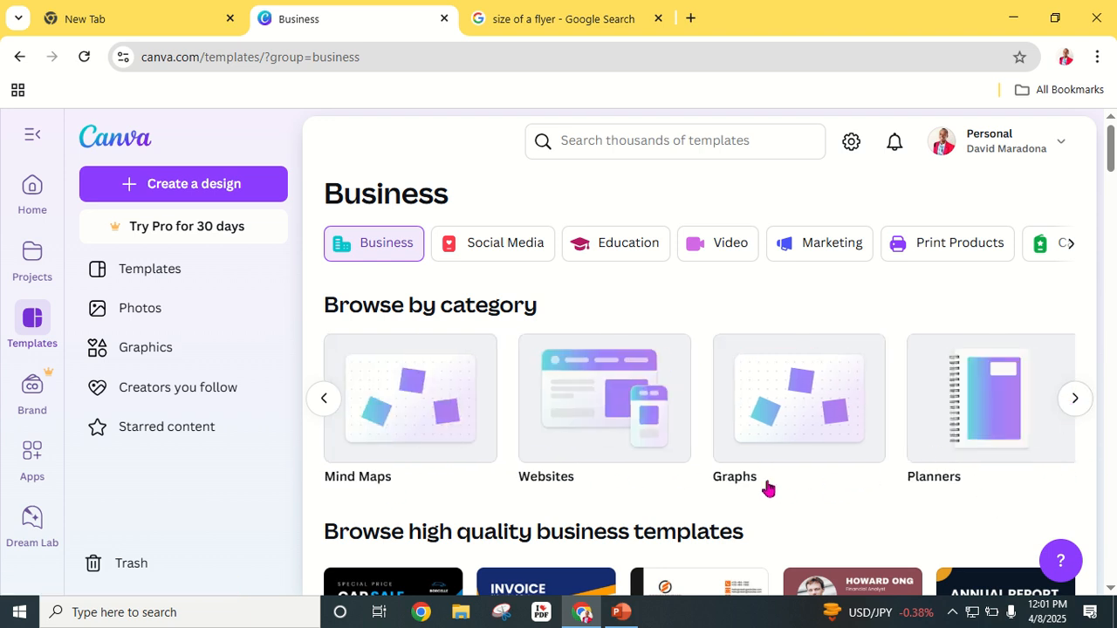
{"action": "left_click", "coordinate": [1075, 399]}
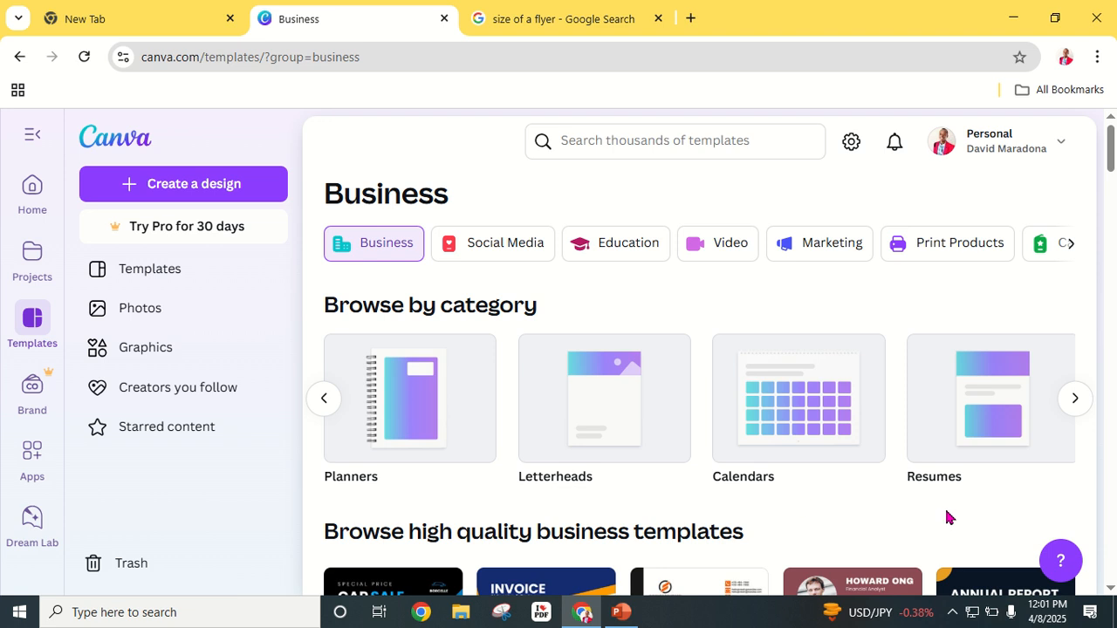
{"action": "left_click", "coordinate": [1077, 403]}
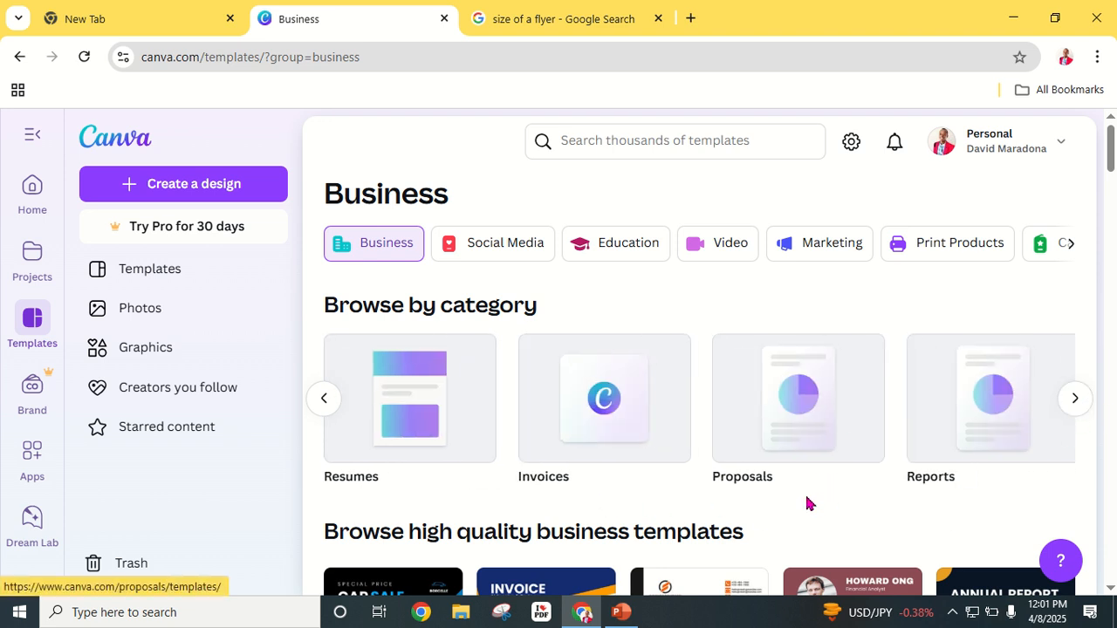
{"action": "left_click", "coordinate": [1077, 403]}
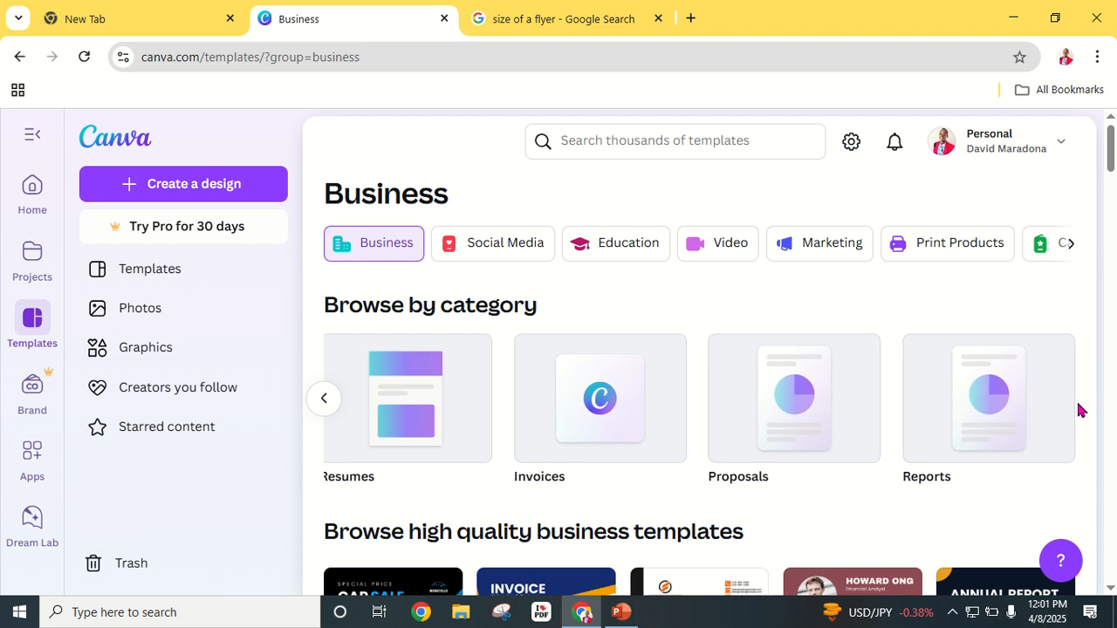
{"action": "left_click", "coordinate": [337, 401]}
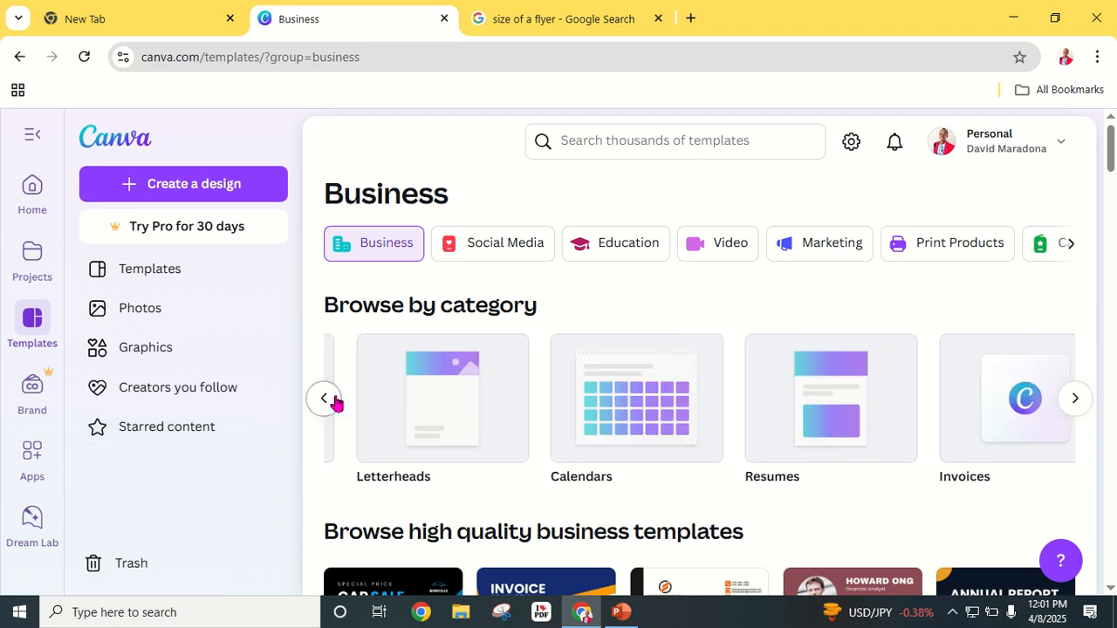
{"action": "left_click", "coordinate": [335, 402]}
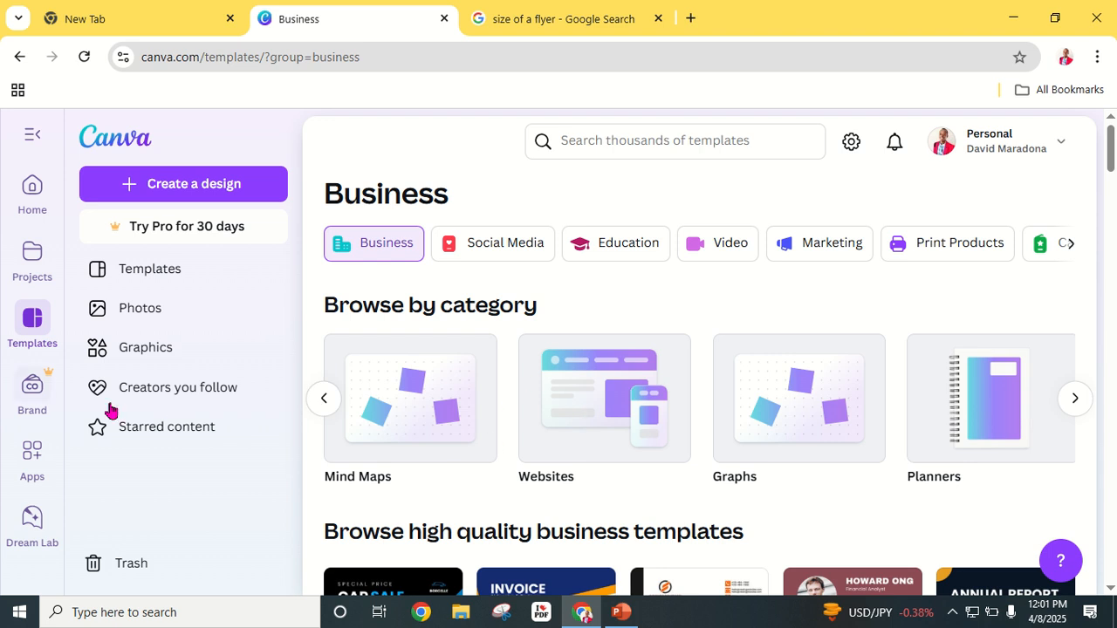
{"action": "left_click", "coordinate": [323, 401]}
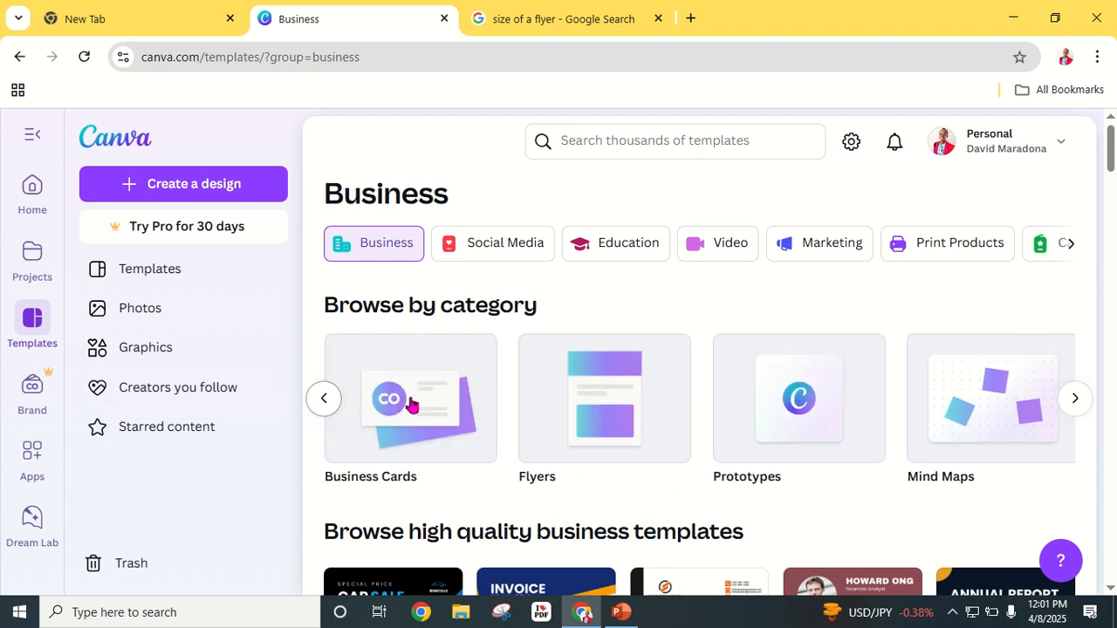
{"action": "left_click", "coordinate": [618, 414]}
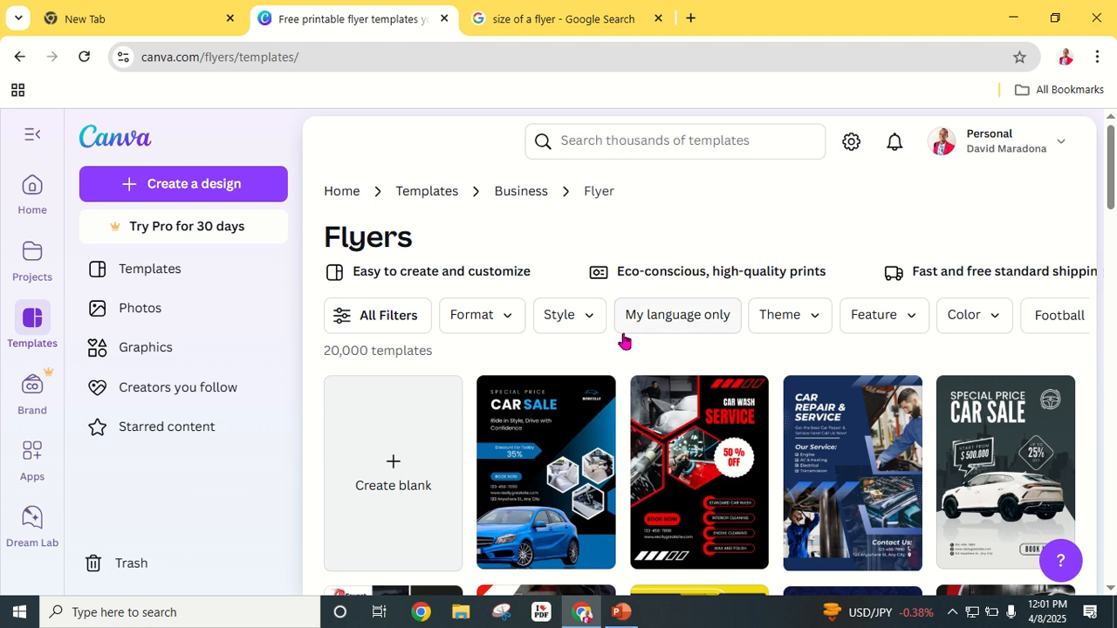
{"action": "scroll", "coordinate": [602, 479], "scroll_direction": "down", "scroll_amount": 3}
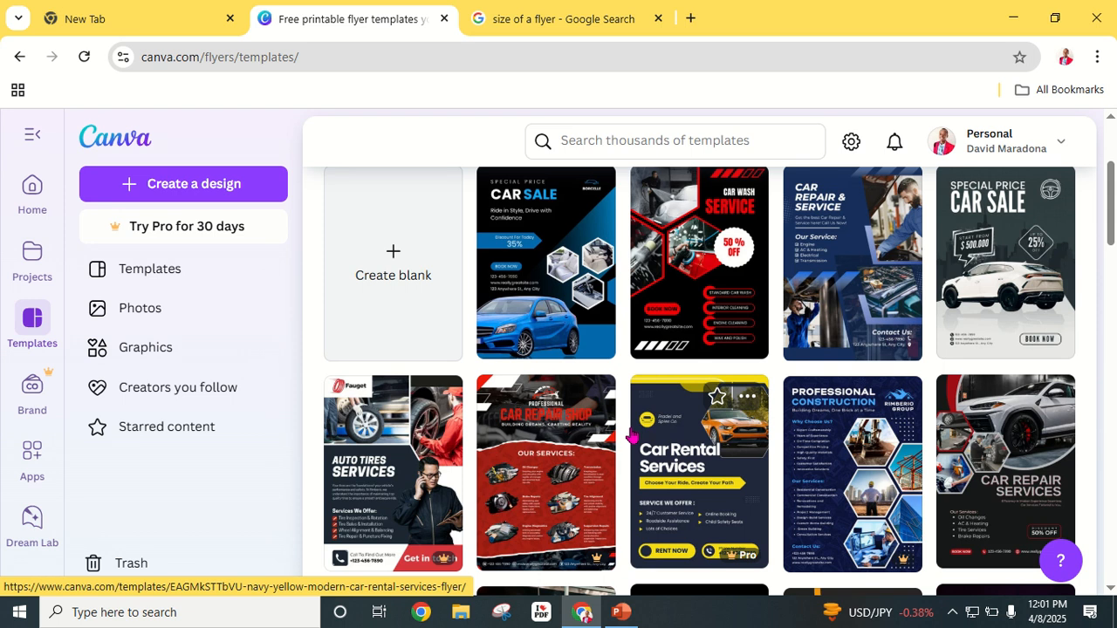
{"action": "scroll", "coordinate": [633, 436], "scroll_direction": "up", "scroll_amount": 3}
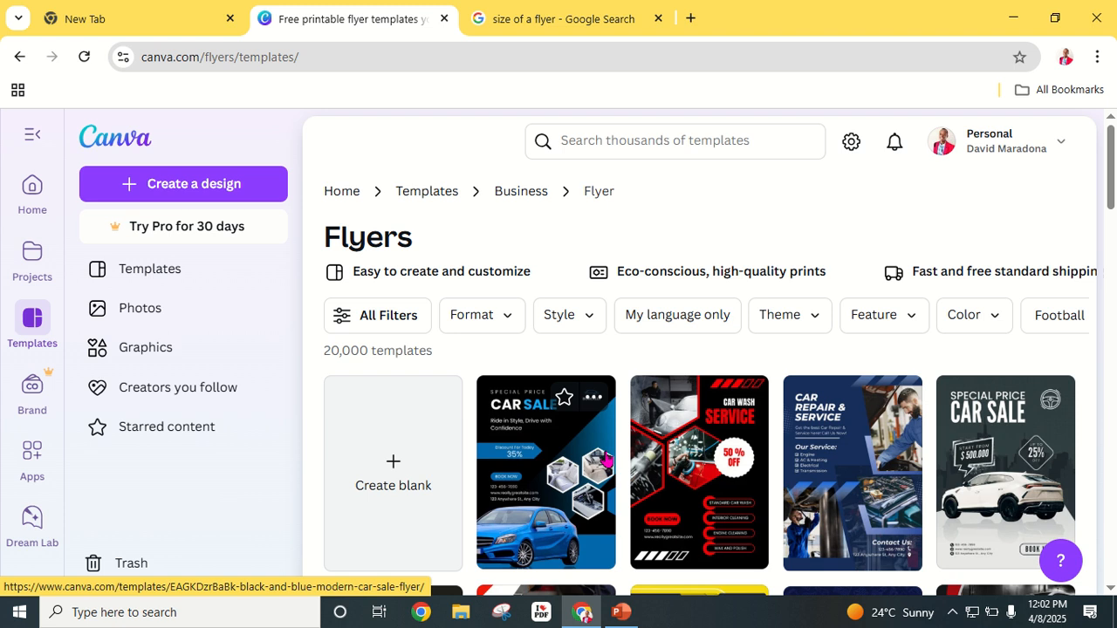
Step: Filter the flyers to the Business theme and yellow #FED958
{"action": "left_click", "coordinate": [822, 323]}
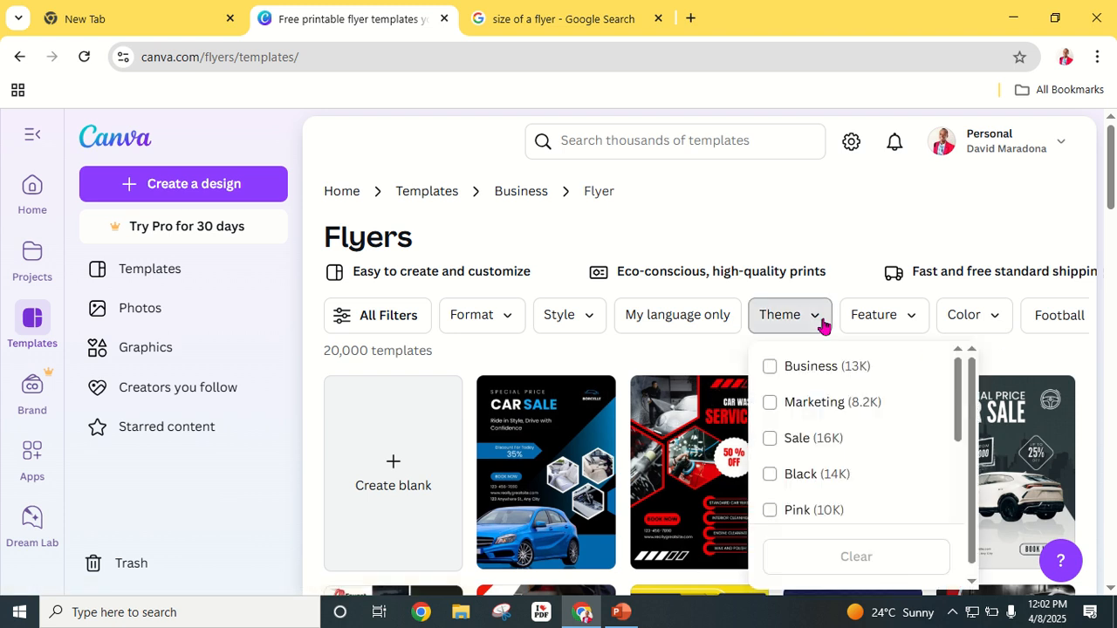
{"action": "left_click", "coordinate": [771, 368]}
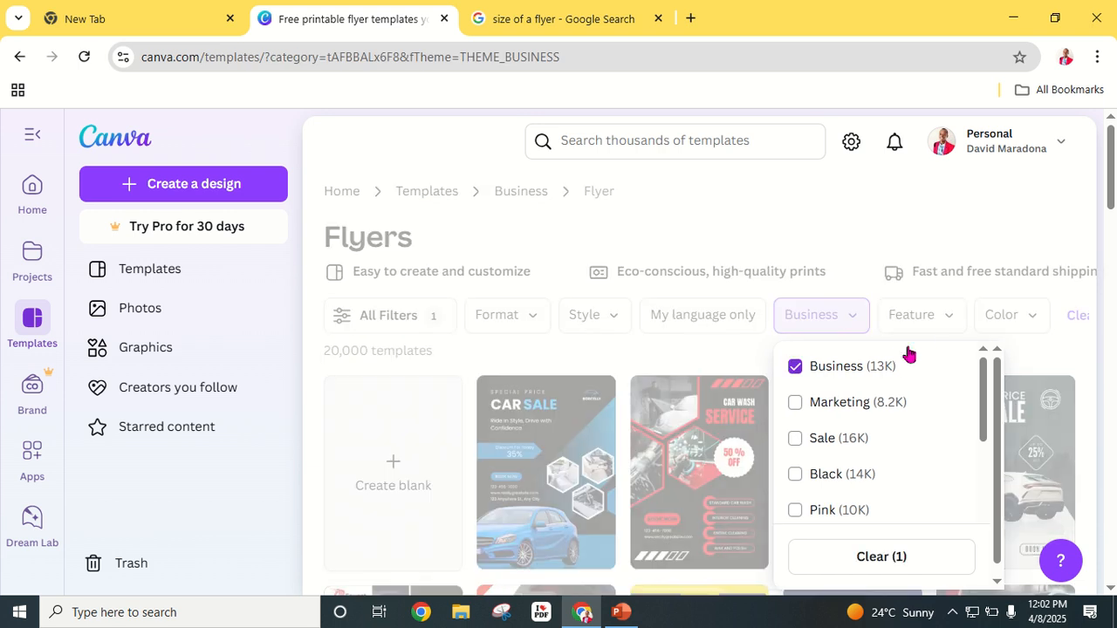
{"action": "left_click", "coordinate": [951, 323]}
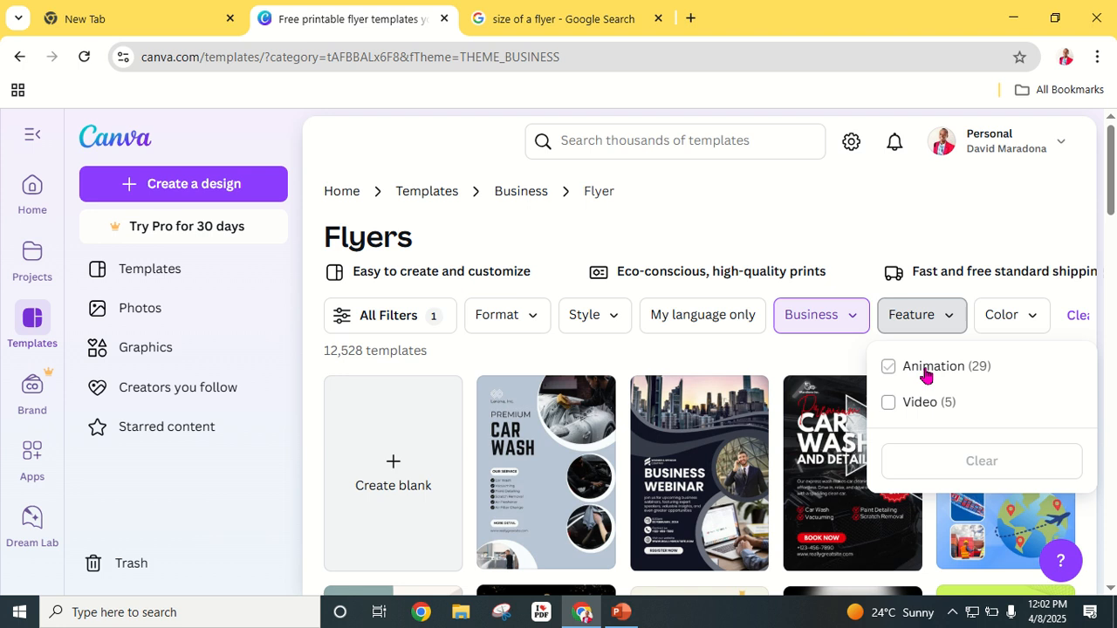
{"action": "left_click", "coordinate": [950, 324]}
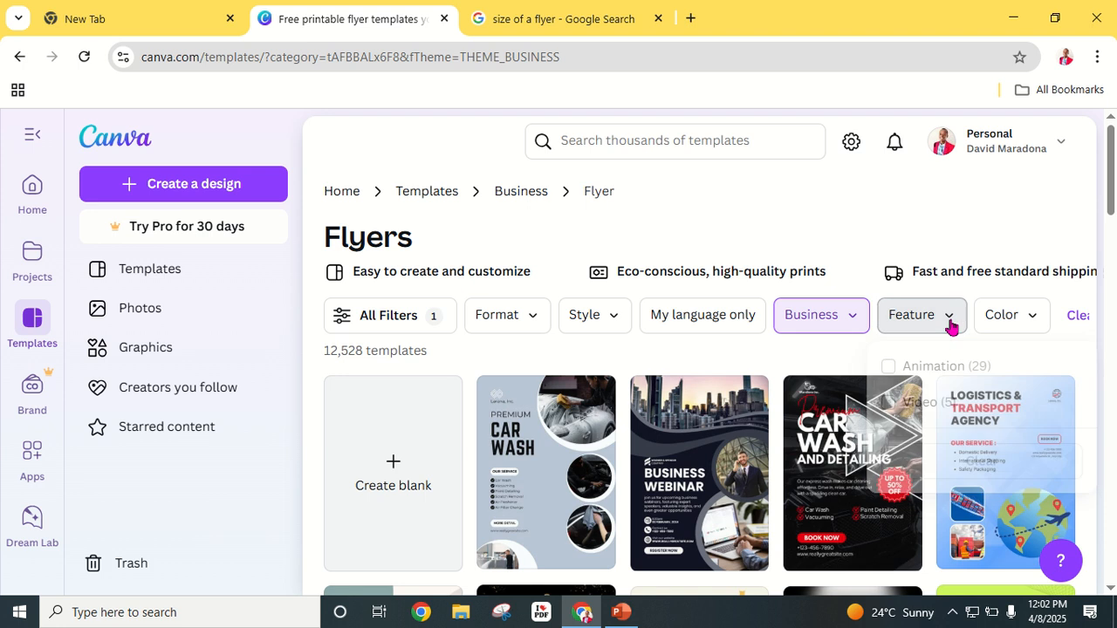
{"action": "left_click", "coordinate": [1035, 321]}
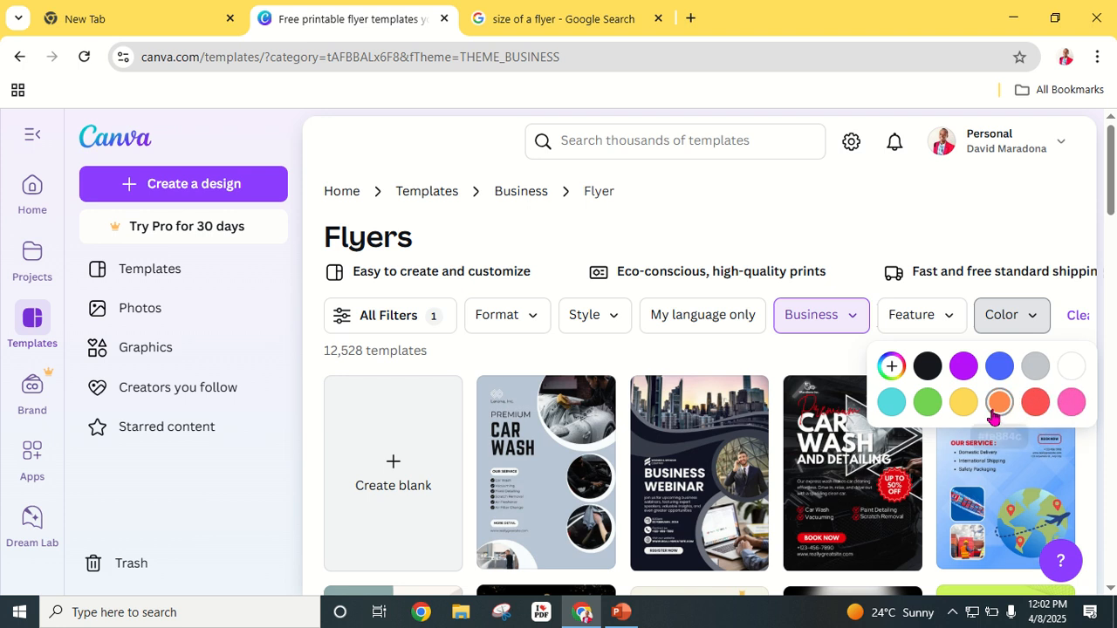
{"action": "left_click", "coordinate": [964, 403]}
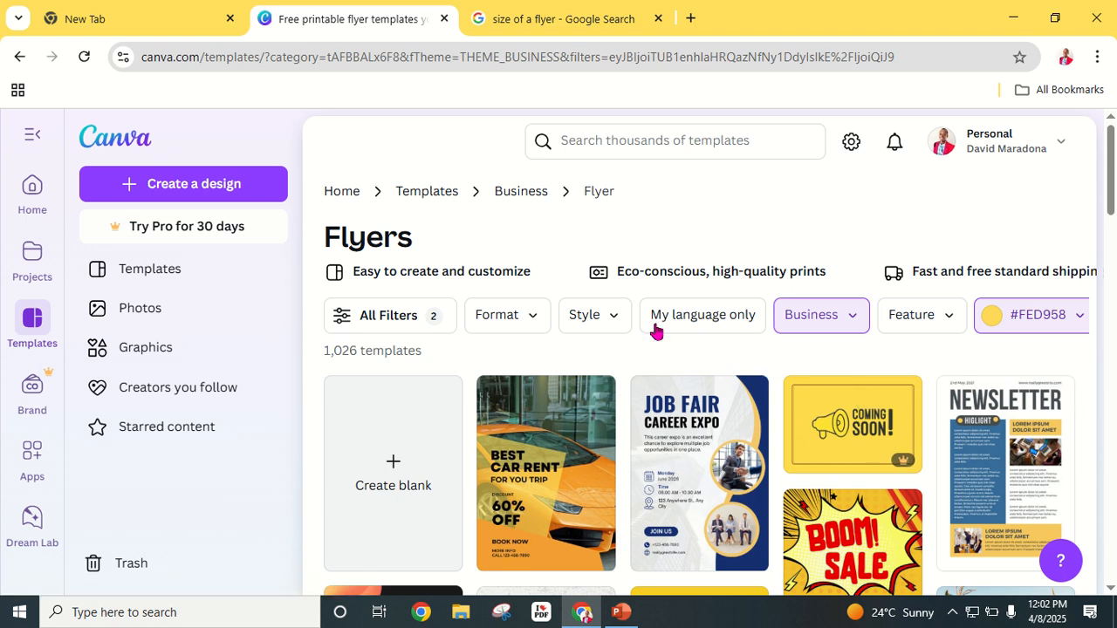
Step: Limit the flyers further to Modern style and Portrait format
{"action": "left_click", "coordinate": [615, 321]}
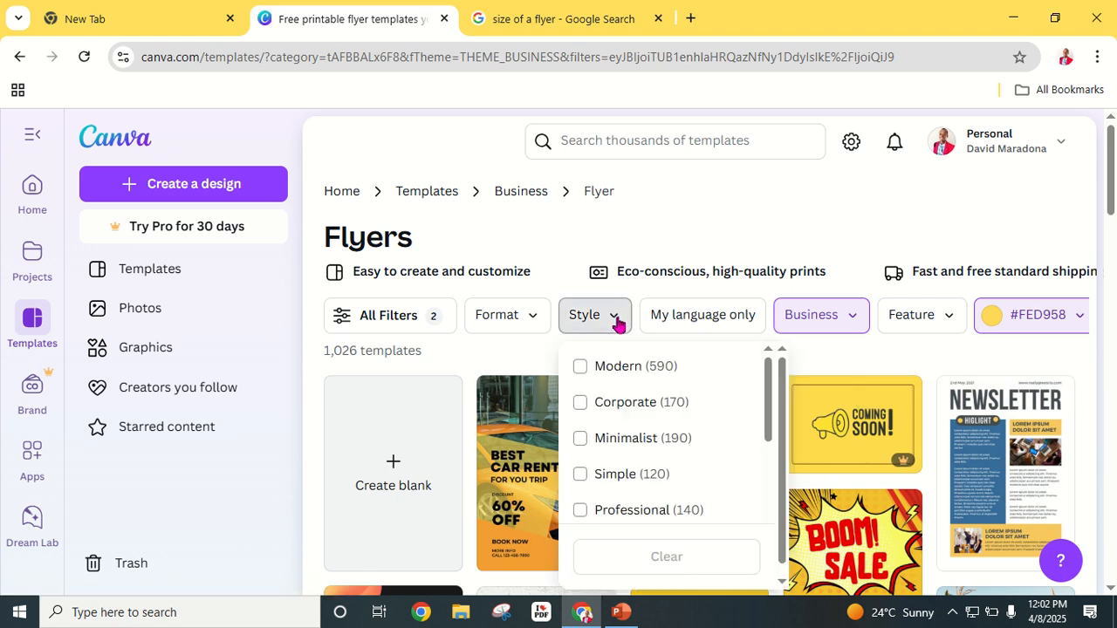
{"action": "left_click", "coordinate": [582, 368]}
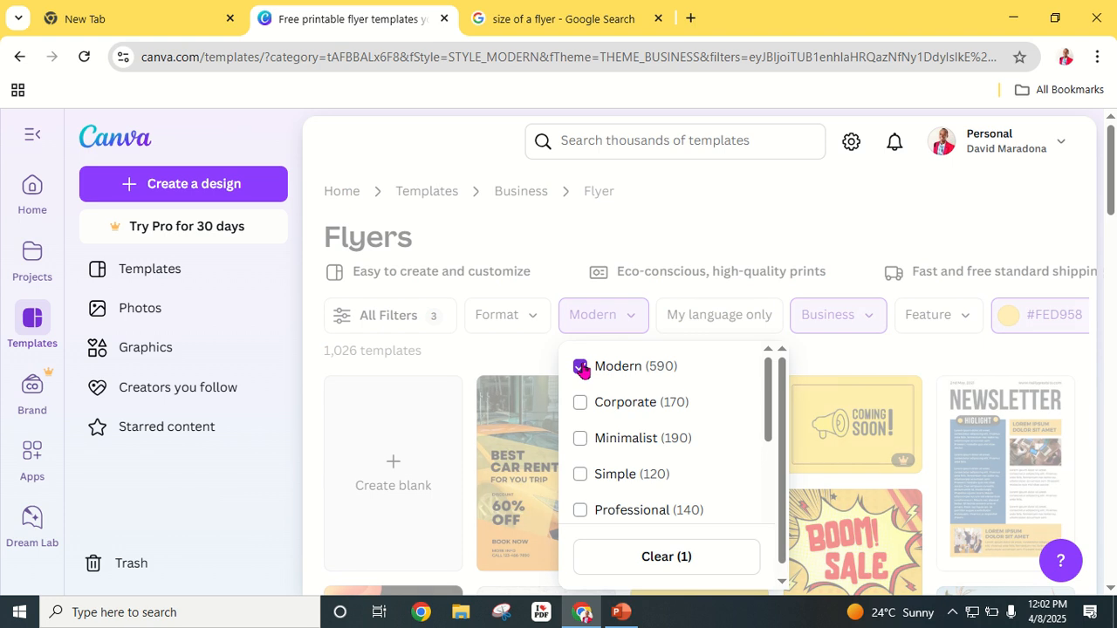
{"action": "left_click", "coordinate": [533, 316]}
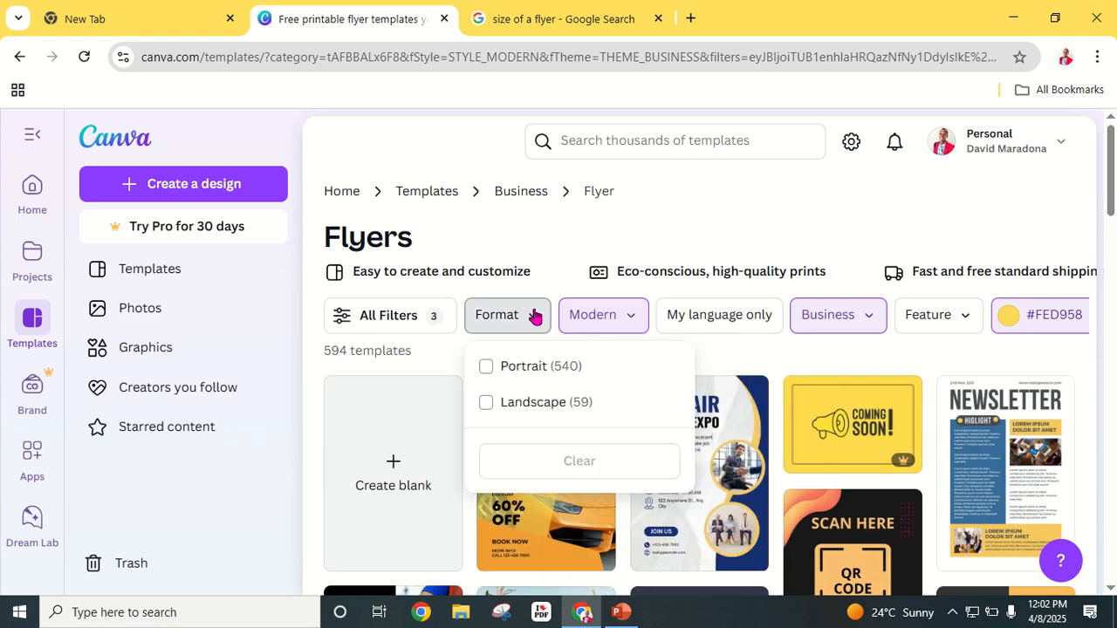
{"action": "left_click", "coordinate": [486, 367]}
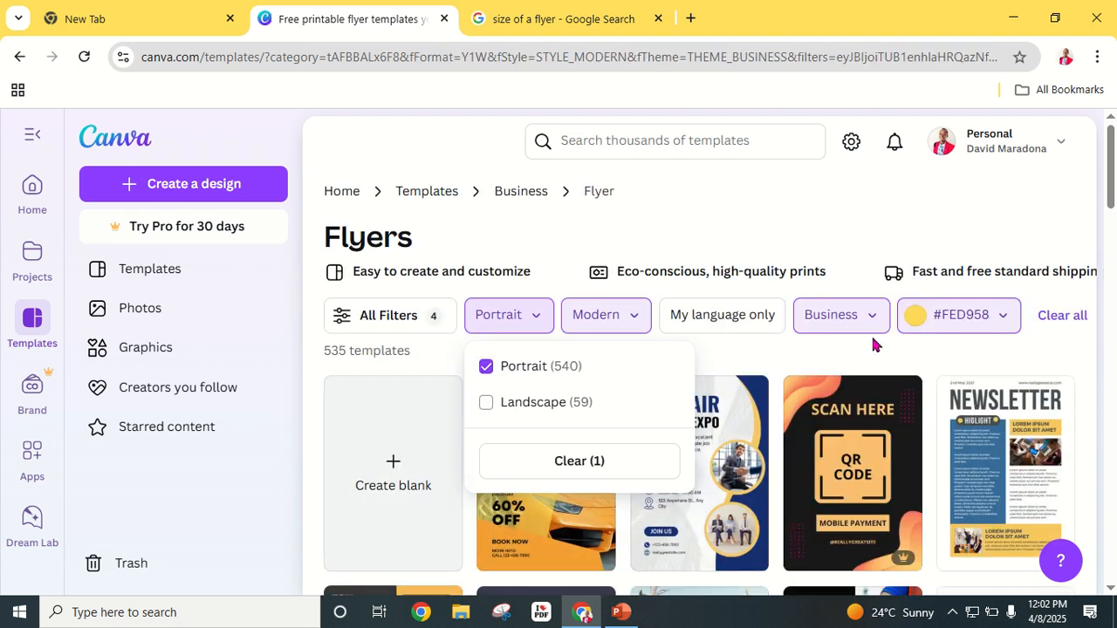
{"action": "left_click", "coordinate": [880, 363]}
Step: Browse the food flyer results and preview the Special Menu template
{"action": "scroll", "coordinate": [608, 394], "scroll_direction": "down", "scroll_amount": 5}
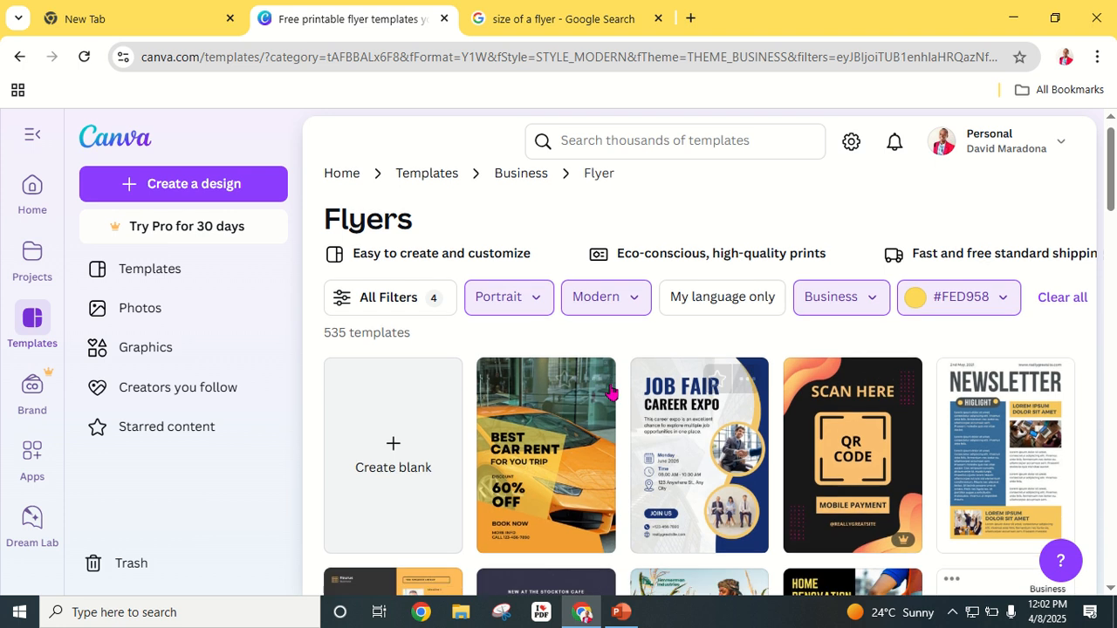
{"action": "scroll", "coordinate": [609, 394], "scroll_direction": "up", "scroll_amount": 3}
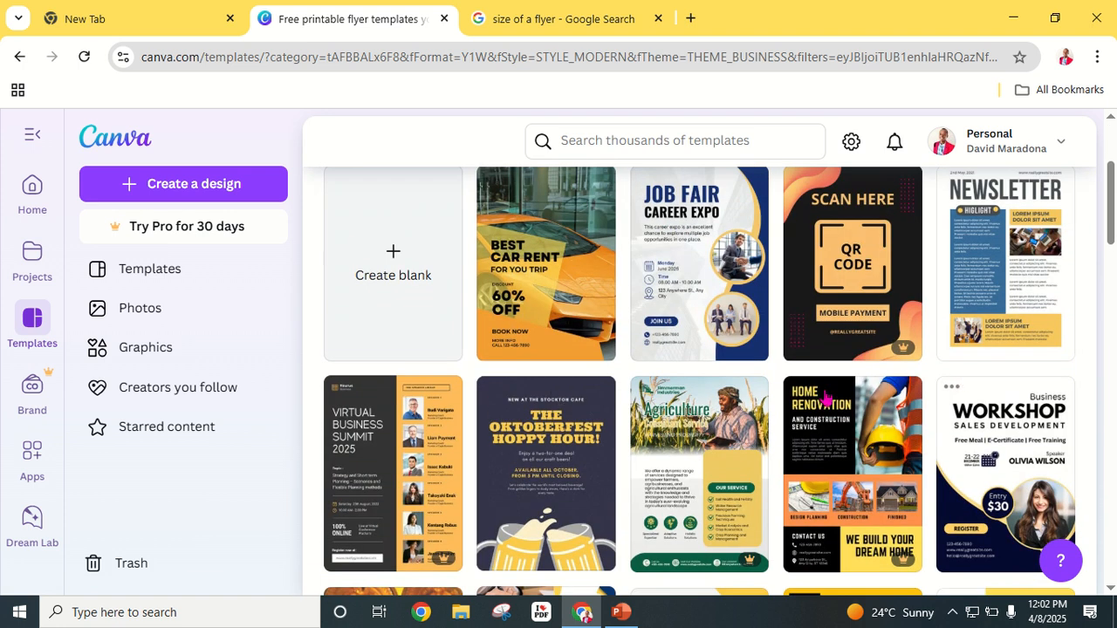
{"action": "scroll", "coordinate": [727, 442], "scroll_direction": "up", "scroll_amount": 2}
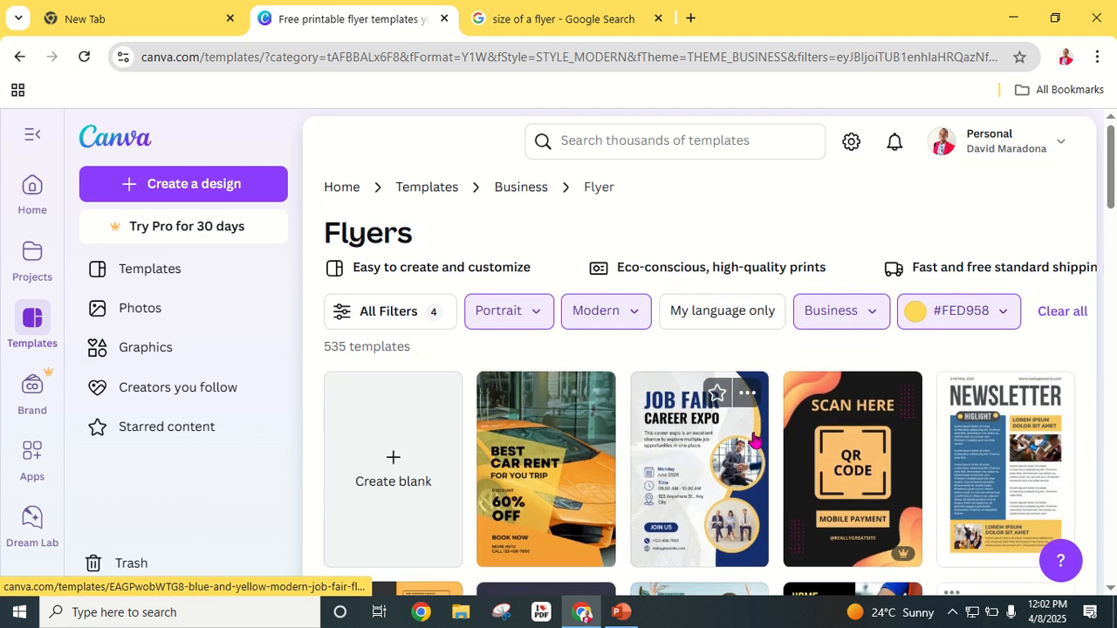
{"action": "scroll", "coordinate": [742, 441], "scroll_direction": "down", "scroll_amount": 2}
{"action": "scroll", "coordinate": [768, 421], "scroll_direction": "down", "scroll_amount": 6}
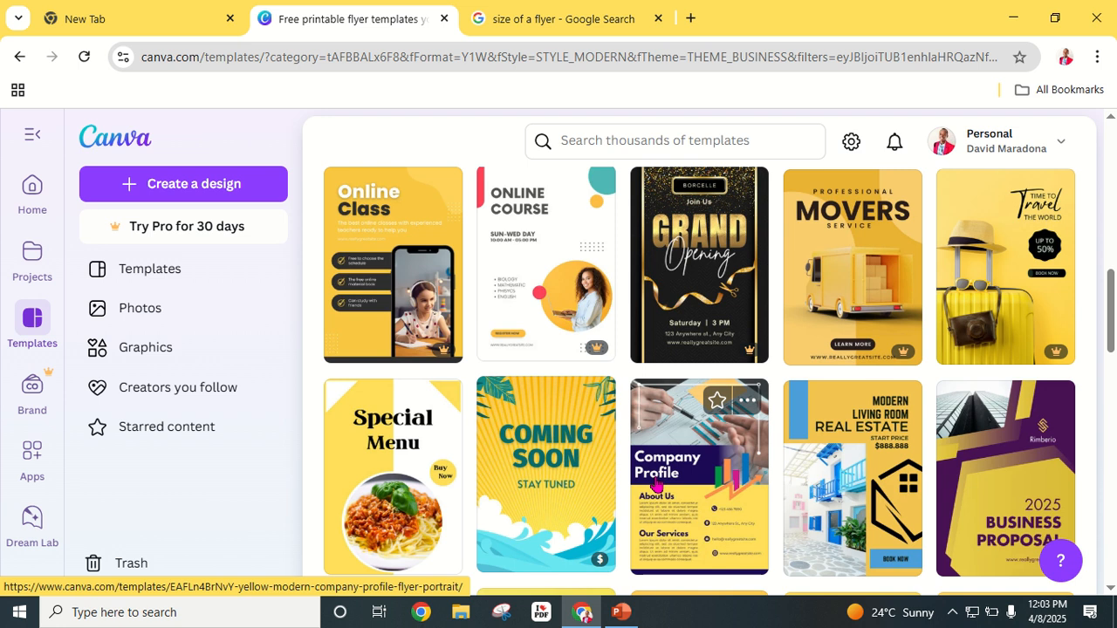
{"action": "scroll", "coordinate": [656, 485], "scroll_direction": "down", "scroll_amount": 2}
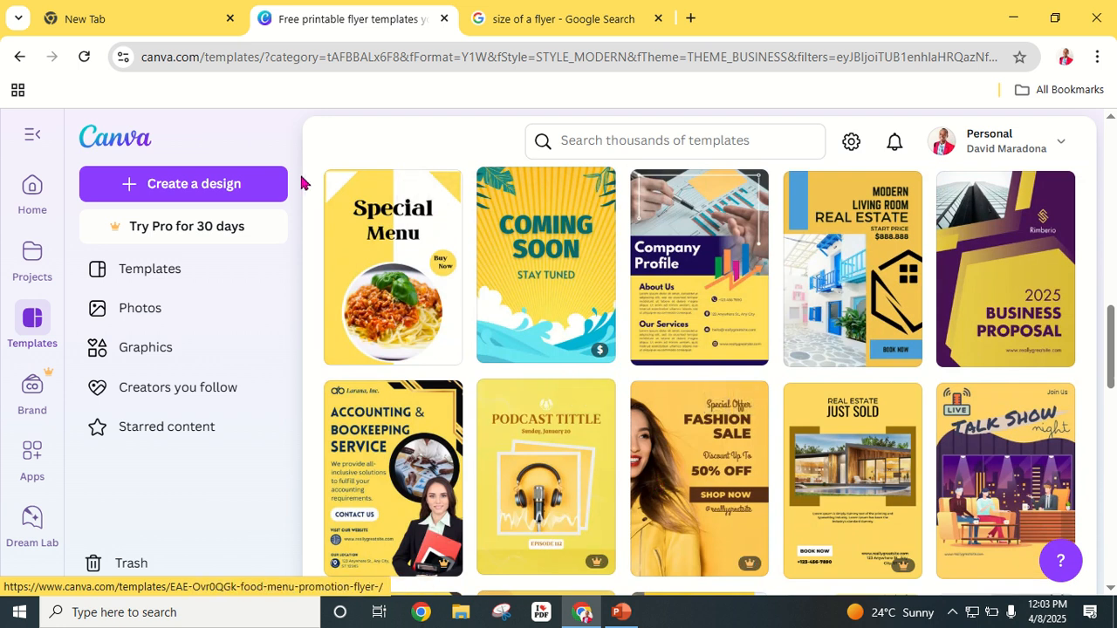
{"action": "left_click", "coordinate": [405, 312]}
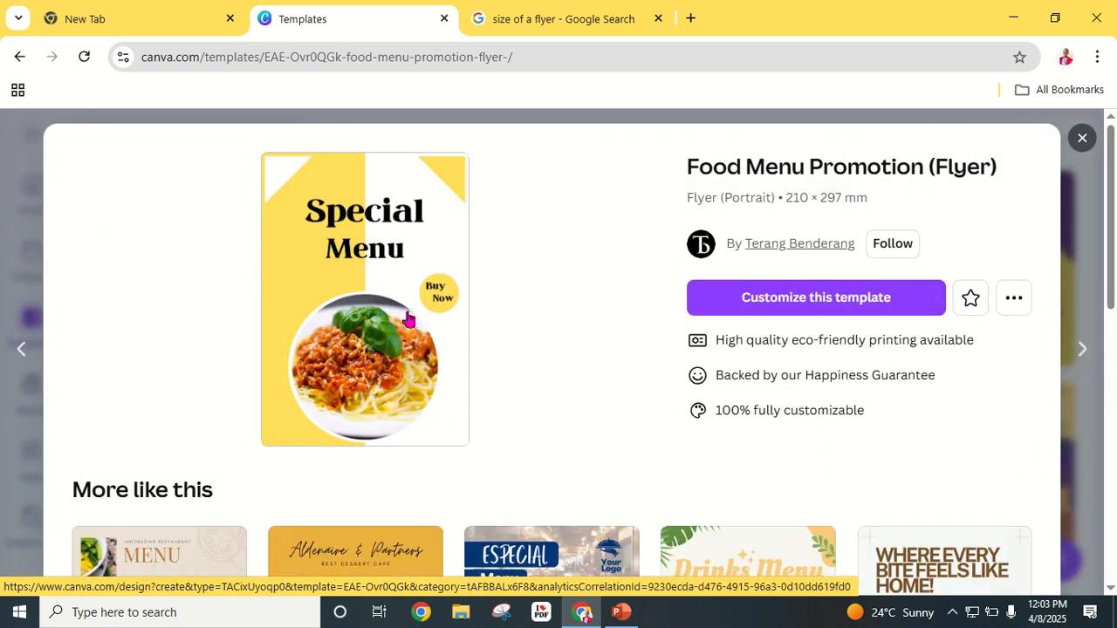
Step: From More like this, pick the Black Yellow Modern Restaurant Food Menu A4 template and customize it
{"action": "scroll", "coordinate": [375, 374], "scroll_direction": "down", "scroll_amount": 3}
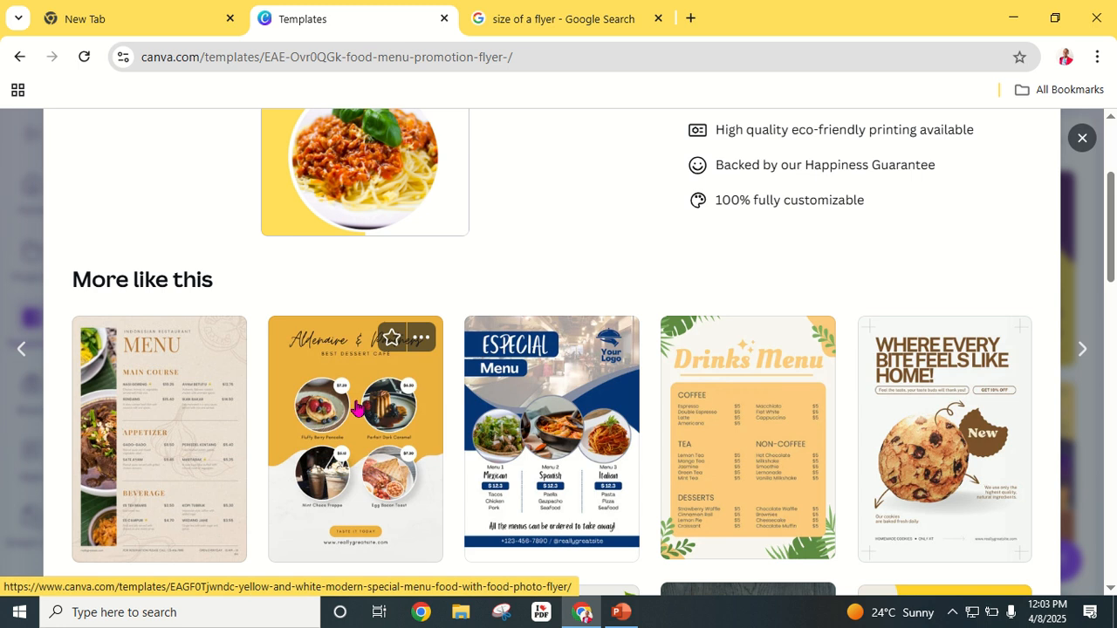
{"action": "scroll", "coordinate": [969, 380], "scroll_direction": "down", "scroll_amount": 3}
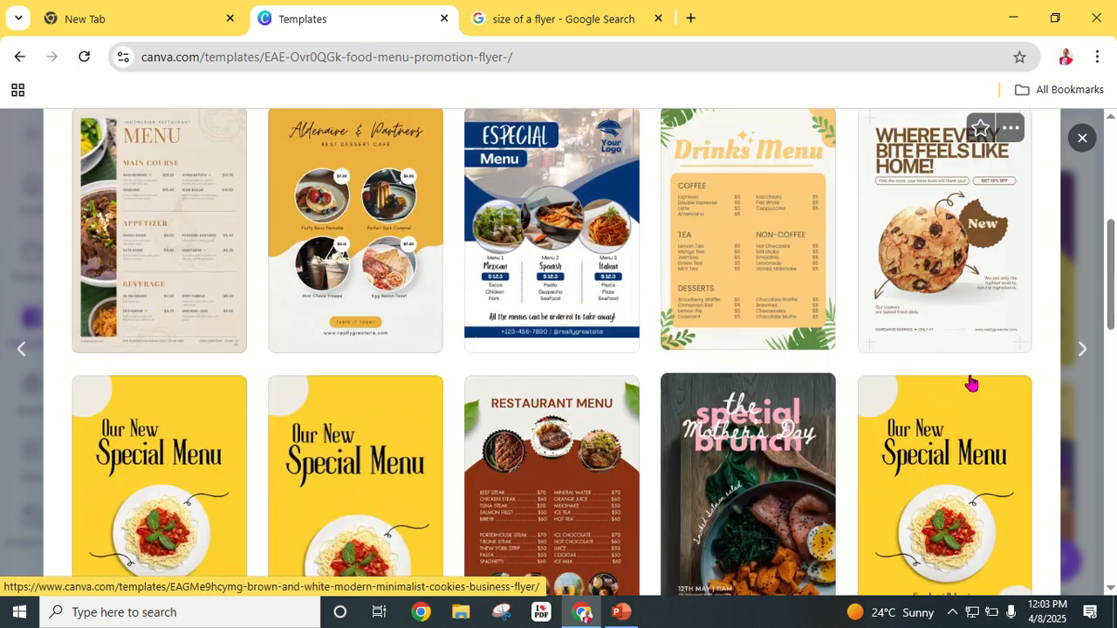
{"action": "scroll", "coordinate": [965, 376], "scroll_direction": "down", "scroll_amount": 3}
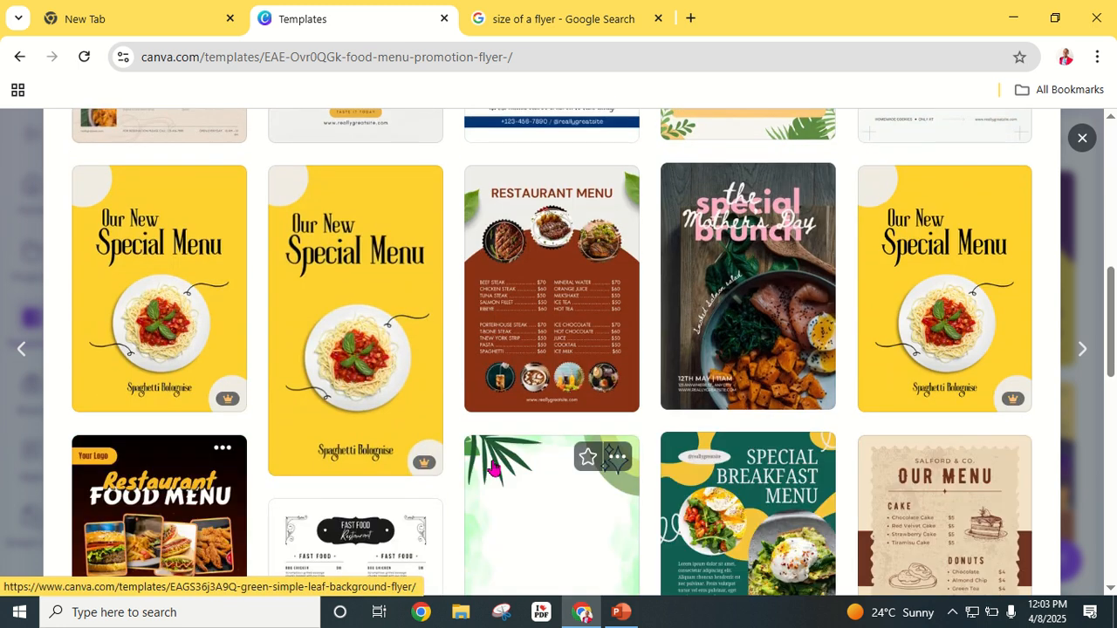
{"action": "scroll", "coordinate": [287, 491], "scroll_direction": "down", "scroll_amount": 3}
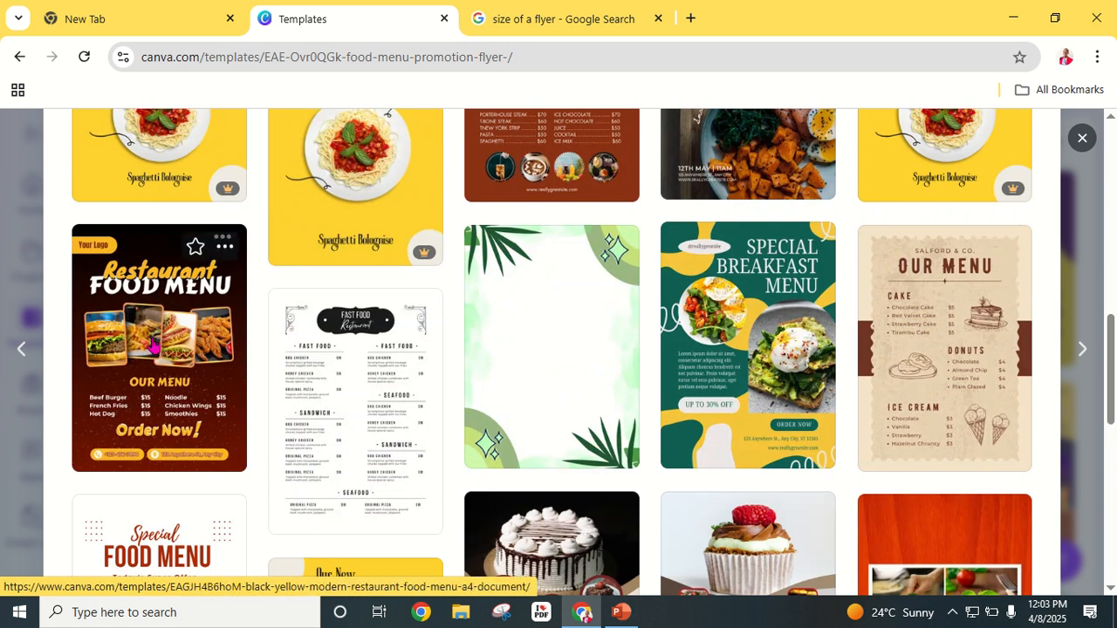
{"action": "left_click", "coordinate": [153, 345]}
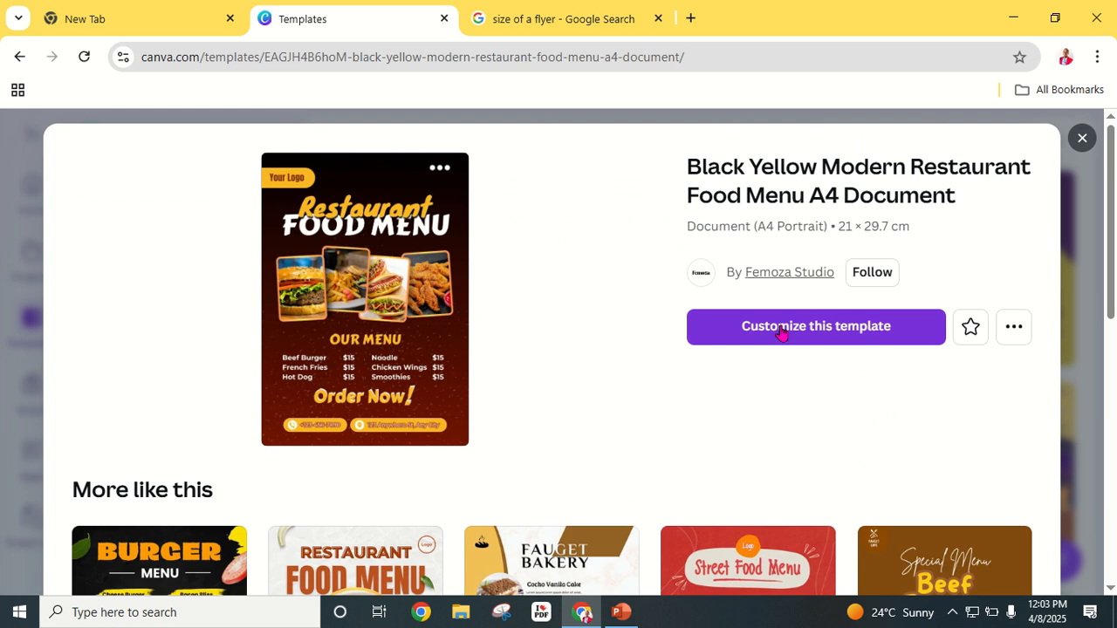
{"action": "left_click", "coordinate": [756, 349]}
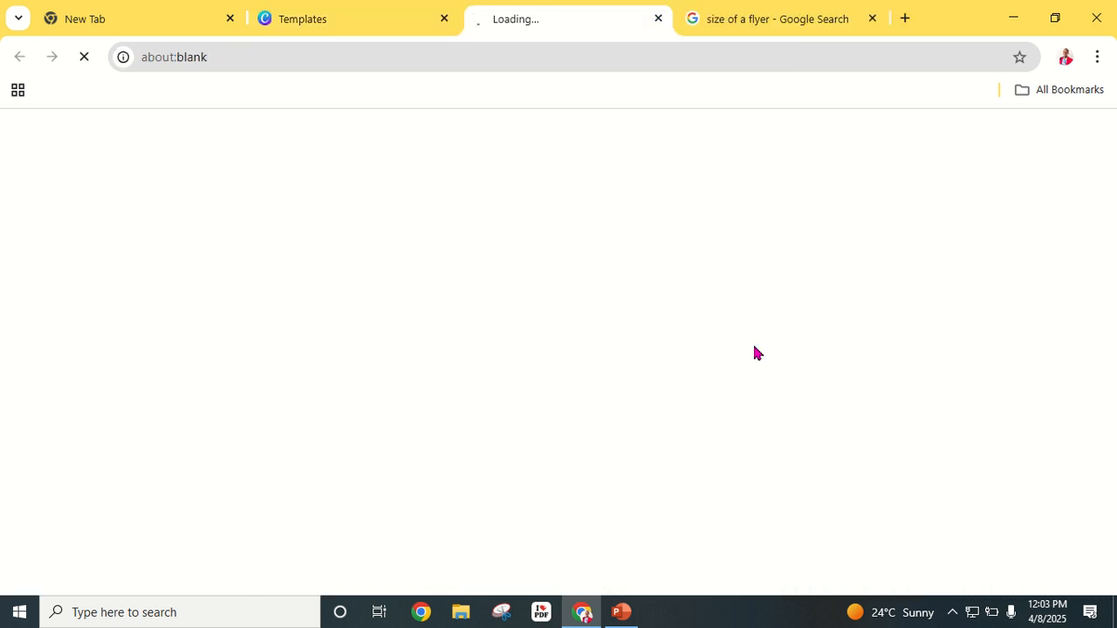
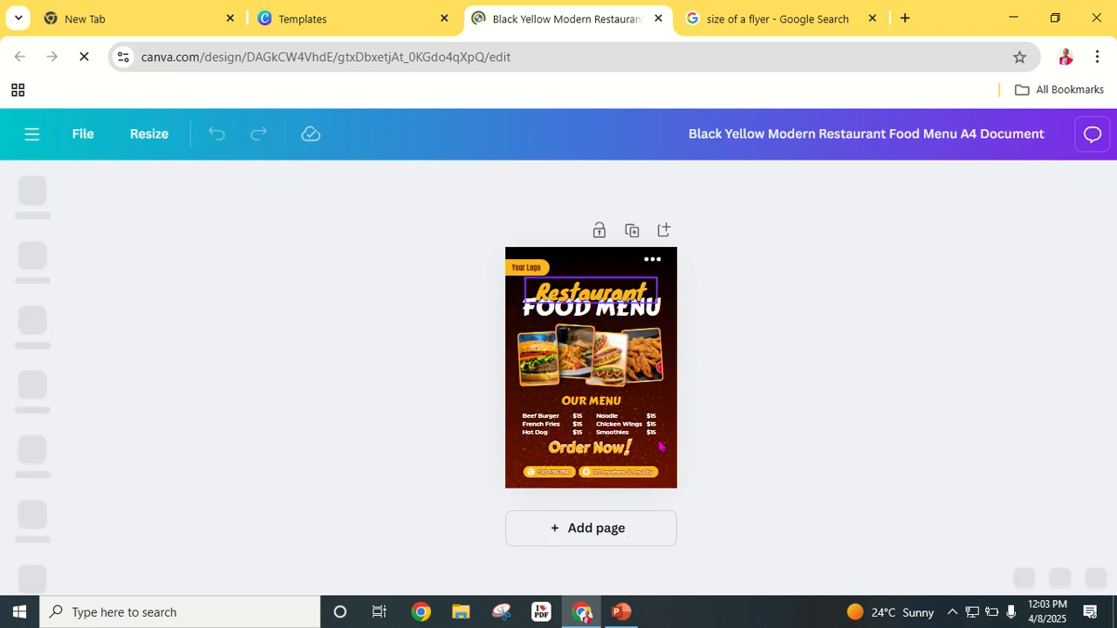
Step: Zoom the food menu template to about 57% and scroll up to its logo and headings
{"action": "left_click", "coordinate": [583, 264]}
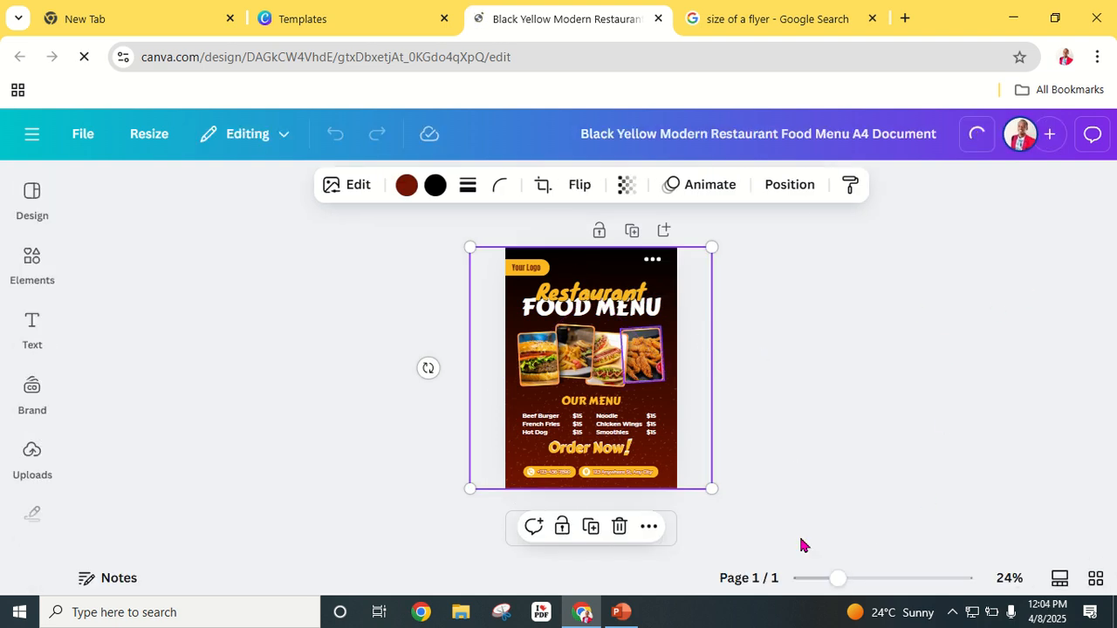
{"action": "left_click_drag", "start_coordinate": [836, 579], "coordinate": [802, 587]}
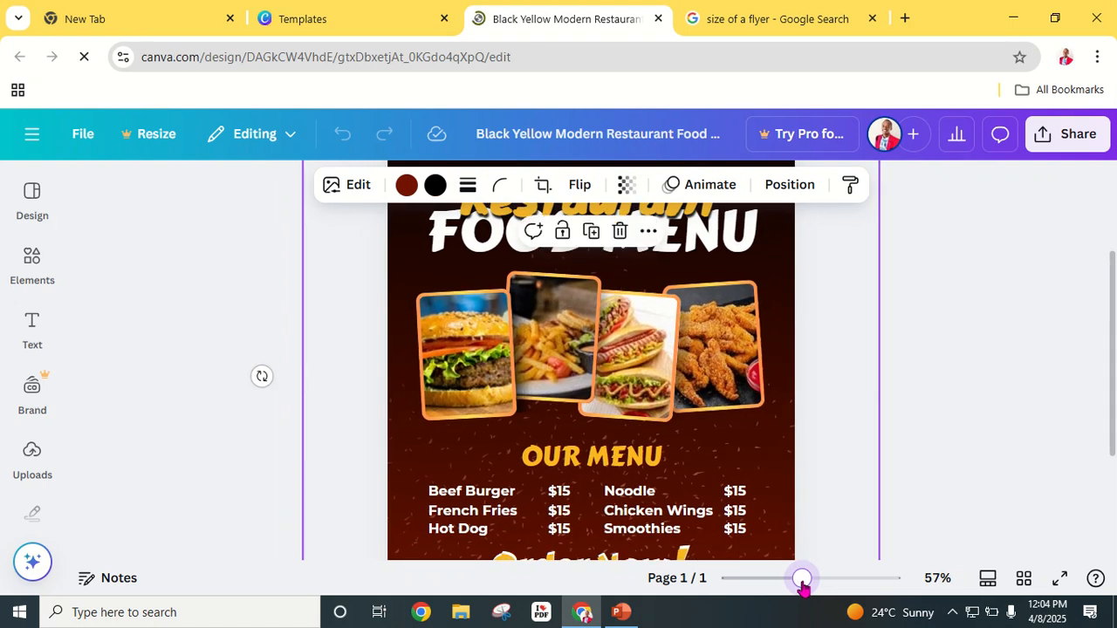
{"action": "scroll", "coordinate": [1024, 327], "scroll_direction": "up", "scroll_amount": 2}
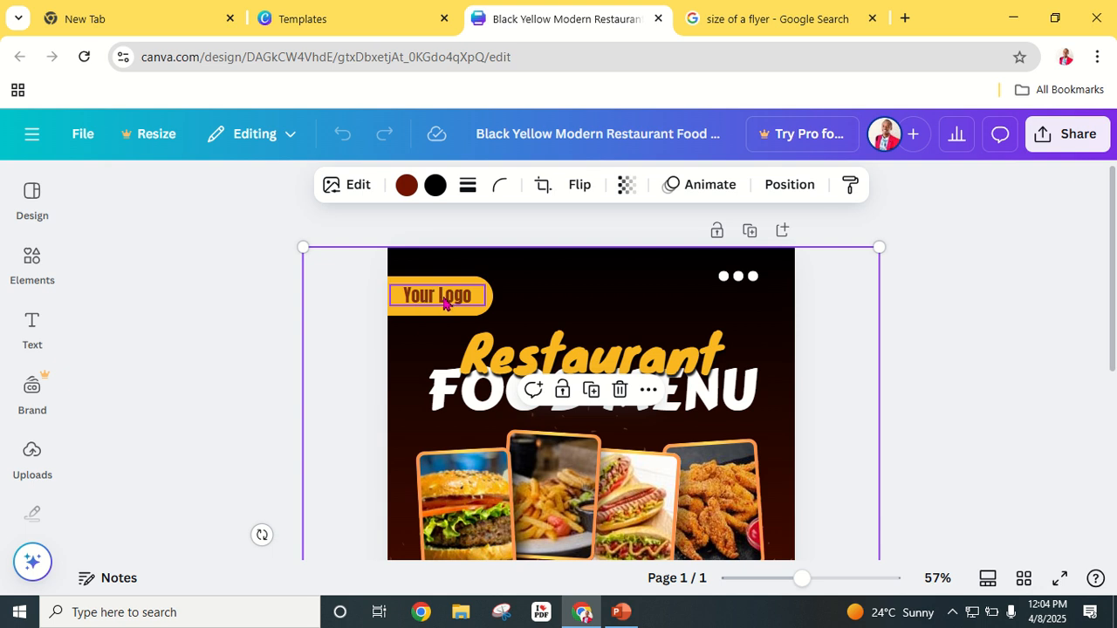
Step: Stretch the Your Logo pill wider and undo an accidentally added dark-red rectangle
{"action": "left_click", "coordinate": [494, 305]}
{"action": "left_click_drag", "start_coordinate": [504, 298], "coordinate": [529, 299]}
{"action": "left_click", "coordinate": [474, 301]}
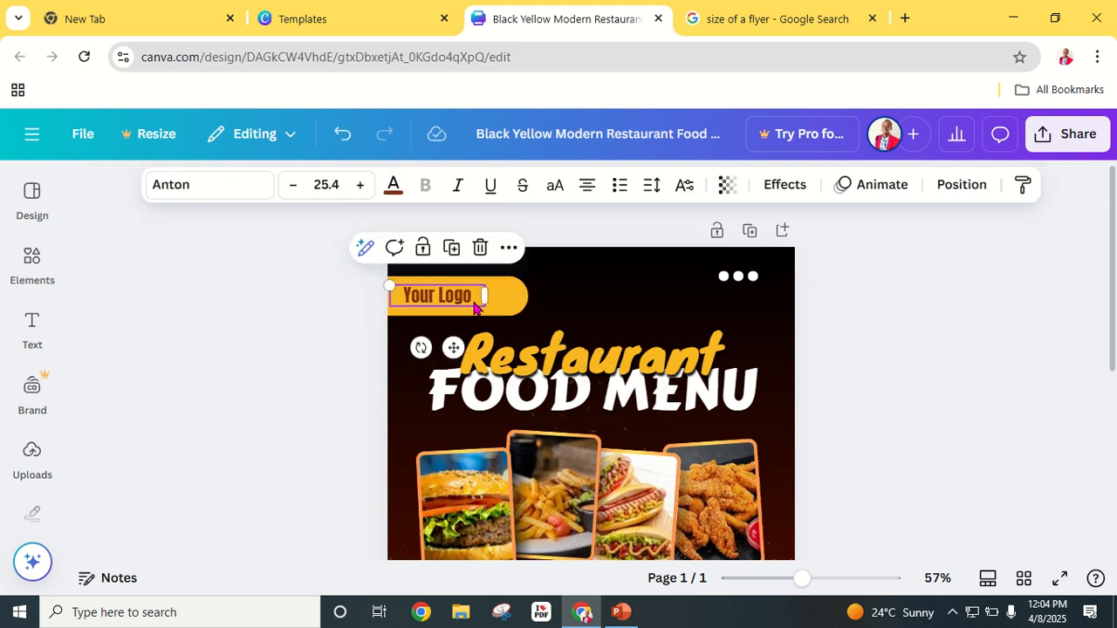
{"action": "left_click", "coordinate": [472, 301]}
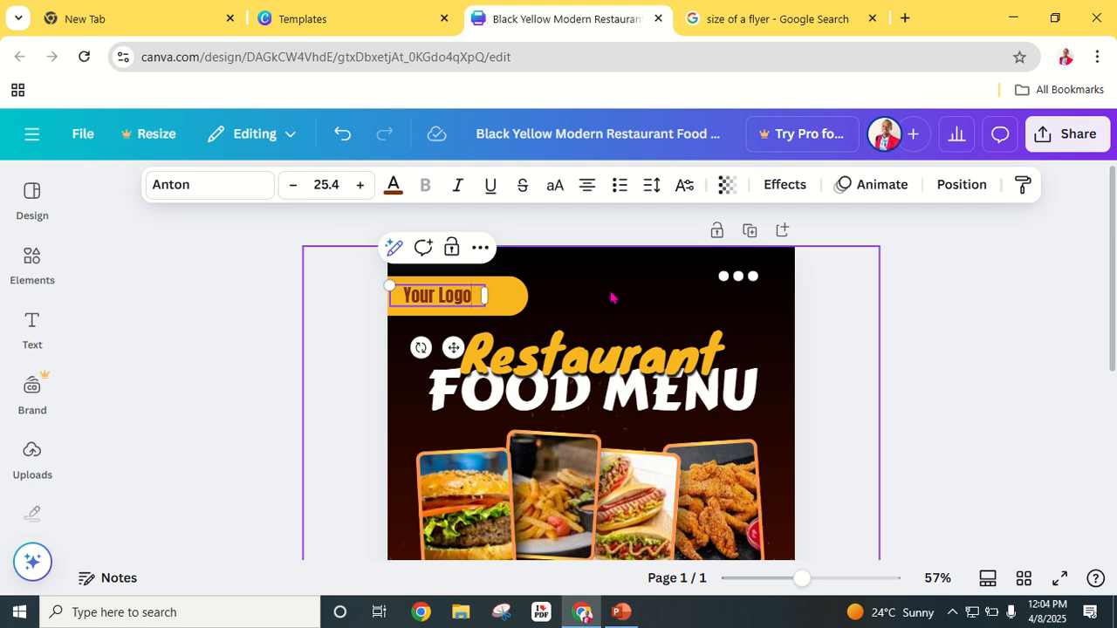
{"action": "left_click", "coordinate": [917, 317]}
{"action": "left_click", "coordinate": [453, 301]}
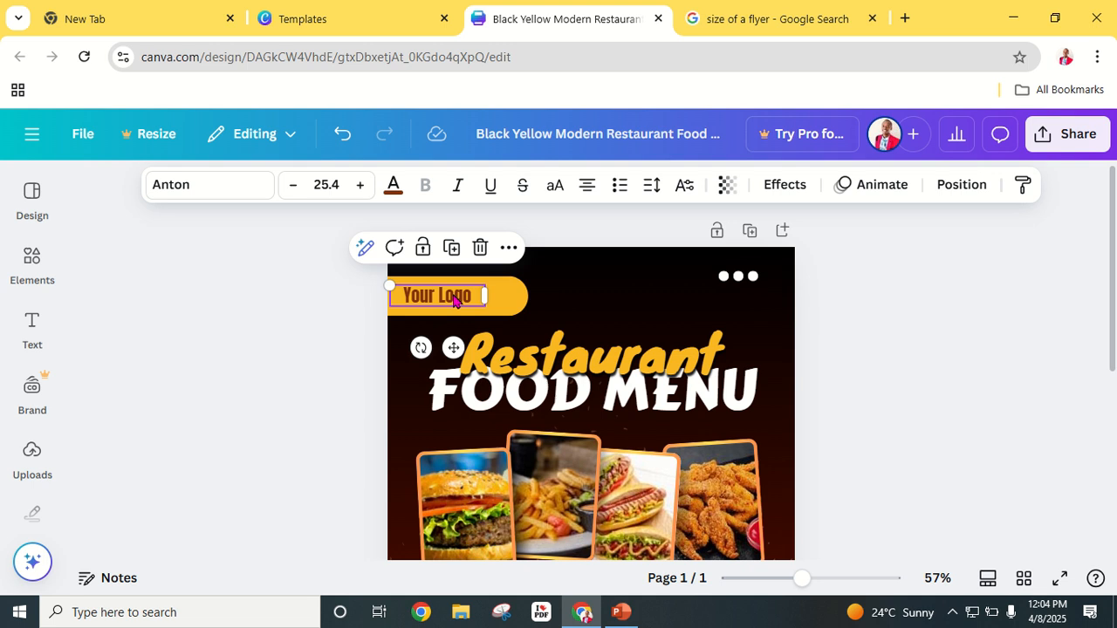
{"action": "key", "text": "r"}
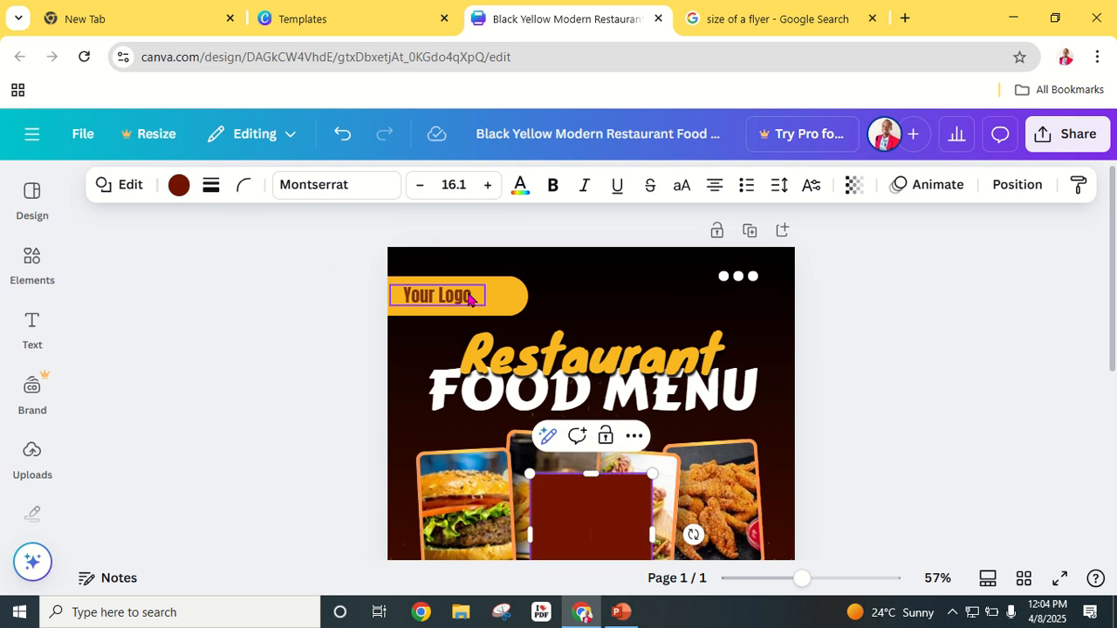
{"action": "left_click", "coordinate": [341, 134]}
Step: Replace the Your Logo text with RO BAKERY and zoom in slightly
{"action": "left_click", "coordinate": [449, 300]}
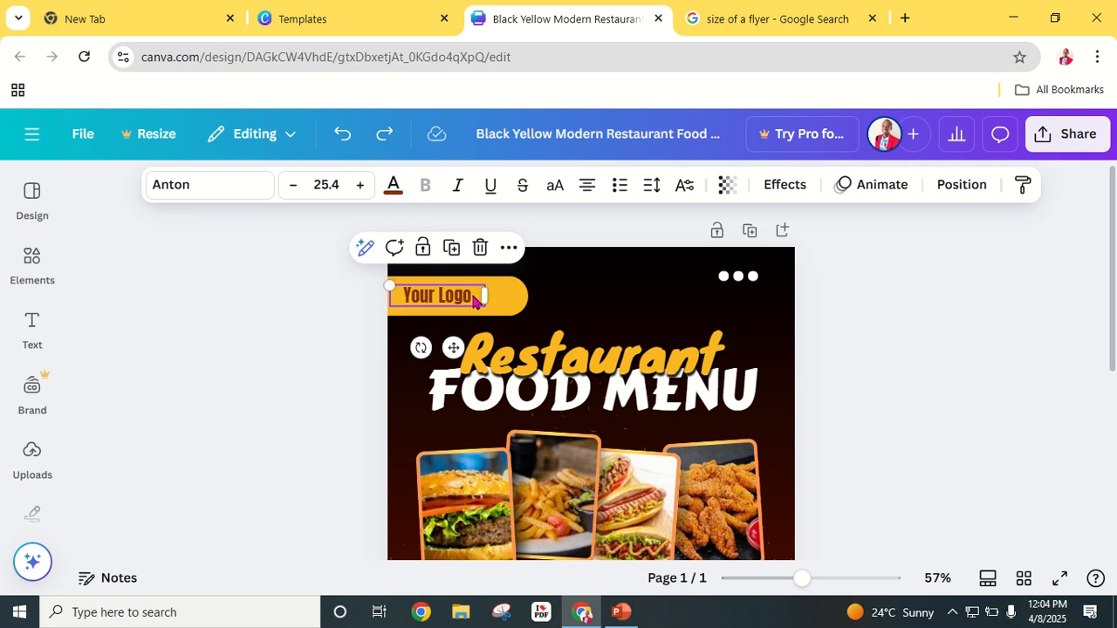
{"action": "double_click", "coordinate": [473, 298]}
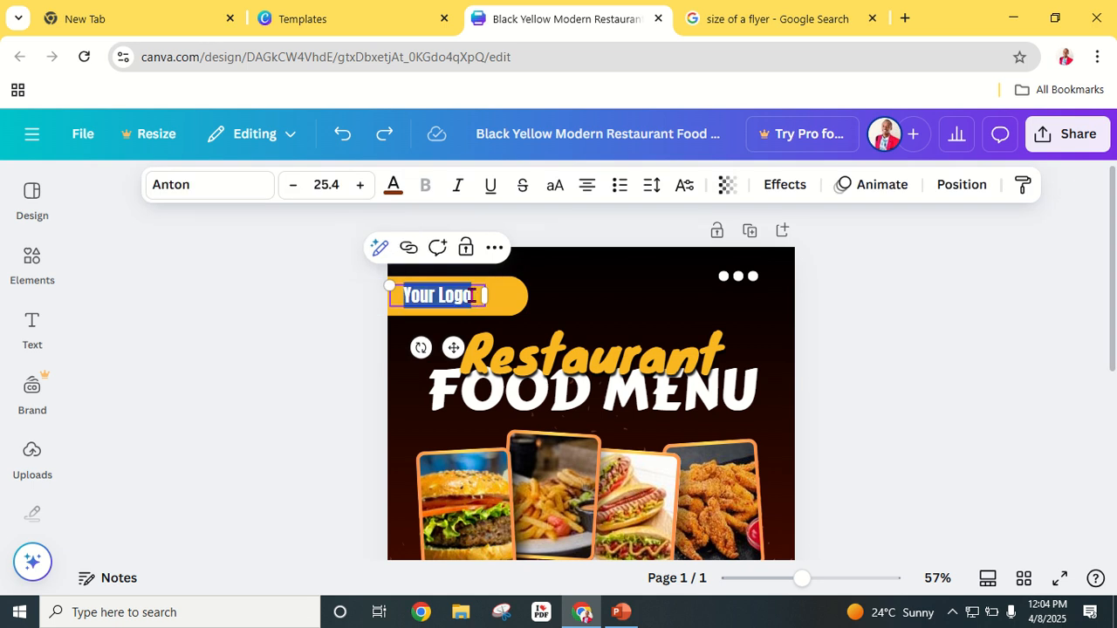
{"action": "type", "text": "RO"}
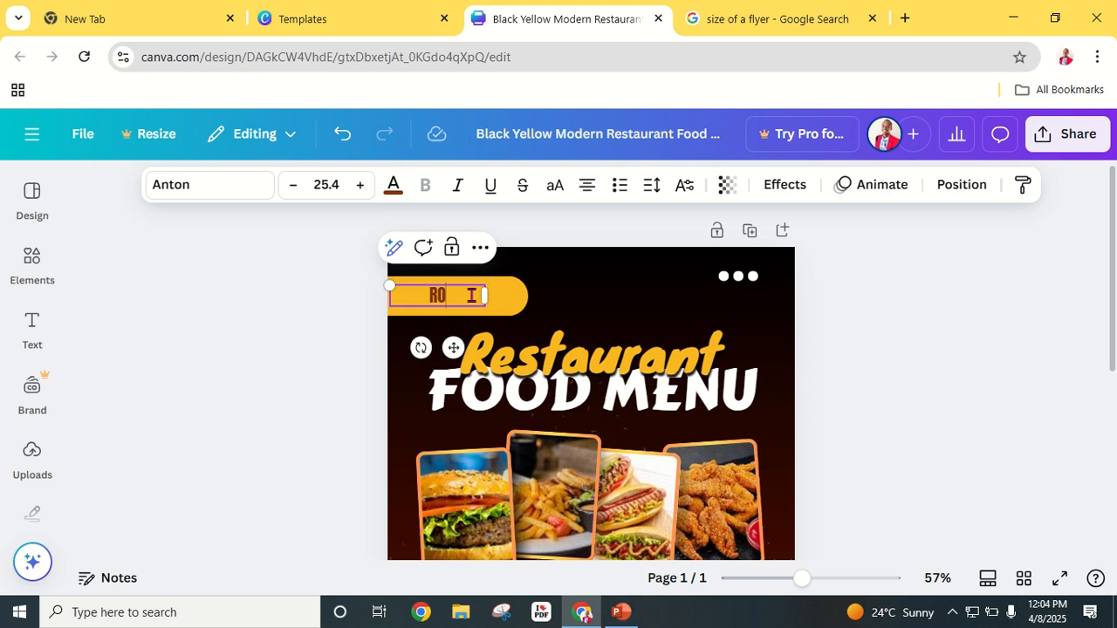
{"action": "type", "text": " BAKERY"}
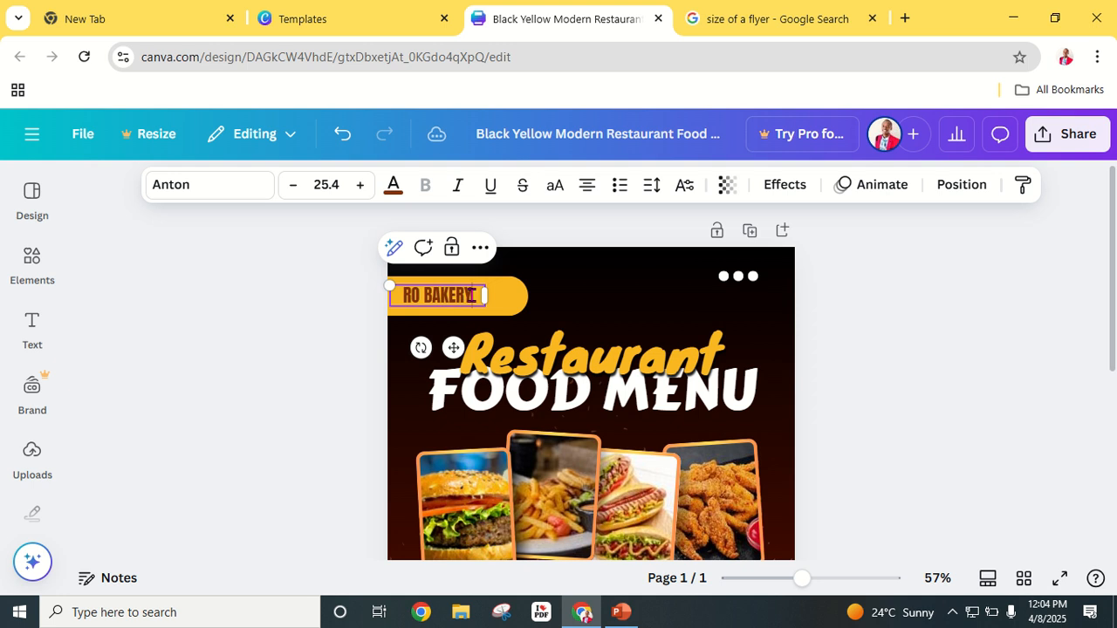
{"action": "left_click", "coordinate": [848, 324]}
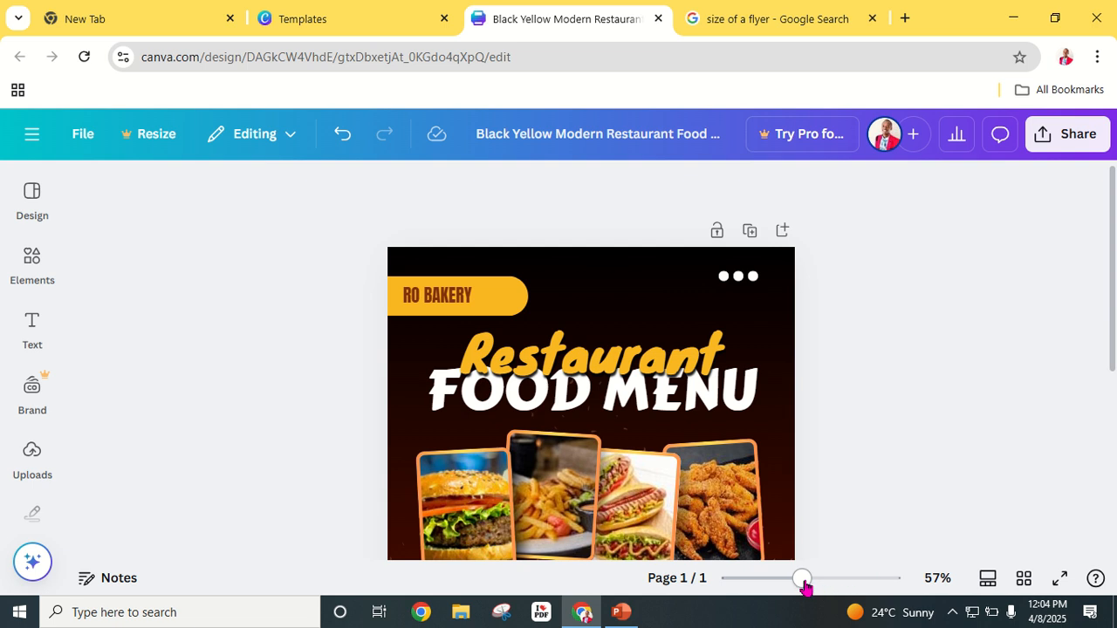
{"action": "left_click_drag", "start_coordinate": [803, 583], "coordinate": [820, 579]}
{"action": "left_click", "coordinate": [350, 246]}
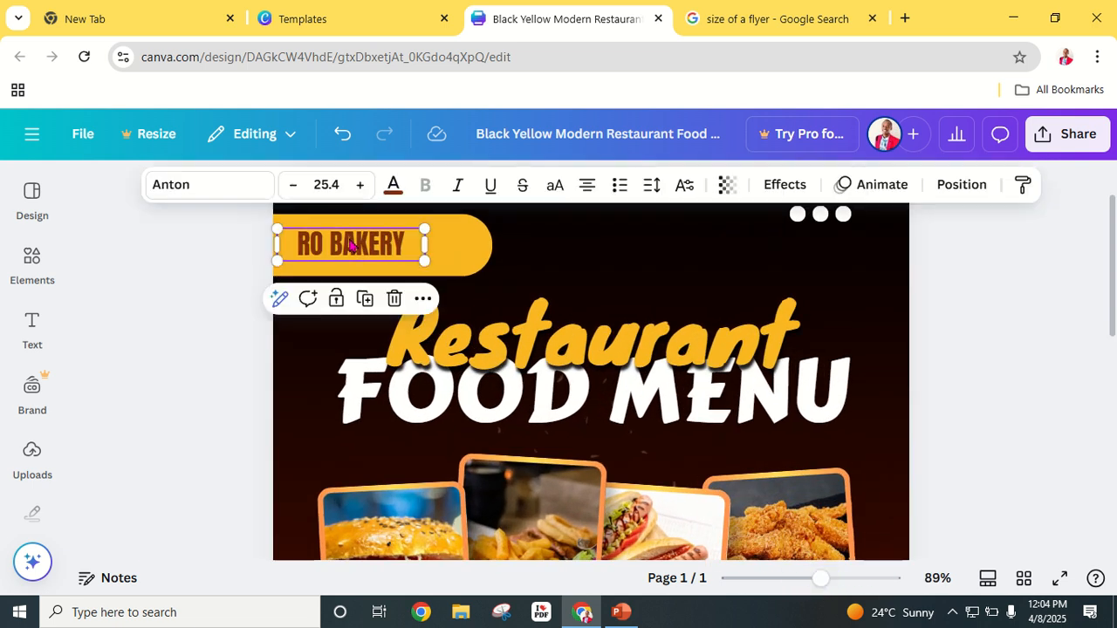
Step: Make the RO BAKERY text white and apply an Outline effect
{"action": "left_click", "coordinate": [394, 186]}
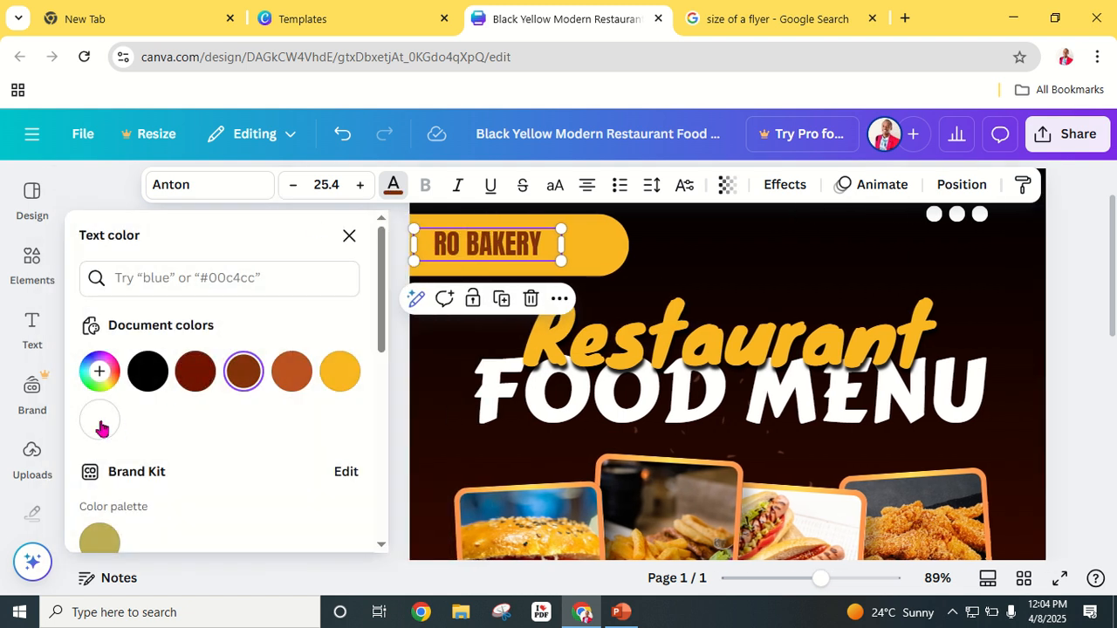
{"action": "left_click", "coordinate": [100, 422]}
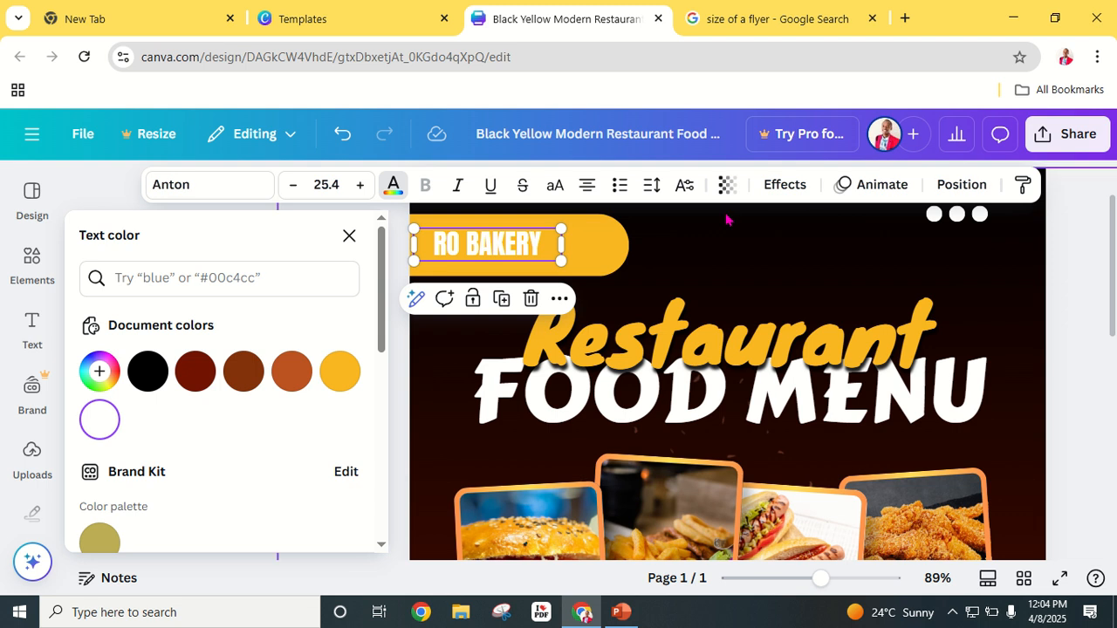
{"action": "left_click", "coordinate": [801, 191]}
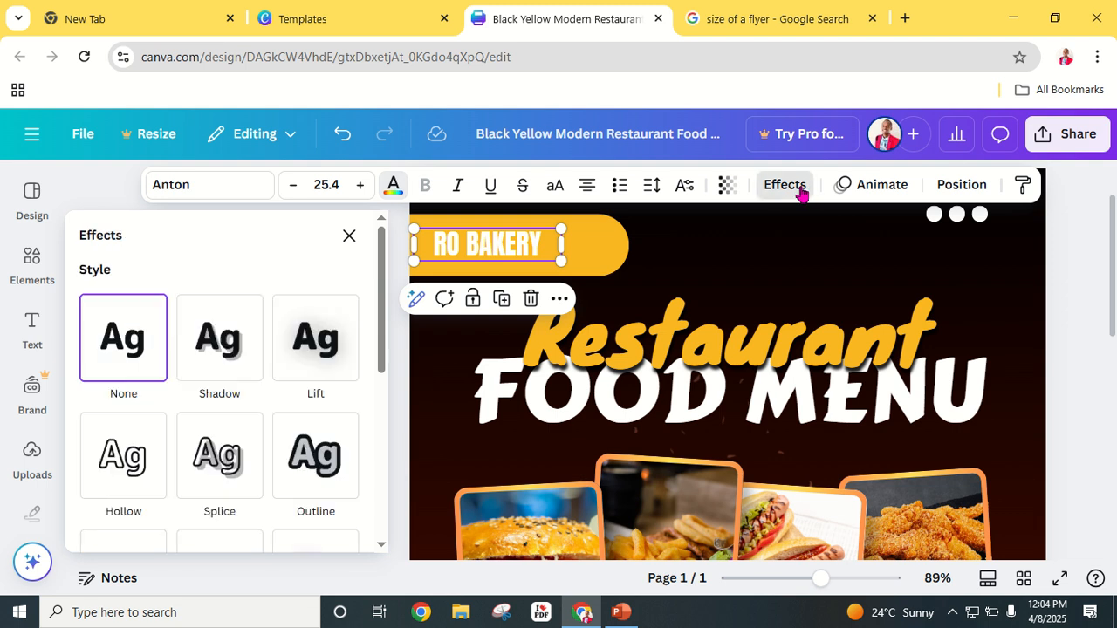
{"action": "left_click", "coordinate": [318, 457]}
{"action": "scroll", "coordinate": [310, 399], "scroll_direction": "down", "scroll_amount": 5}
{"action": "scroll", "coordinate": [310, 399], "scroll_direction": "up", "scroll_amount": 3}
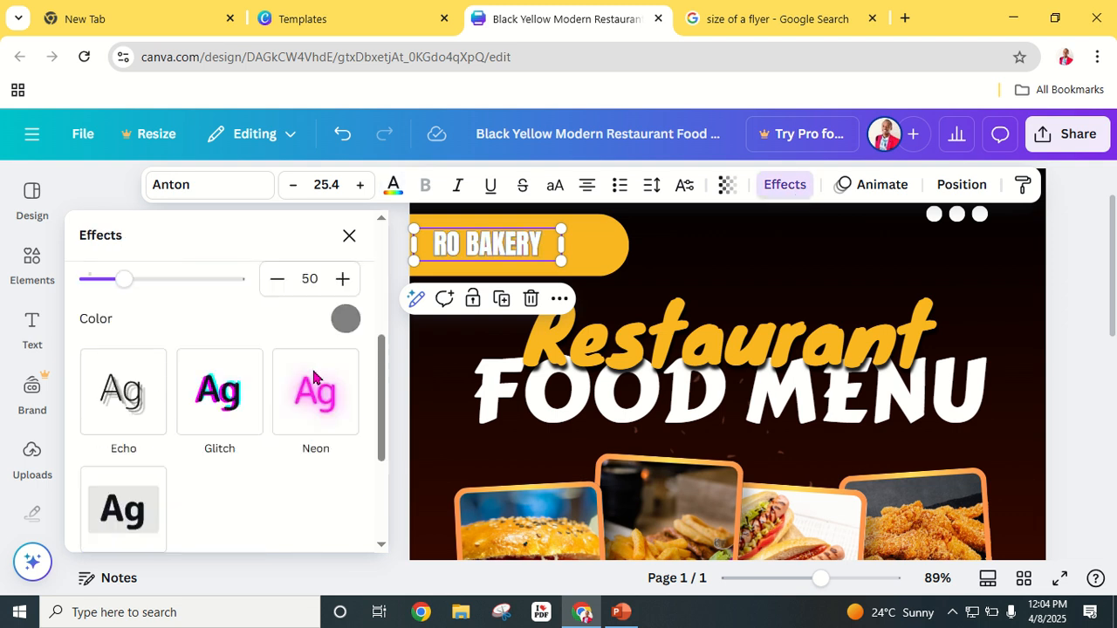
Step: Set the RO BAKERY outline colour to black, then zoom out to fit the flyer
{"action": "left_click", "coordinate": [345, 403]}
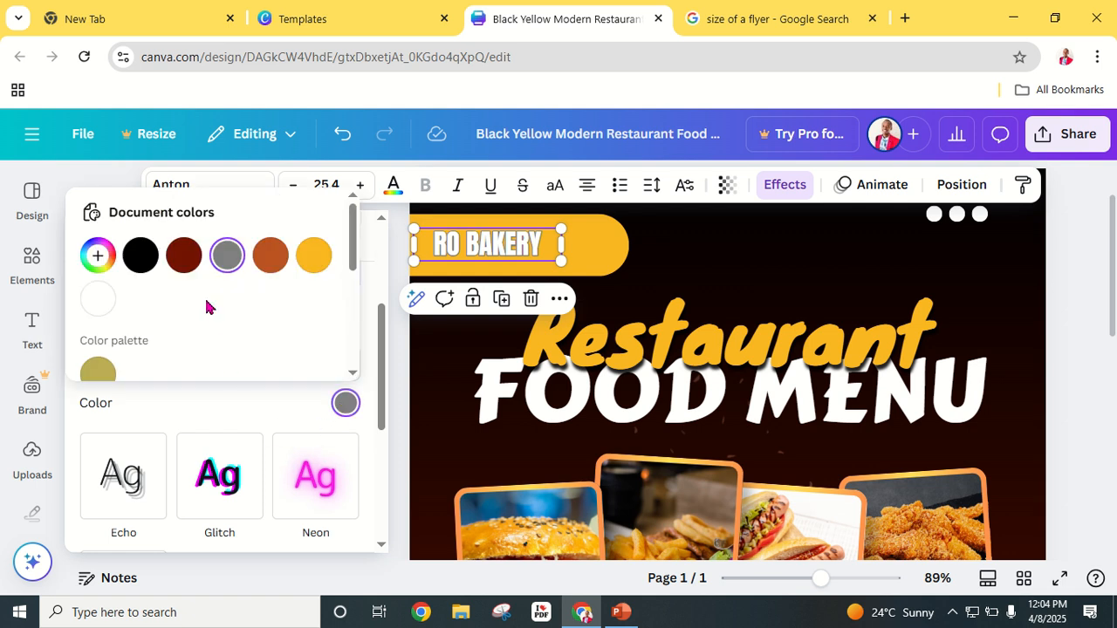
{"action": "left_click", "coordinate": [139, 255]}
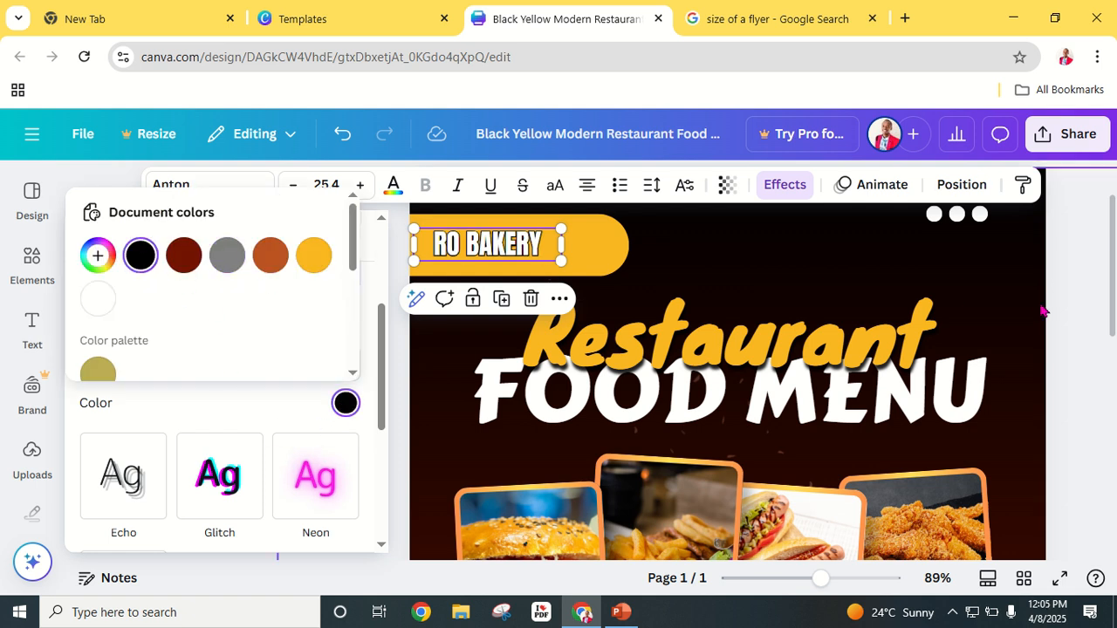
{"action": "left_click", "coordinate": [1078, 310]}
{"action": "left_click", "coordinate": [1079, 310]}
{"action": "left_click", "coordinate": [1024, 338]}
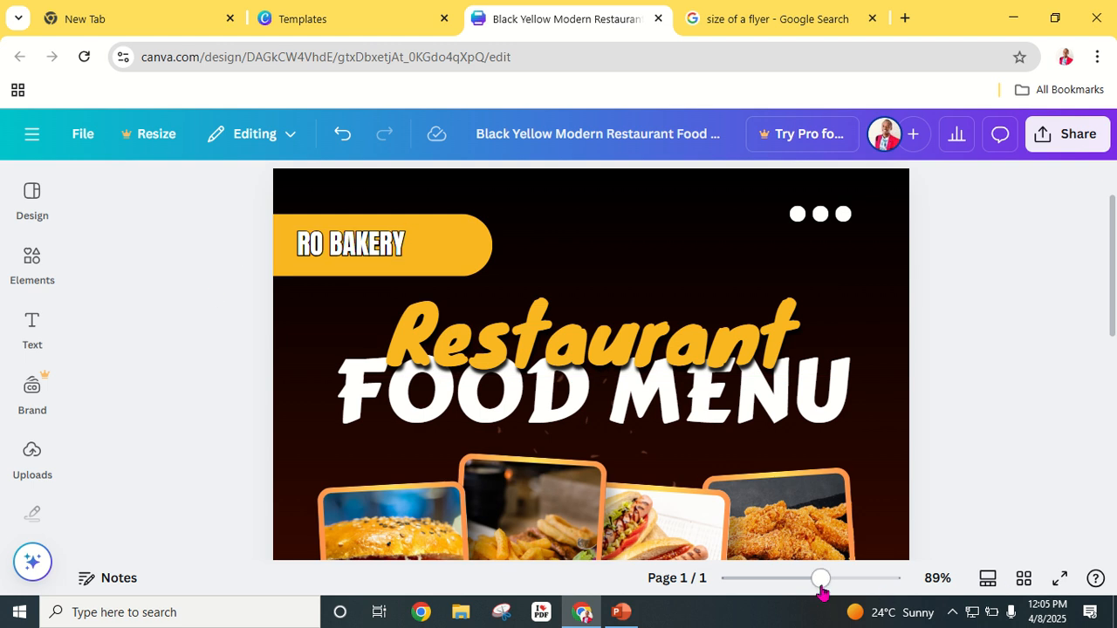
{"action": "left_click_drag", "start_coordinate": [821, 580], "coordinate": [843, 579]}
{"action": "scroll", "coordinate": [160, 376], "scroll_direction": "up", "scroll_amount": 3}
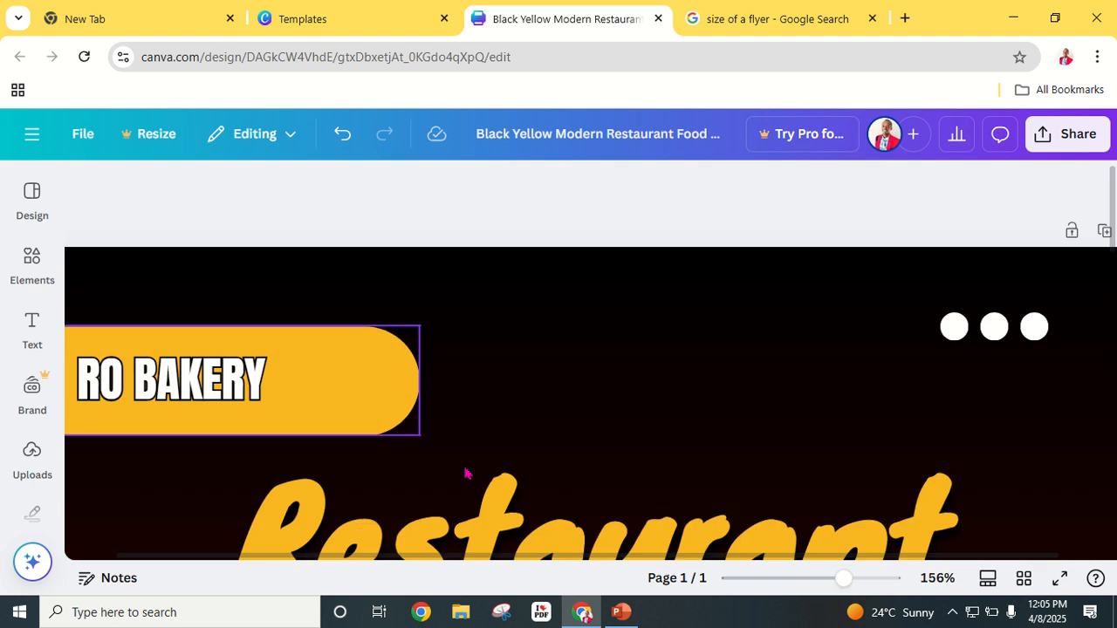
{"action": "left_click_drag", "start_coordinate": [843, 580], "coordinate": [789, 599]}
Step: Change the Restaurant / FOOD MENU headings to RONGAI and BAKERY
{"action": "left_click", "coordinate": [625, 339]}
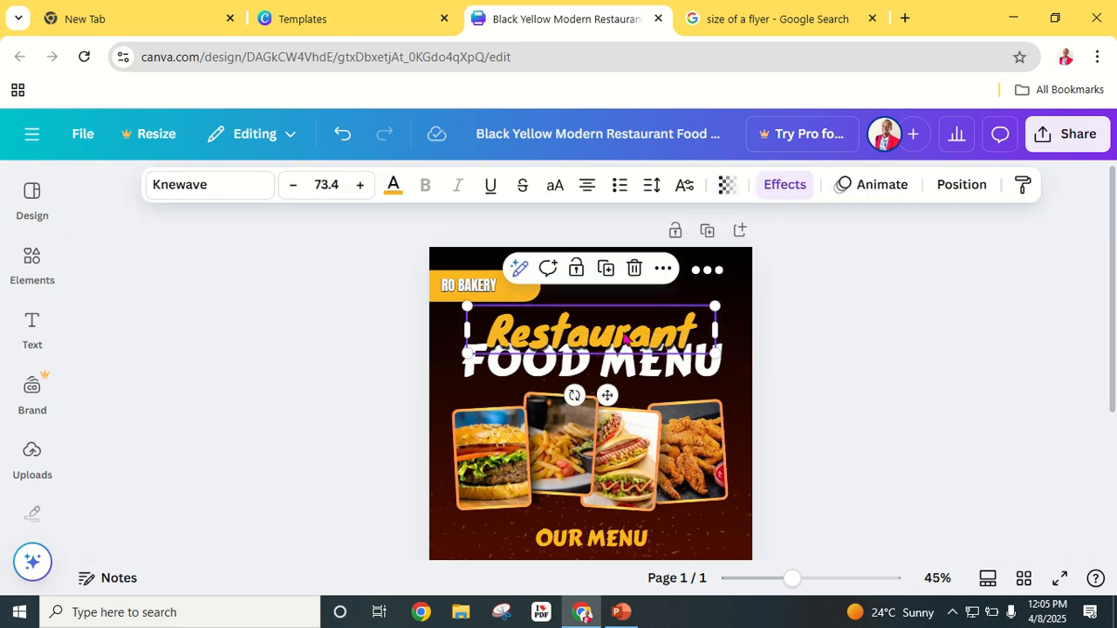
{"action": "double_click", "coordinate": [624, 340]}
{"action": "type", "text": "RONGAI"}
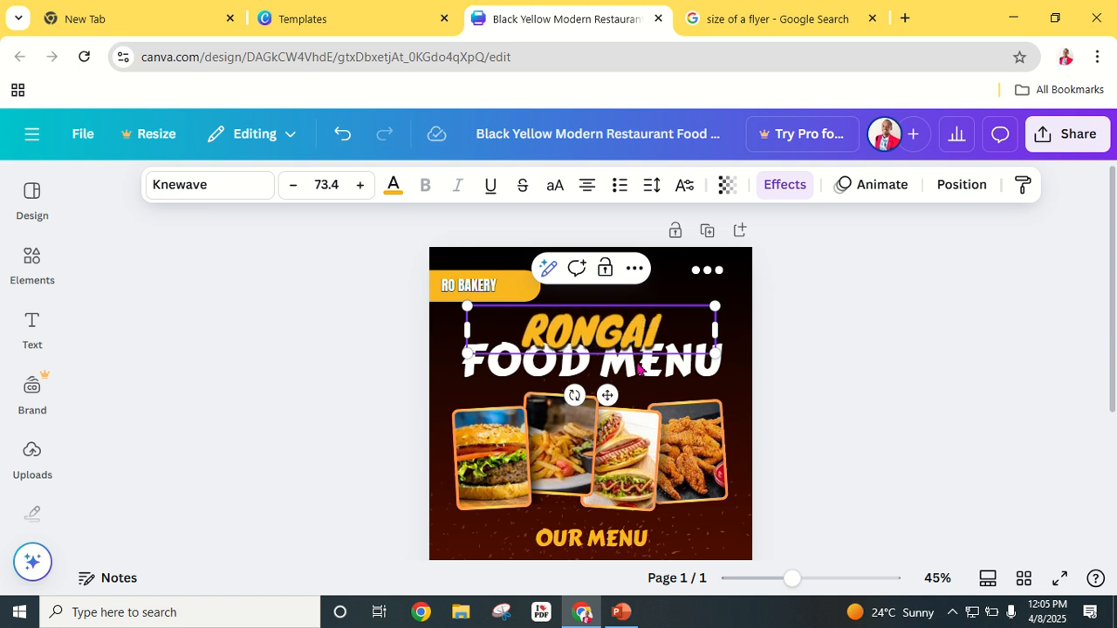
{"action": "double_click", "coordinate": [642, 369]}
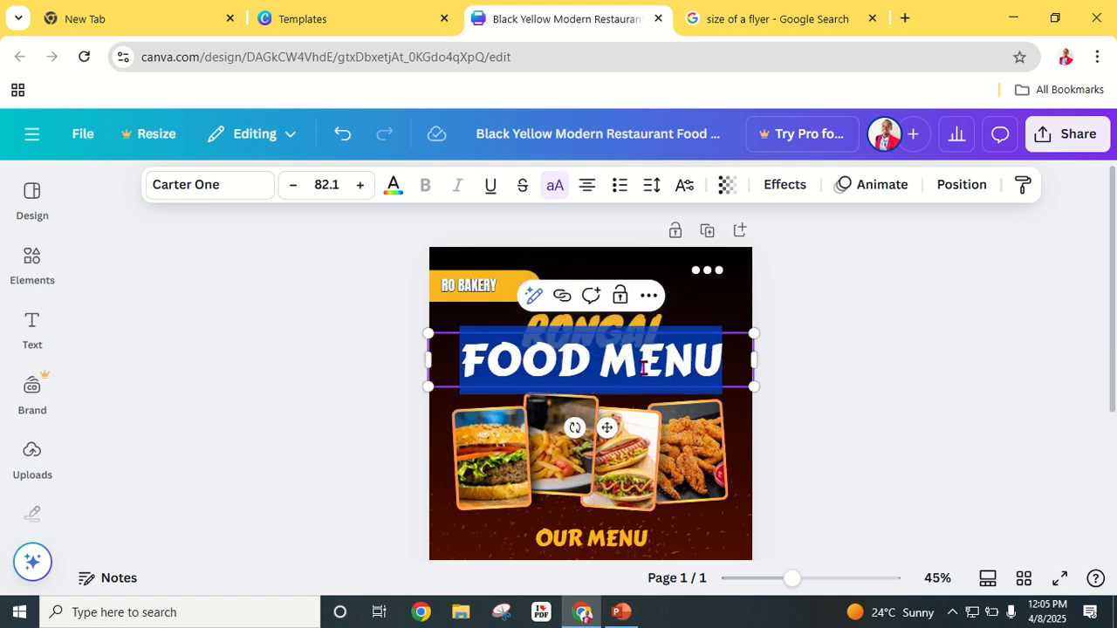
{"action": "type", "text": "BAKERY"}
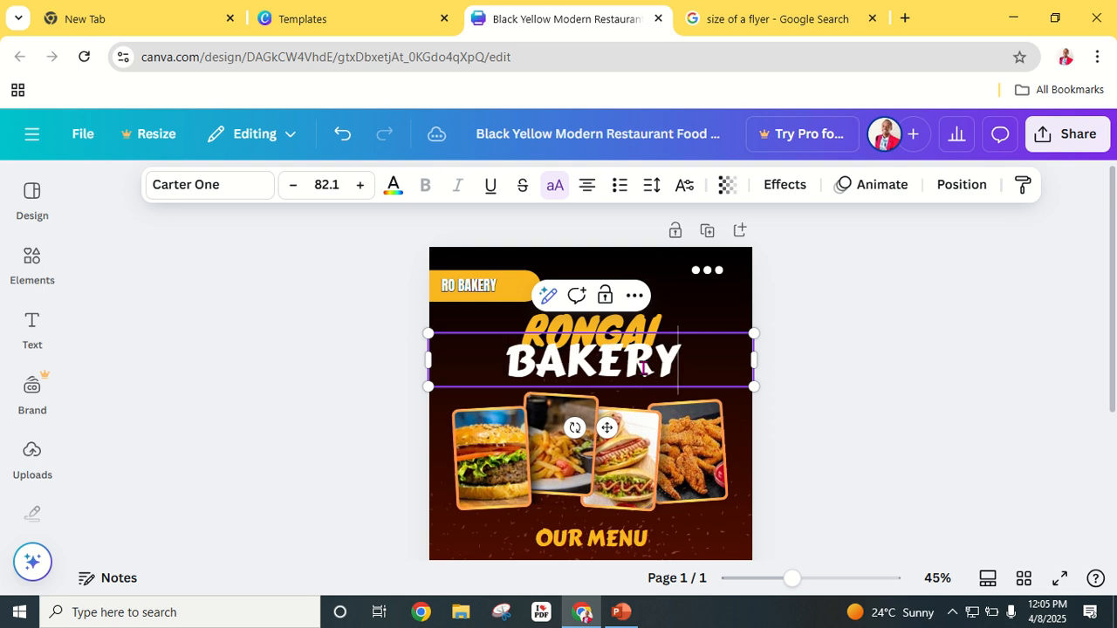
{"action": "left_click", "coordinate": [939, 316]}
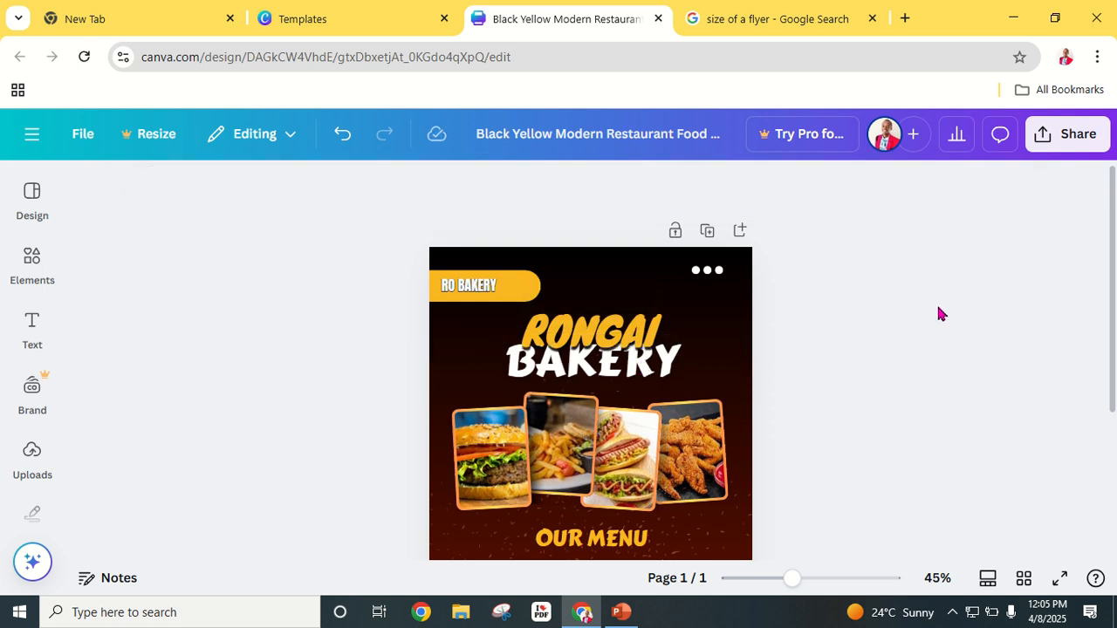
Step: Give the BAKERY heading an Outline effect coloured black
{"action": "left_click", "coordinate": [538, 373]}
{"action": "left_click", "coordinate": [810, 188]}
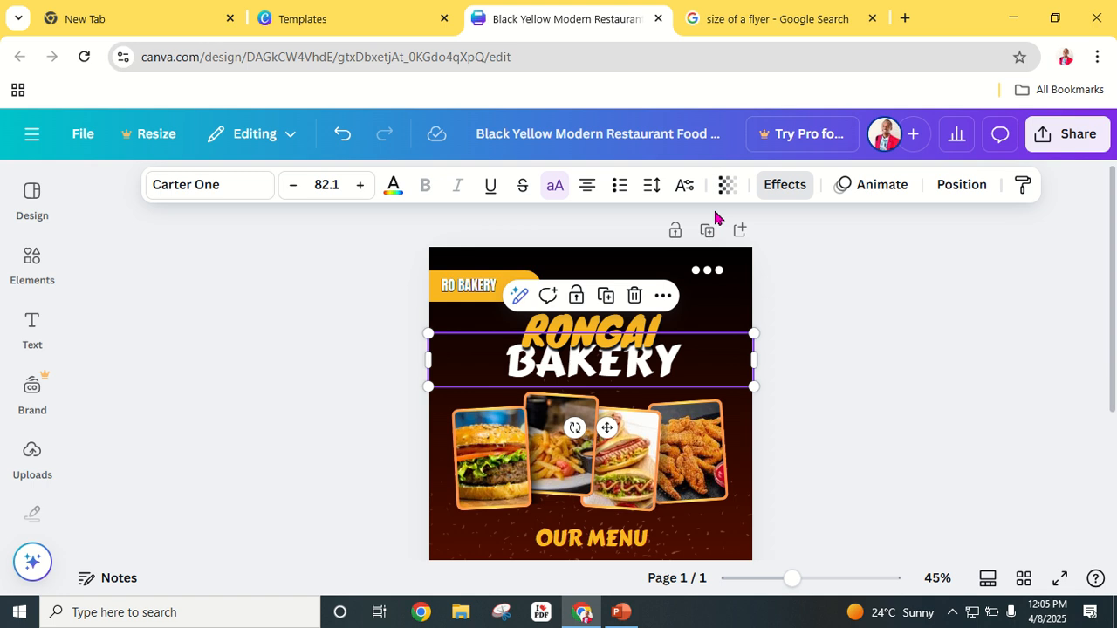
{"action": "left_click", "coordinate": [308, 439]}
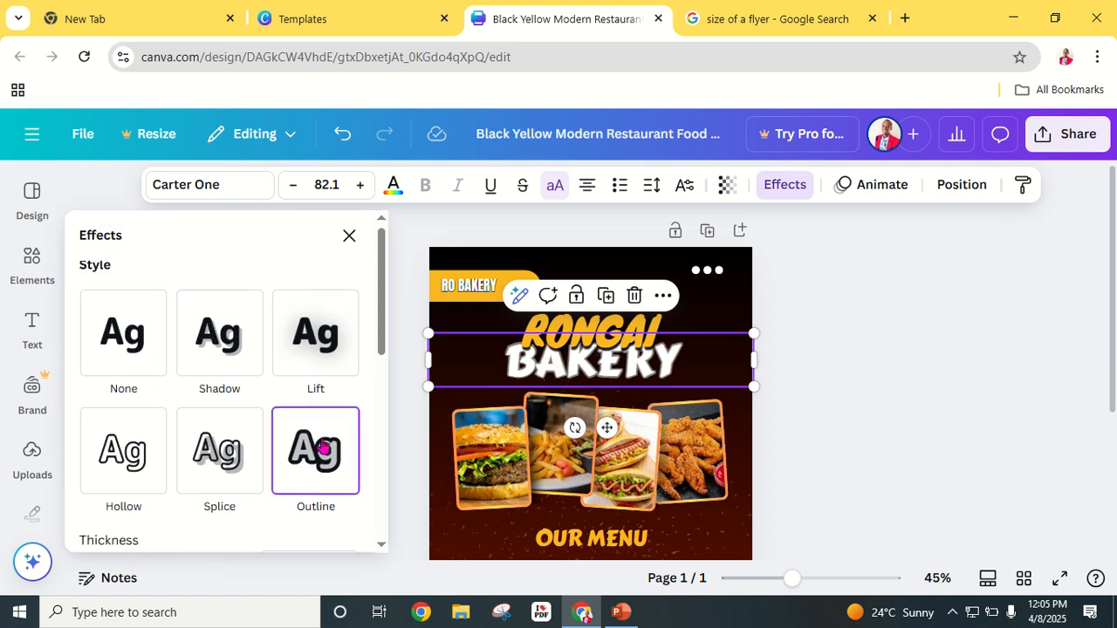
{"action": "scroll", "coordinate": [317, 449], "scroll_direction": "down", "scroll_amount": 3}
{"action": "left_click", "coordinate": [345, 403]}
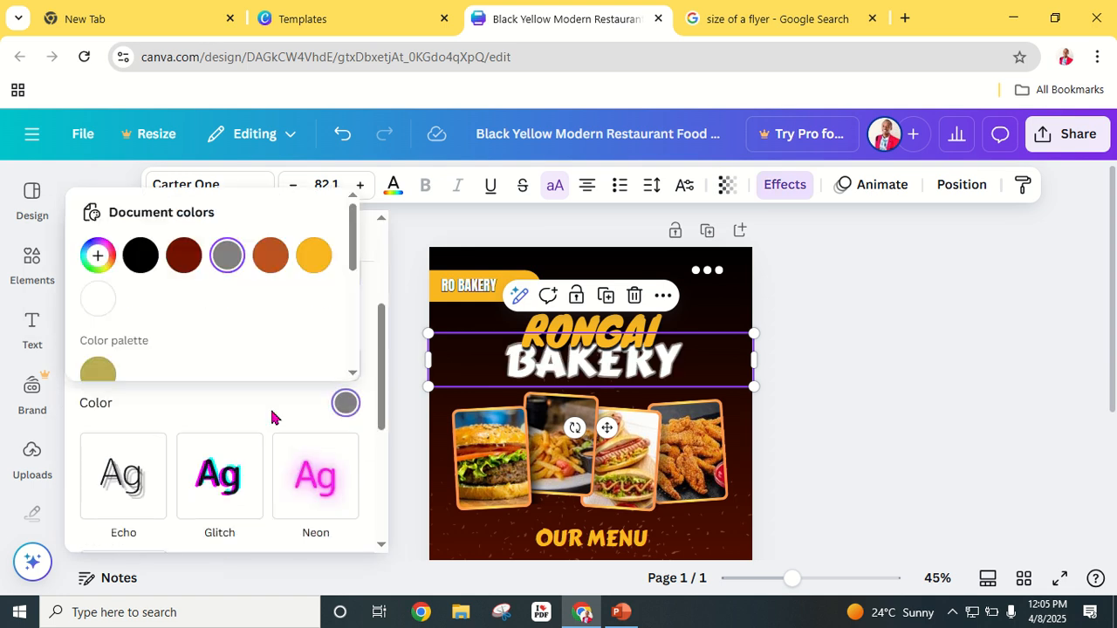
{"action": "left_click", "coordinate": [141, 255]}
Step: Bring up RONGAI's effect colour choices, then close the effect settings and deselect
{"action": "left_click", "coordinate": [553, 326]}
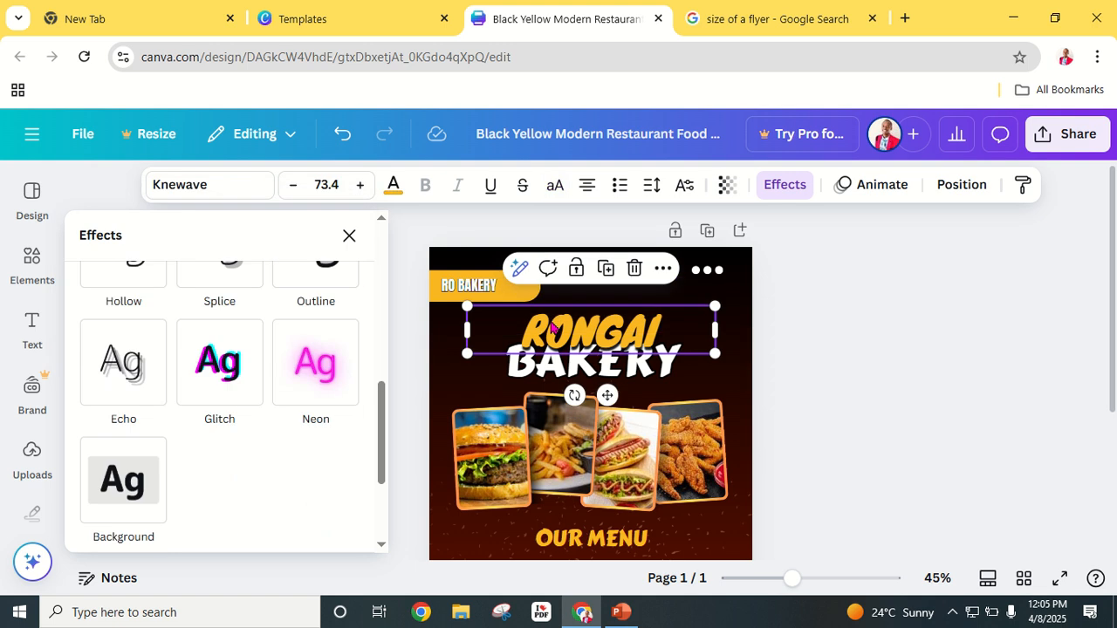
{"action": "scroll", "coordinate": [325, 362], "scroll_direction": "up", "scroll_amount": 3}
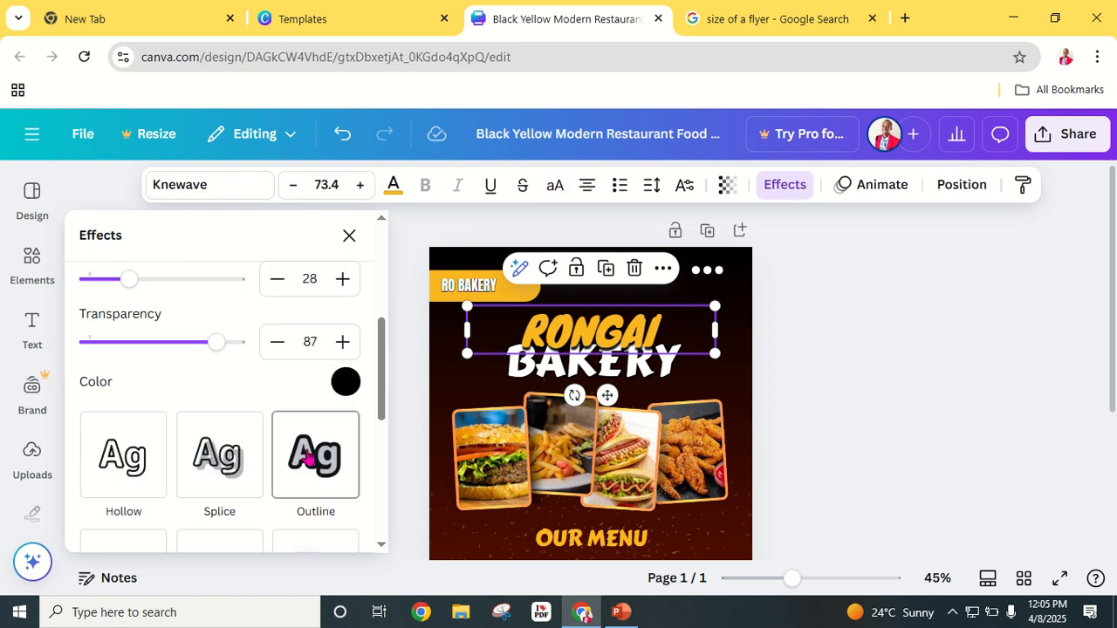
{"action": "left_click", "coordinate": [342, 385]}
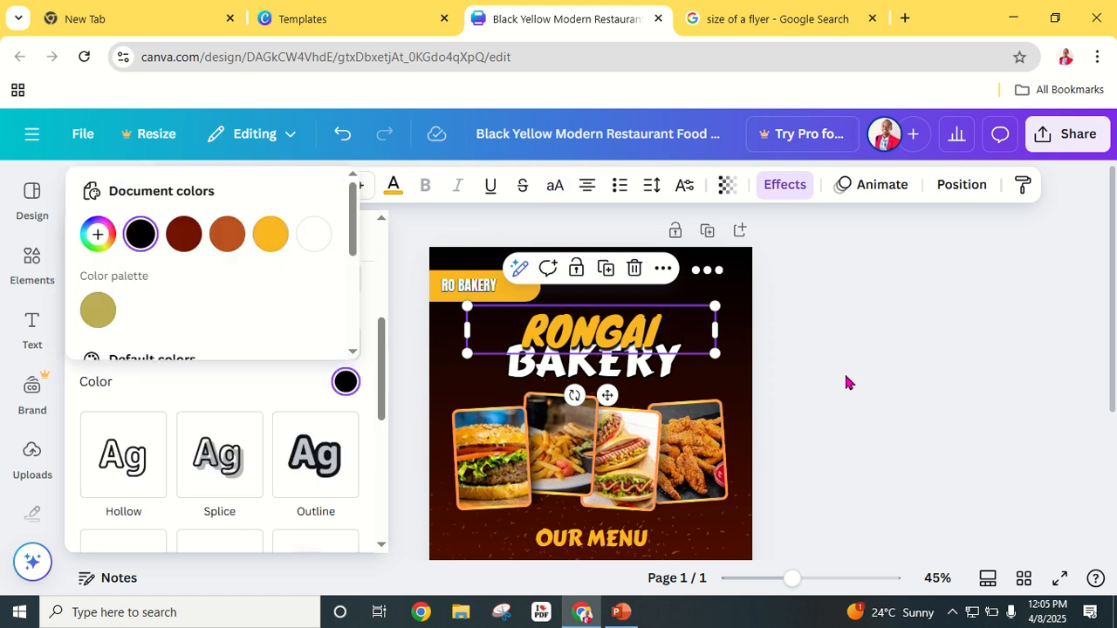
{"action": "left_click", "coordinate": [894, 369]}
{"action": "left_click", "coordinate": [839, 427]}
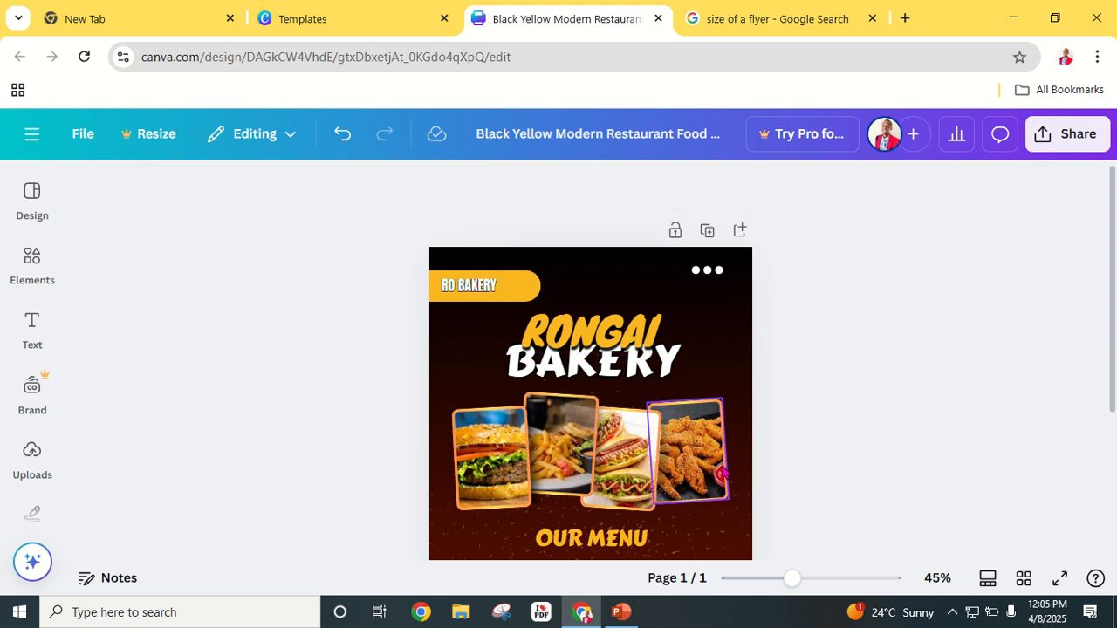
{"action": "scroll", "coordinate": [680, 488], "scroll_direction": "down", "scroll_amount": 3}
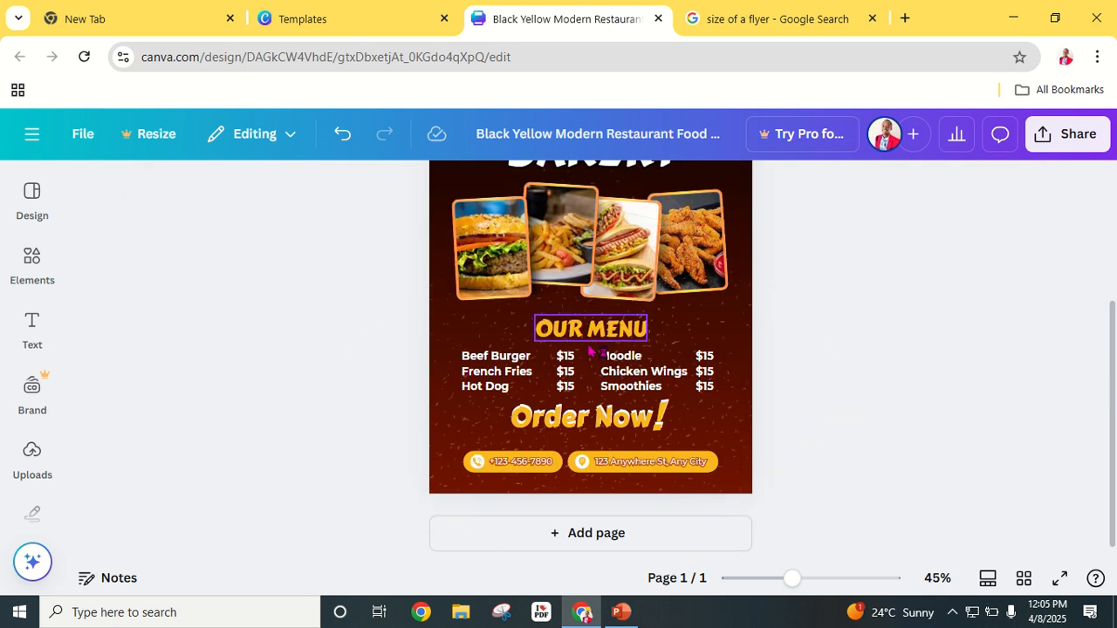
Step: Replace OUR MENU with PRODUCTS & SERVICES and widen its box to fit one line
{"action": "left_click", "coordinate": [590, 339]}
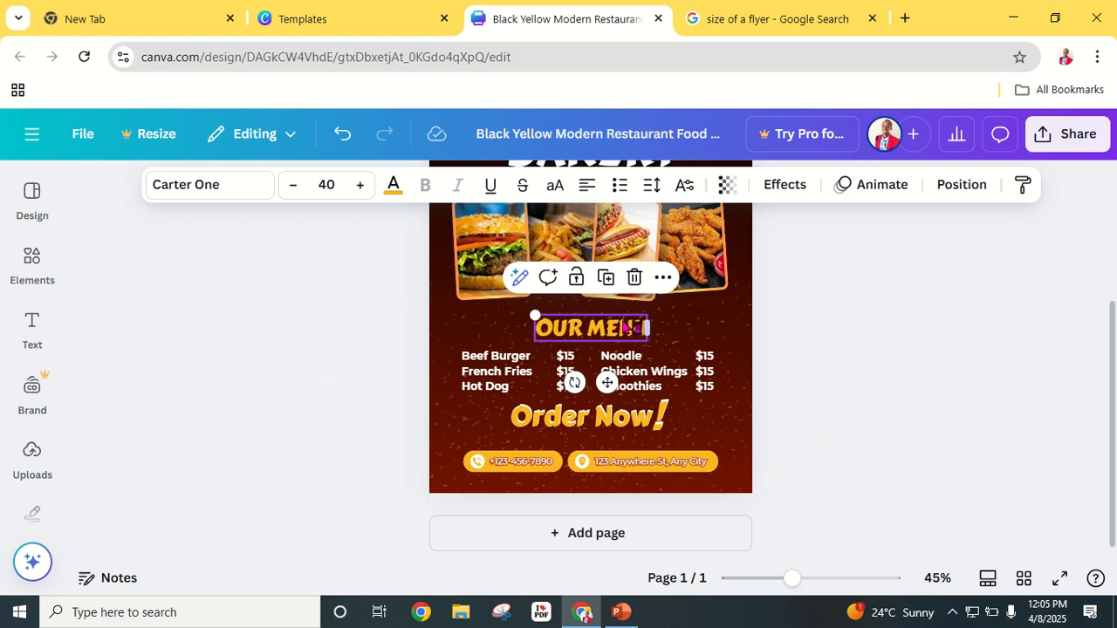
{"action": "double_click", "coordinate": [611, 325]}
{"action": "type", "text": "PR"}
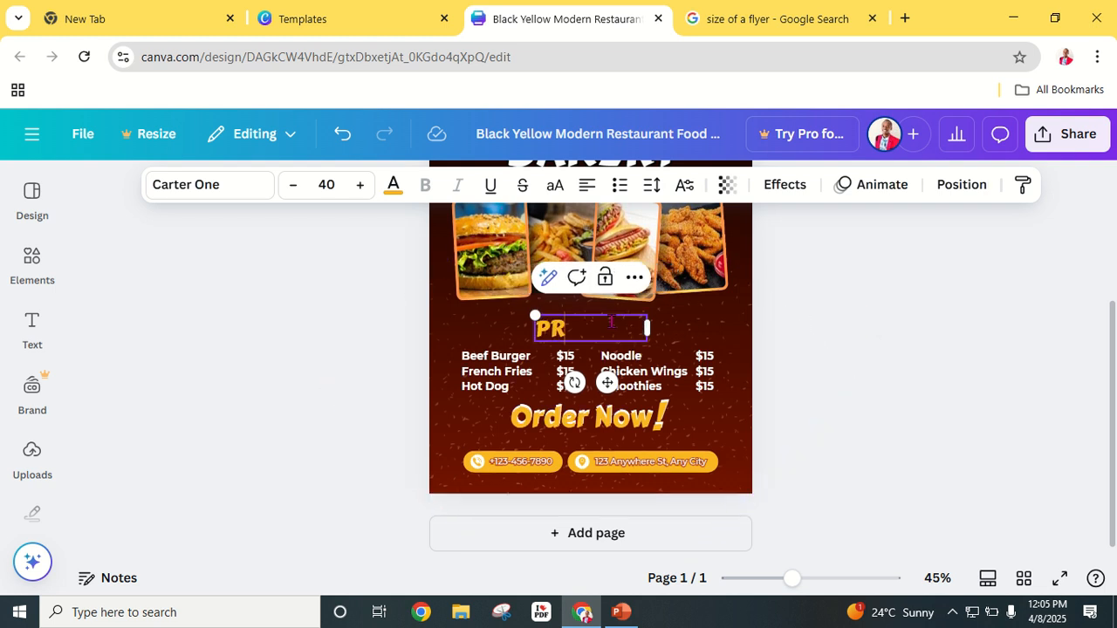
{"action": "type", "text": "ODUCTS"}
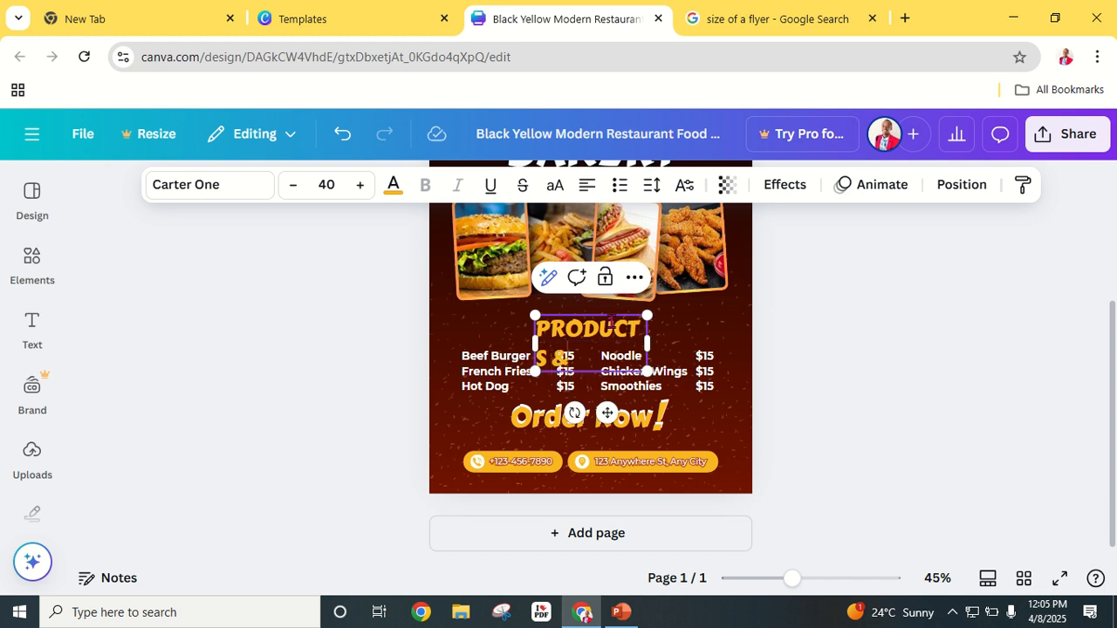
{"action": "type", "text": " &SERVICES"}
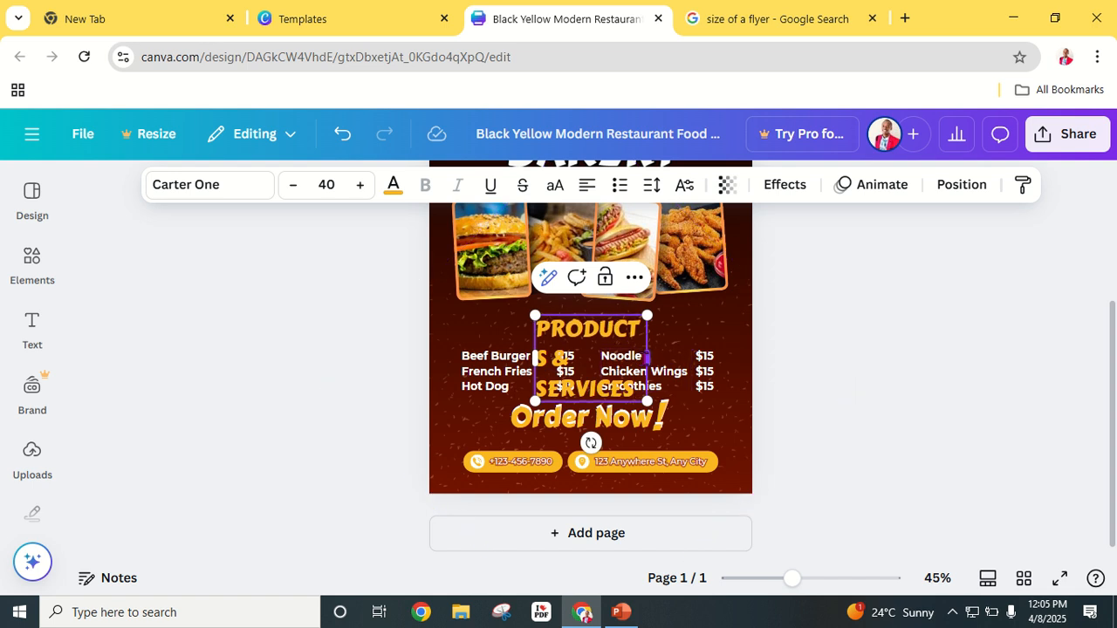
{"action": "left_click_drag", "start_coordinate": [648, 357], "coordinate": [700, 357]}
{"action": "left_click_drag", "start_coordinate": [531, 343], "coordinate": [456, 355]}
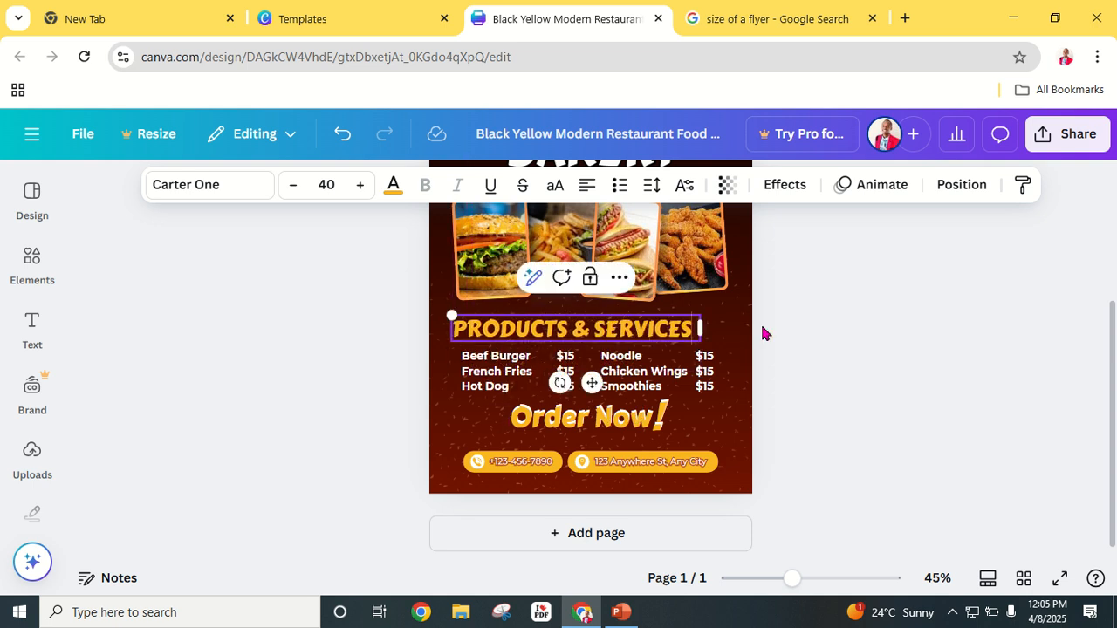
{"action": "left_click", "coordinate": [936, 328]}
Step: Nudge the PRODUCTS & SERVICES heading slightly right and bring up its text effects
{"action": "left_click_drag", "start_coordinate": [604, 336], "coordinate": [616, 331]}
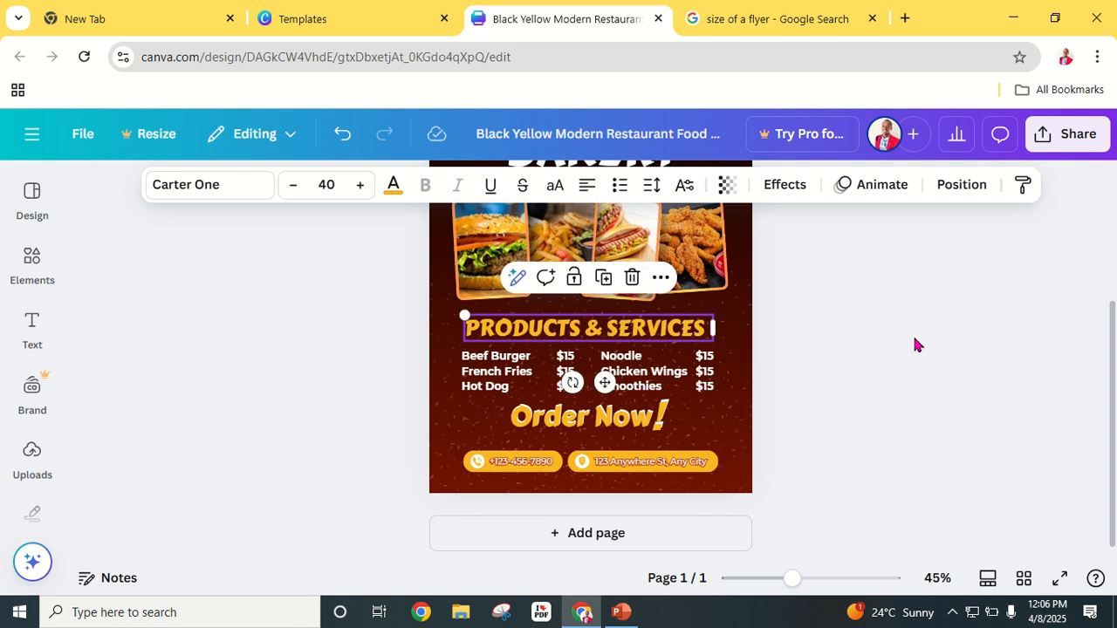
{"action": "left_click", "coordinate": [935, 349]}
{"action": "scroll", "coordinate": [917, 411], "scroll_direction": "up", "scroll_amount": 5}
{"action": "scroll", "coordinate": [888, 369], "scroll_direction": "down", "scroll_amount": 5}
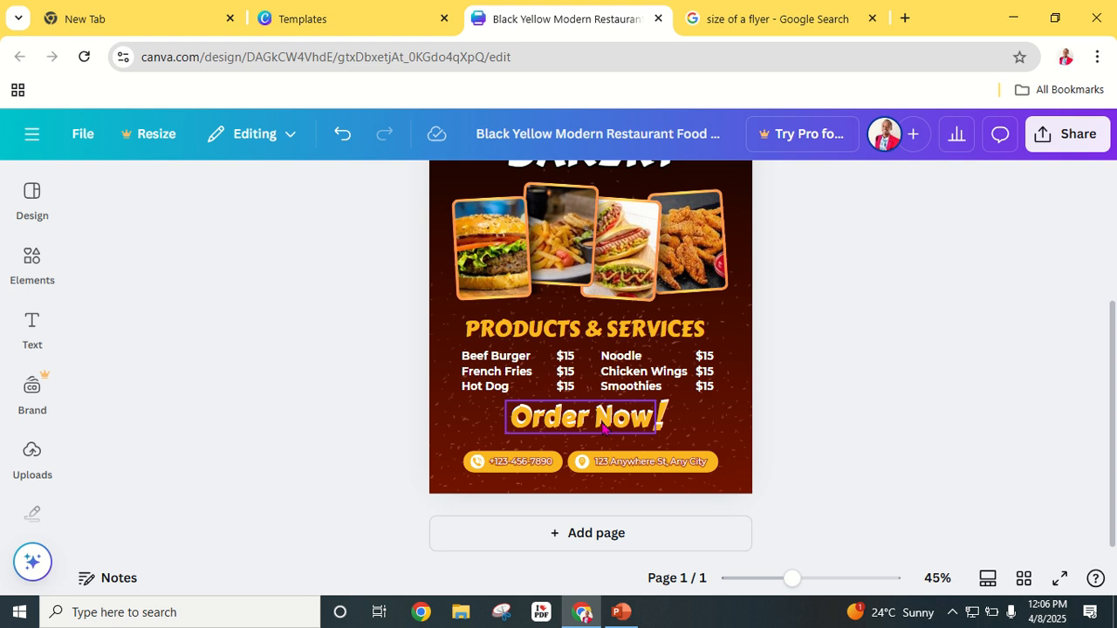
{"action": "left_click", "coordinate": [602, 426]}
{"action": "left_click", "coordinate": [870, 377]}
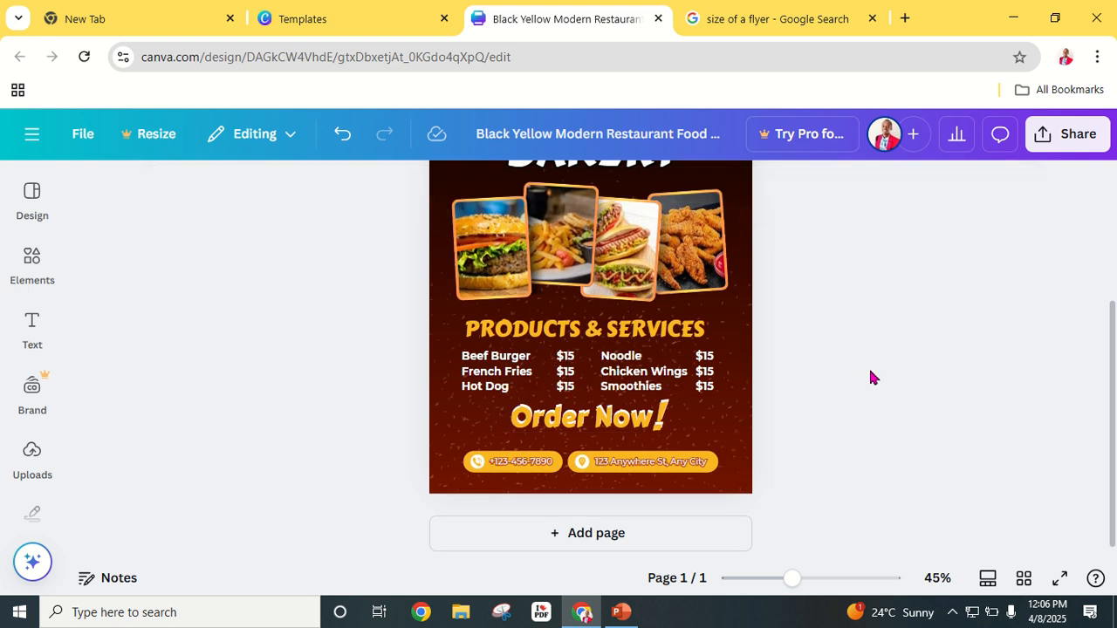
{"action": "left_click", "coordinate": [613, 339]}
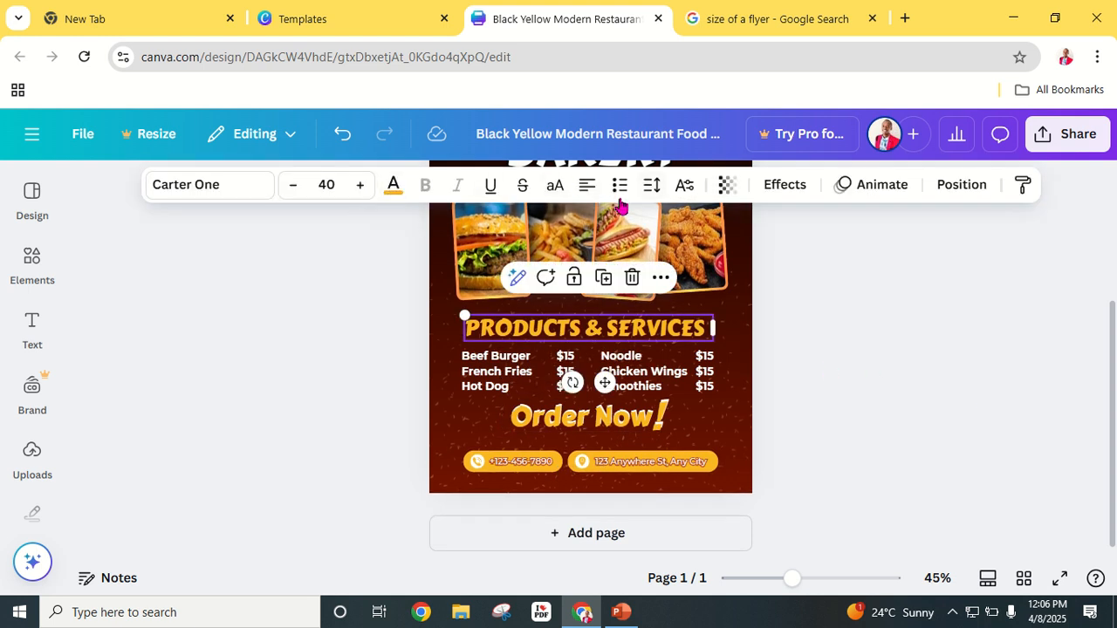
{"action": "left_click", "coordinate": [786, 190]}
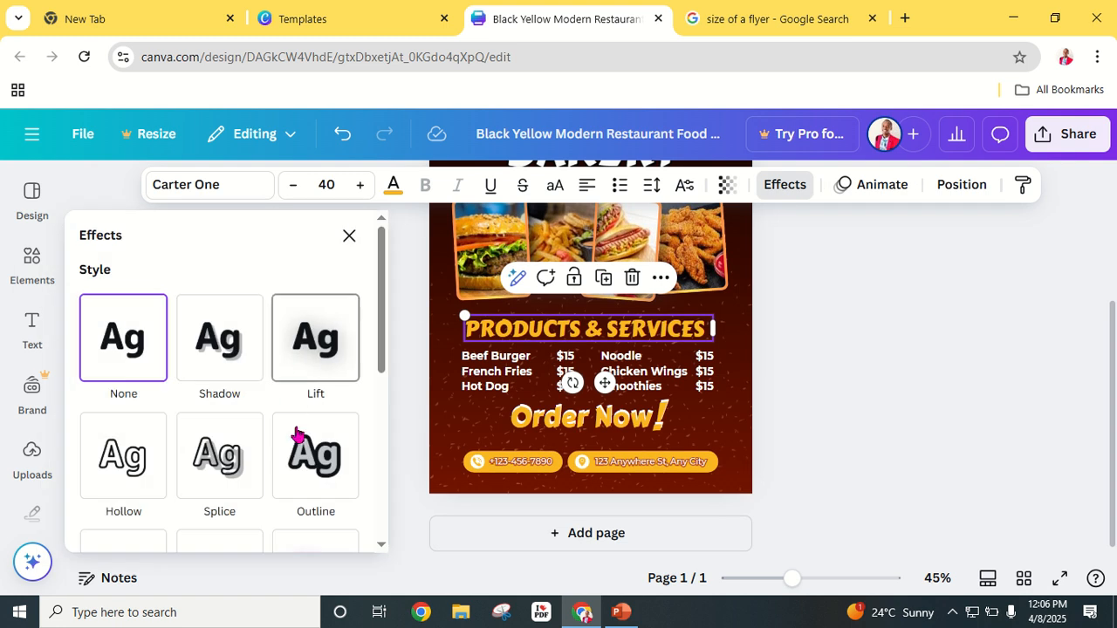
Step: Give PRODUCTS & SERVICES a black outline, then preview the whole flyer full screen
{"action": "left_click", "coordinate": [297, 437]}
{"action": "scroll", "coordinate": [295, 397], "scroll_direction": "down", "scroll_amount": 2}
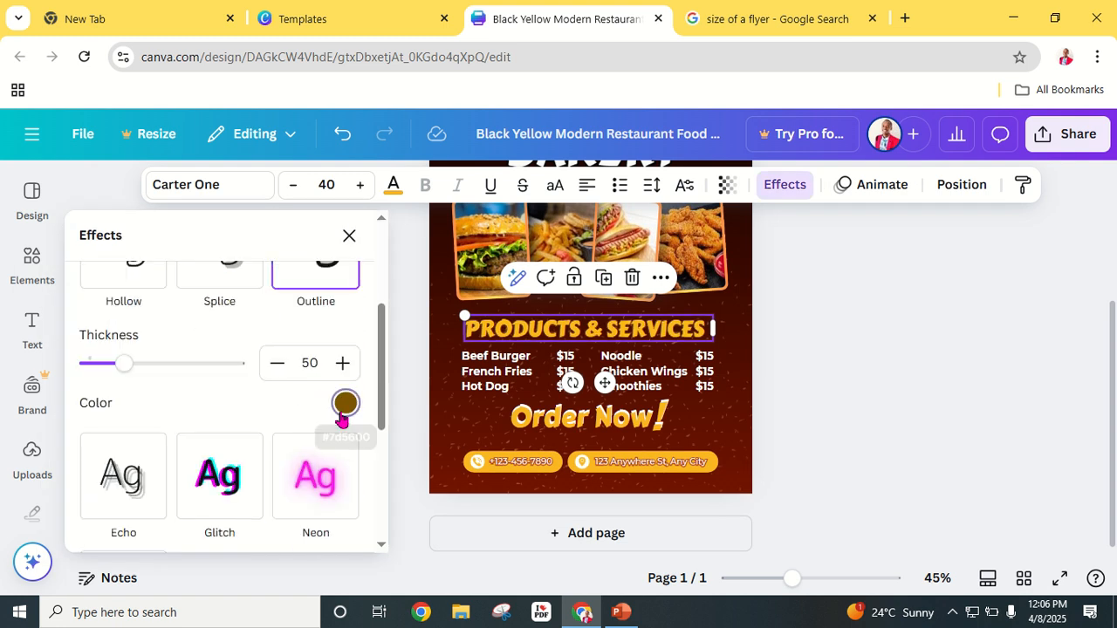
{"action": "left_click", "coordinate": [346, 402]}
{"action": "left_click", "coordinate": [139, 254]}
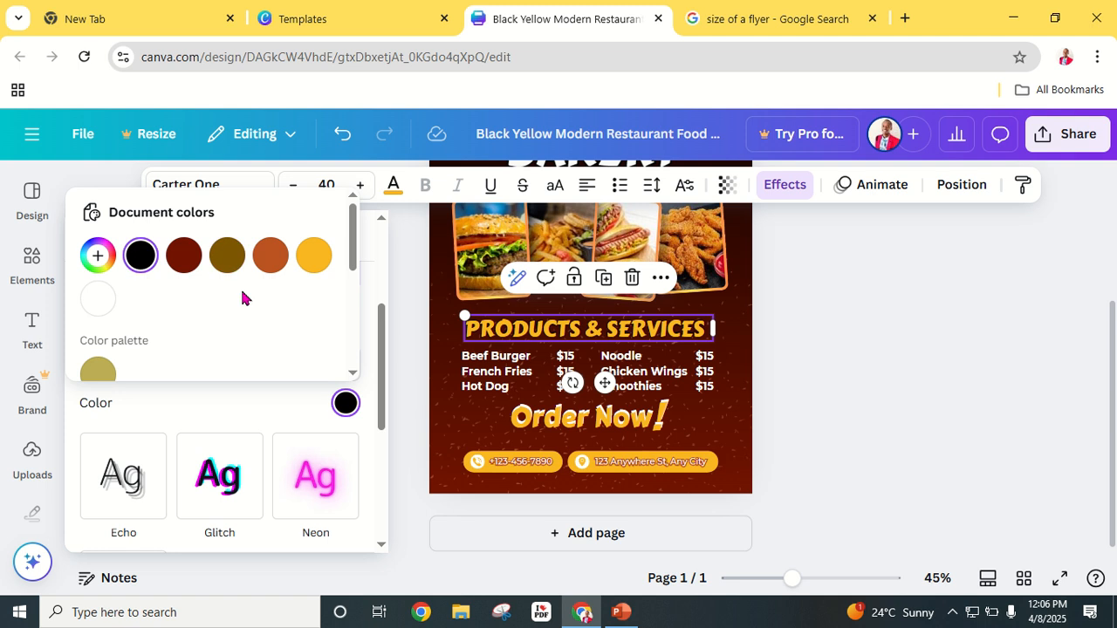
{"action": "left_click", "coordinate": [854, 327]}
{"action": "left_click", "coordinate": [1062, 583]}
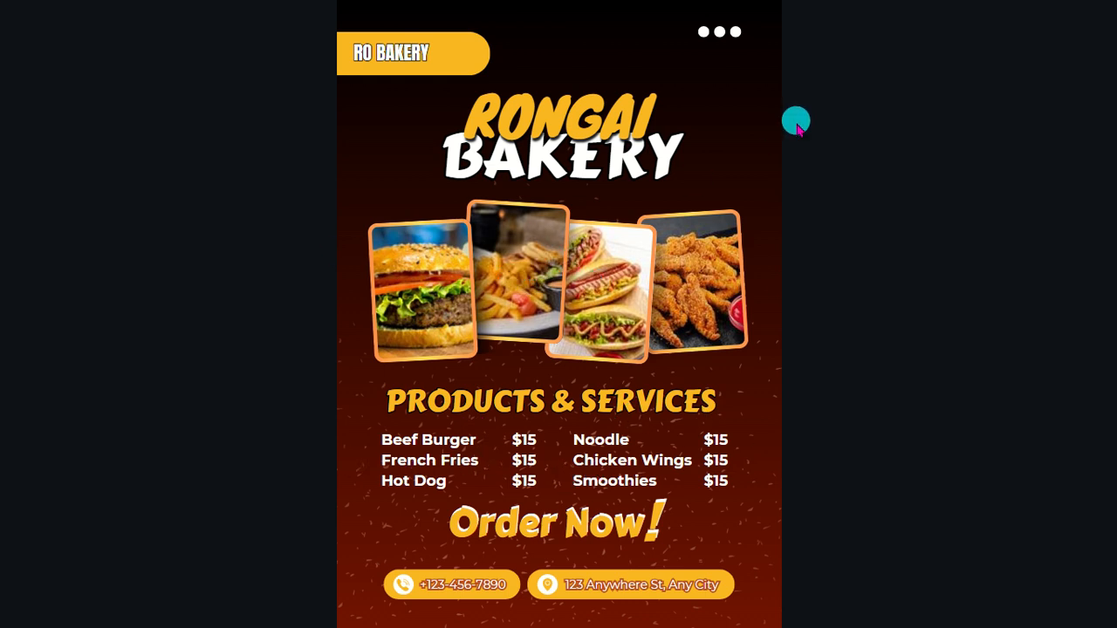
{"action": "key", "text": "Escape"}
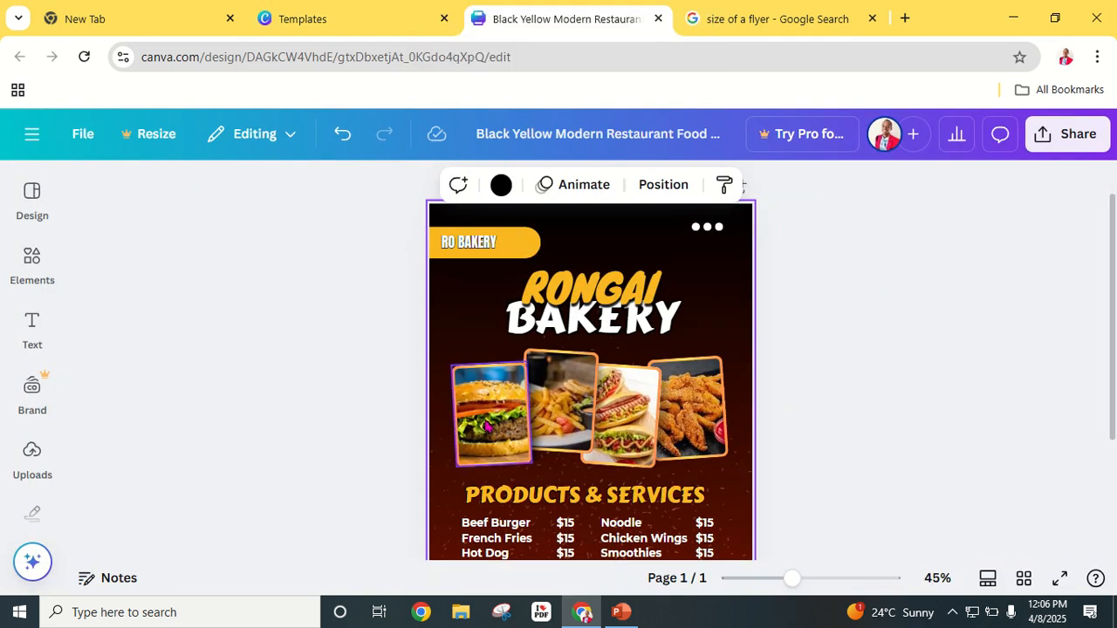
Step: With the burger photo selected, search stock Photos for CAKE filtered to Vertical orientation
{"action": "left_click", "coordinate": [487, 425]}
{"action": "left_click", "coordinate": [35, 449]}
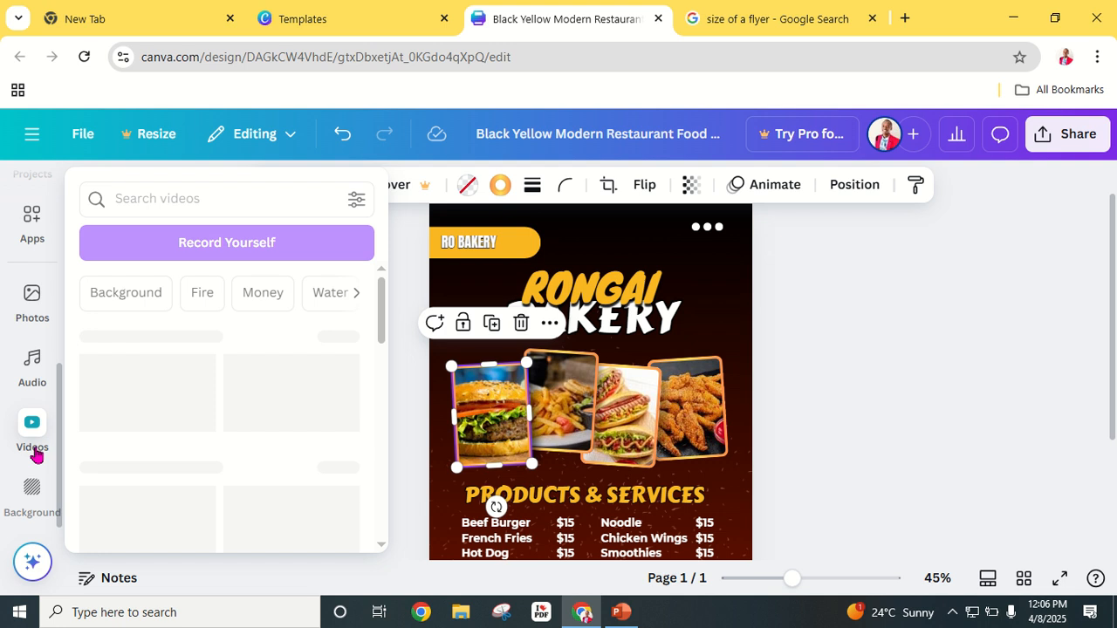
{"action": "left_click", "coordinate": [32, 301]}
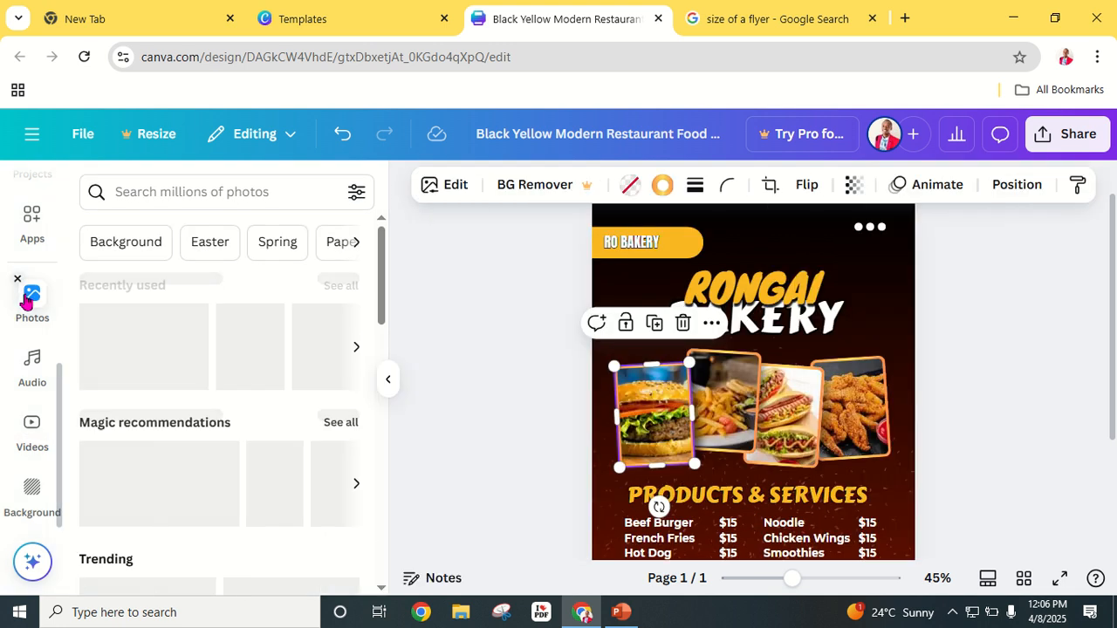
{"action": "left_click", "coordinate": [166, 193]}
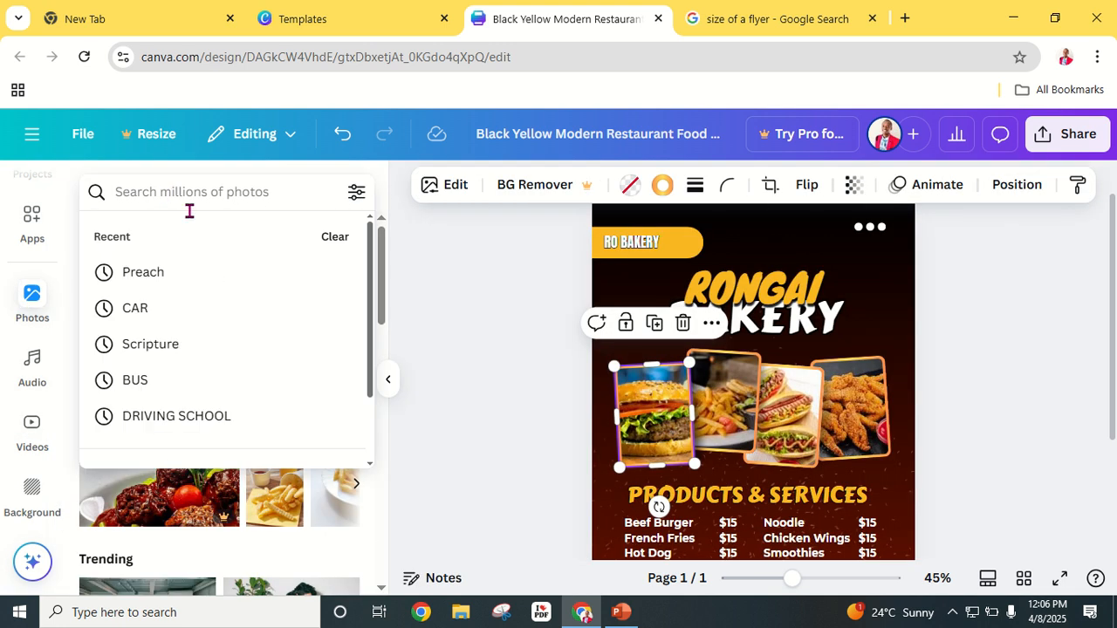
{"action": "type", "text": "CAKE"}
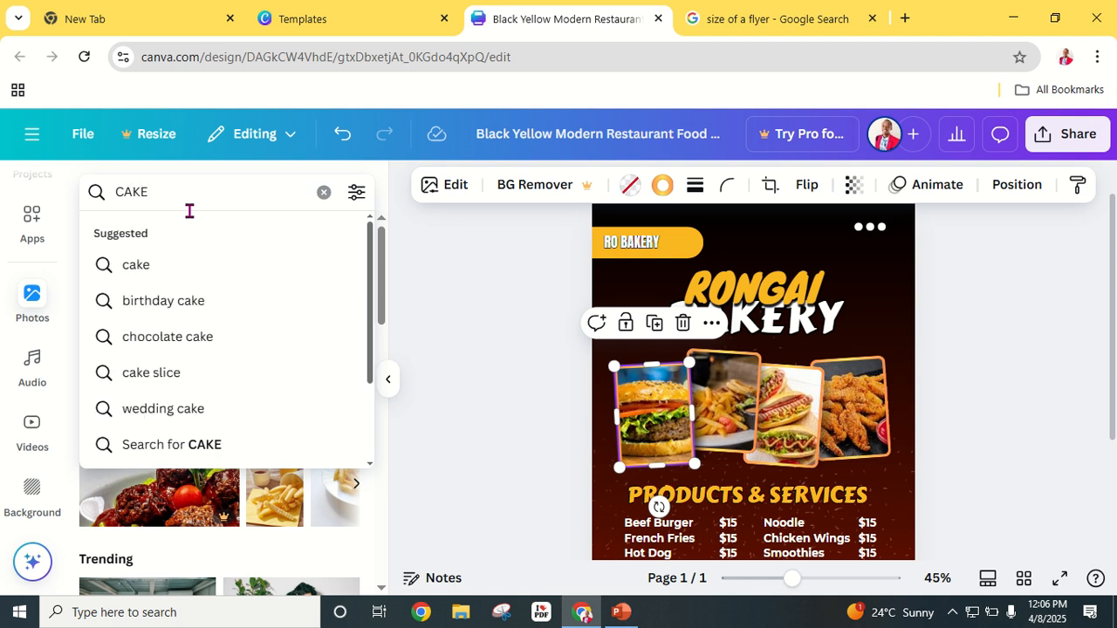
{"action": "key", "text": "Return"}
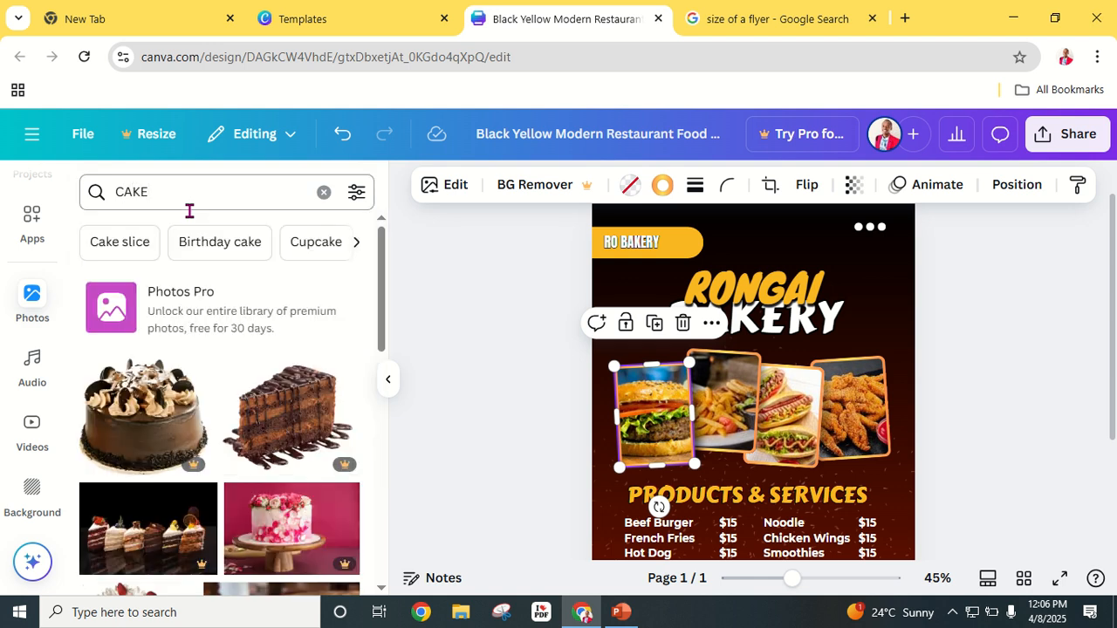
{"action": "left_click", "coordinate": [357, 194]}
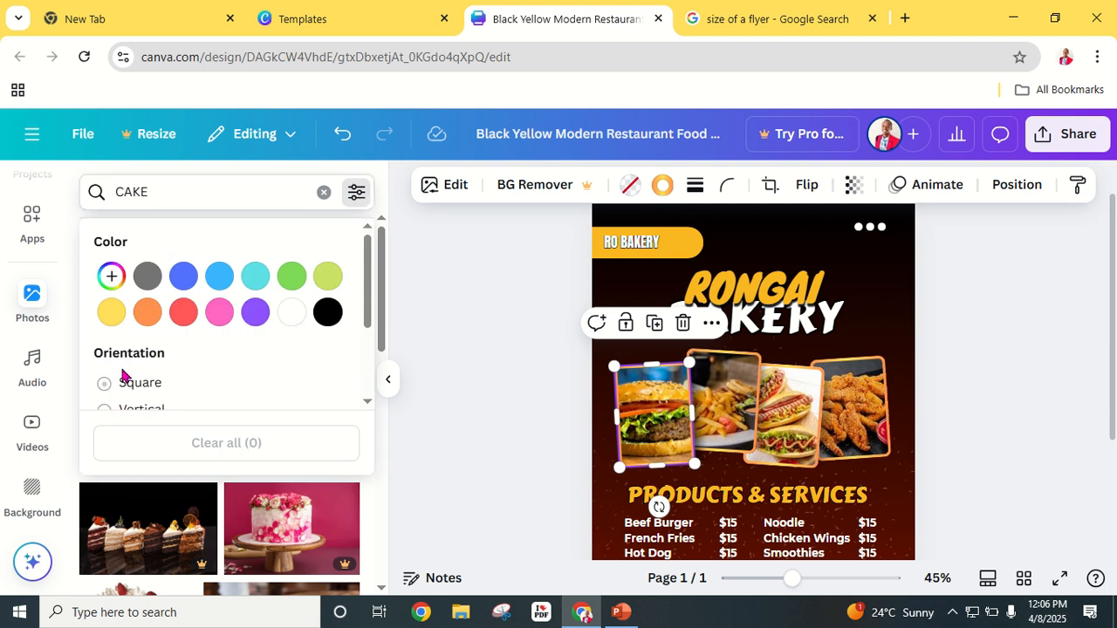
{"action": "scroll", "coordinate": [123, 375], "scroll_direction": "down", "scroll_amount": 2}
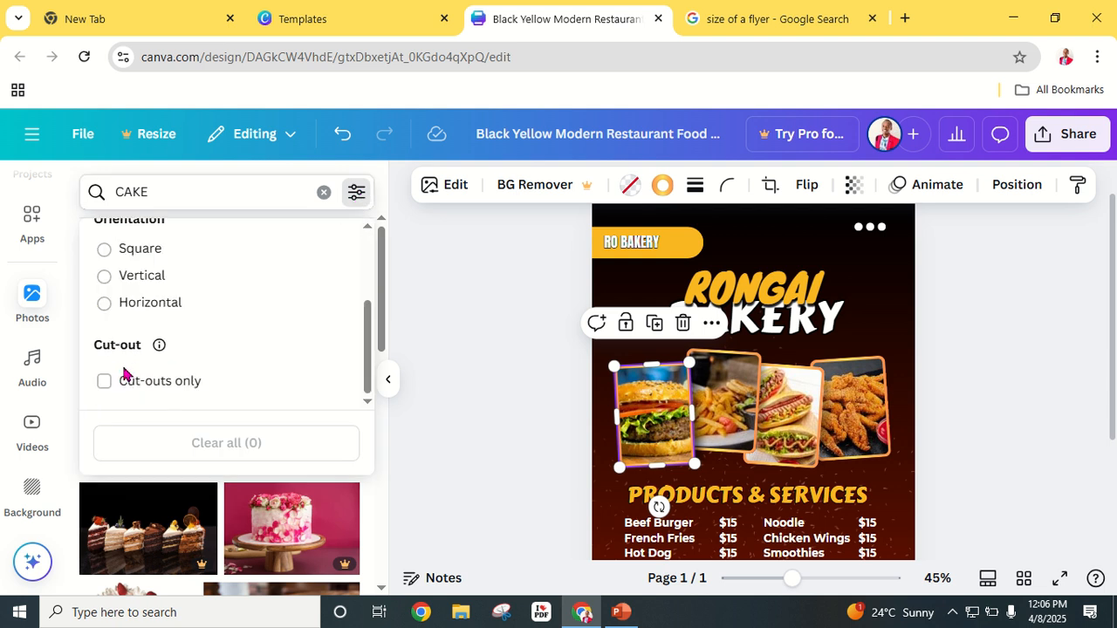
{"action": "left_click", "coordinate": [106, 278]}
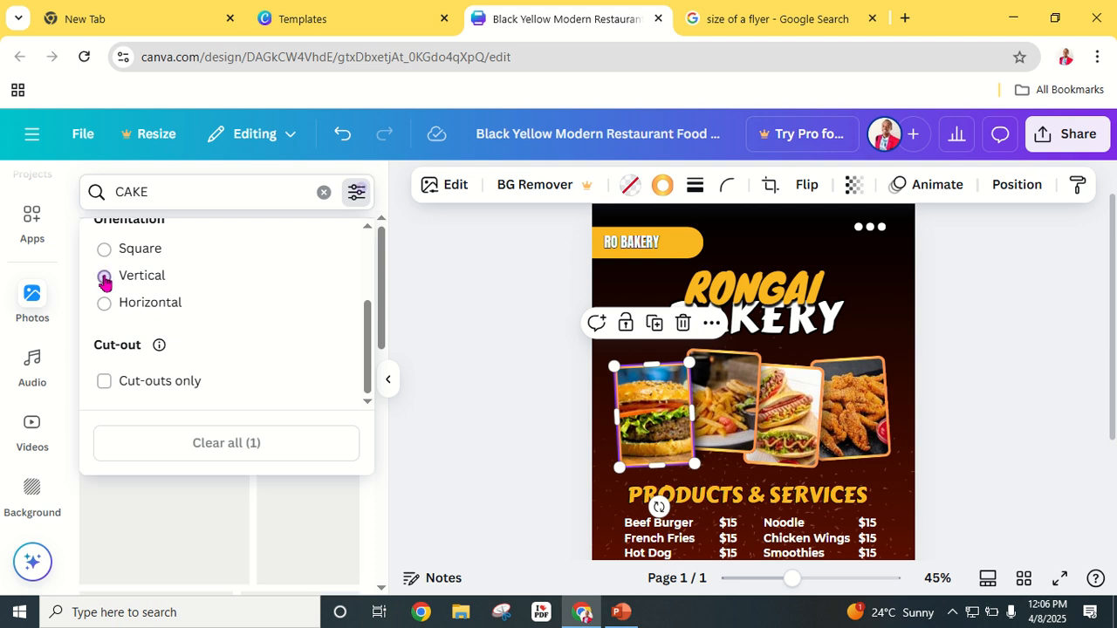
{"action": "left_click", "coordinate": [443, 324]}
{"action": "scroll", "coordinate": [209, 430], "scroll_direction": "down", "scroll_amount": 3}
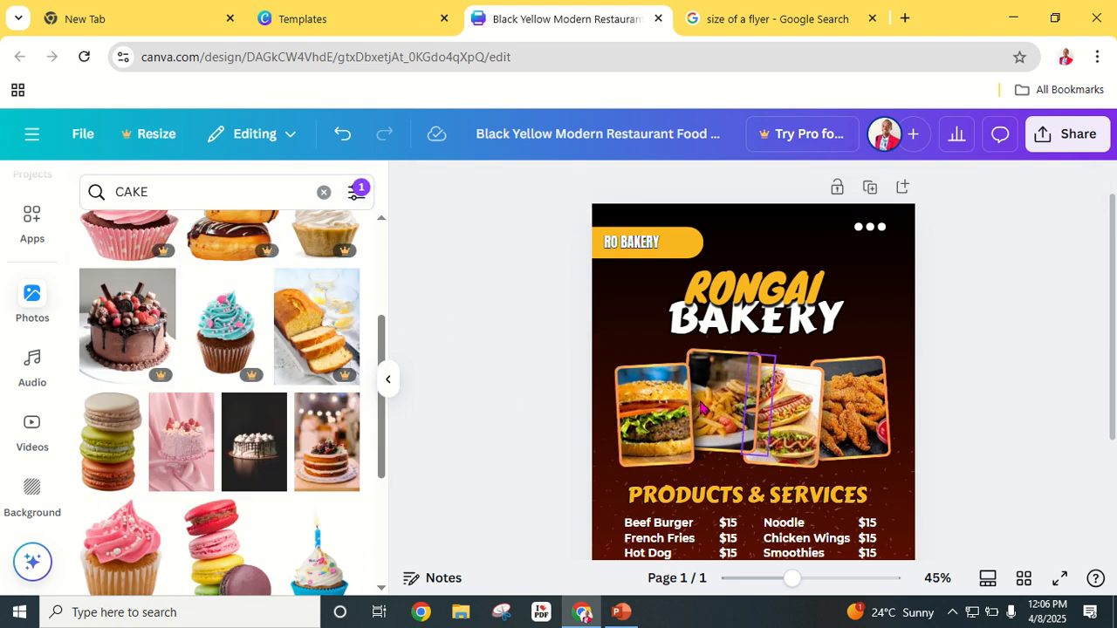
Step: Drop the floral layered cake photo into the burger frame and zoom in
{"action": "scroll", "coordinate": [216, 484], "scroll_direction": "down", "scroll_amount": 3}
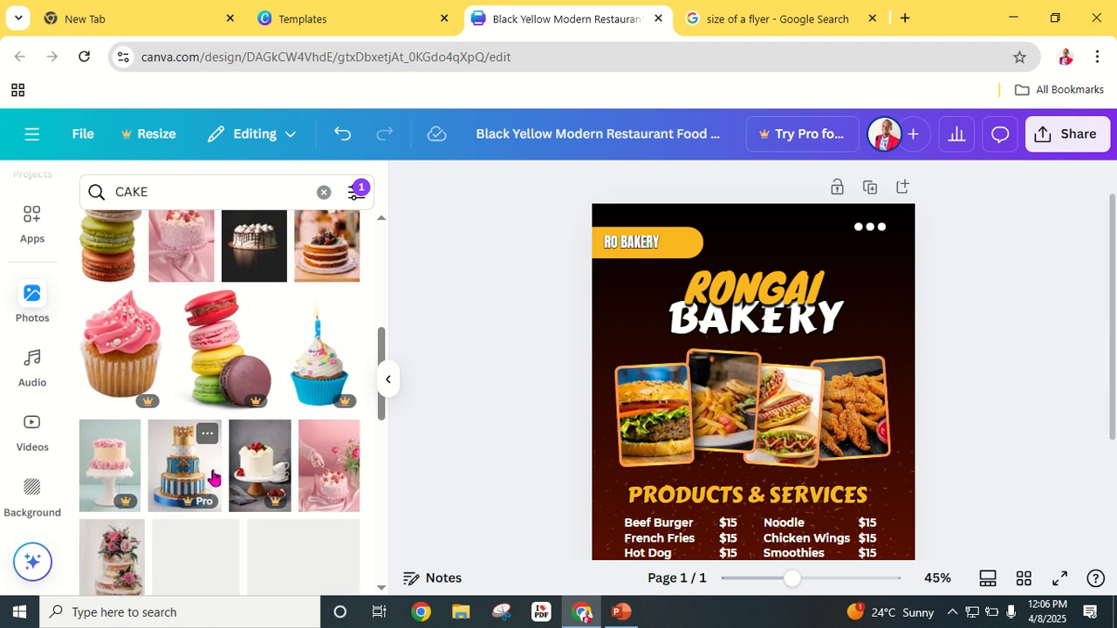
{"action": "scroll", "coordinate": [206, 458], "scroll_direction": "down", "scroll_amount": 3}
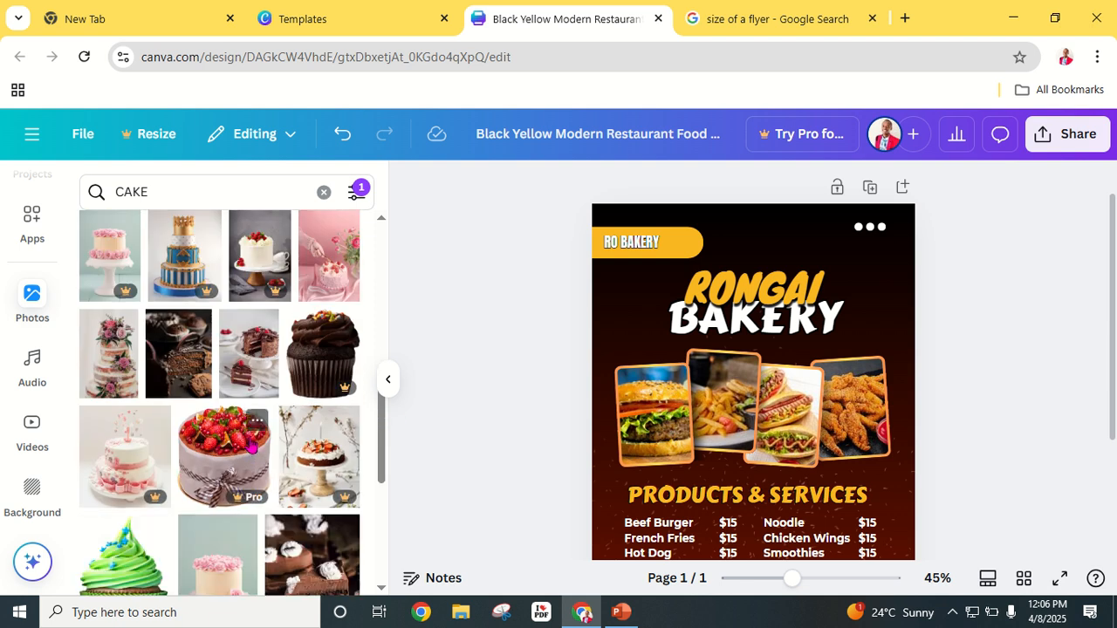
{"action": "scroll", "coordinate": [244, 450], "scroll_direction": "down", "scroll_amount": 3}
{"action": "scroll", "coordinate": [251, 444], "scroll_direction": "up", "scroll_amount": 3}
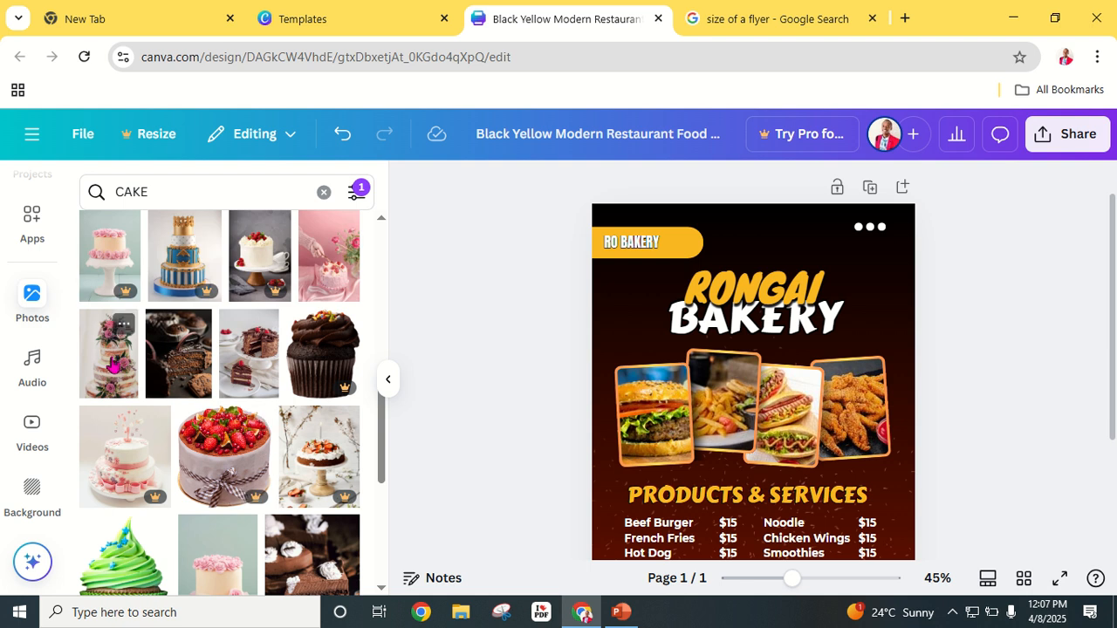
{"action": "left_click_drag", "start_coordinate": [114, 366], "coordinate": [640, 416]}
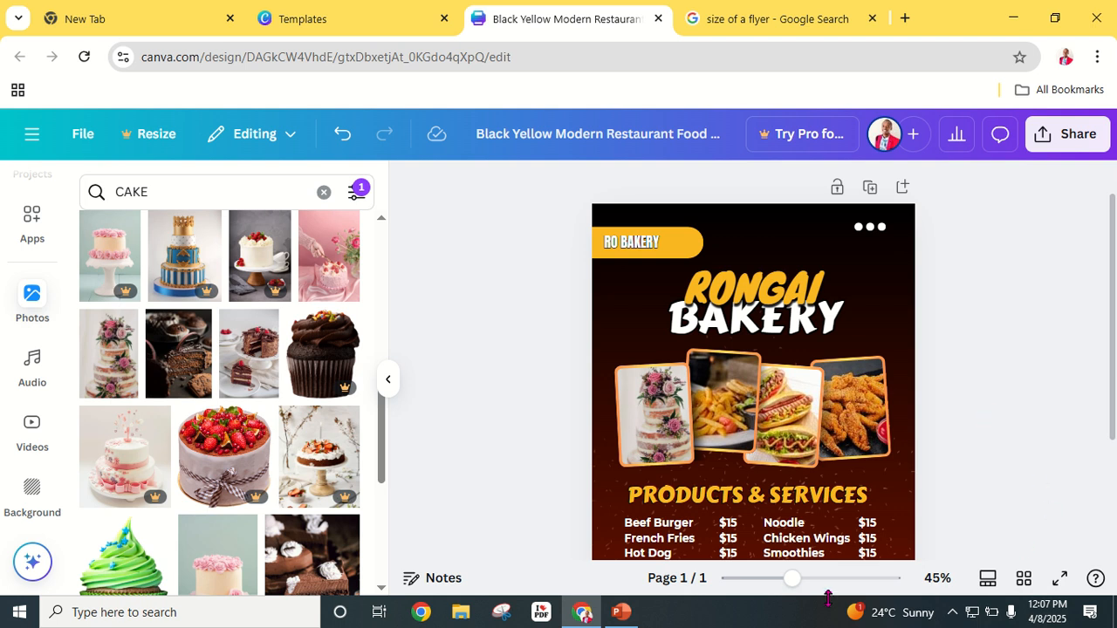
{"action": "mouse_move", "coordinate": [791, 579]}
{"action": "left_mouse_down"}
{"action": "mouse_move", "coordinate": [831, 580]}
{"action": "mouse_move", "coordinate": [810, 579]}
{"action": "left_mouse_up"}
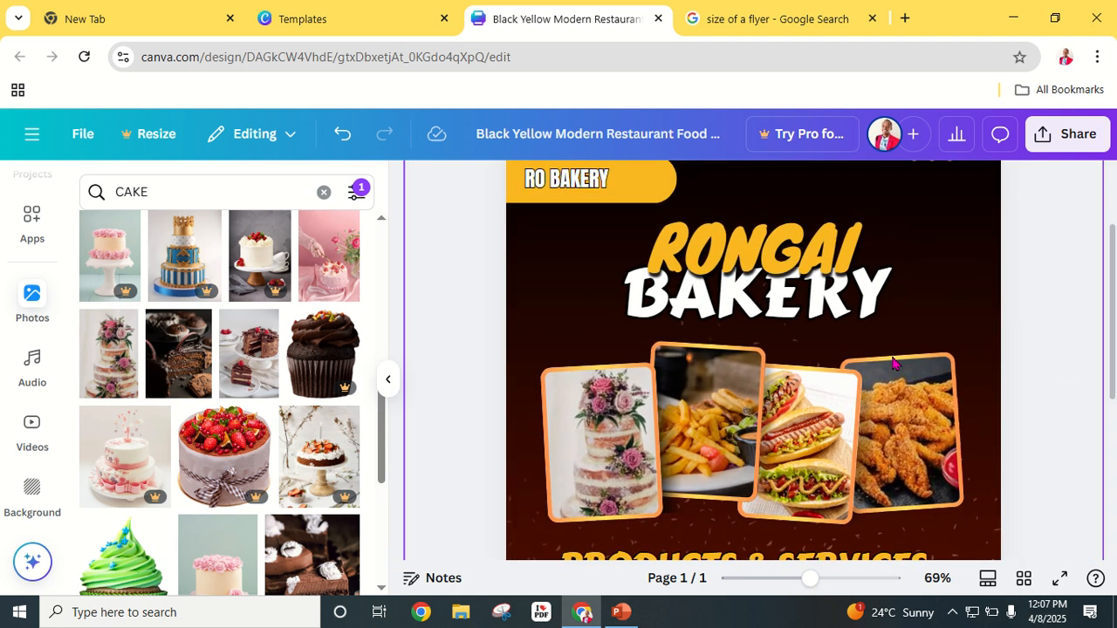
Step: Place the piping-cake photo into the fries frame
{"action": "left_click", "coordinate": [721, 433]}
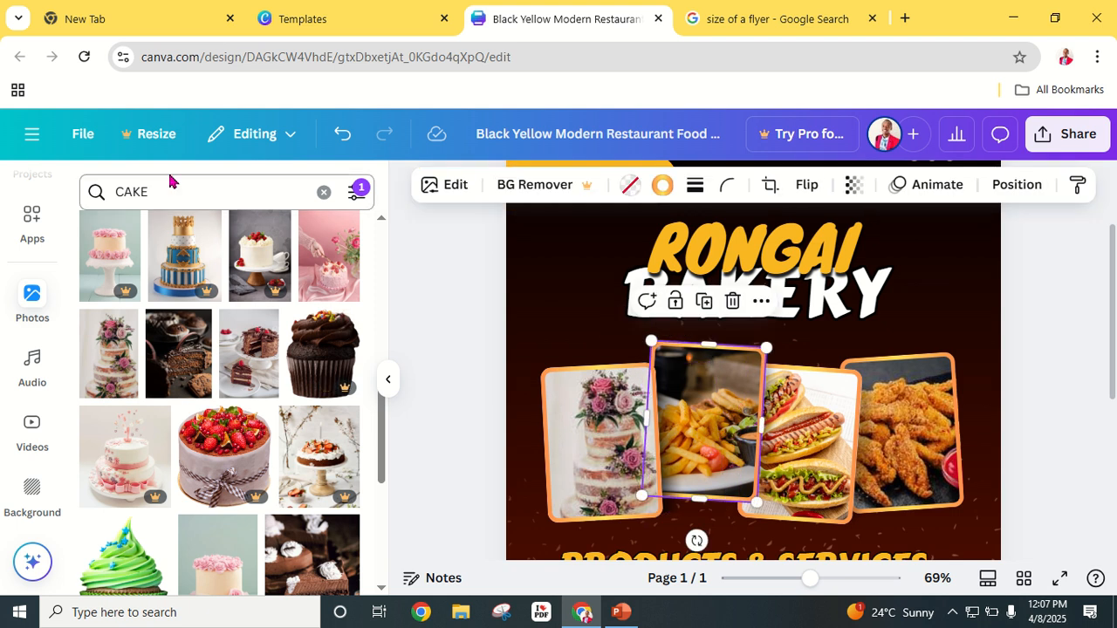
{"action": "scroll", "coordinate": [207, 458], "scroll_direction": "down", "scroll_amount": 5}
{"action": "scroll", "coordinate": [207, 458], "scroll_direction": "down", "scroll_amount": 3}
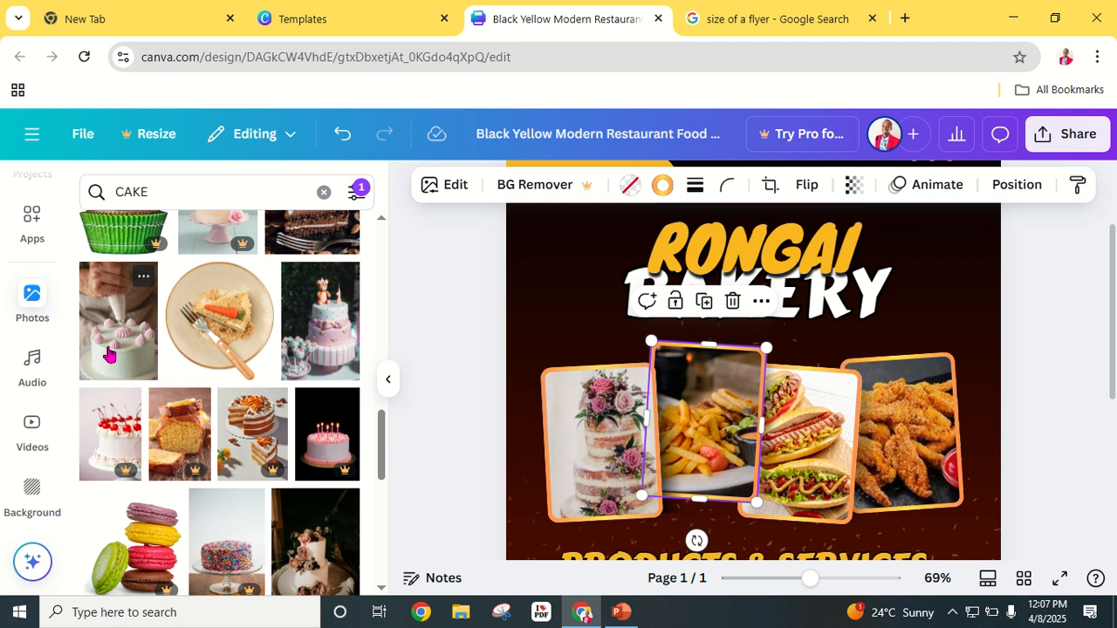
{"action": "left_click_drag", "start_coordinate": [109, 352], "coordinate": [739, 480]}
Step: Put the macaron and cupcake photos into the third and fourth frames
{"action": "scroll", "coordinate": [250, 373], "scroll_direction": "down", "scroll_amount": 4}
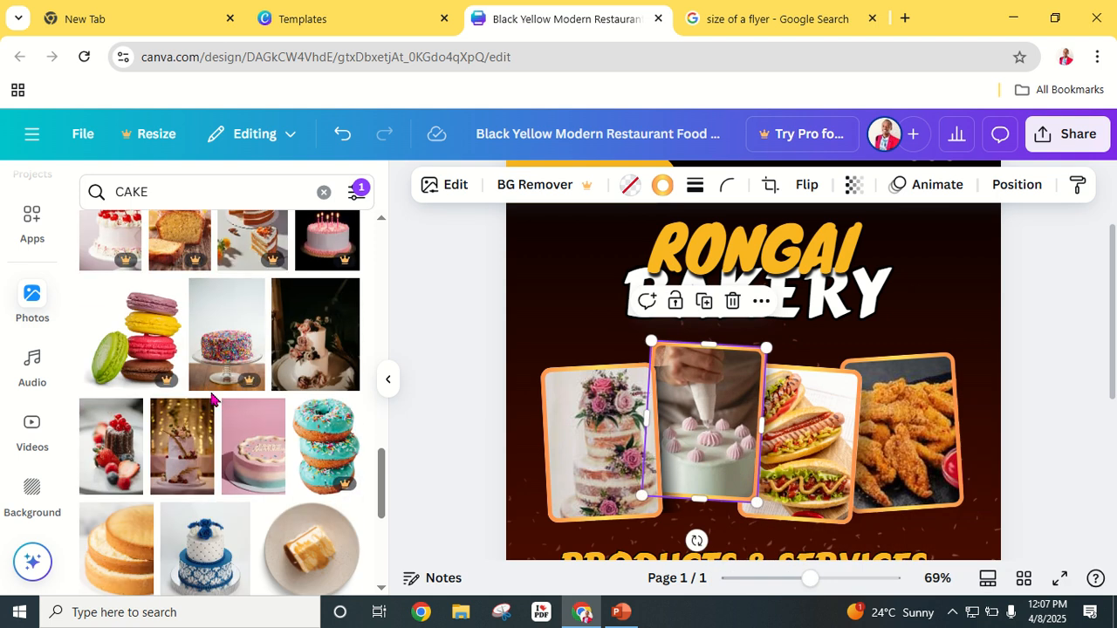
{"action": "scroll", "coordinate": [222, 389], "scroll_direction": "down", "scroll_amount": 4}
{"action": "scroll", "coordinate": [188, 440], "scroll_direction": "down", "scroll_amount": 3}
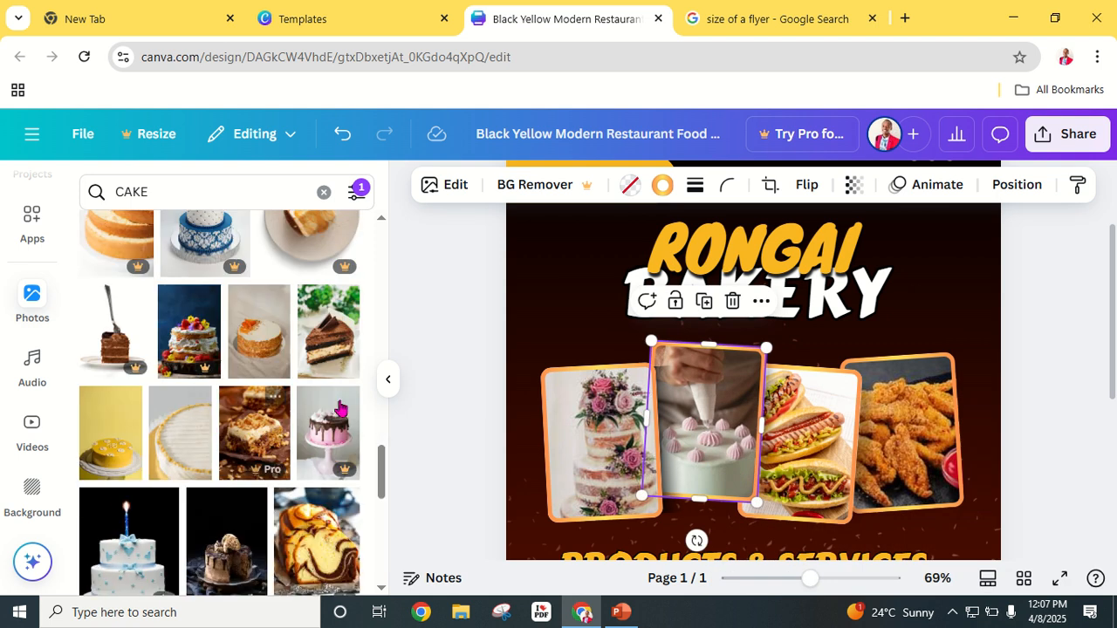
{"action": "scroll", "coordinate": [292, 439], "scroll_direction": "down", "scroll_amount": 3}
{"action": "scroll", "coordinate": [210, 436], "scroll_direction": "down", "scroll_amount": 3}
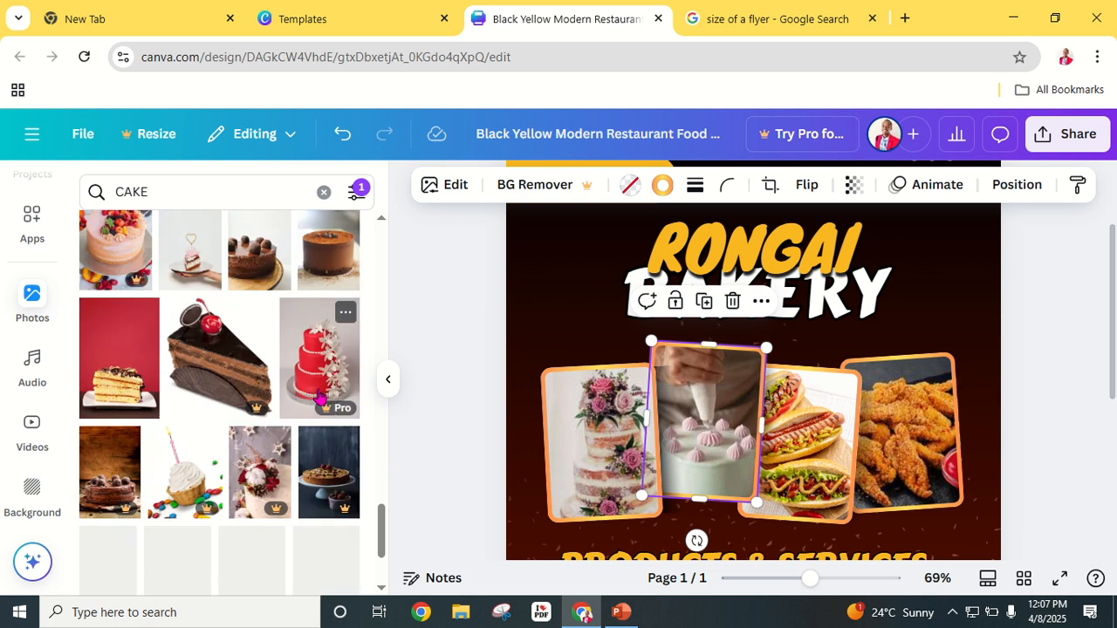
{"action": "scroll", "coordinate": [187, 428], "scroll_direction": "down", "scroll_amount": 3}
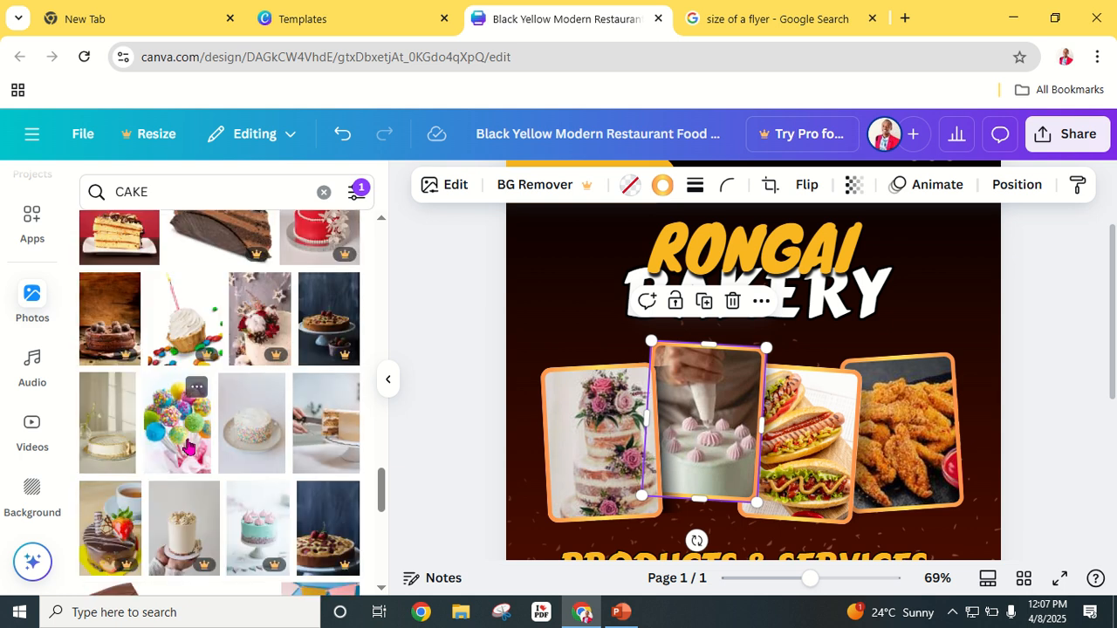
{"action": "scroll", "coordinate": [179, 418], "scroll_direction": "down", "scroll_amount": 5}
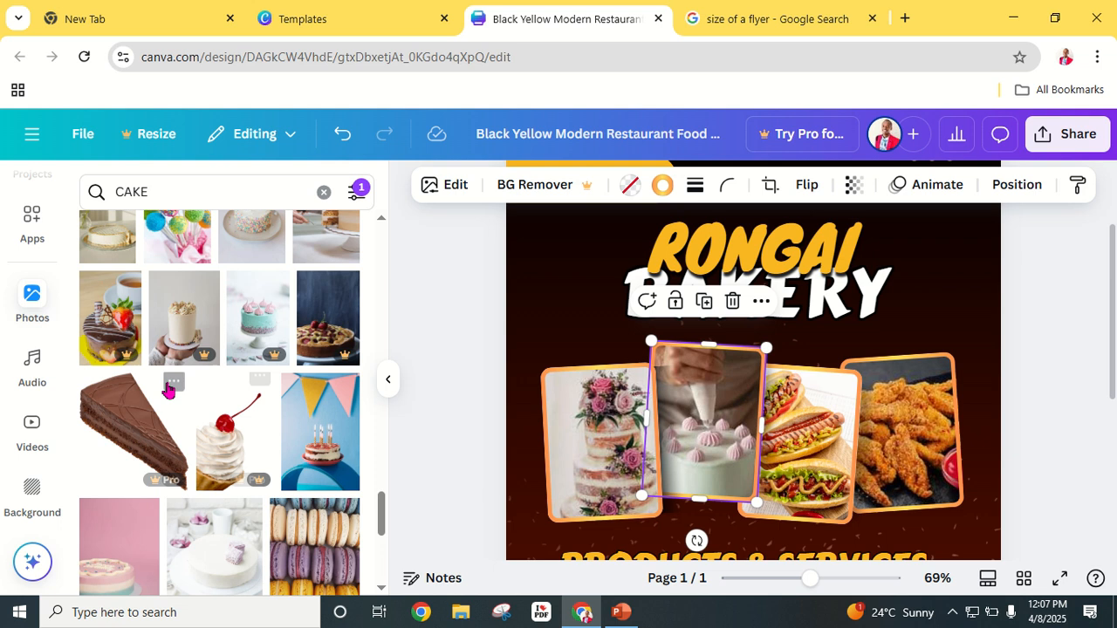
{"action": "scroll", "coordinate": [172, 389], "scroll_direction": "down", "scroll_amount": 3}
{"action": "left_click_drag", "start_coordinate": [313, 366], "coordinate": [815, 450]}
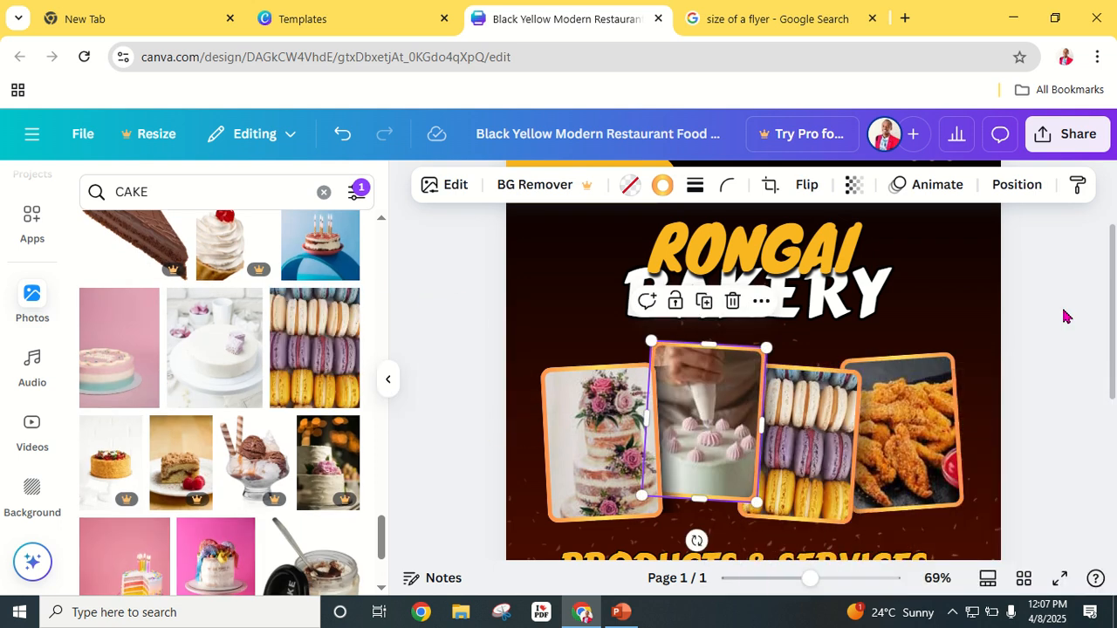
{"action": "scroll", "coordinate": [206, 463], "scroll_direction": "down", "scroll_amount": 2}
{"action": "scroll", "coordinate": [206, 463], "scroll_direction": "down", "scroll_amount": 2}
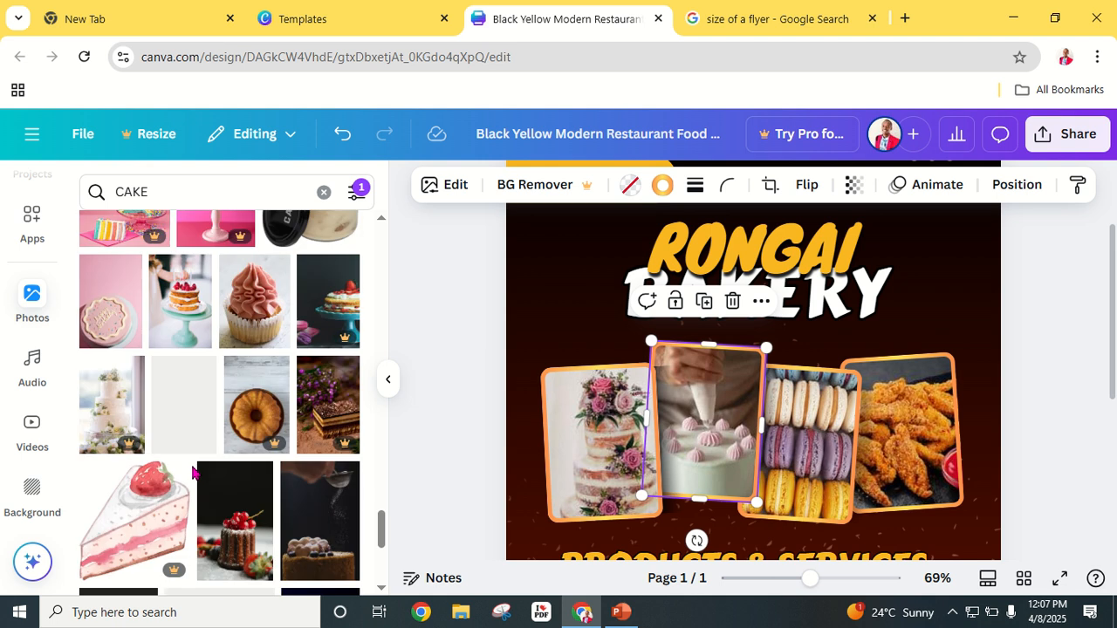
{"action": "left_click_drag", "start_coordinate": [258, 327], "coordinate": [899, 419]}
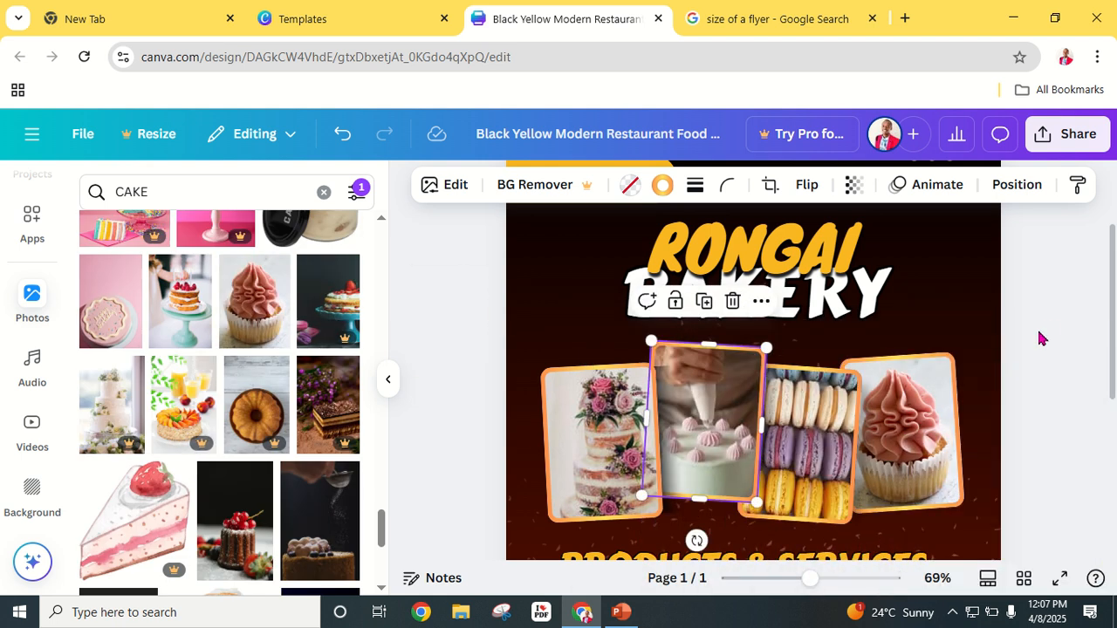
{"action": "left_click", "coordinate": [1041, 337]}
Step: Hide the photo results panel and select the left menu item names box
{"action": "left_click", "coordinate": [392, 383]}
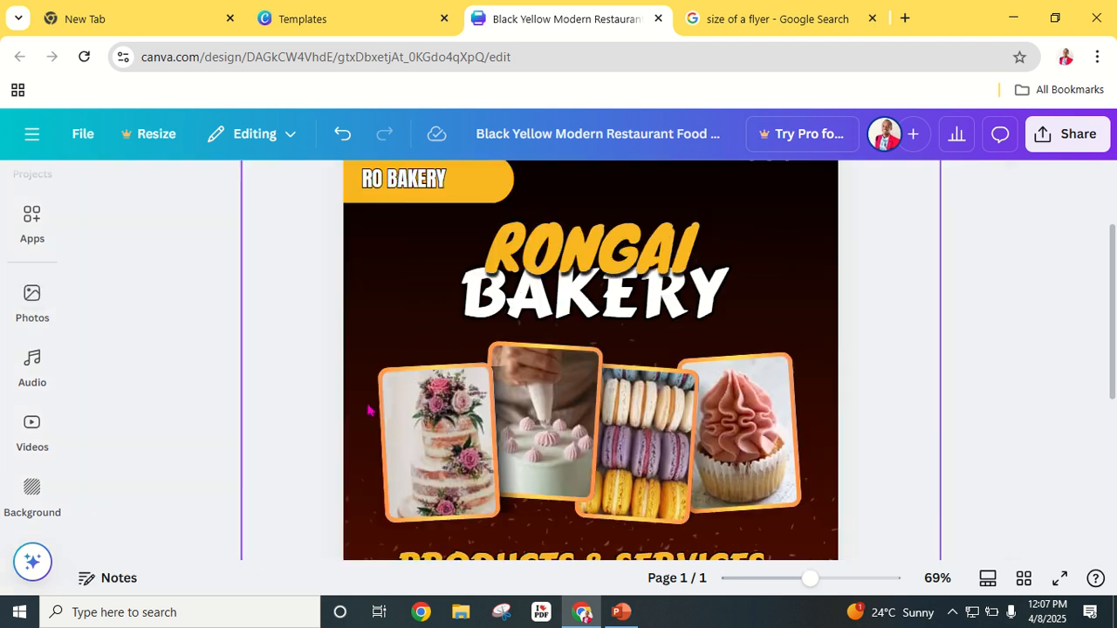
{"action": "scroll", "coordinate": [611, 367], "scroll_direction": "down", "scroll_amount": 4}
{"action": "scroll", "coordinate": [672, 400], "scroll_direction": "up", "scroll_amount": 2}
{"action": "scroll", "coordinate": [947, 321], "scroll_direction": "up", "scroll_amount": 3}
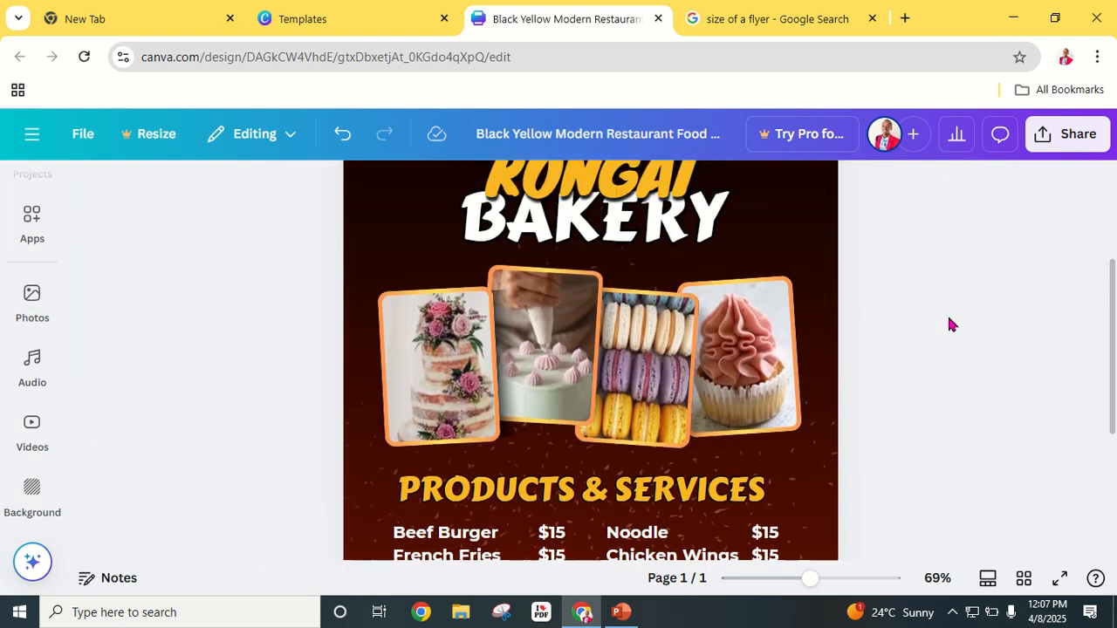
{"action": "scroll", "coordinate": [943, 320], "scroll_direction": "down", "scroll_amount": 5}
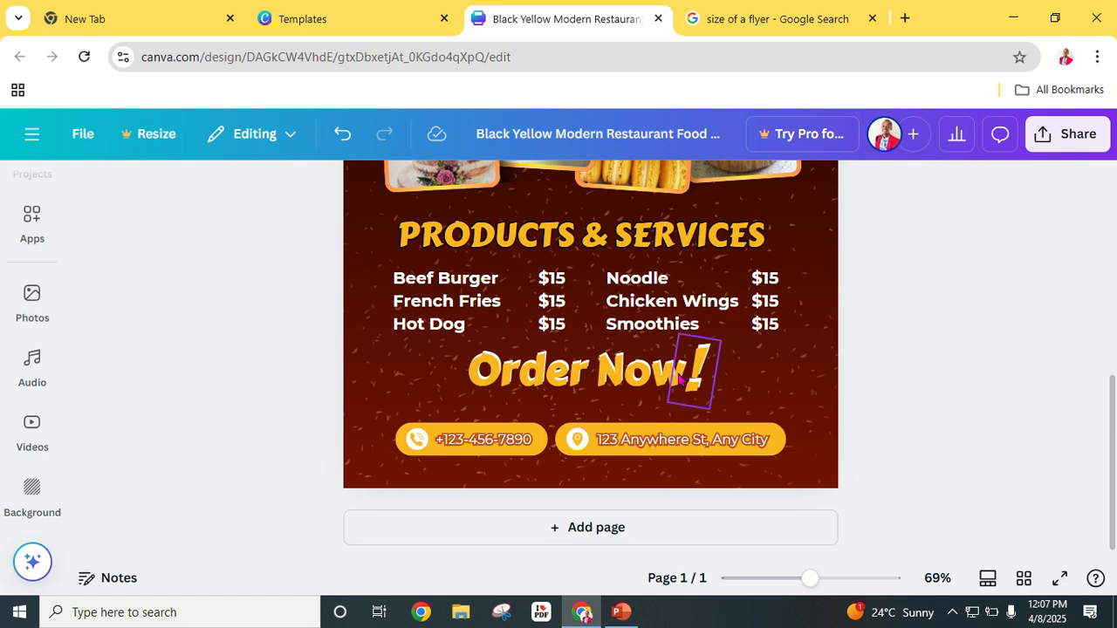
{"action": "left_click", "coordinate": [471, 293]}
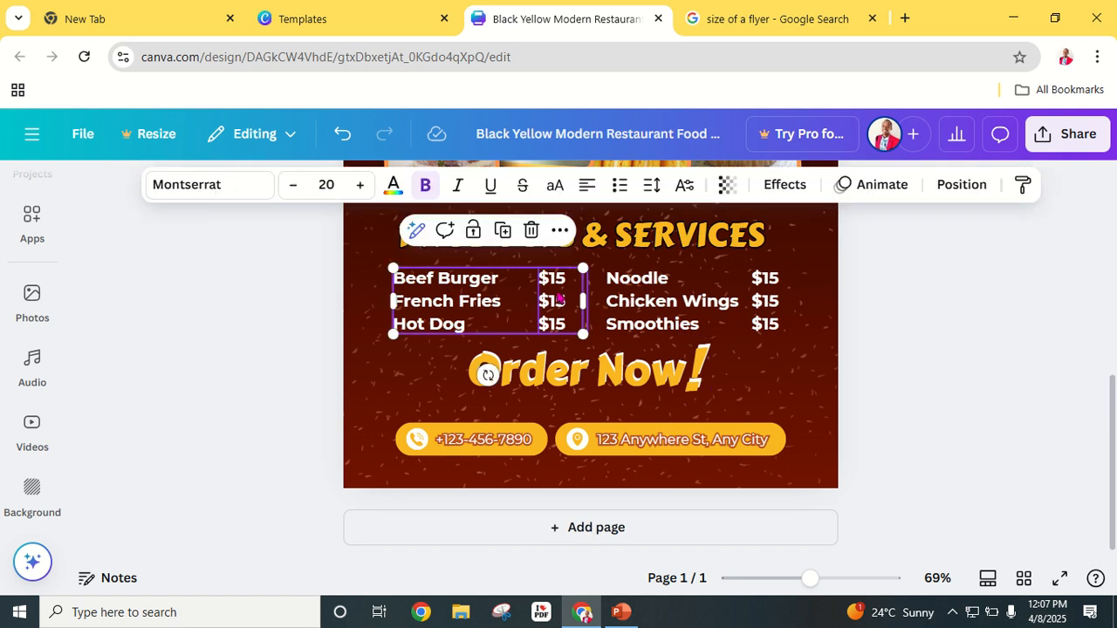
{"action": "left_click", "coordinate": [466, 279]}
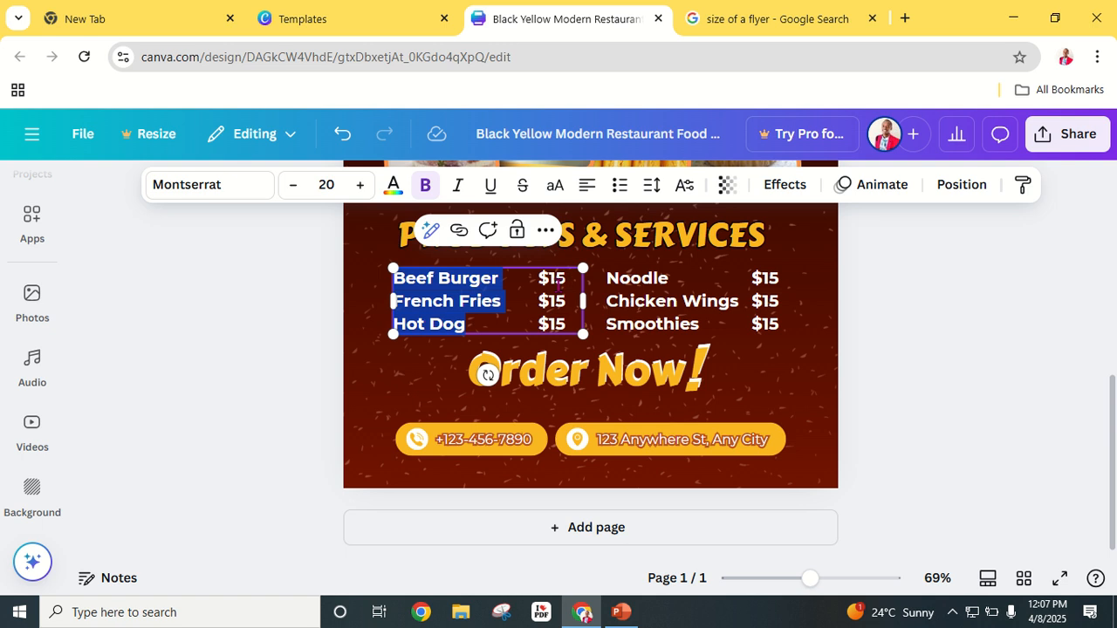
{"action": "left_click", "coordinate": [560, 282]}
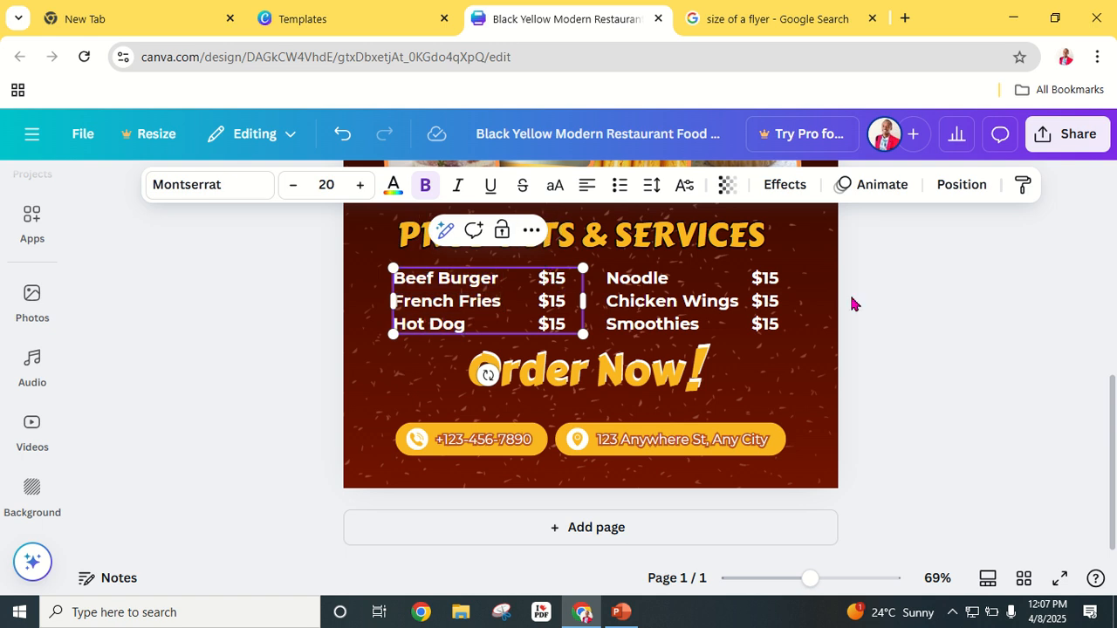
{"action": "left_click", "coordinate": [940, 316]}
{"action": "left_click", "coordinate": [560, 302]}
{"action": "left_click", "coordinate": [563, 305]}
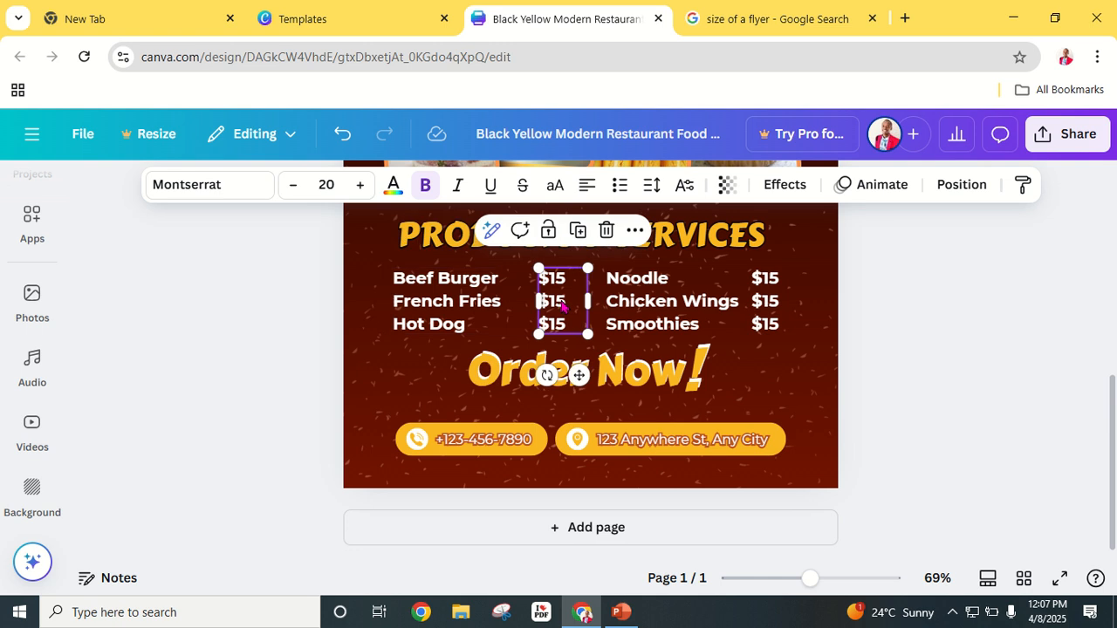
{"action": "left_click", "coordinate": [1030, 302]}
{"action": "left_click", "coordinate": [475, 310]}
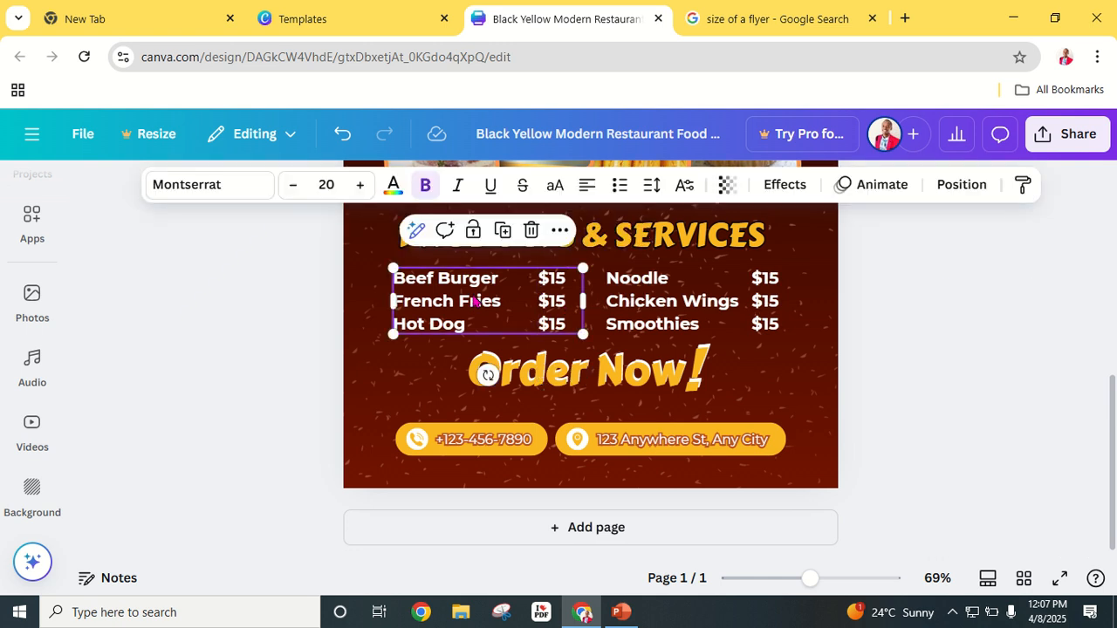
Step: Replace the item names with BREAD, CAKES and COOKIES on separate lines
{"action": "double_click", "coordinate": [474, 301]}
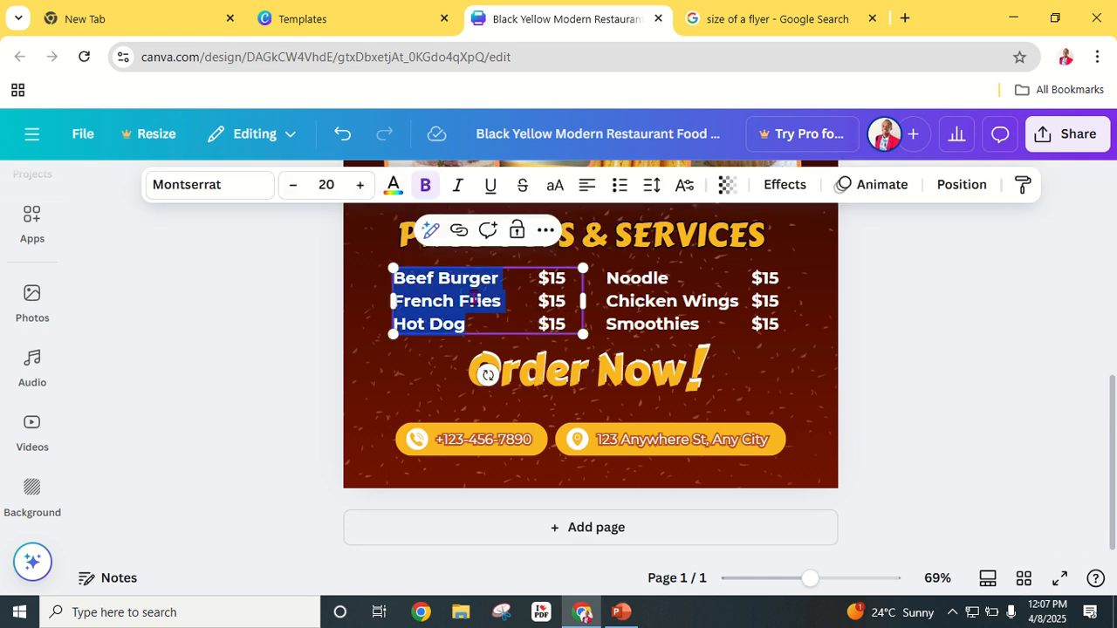
{"action": "type", "text": "BRE"}
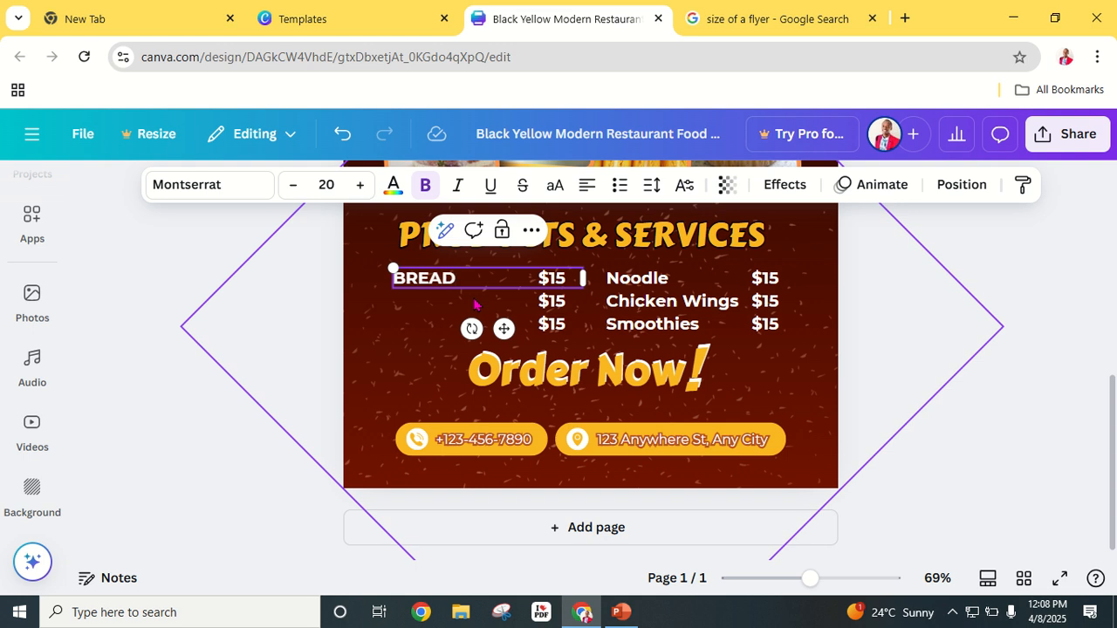
{"action": "type", "text": "AD"}
{"action": "key", "text": "Return"}
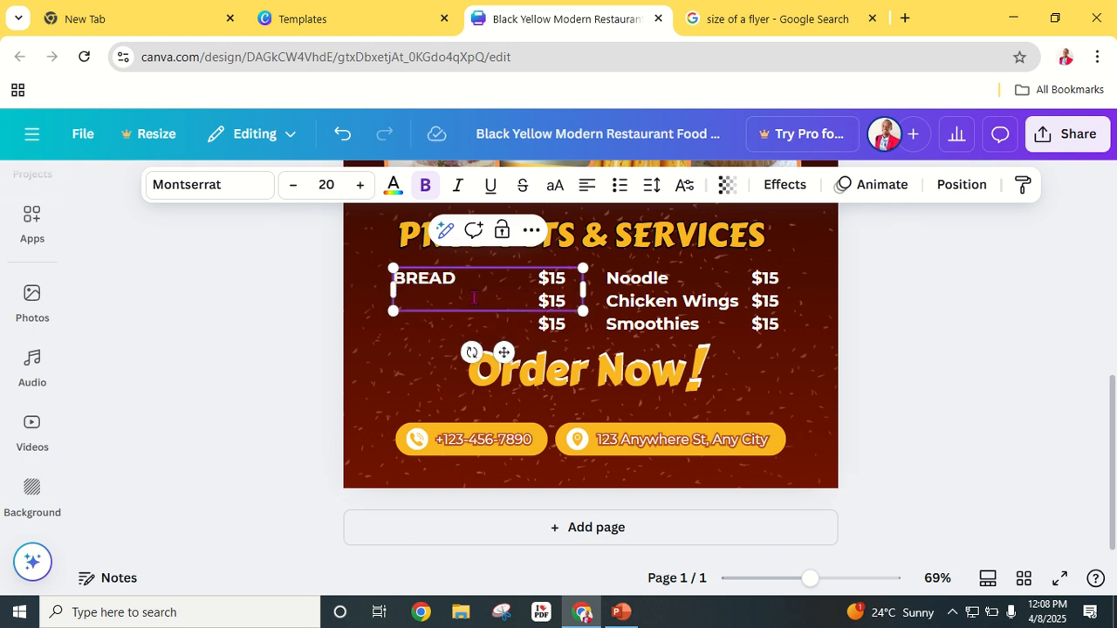
{"action": "type", "text": "CAKES"}
{"action": "key", "text": "Return"}
{"action": "type", "text": "COO"}
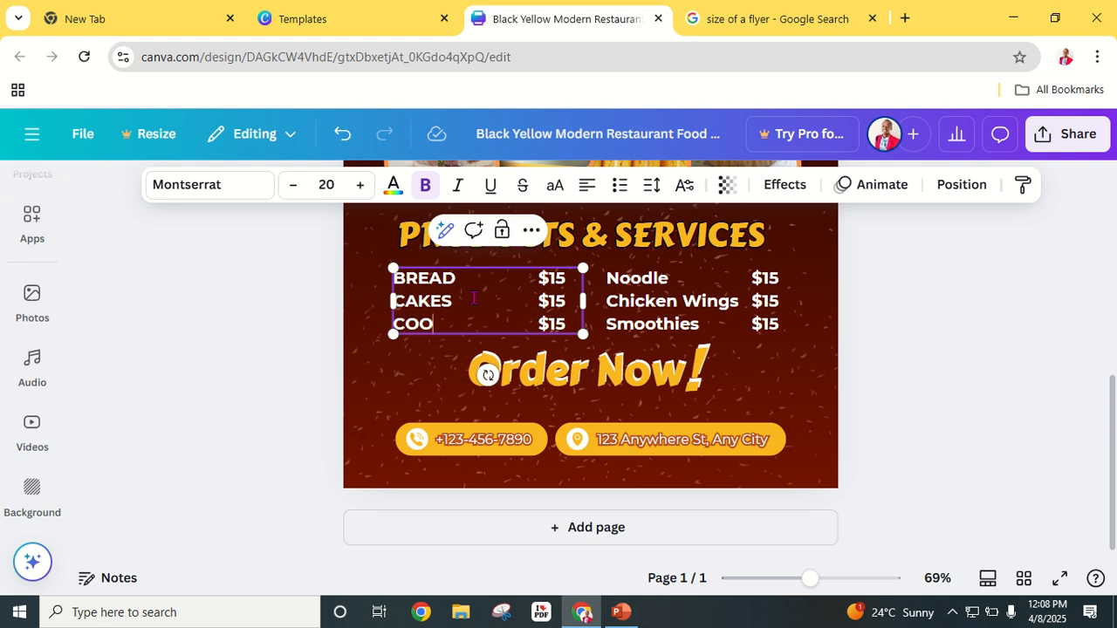
{"action": "type", "text": "KIES"}
Step: Replace the three $15 prices with KSH 200, KSH 300 and KSH 400, widening the box
{"action": "left_click", "coordinate": [987, 307]}
{"action": "left_click", "coordinate": [562, 281]}
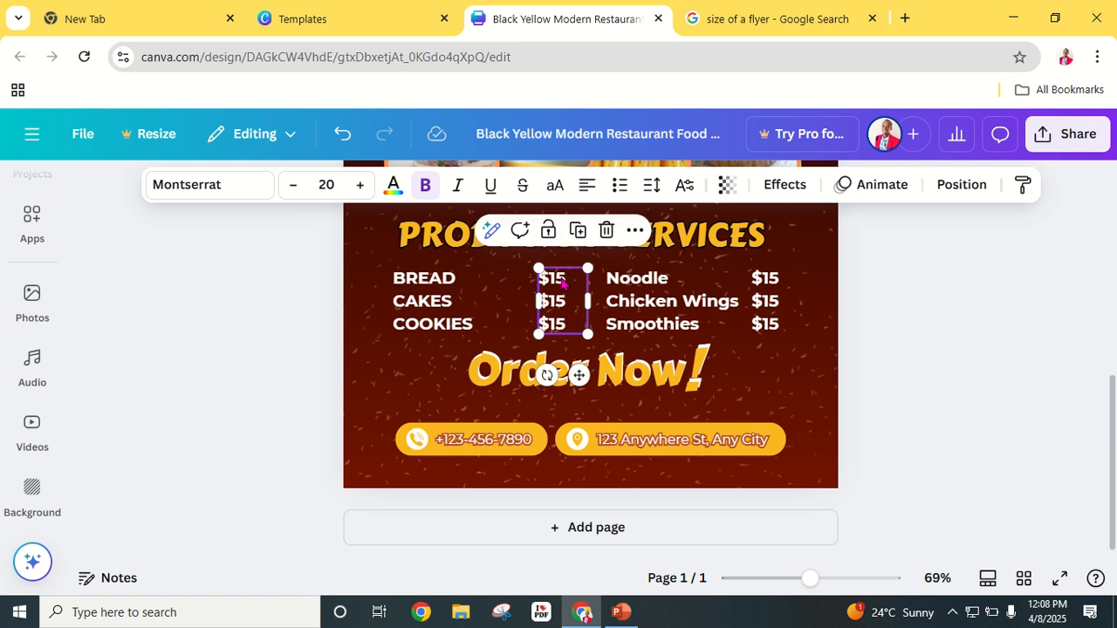
{"action": "double_click", "coordinate": [562, 281]}
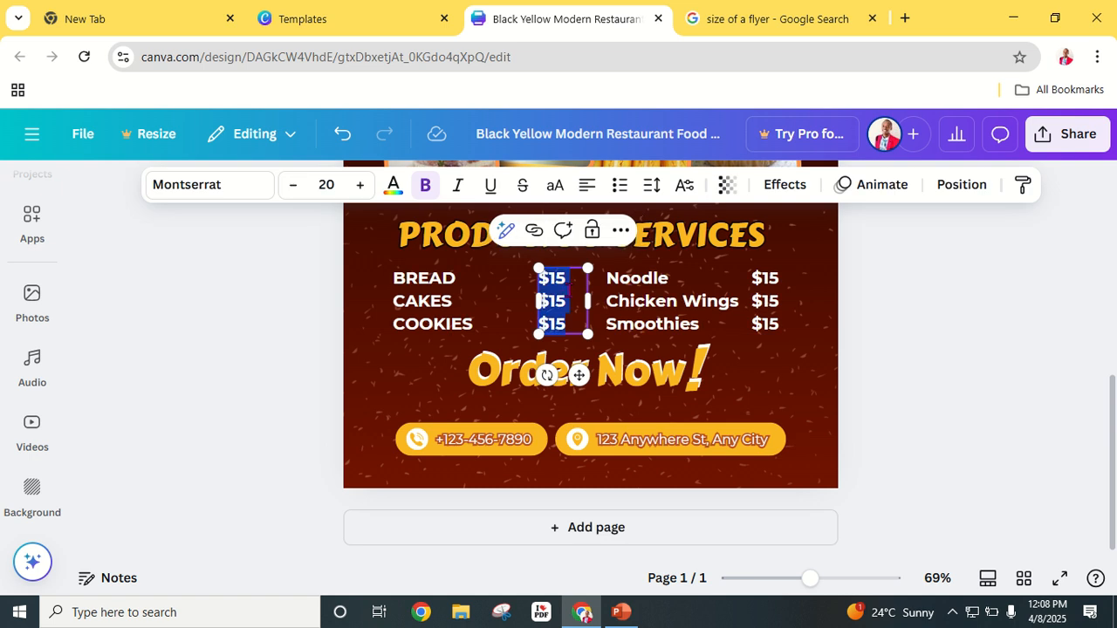
{"action": "type", "text": "KSH"}
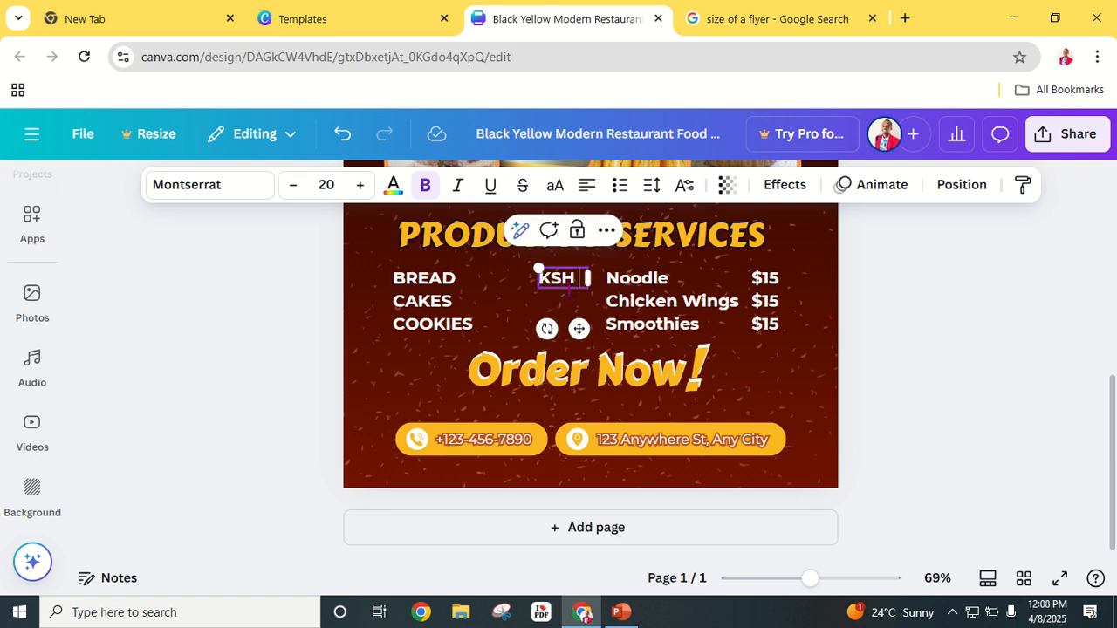
{"action": "type", "text": " 2"}
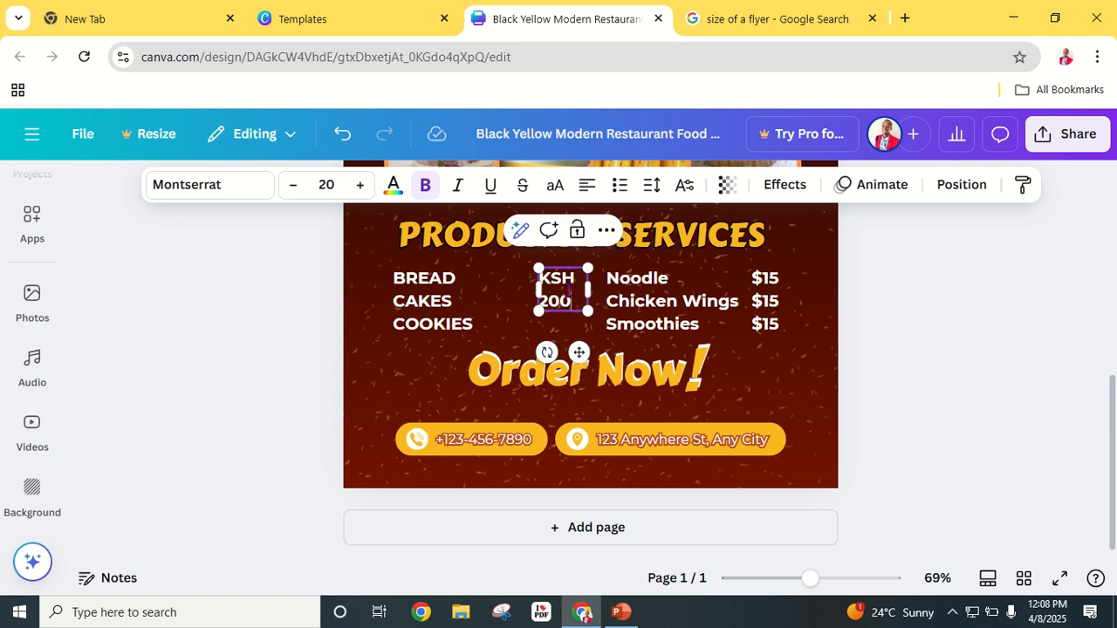
{"action": "type", "text": "00"}
{"action": "key", "text": "Return"}
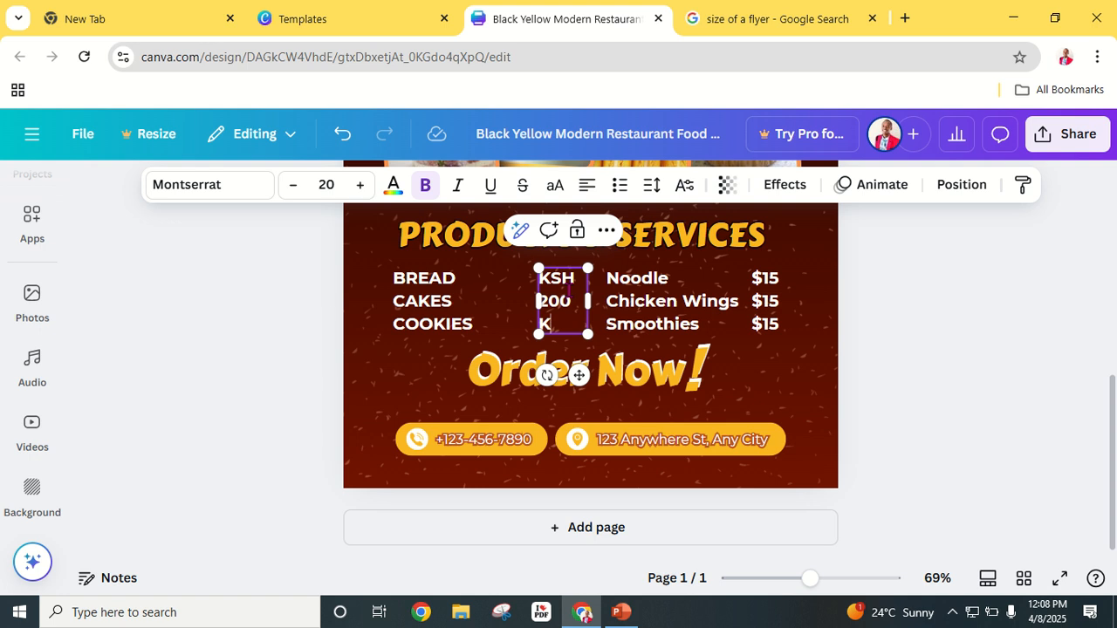
{"action": "type", "text": "KSH"}
{"action": "key", "text": "Return"}
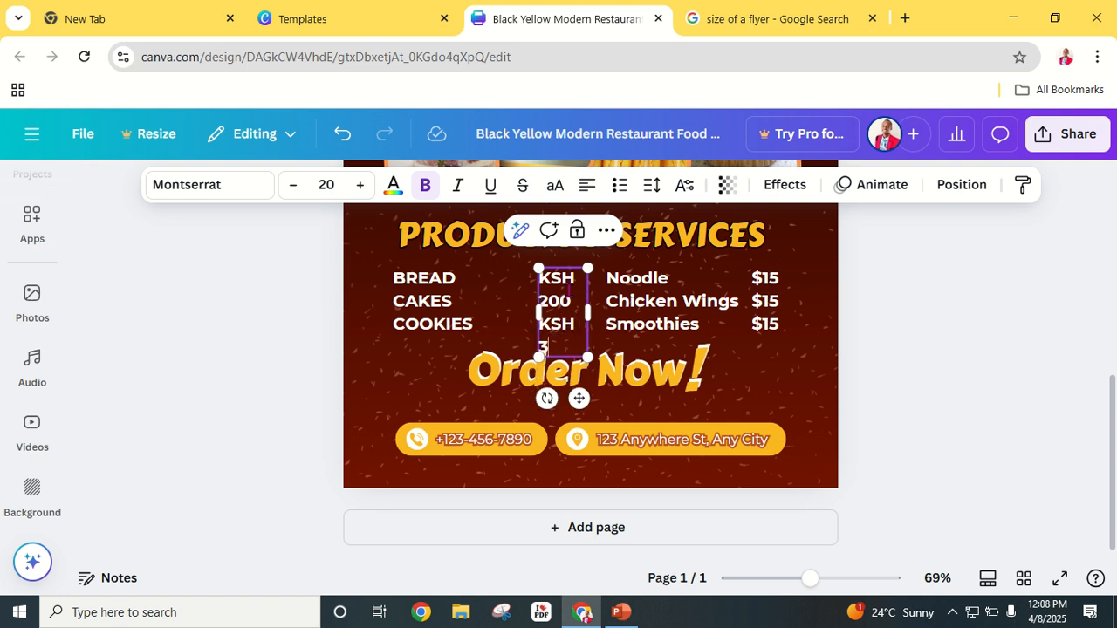
{"action": "type", "text": "300"}
{"action": "key", "text": "Return"}
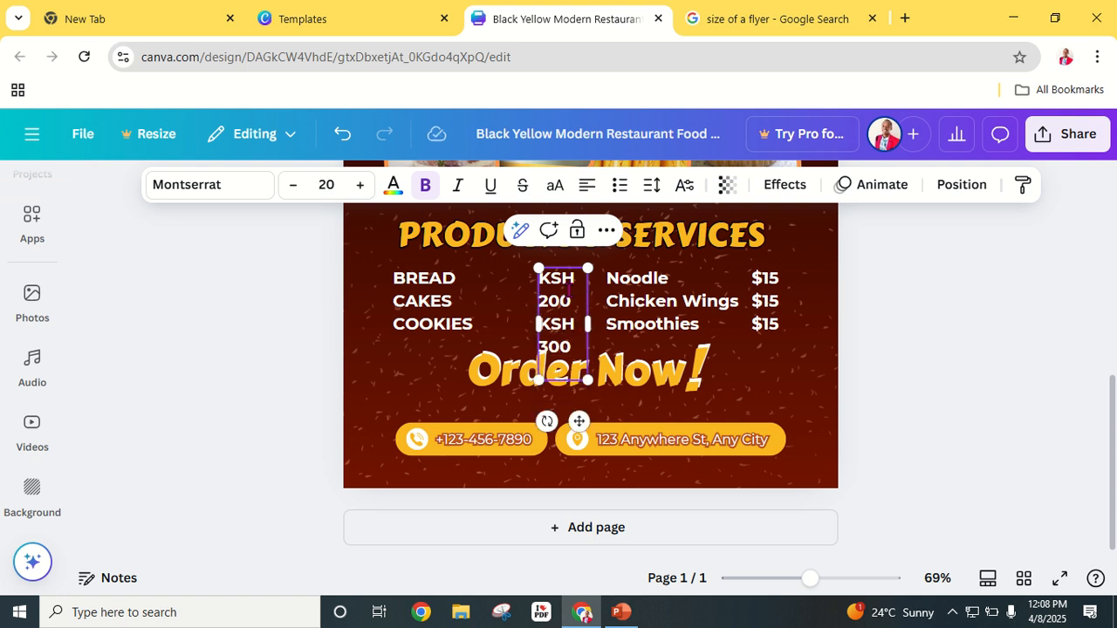
{"action": "type", "text": "KSH"}
{"action": "key", "text": "Return"}
{"action": "type", "text": "400"}
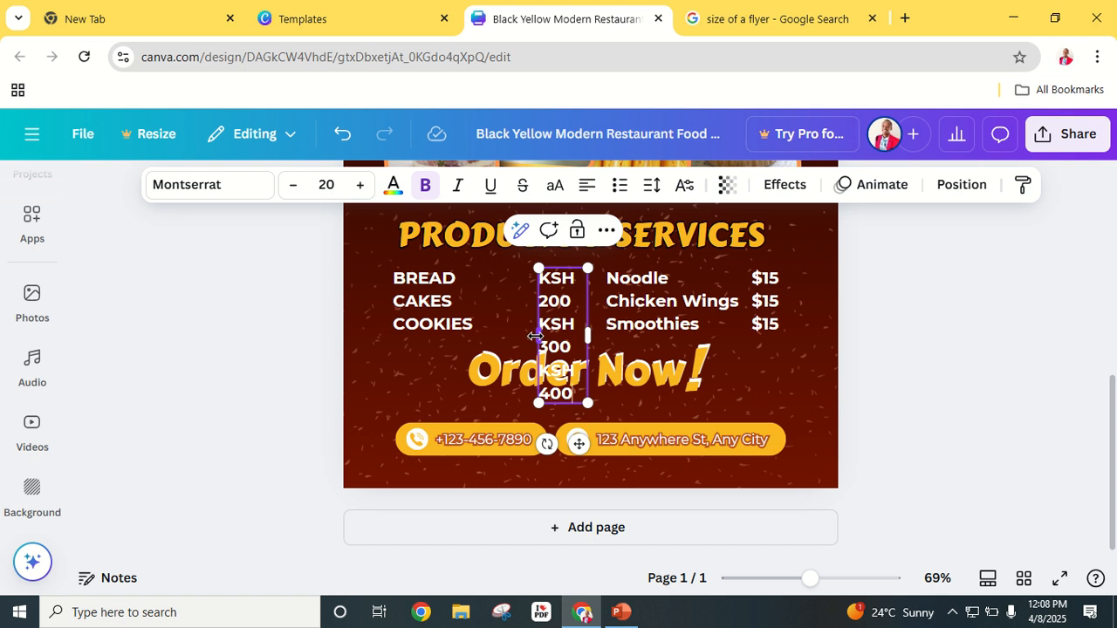
{"action": "left_click_drag", "start_coordinate": [535, 336], "coordinate": [500, 336]}
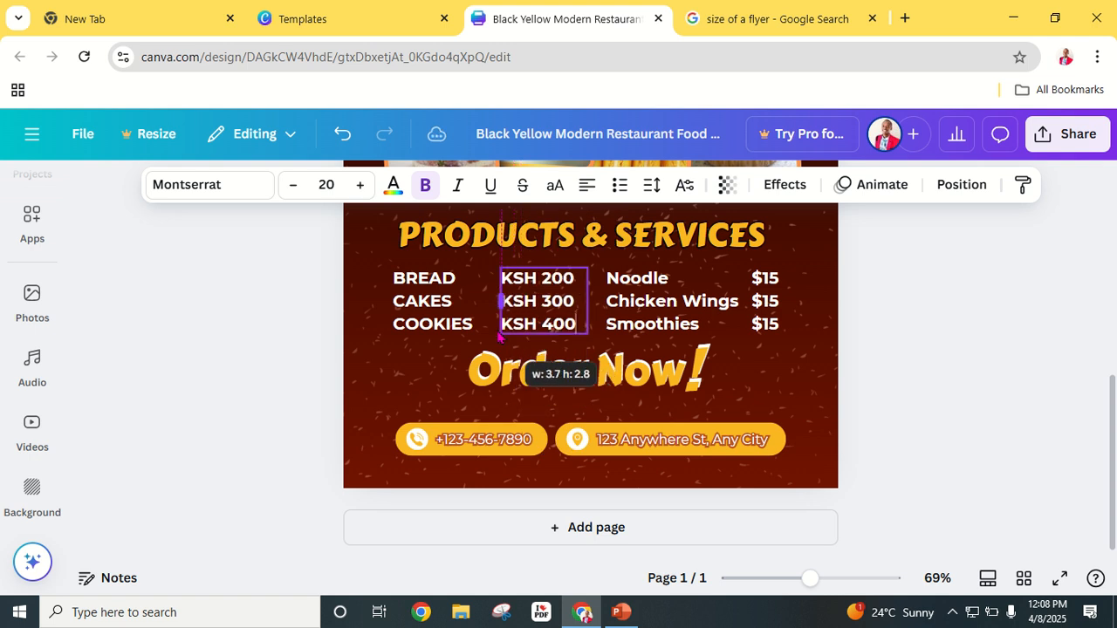
{"action": "left_click", "coordinate": [958, 326]}
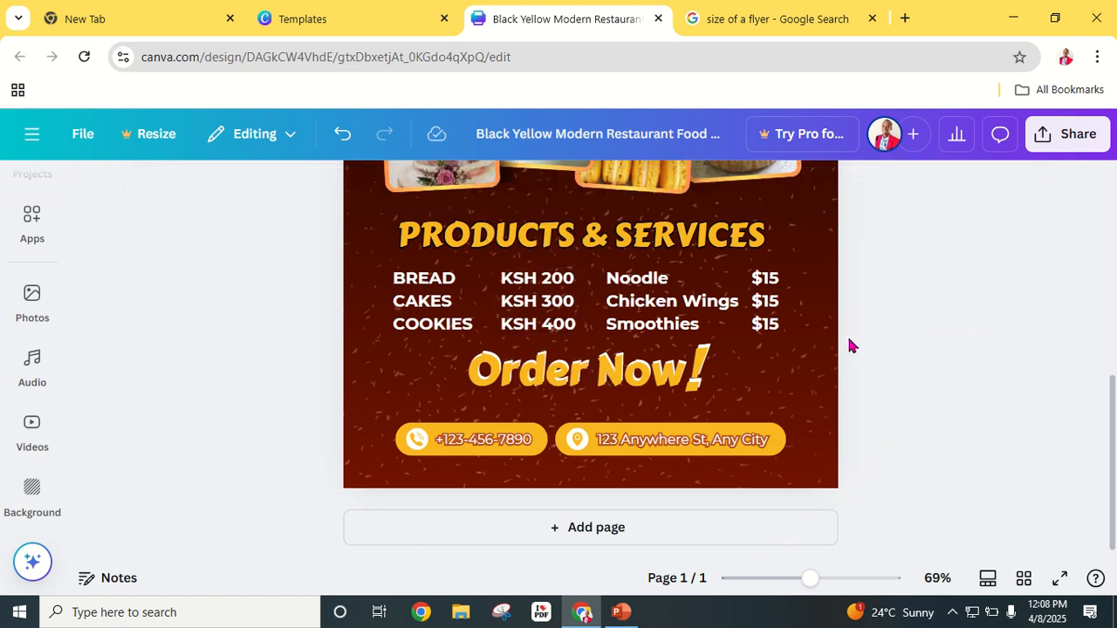
Step: Retype the right-hand menu items as TRAINING, CATERING and MENTORSHIP on three separate lines
{"action": "left_click", "coordinate": [660, 302]}
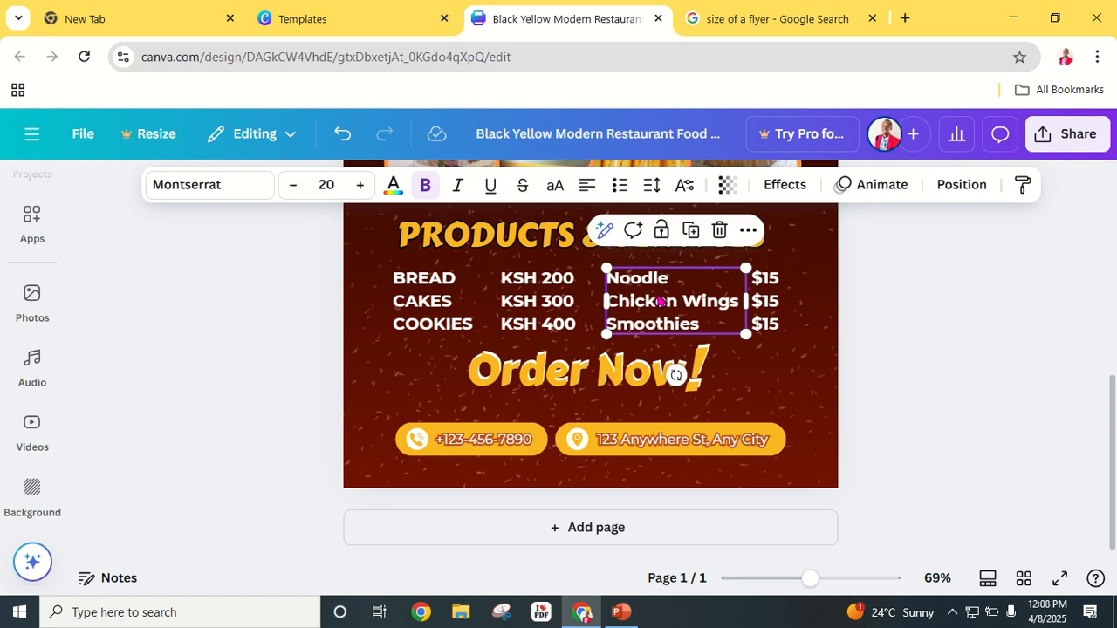
{"action": "left_click", "coordinate": [661, 302]}
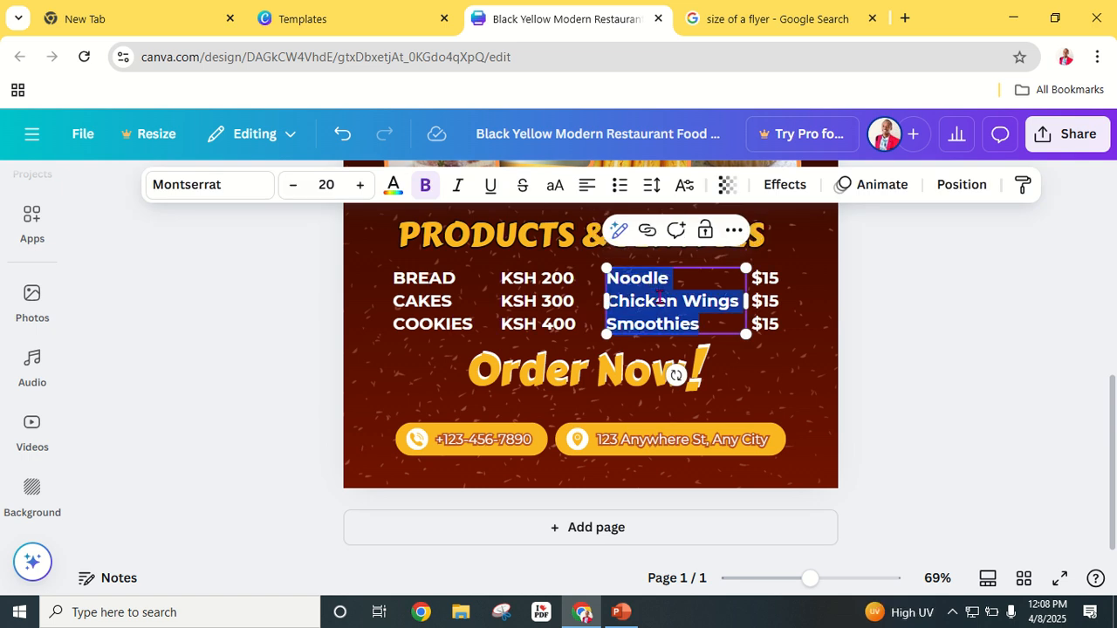
{"action": "type", "text": "TRA"}
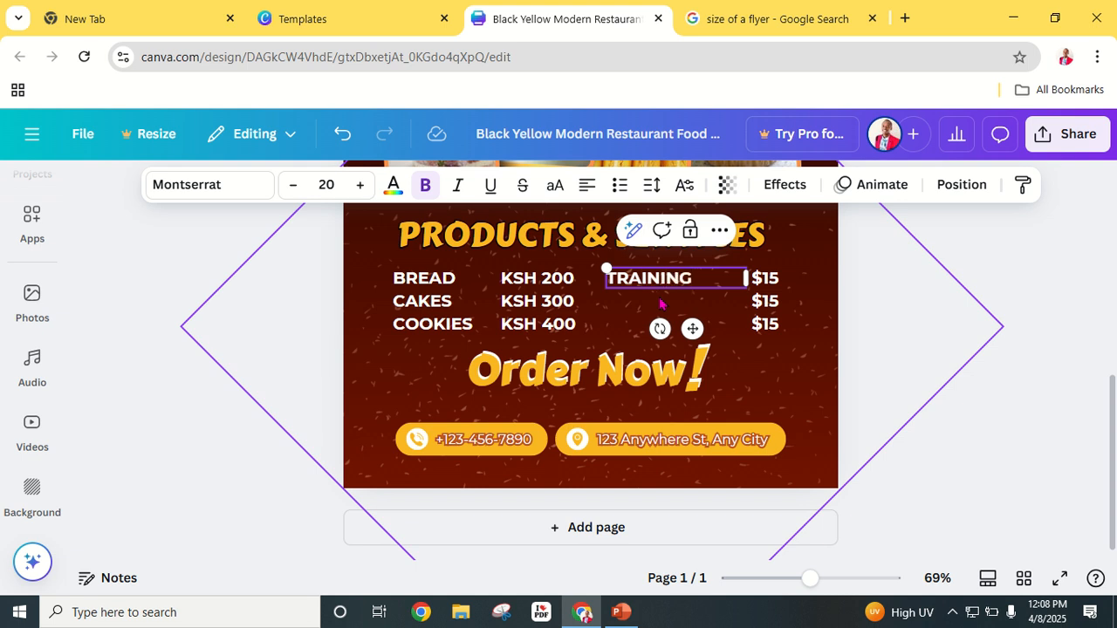
{"action": "type", "text": "INING"}
{"action": "key", "text": "Return"}
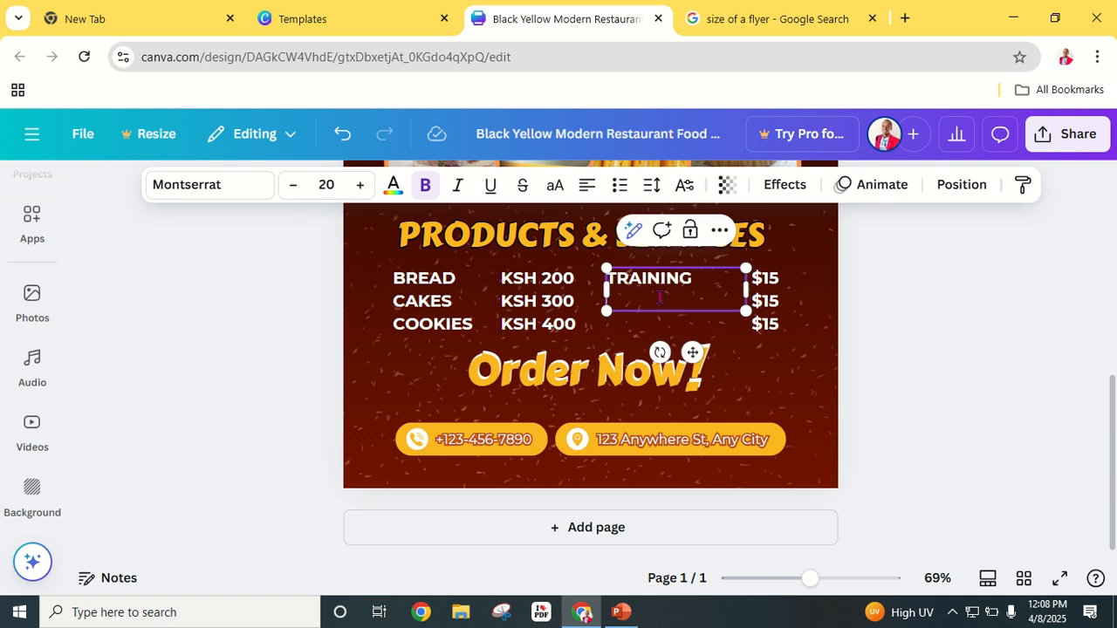
{"action": "type", "text": "CATERIN"}
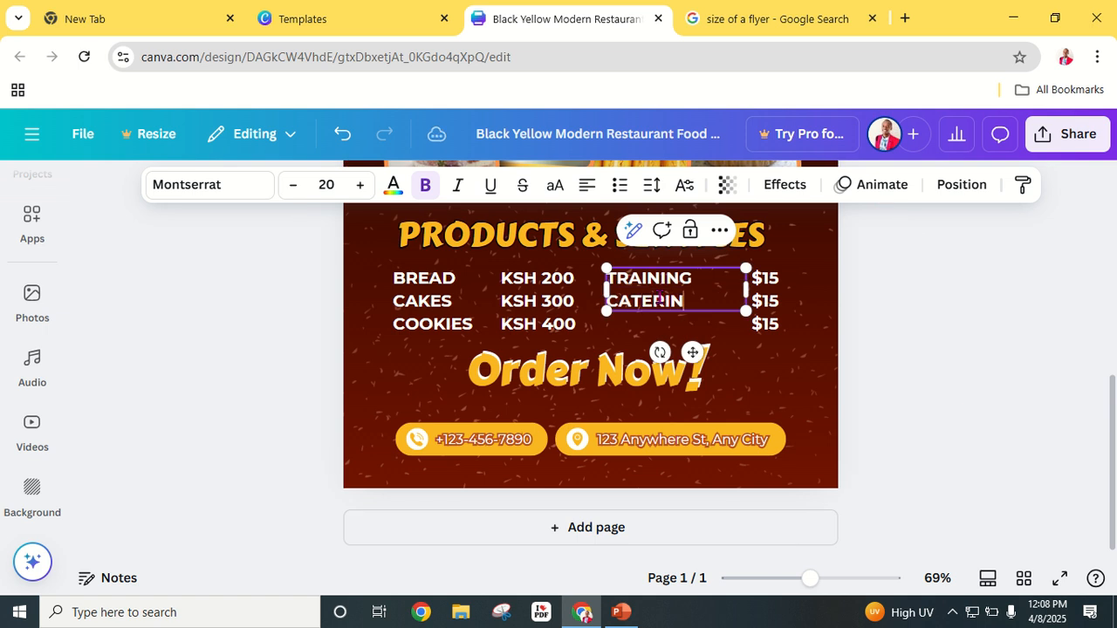
{"action": "type", "text": "G"}
{"action": "key", "text": "Return"}
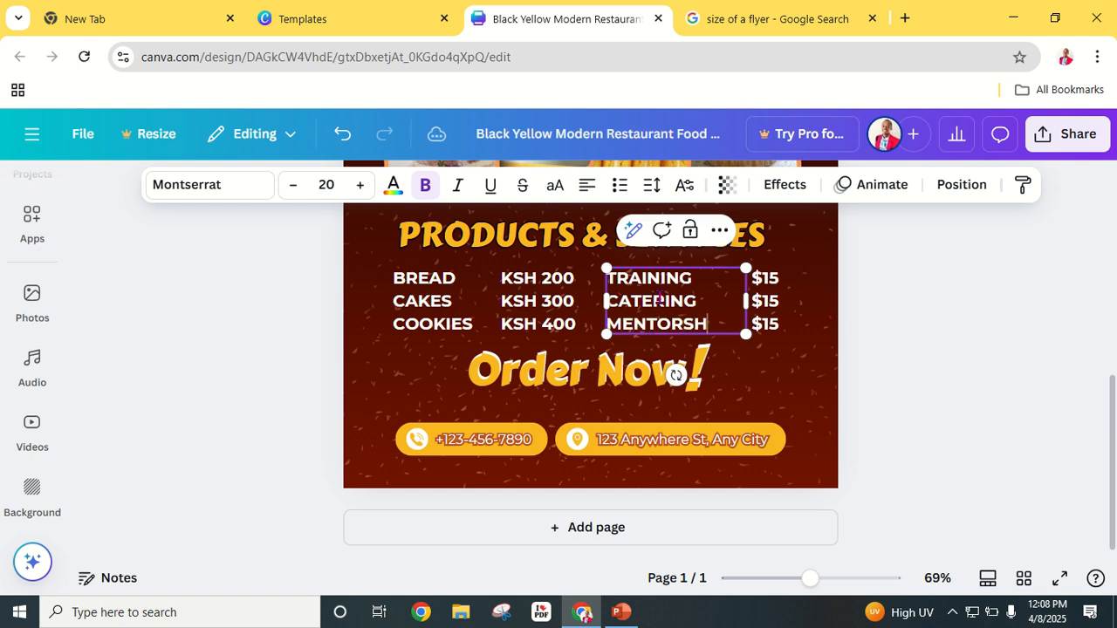
{"action": "left_click", "coordinate": [876, 346]}
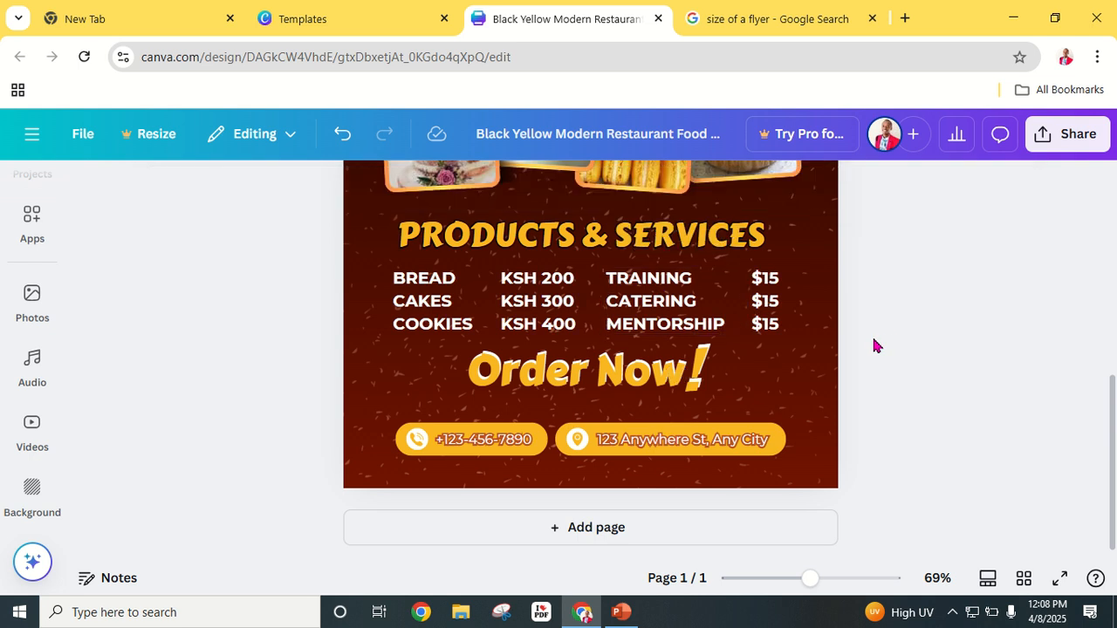
Step: Replace the three $15 prices with KSH 2,500, KSH 3,000 and KSH 4,000
{"action": "left_click", "coordinate": [784, 298]}
{"action": "left_click", "coordinate": [791, 280]}
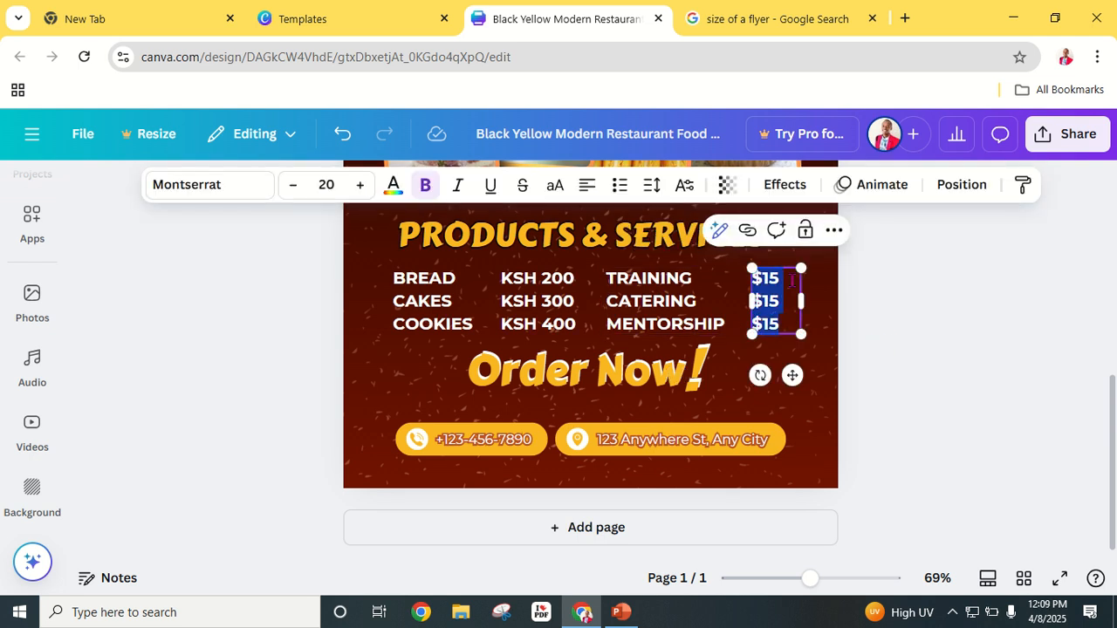
{"action": "type", "text": "KSH"}
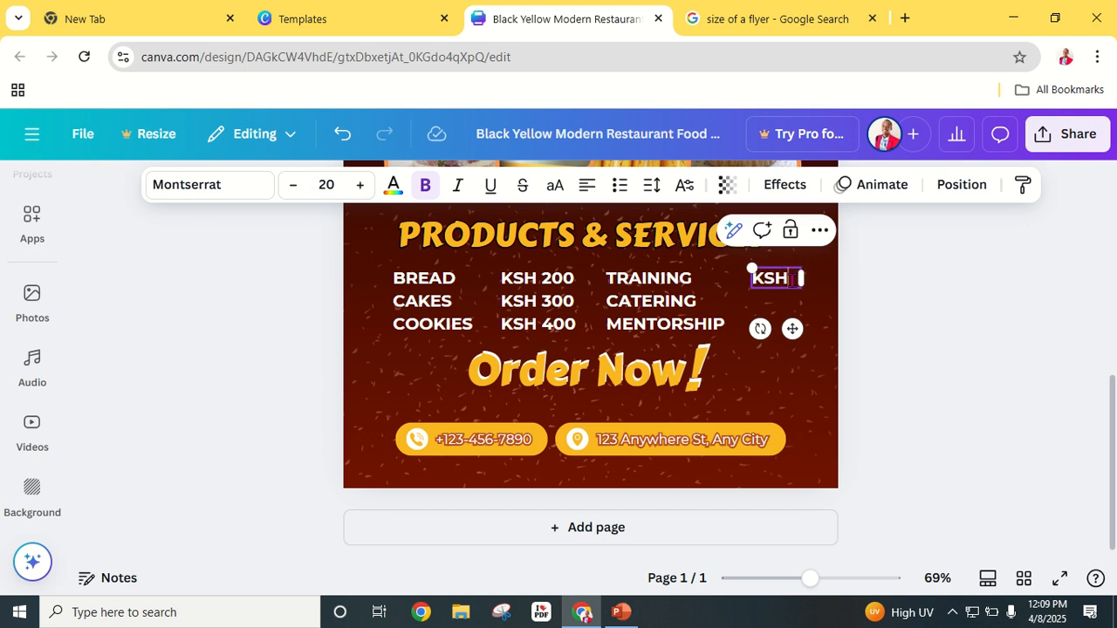
{"action": "type", "text": " 2"}
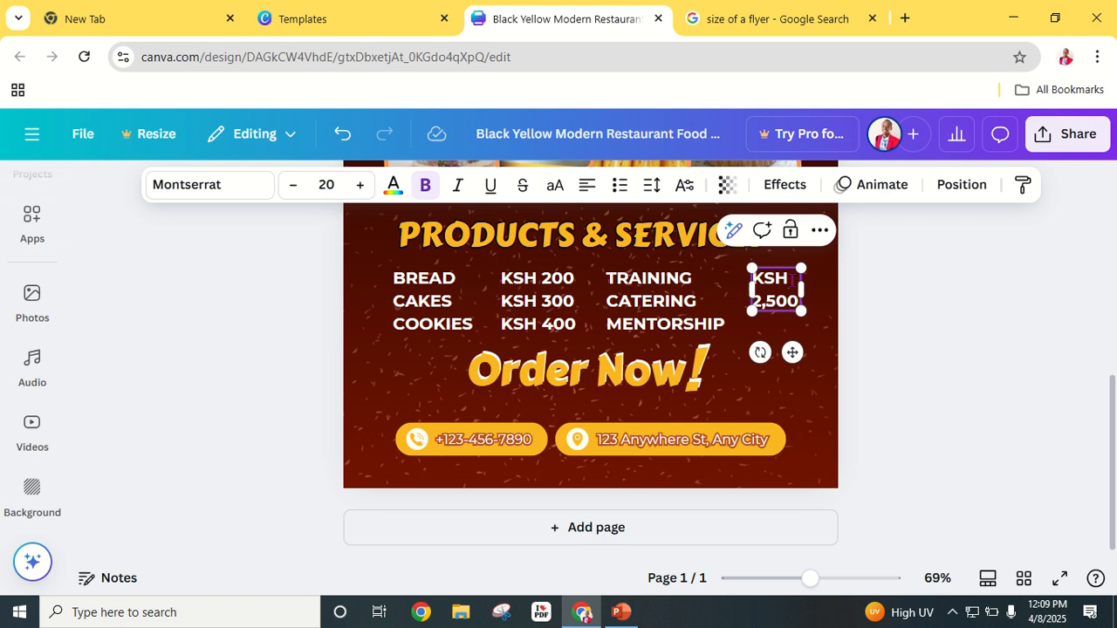
{"action": "type", "text": ",500"}
{"action": "key", "text": "Return"}
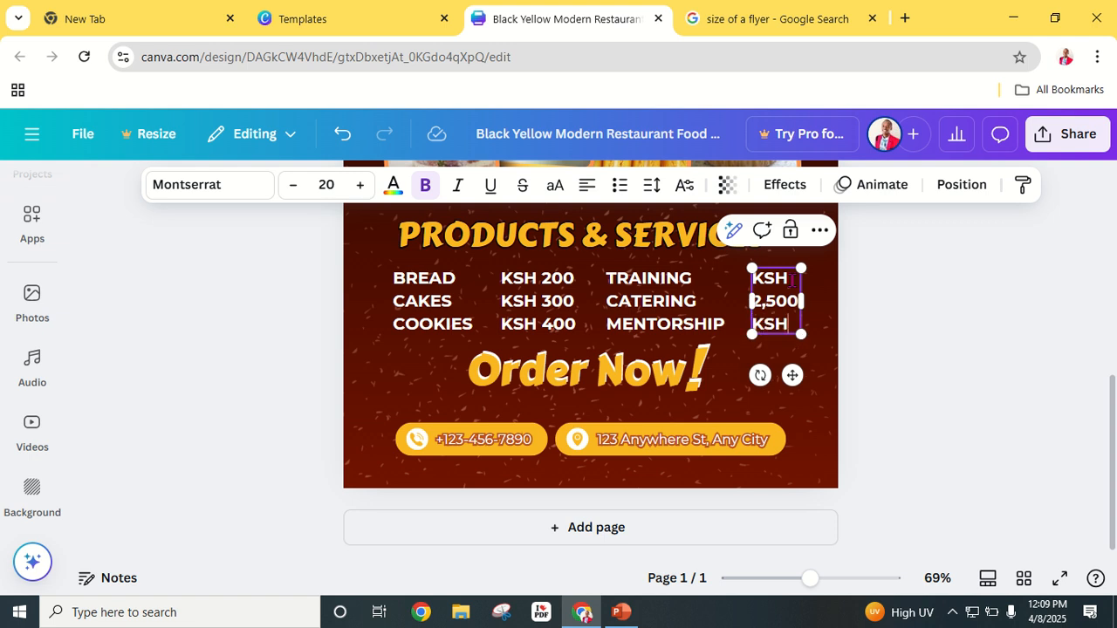
{"action": "type", "text": "KSH 3"}
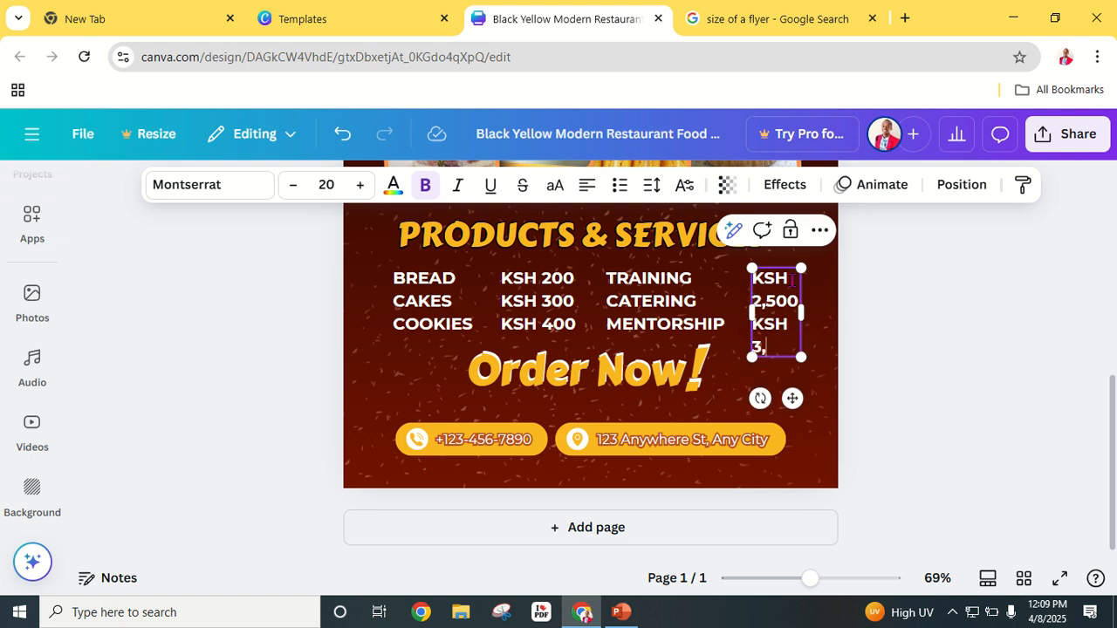
{"action": "type", "text": ",000"}
{"action": "key", "text": "Return"}
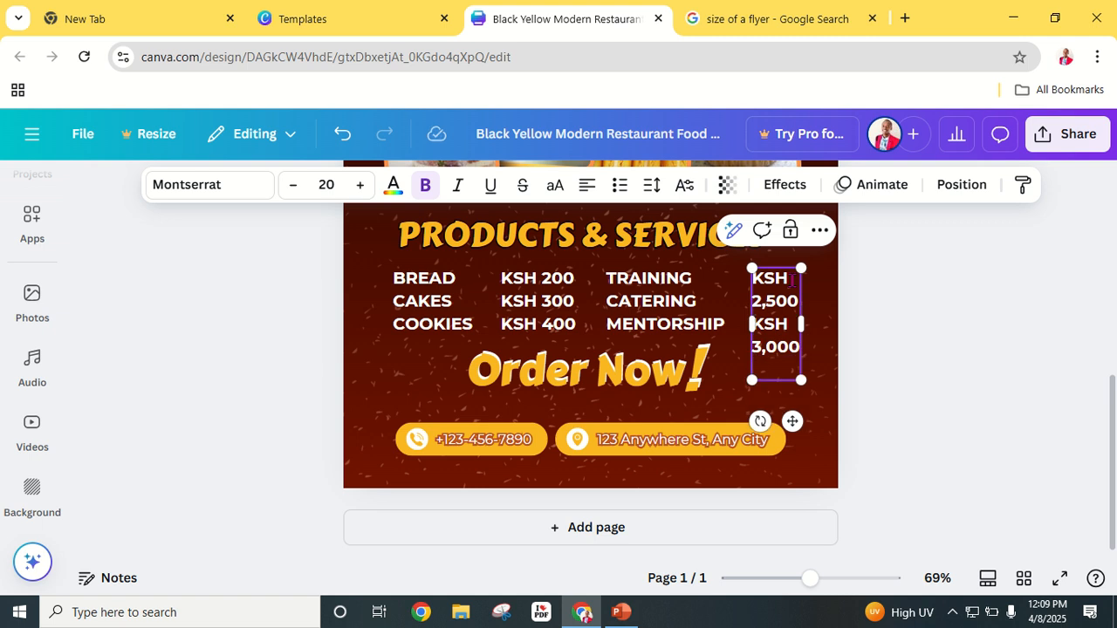
{"action": "type", "text": "KSH 4,000"}
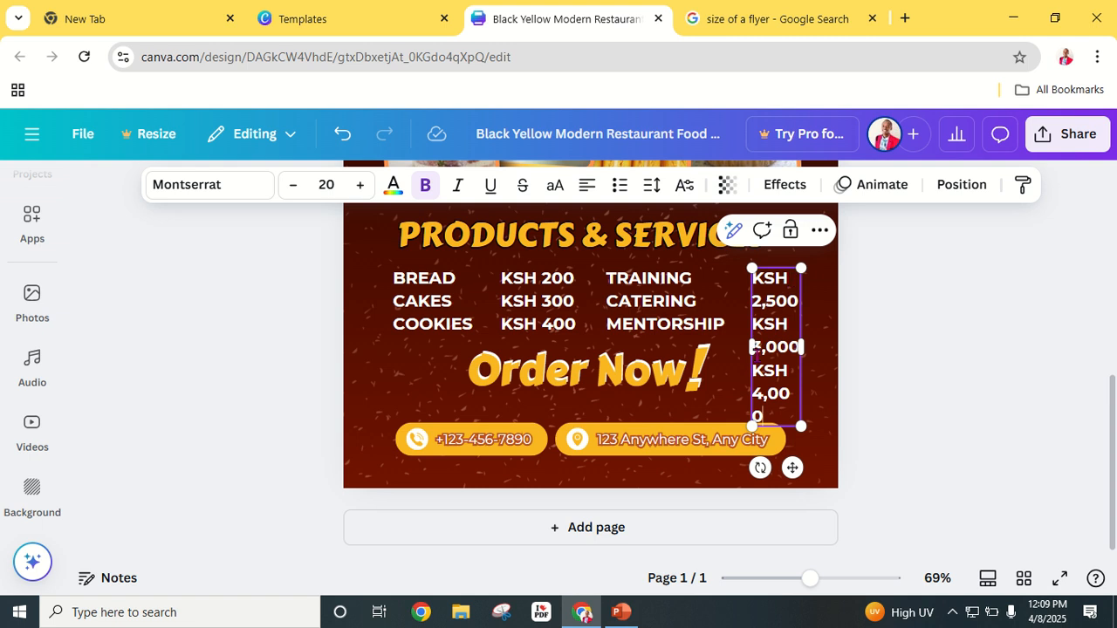
Step: Widen the price text box so each KSH price fits on one line
{"action": "left_click_drag", "start_coordinate": [747, 346], "coordinate": [729, 346]}
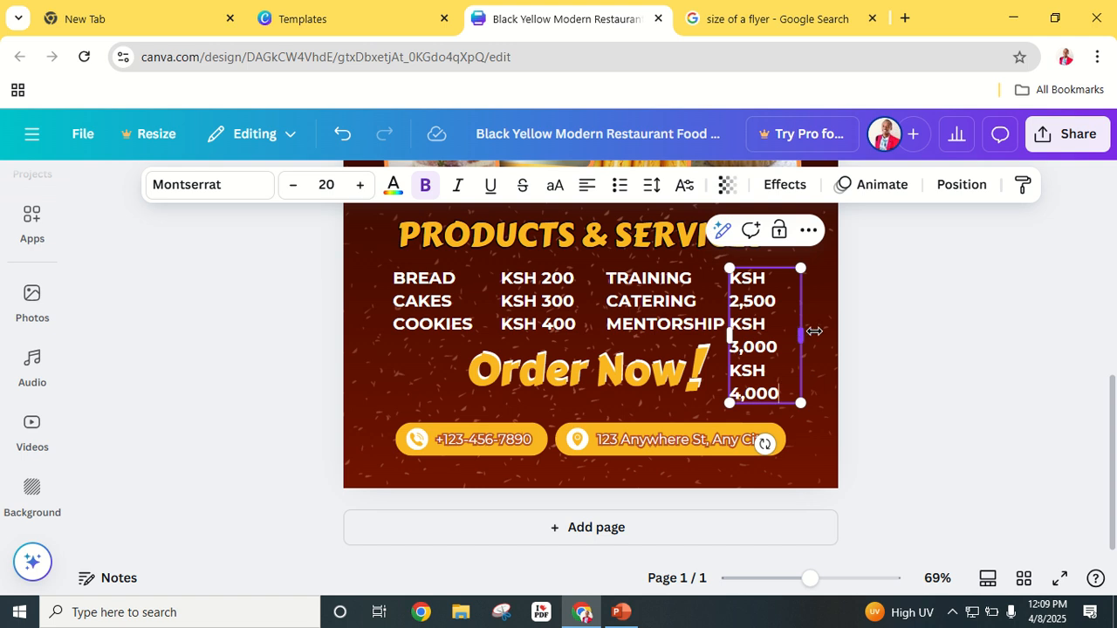
{"action": "left_click_drag", "start_coordinate": [813, 331], "coordinate": [831, 334]}
{"action": "left_click", "coordinate": [942, 302]}
{"action": "scroll", "coordinate": [891, 443], "scroll_direction": "up", "scroll_amount": 3}
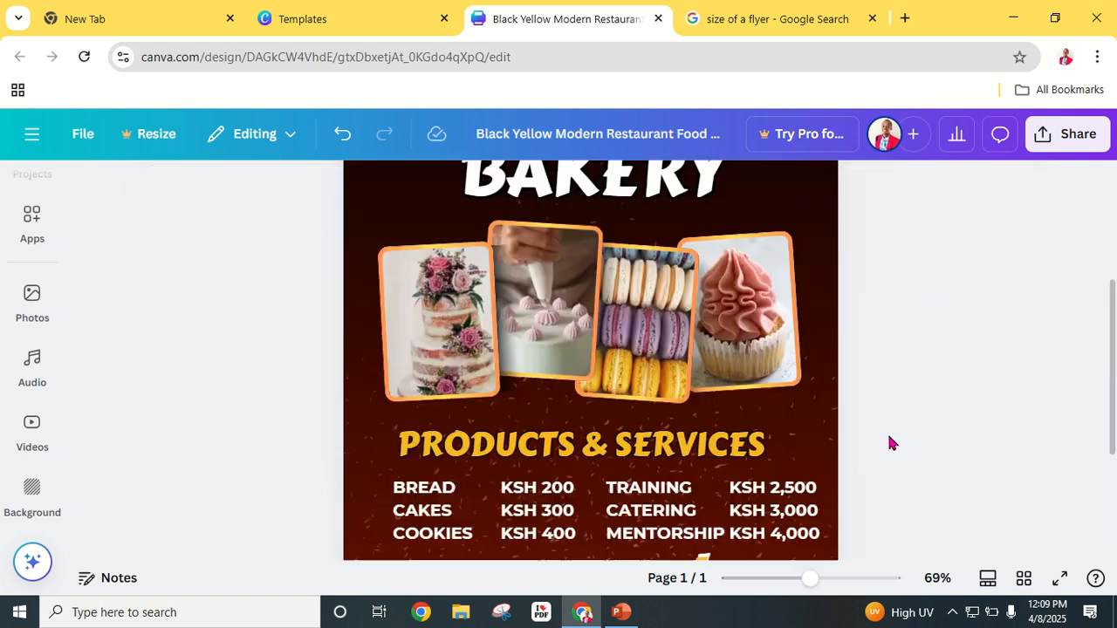
{"action": "scroll", "coordinate": [883, 437], "scroll_direction": "up", "scroll_amount": 3}
{"action": "scroll", "coordinate": [877, 429], "scroll_direction": "down", "scroll_amount": 5}
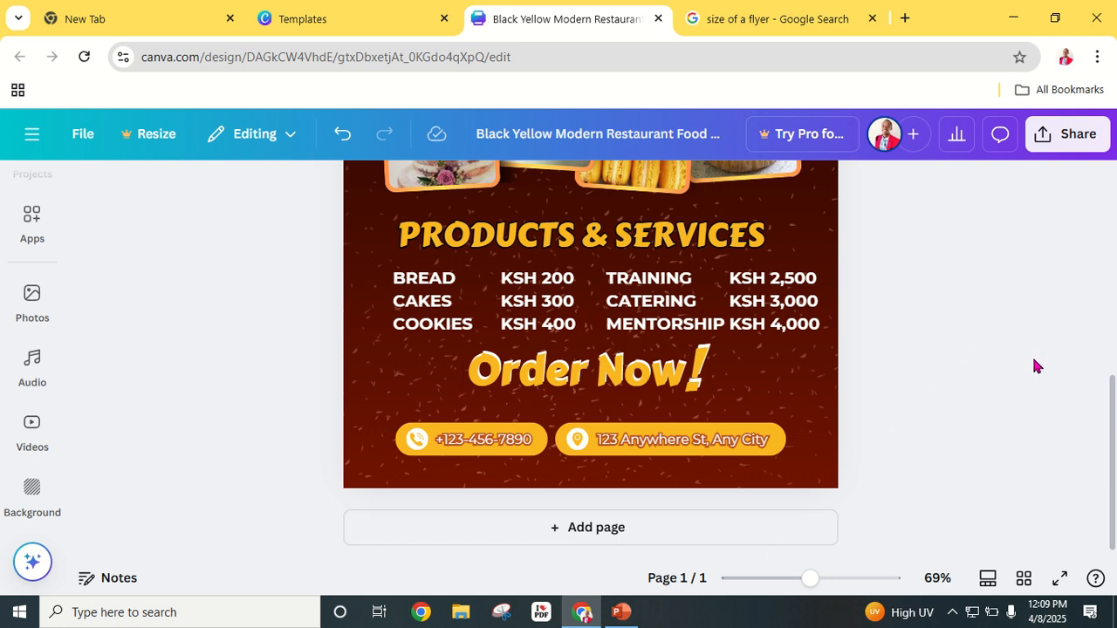
Step: Replace the sample phone number with the bakery's own phone number
{"action": "double_click", "coordinate": [474, 445]}
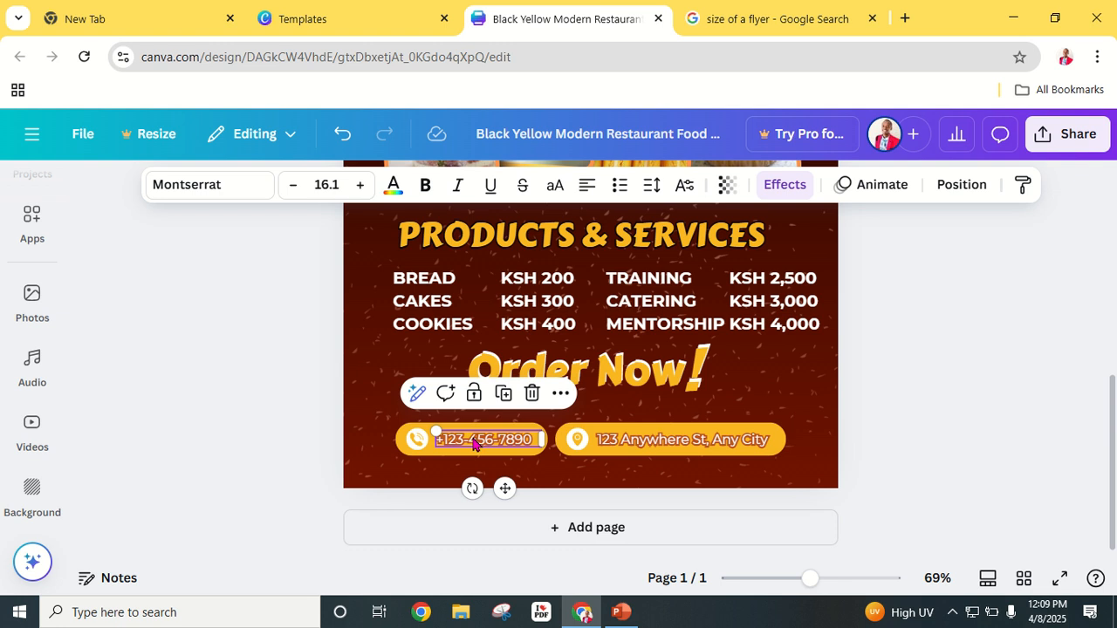
{"action": "left_click", "coordinate": [472, 439]}
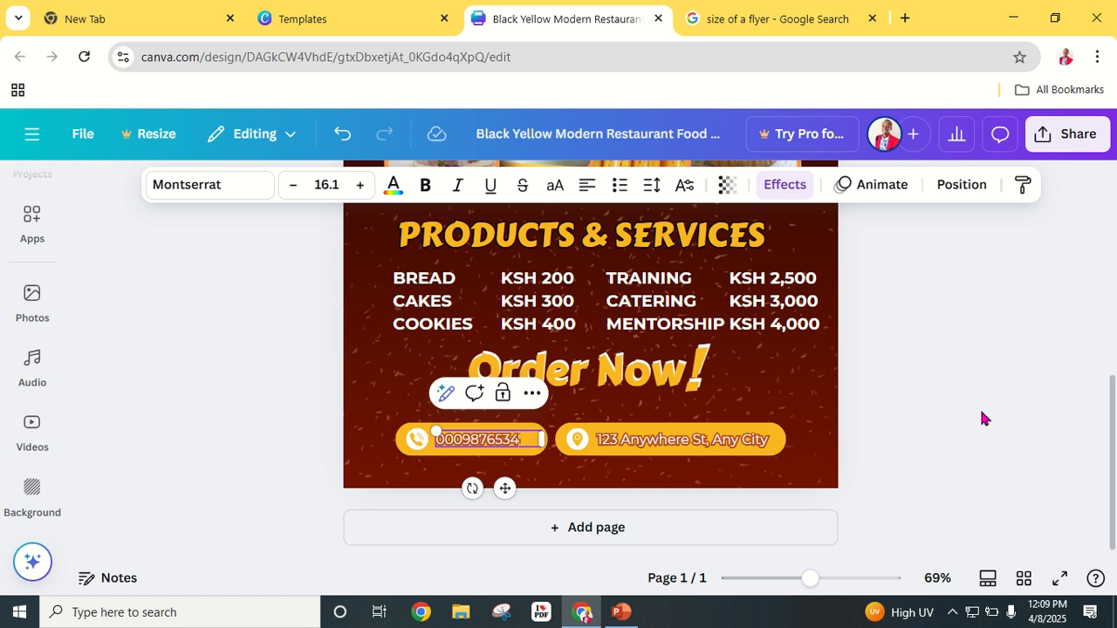
Step: Change the sample address text to RONGAI - KENYA
{"action": "left_click", "coordinate": [981, 419]}
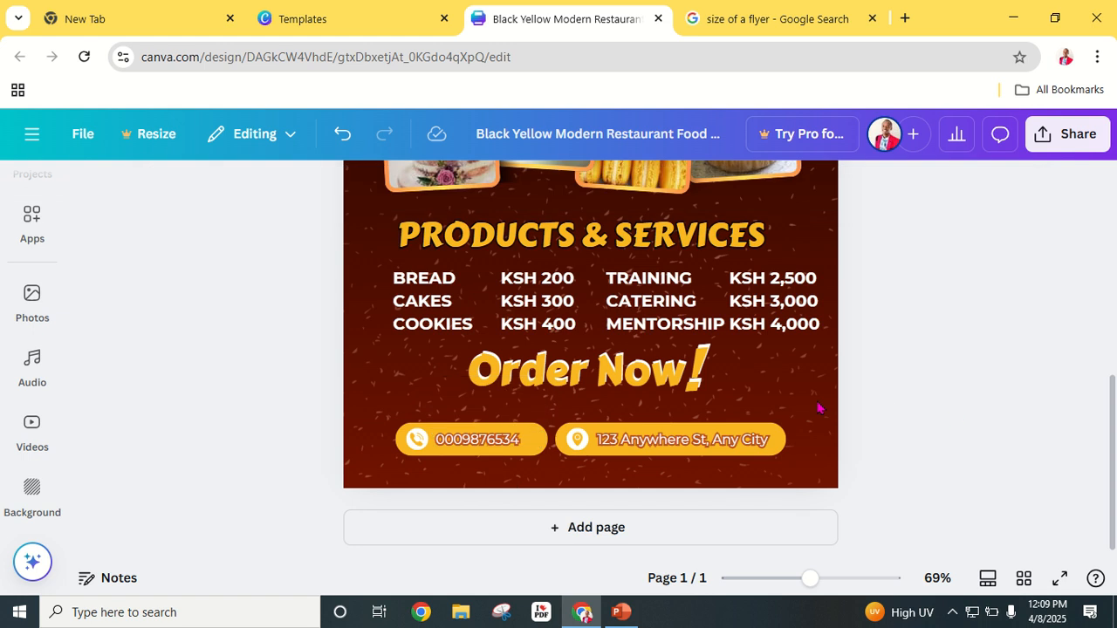
{"action": "left_click", "coordinate": [691, 439]}
{"action": "left_click", "coordinate": [687, 437]}
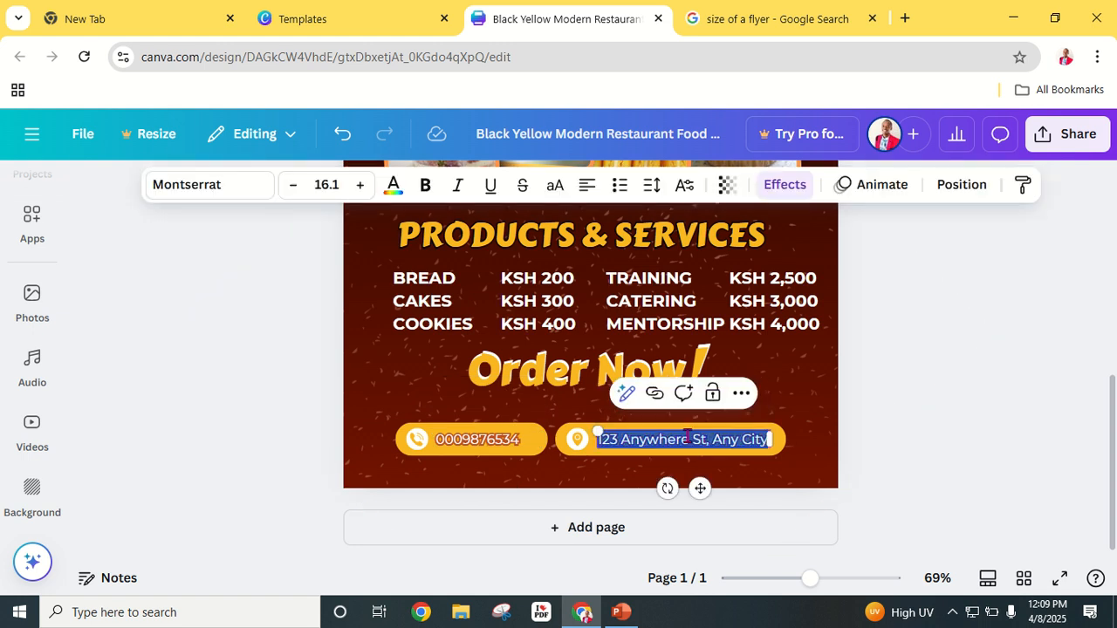
{"action": "type", "text": "RONGAI - KENYA"}
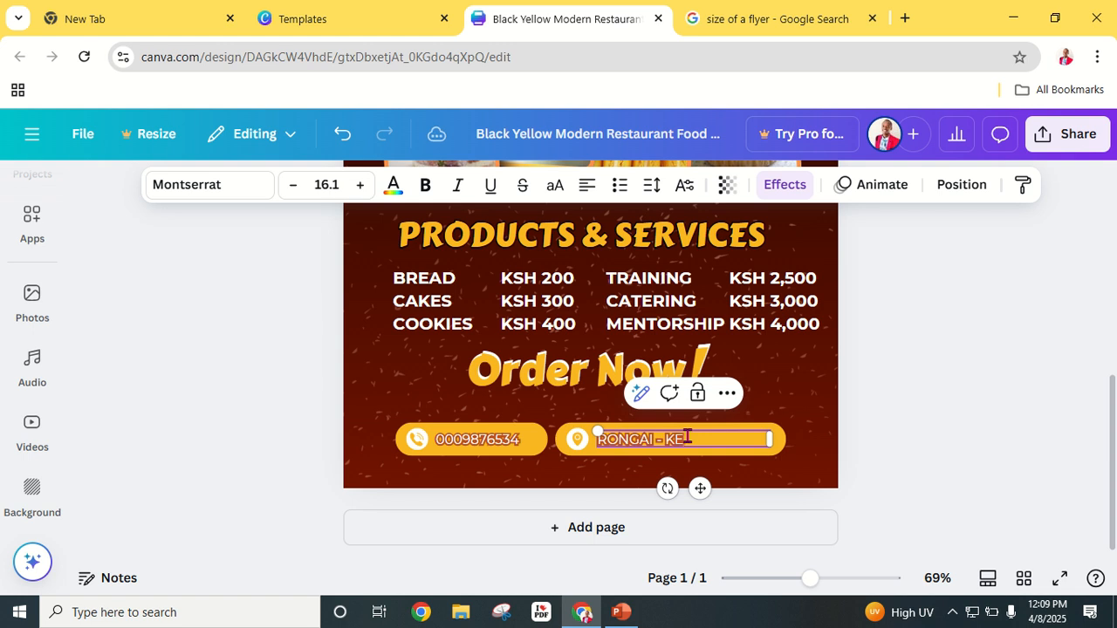
{"action": "left_click", "coordinate": [975, 469]}
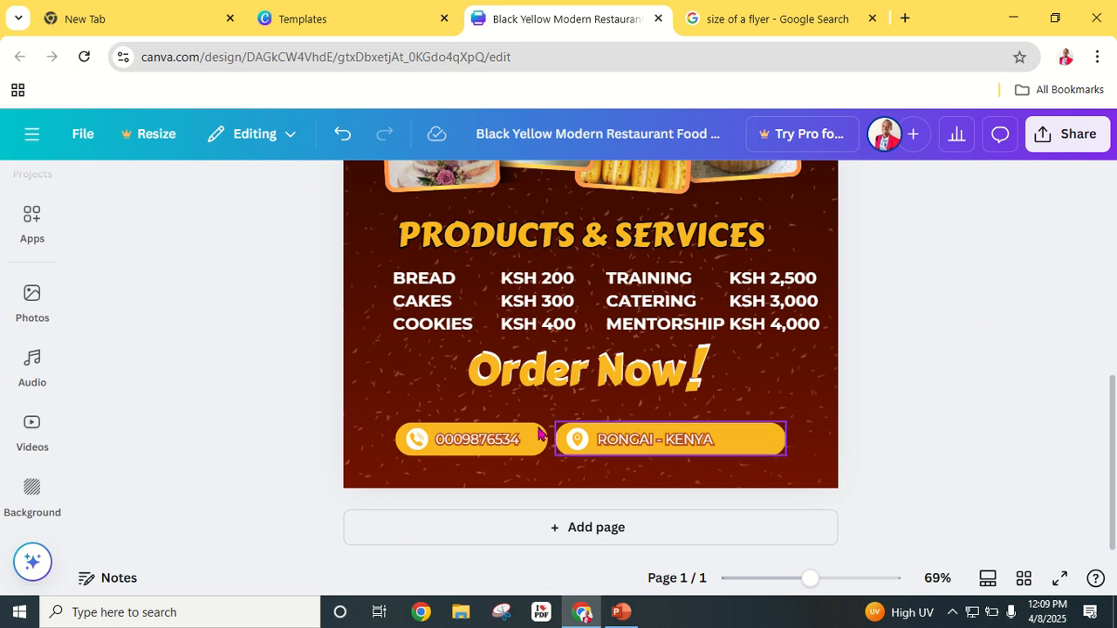
Step: Recheck the new phone number, then zoom out to view the whole flyer
{"action": "double_click", "coordinate": [504, 439]}
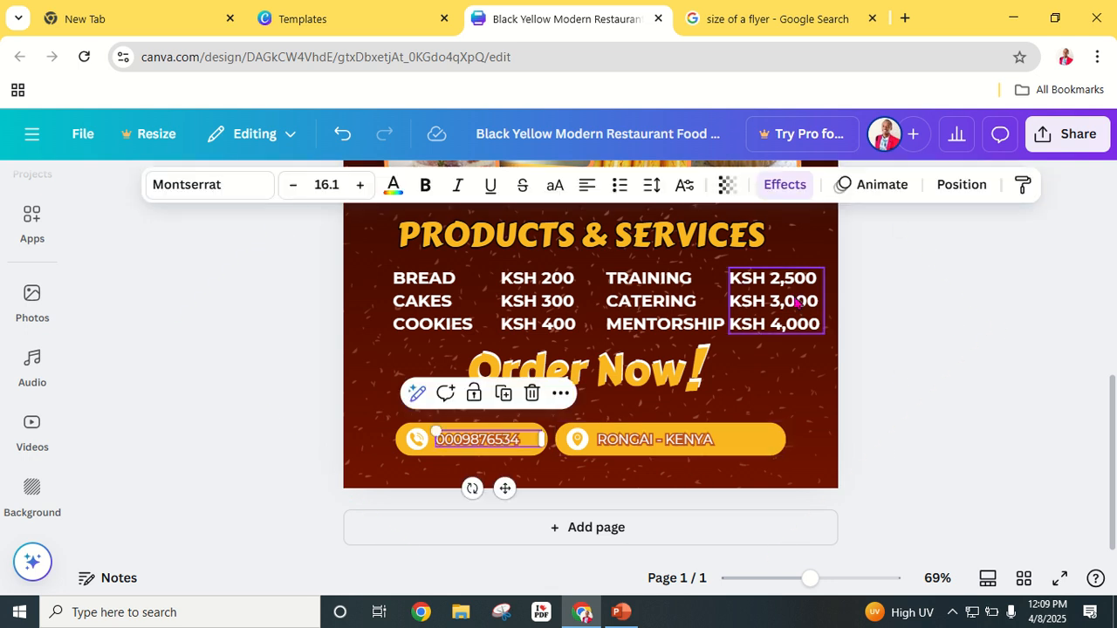
{"action": "left_click", "coordinate": [928, 365]}
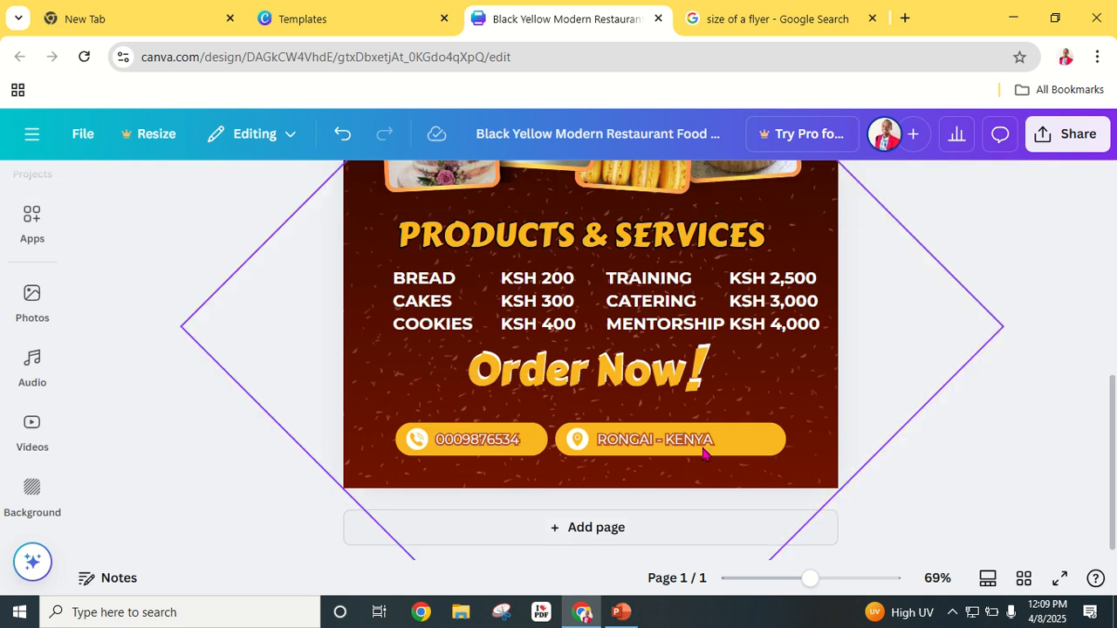
{"action": "scroll", "coordinate": [965, 401], "scroll_direction": "up", "scroll_amount": 3}
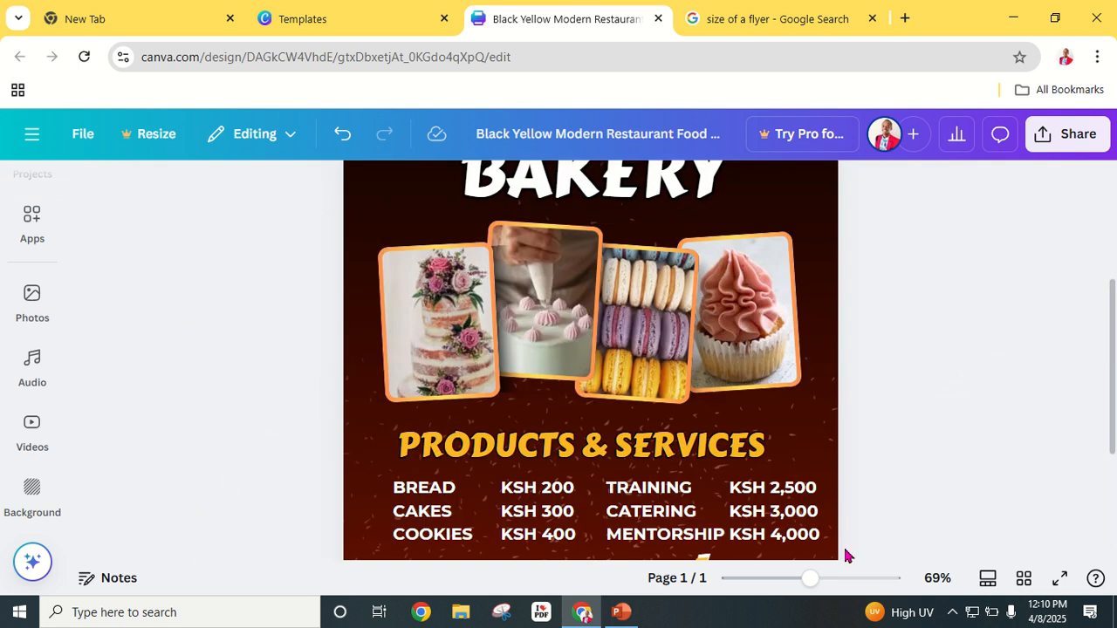
{"action": "left_click_drag", "start_coordinate": [813, 584], "coordinate": [789, 604]}
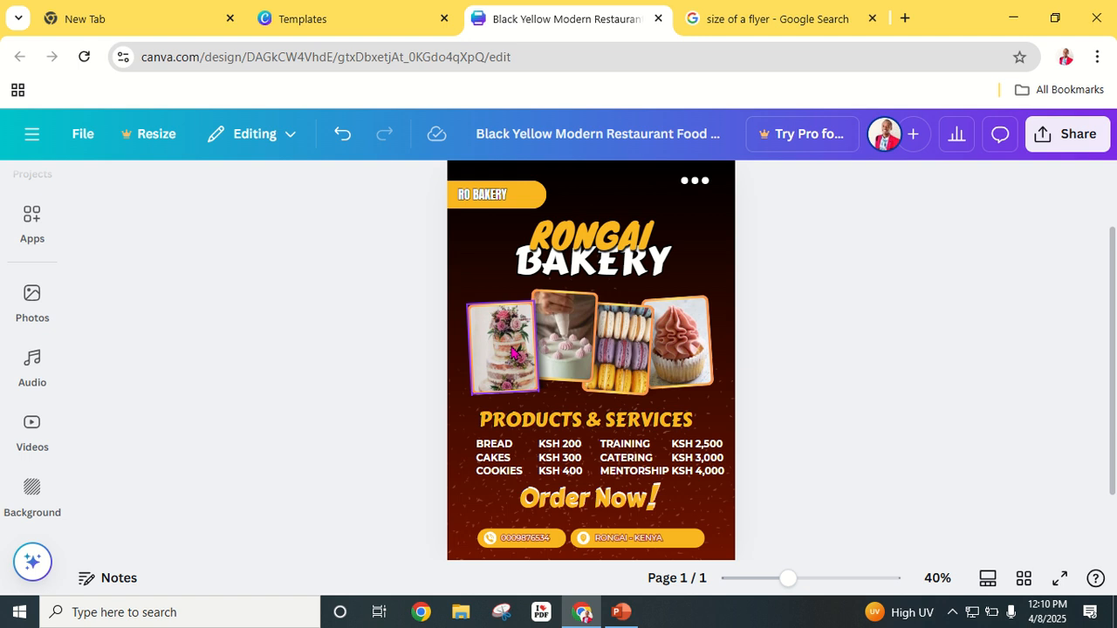
Step: Preview the RONGAI BAKERY flyer in full-screen Present mode, then exit back to the editor
{"action": "left_click", "coordinate": [1062, 581]}
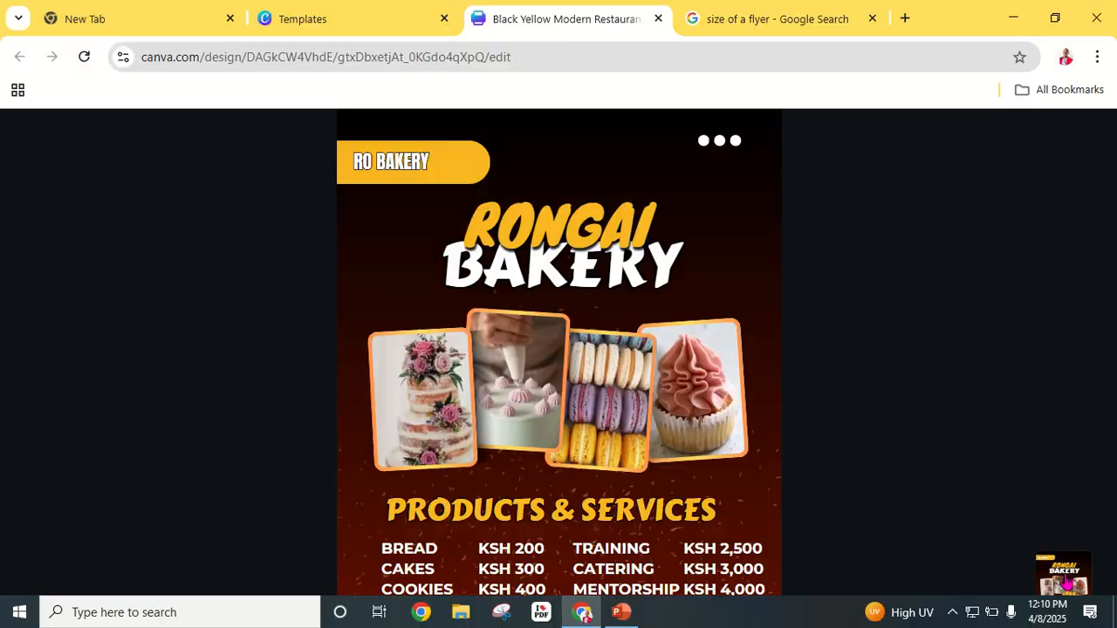
{"action": "key", "text": "Escape"}
{"action": "scroll", "coordinate": [296, 489], "scroll_direction": "down", "scroll_amount": 5}
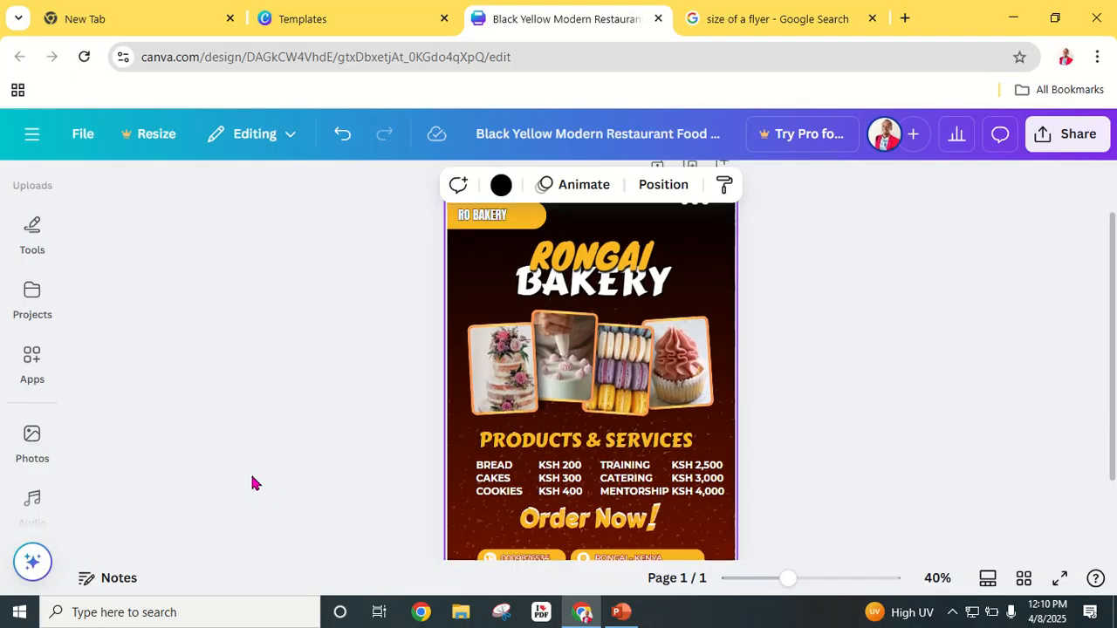
{"action": "scroll", "coordinate": [344, 481], "scroll_direction": "up", "scroll_amount": 3}
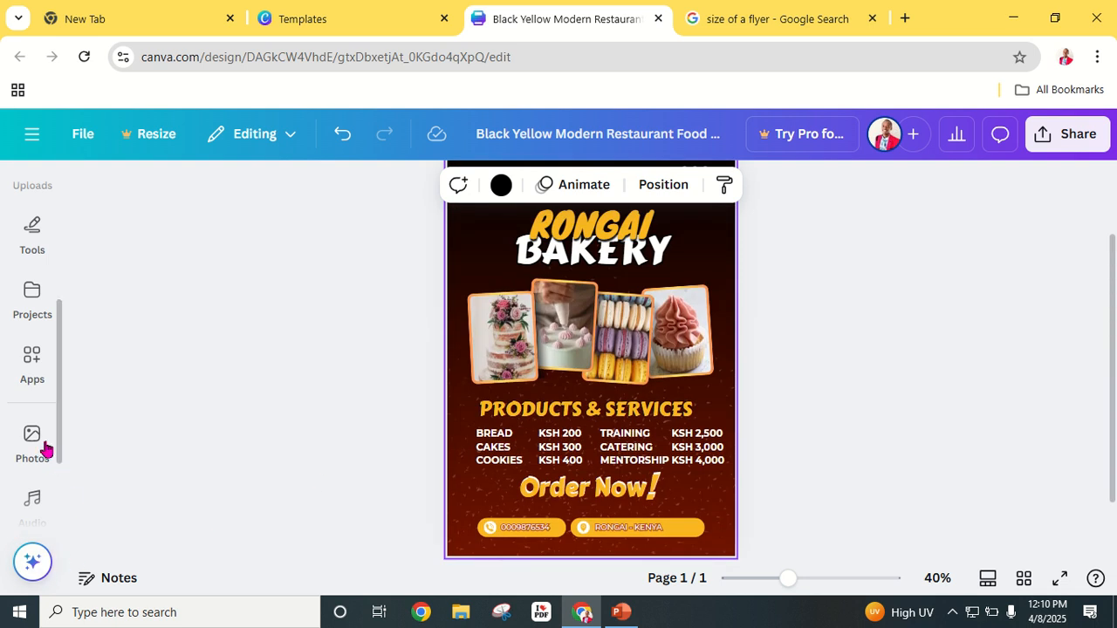
{"action": "scroll", "coordinate": [37, 441], "scroll_direction": "down", "scroll_amount": 2}
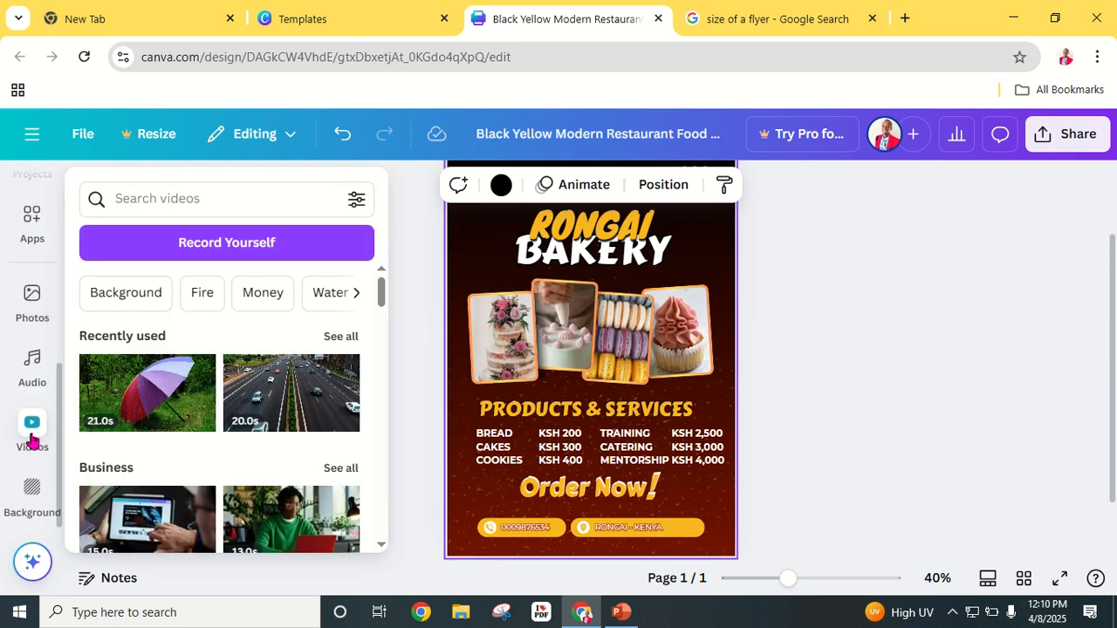
Step: Search stock videos for CAKE and put a chocolate cake video in the first photo frame
{"action": "left_click", "coordinate": [32, 427]}
{"action": "left_click", "coordinate": [202, 196]}
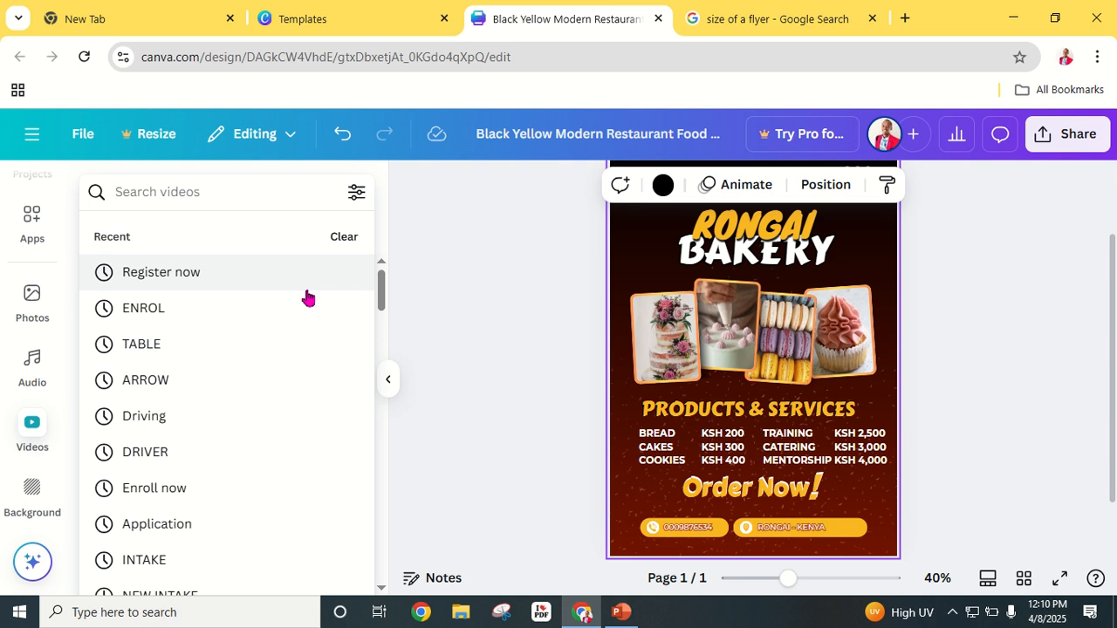
{"action": "type", "text": "cAKE"}
{"action": "key", "text": "Return"}
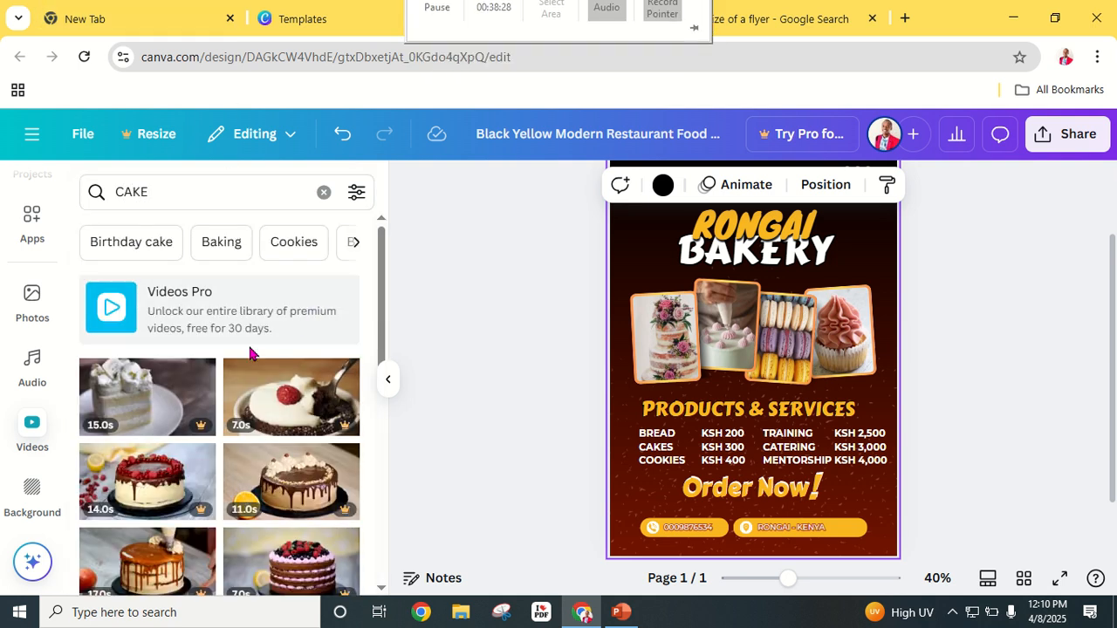
{"action": "scroll", "coordinate": [250, 352], "scroll_direction": "down", "scroll_amount": 3}
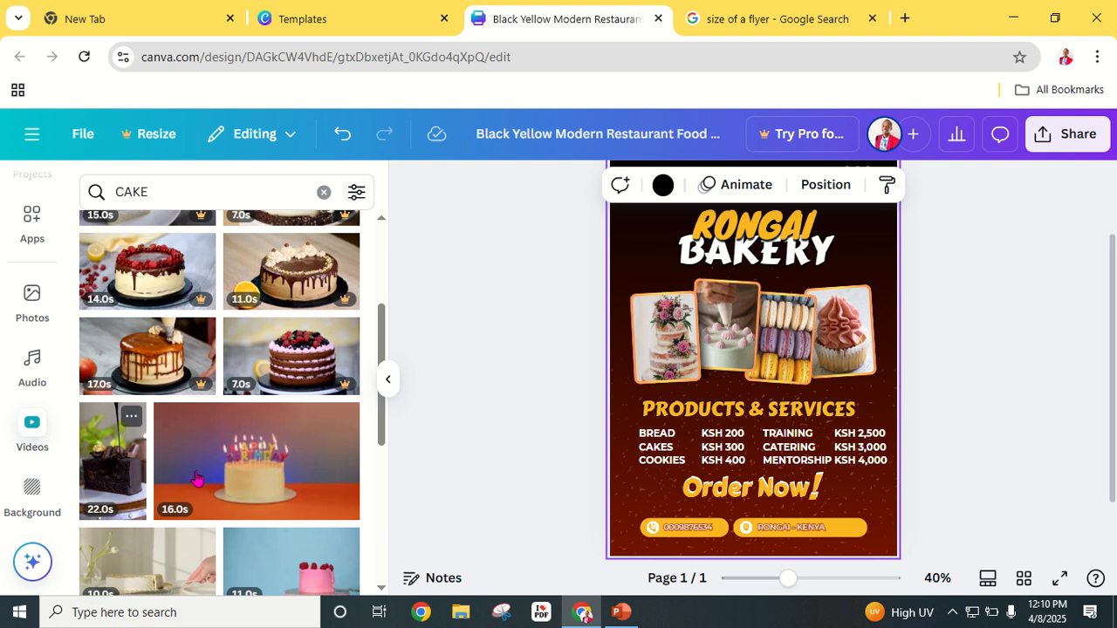
{"action": "left_click_drag", "start_coordinate": [144, 486], "coordinate": [666, 358]}
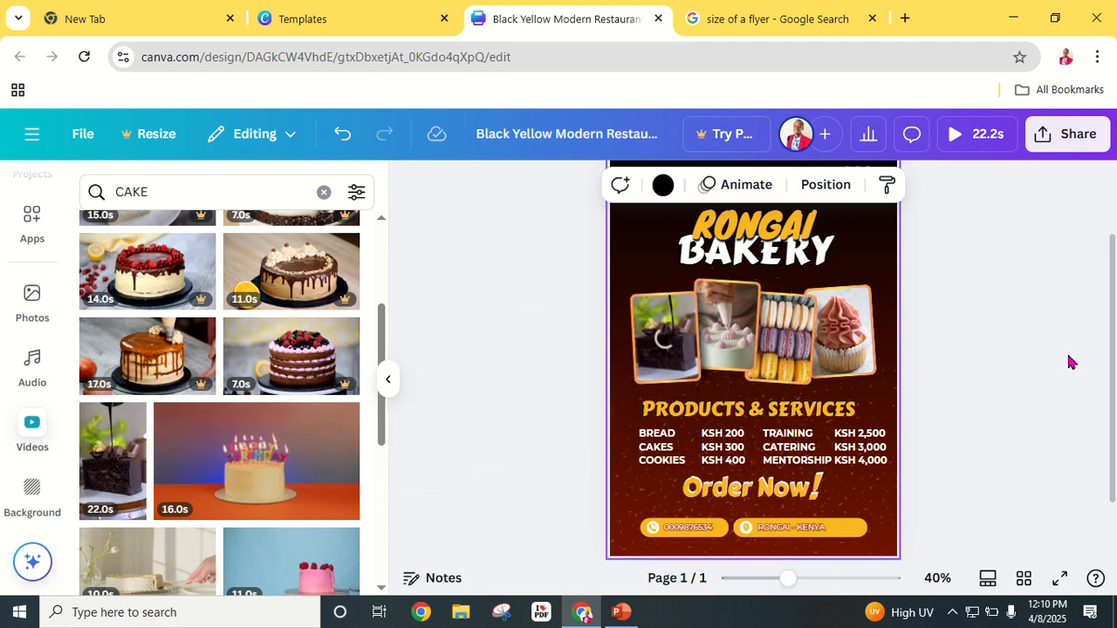
Step: Filter the results to vertical videos and replace the macaron photo with a drip-cake video
{"action": "scroll", "coordinate": [231, 462], "scroll_direction": "down", "scroll_amount": 3}
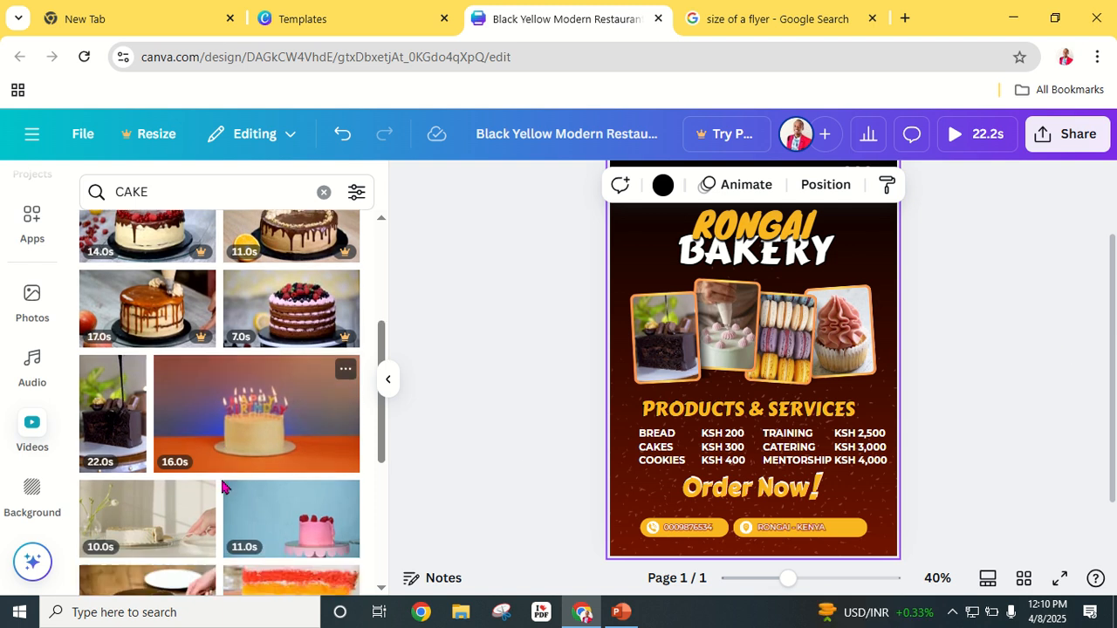
{"action": "scroll", "coordinate": [231, 463], "scroll_direction": "down", "scroll_amount": 2}
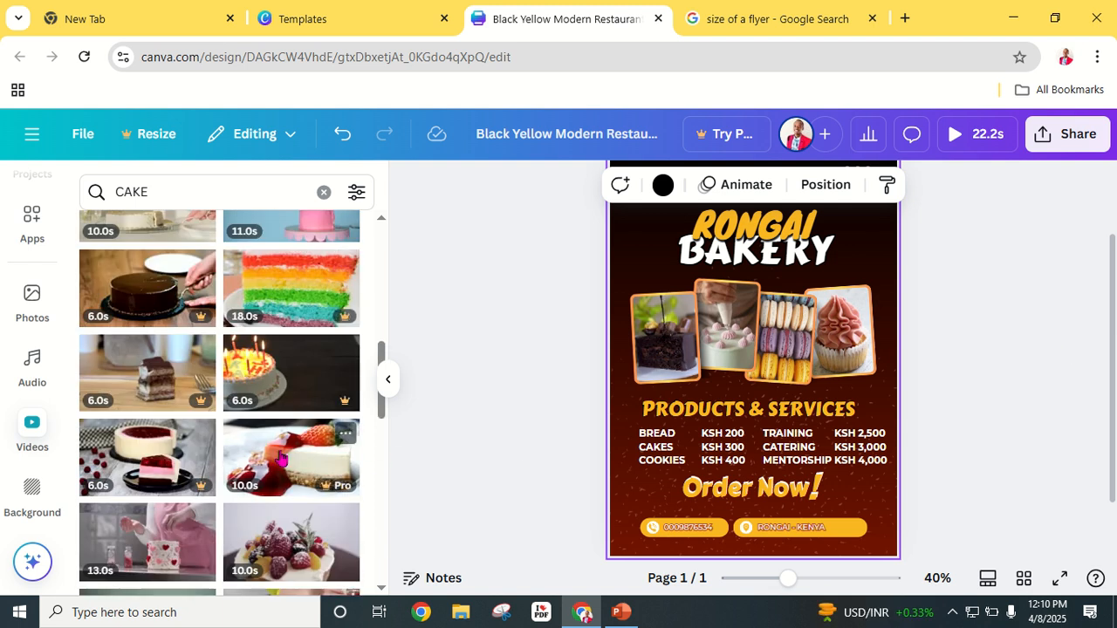
{"action": "scroll", "coordinate": [281, 458], "scroll_direction": "down", "scroll_amount": 2}
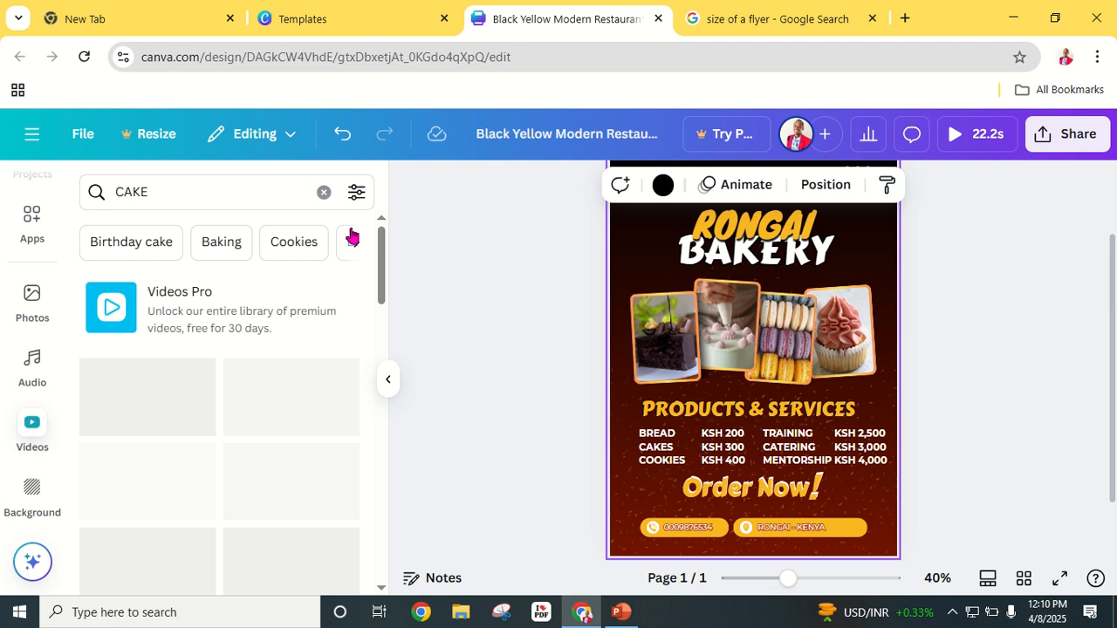
{"action": "left_click", "coordinate": [357, 193]}
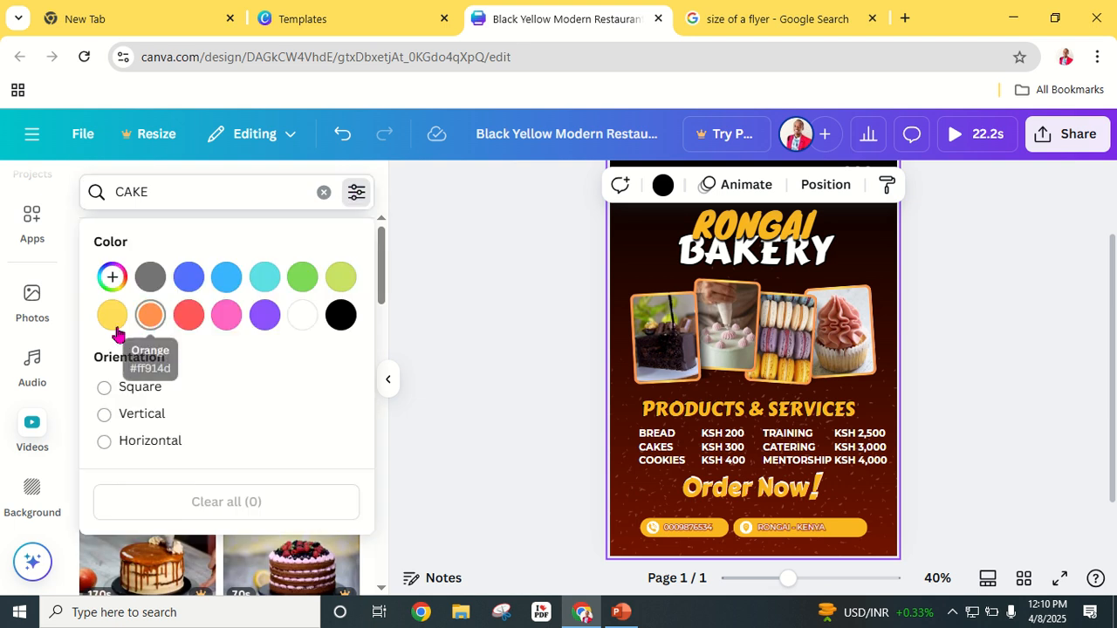
{"action": "left_click", "coordinate": [104, 415]}
{"action": "left_click", "coordinate": [393, 324]}
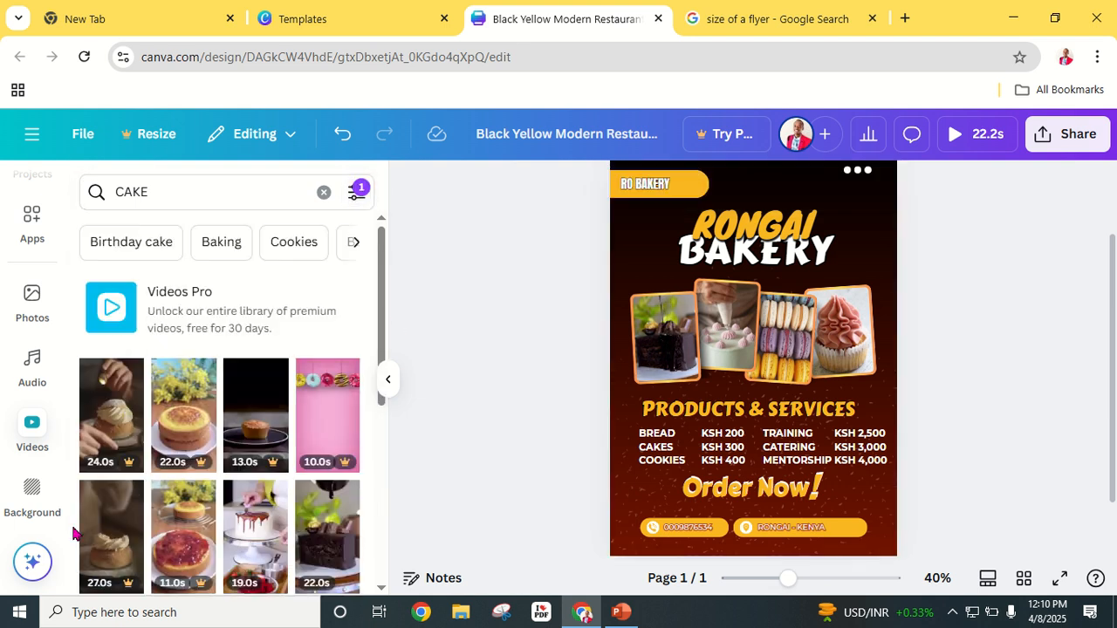
{"action": "scroll", "coordinate": [126, 493], "scroll_direction": "down", "scroll_amount": 2}
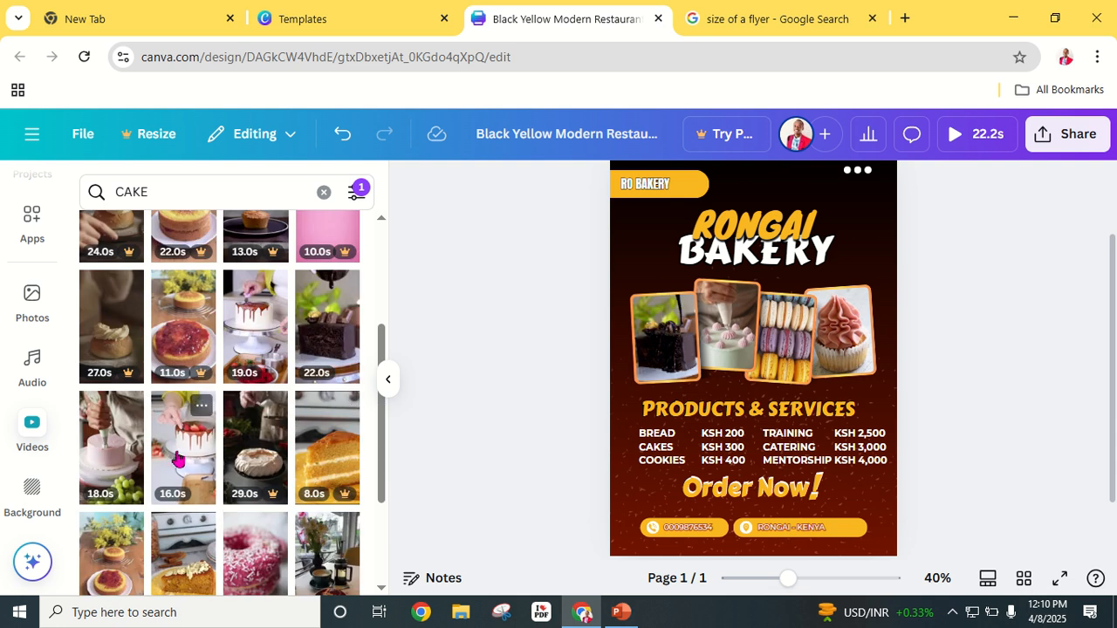
{"action": "left_click_drag", "start_coordinate": [177, 460], "coordinate": [781, 365]}
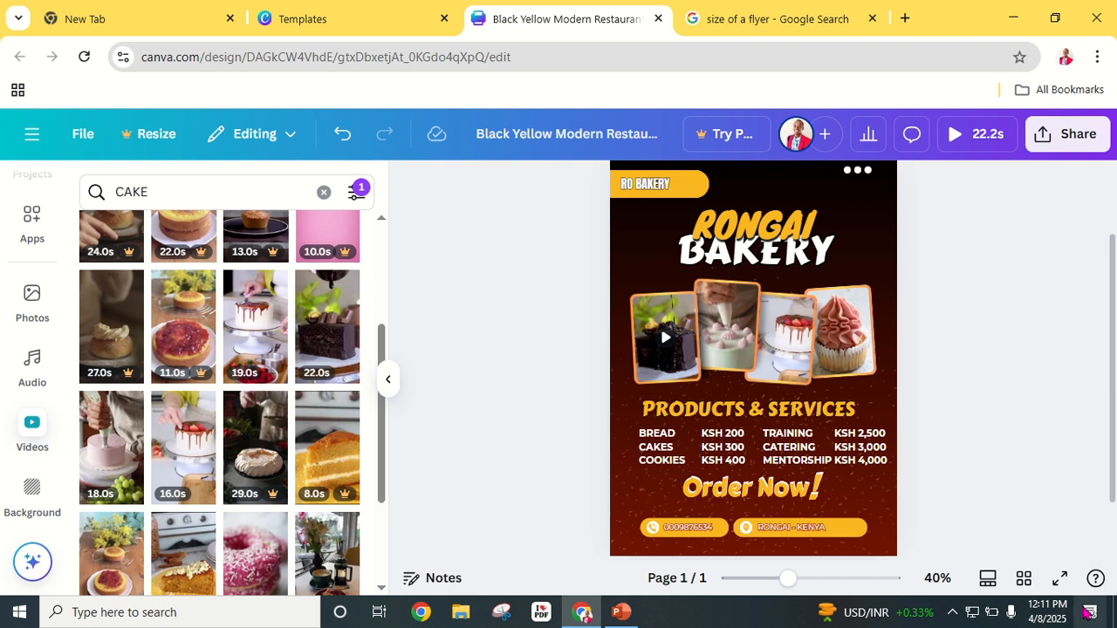
{"action": "left_click", "coordinate": [1059, 578]}
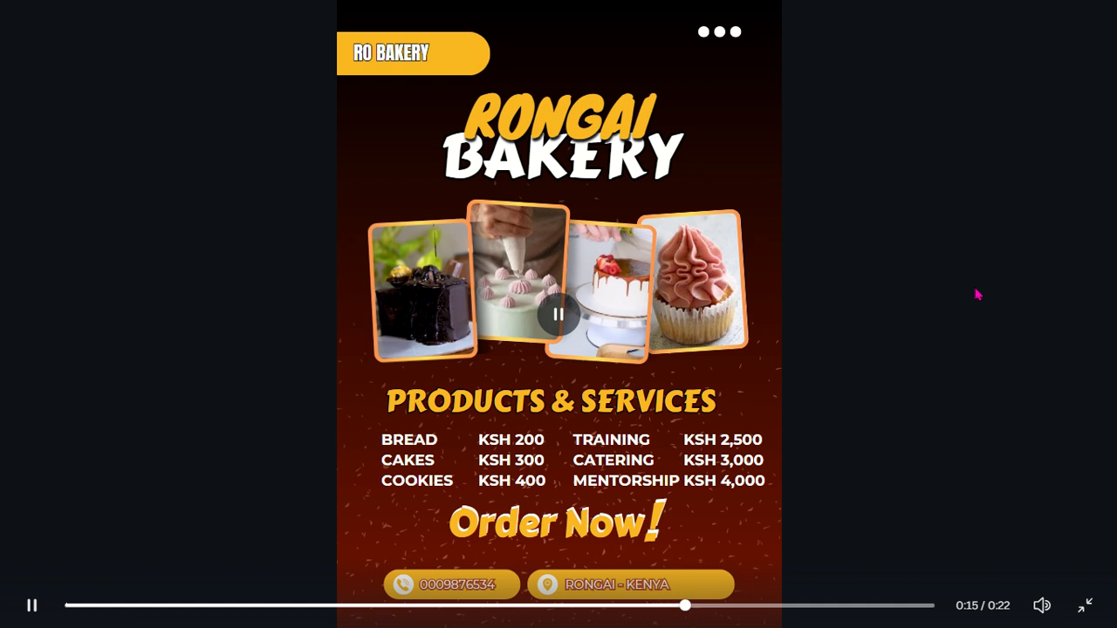
{"action": "key", "text": "Escape"}
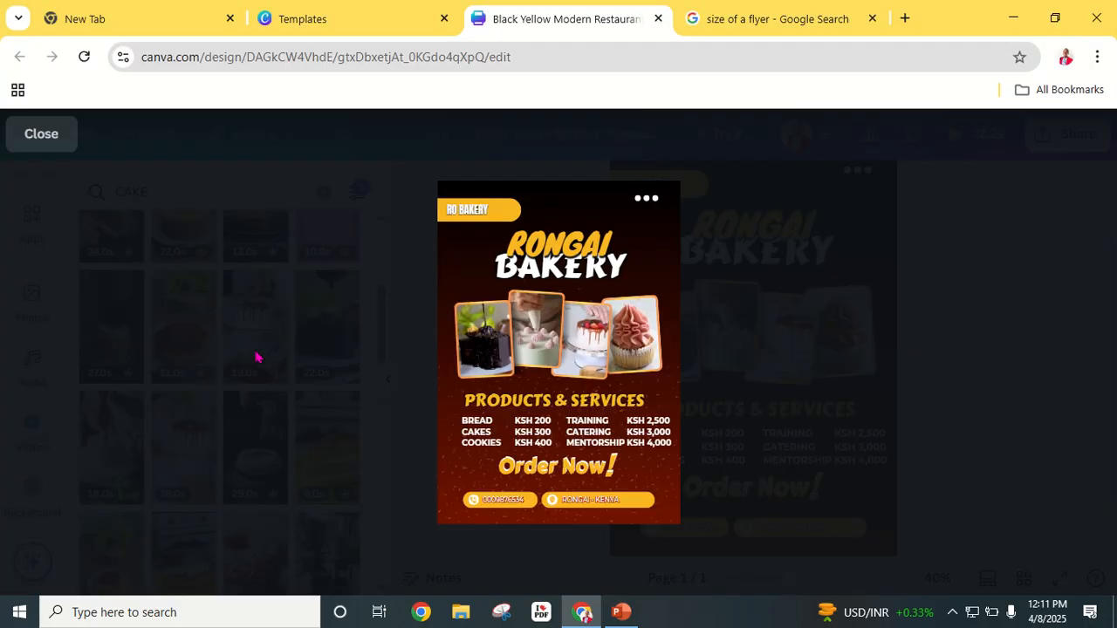
{"action": "left_click", "coordinate": [39, 139]}
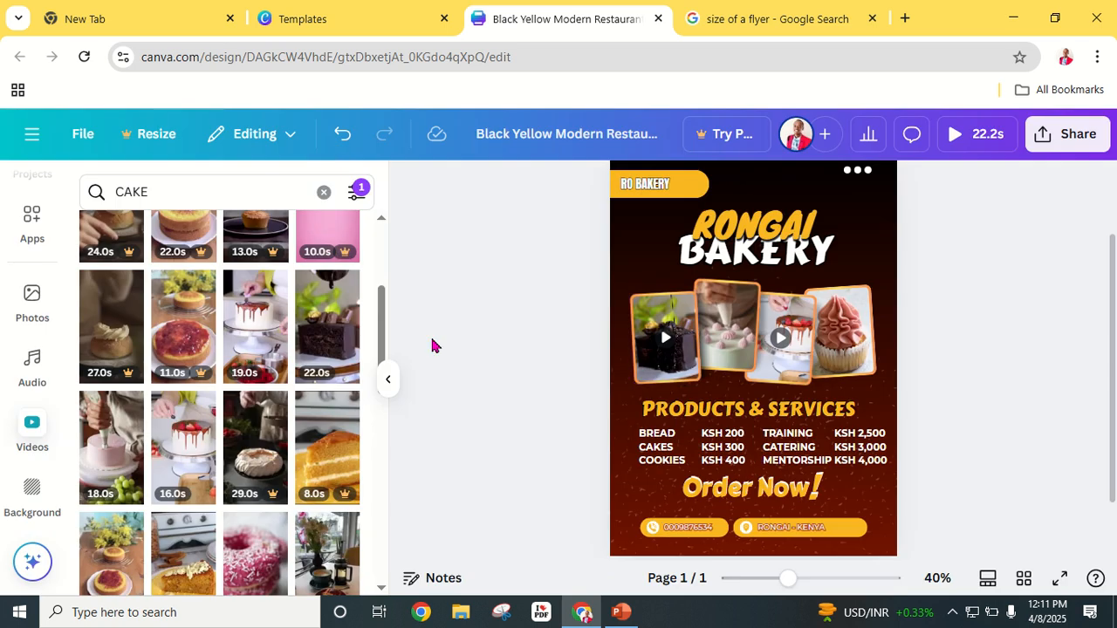
Step: Browse music, preview Happy Whistling Ukulele and Ballad Piano Audio, then add Ballad Piano Audio
{"action": "left_click", "coordinate": [33, 365]}
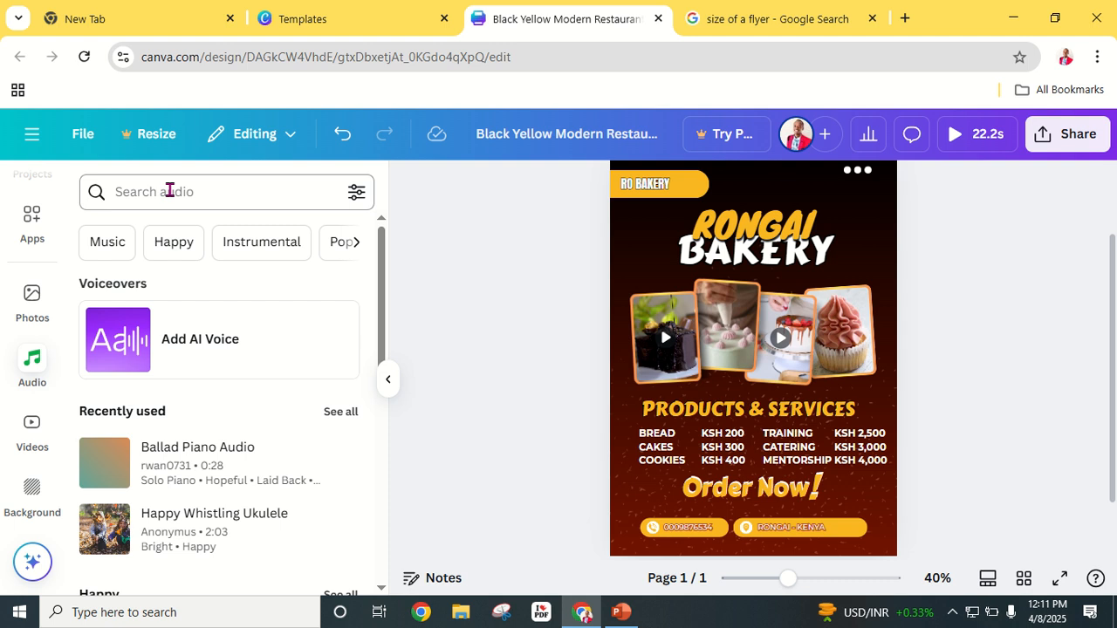
{"action": "left_click", "coordinate": [123, 249]}
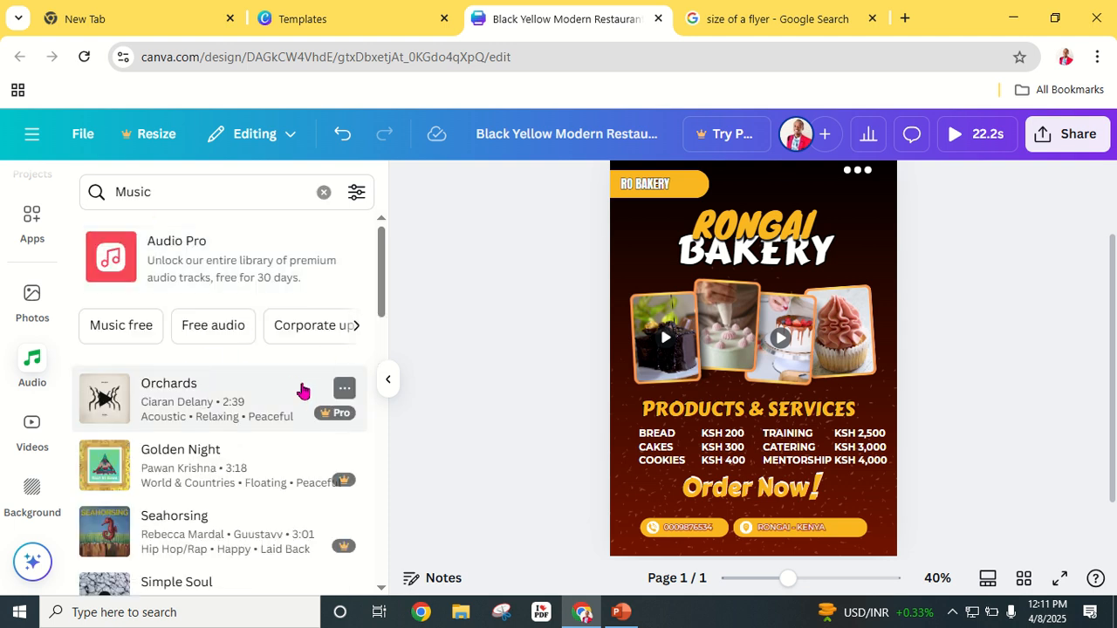
{"action": "scroll", "coordinate": [297, 393], "scroll_direction": "down", "scroll_amount": 6}
{"action": "scroll", "coordinate": [315, 419], "scroll_direction": "up", "scroll_amount": 4}
{"action": "scroll", "coordinate": [320, 412], "scroll_direction": "up", "scroll_amount": 3}
{"action": "left_click", "coordinate": [324, 192]}
{"action": "scroll", "coordinate": [189, 361], "scroll_direction": "down", "scroll_amount": 3}
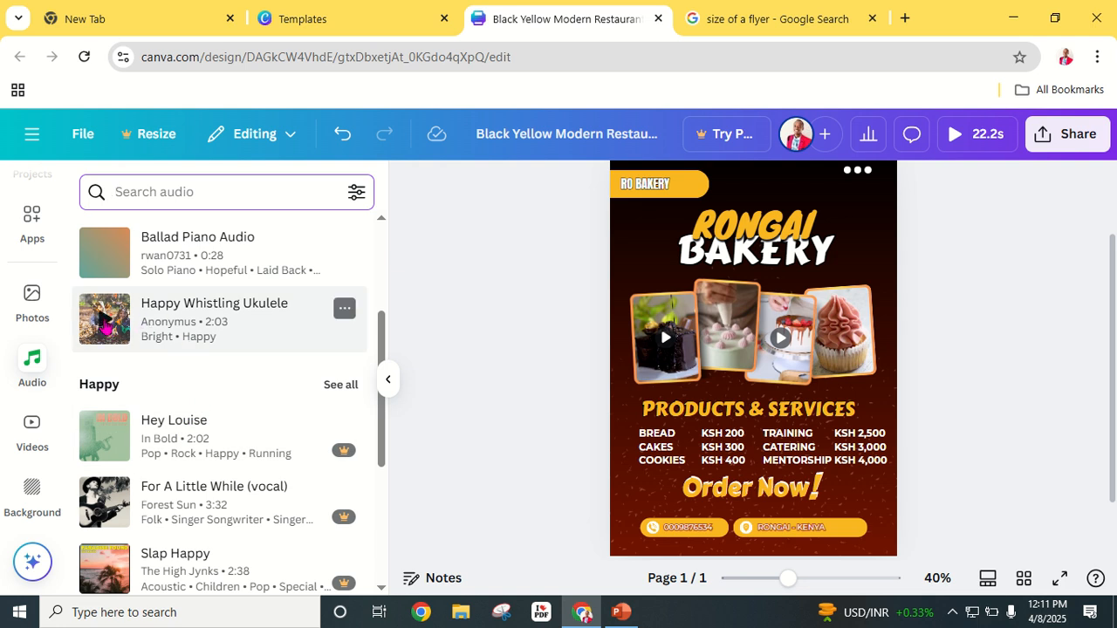
{"action": "left_click", "coordinate": [105, 324]}
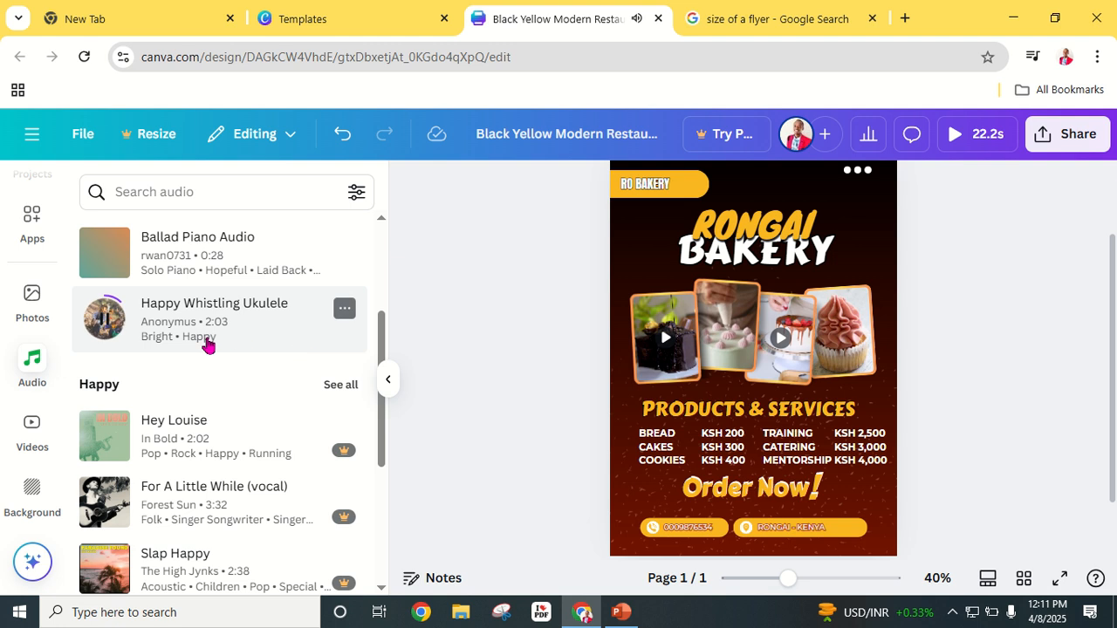
{"action": "left_click", "coordinate": [101, 258]}
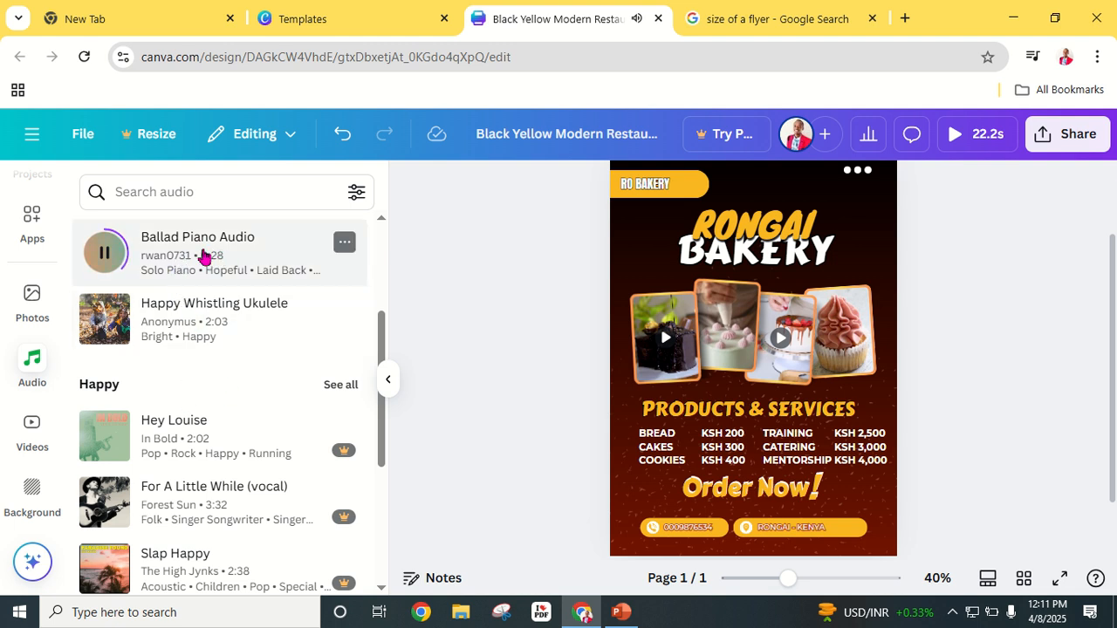
{"action": "left_click_drag", "start_coordinate": [183, 252], "coordinate": [751, 536]}
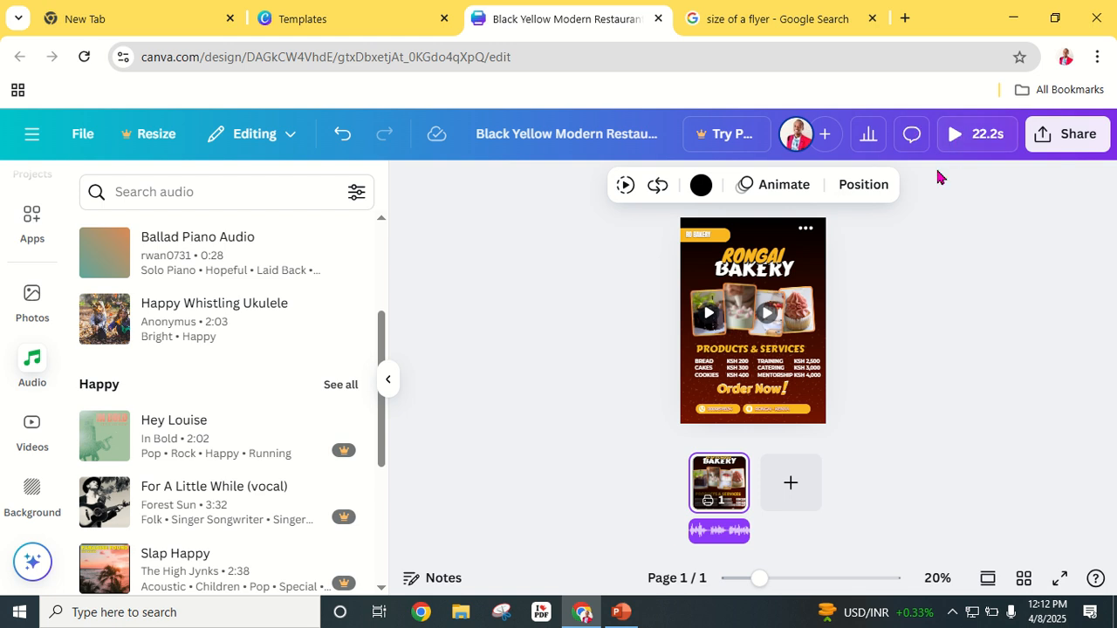
Step: Duplicate the flyer page, add a 0.5-second Dissolve transition, and adjust the music clip length
{"action": "left_click", "coordinate": [735, 474]}
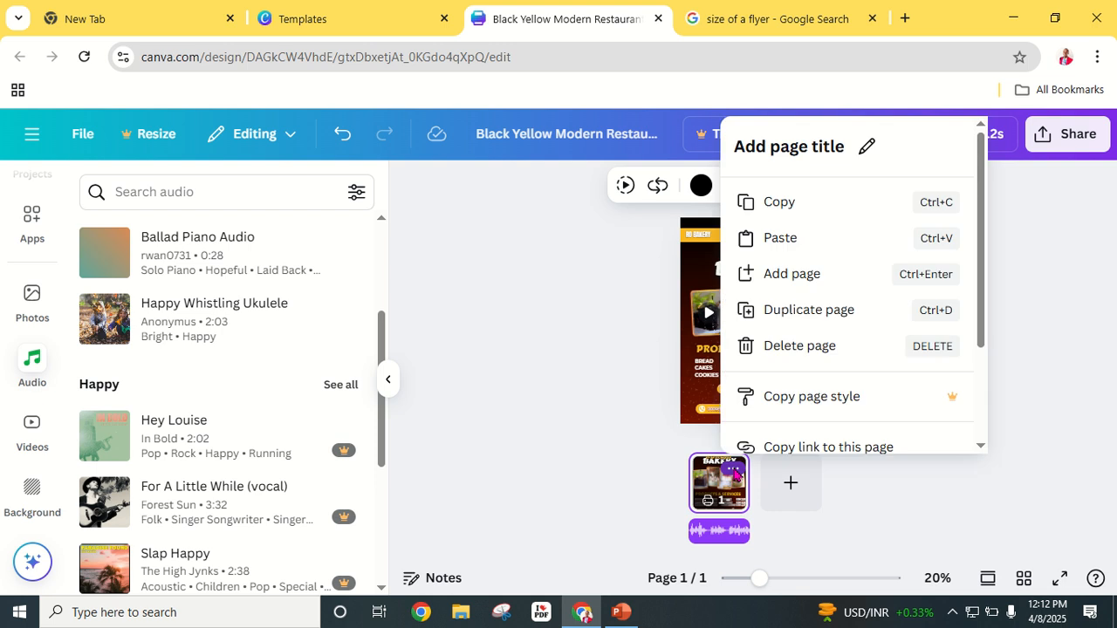
{"action": "left_click", "coordinate": [791, 319]}
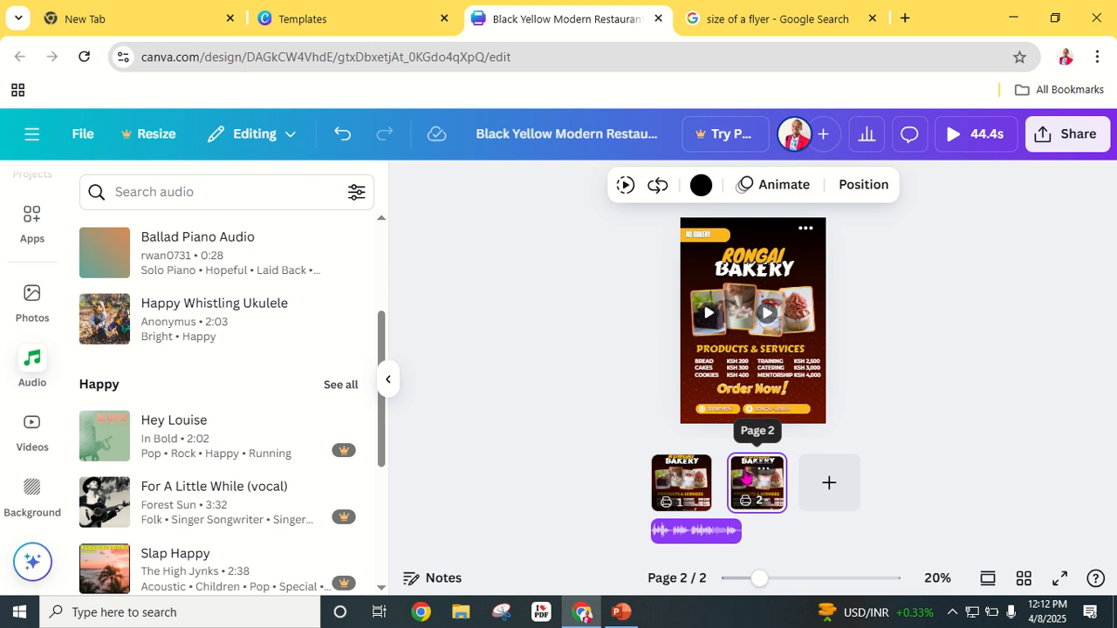
{"action": "mouse_move", "coordinate": [719, 497]}
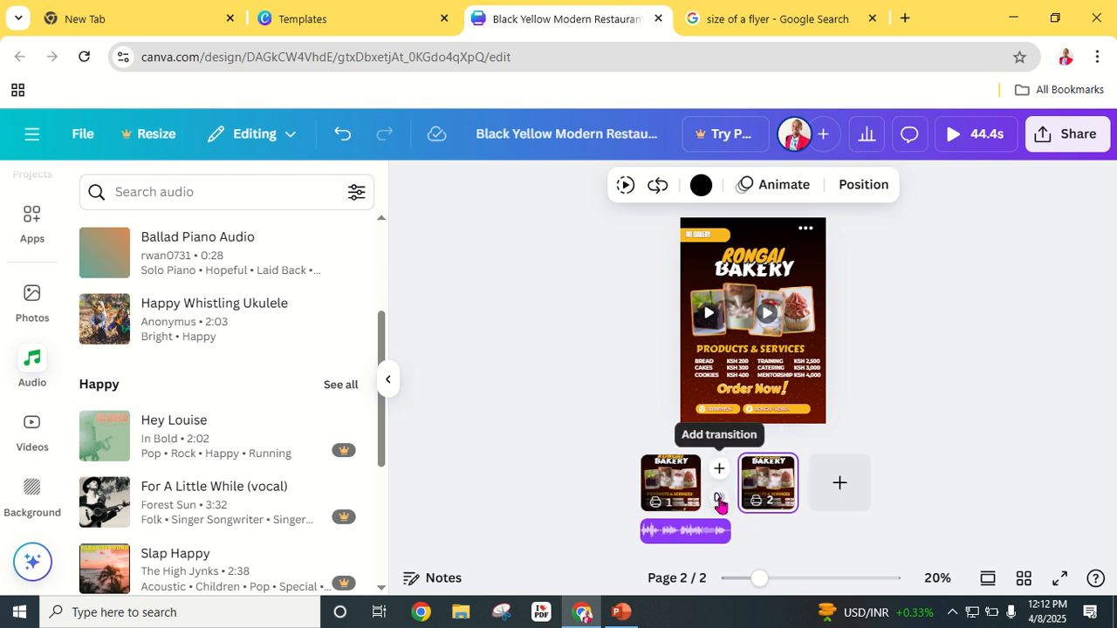
{"action": "left_click", "coordinate": [719, 502]}
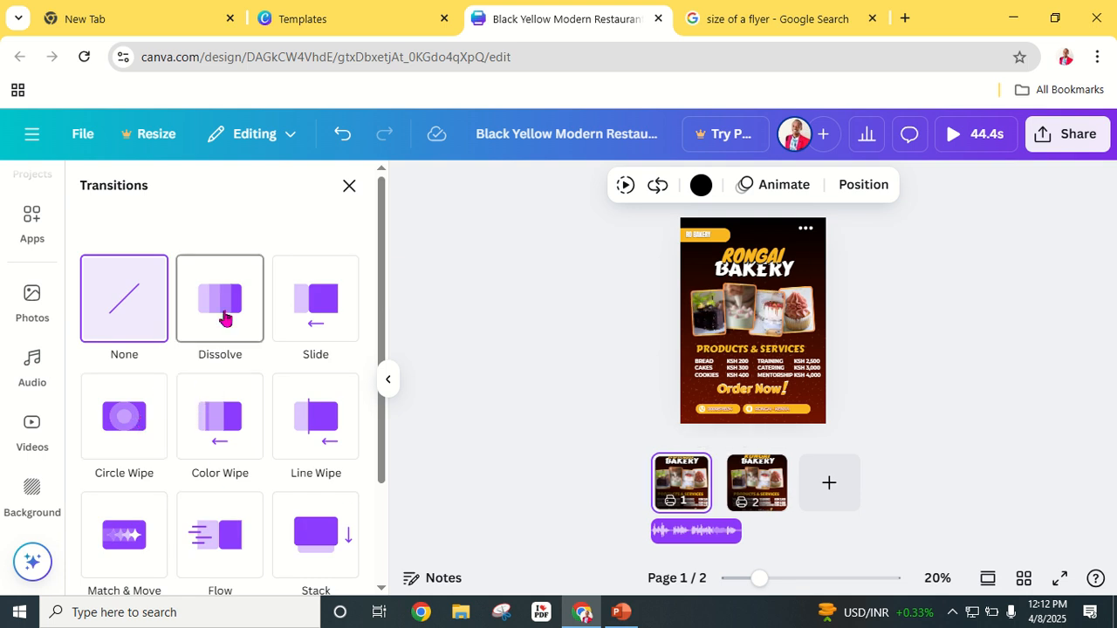
{"action": "left_click", "coordinate": [225, 318]}
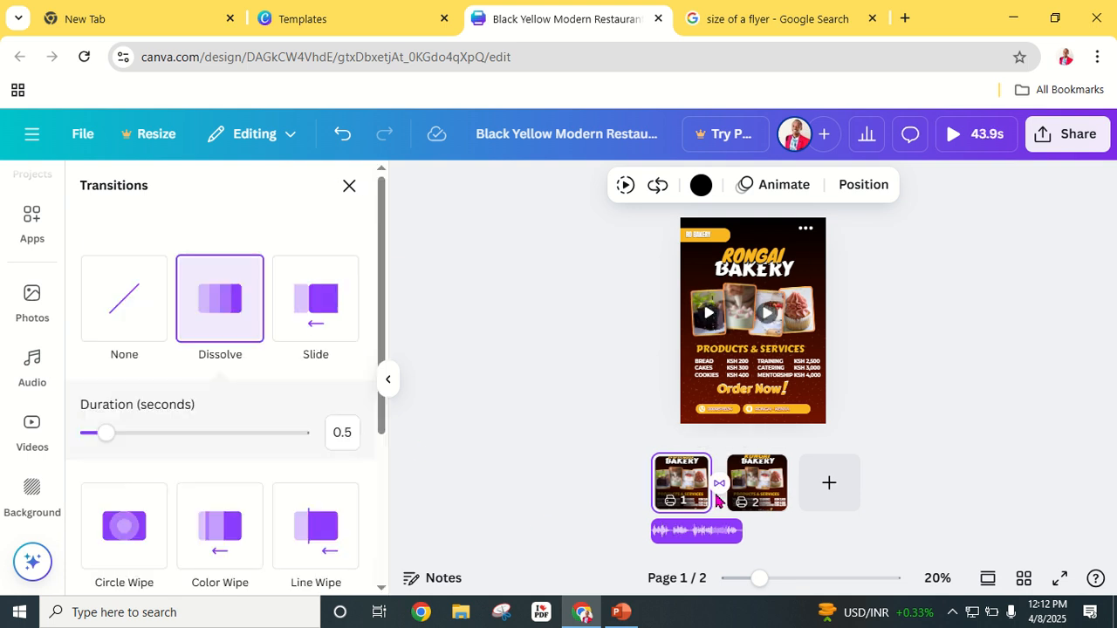
{"action": "mouse_move", "coordinate": [740, 531]}
{"action": "left_mouse_down"}
{"action": "mouse_move", "coordinate": [769, 528]}
{"action": "mouse_move", "coordinate": [732, 530]}
{"action": "left_mouse_up"}
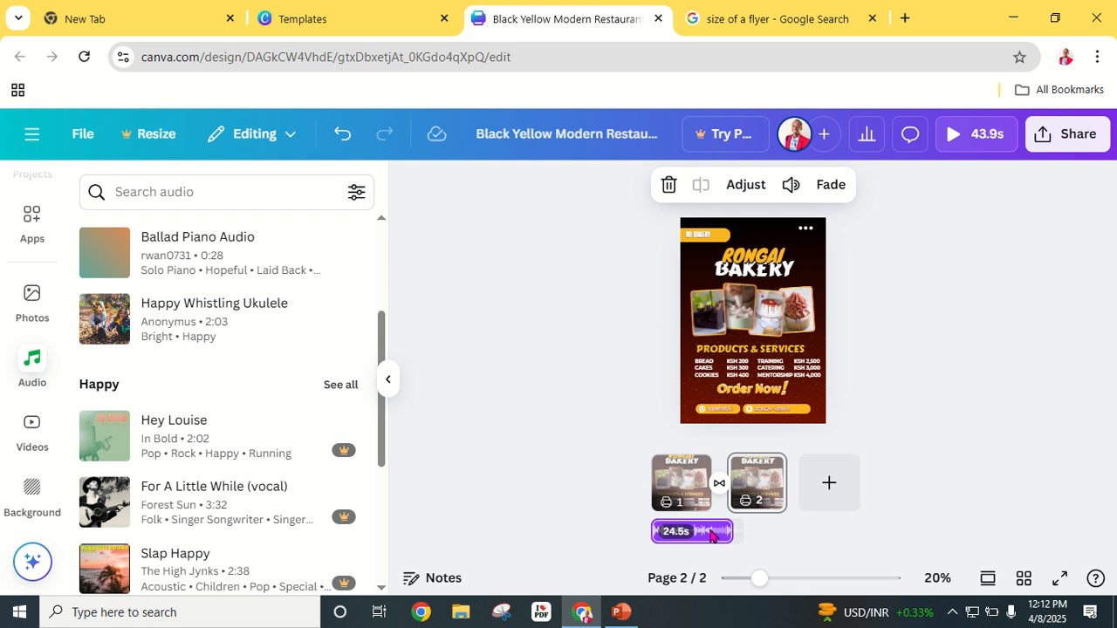
Step: Duplicate the piano audio track, then play the two-page flyer preview full screen to the end
{"action": "right_click", "coordinate": [711, 534]}
{"action": "left_click", "coordinate": [799, 309]}
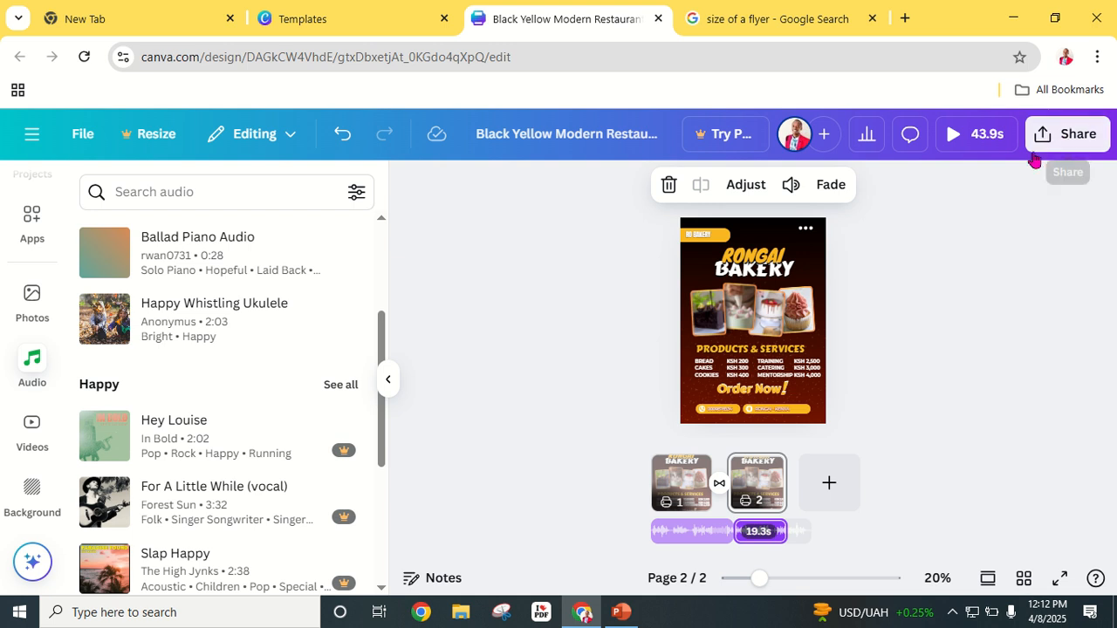
{"action": "left_click", "coordinate": [970, 138]}
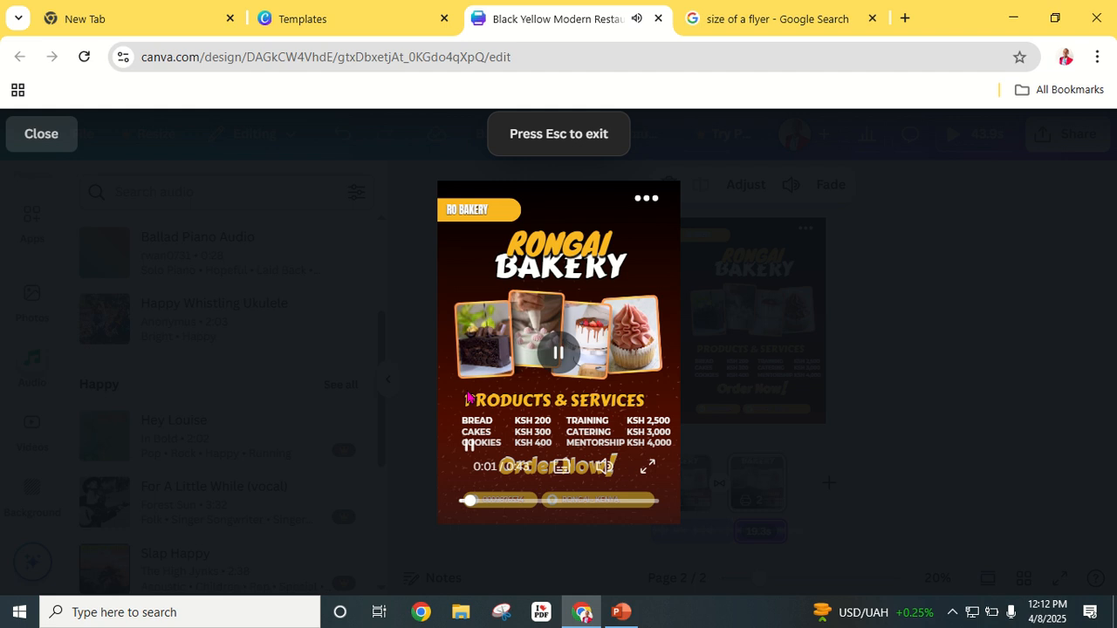
{"action": "left_click", "coordinate": [650, 469]}
{"action": "left_click", "coordinate": [552, 298]}
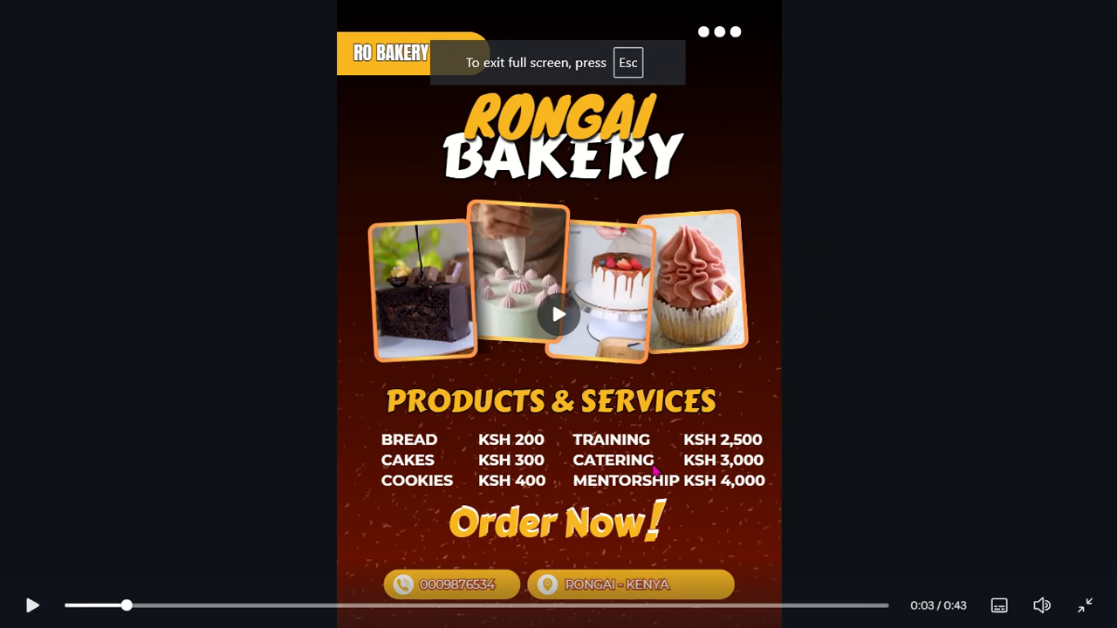
{"action": "left_click", "coordinate": [559, 319]}
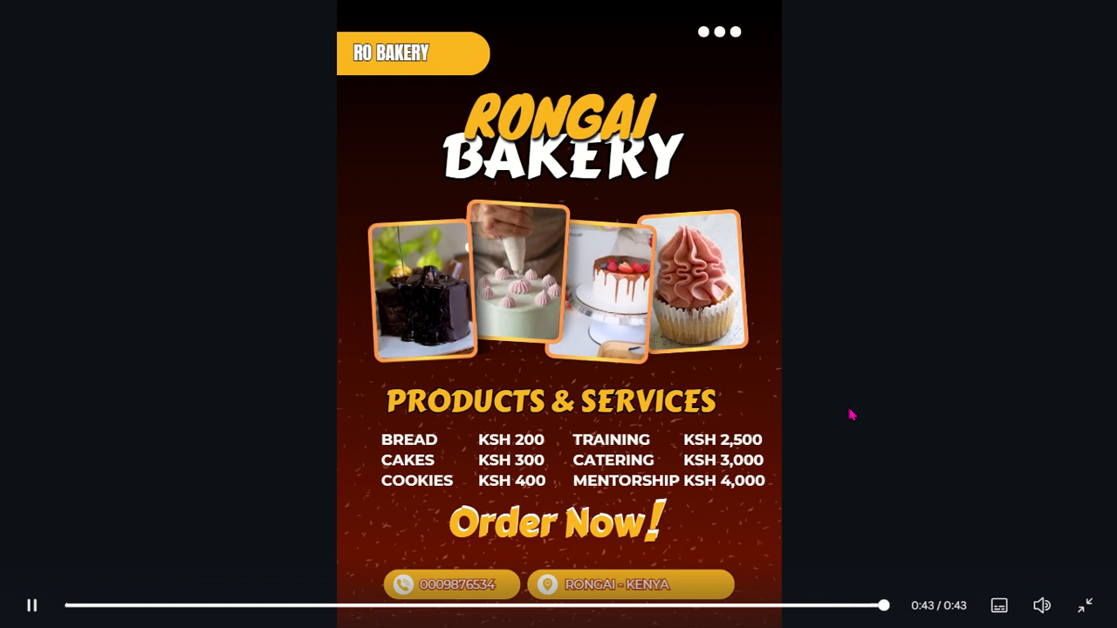
{"action": "key", "text": "Escape"}
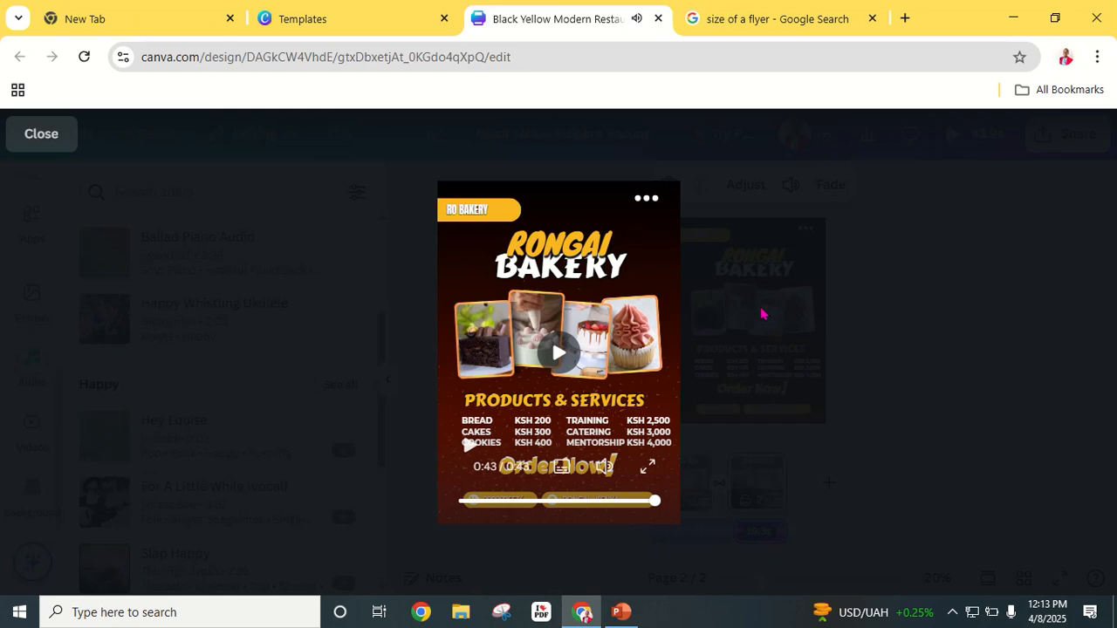
Step: Download the flyer from the Share menu with PNG chosen as the file type
{"action": "left_click", "coordinate": [60, 145]}
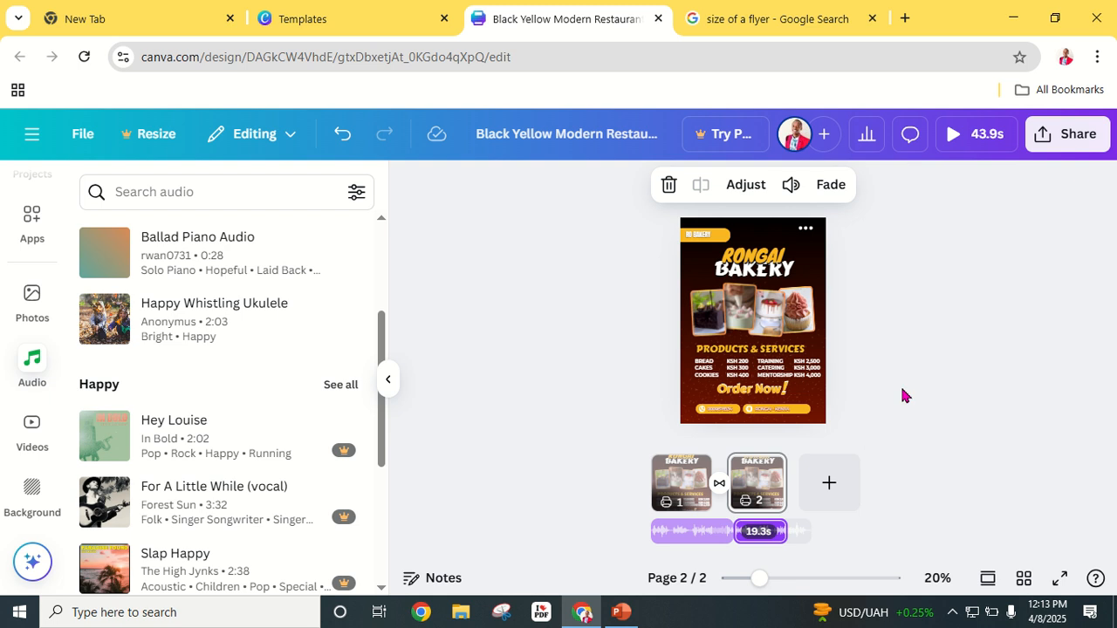
{"action": "left_click", "coordinate": [1068, 138]}
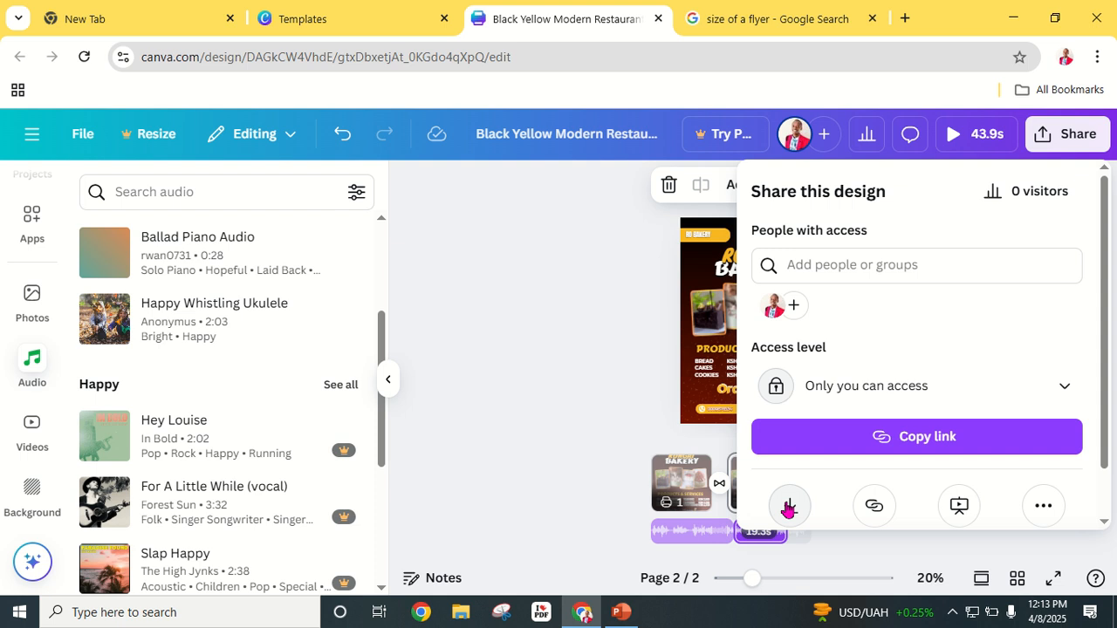
{"action": "left_click", "coordinate": [789, 506]}
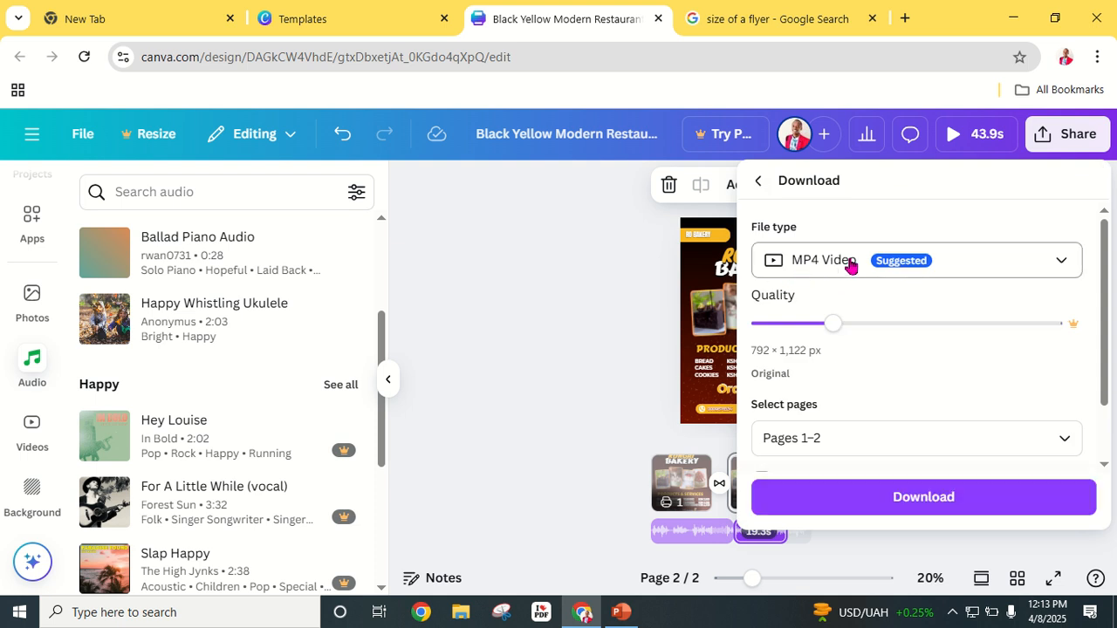
{"action": "left_click", "coordinate": [1063, 264]}
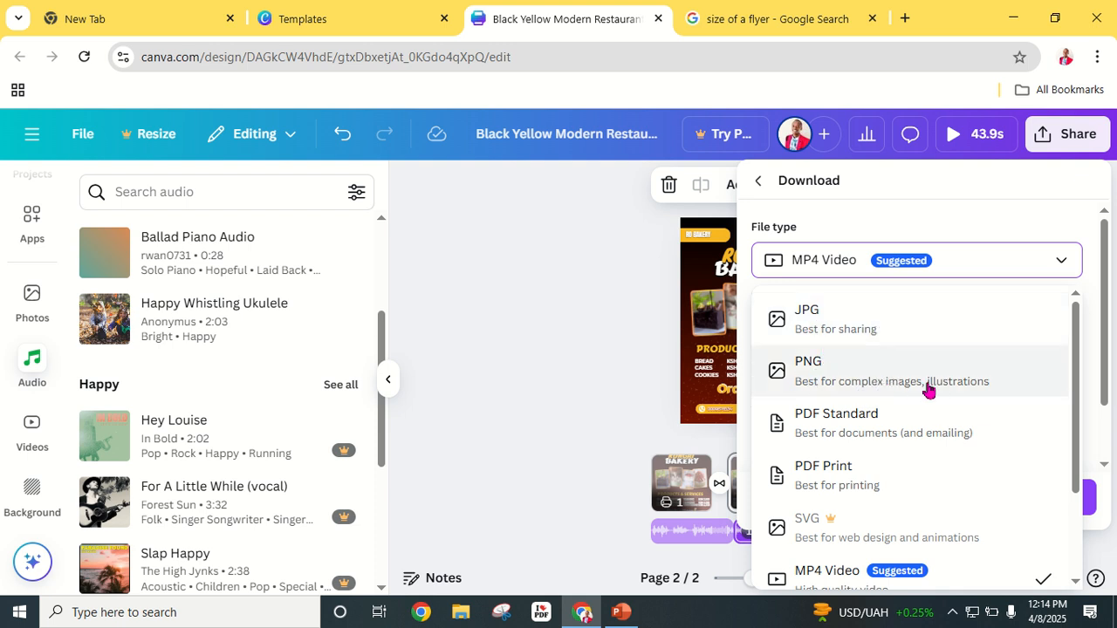
{"action": "left_click", "coordinate": [838, 370]}
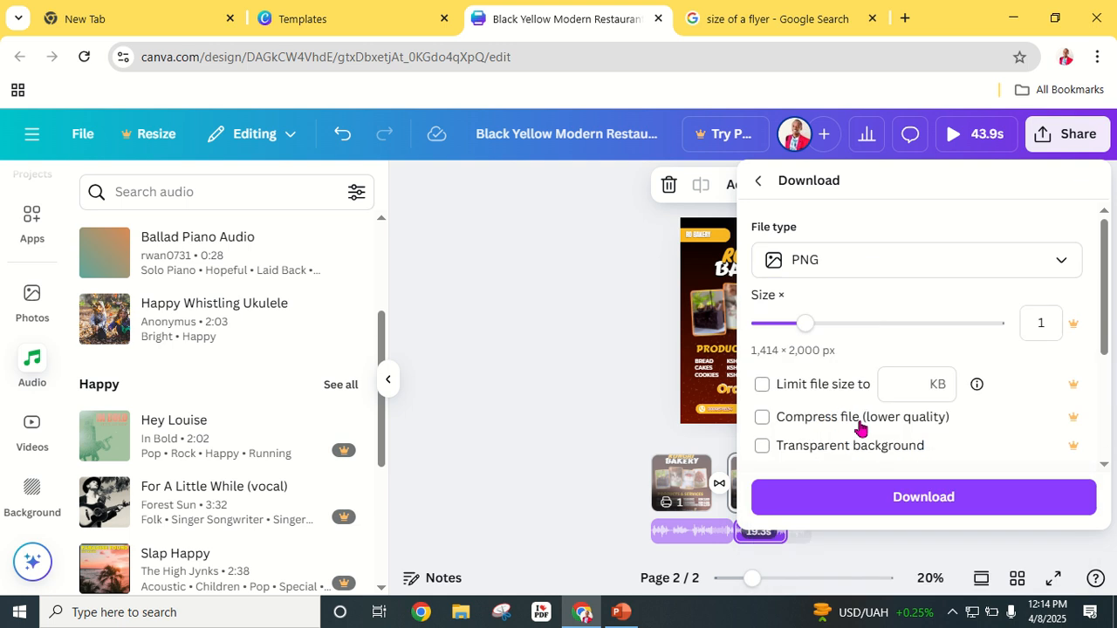
{"action": "left_click", "coordinate": [923, 506]}
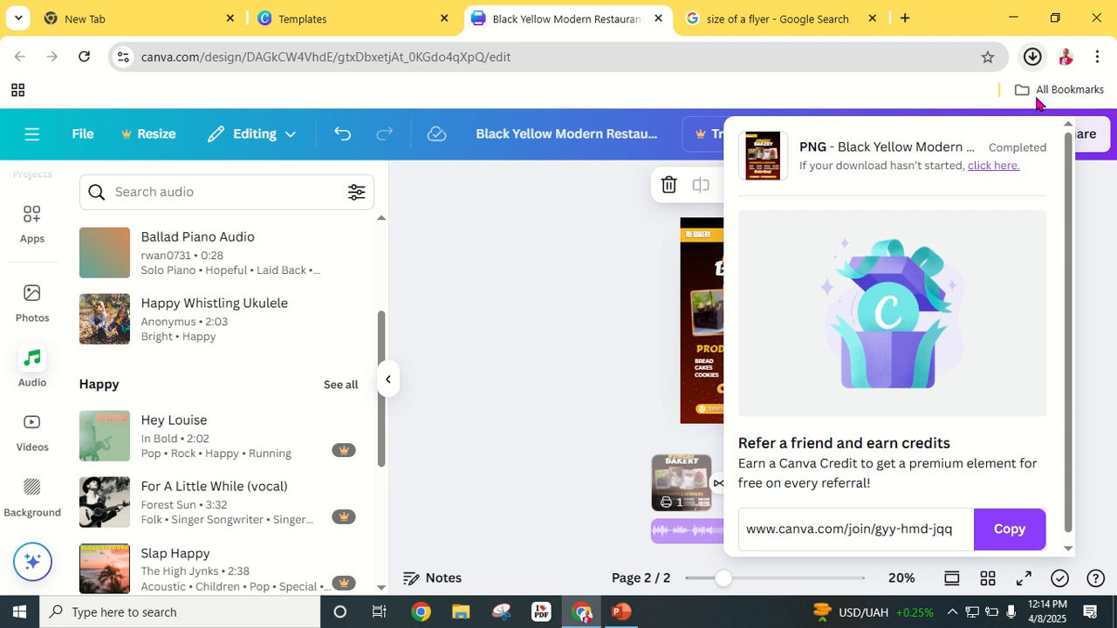
Step: Open the downloaded flyer zip from the browser's recent downloads
{"action": "left_click", "coordinate": [1034, 60]}
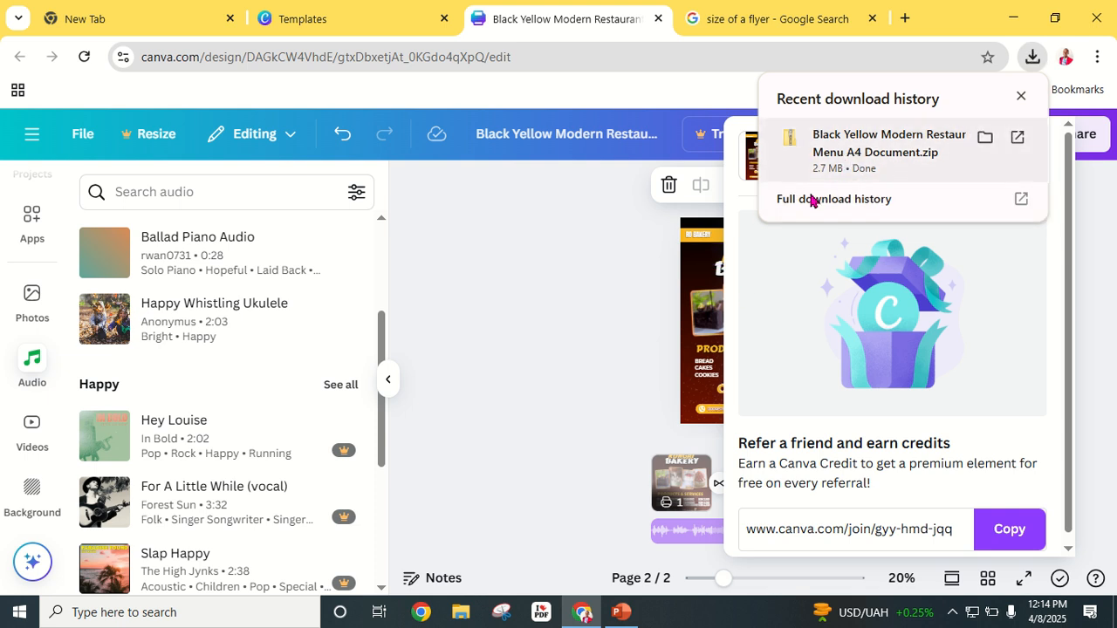
{"action": "left_click", "coordinate": [850, 135]}
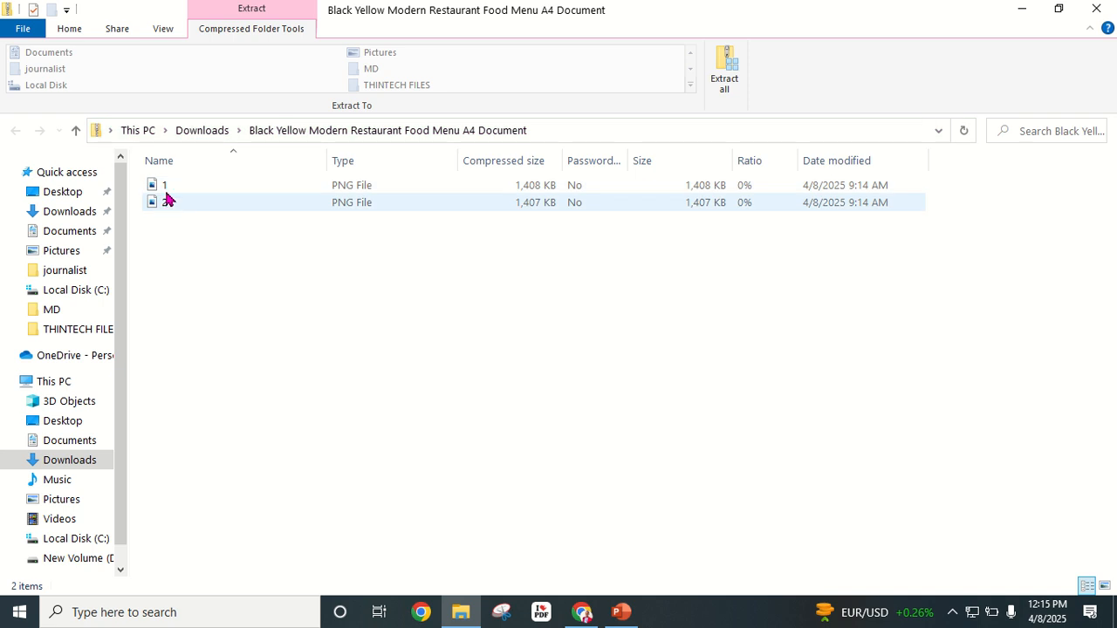
Step: Open 1.png in Photos and zoom in three levels to inspect the flyer's details
{"action": "double_click", "coordinate": [177, 189]}
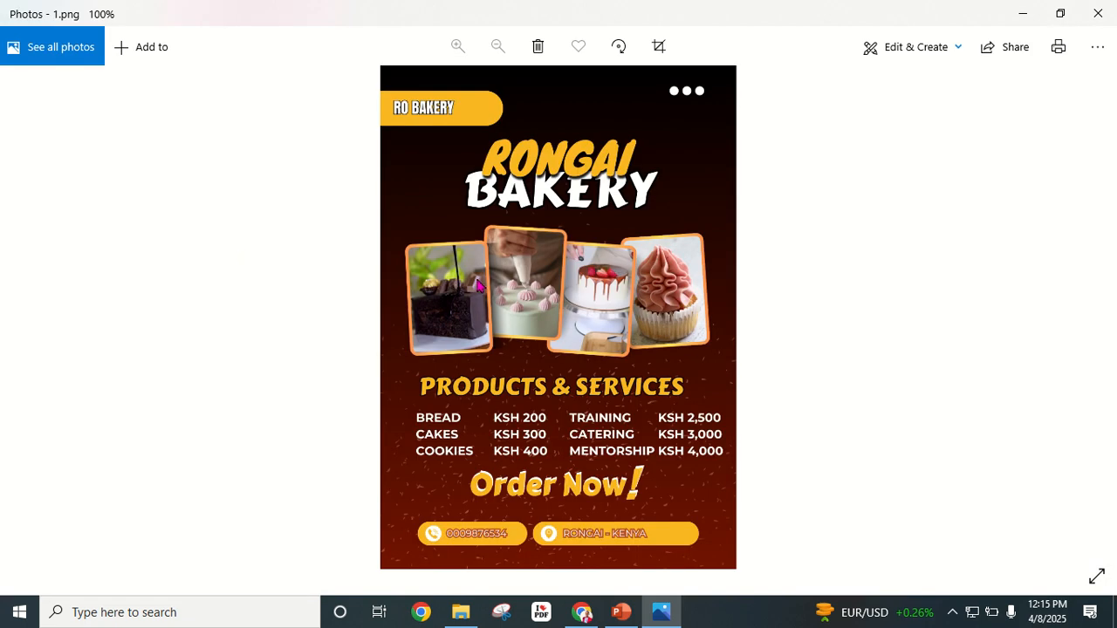
{"action": "left_click", "coordinate": [459, 46]}
{"action": "left_click", "coordinate": [459, 46]}
{"action": "left_click", "coordinate": [459, 47]}
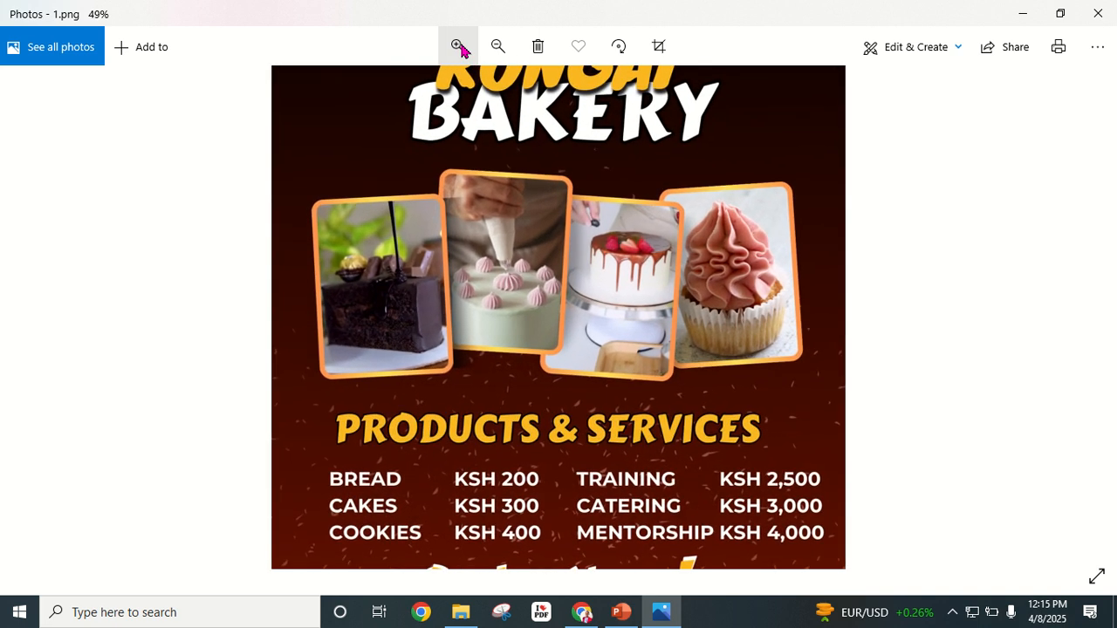
{"action": "scroll", "coordinate": [521, 426], "scroll_direction": "up", "scroll_amount": 2}
{"action": "scroll", "coordinate": [520, 425], "scroll_direction": "down", "scroll_amount": 5}
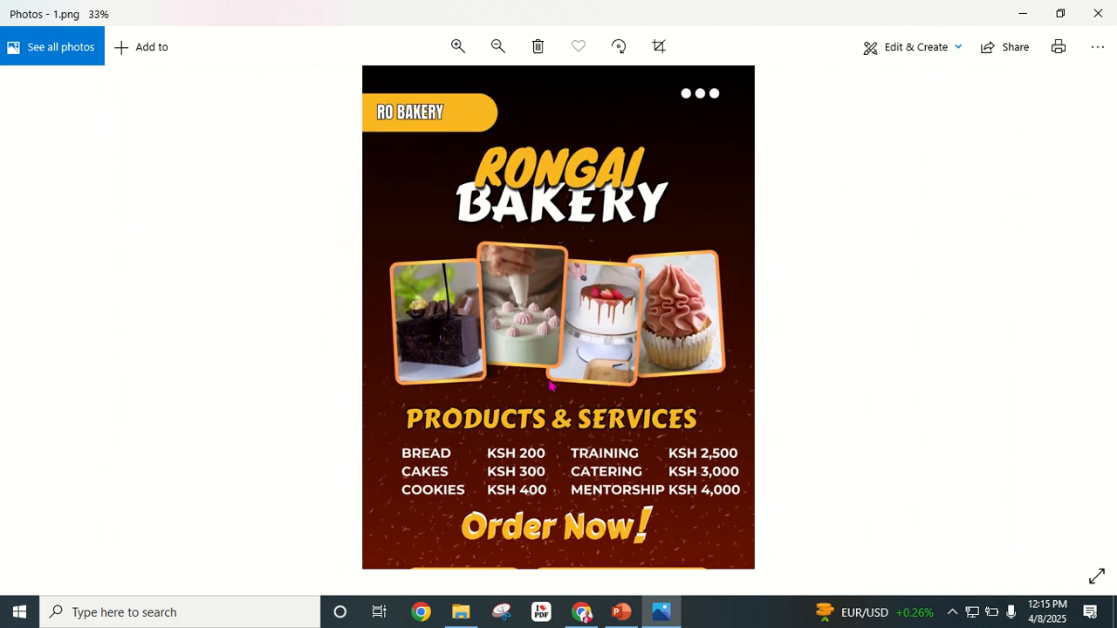
Step: Fit the flyer back in view, then minimise Photos and the zip folder window
{"action": "scroll", "coordinate": [559, 315], "scroll_direction": "up", "scroll_amount": 1}
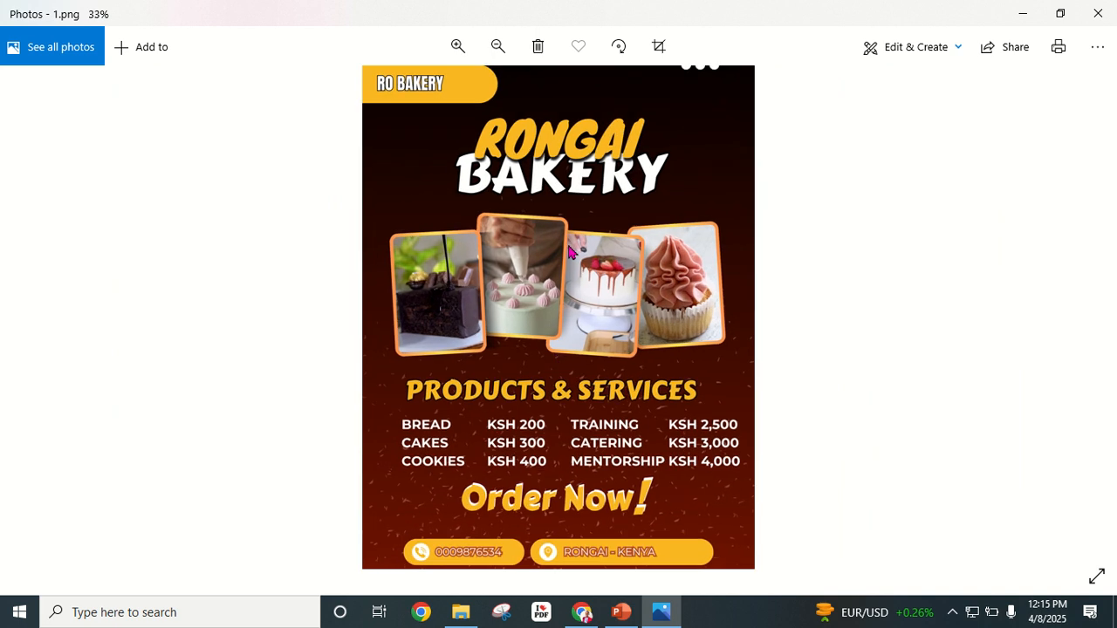
{"action": "scroll", "coordinate": [560, 269], "scroll_direction": "down", "scroll_amount": 1}
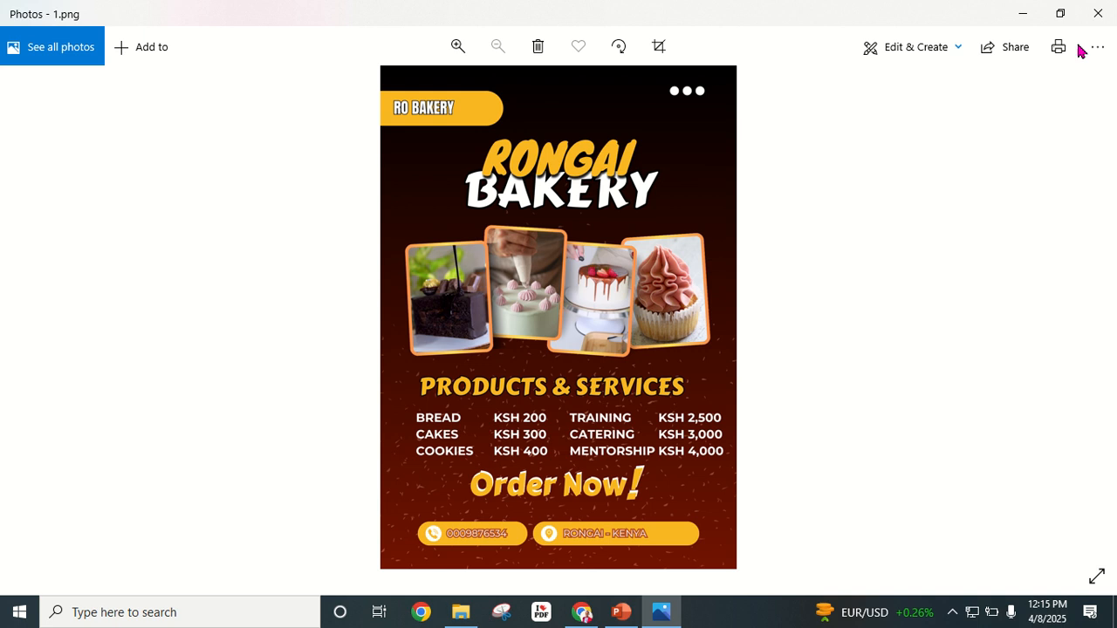
{"action": "left_click", "coordinate": [1022, 13]}
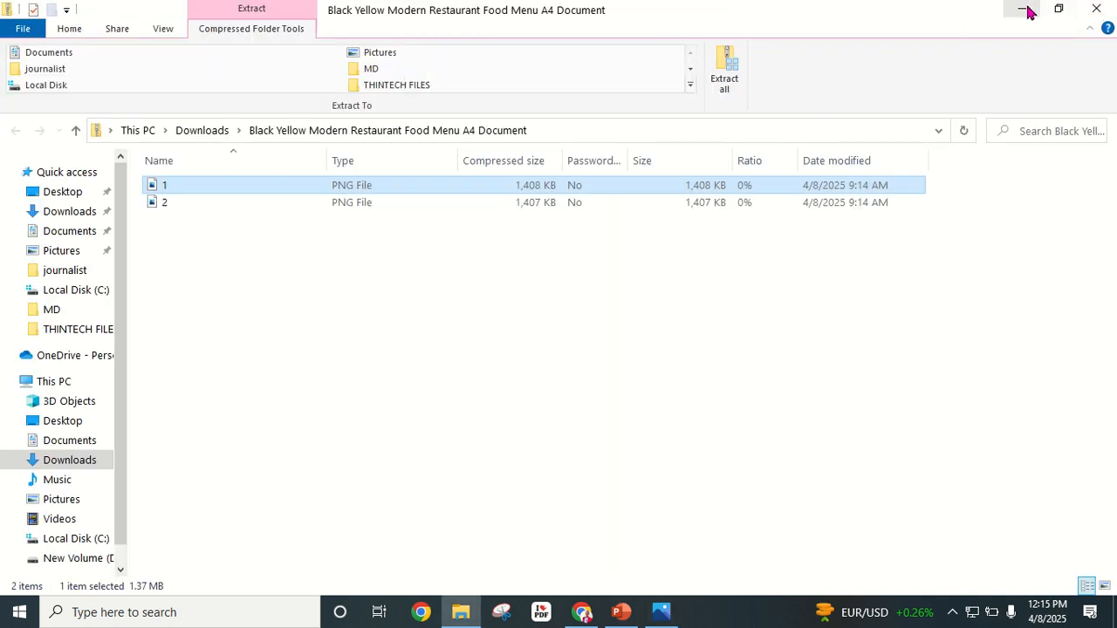
{"action": "left_click", "coordinate": [1022, 9]}
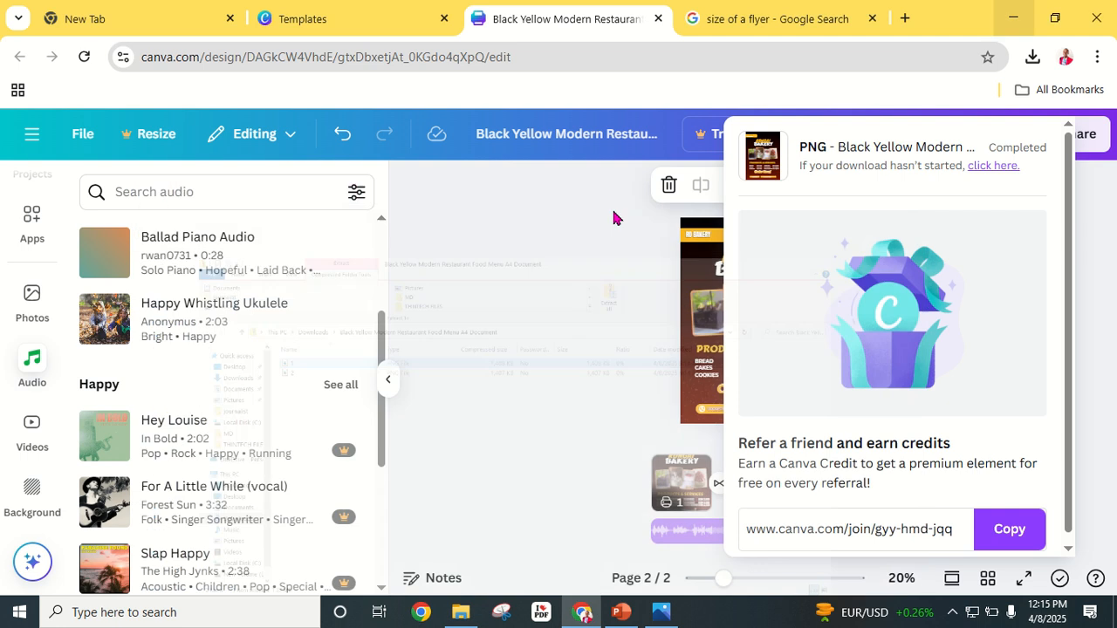
Step: Select the BAKERY FLYER MADE WITH PUBLISHER PDF and shrink the Photos window to the left
{"action": "left_click", "coordinate": [1013, 18]}
{"action": "left_click", "coordinate": [276, 133]}
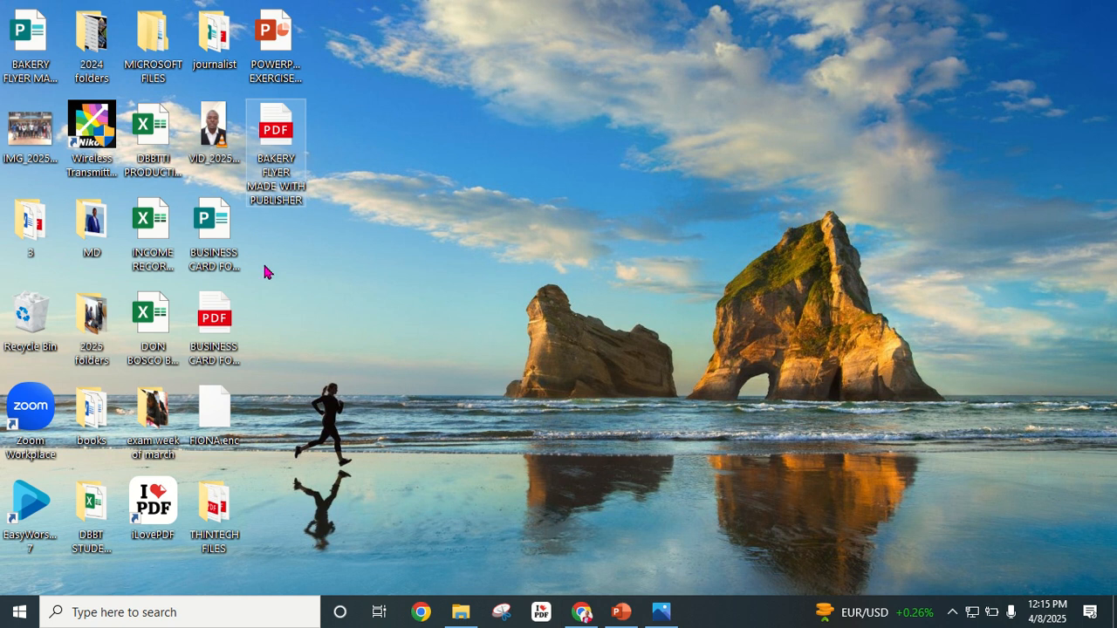
{"action": "left_click", "coordinate": [657, 615]}
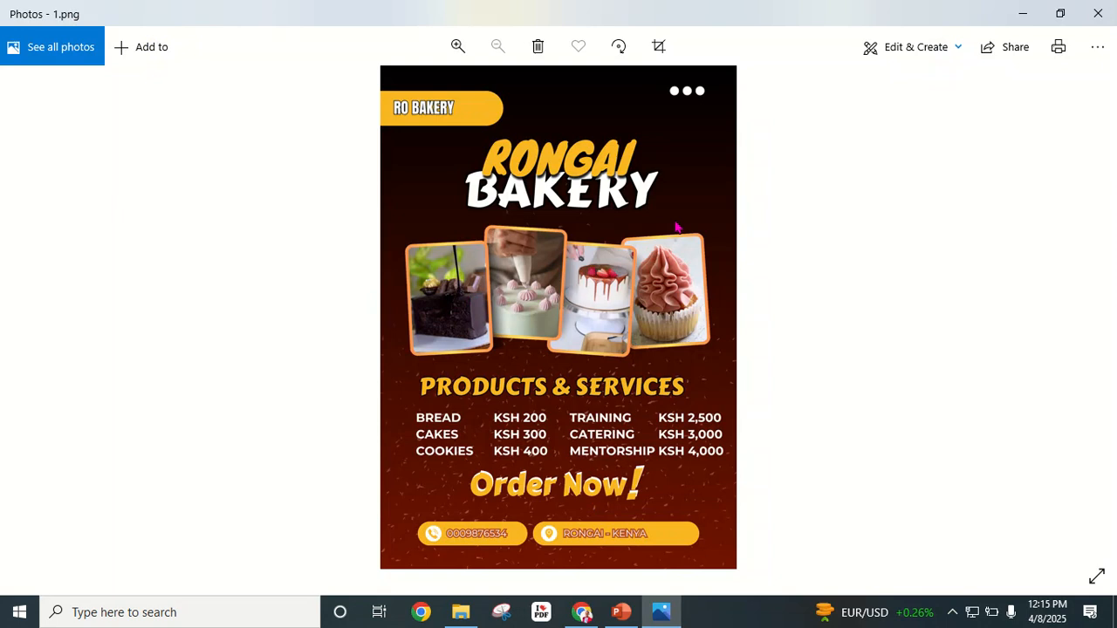
{"action": "double_click", "coordinate": [933, 17]}
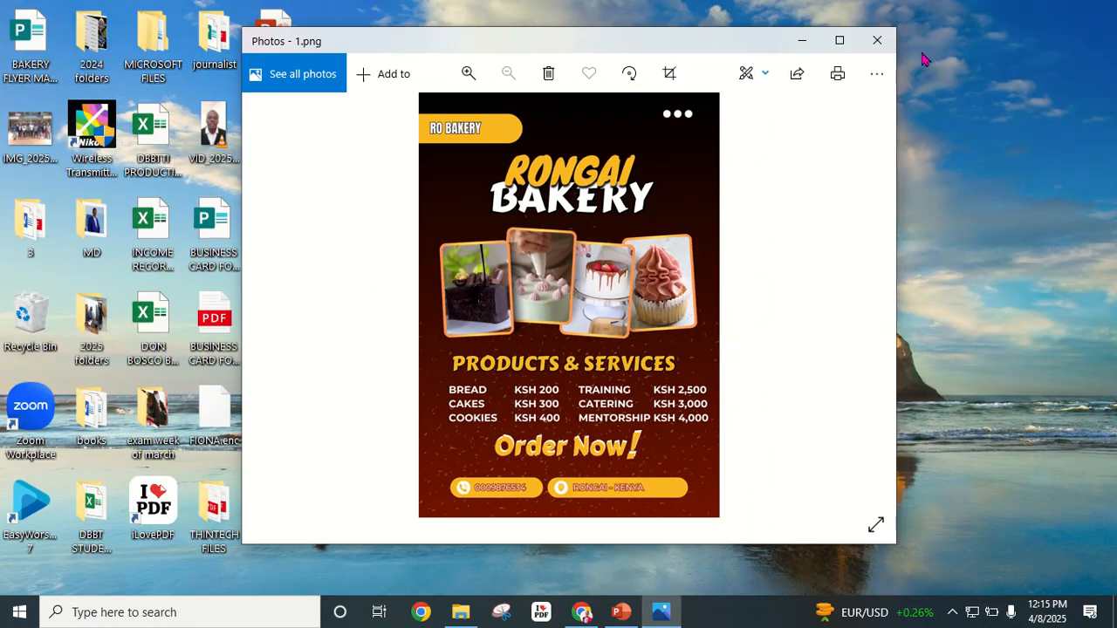
{"action": "left_click_drag", "start_coordinate": [746, 47], "coordinate": [523, 29]}
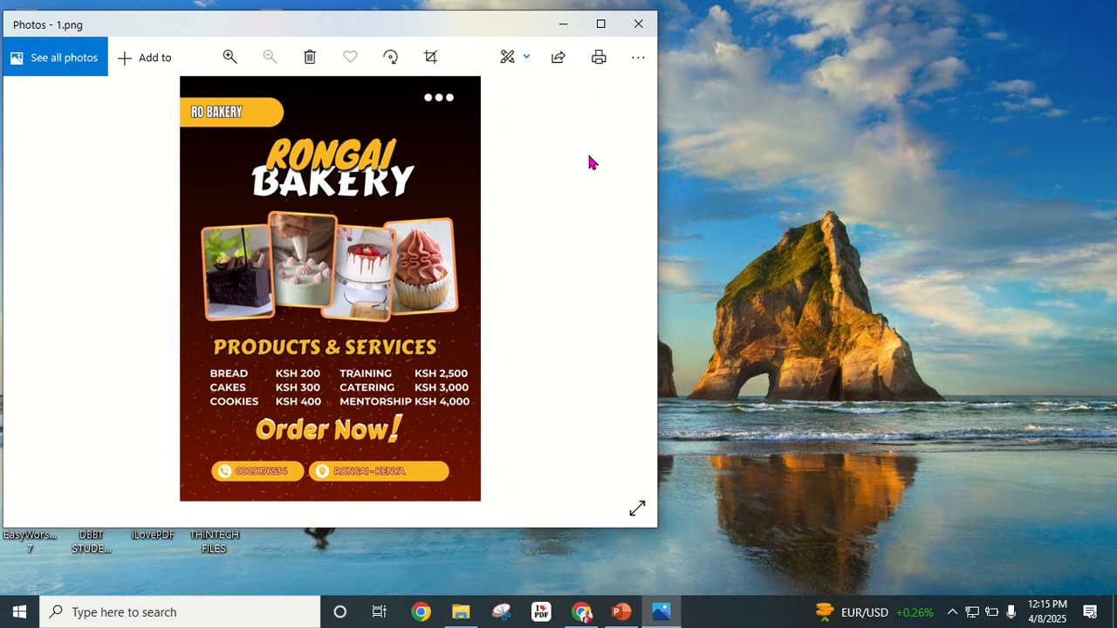
{"action": "left_click_drag", "start_coordinate": [658, 282], "coordinate": [404, 312]}
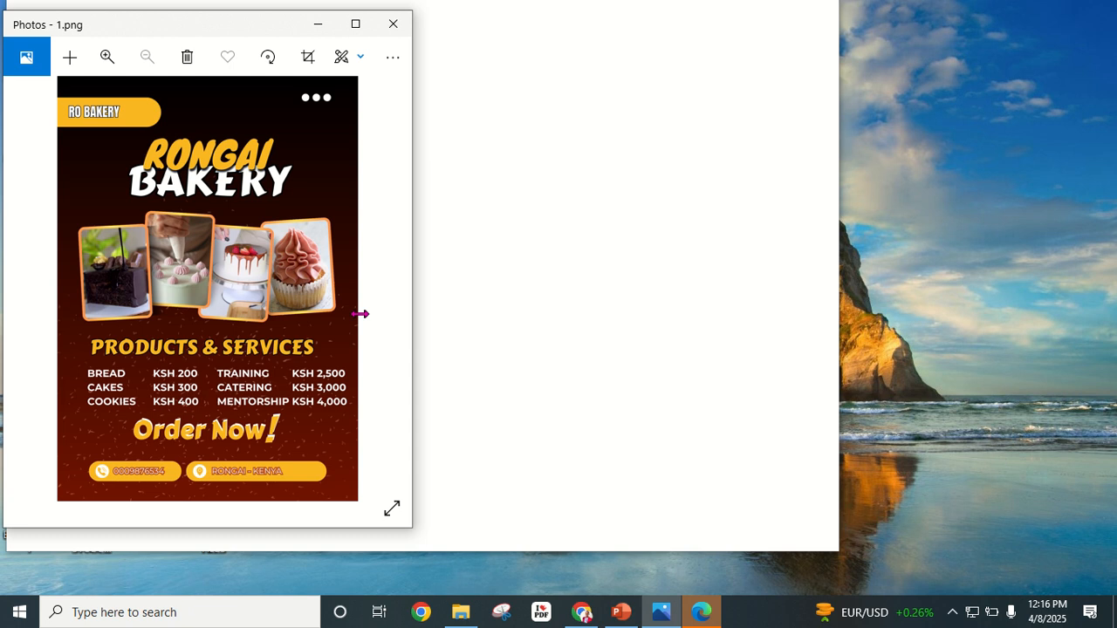
{"action": "left_click_drag", "start_coordinate": [194, 29], "coordinate": [206, 44]}
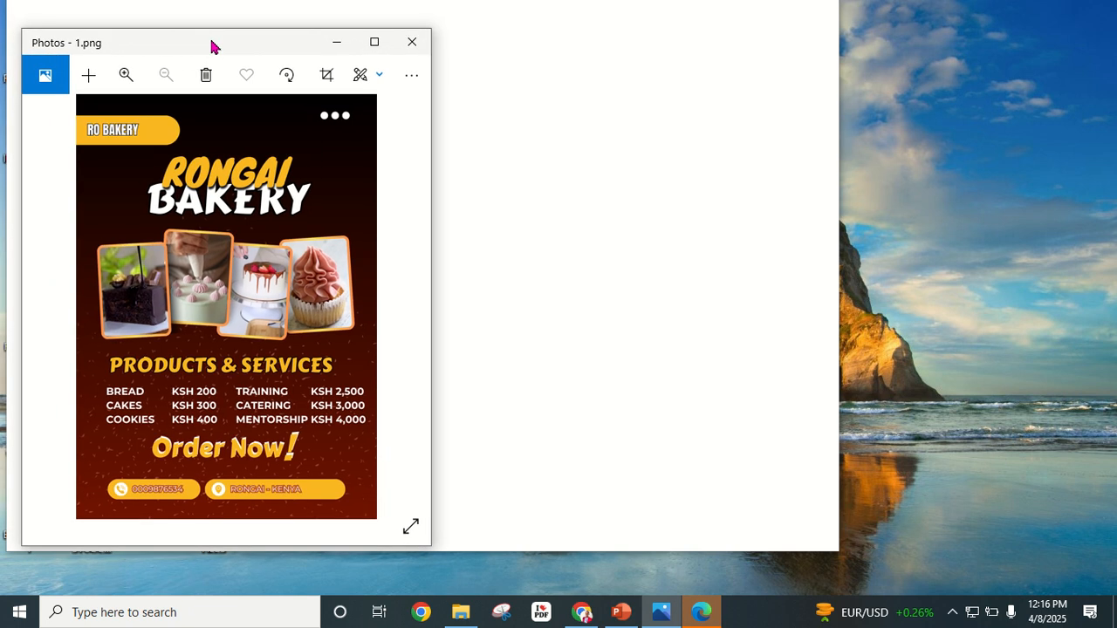
Step: Move the PDF window beside the flyer image and narrow it
{"action": "left_click", "coordinate": [601, 14]}
{"action": "left_click_drag", "start_coordinate": [649, 37], "coordinate": [803, 61]}
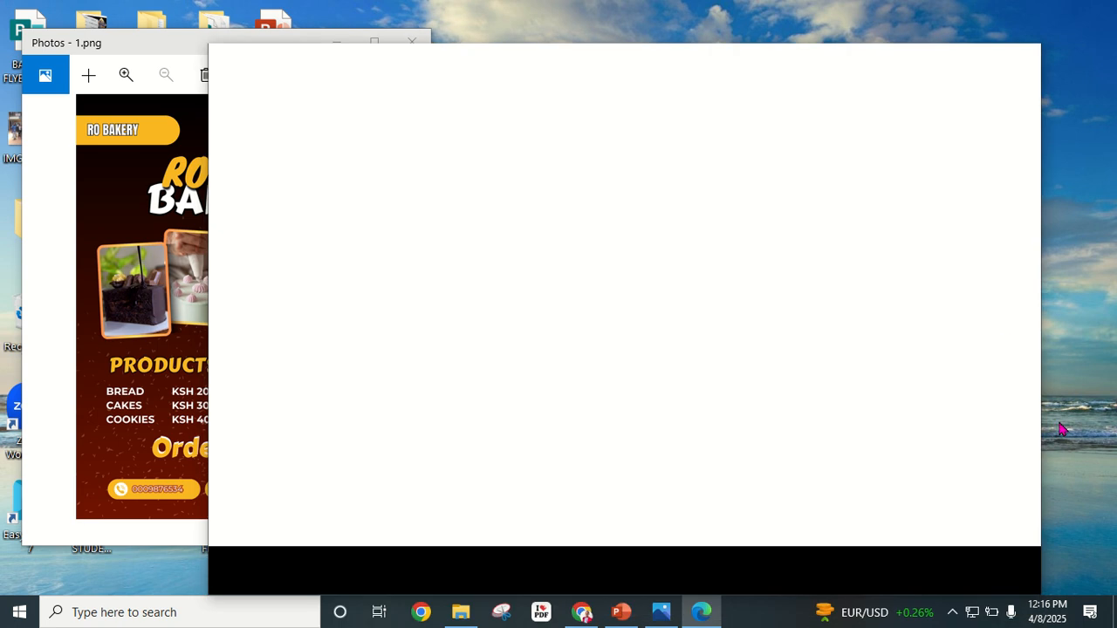
{"action": "left_click_drag", "start_coordinate": [1039, 399], "coordinate": [646, 439]}
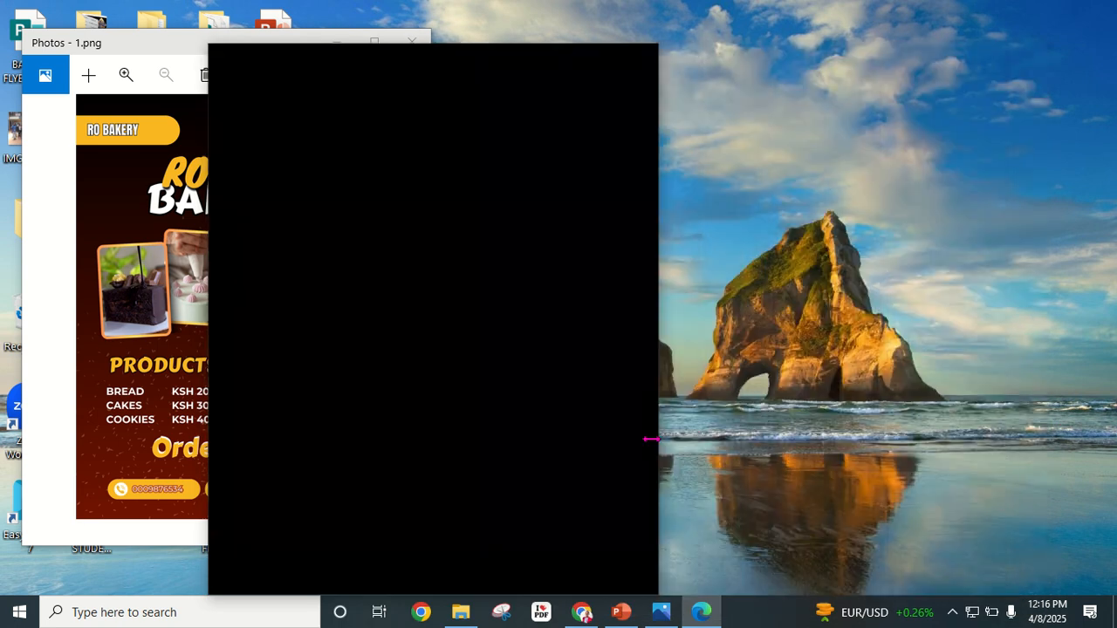
Step: Move the Edge PDF window further right and adjust its zoom to show the whole flyer
{"action": "left_click_drag", "start_coordinate": [515, 64], "coordinate": [752, 48]}
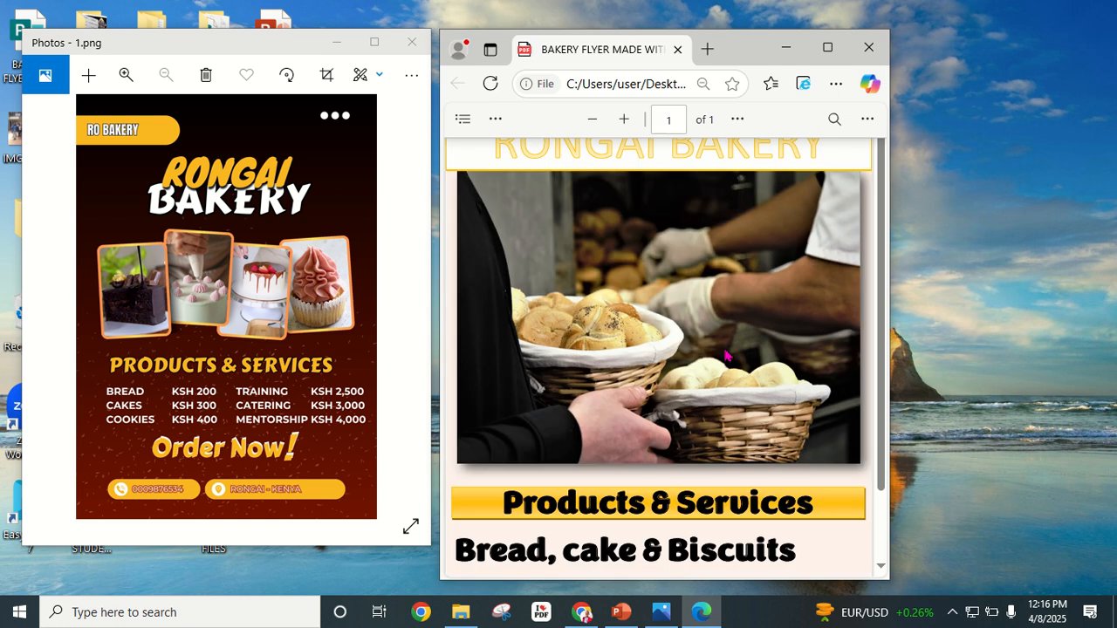
{"action": "scroll", "coordinate": [769, 349], "scroll_direction": "down", "scroll_amount": 2}
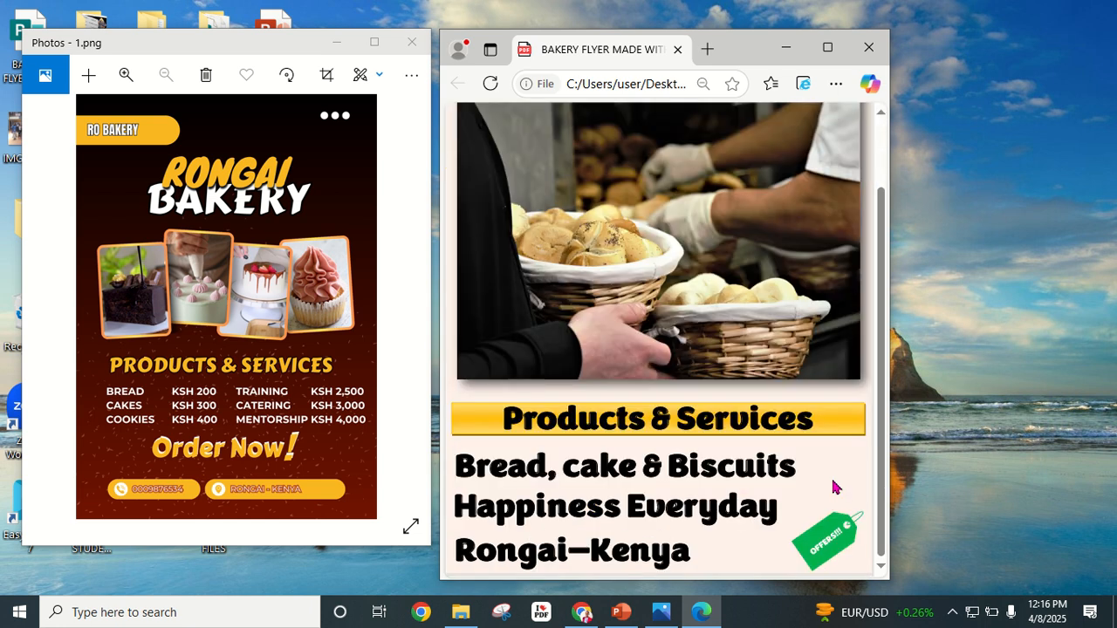
{"action": "scroll", "coordinate": [829, 486], "scroll_direction": "up", "scroll_amount": 2}
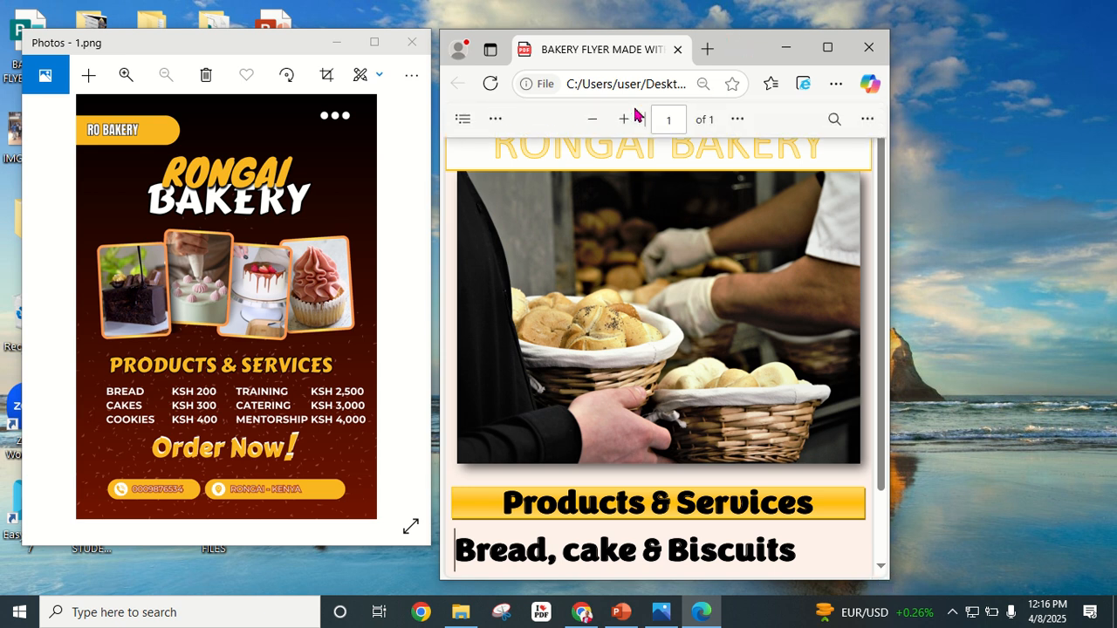
{"action": "left_click", "coordinate": [593, 121]}
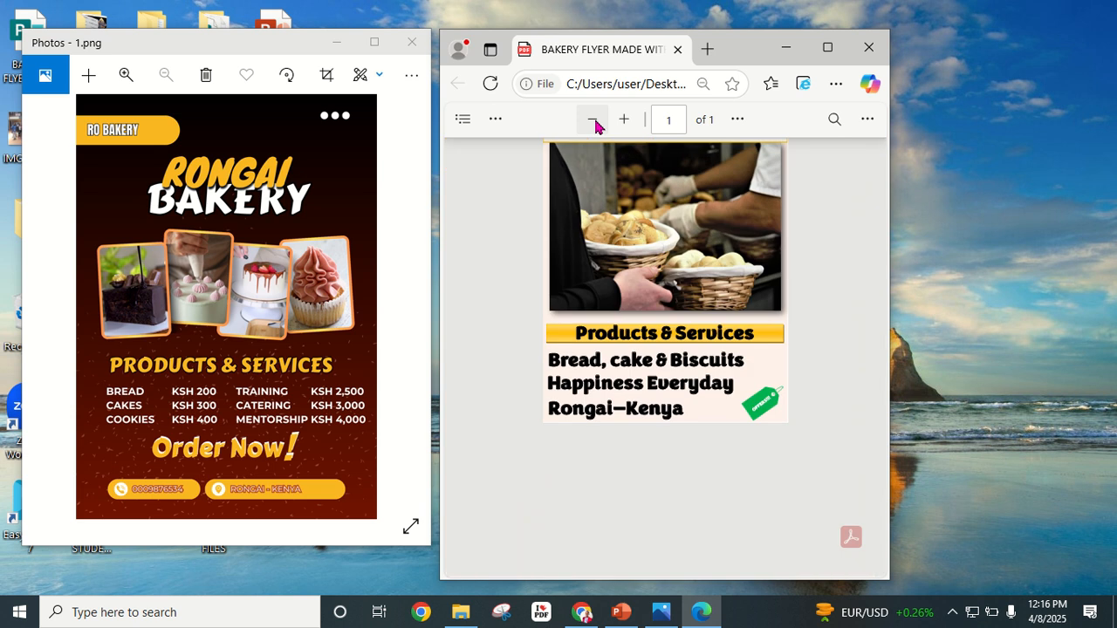
{"action": "left_click", "coordinate": [622, 126]}
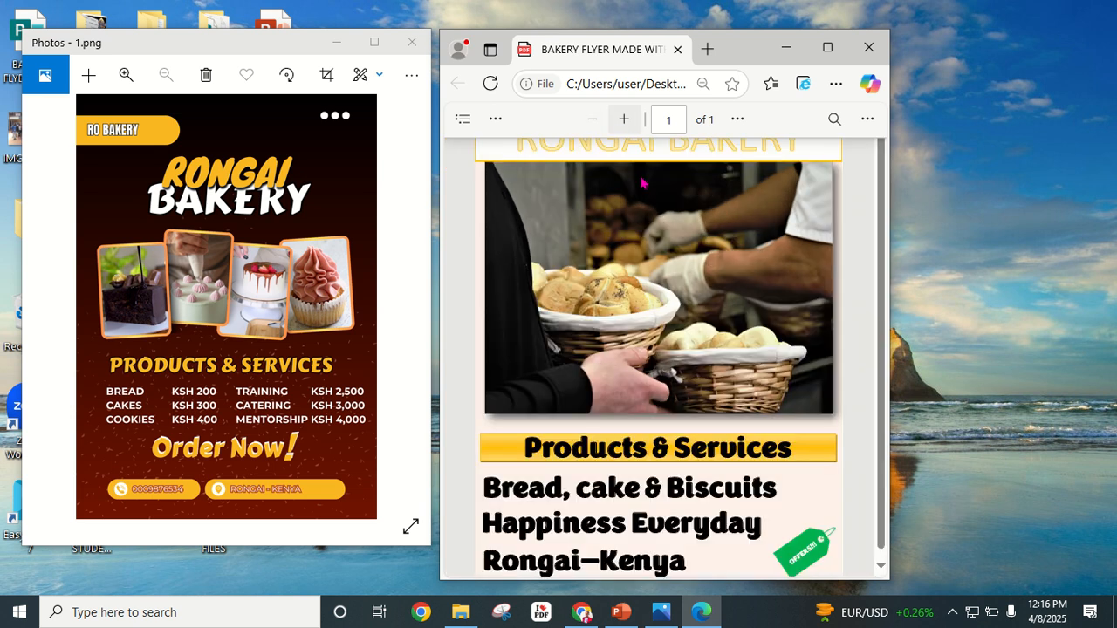
Step: Resize the Edge and Photos windows so both flyers sit fully visible side by side
{"action": "left_click_drag", "start_coordinate": [750, 45], "coordinate": [795, 18]}
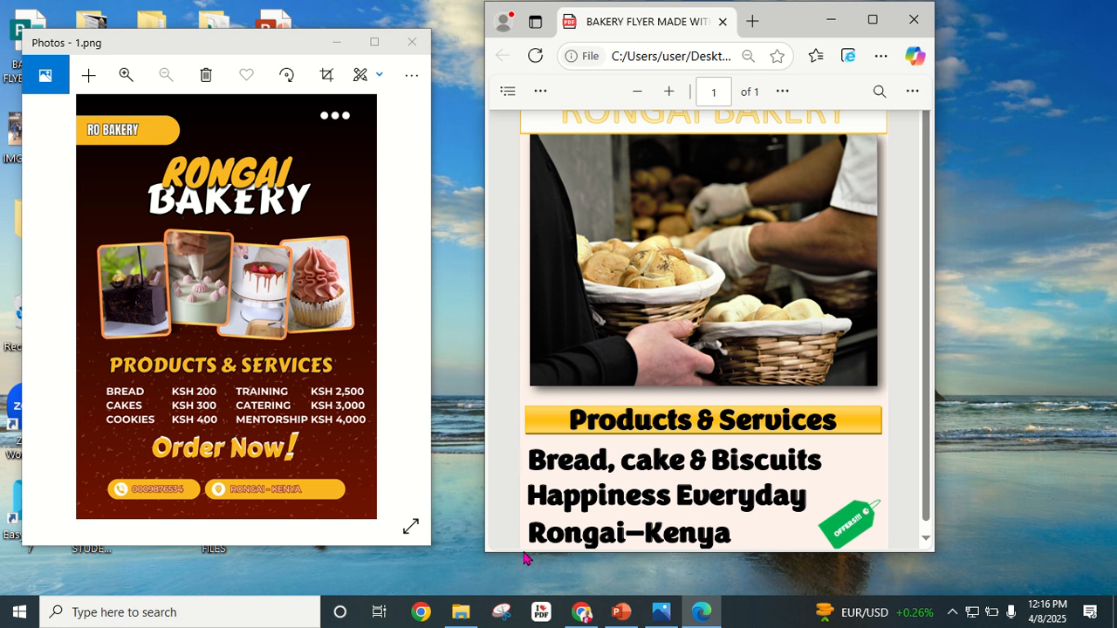
{"action": "scroll", "coordinate": [527, 544], "scroll_direction": "down", "scroll_amount": 1}
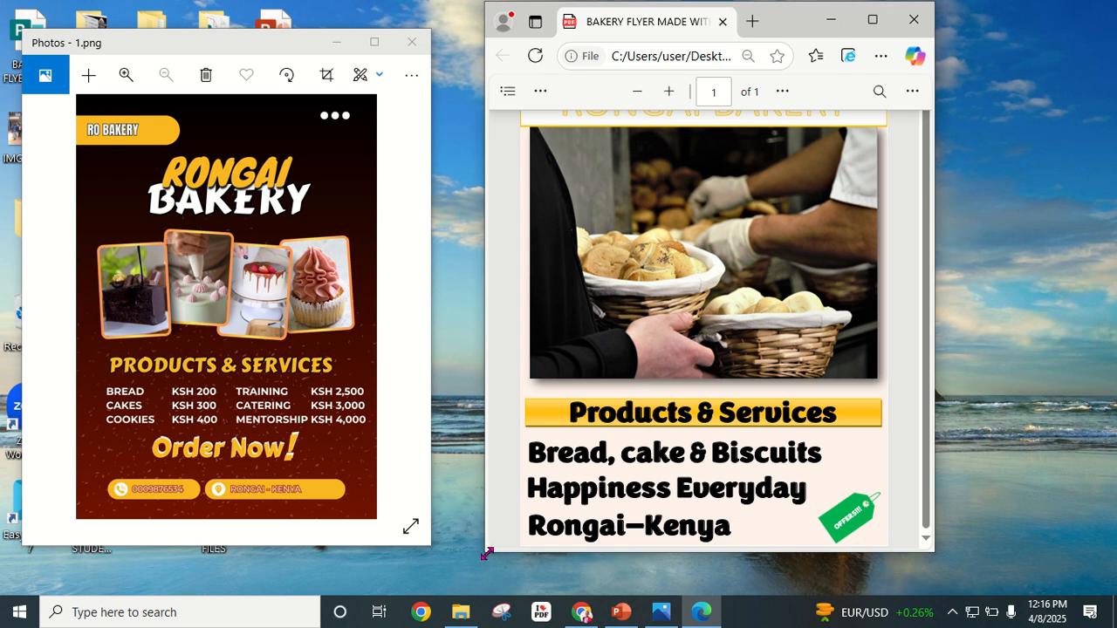
{"action": "left_click_drag", "start_coordinate": [486, 552], "coordinate": [477, 588]}
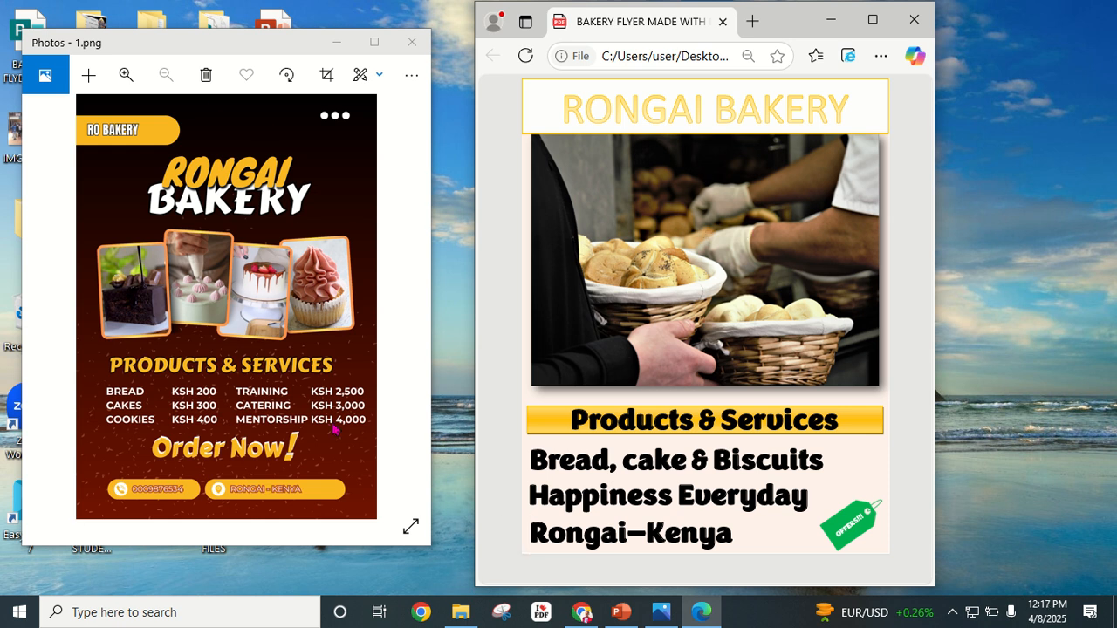
{"action": "left_click_drag", "start_coordinate": [431, 551], "coordinate": [456, 586]}
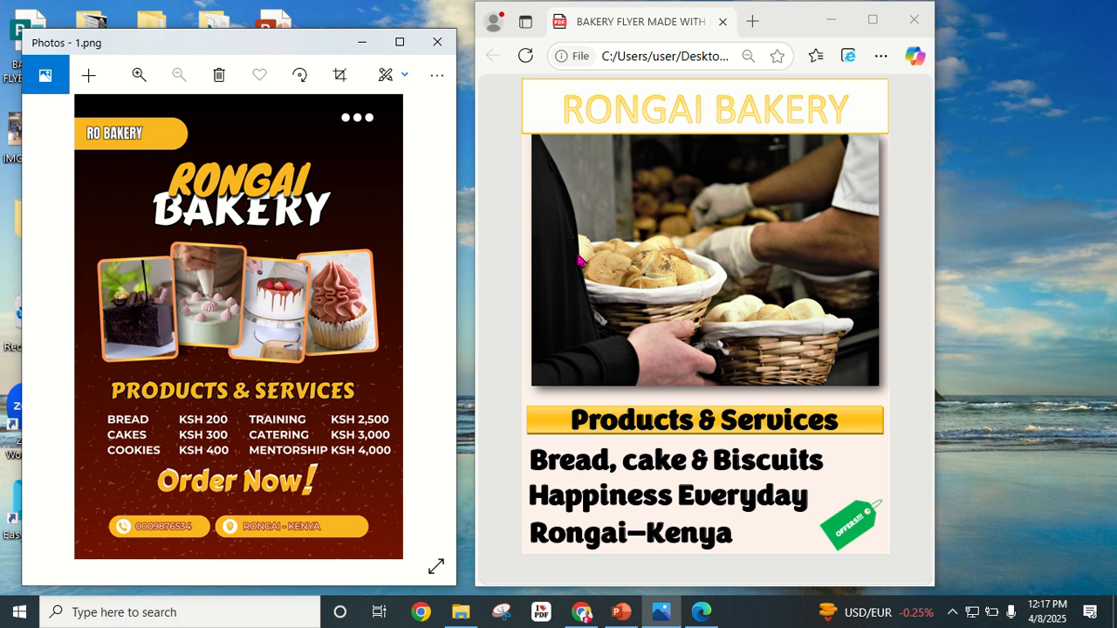
{"action": "mouse_move", "coordinate": [597, 79]}
{"action": "mouse_move", "coordinate": [524, 7]}
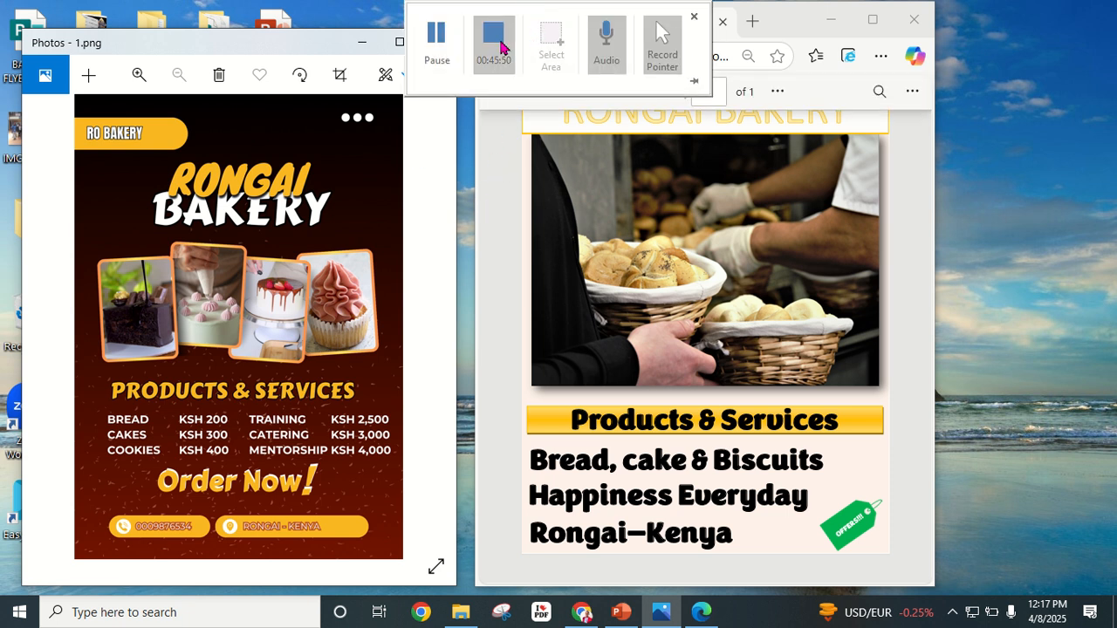